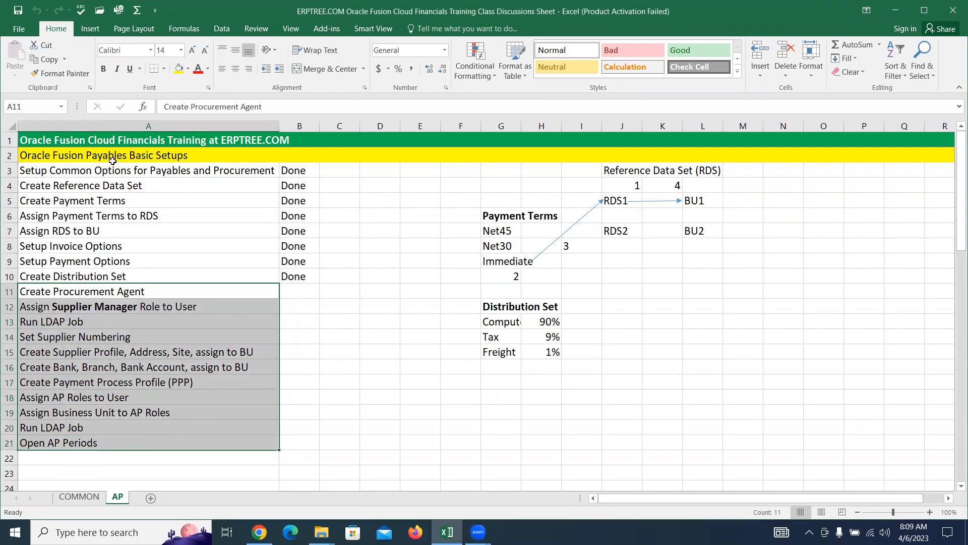
Step: Review the setup tasks in rows 3–21 and locate the Create Bank, Branch, Bank Account task
{"action": "left_click_drag", "start_coordinate": [58, 178], "coordinate": [104, 442]}
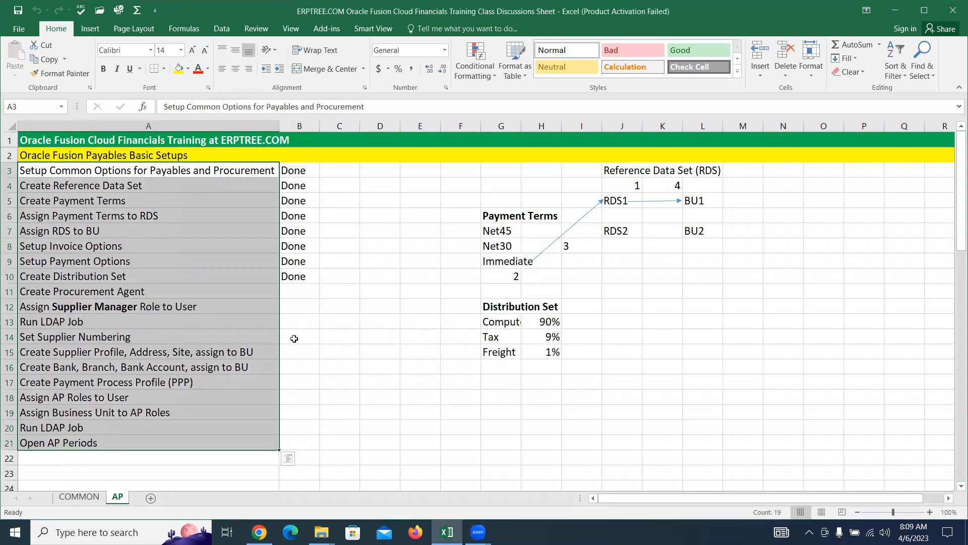
{"action": "scroll", "coordinate": [294, 336], "scroll_direction": "down", "scroll_amount": 5}
{"action": "scroll", "coordinate": [294, 337], "scroll_direction": "down", "scroll_amount": 4}
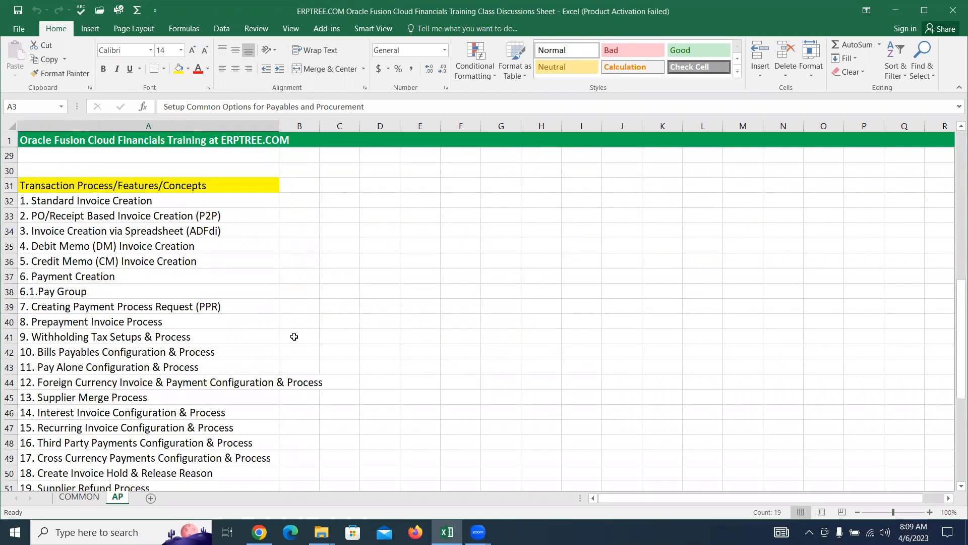
{"action": "scroll", "coordinate": [294, 336], "scroll_direction": "down", "scroll_amount": 4}
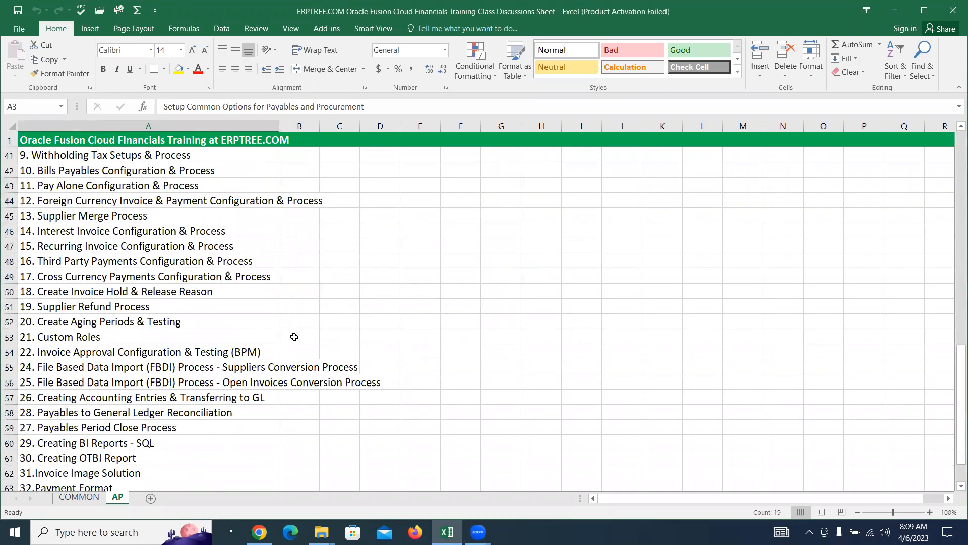
{"action": "scroll", "coordinate": [294, 336], "scroll_direction": "down", "scroll_amount": 2}
{"action": "scroll", "coordinate": [293, 335], "scroll_direction": "up", "scroll_amount": 15}
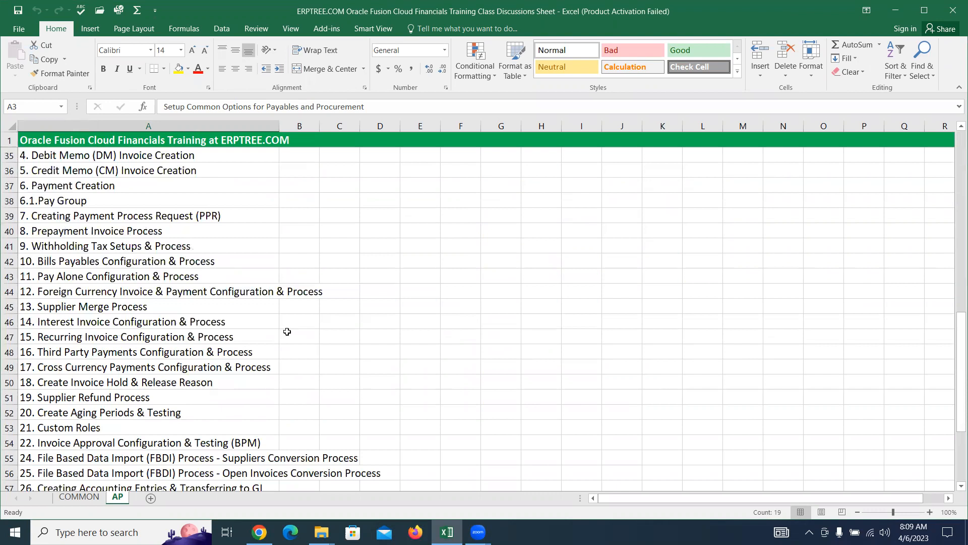
{"action": "left_click", "coordinate": [287, 351]}
{"action": "right_click", "coordinate": [286, 367]}
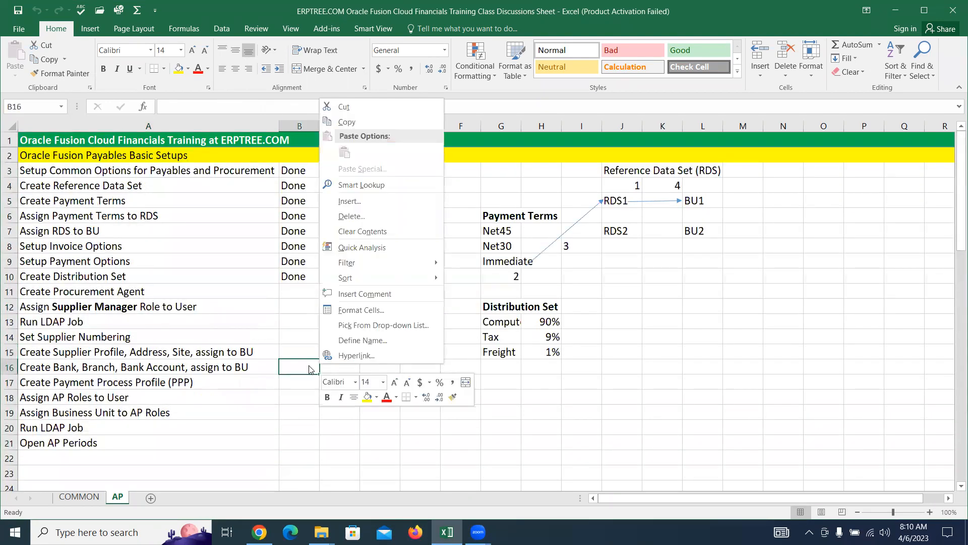
{"action": "key", "text": "Escape"}
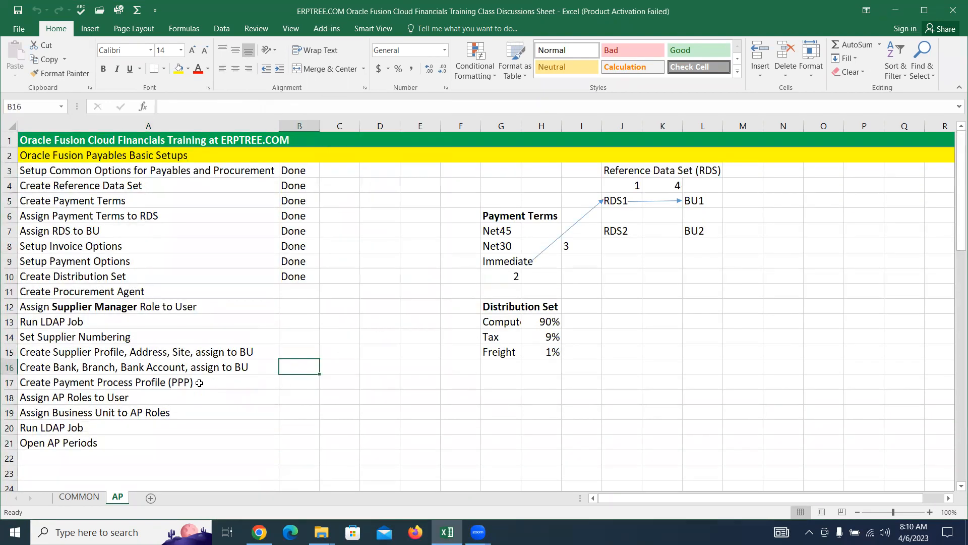
{"action": "left_click", "coordinate": [137, 291]}
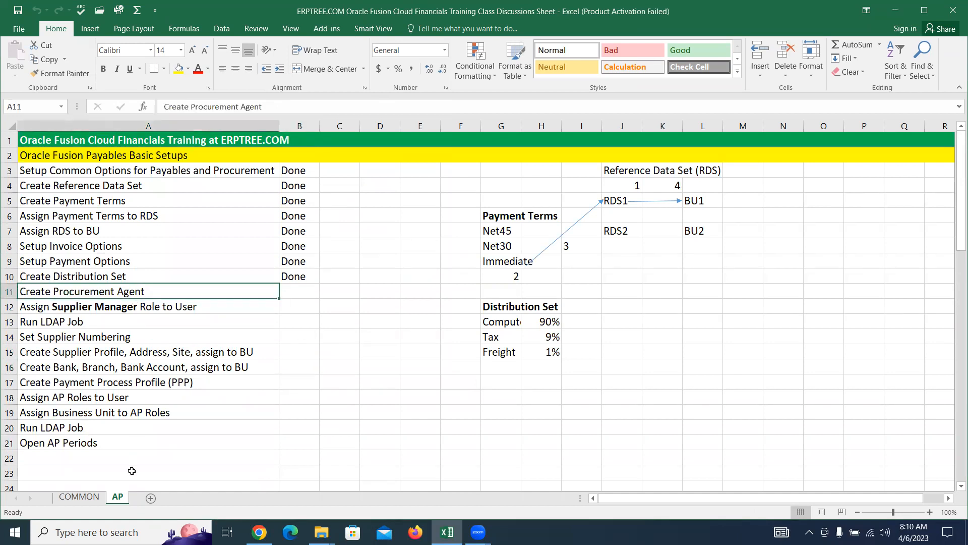
{"action": "left_click", "coordinate": [130, 370]}
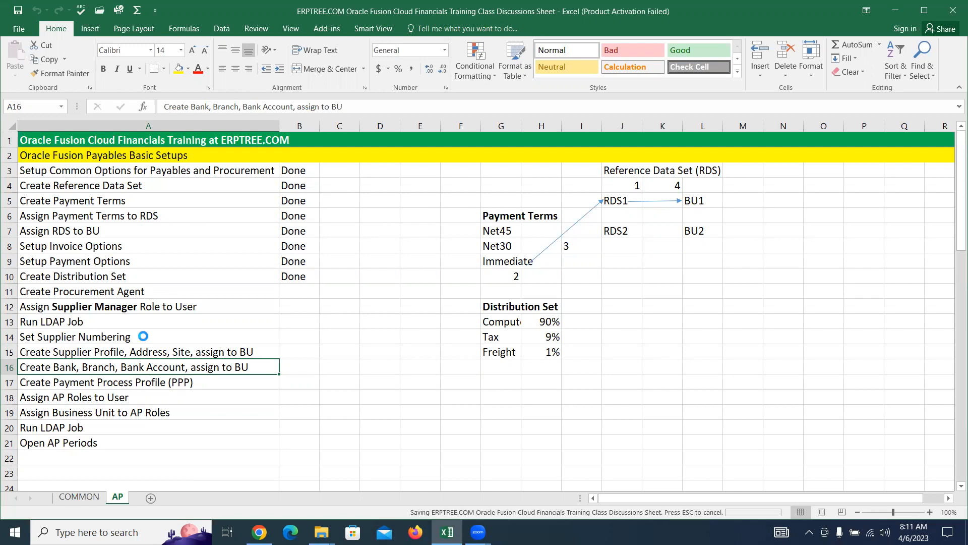
Step: Insert a new row 16 reading 'Assign "Cash Manager" Role to User'
{"action": "left_click", "coordinate": [9, 367]}
{"action": "right_click", "coordinate": [9, 367]}
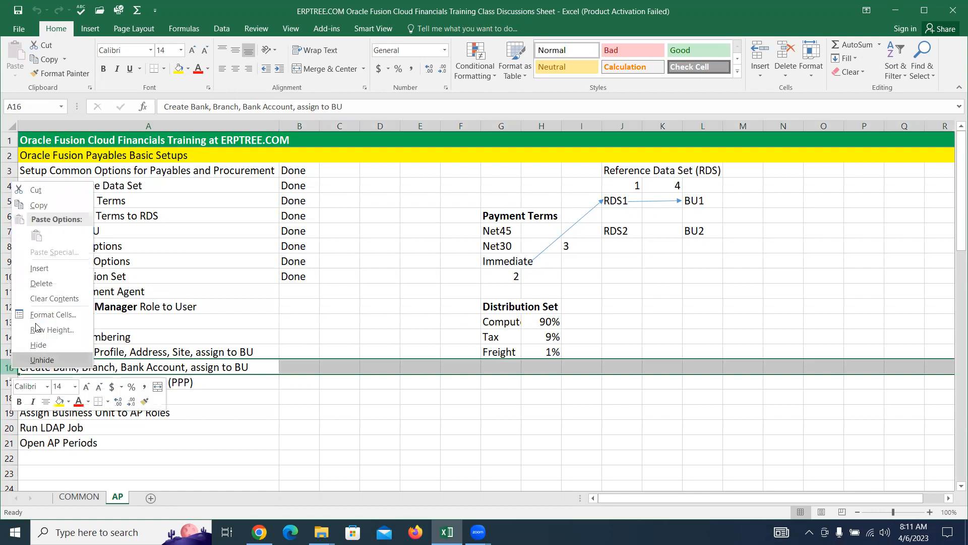
{"action": "left_click", "coordinate": [35, 269]}
{"action": "left_click", "coordinate": [130, 368]}
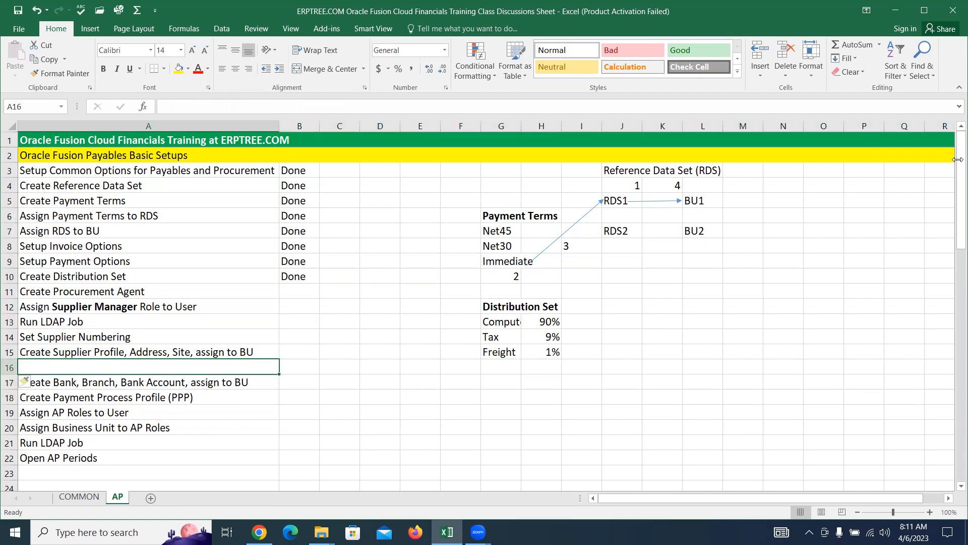
{"action": "type", "text": "Ass"}
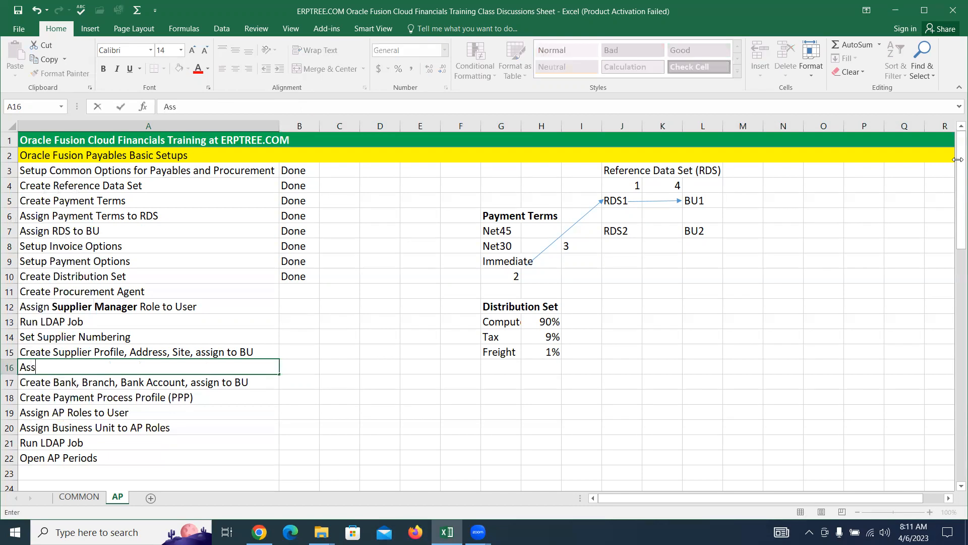
{"action": "type", "text": "ign \"Cash Ma"}
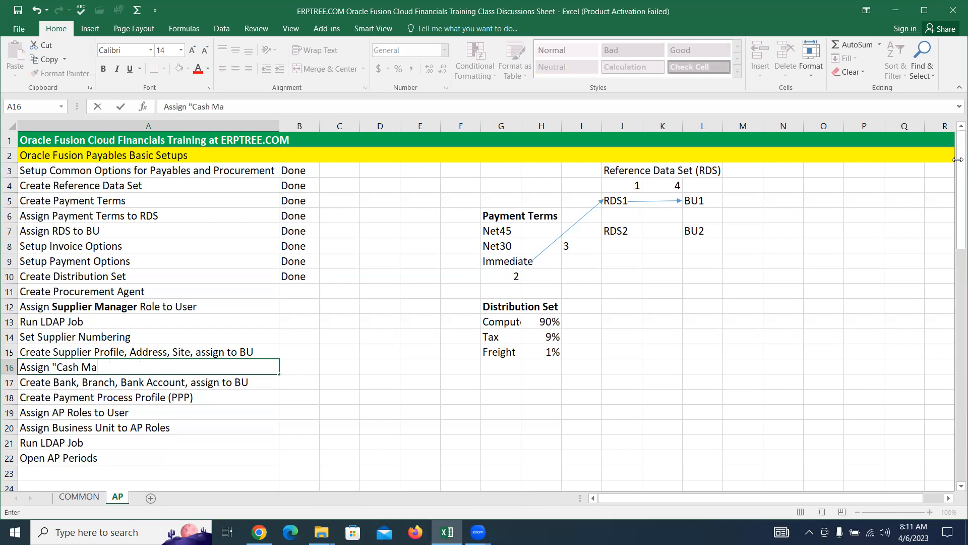
{"action": "type", "text": "nager\" Role to User"}
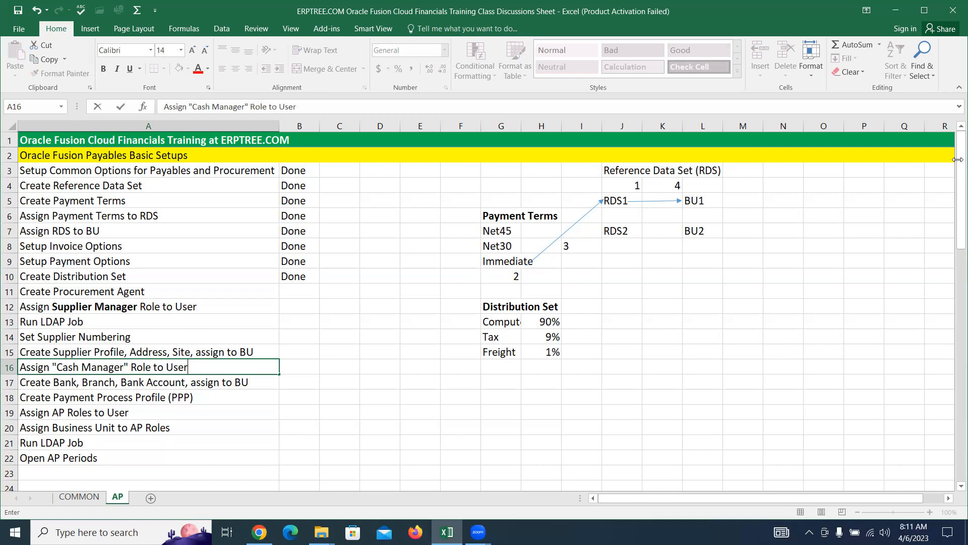
{"action": "key", "text": "ctrl+Return"}
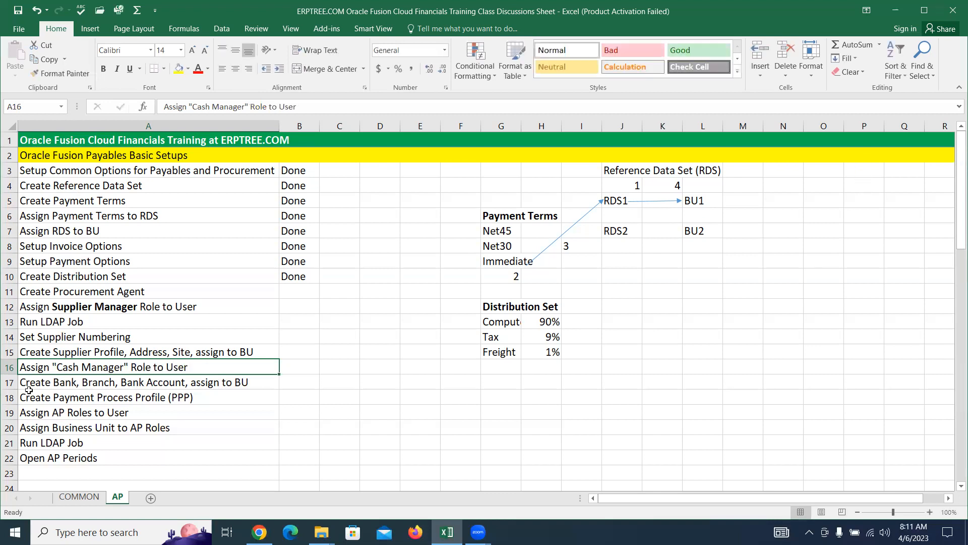
Step: Insert a new row 17 reading 'Assign LE to Cash Manager Role'
{"action": "left_click", "coordinate": [10, 383]}
{"action": "right_click", "coordinate": [10, 383]}
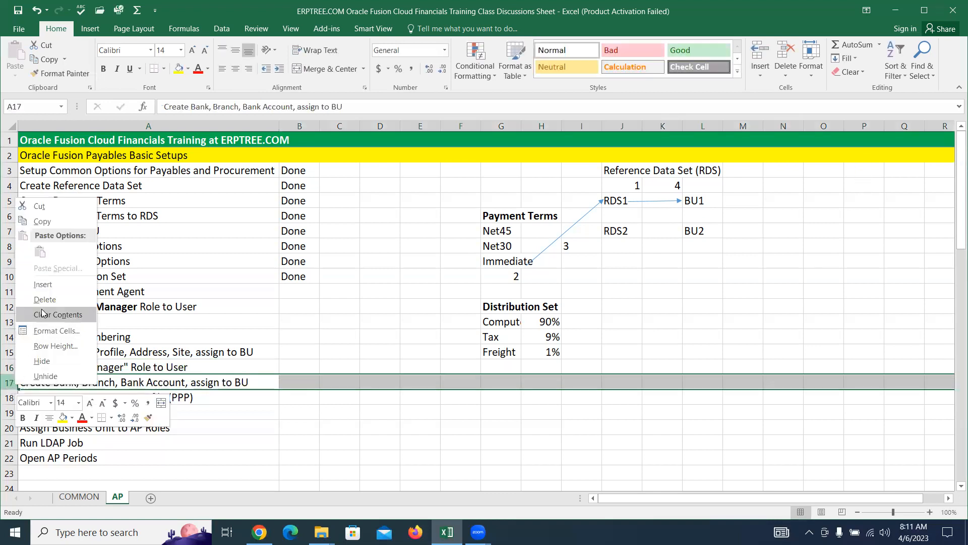
{"action": "left_click", "coordinate": [45, 287]}
{"action": "left_click", "coordinate": [78, 383]}
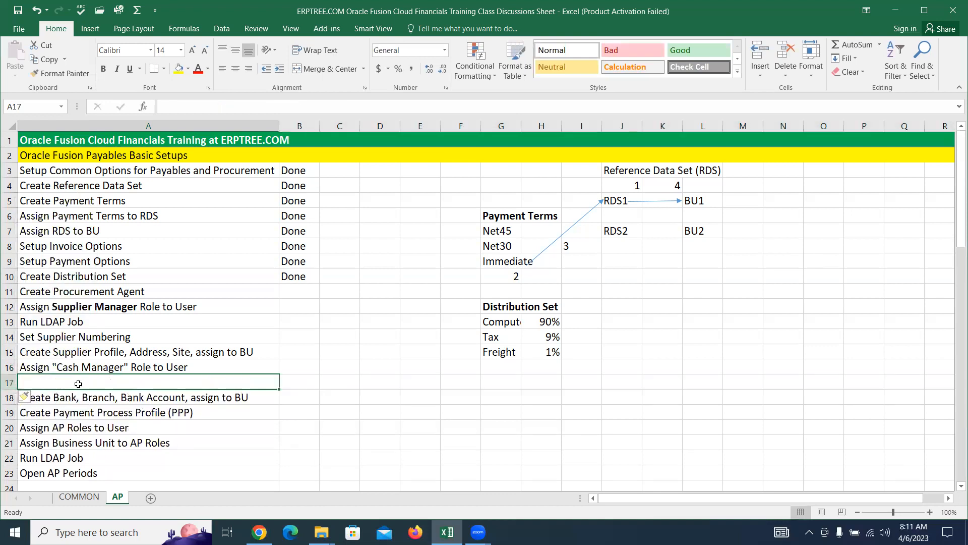
{"action": "type", "text": "Assign LE to"}
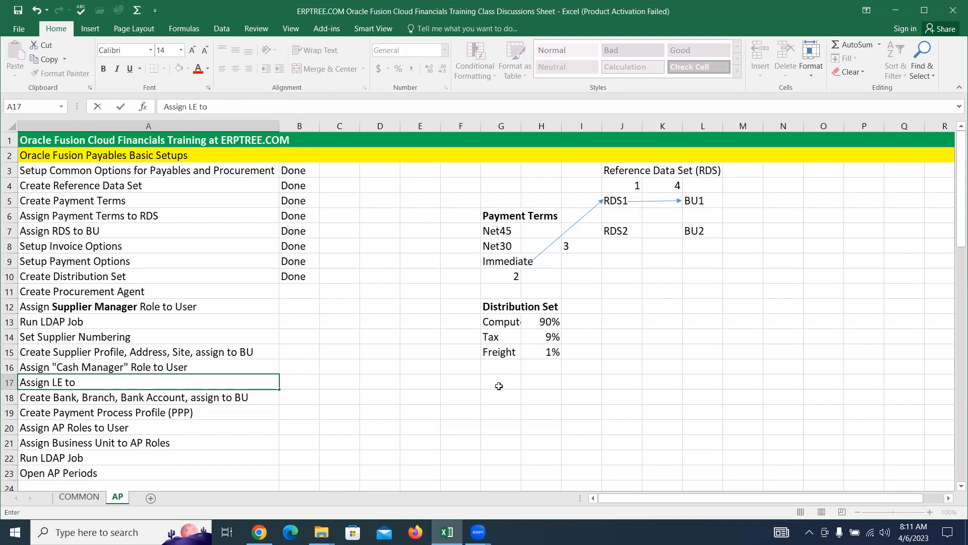
{"action": "type", "text": " Cash Manager Role"}
{"action": "key", "text": "Return"}
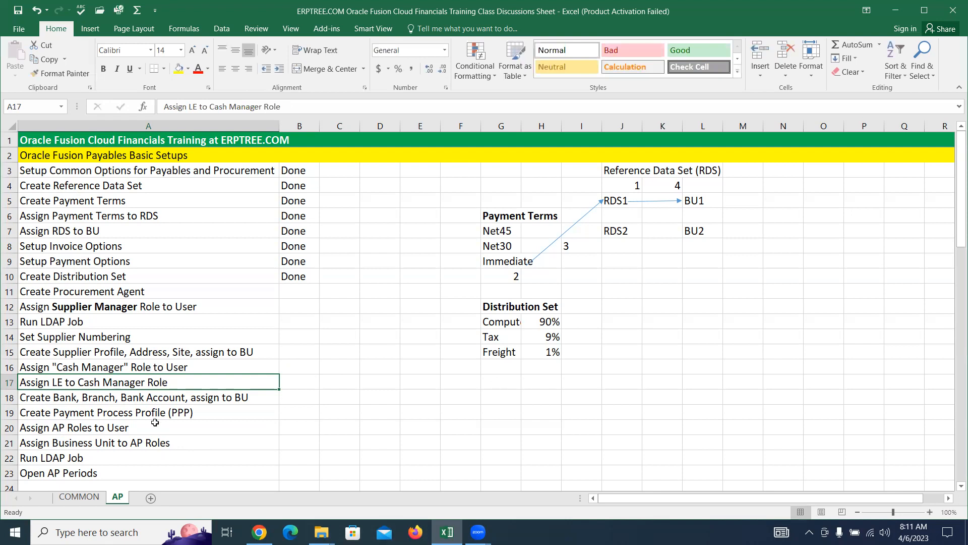
Step: Insert a new row 18 reading 'Submit LDAP Job'
{"action": "left_click", "coordinate": [8, 398]}
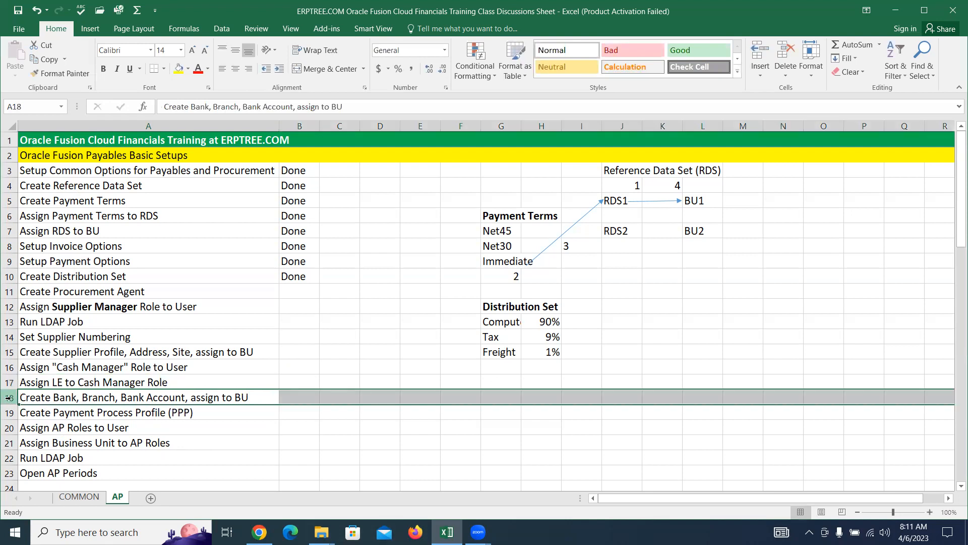
{"action": "right_click", "coordinate": [9, 397]}
{"action": "left_click", "coordinate": [45, 298]}
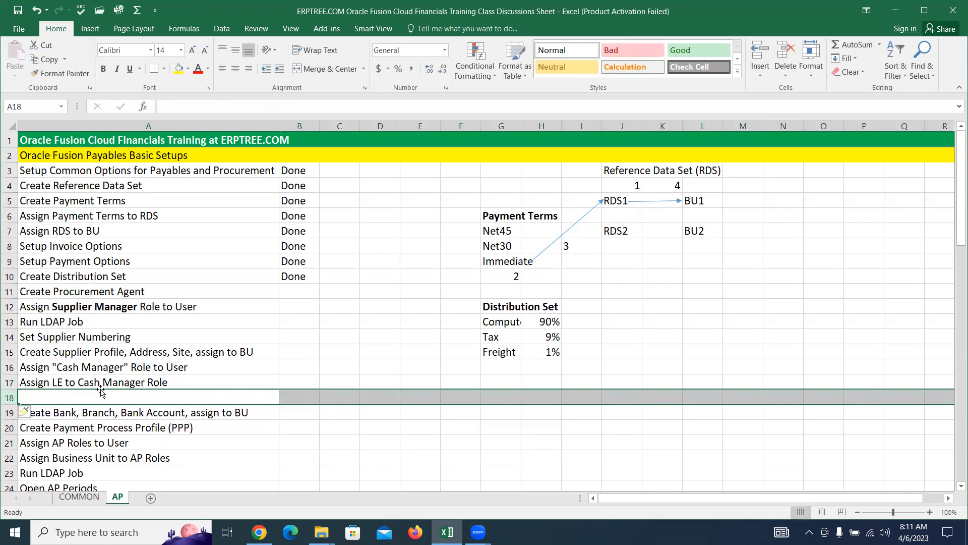
{"action": "left_click", "coordinate": [106, 392]}
{"action": "type", "text": "Submit LDAP Job"}
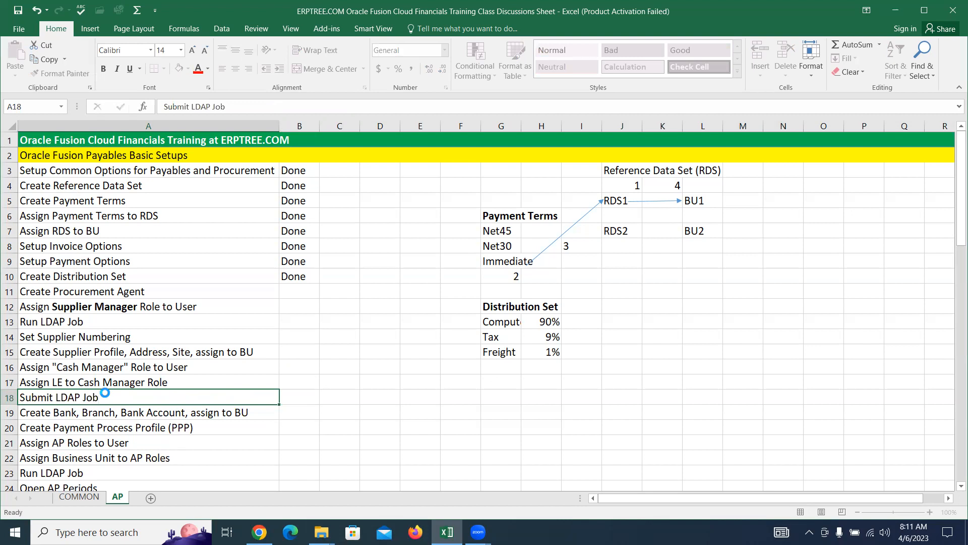
{"action": "key", "text": "ctrl+Return"}
{"action": "left_click_drag", "start_coordinate": [50, 365], "coordinate": [76, 393]}
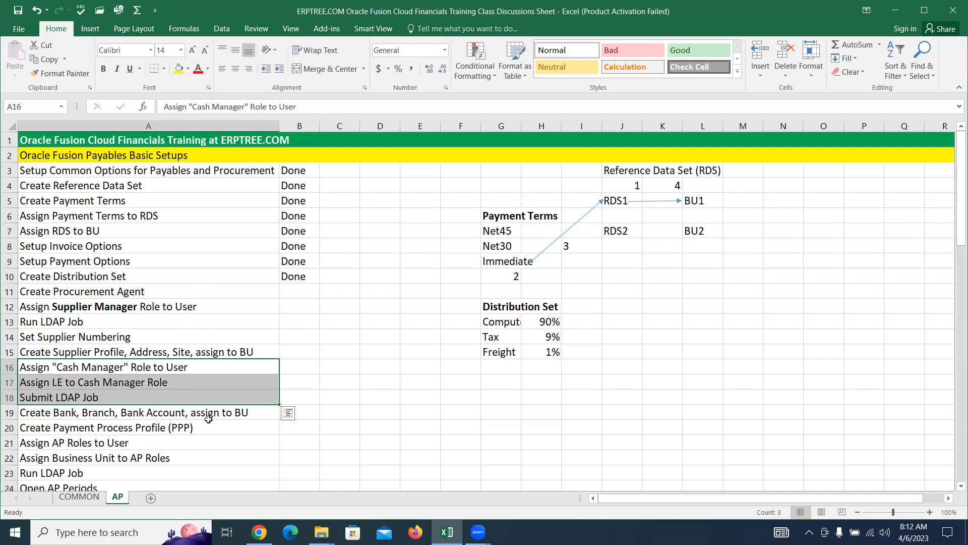
{"action": "left_click", "coordinate": [480, 35]}
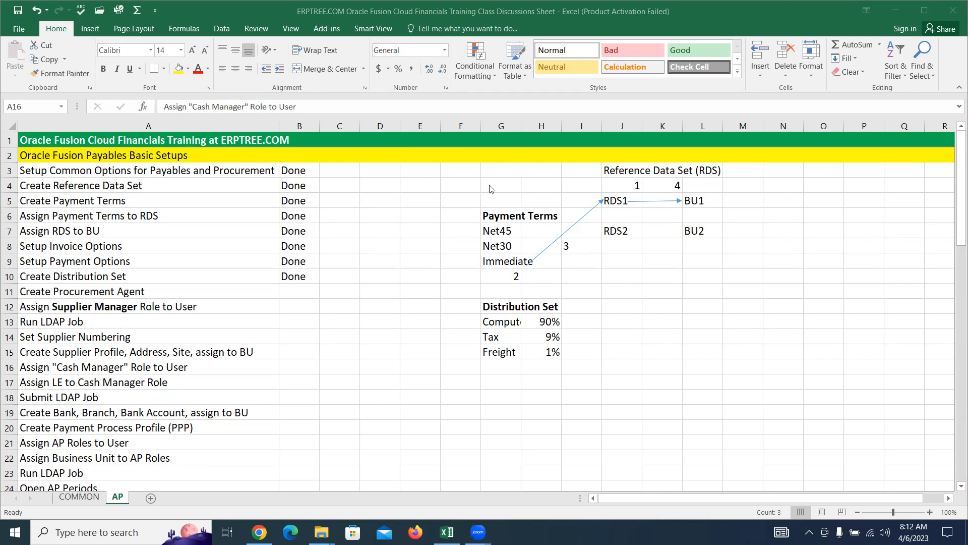
{"action": "left_click", "coordinate": [204, 349]}
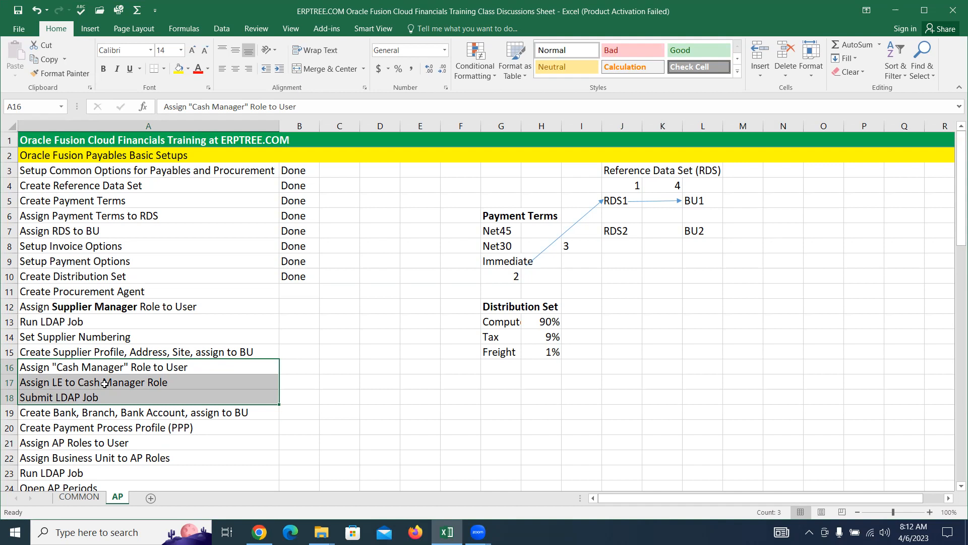
{"action": "left_click", "coordinate": [96, 396]}
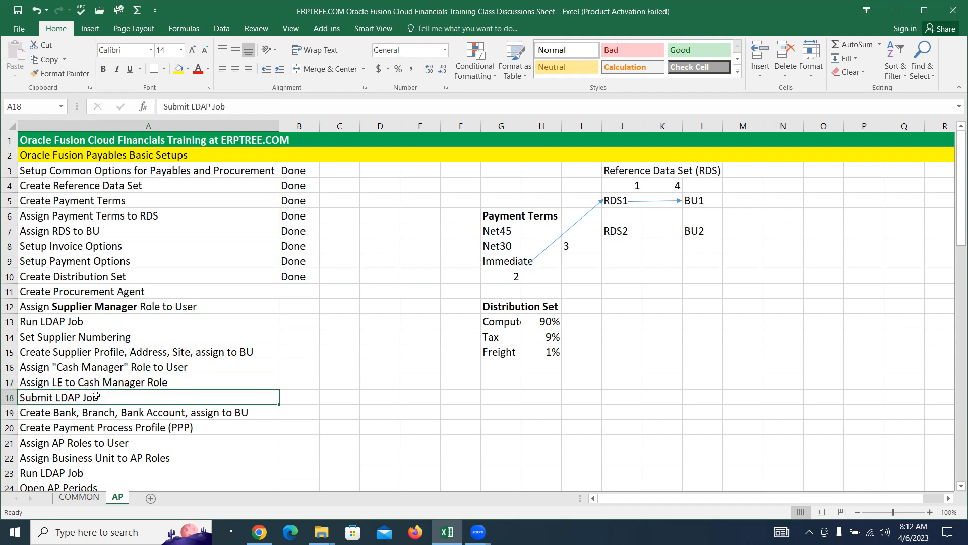
{"action": "left_click", "coordinate": [90, 367]}
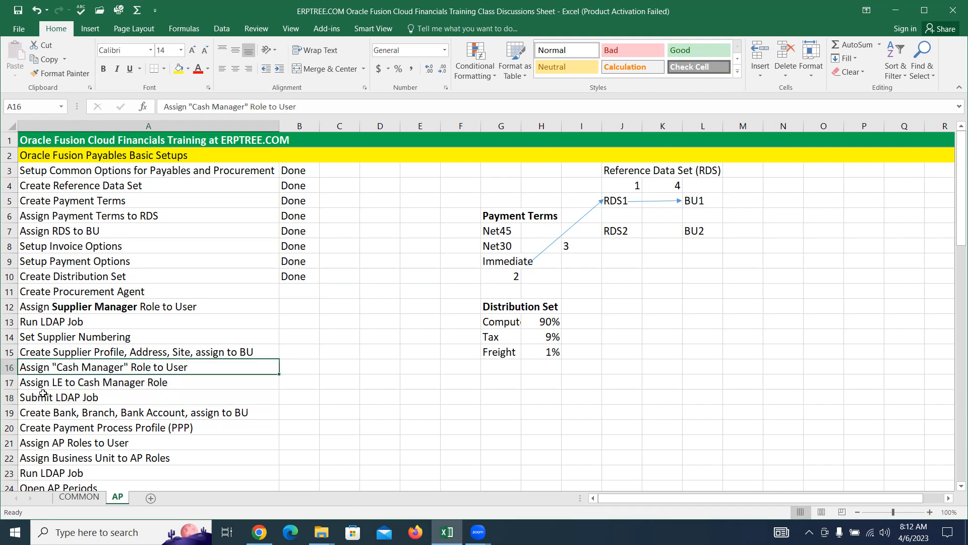
{"action": "left_click", "coordinate": [88, 397]}
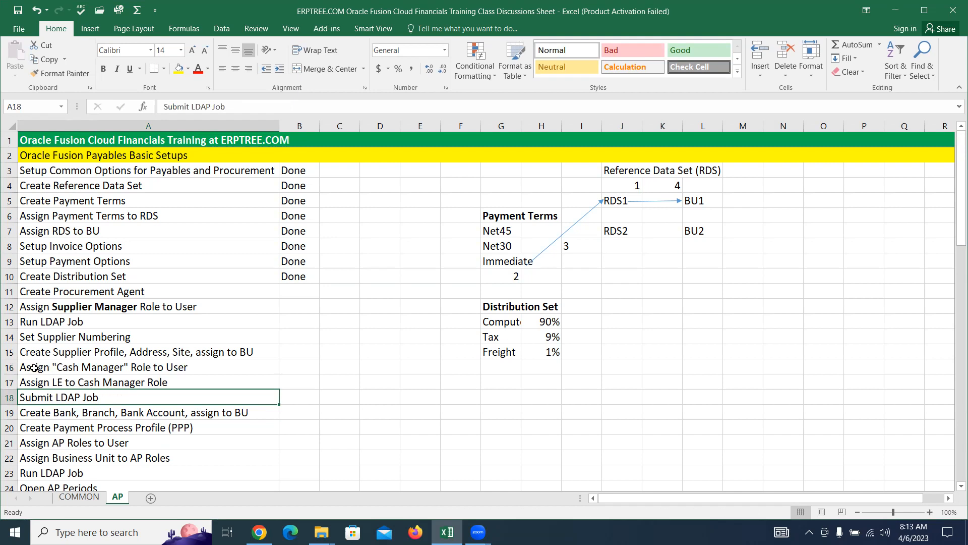
Step: Make the three new tasks in A16:A18 bold
{"action": "left_click_drag", "start_coordinate": [37, 364], "coordinate": [119, 394]}
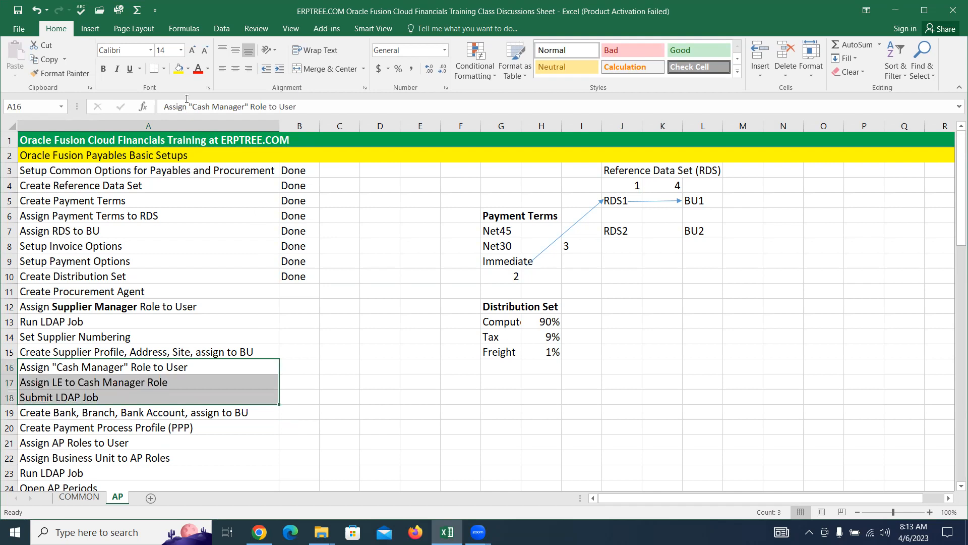
{"action": "key", "text": "ctrl+b"}
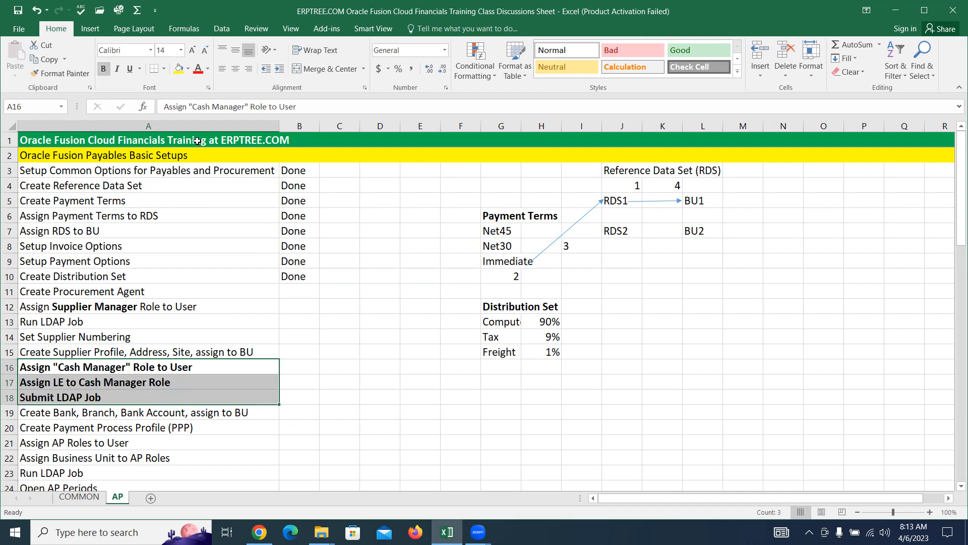
{"action": "left_click", "coordinate": [303, 394]}
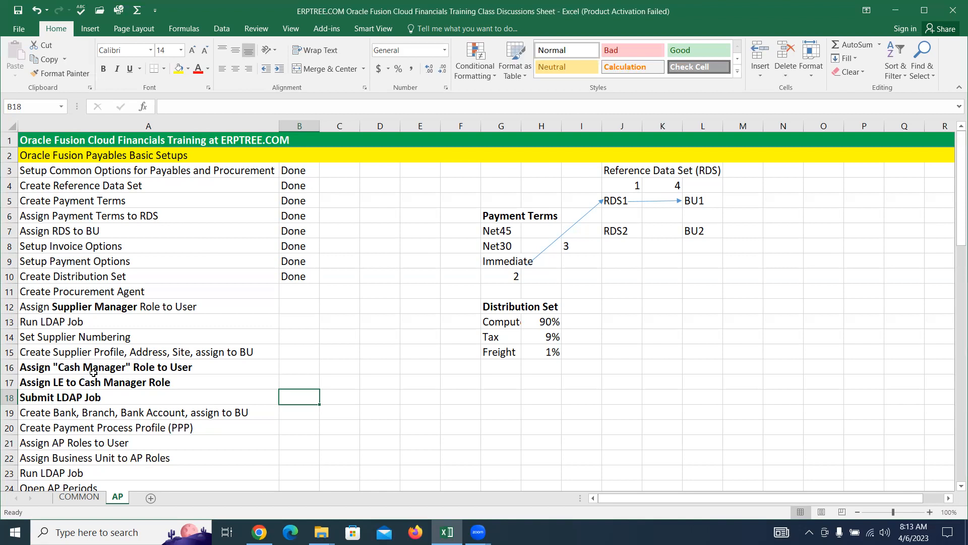
{"action": "left_click", "coordinate": [80, 399]}
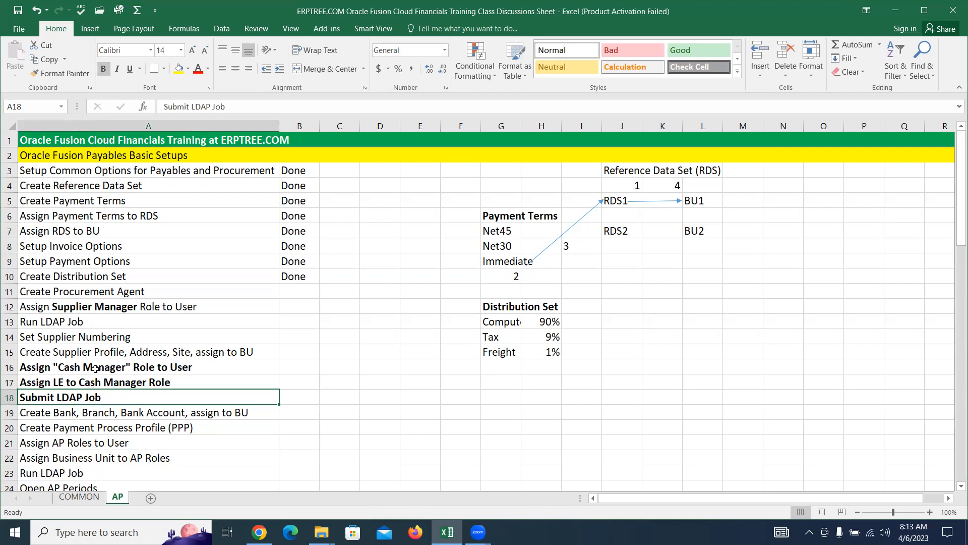
Step: Color the text of the tasks in A16:A18 red
{"action": "left_click_drag", "start_coordinate": [96, 370], "coordinate": [101, 398]}
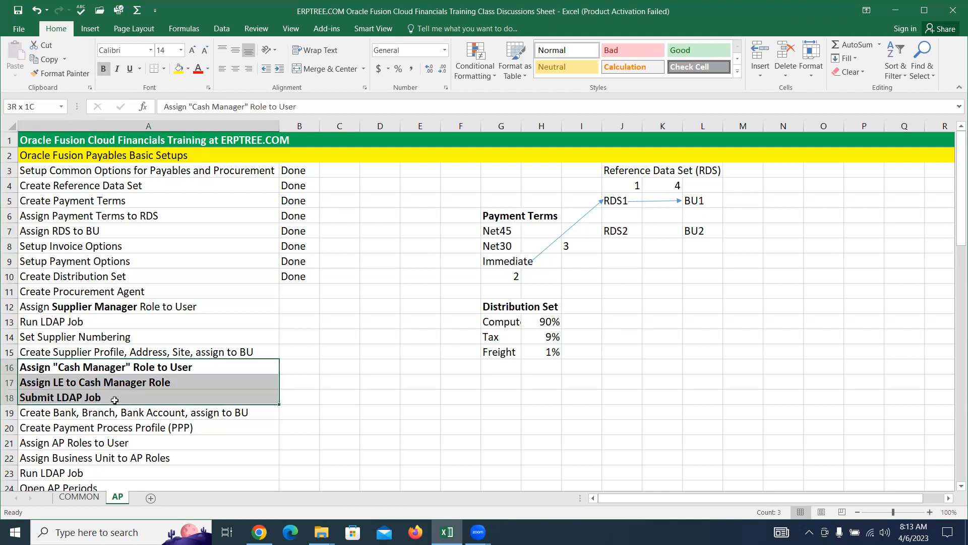
{"action": "left_click", "coordinate": [198, 68]}
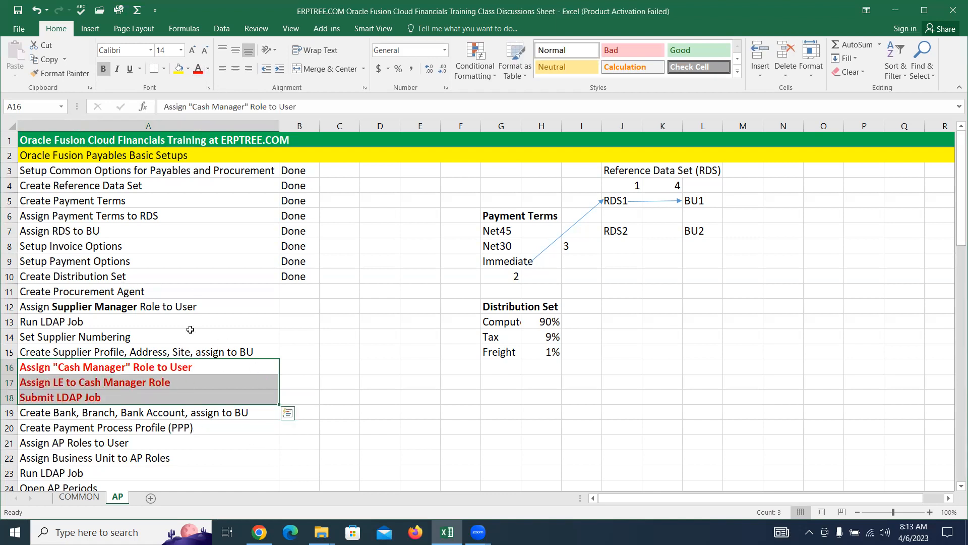
{"action": "left_click_drag", "start_coordinate": [138, 366], "coordinate": [142, 397]}
{"action": "left_click", "coordinate": [131, 413]}
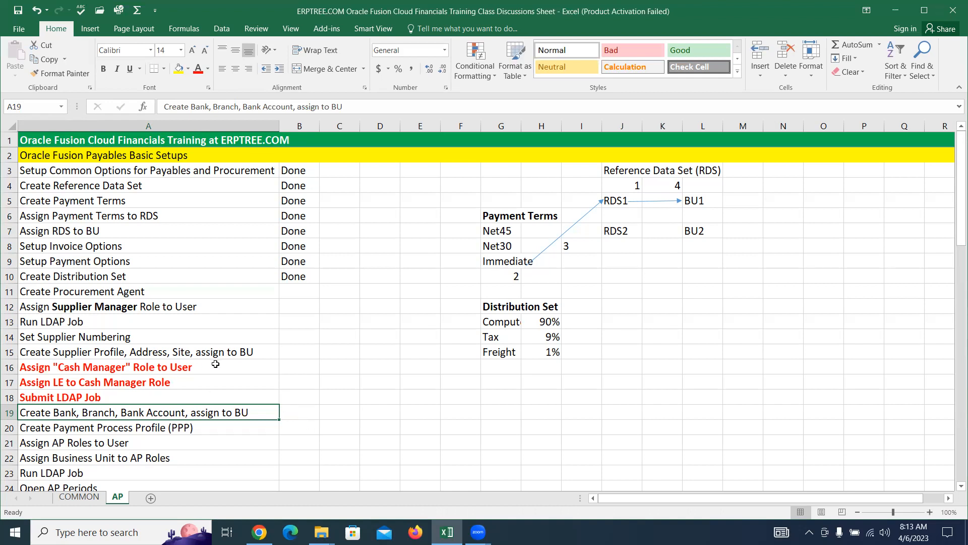
Step: Point out the new red tasks and supplier tasks, then bring Oracle Fusion forward in Chrome
{"action": "left_click_drag", "start_coordinate": [196, 369], "coordinate": [195, 397]}
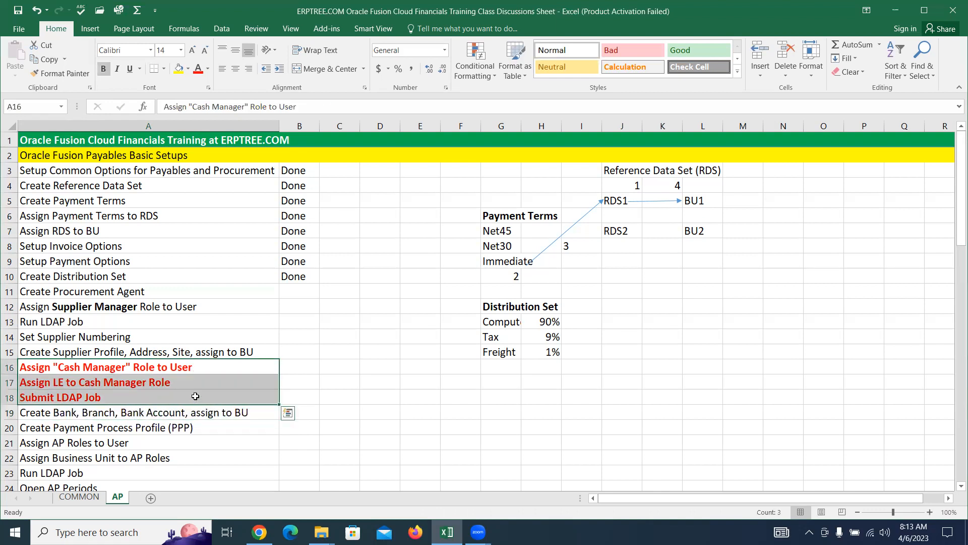
{"action": "left_click_drag", "start_coordinate": [156, 289], "coordinate": [156, 332]}
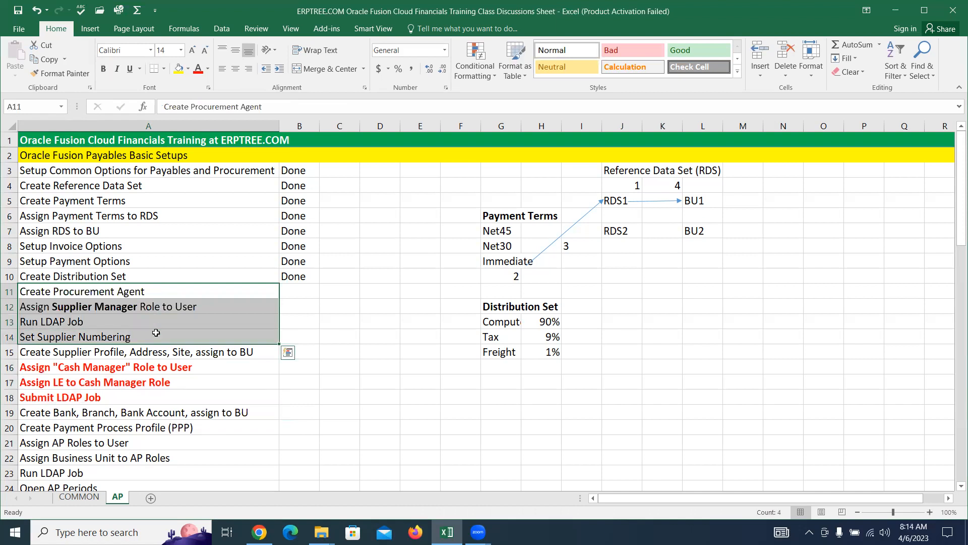
{"action": "left_click", "coordinate": [153, 367]}
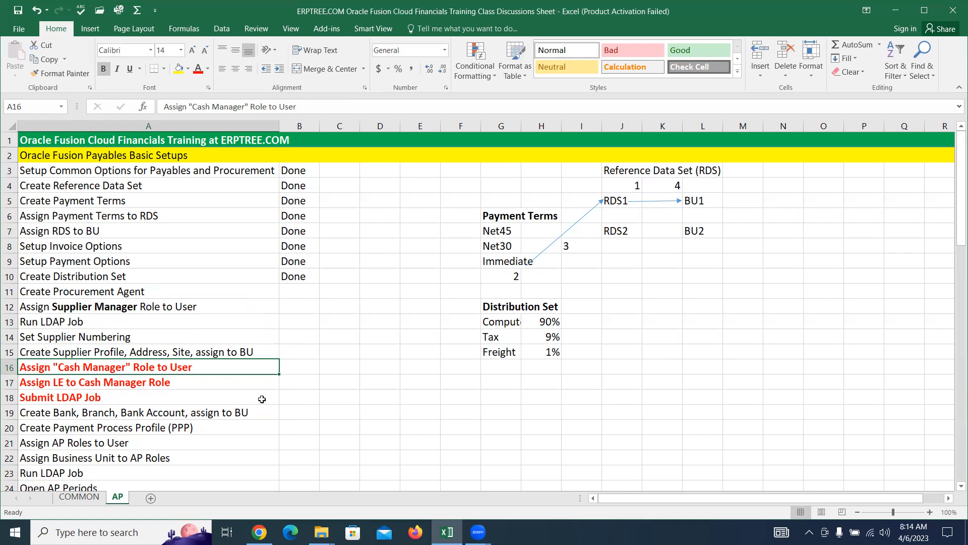
{"action": "left_click", "coordinate": [259, 532]}
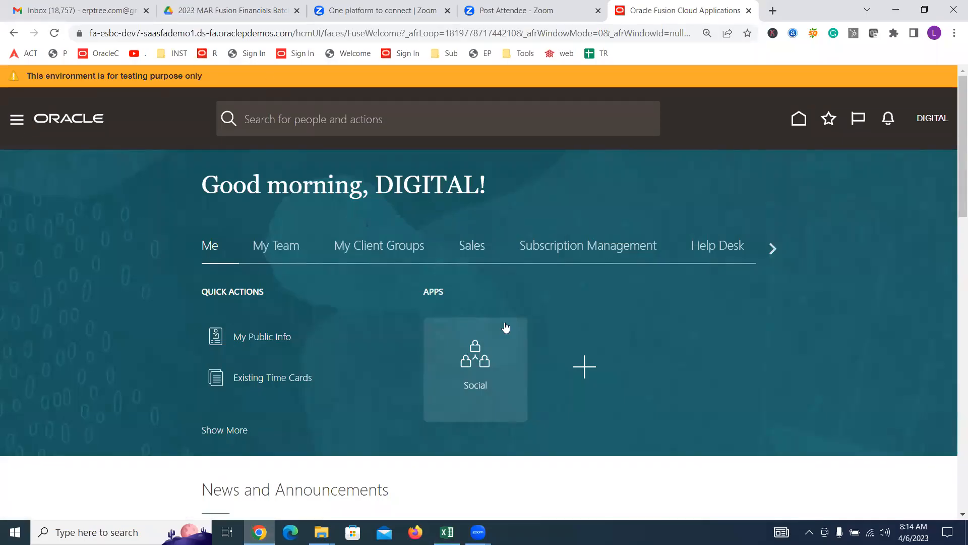
Step: Find the DIGITAL user in Security Console Users and open the account
{"action": "scroll", "coordinate": [252, 244], "scroll_direction": "down", "scroll_amount": 8}
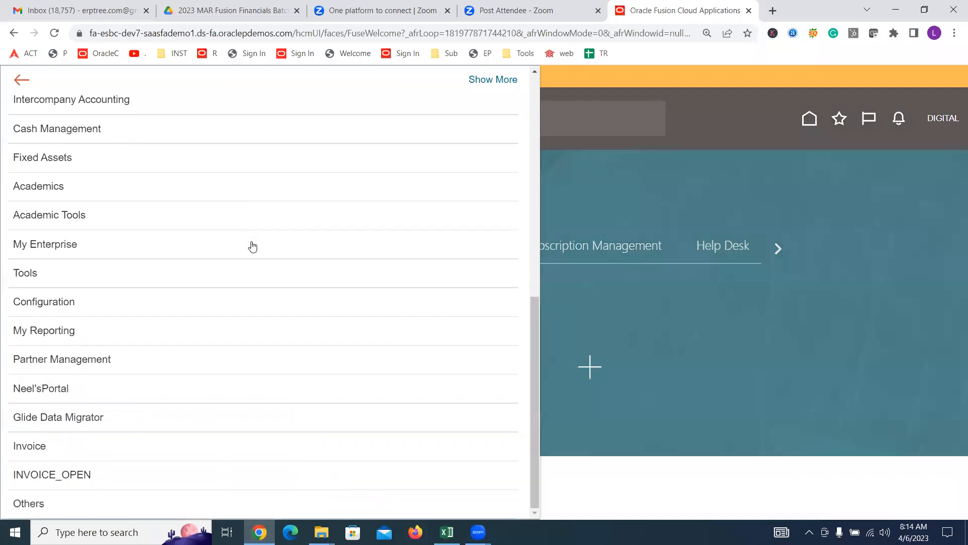
{"action": "left_click", "coordinate": [70, 273]}
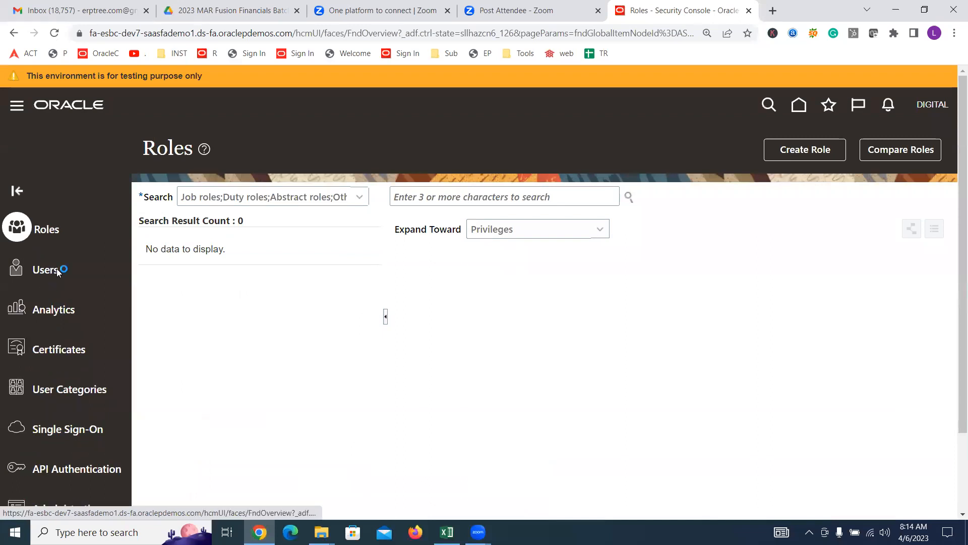
{"action": "left_click", "coordinate": [57, 268]}
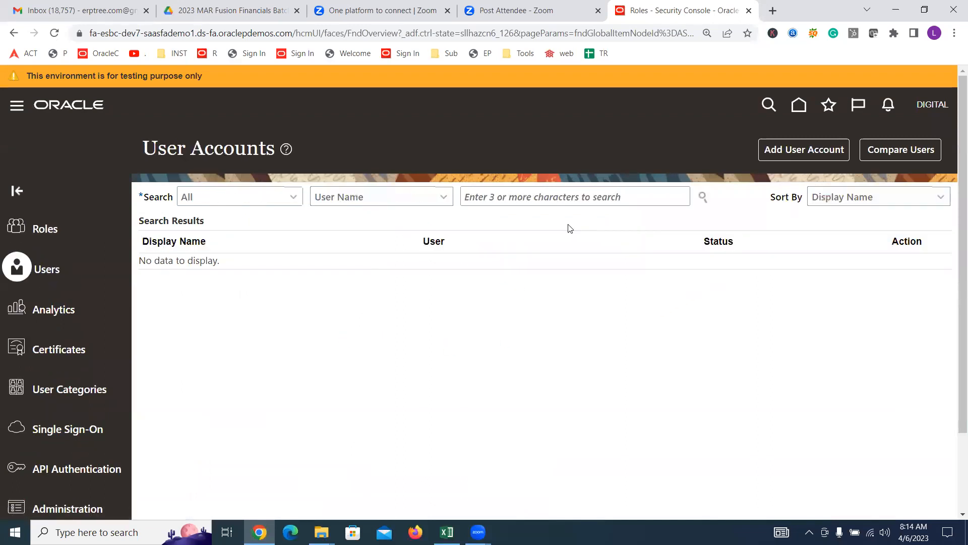
{"action": "left_click", "coordinate": [552, 203]}
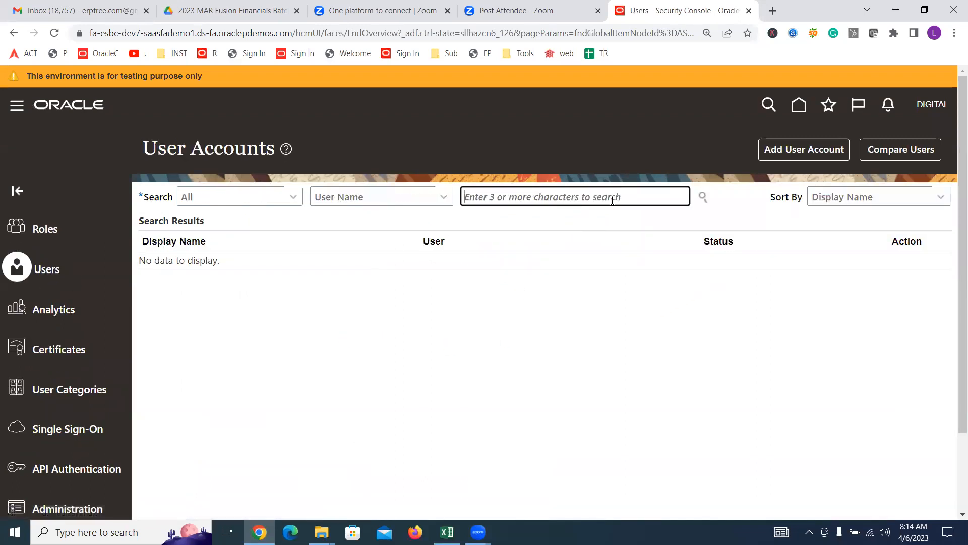
{"action": "type", "text": "d"}
{"action": "key", "text": "BackSpace"}
{"action": "type", "text": "DIGITAL"}
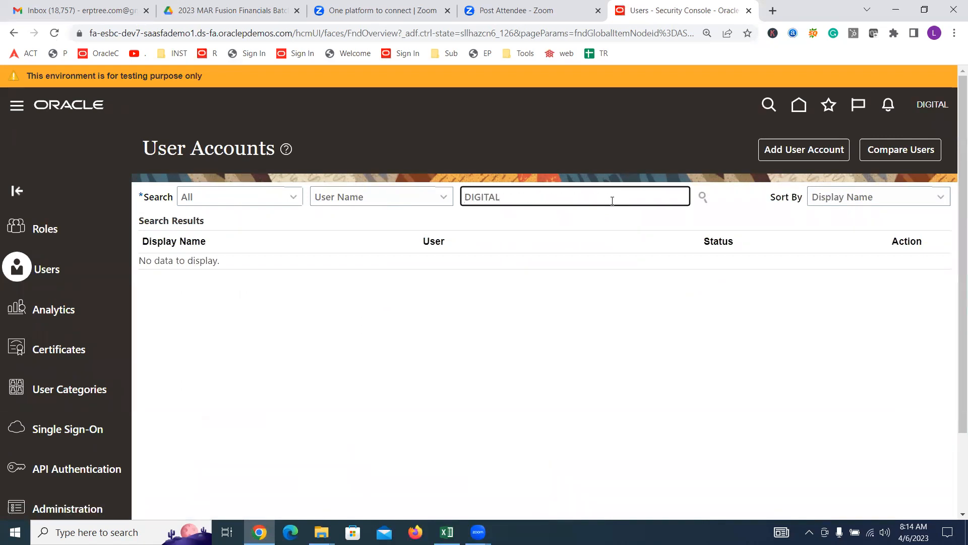
{"action": "key", "text": "Return"}
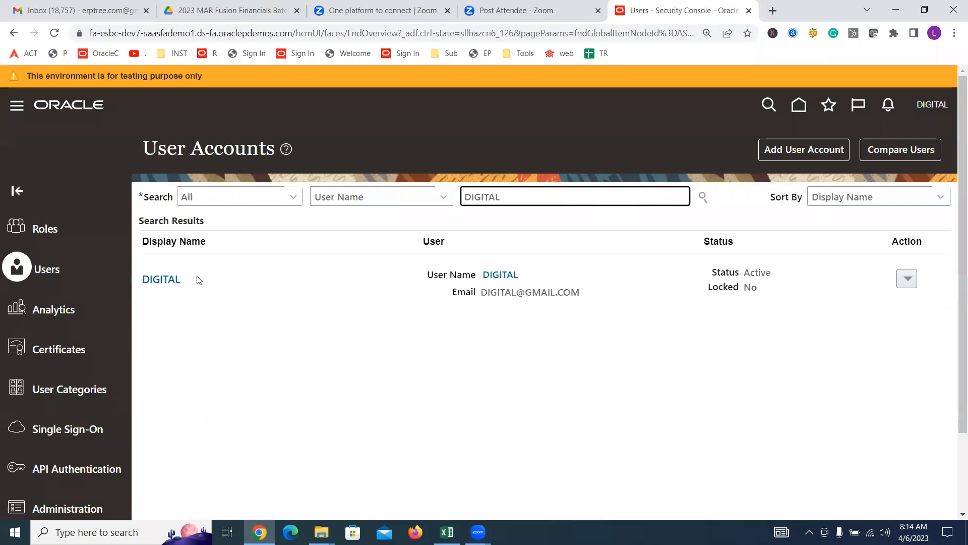
{"action": "left_click", "coordinate": [155, 281]}
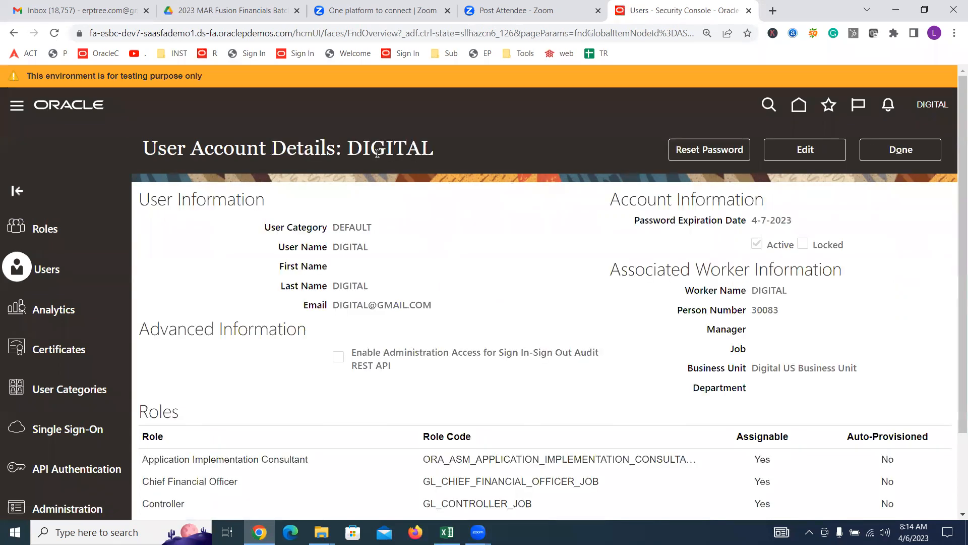
Step: Put the DIGITAL account in edit mode and bring up Add Role Membership
{"action": "left_click", "coordinate": [811, 151]}
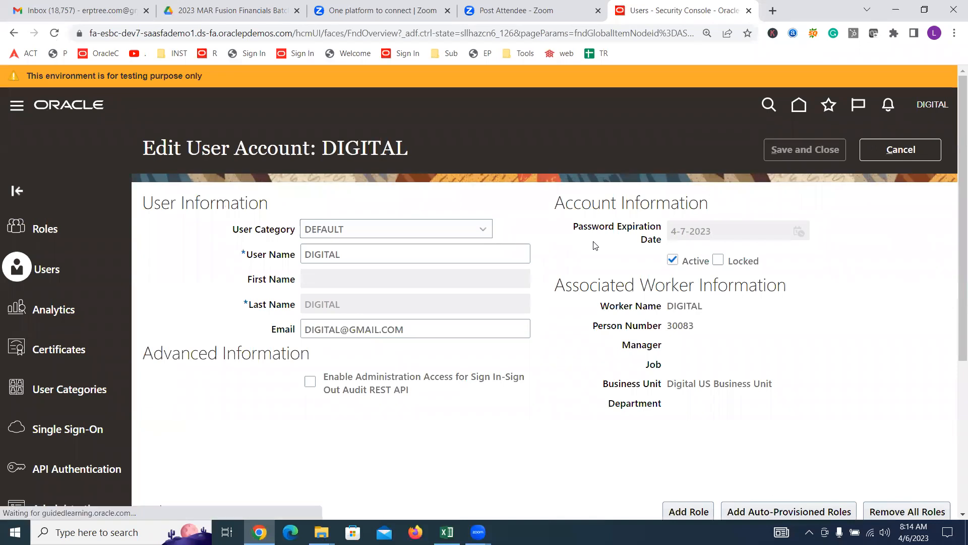
{"action": "scroll", "coordinate": [685, 344], "scroll_direction": "down", "scroll_amount": 4}
{"action": "left_click", "coordinate": [688, 322]}
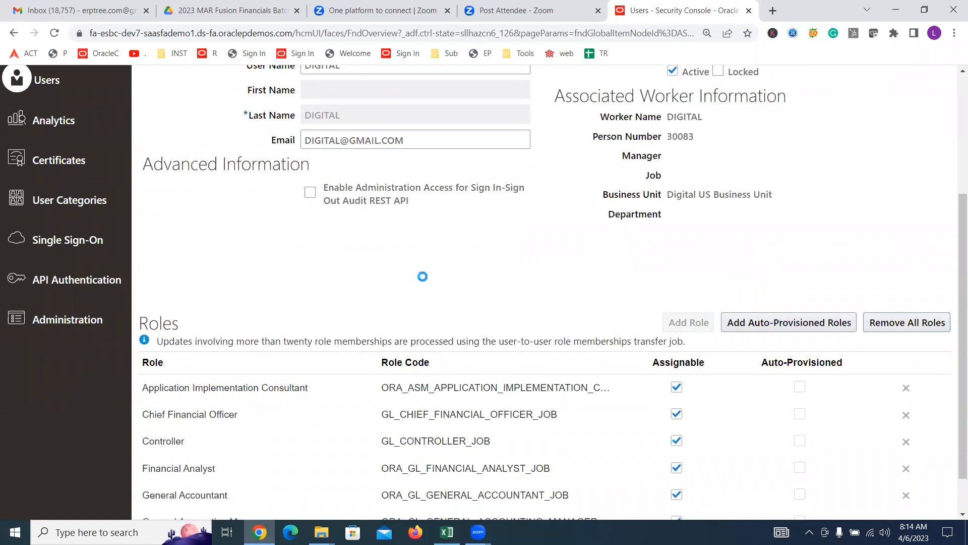
{"action": "left_click", "coordinate": [473, 159]}
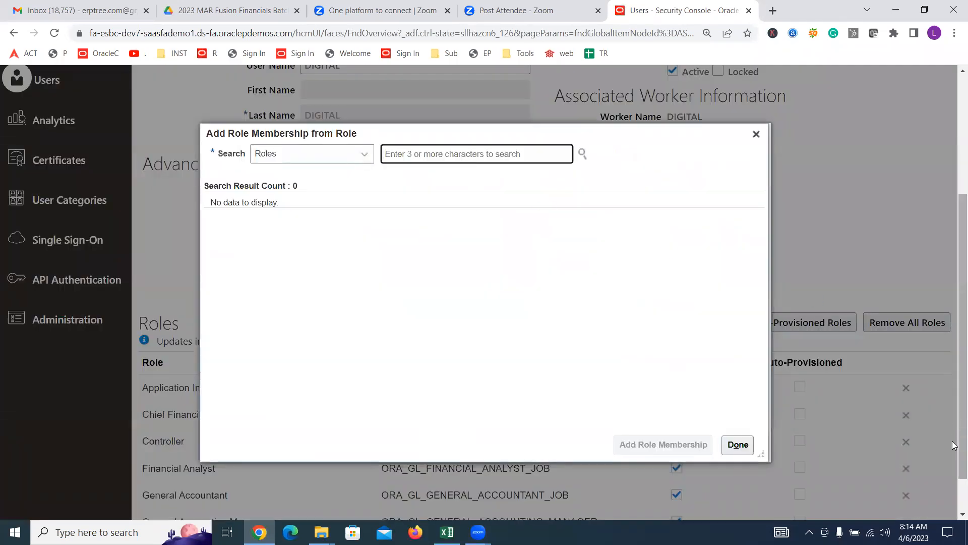
Step: Search 'CASH', select the Cash Manager job role, and add it to the DIGITAL user
{"action": "type", "text": "CASH M"}
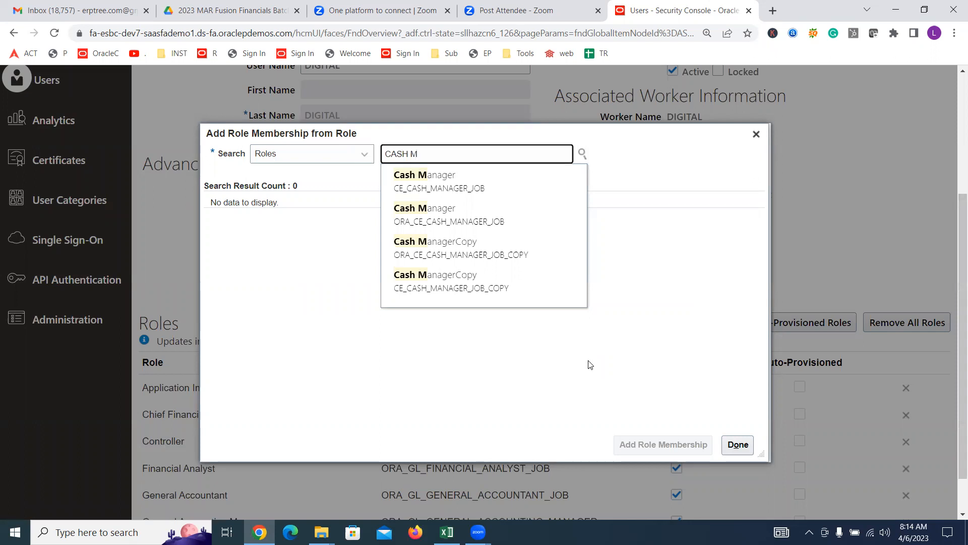
{"action": "left_click", "coordinate": [435, 211]}
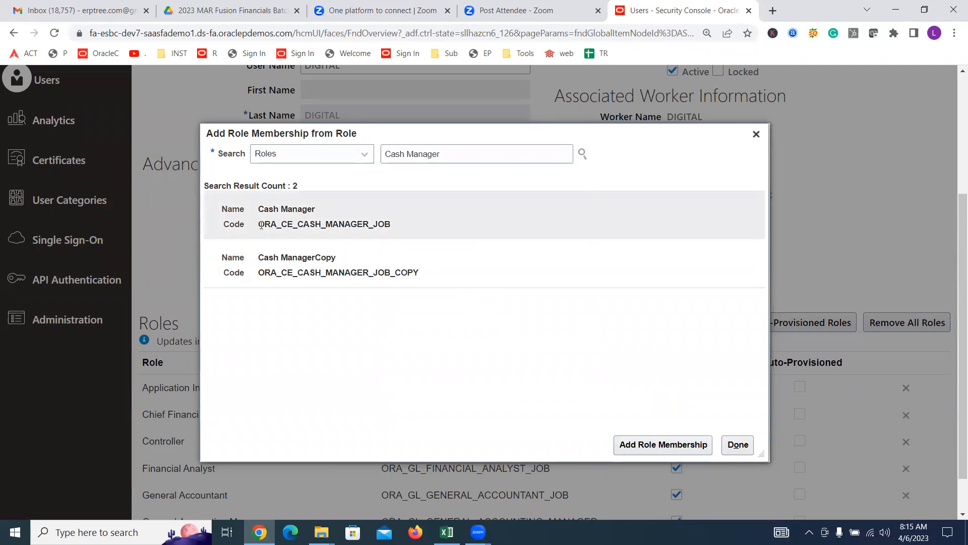
{"action": "left_click_drag", "start_coordinate": [259, 225], "coordinate": [276, 228]}
{"action": "left_click", "coordinate": [245, 226]}
{"action": "left_click", "coordinate": [464, 159]}
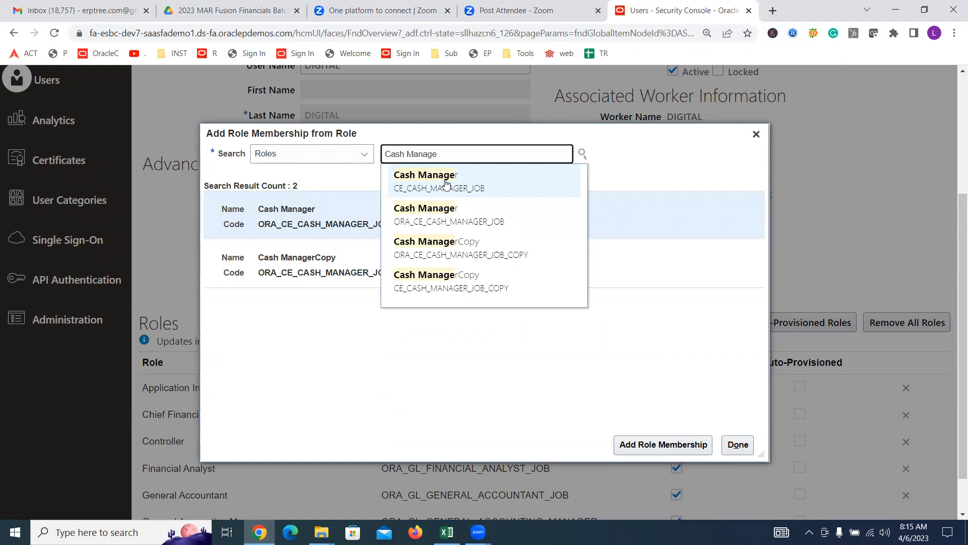
{"action": "left_click", "coordinate": [447, 217]}
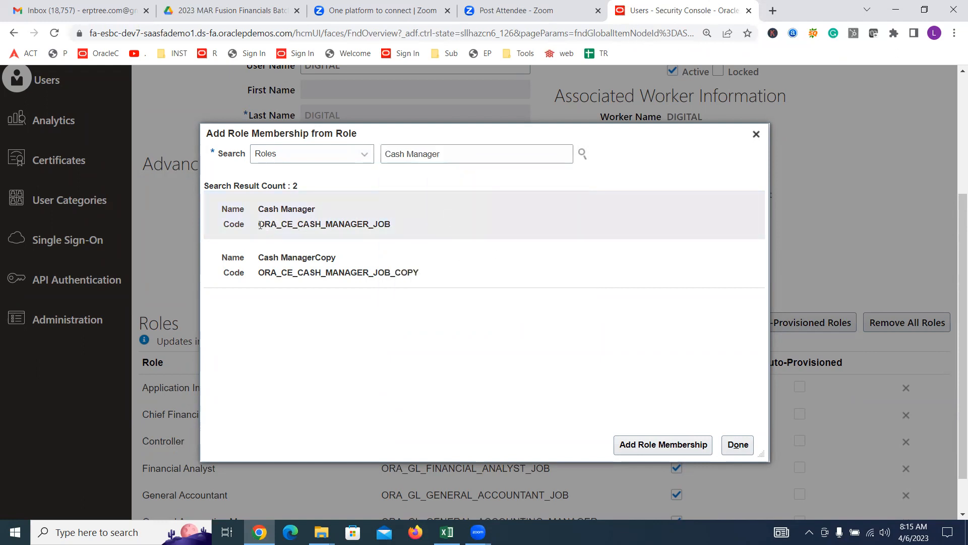
{"action": "left_click_drag", "start_coordinate": [259, 224], "coordinate": [281, 225]}
{"action": "left_click", "coordinate": [314, 221]}
{"action": "left_click", "coordinate": [650, 444]}
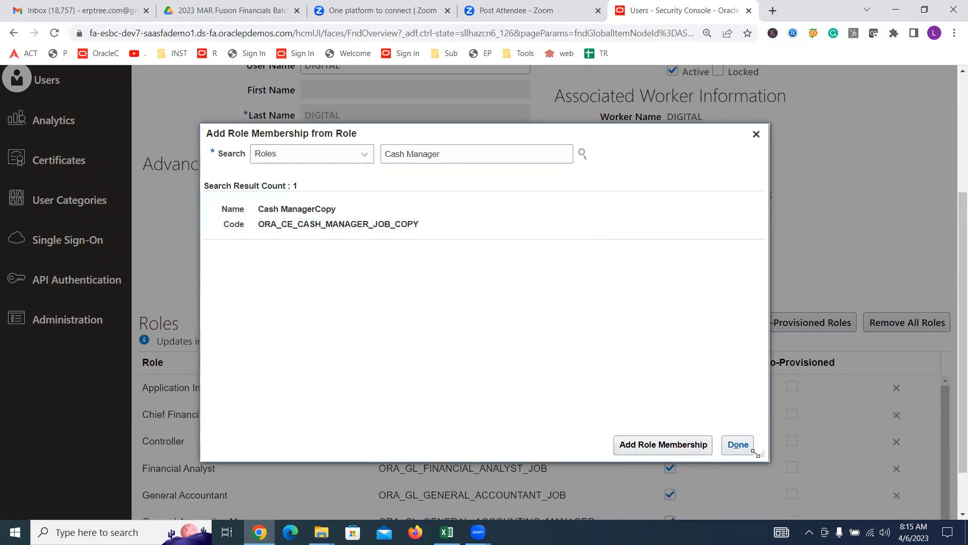
{"action": "left_click", "coordinate": [738, 447]}
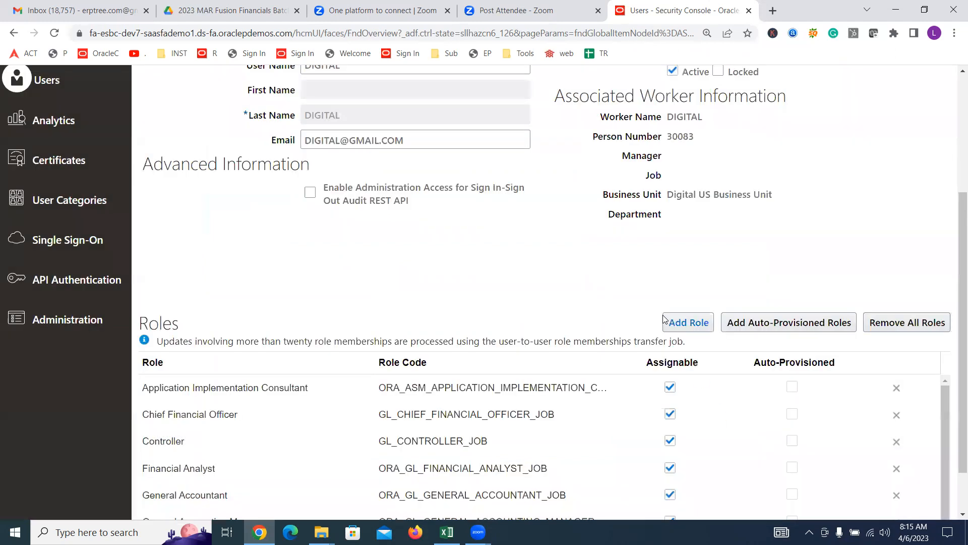
Step: Save and close the DIGITAL user account, then go to Setup and Maintenance
{"action": "scroll", "coordinate": [731, 237], "scroll_direction": "up", "scroll_amount": 4}
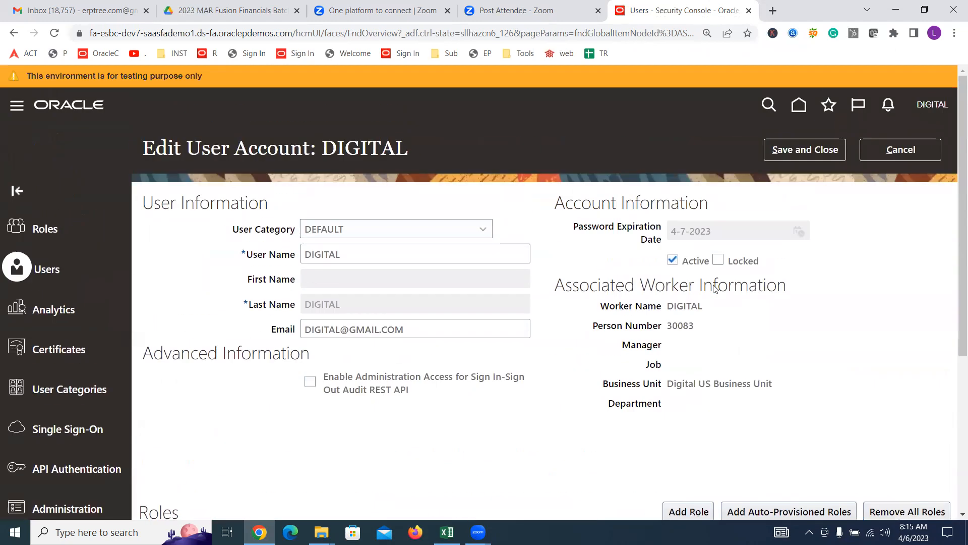
{"action": "left_click", "coordinate": [807, 150]}
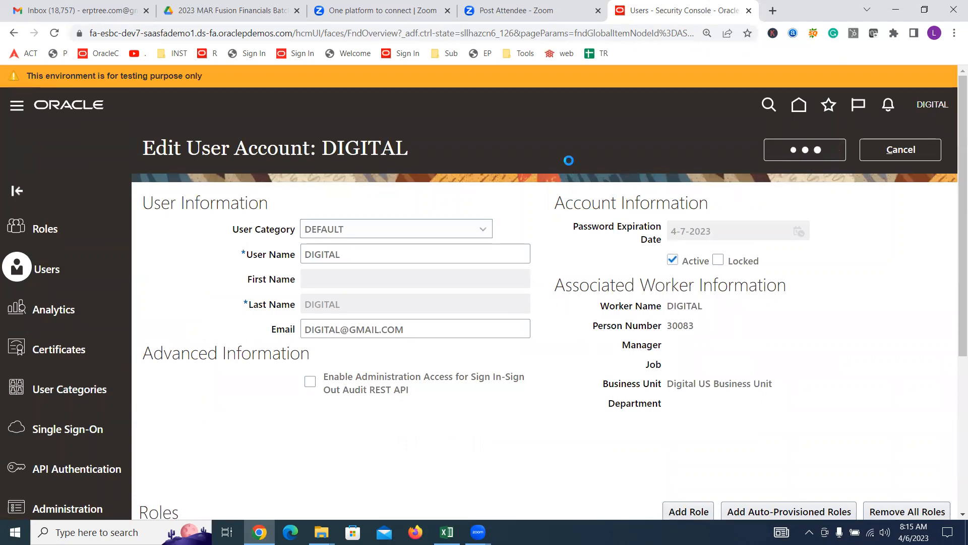
{"action": "left_click", "coordinate": [901, 149]}
{"action": "left_click", "coordinate": [932, 105]}
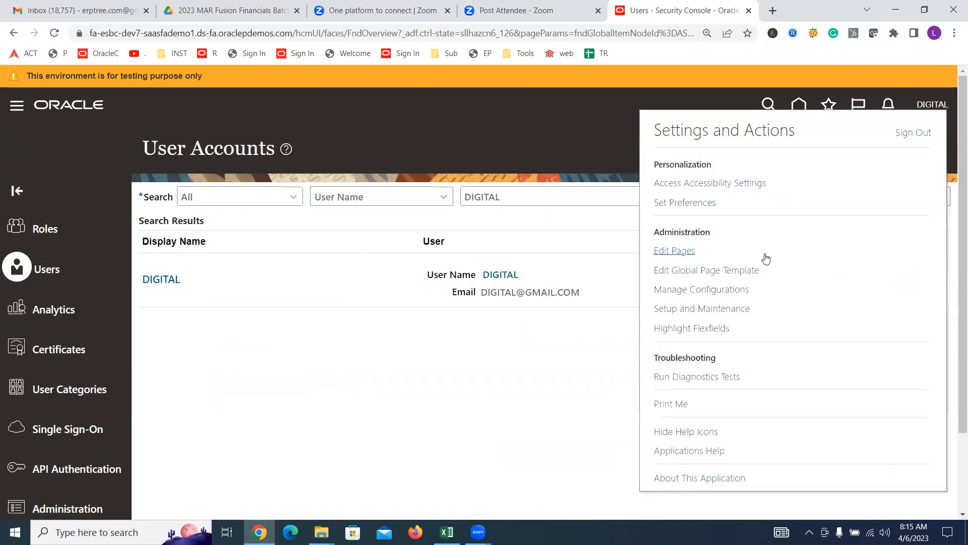
{"action": "left_click", "coordinate": [721, 308]}
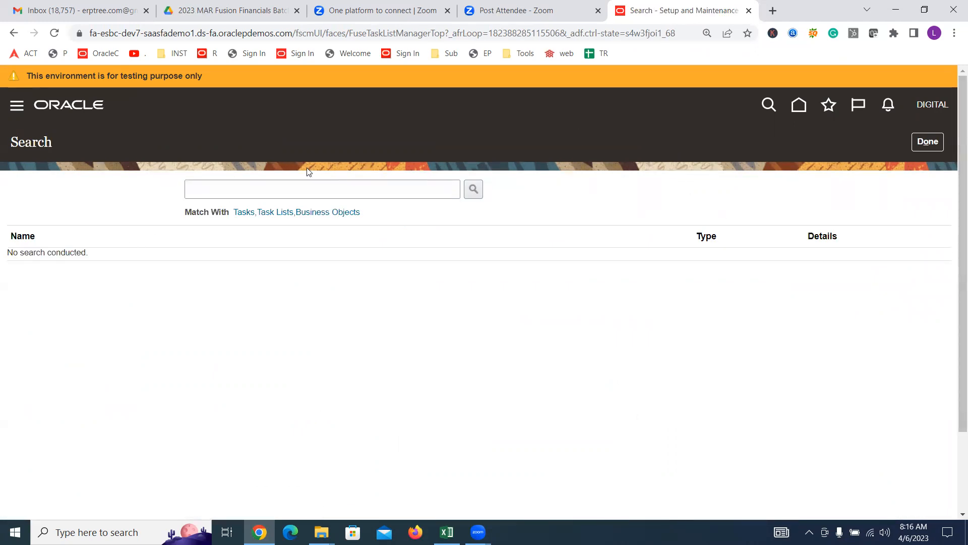
Step: Find 'DATA ACCESS FOR U', open Manage Data Access for Users, and start a new entry
{"action": "left_click", "coordinate": [329, 188]}
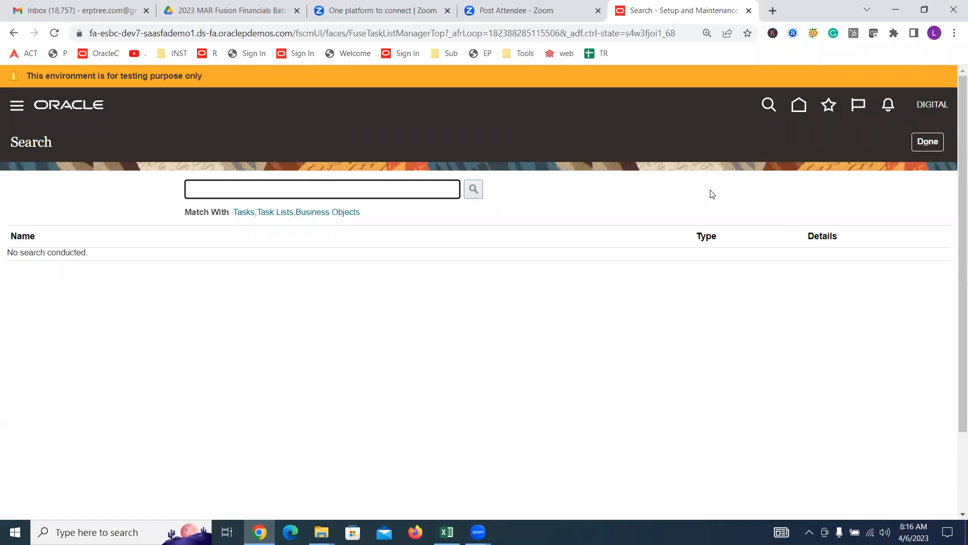
{"action": "type", "text": "DATA ACCESS FOR U"}
{"action": "left_click", "coordinate": [476, 189]}
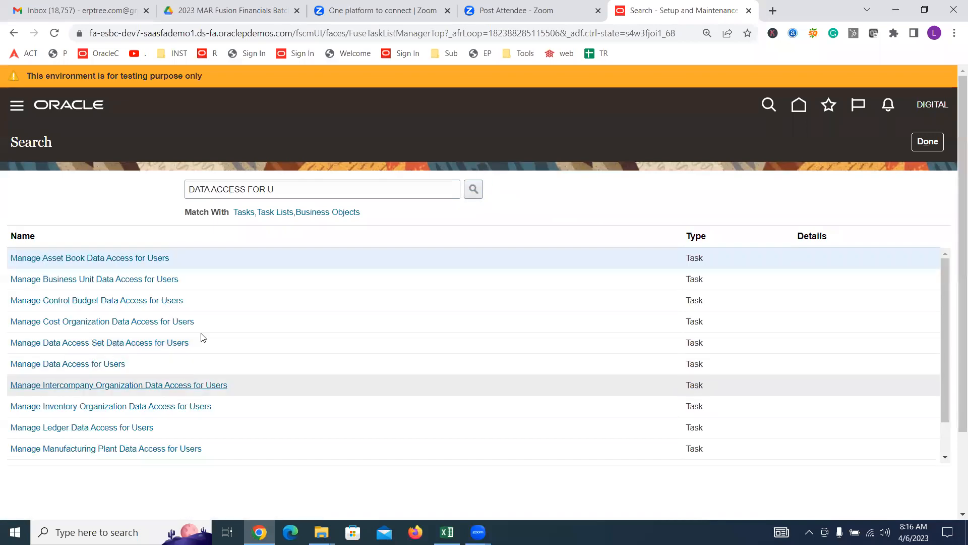
{"action": "left_click", "coordinate": [76, 364]}
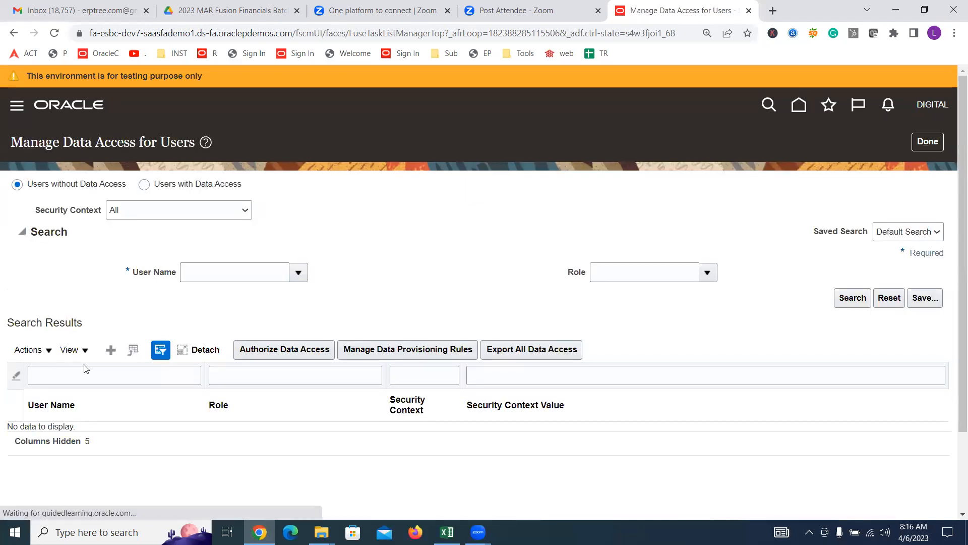
{"action": "left_click", "coordinate": [104, 352]}
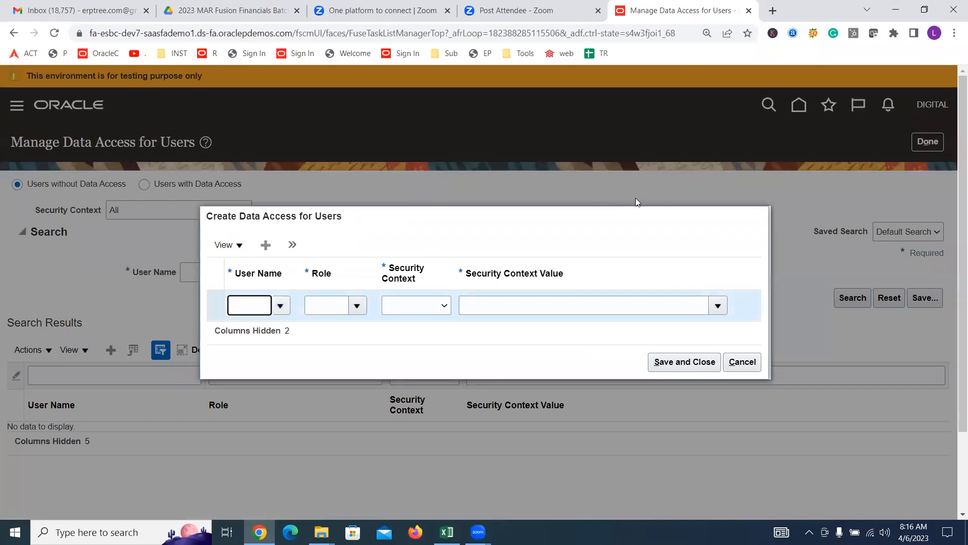
Step: Grant DIGITAL Cash Manager access for Legal entity Digital US Legal Entity, then save
{"action": "type", "text": "DIGITAL"}
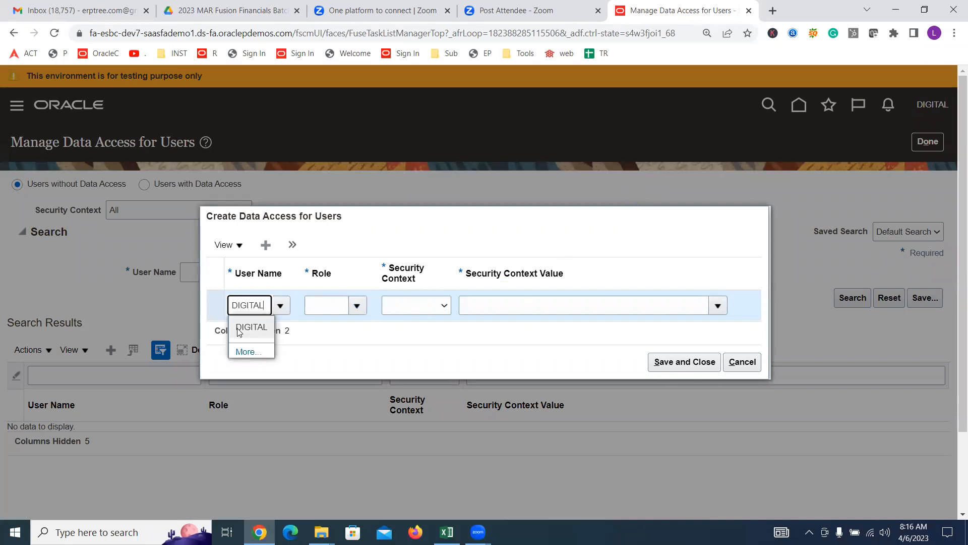
{"action": "left_click", "coordinate": [237, 328]}
{"action": "left_click", "coordinate": [356, 305]}
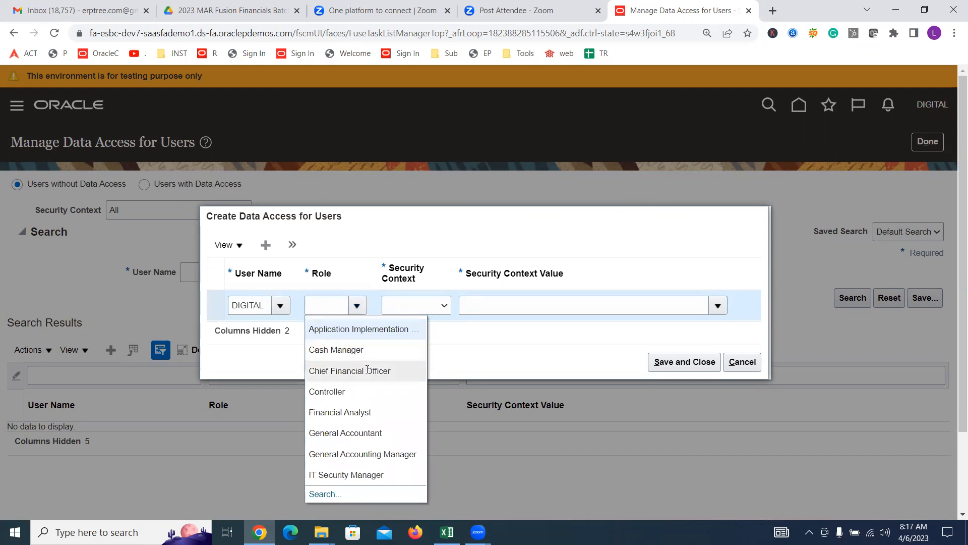
{"action": "left_click", "coordinate": [361, 349]}
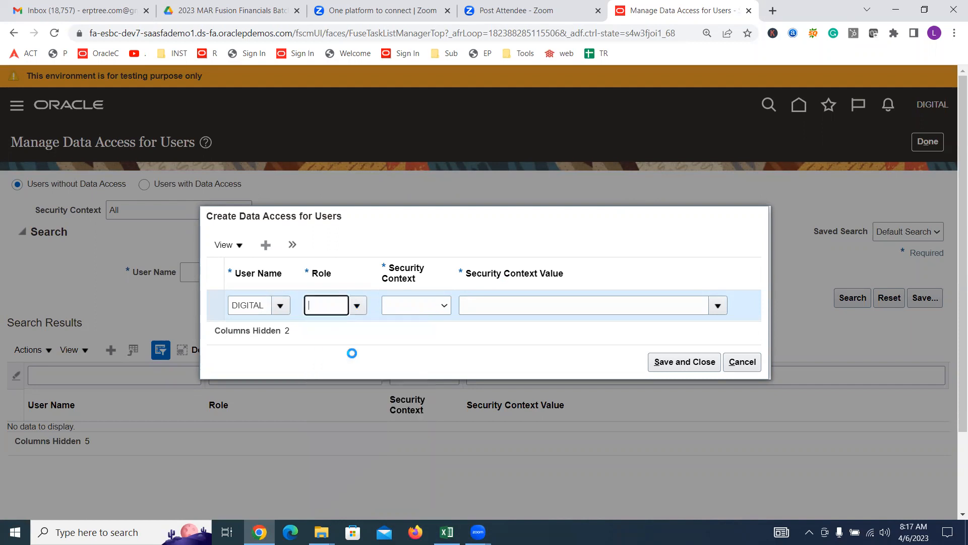
{"action": "left_click", "coordinate": [427, 306]}
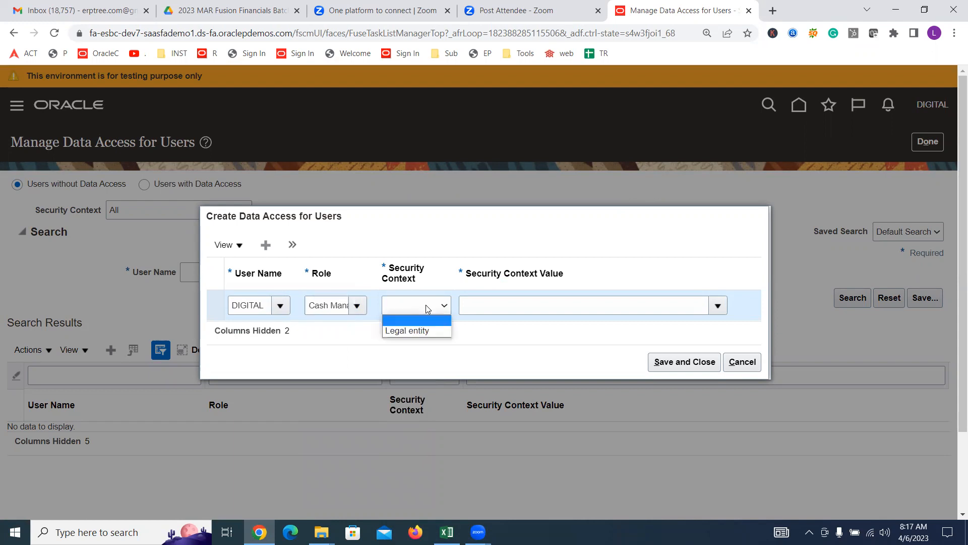
{"action": "left_click", "coordinate": [431, 330]}
{"action": "left_click", "coordinate": [488, 306]}
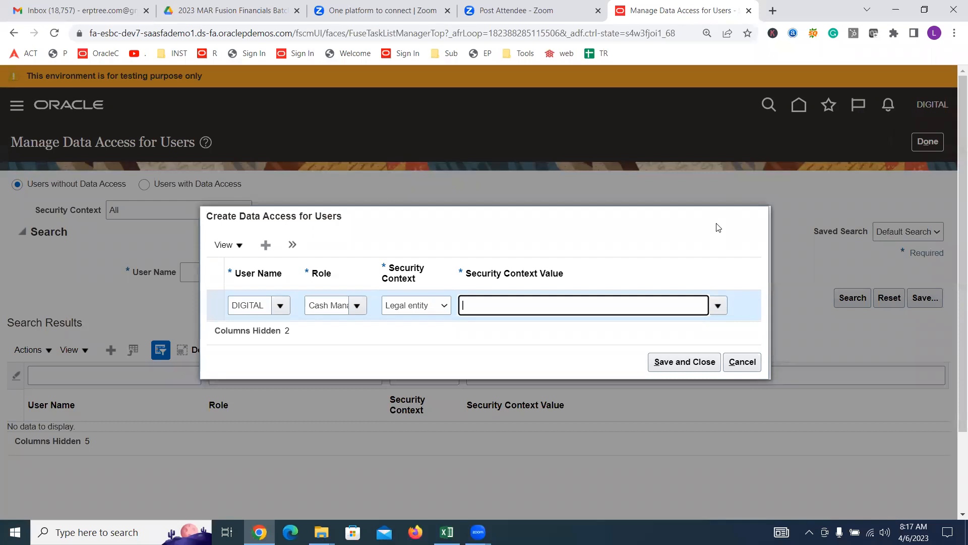
{"action": "type", "text": "DIGITA"}
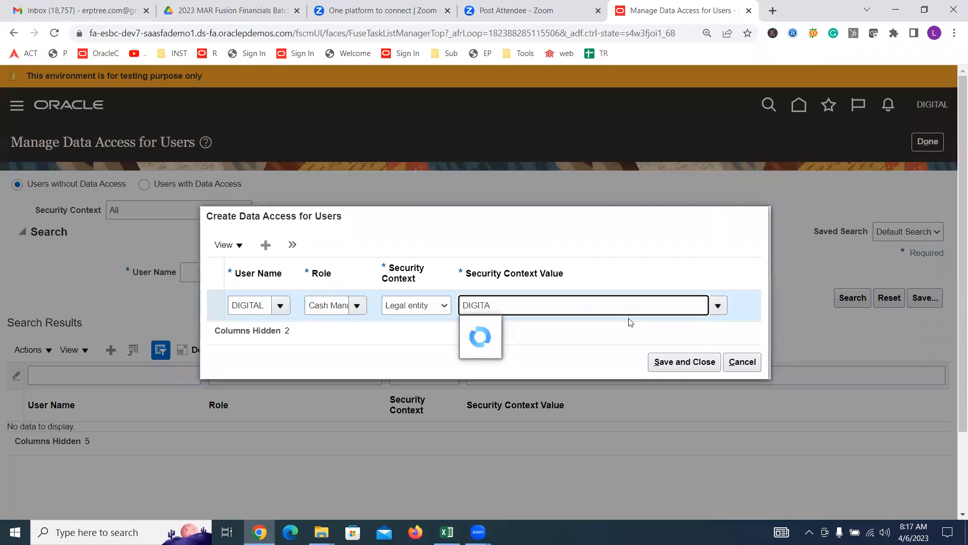
{"action": "left_click", "coordinate": [525, 325]}
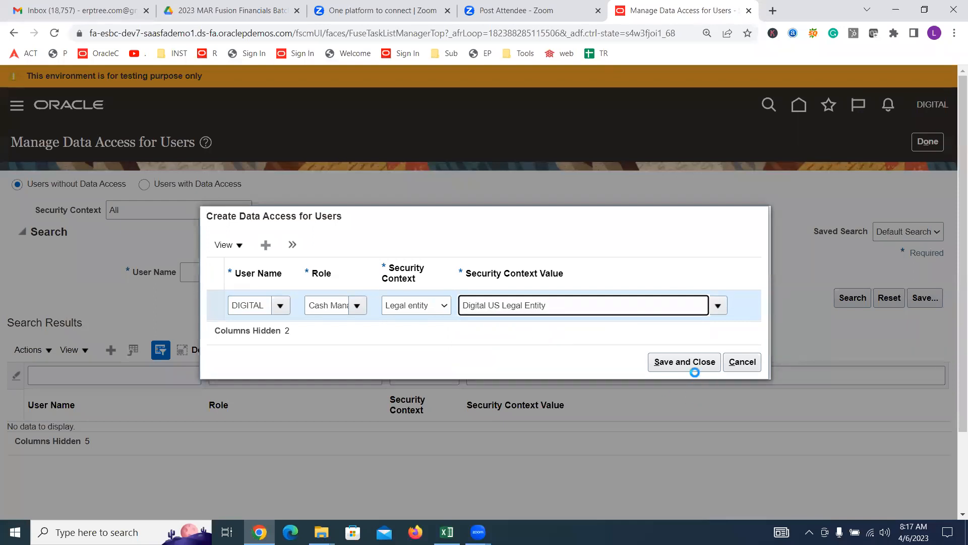
{"action": "left_click", "coordinate": [692, 366]}
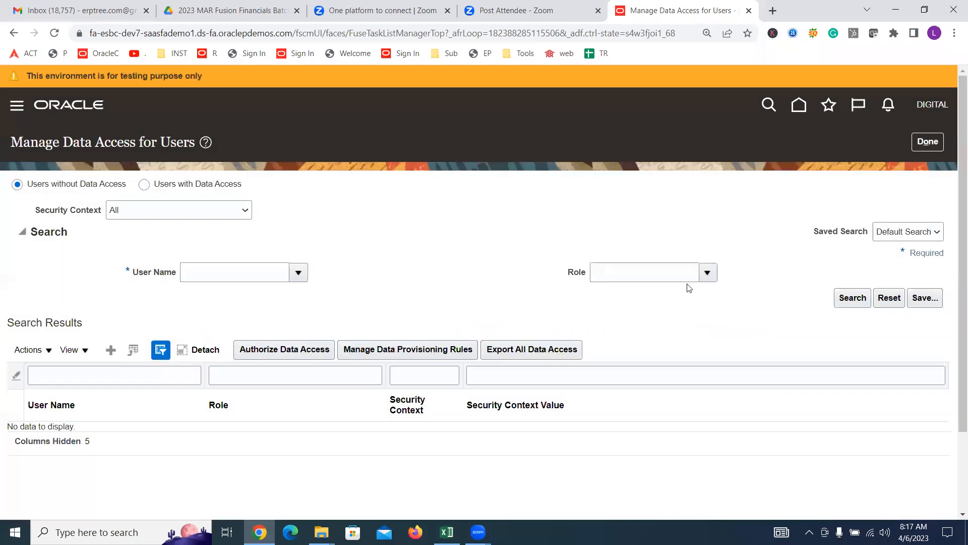
{"action": "left_click", "coordinate": [928, 142]}
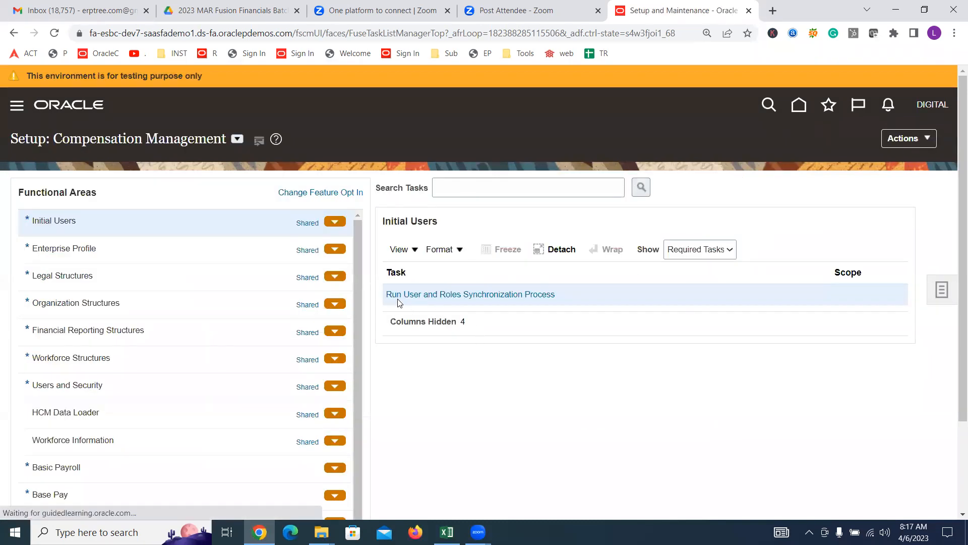
Step: Submit the Retrieve Latest LDAP Changes synchronization process, then return to the Excel spreadsheet
{"action": "left_click", "coordinate": [485, 294]}
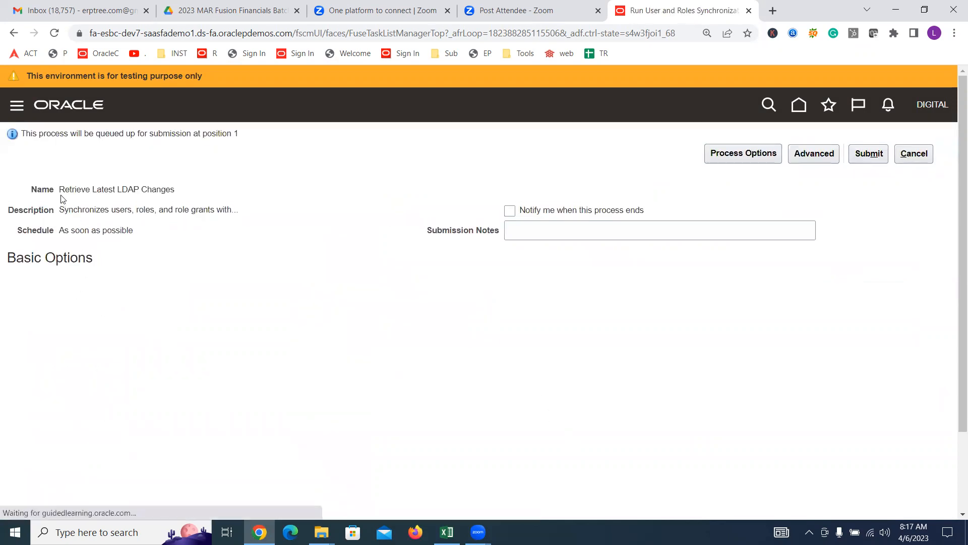
{"action": "left_click_drag", "start_coordinate": [60, 189], "coordinate": [188, 191]}
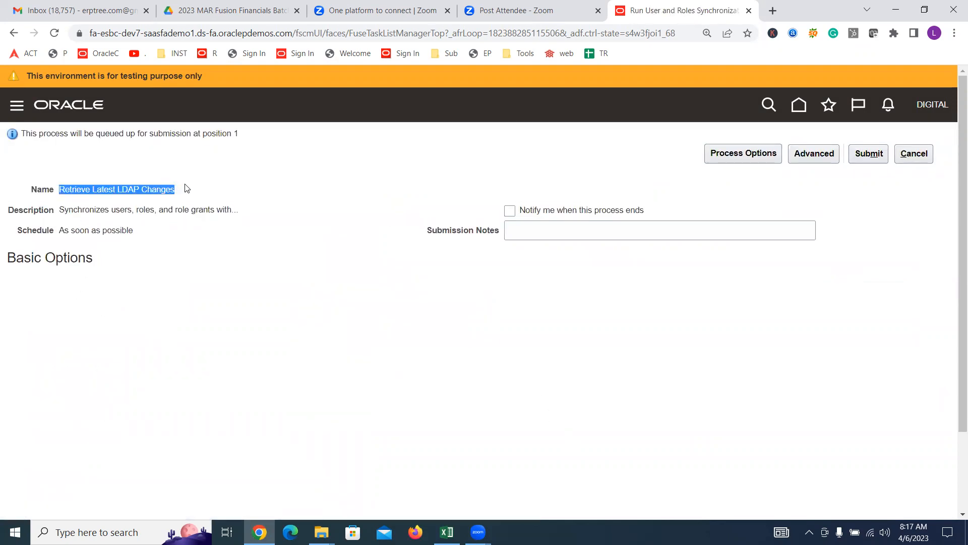
{"action": "left_click", "coordinate": [871, 153]}
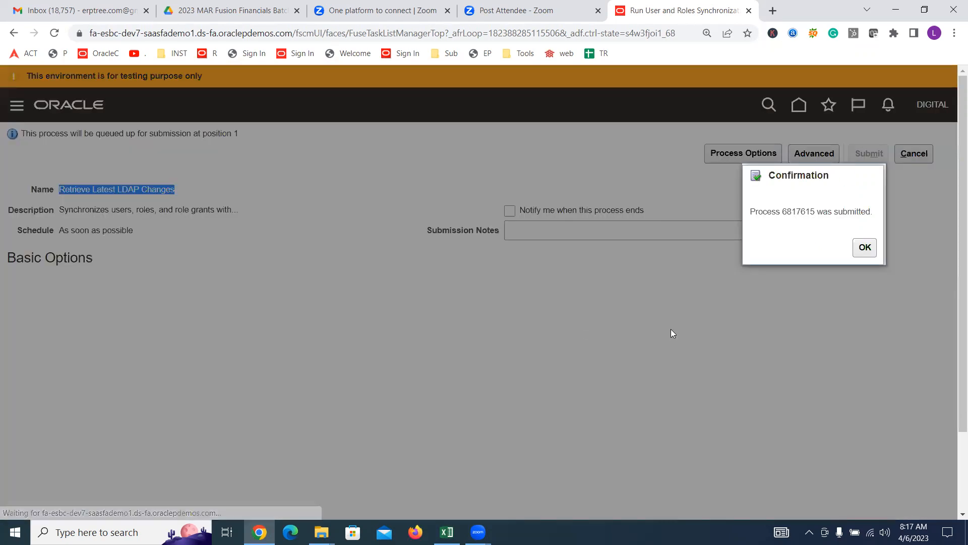
{"action": "left_click", "coordinate": [865, 247]}
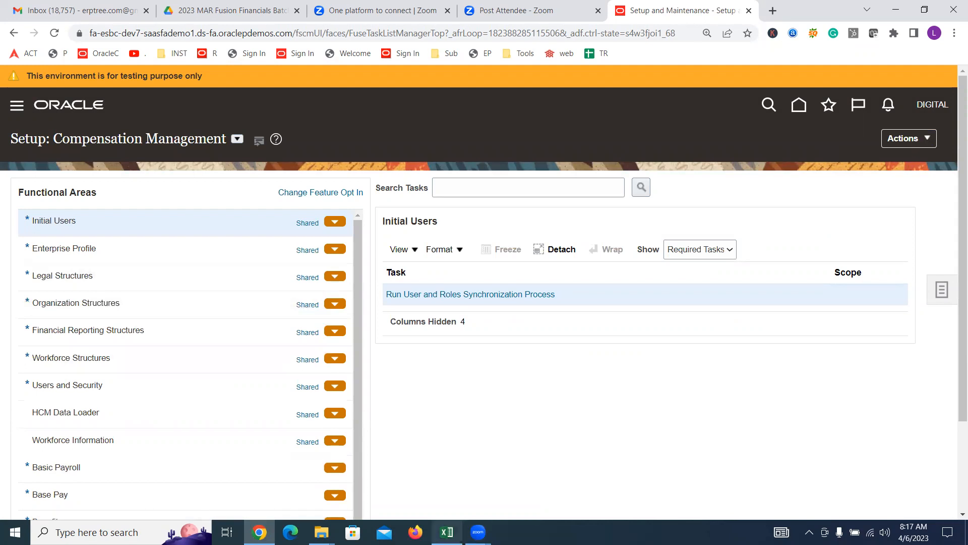
{"action": "left_click", "coordinate": [447, 532]}
Step: Mark B16, B17 and B18 as Done
{"action": "left_click", "coordinate": [297, 368]}
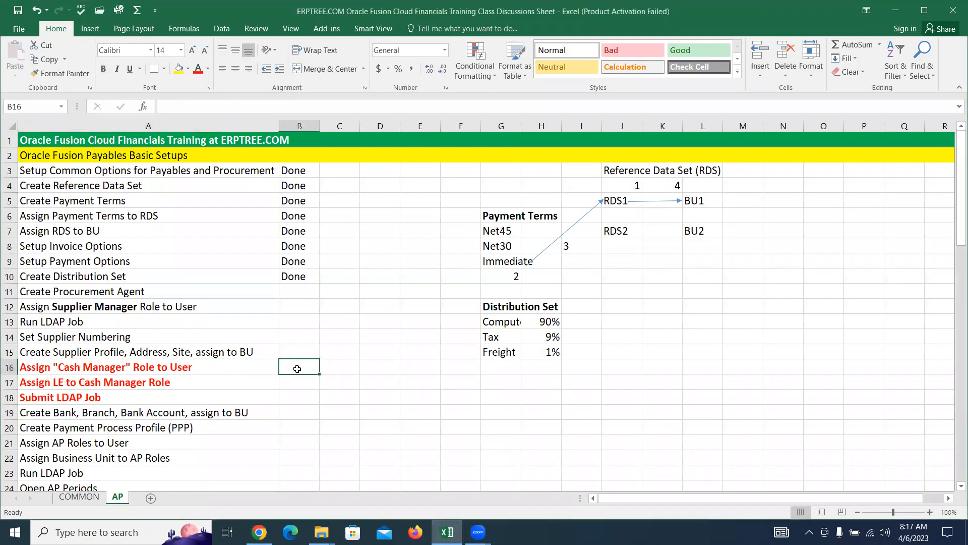
{"action": "type", "text": "Done"}
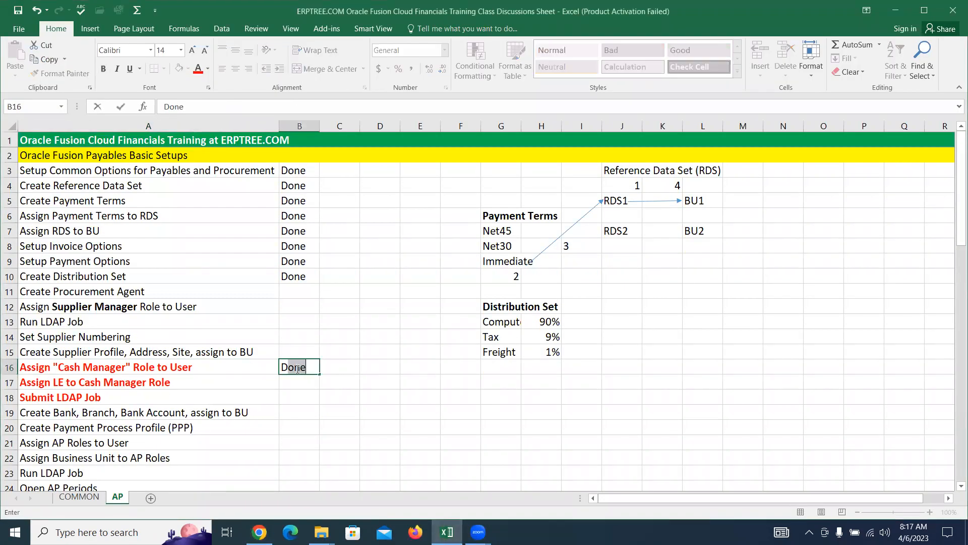
{"action": "key", "text": "Return"}
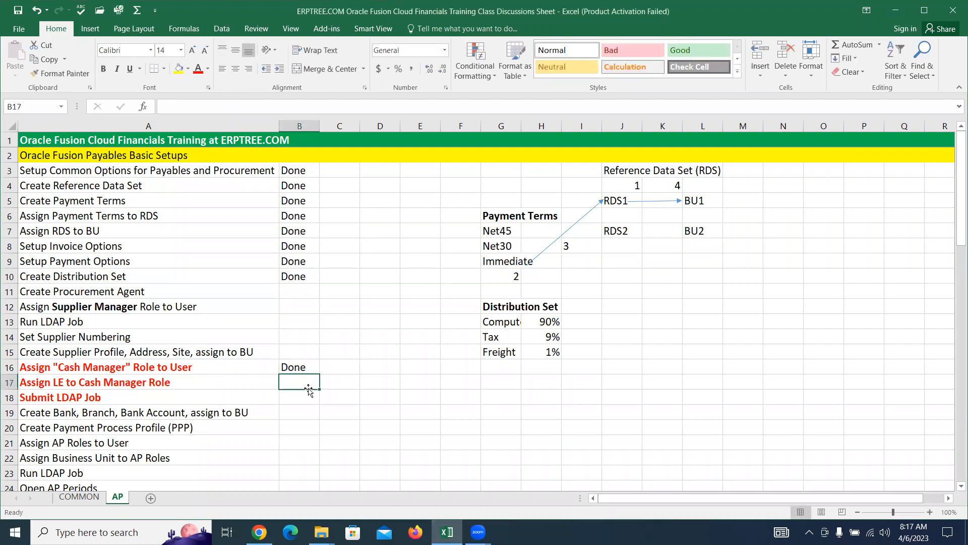
{"action": "type", "text": "Do"}
{"action": "key", "text": "Return"}
{"action": "type", "text": "Done"}
{"action": "key", "text": "Tab"}
Step: Copy A15's plain black formatting onto A16:A18 with Format Painter
{"action": "left_click_drag", "start_coordinate": [75, 367], "coordinate": [60, 398]}
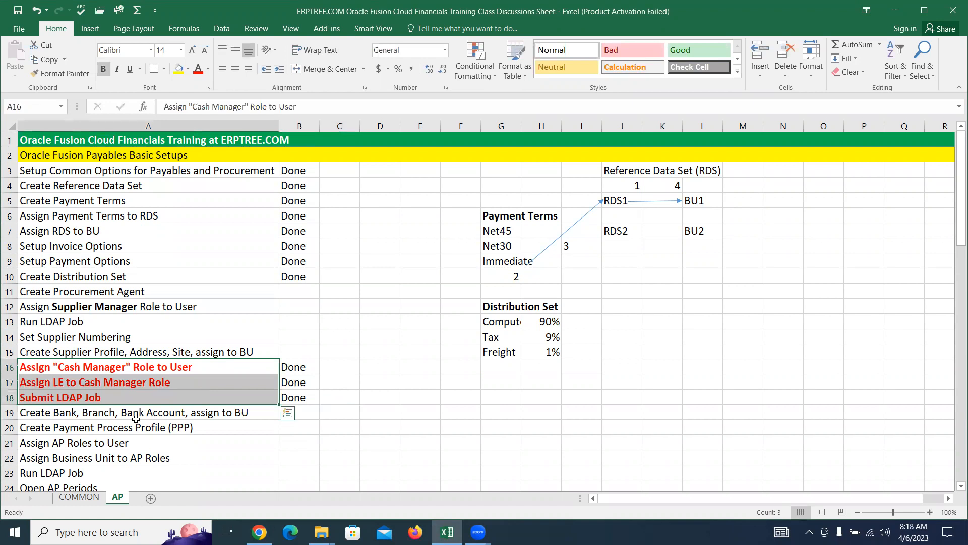
{"action": "left_click", "coordinate": [50, 415]}
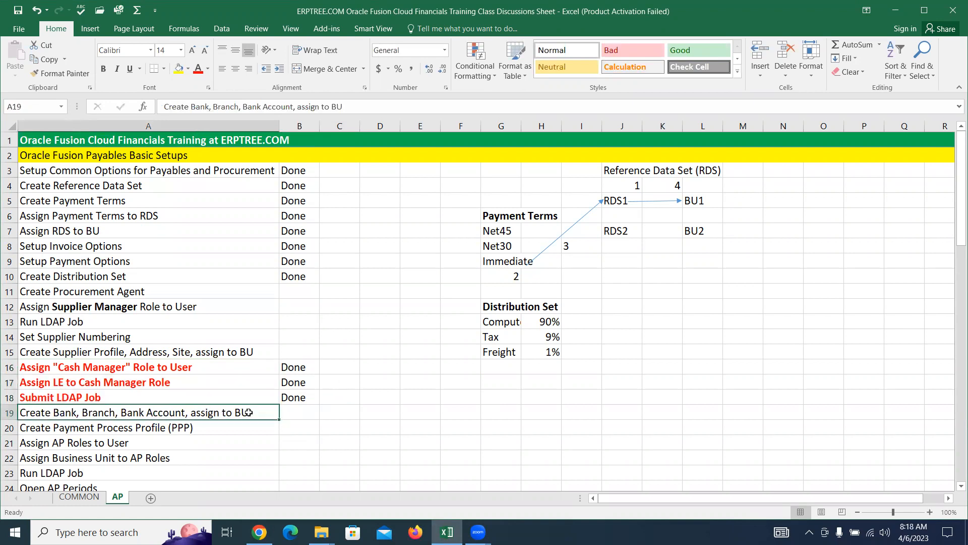
{"action": "left_click_drag", "start_coordinate": [107, 365], "coordinate": [113, 397]}
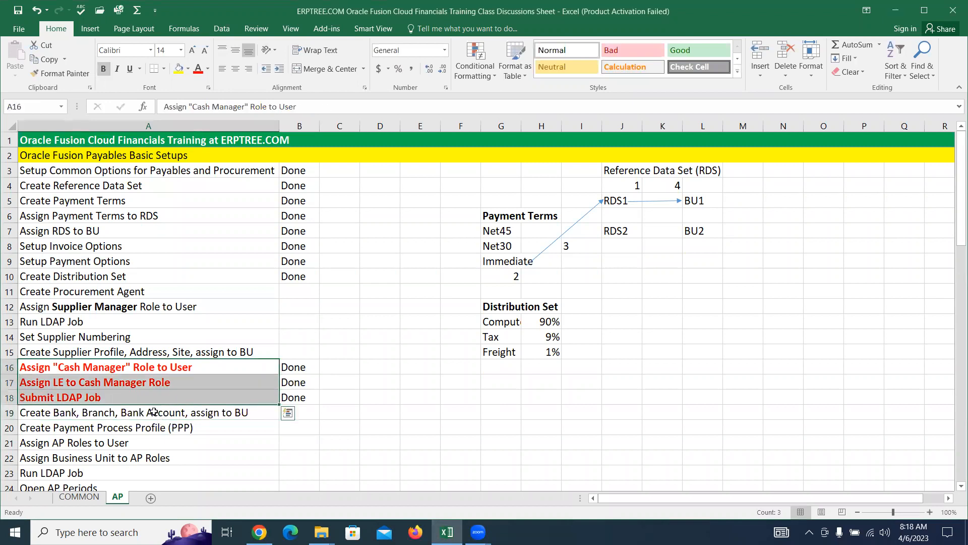
{"action": "left_click", "coordinate": [153, 411]}
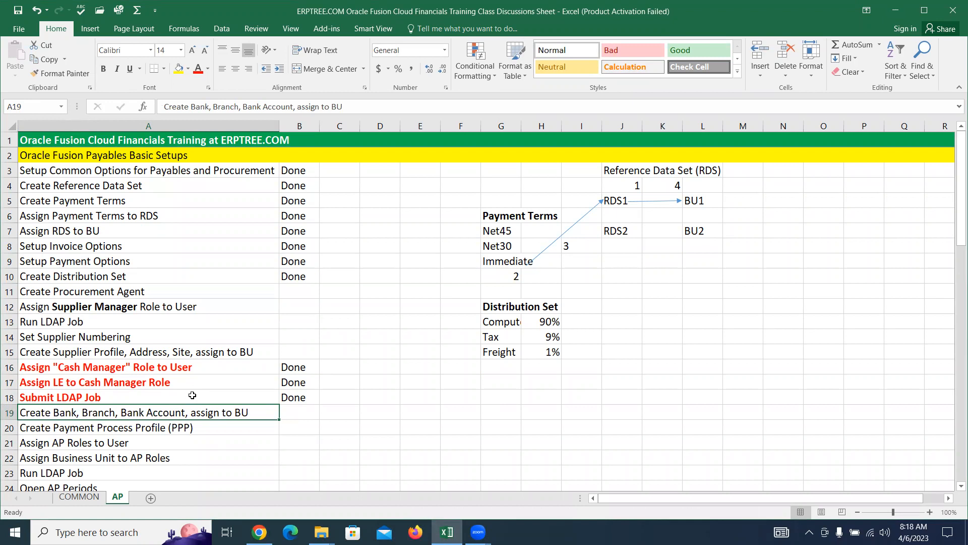
{"action": "left_click", "coordinate": [124, 353]}
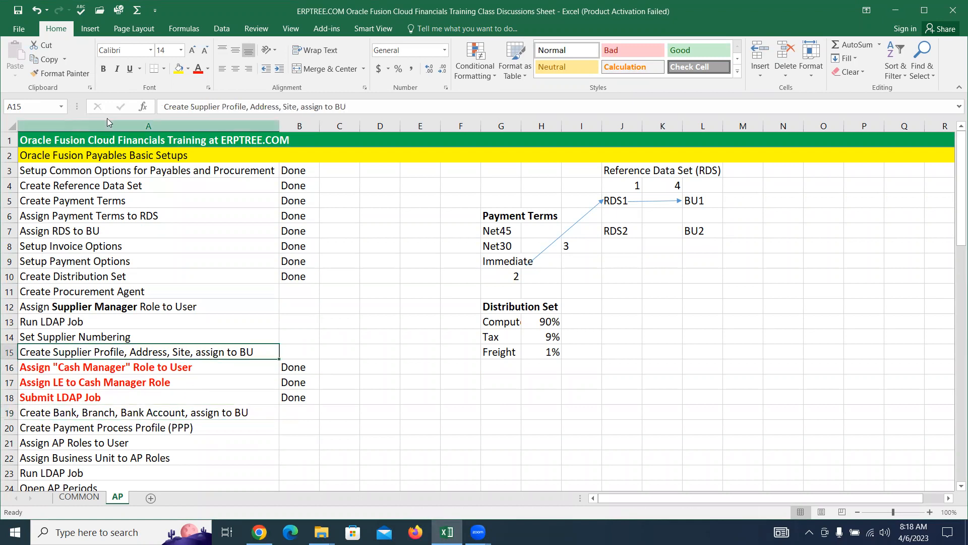
{"action": "left_click", "coordinate": [61, 73]}
{"action": "left_click_drag", "start_coordinate": [52, 367], "coordinate": [102, 391]}
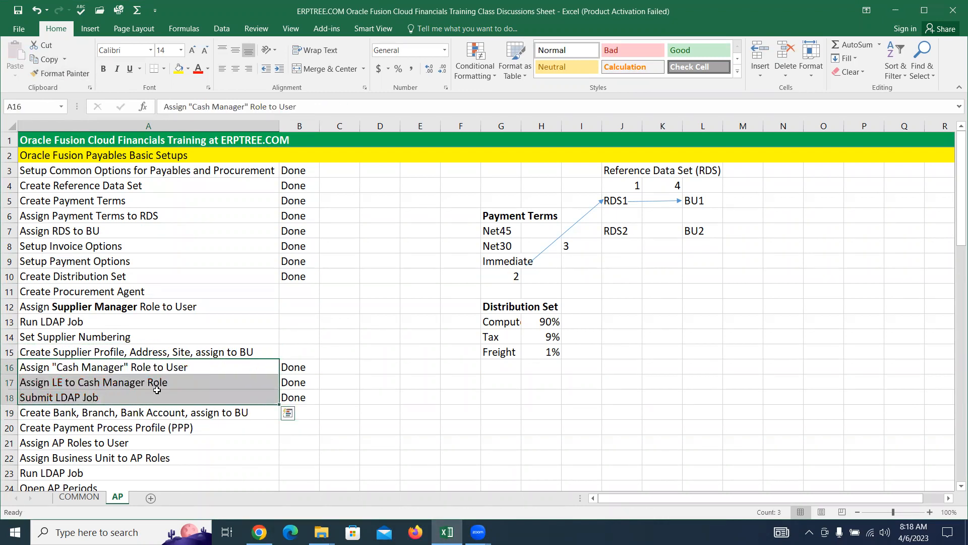
{"action": "left_click", "coordinate": [117, 293]}
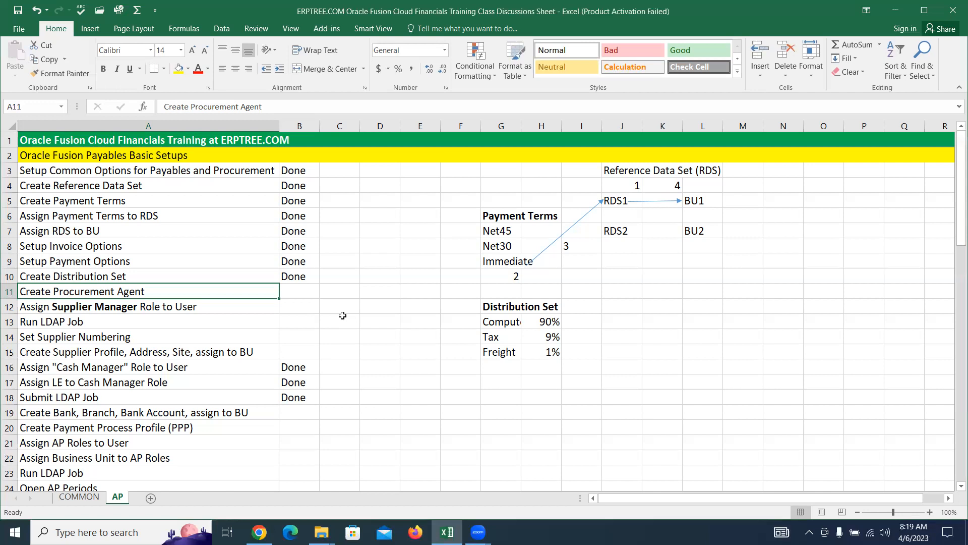
{"action": "left_click", "coordinate": [381, 273]}
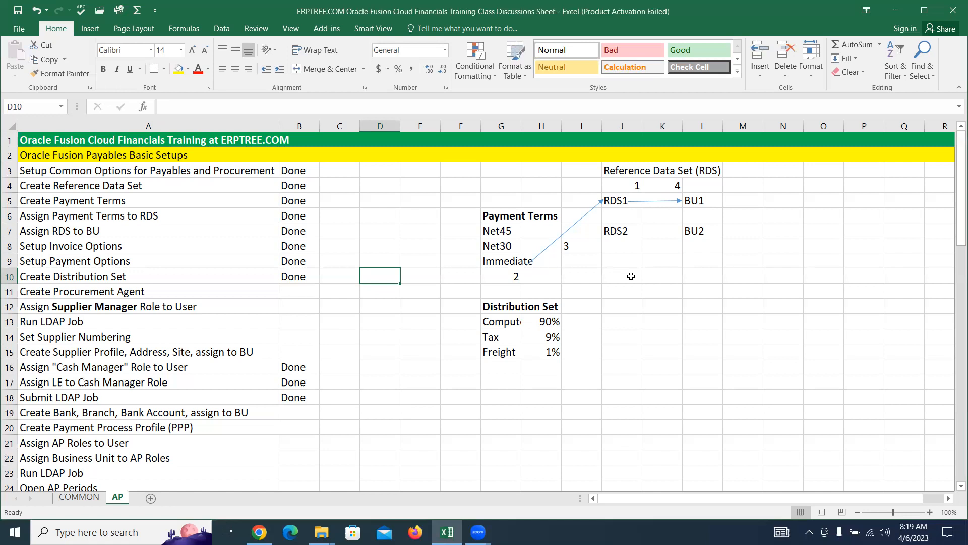
Step: Enter Employee User, Buyer and Supplier Manager in D10, D11 and D12
{"action": "type", "text": "Employee User"}
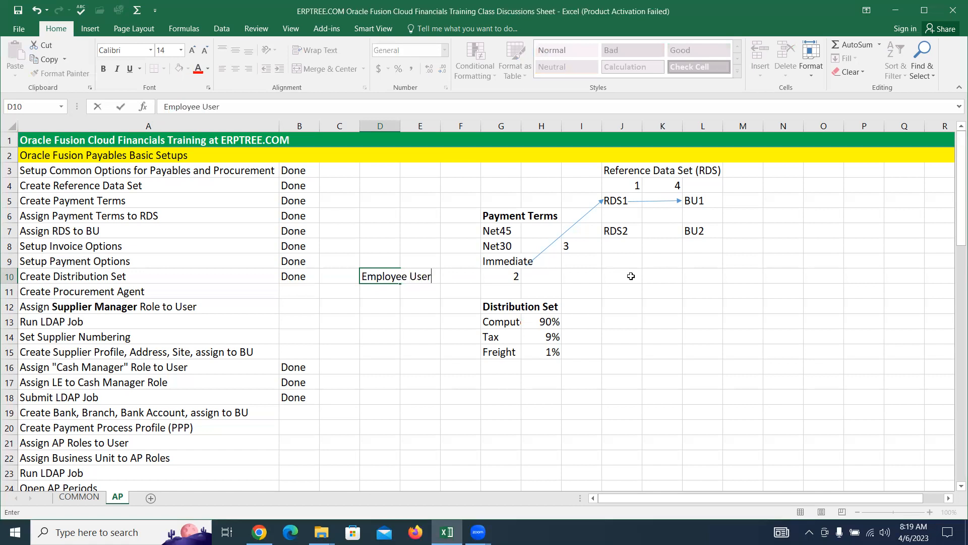
{"action": "key", "text": "Return"}
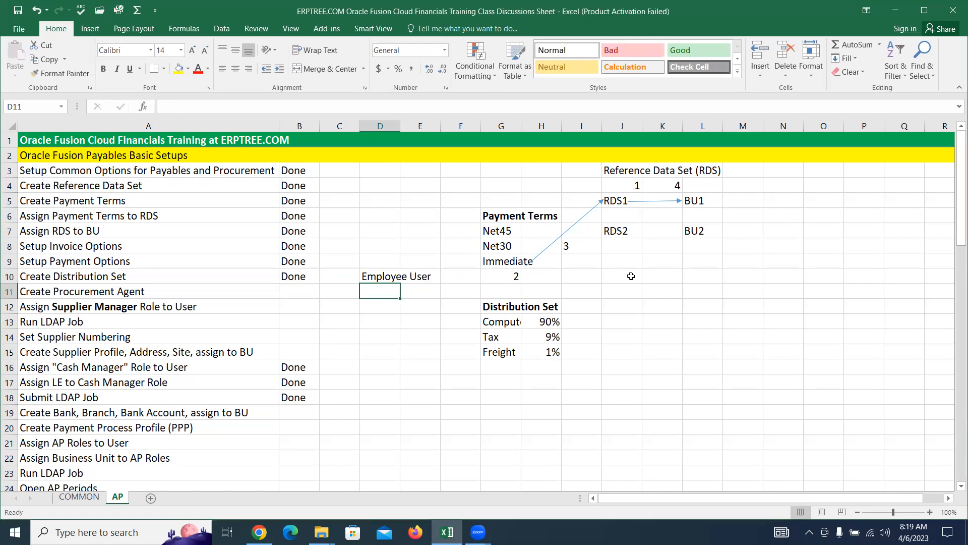
{"action": "type", "text": "Buyer"}
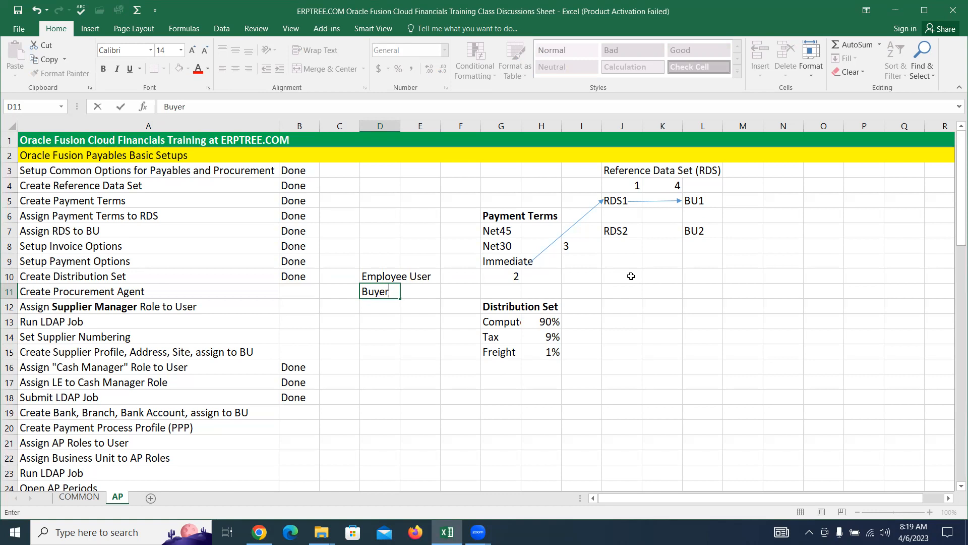
{"action": "key", "text": "Return"}
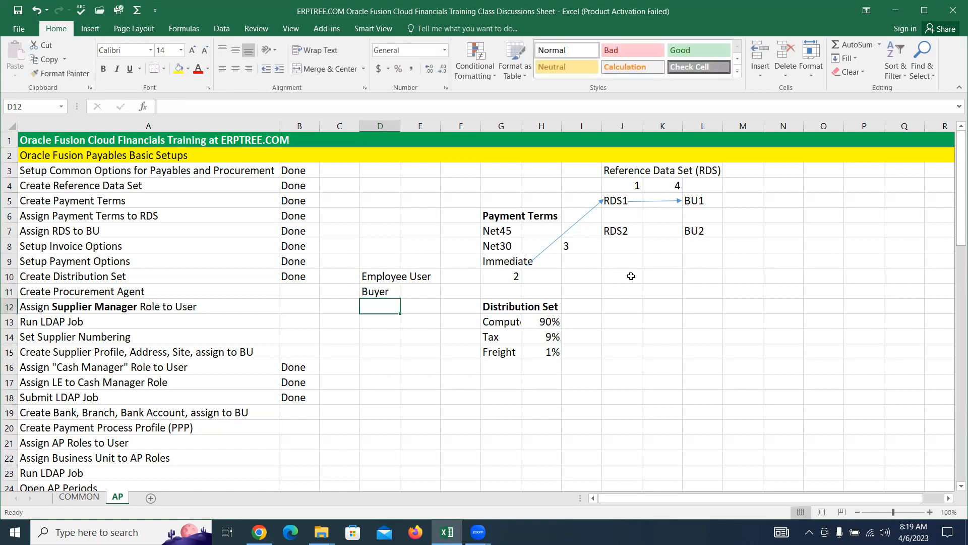
{"action": "type", "text": "Supplier Manager"}
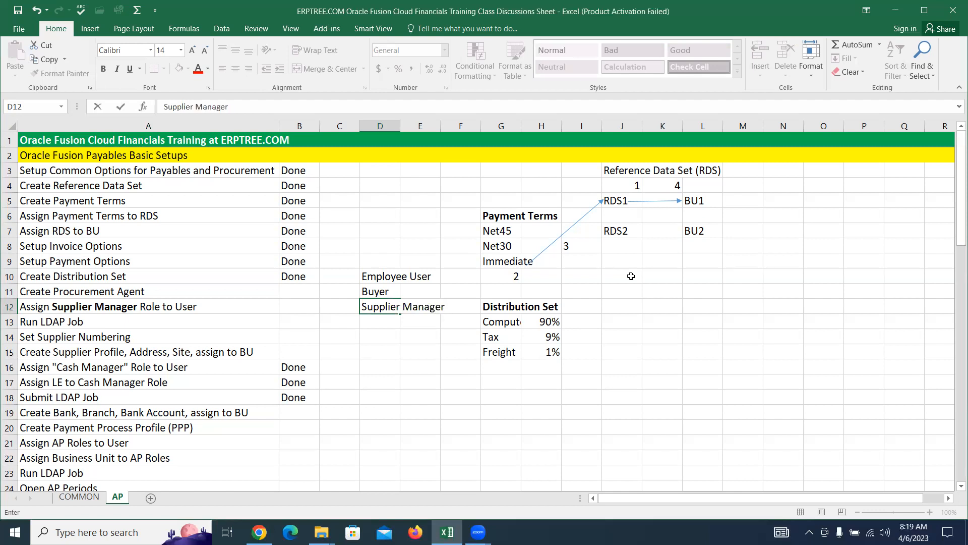
{"action": "left_click_drag", "start_coordinate": [370, 277], "coordinate": [436, 309]}
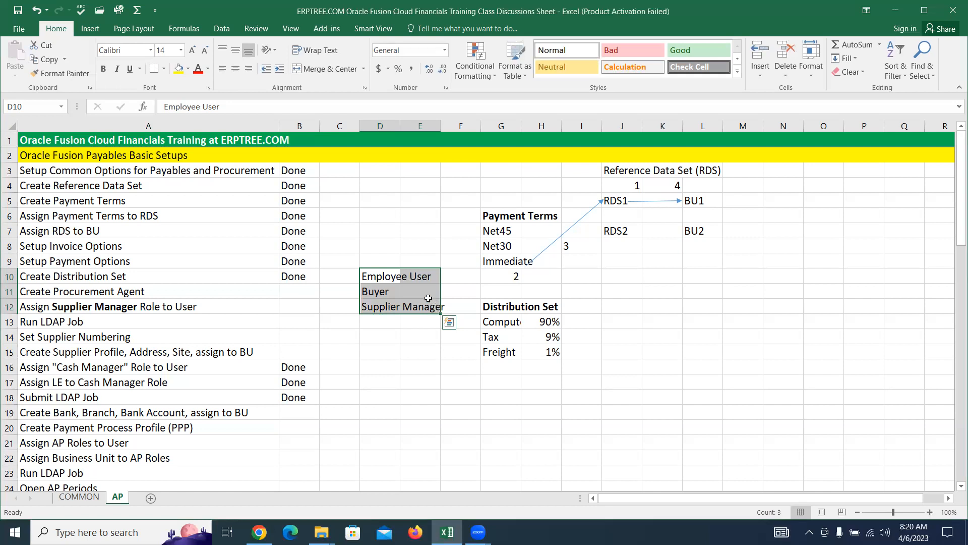
Step: Review the AP checklist's Employee User, Buyer, Supplier Manager and Create Procurement Agent rows, then return to Oracle
{"action": "left_click", "coordinate": [372, 278]}
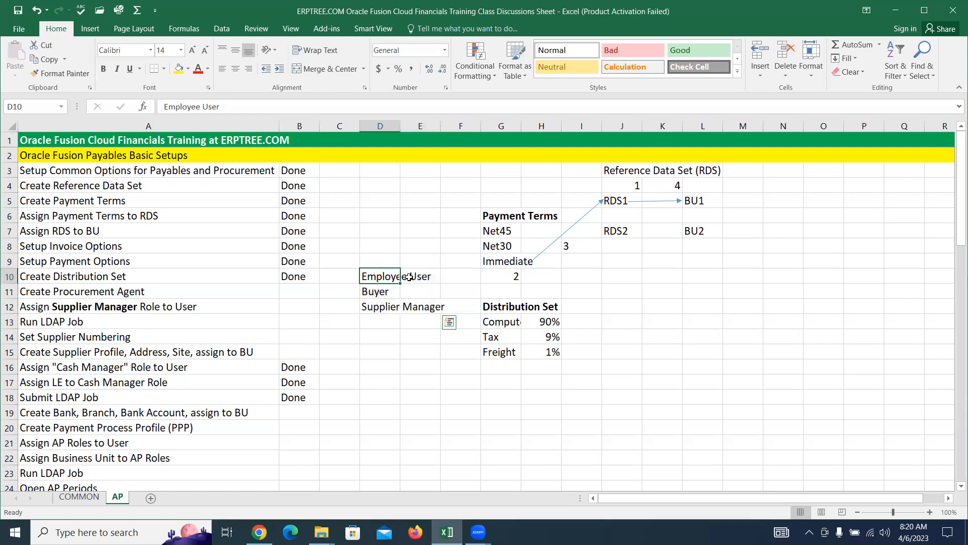
{"action": "left_click_drag", "start_coordinate": [409, 277], "coordinate": [409, 278]}
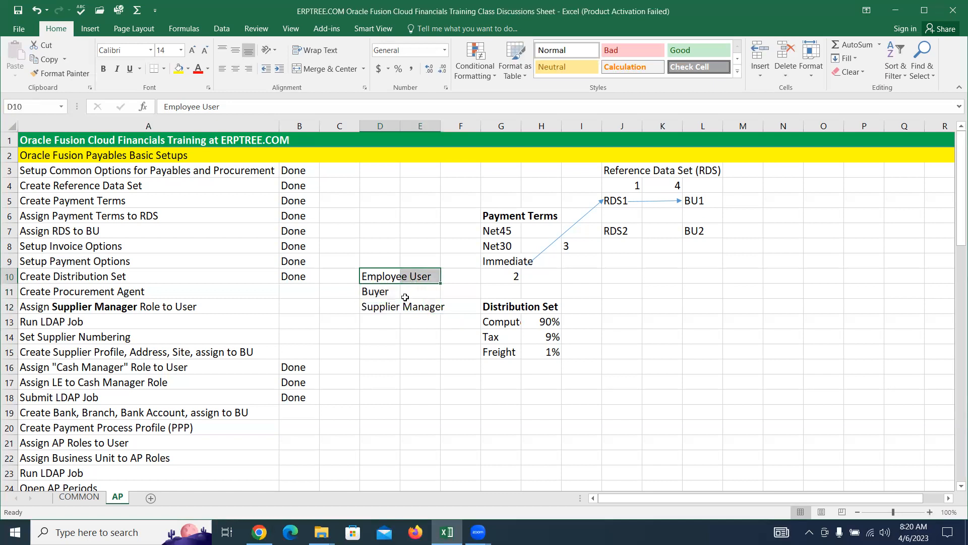
{"action": "left_click", "coordinate": [376, 292]}
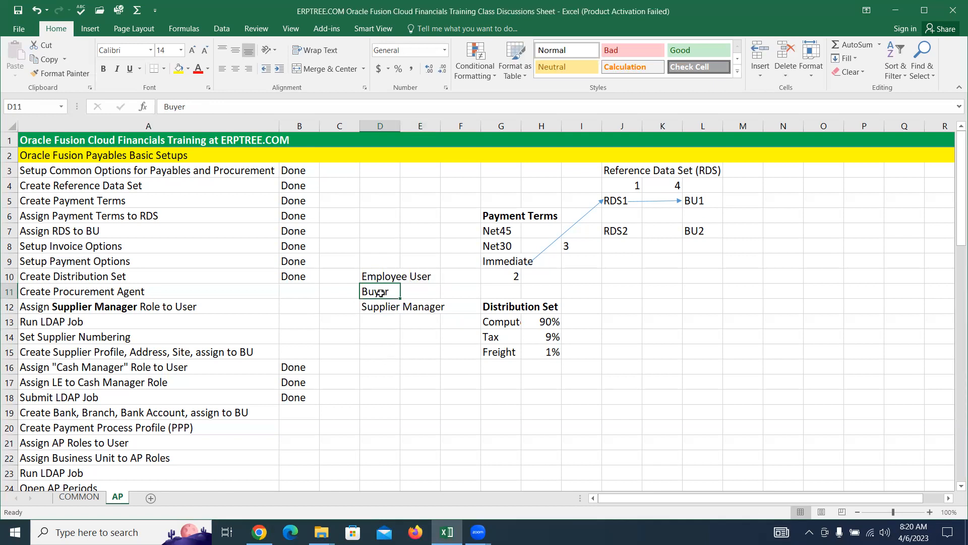
{"action": "left_click", "coordinate": [167, 307]}
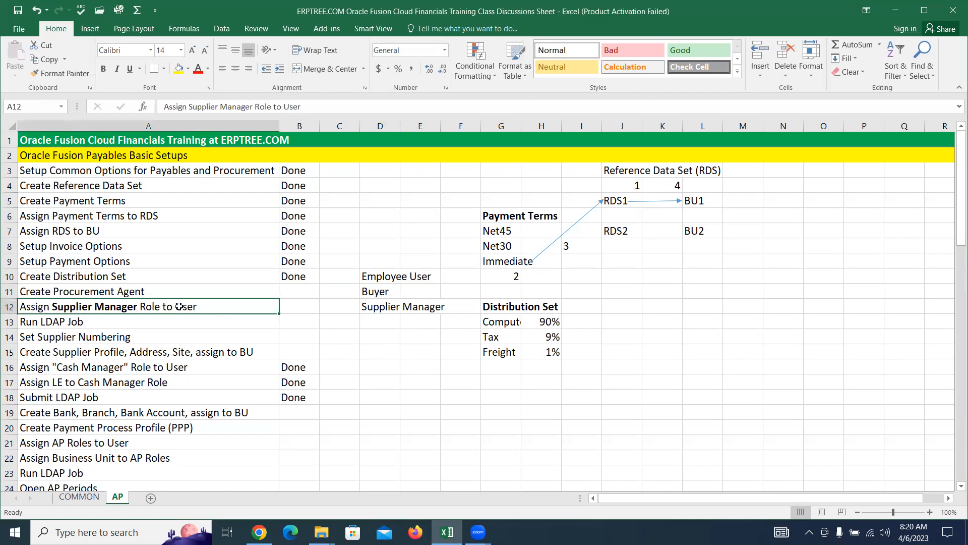
{"action": "left_click", "coordinate": [118, 292]}
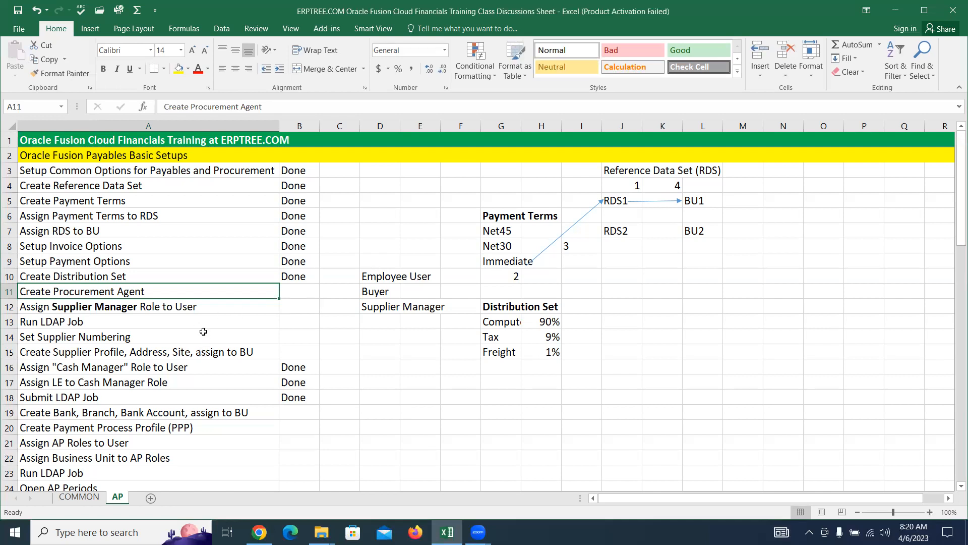
{"action": "scroll", "coordinate": [203, 303], "scroll_direction": "down", "scroll_amount": 2}
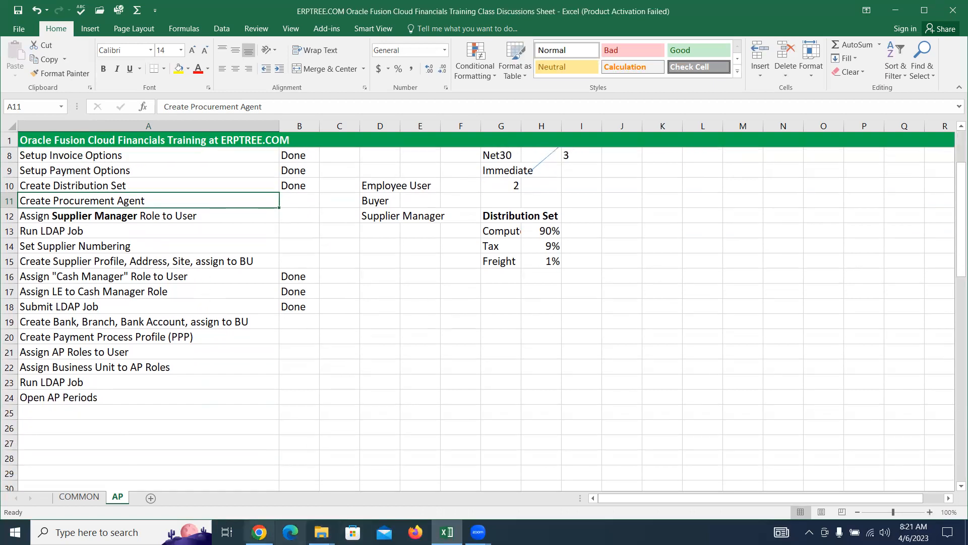
{"action": "left_click", "coordinate": [259, 531]}
Step: Search the setup tasks for 'procurement agen' and open Manage Procurement Agents
{"action": "left_click", "coordinate": [953, 291]}
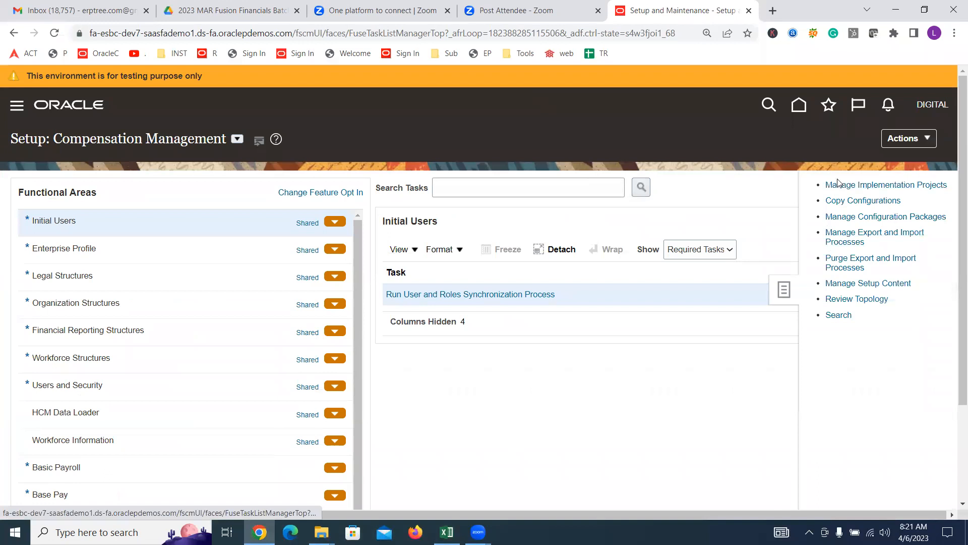
{"action": "left_click", "coordinate": [838, 315]}
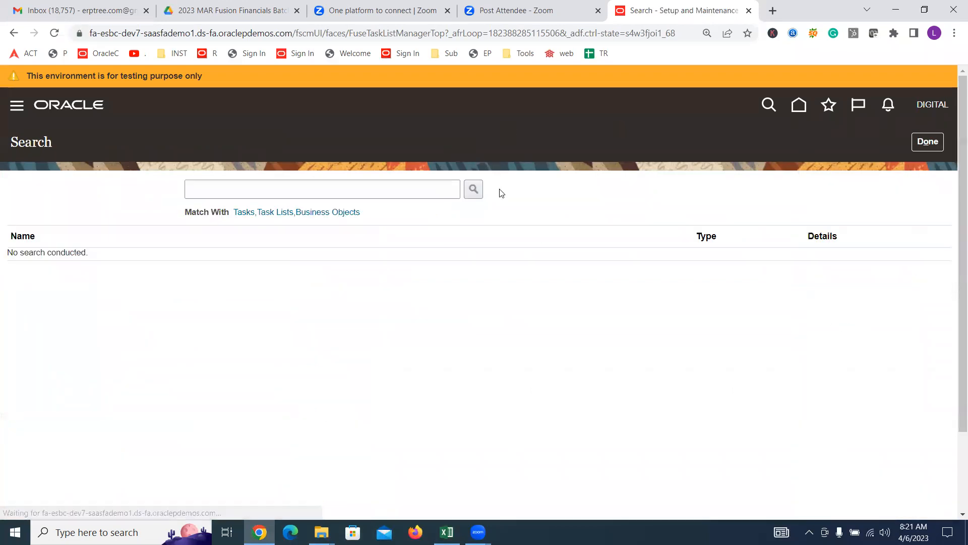
{"action": "left_click", "coordinate": [435, 189]}
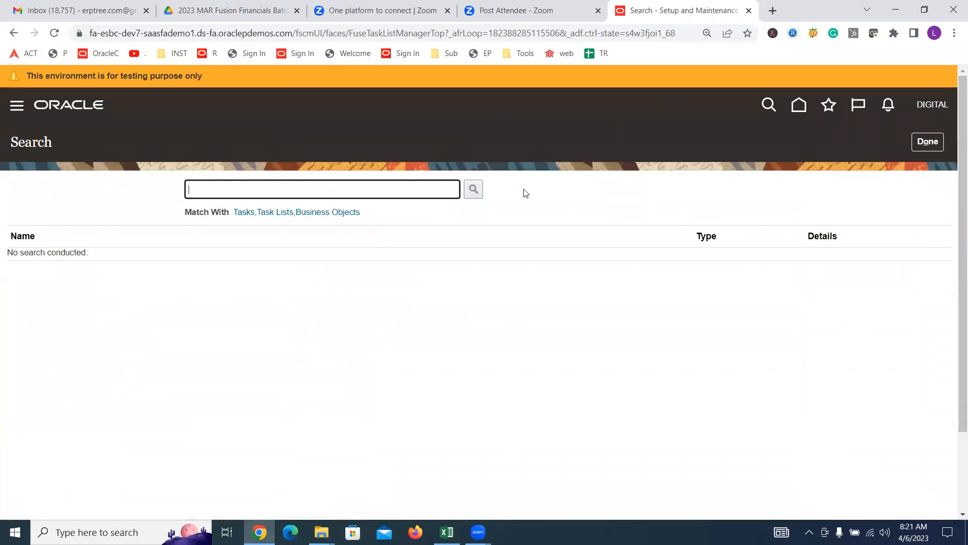
{"action": "type", "text": "procureme"}
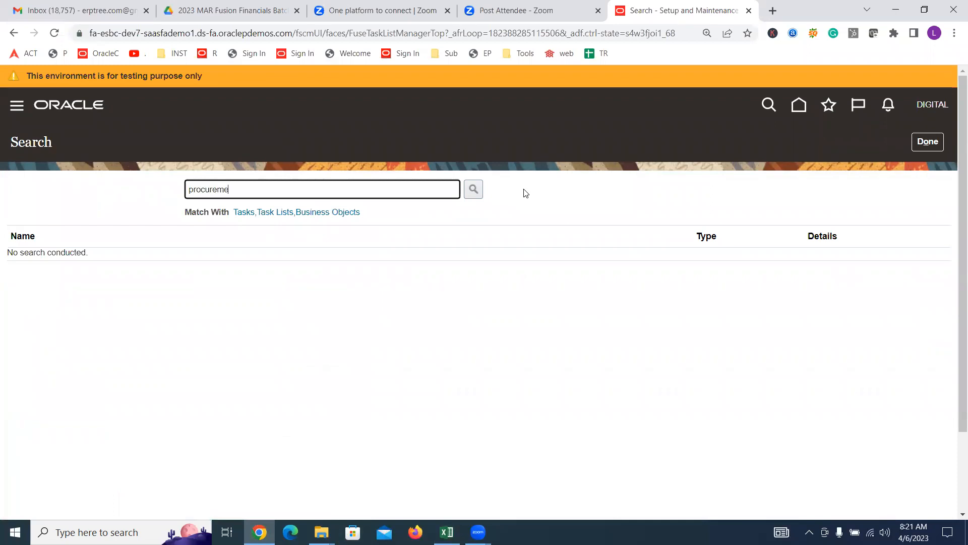
{"action": "type", "text": "nt agen"}
{"action": "key", "text": "Return"}
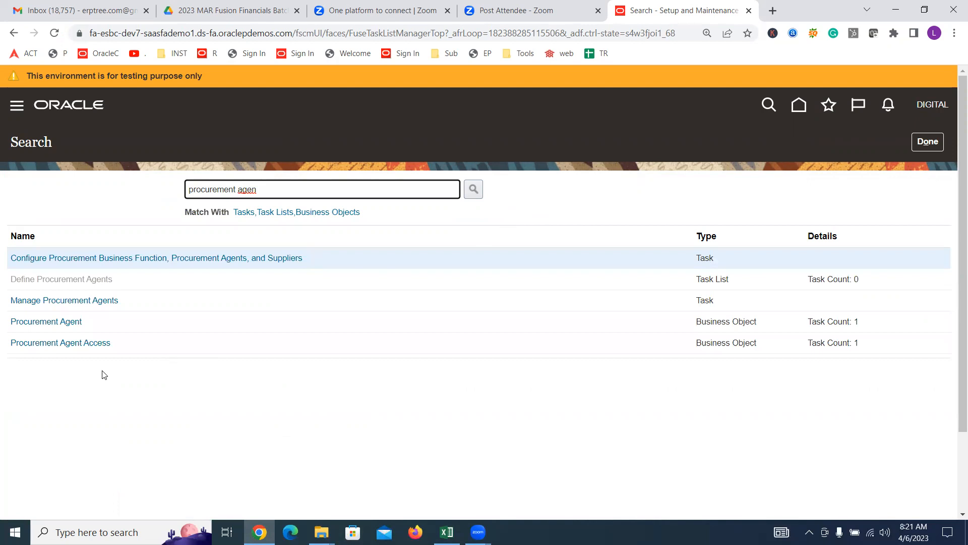
{"action": "left_click", "coordinate": [101, 300]}
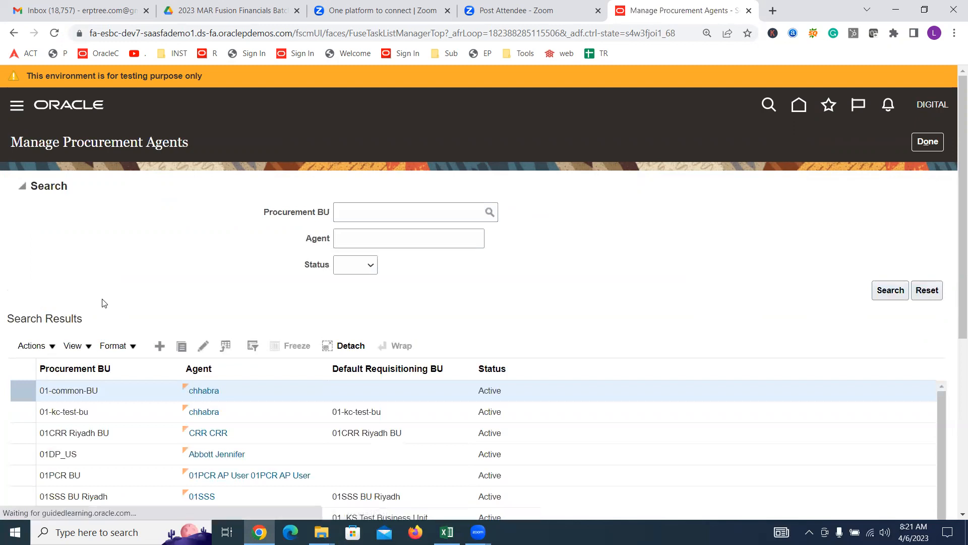
Step: Start a new procurement agent with Procurement BU Digital US Business Unit and the matching user as agent
{"action": "left_click", "coordinate": [159, 350]}
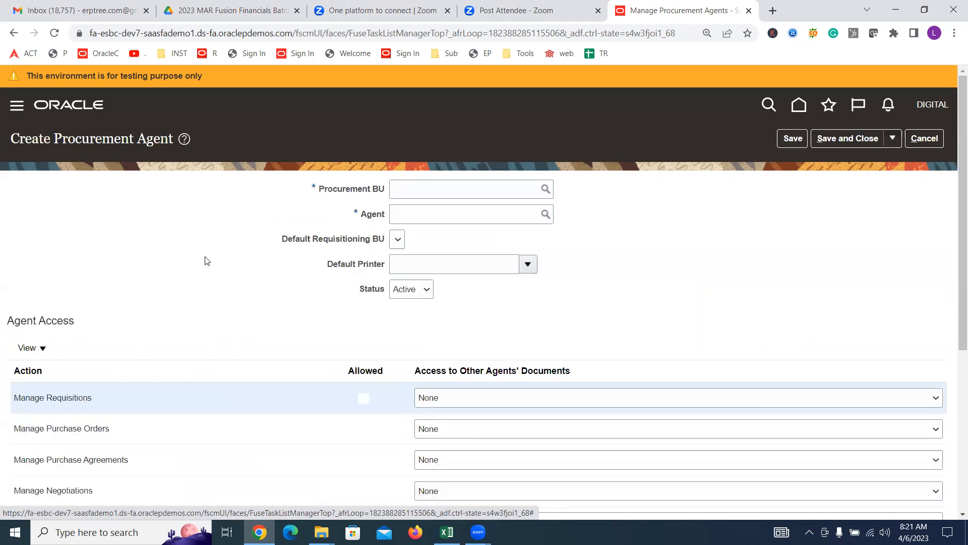
{"action": "left_click", "coordinate": [416, 186]}
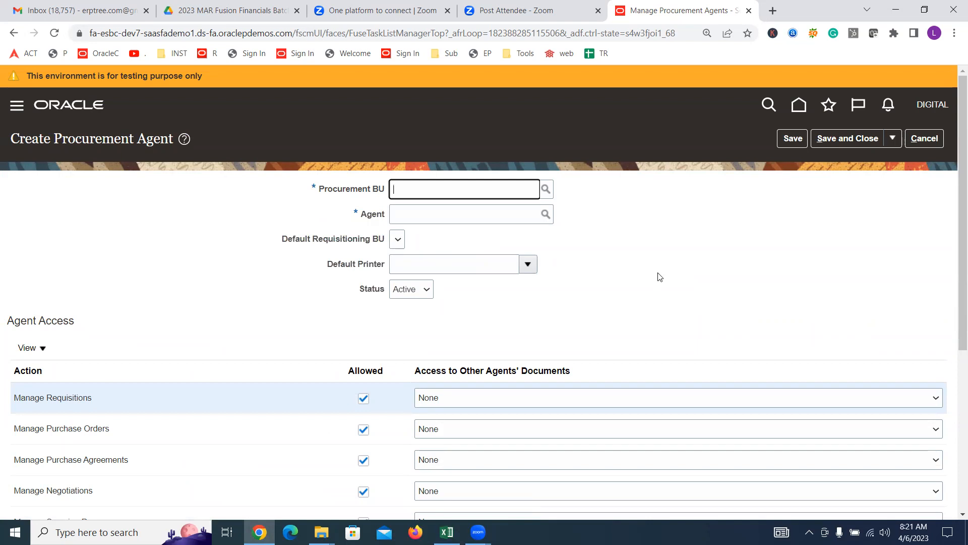
{"action": "type", "text": "d"}
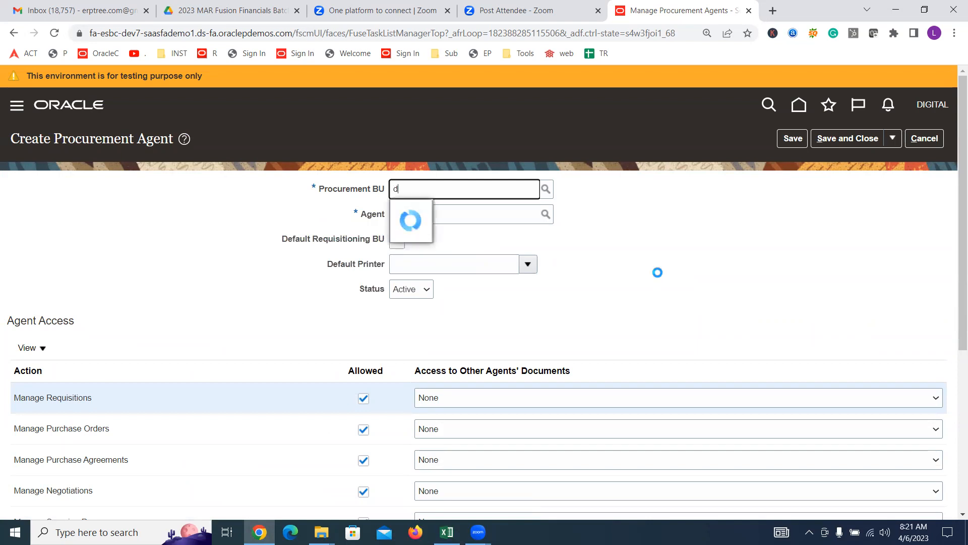
{"action": "type", "text": "igi"}
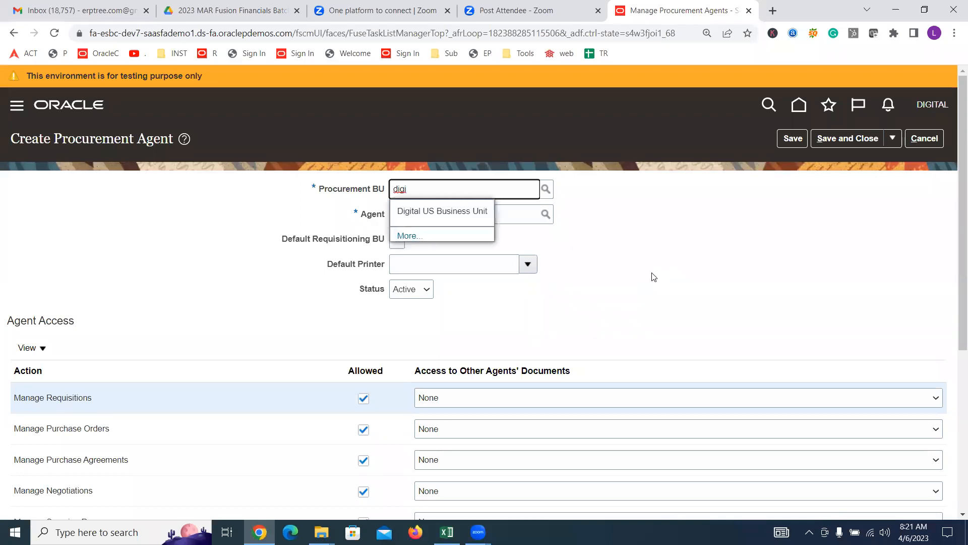
{"action": "left_click", "coordinate": [490, 219]}
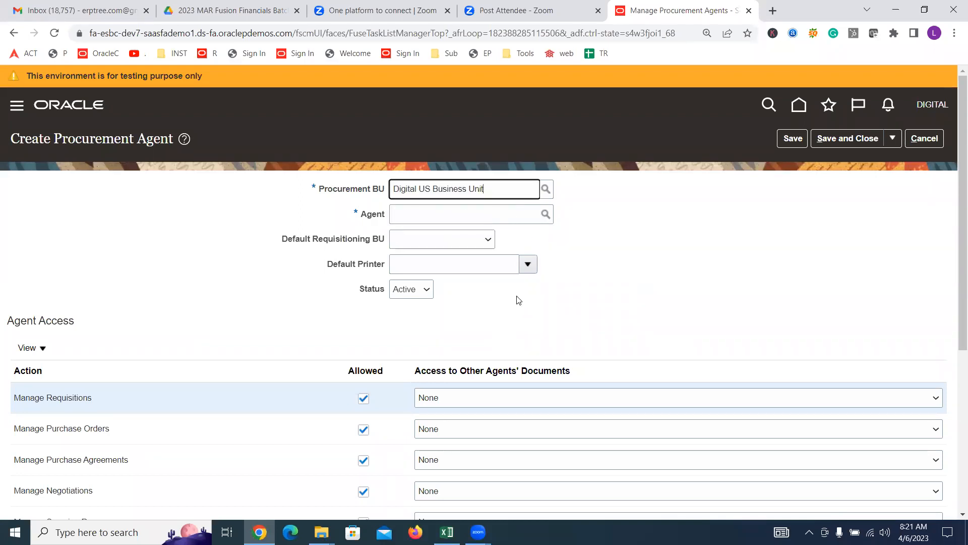
{"action": "key", "text": "Tab"}
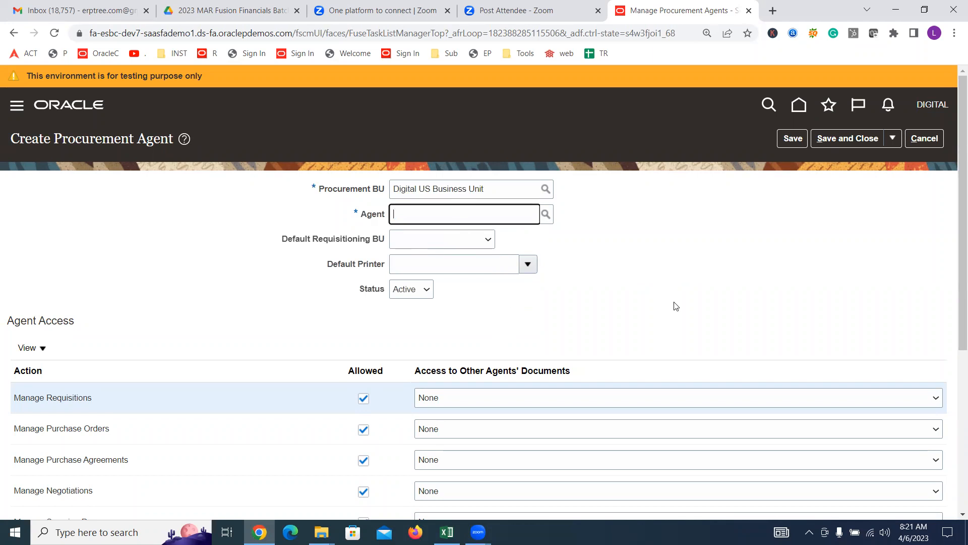
{"action": "type", "text": "digit"}
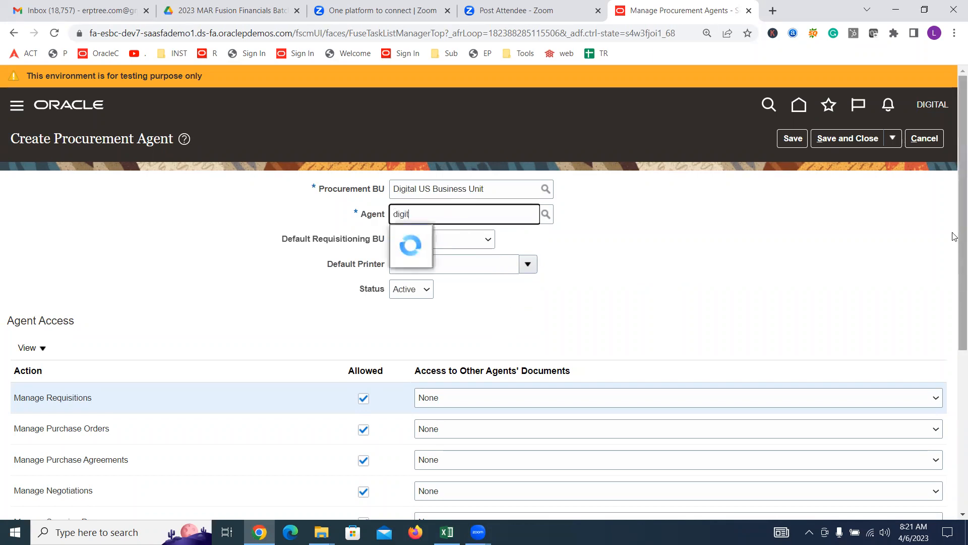
{"action": "left_click", "coordinate": [488, 241]}
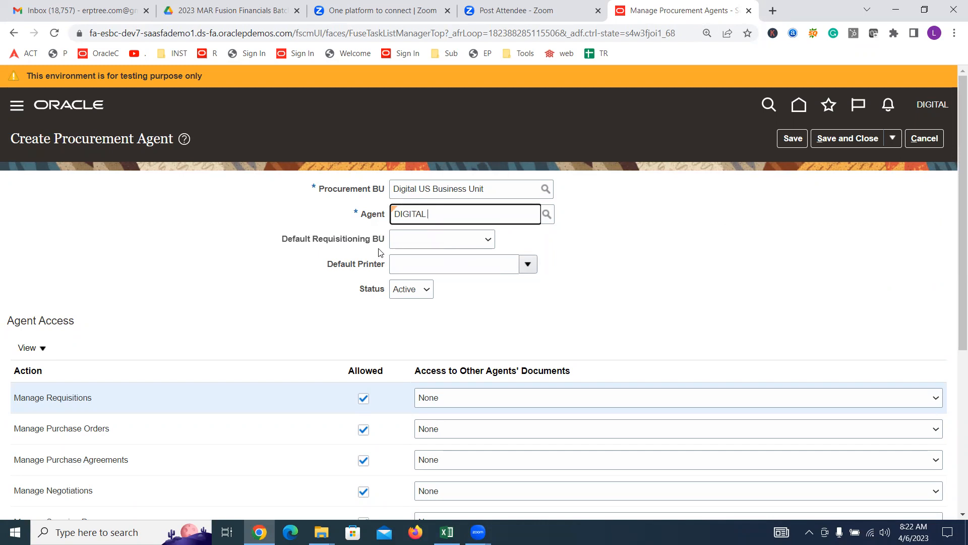
Step: Set the agent's Default Requisitioning BU to Digital US Business Unit
{"action": "left_click_drag", "start_coordinate": [429, 215], "coordinate": [331, 233]}
{"action": "left_click", "coordinate": [465, 244]}
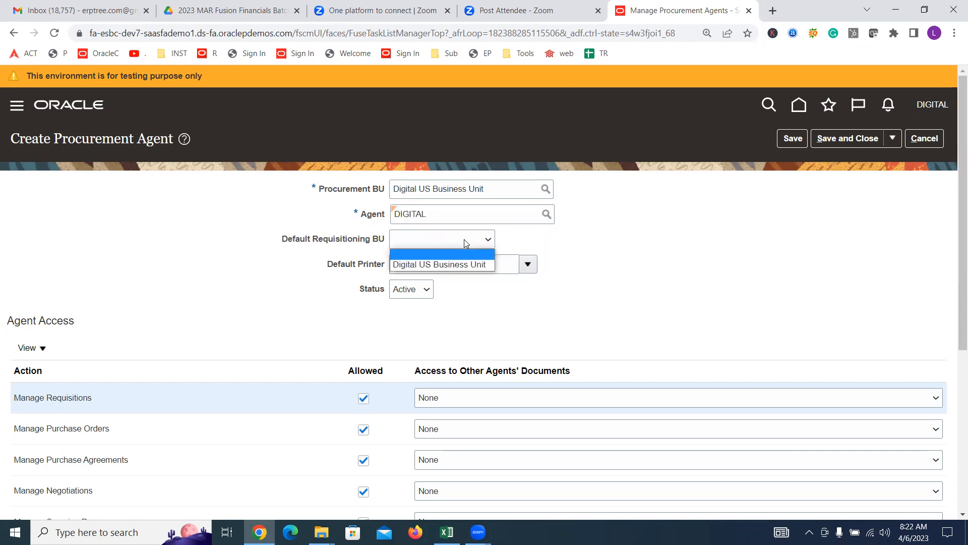
{"action": "left_click", "coordinate": [462, 266]}
{"action": "left_click", "coordinate": [616, 267]}
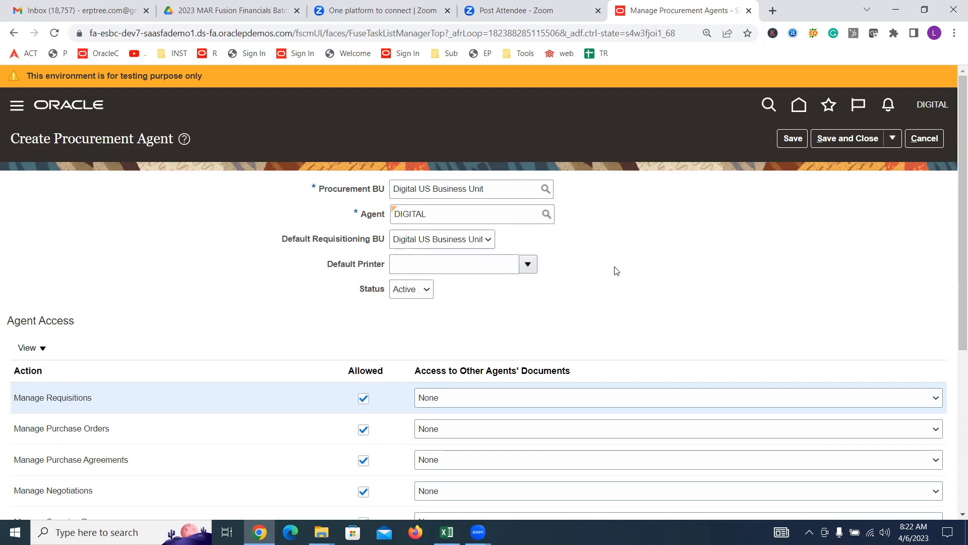
{"action": "double_click", "coordinate": [438, 217]}
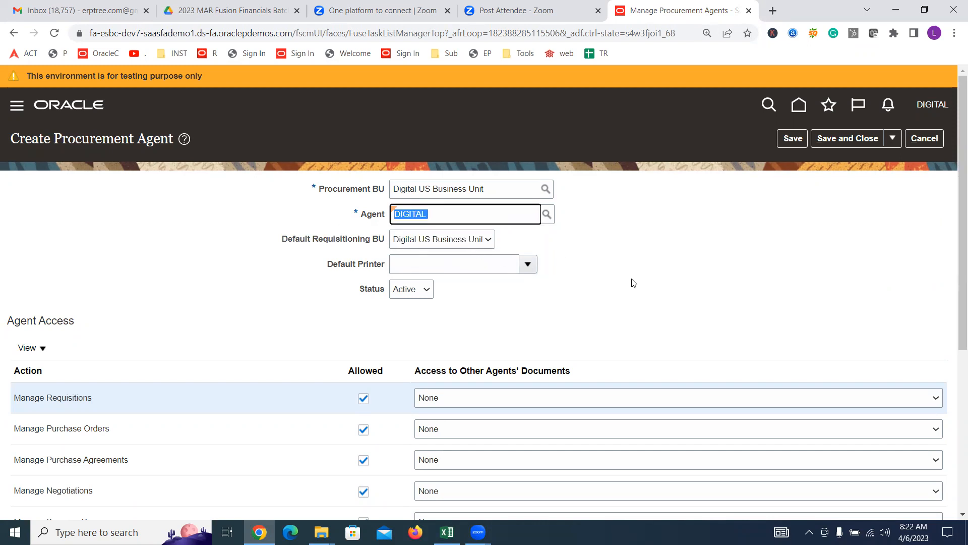
Step: Save the new Digital US Business Unit procurement agent and close Manage Procurement Agents
{"action": "scroll", "coordinate": [634, 283], "scroll_direction": "down", "scroll_amount": 4}
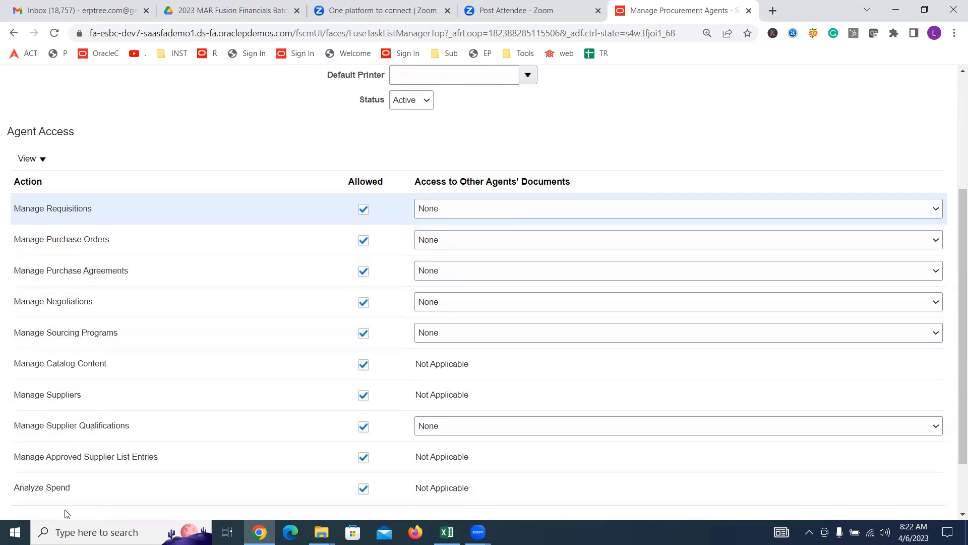
{"action": "scroll", "coordinate": [280, 189], "scroll_direction": "up", "scroll_amount": 3}
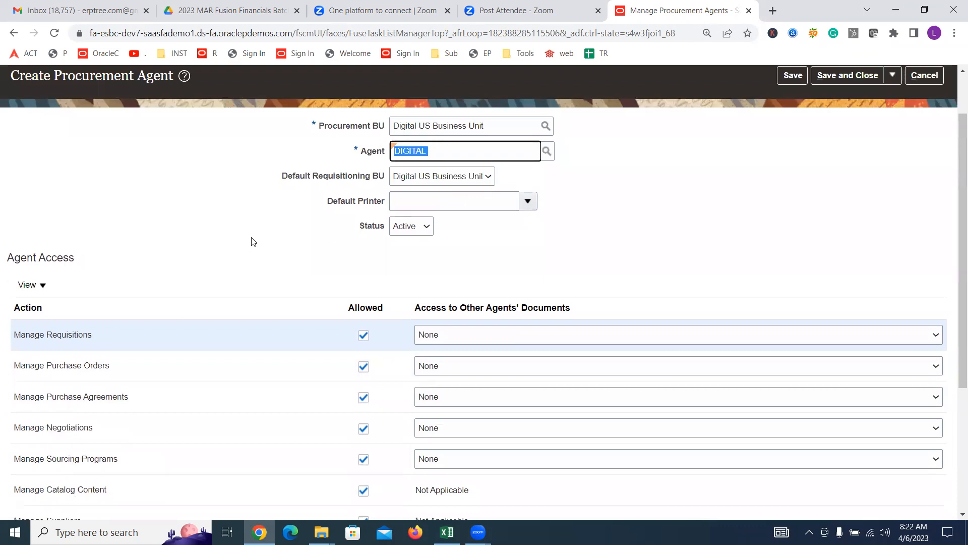
{"action": "scroll", "coordinate": [233, 220], "scroll_direction": "down", "scroll_amount": 1}
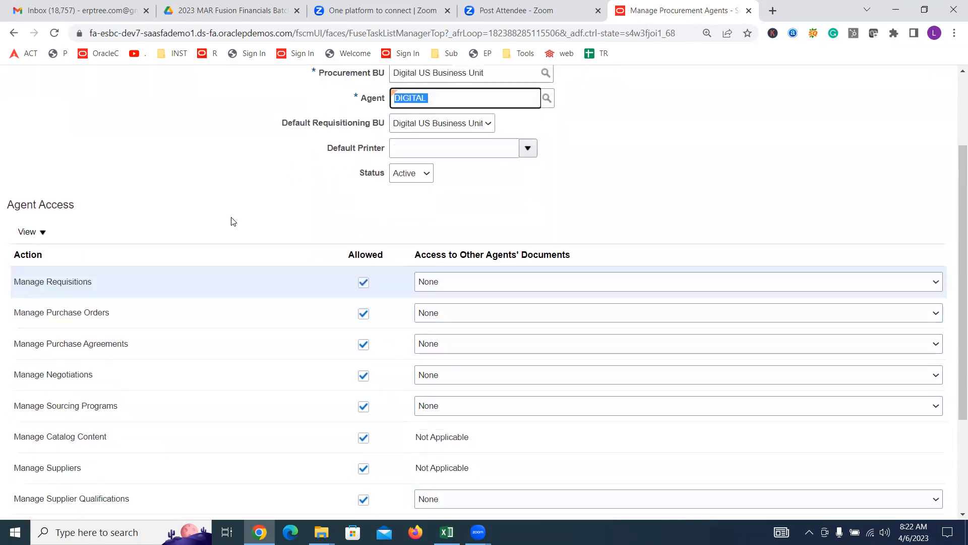
{"action": "scroll", "coordinate": [232, 220], "scroll_direction": "down", "scroll_amount": 3}
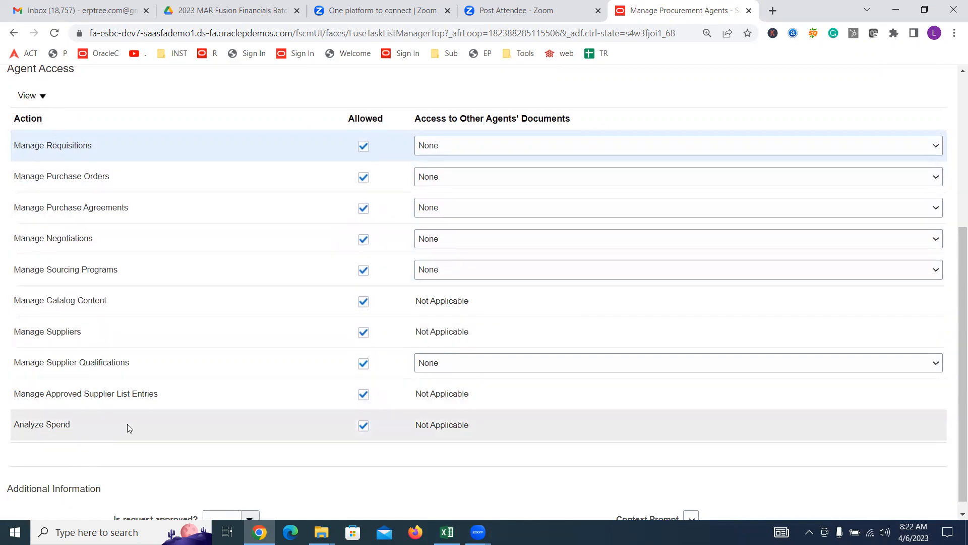
{"action": "scroll", "coordinate": [512, 244], "scroll_direction": "up", "scroll_amount": 4}
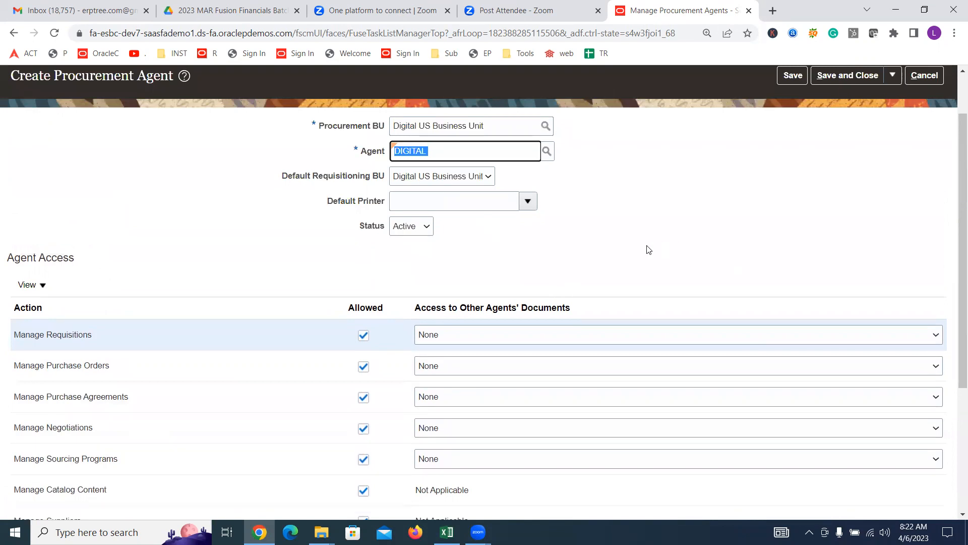
{"action": "scroll", "coordinate": [513, 312], "scroll_direction": "down", "scroll_amount": 1}
{"action": "scroll", "coordinate": [513, 316], "scroll_direction": "down", "scroll_amount": 3}
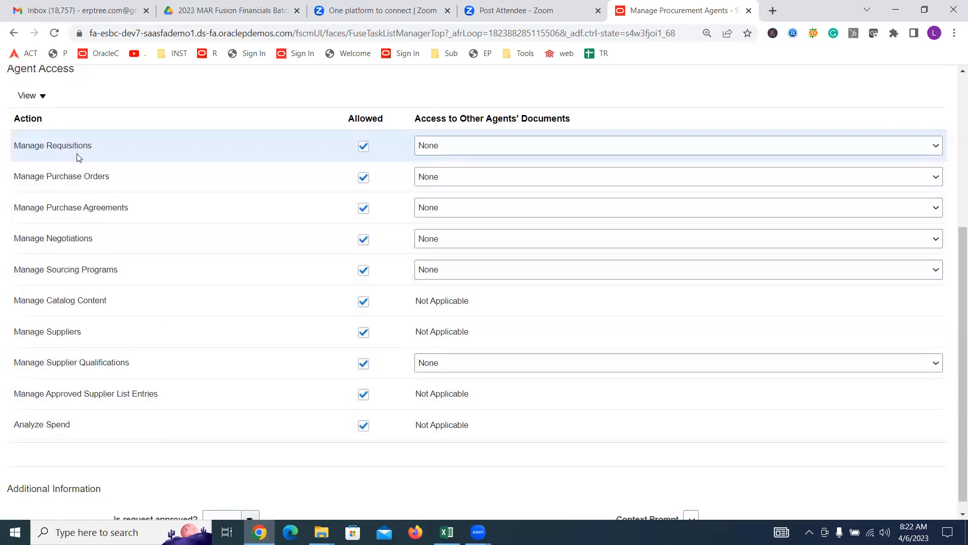
{"action": "scroll", "coordinate": [294, 196], "scroll_direction": "up", "scroll_amount": 5}
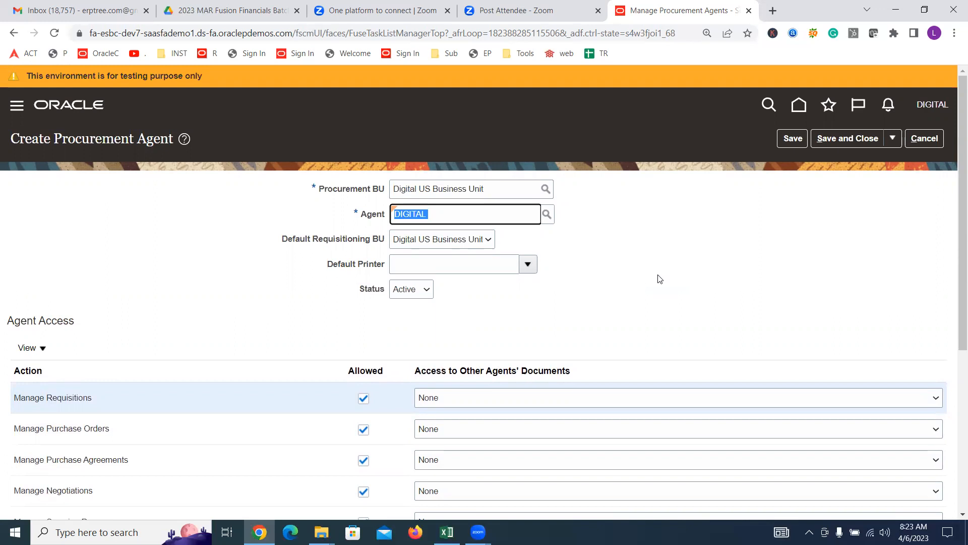
{"action": "left_click", "coordinate": [838, 147]}
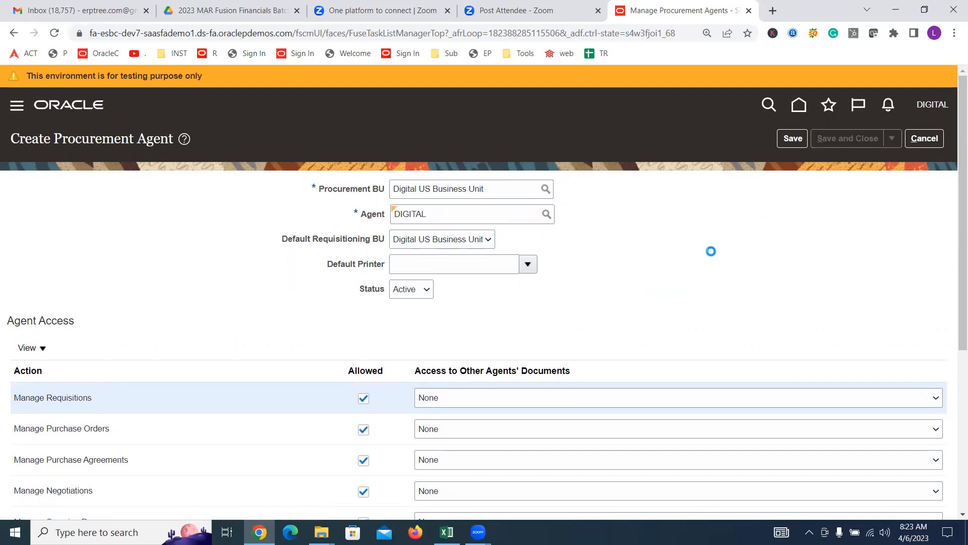
{"action": "left_click", "coordinate": [515, 202]}
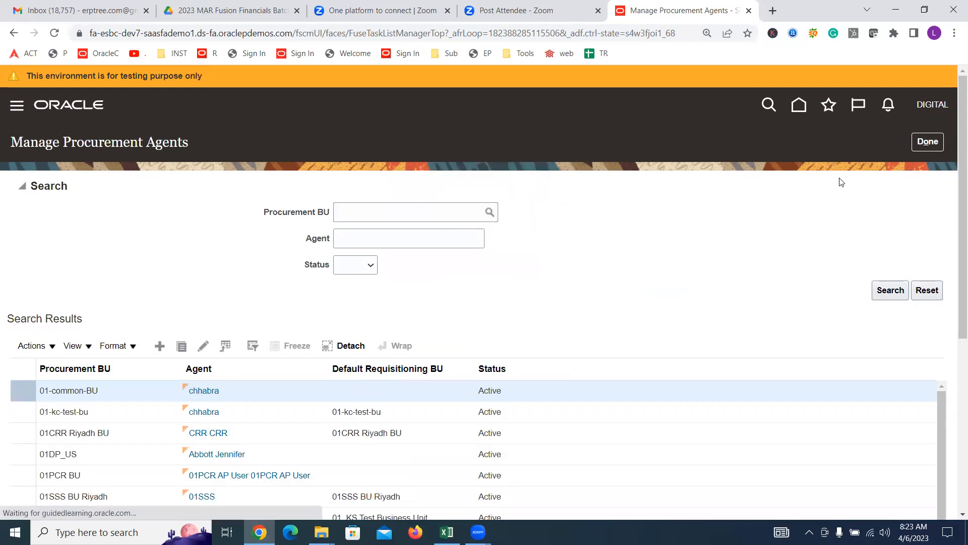
{"action": "left_click", "coordinate": [927, 142]}
Step: Mark Create Procurement Agent as Done in cell B11 of the Excel checklist
{"action": "key", "text": "alt+Tab"}
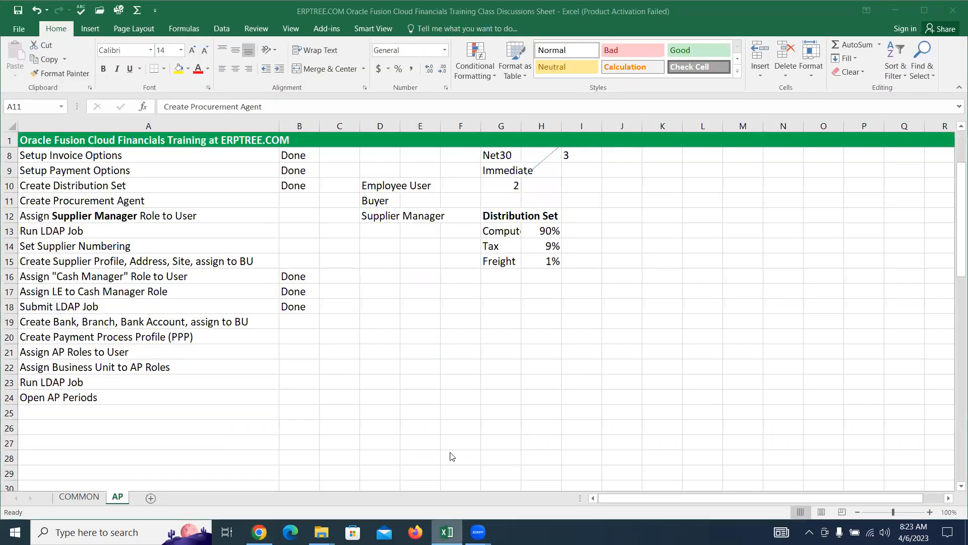
{"action": "left_click", "coordinate": [126, 201]}
{"action": "key", "text": "Right"}
{"action": "type", "text": "Done"}
{"action": "left_click", "coordinate": [134, 218]}
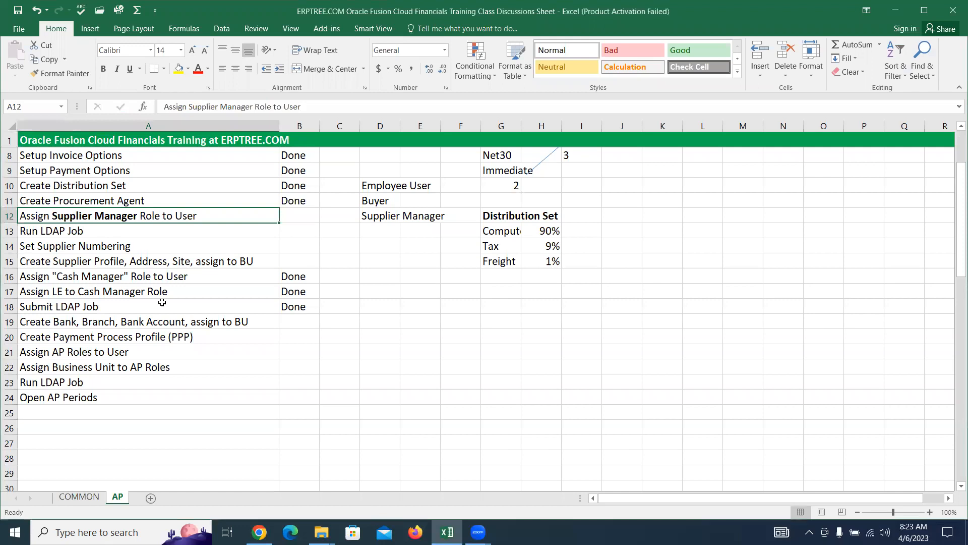
Step: Return to Oracle Fusion and bring up the navigator menu
{"action": "left_click", "coordinate": [259, 532]}
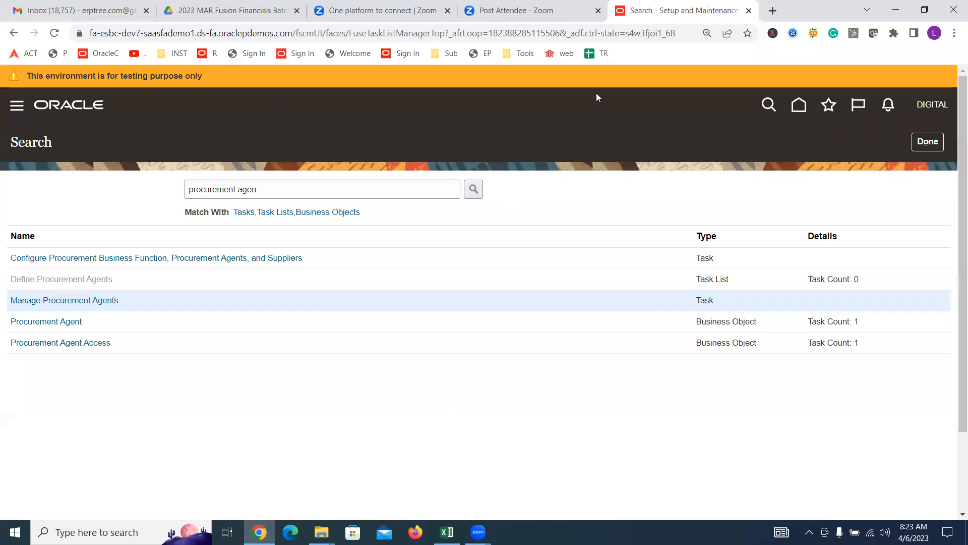
{"action": "double_click", "coordinate": [297, 187]}
{"action": "left_click", "coordinate": [296, 188]}
{"action": "left_click", "coordinate": [17, 106]}
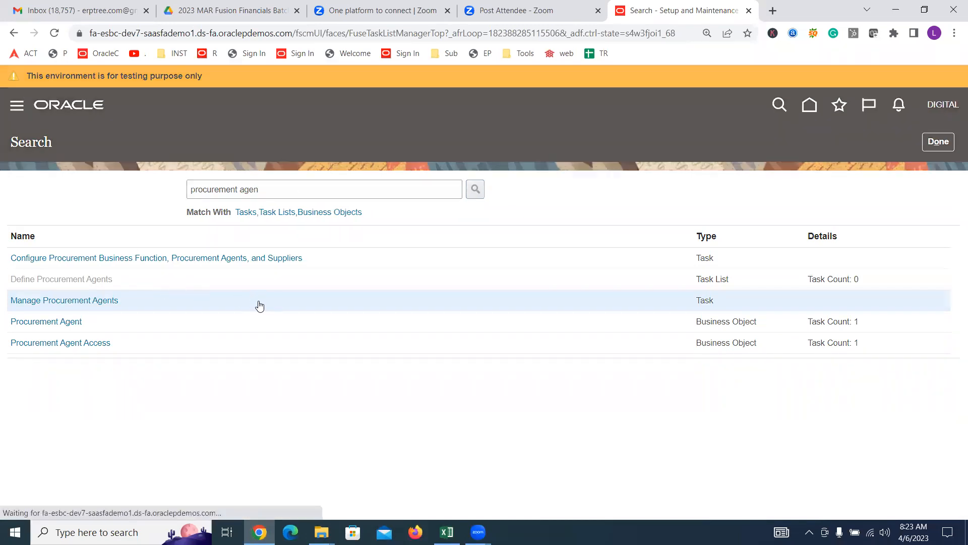
{"action": "scroll", "coordinate": [259, 306], "scroll_direction": "down", "scroll_amount": 1}
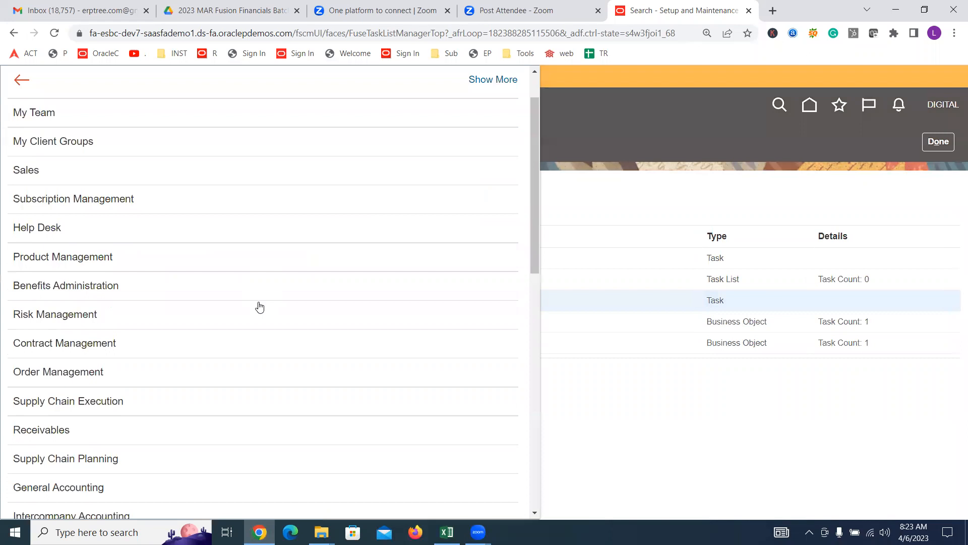
Step: In the Security Console's Users, search for 'digital' and view the found user's account
{"action": "scroll", "coordinate": [259, 306], "scroll_direction": "down", "scroll_amount": 9}
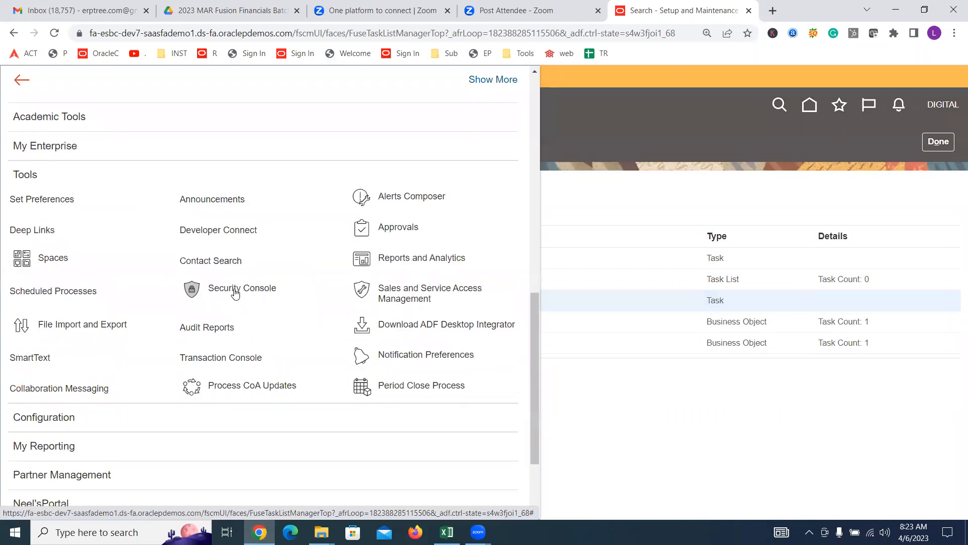
{"action": "left_click", "coordinate": [298, 286]}
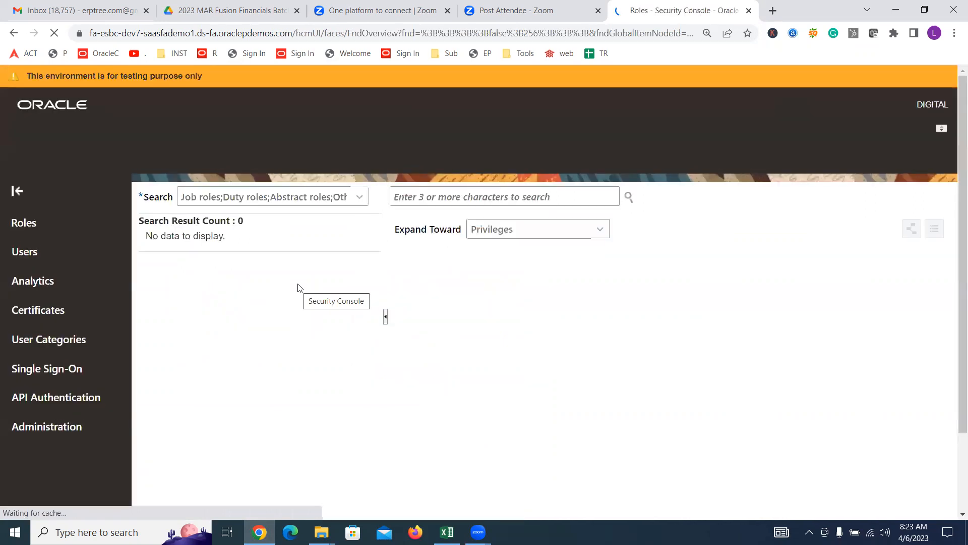
{"action": "left_click", "coordinate": [47, 271]}
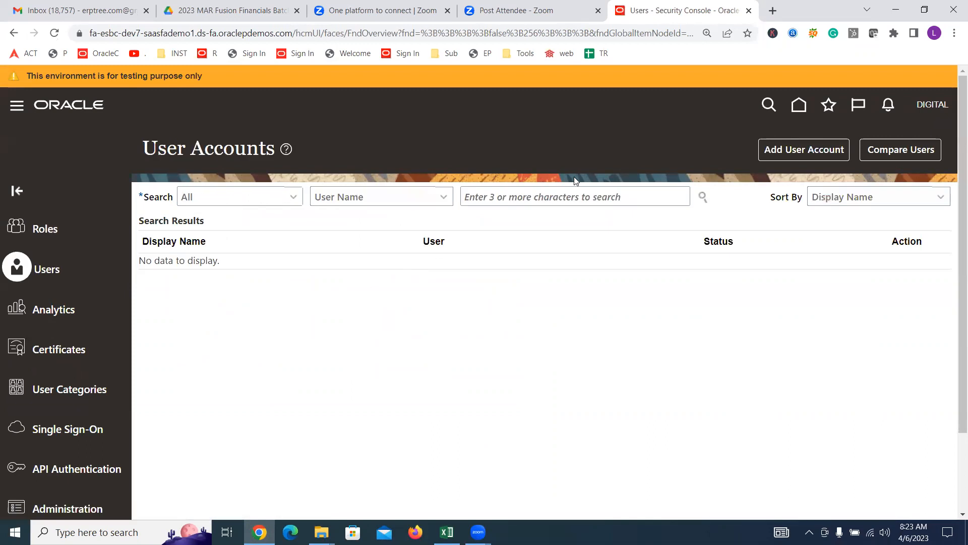
{"action": "left_click", "coordinate": [563, 192]}
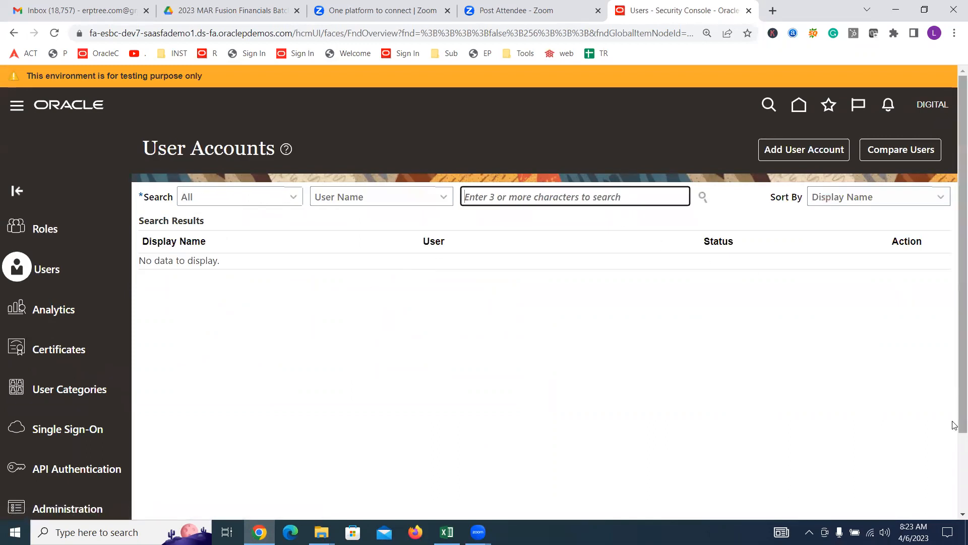
{"action": "type", "text": "digital"}
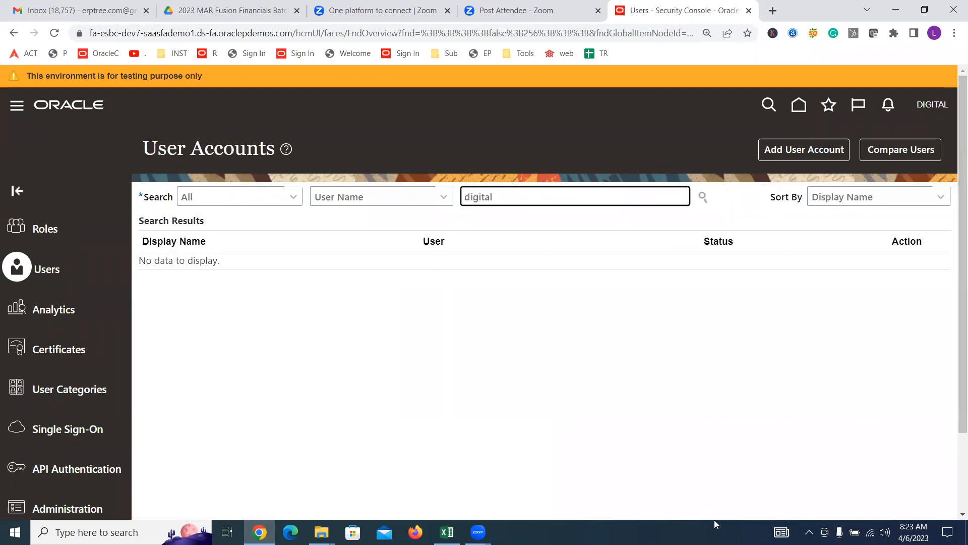
{"action": "left_click", "coordinate": [703, 196]}
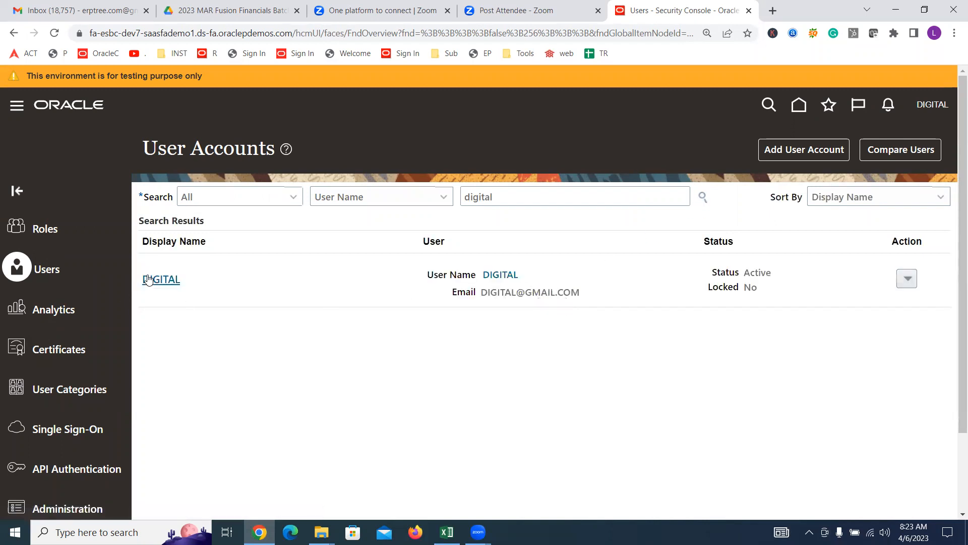
{"action": "left_click", "coordinate": [148, 280]}
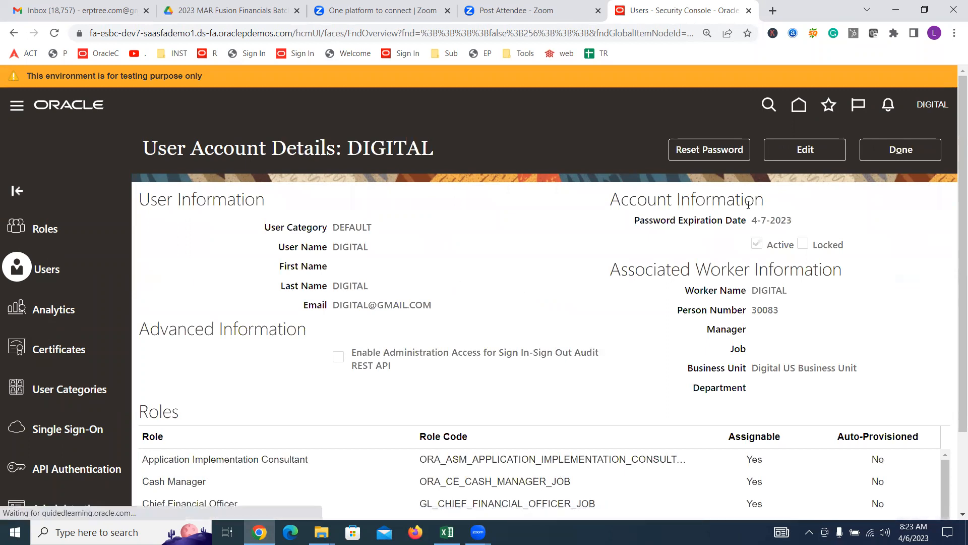
Step: Add the Supplier Manager role membership to the user account
{"action": "left_click", "coordinate": [803, 150]}
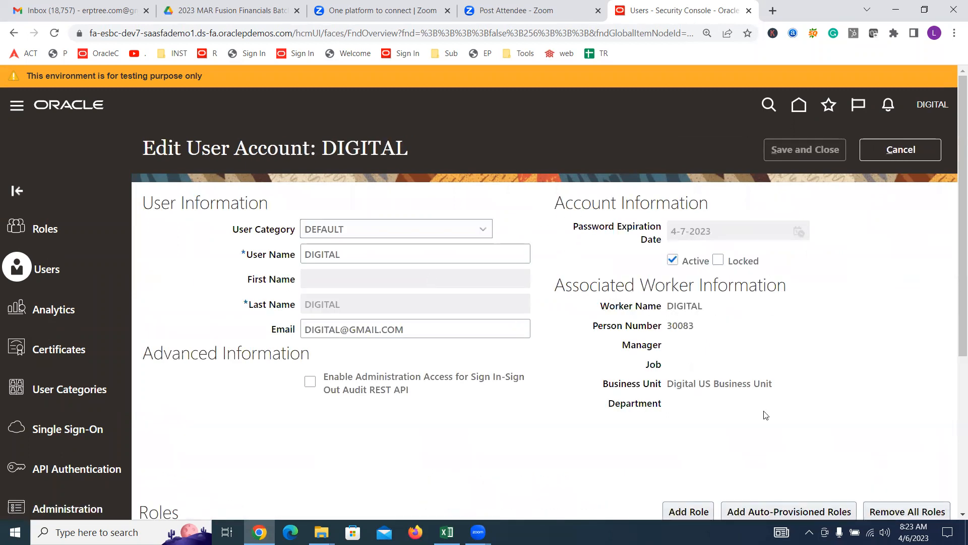
{"action": "left_click", "coordinate": [689, 511]}
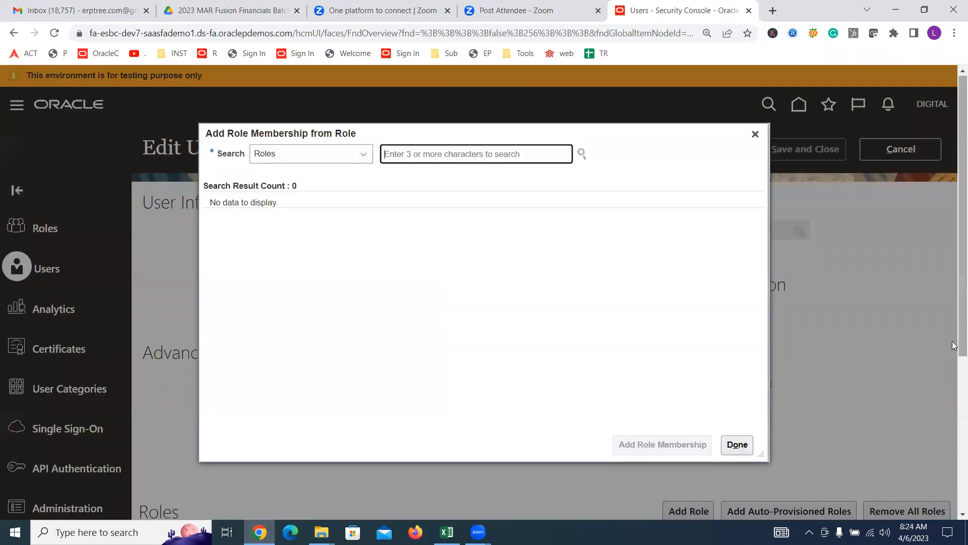
{"action": "type", "text": "Supplier"}
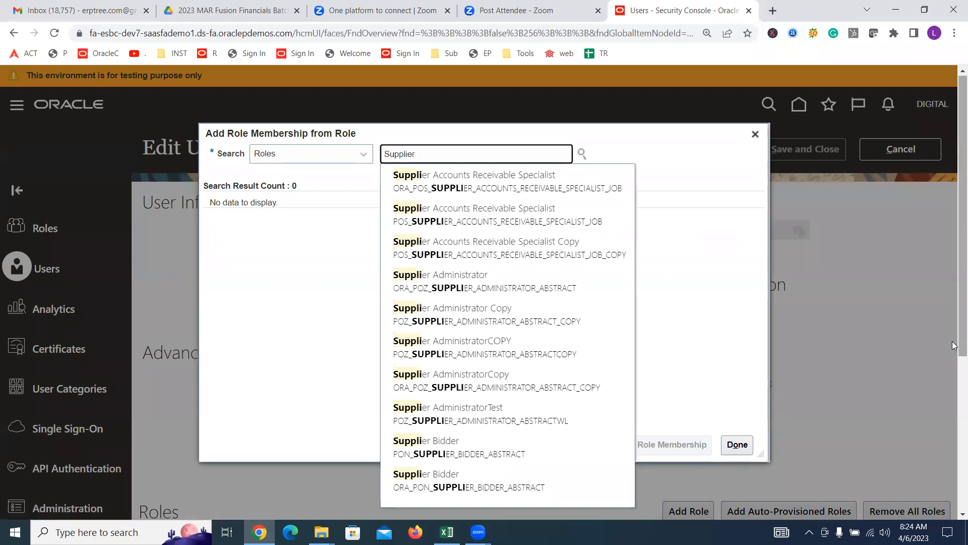
{"action": "type", "text": " M"}
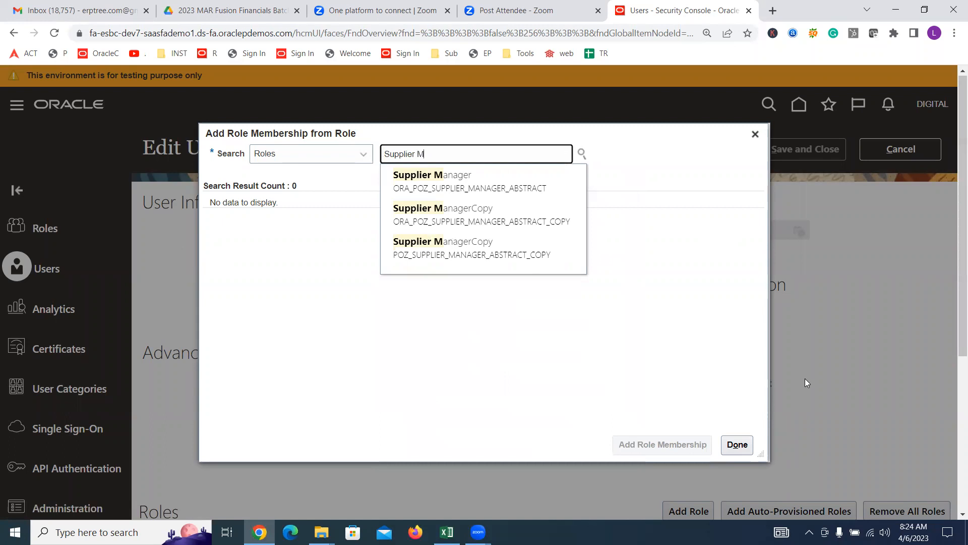
{"action": "left_click", "coordinate": [454, 177]}
{"action": "left_click", "coordinate": [341, 212]}
{"action": "left_click", "coordinate": [650, 446]}
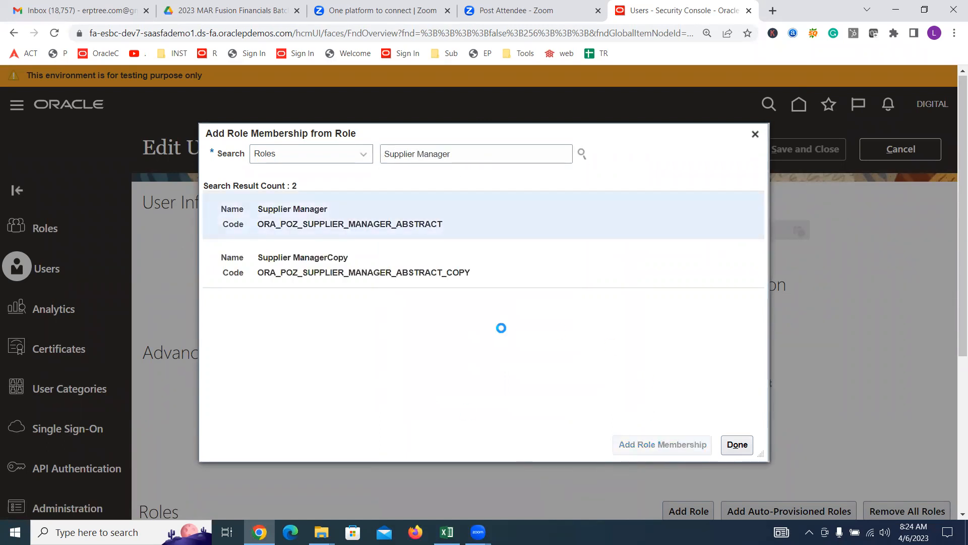
{"action": "left_click", "coordinate": [737, 445]}
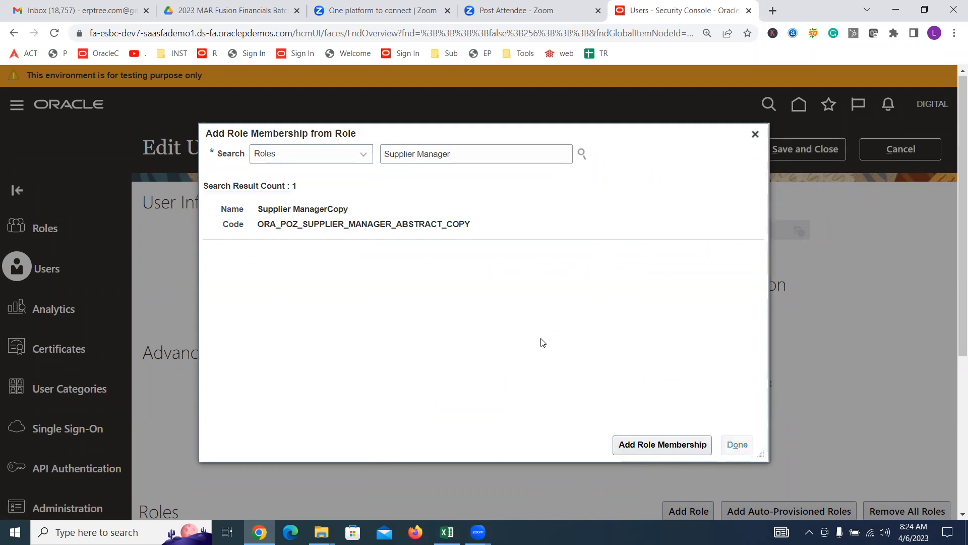
Step: Save and close the user account edit, then switch back to Excel
{"action": "left_click", "coordinate": [827, 156]}
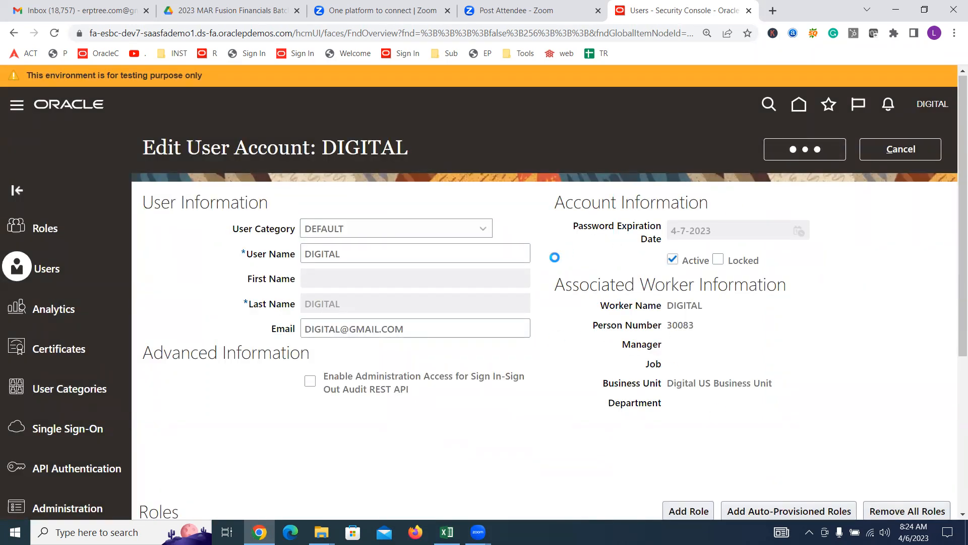
{"action": "left_click", "coordinate": [893, 151]}
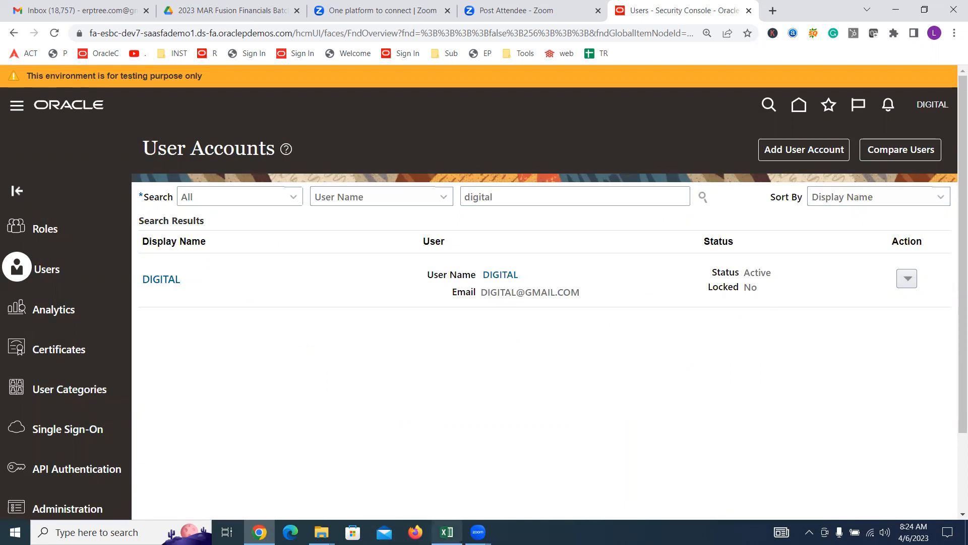
{"action": "left_click", "coordinate": [447, 531]}
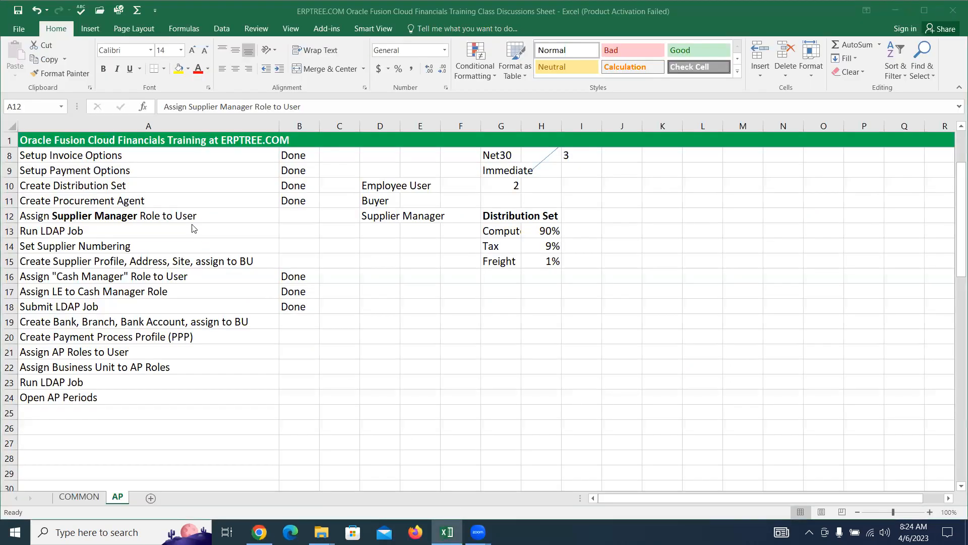
Step: Enter Done in B12 and B13 for the Supplier Manager role and Run LDAP Job, then reopen Setup and Maintenance
{"action": "key", "text": "Right"}
{"action": "type", "text": "Done"}
{"action": "key", "text": "Return"}
{"action": "type", "text": "Done"}
{"action": "key", "text": "Right"}
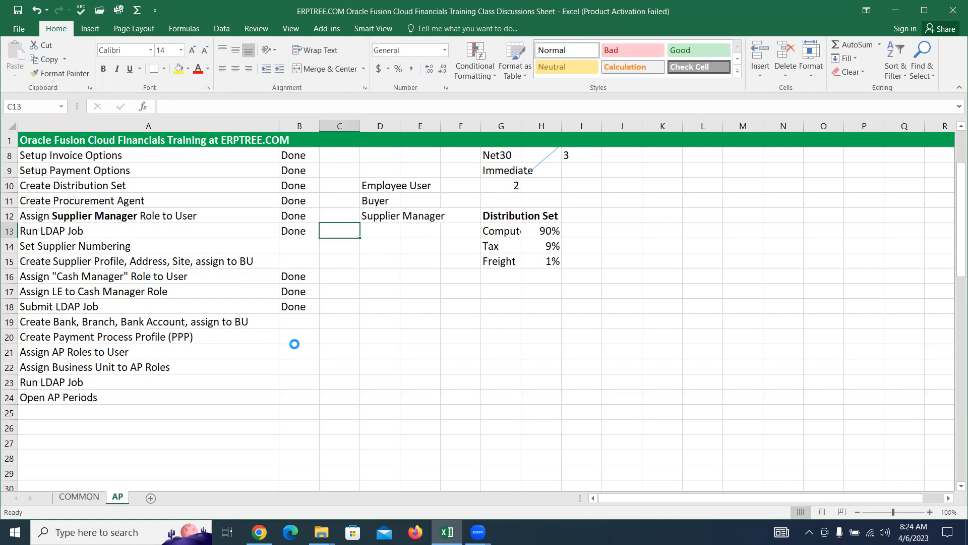
{"action": "key", "text": "alt+Tab"}
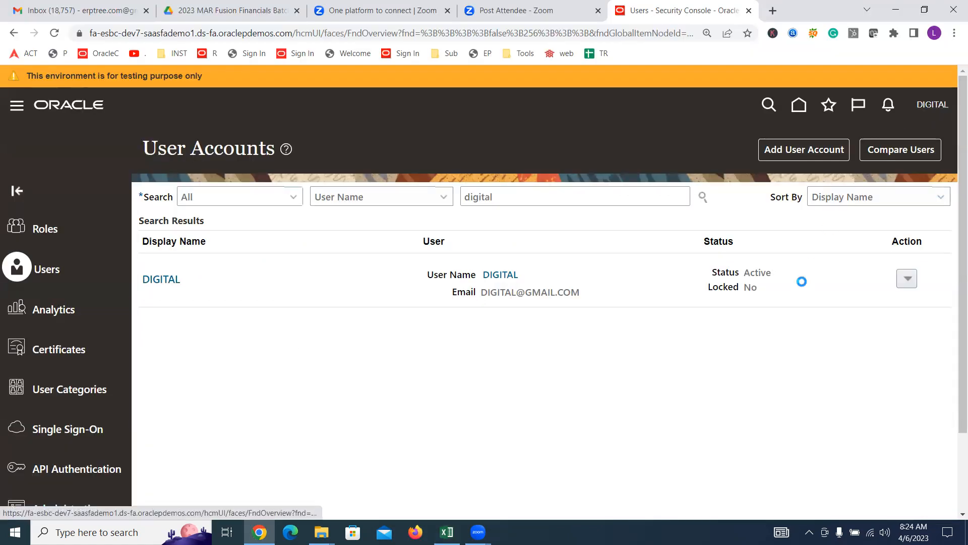
{"action": "left_click", "coordinate": [706, 308]}
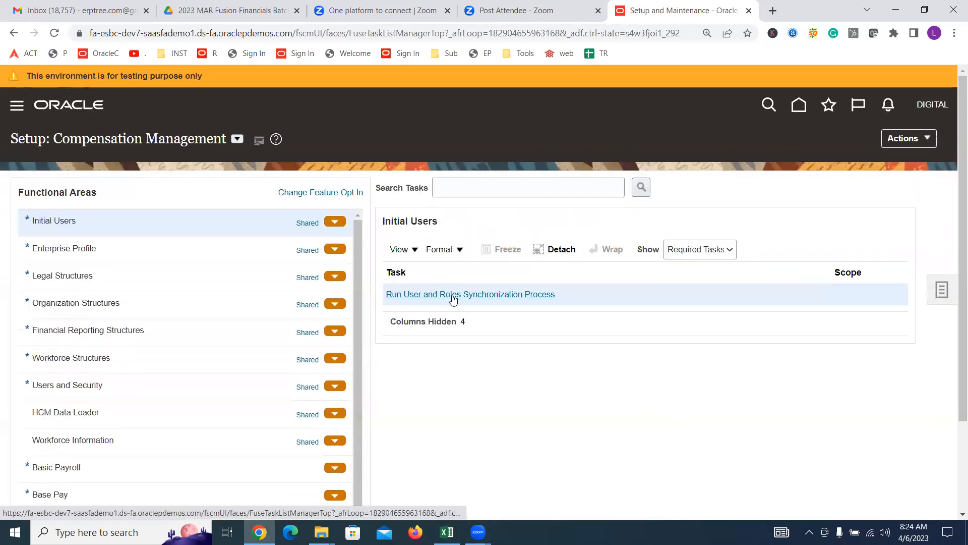
Step: Submit the Run User and Roles Synchronization Process, confirm it, and return to Excel
{"action": "left_click", "coordinate": [452, 295]}
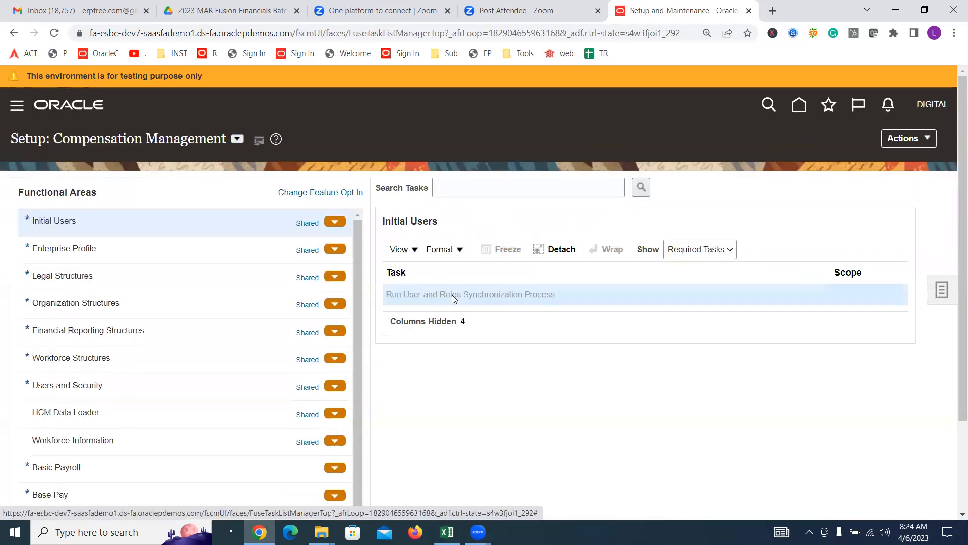
{"action": "left_click", "coordinate": [869, 154]}
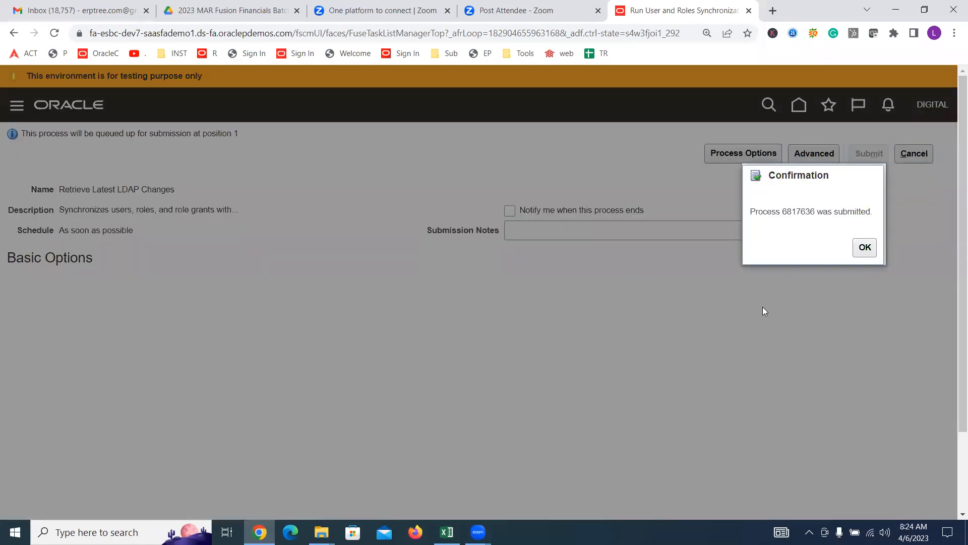
{"action": "left_click", "coordinate": [860, 250]}
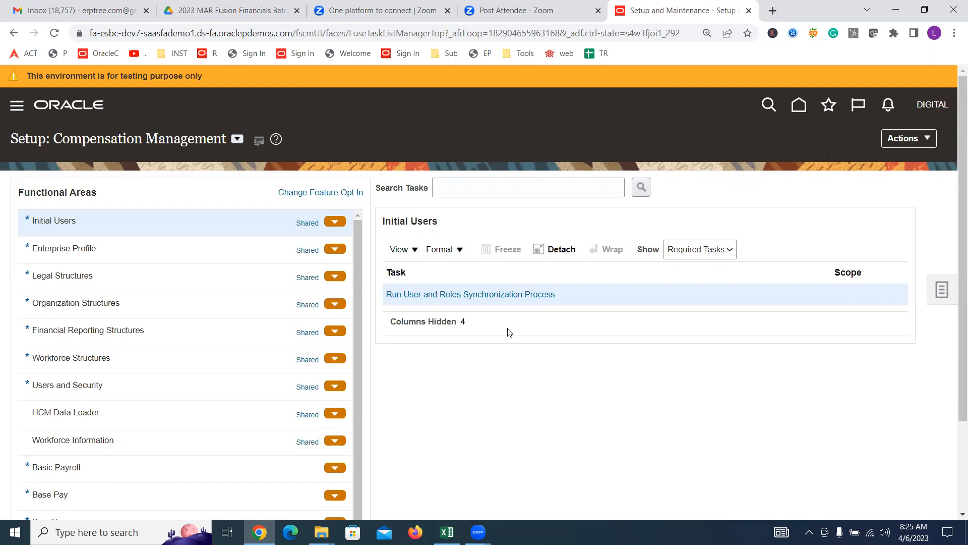
{"action": "left_click", "coordinate": [447, 531]}
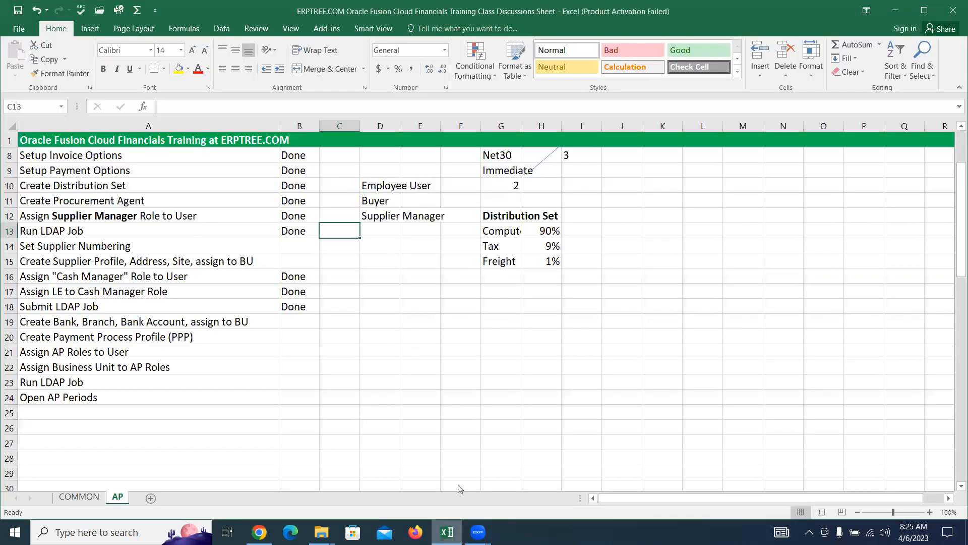
Step: Pick Set Supplier Numbering as the next checklist task and bring up Oracle's setup task list
{"action": "left_click", "coordinate": [84, 250]}
{"action": "left_click", "coordinate": [71, 230]}
{"action": "left_click", "coordinate": [79, 242]}
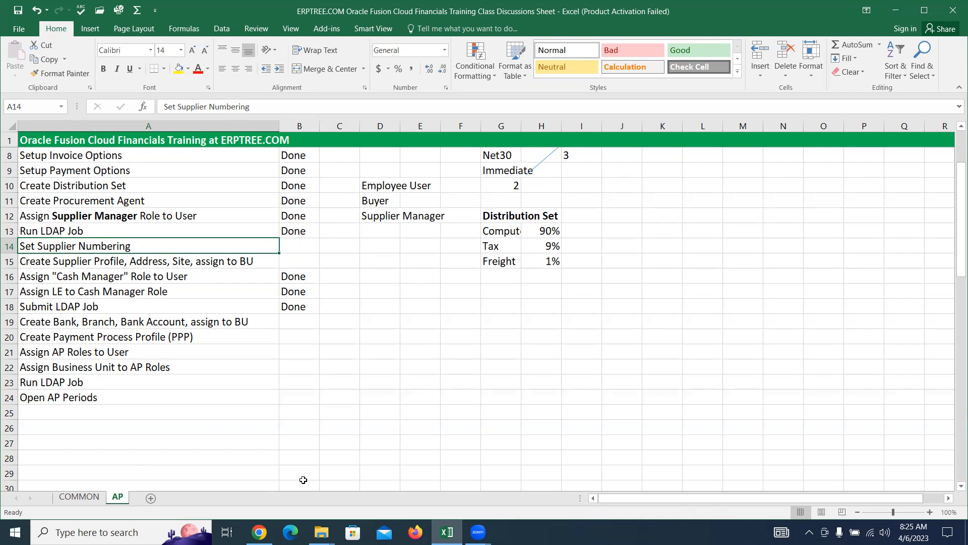
{"action": "left_click", "coordinate": [259, 532]}
{"action": "left_click", "coordinate": [943, 291]}
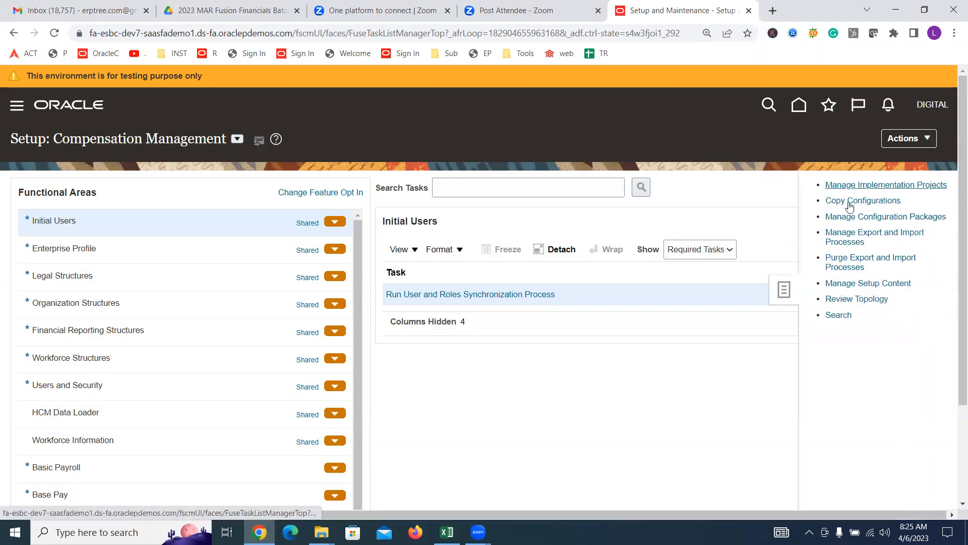
Step: Find Specify Supplier Numbering via 'SUPPLIER NU', review Next Supplier Number, and cancel without saving
{"action": "left_click", "coordinate": [838, 315]}
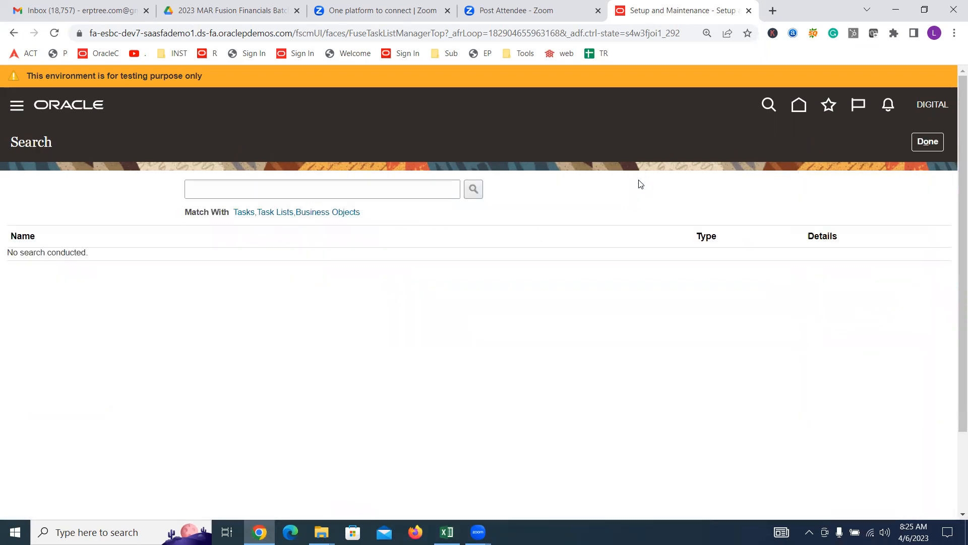
{"action": "type", "text": "SUPPLIER NU"}
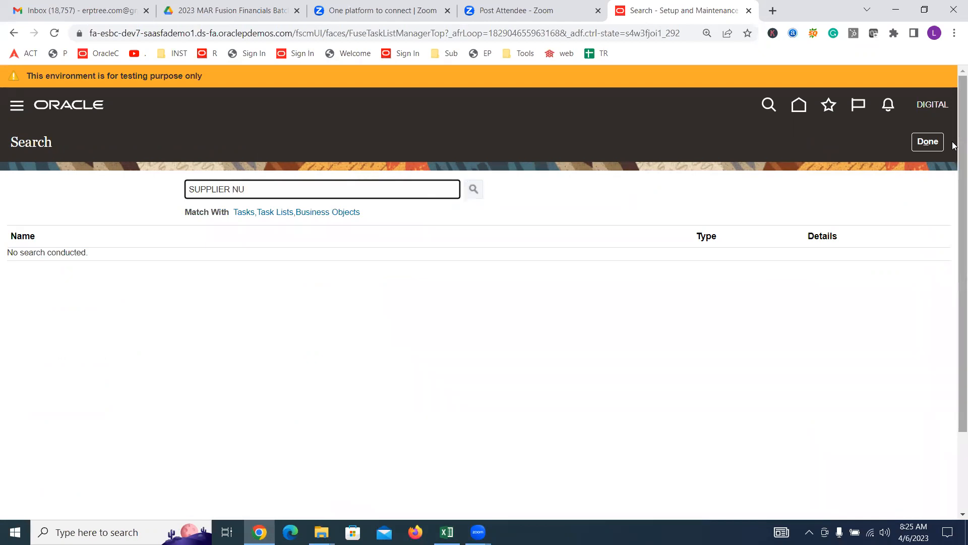
{"action": "key", "text": "Return"}
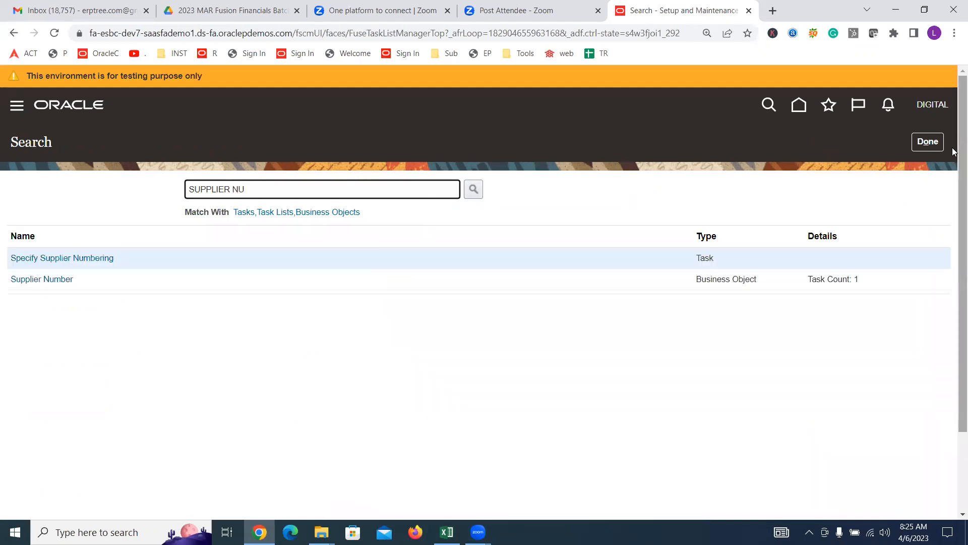
{"action": "left_click", "coordinate": [75, 262]}
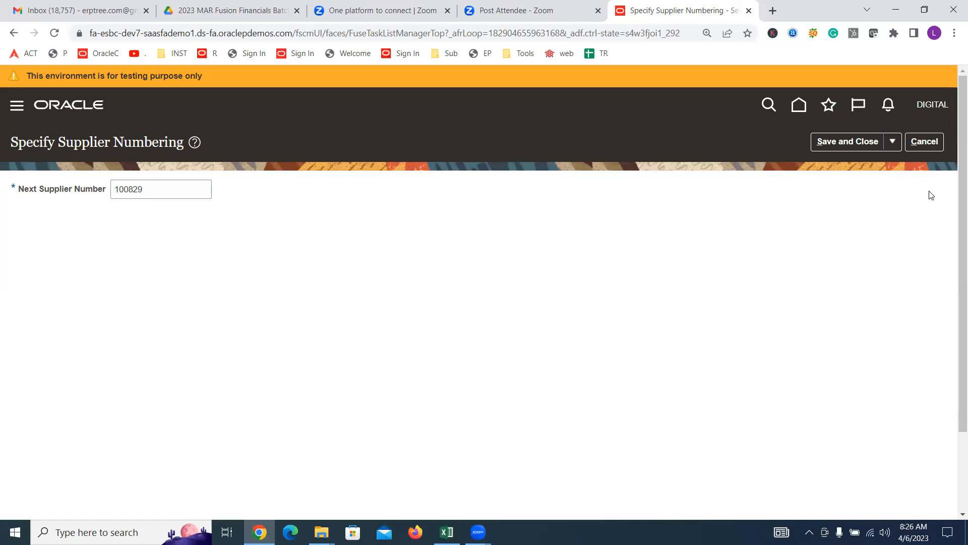
{"action": "left_click", "coordinate": [929, 143]}
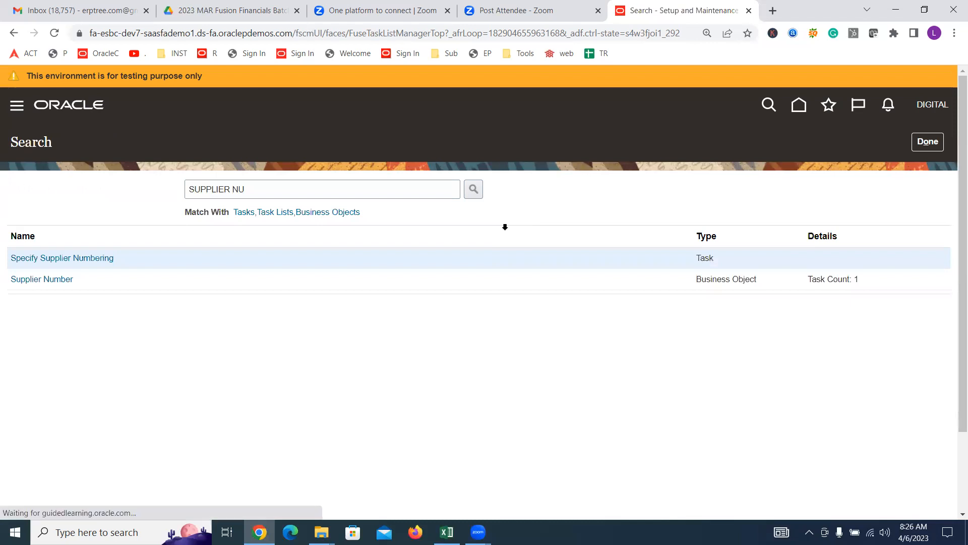
{"action": "left_click", "coordinate": [928, 142]}
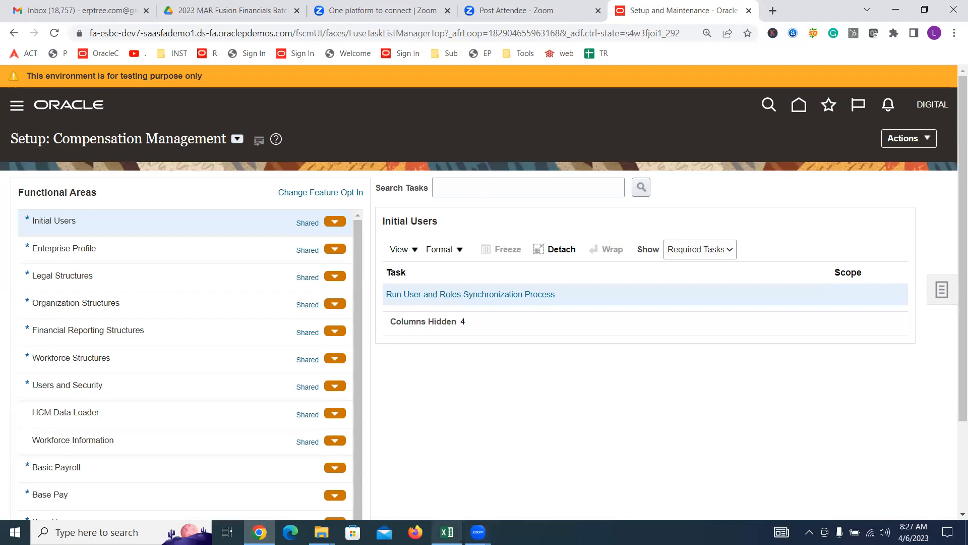
{"action": "left_click", "coordinate": [447, 531]}
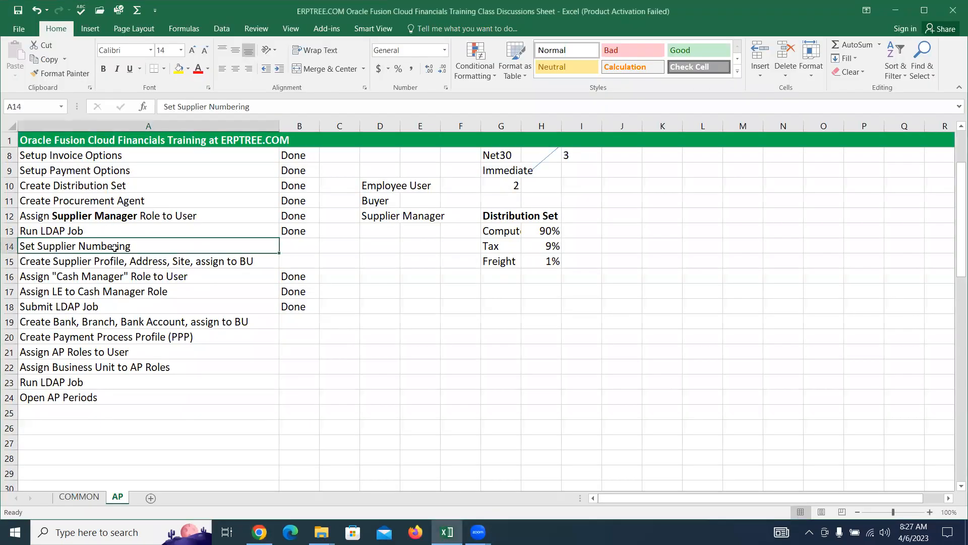
Step: Mark Set Supplier Numbering as Done in column B of the checklist
{"action": "key", "text": "Right"}
{"action": "type", "text": "Done"}
{"action": "key", "text": "Return"}
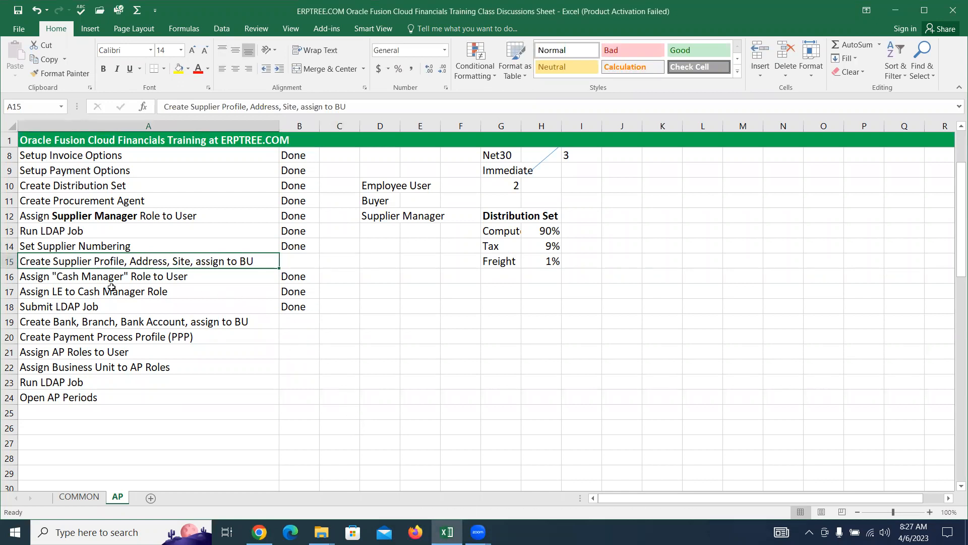
Step: Review the A15 Supplier Profile, Address and assign to BU task text unchanged, then return to Oracle
{"action": "double_click", "coordinate": [52, 260]}
{"action": "mouse_move", "coordinate": [53, 261]}
{"action": "left_mouse_down"}
{"action": "mouse_move", "coordinate": [124, 261]}
{"action": "mouse_move", "coordinate": [53, 262]}
{"action": "left_mouse_up"}
{"action": "left_click", "coordinate": [126, 262]}
{"action": "left_click_drag", "start_coordinate": [129, 262], "coordinate": [190, 261]}
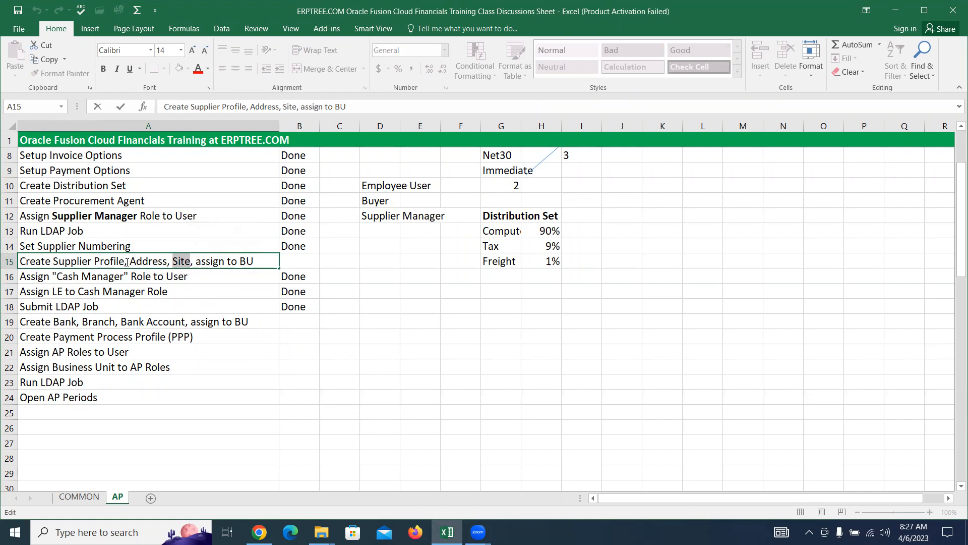
{"action": "left_click_drag", "start_coordinate": [129, 262], "coordinate": [192, 263]}
{"action": "left_click_drag", "start_coordinate": [194, 261], "coordinate": [254, 261]}
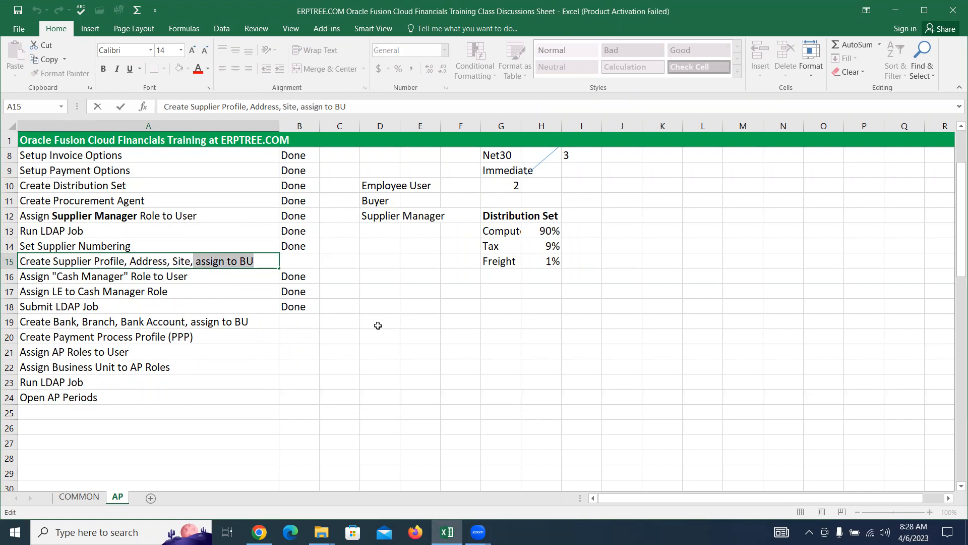
{"action": "key", "text": "Escape"}
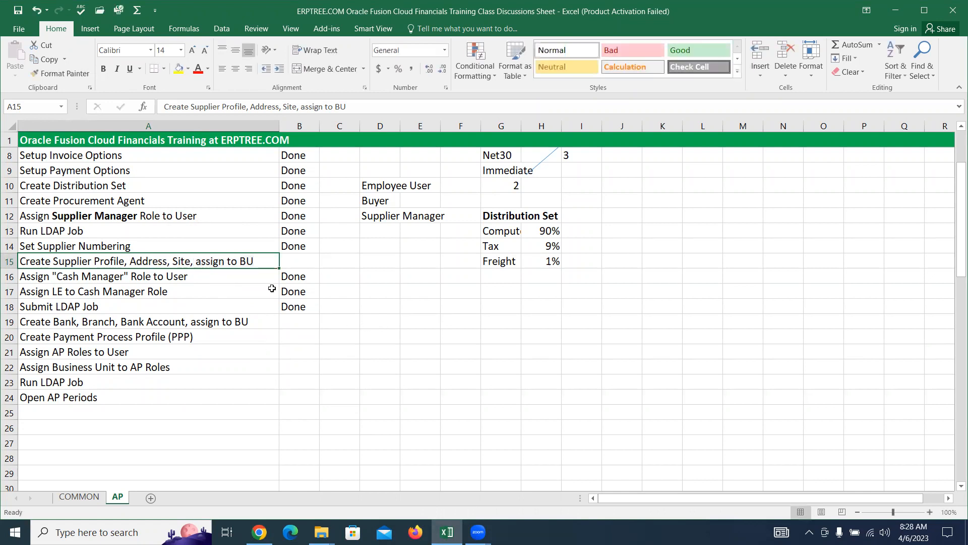
{"action": "left_click", "coordinate": [119, 221]}
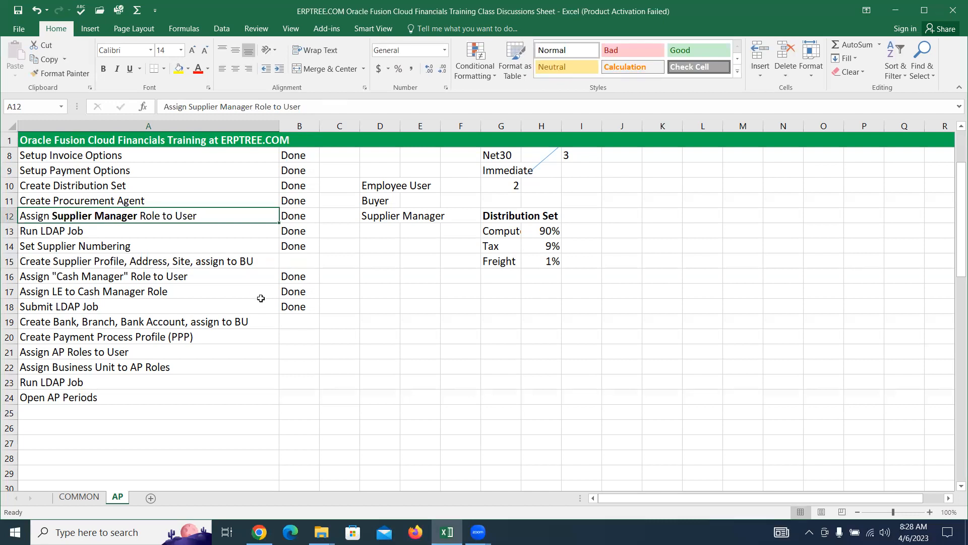
{"action": "left_click", "coordinate": [259, 531]}
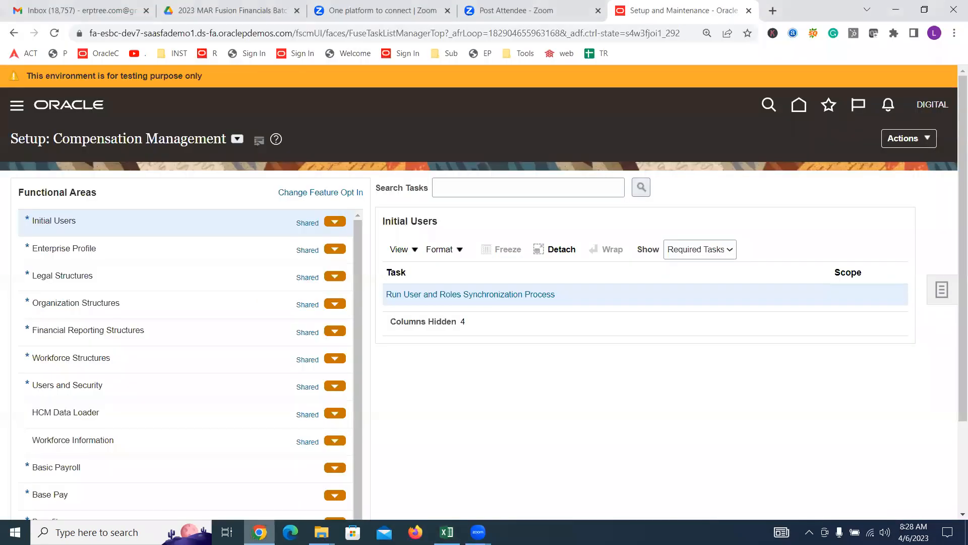
{"action": "left_click", "coordinate": [18, 106]}
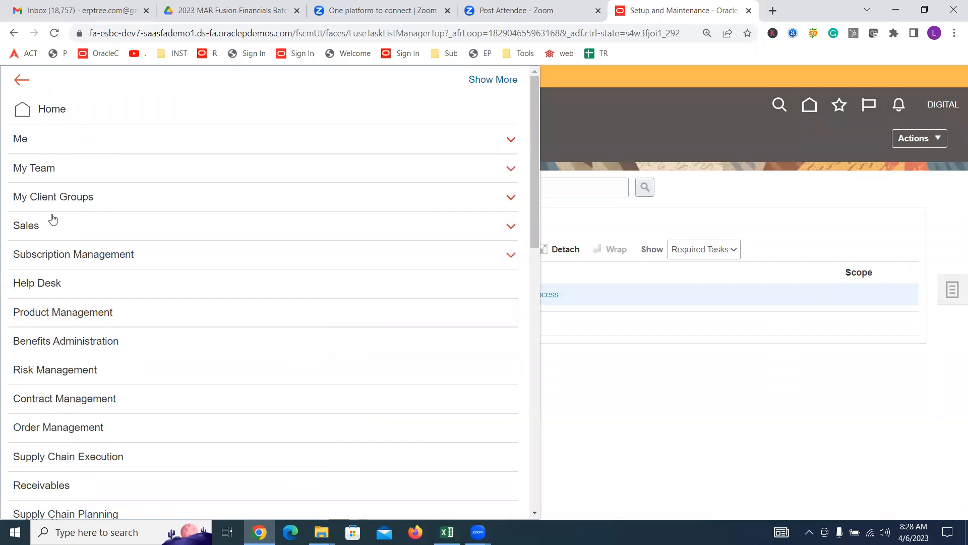
{"action": "scroll", "coordinate": [91, 233], "scroll_direction": "down", "scroll_amount": 7}
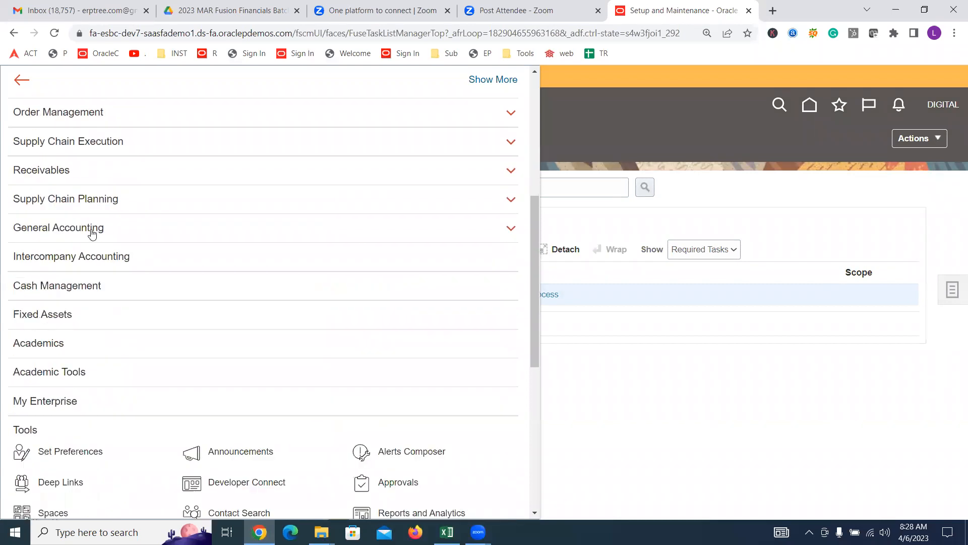
{"action": "scroll", "coordinate": [91, 233], "scroll_direction": "down", "scroll_amount": 5}
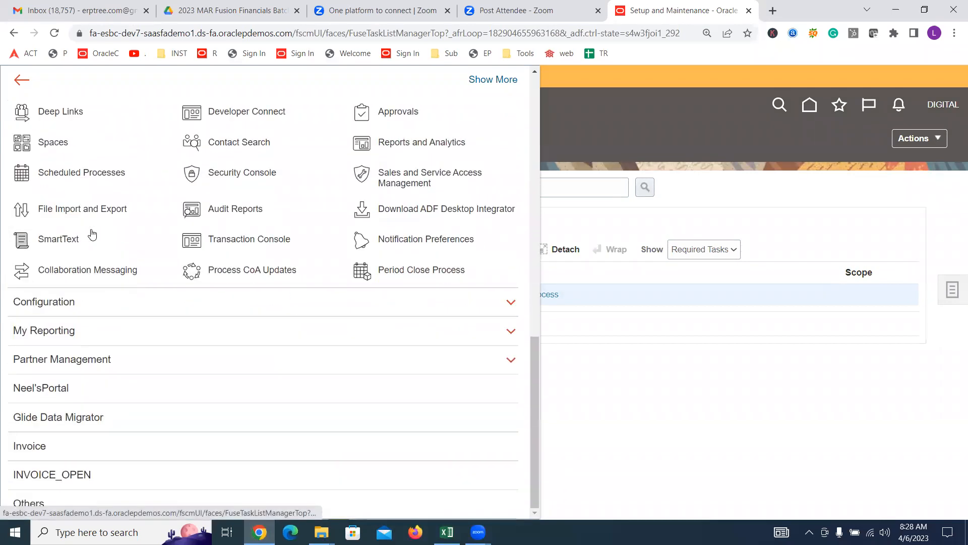
{"action": "scroll", "coordinate": [91, 233], "scroll_direction": "up", "scroll_amount": 12}
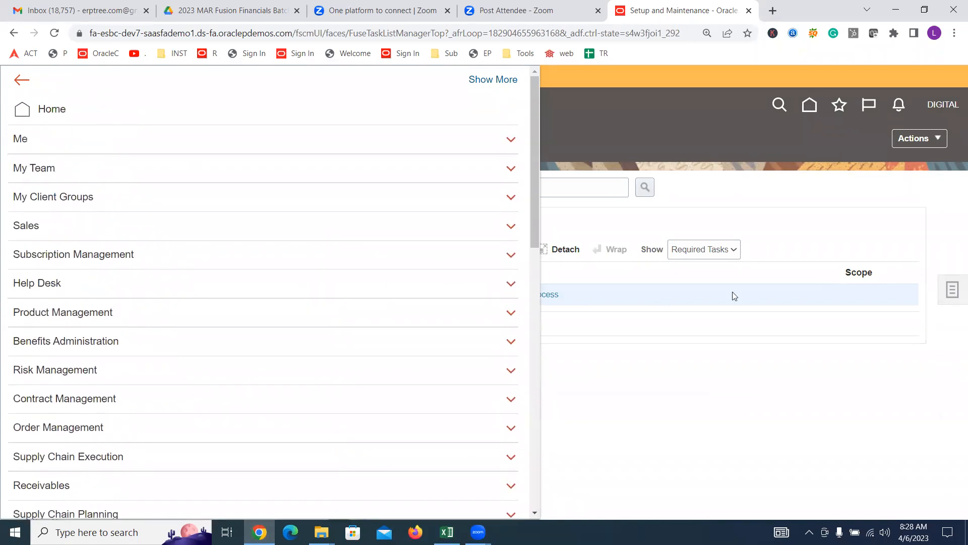
{"action": "left_click", "coordinate": [936, 110]}
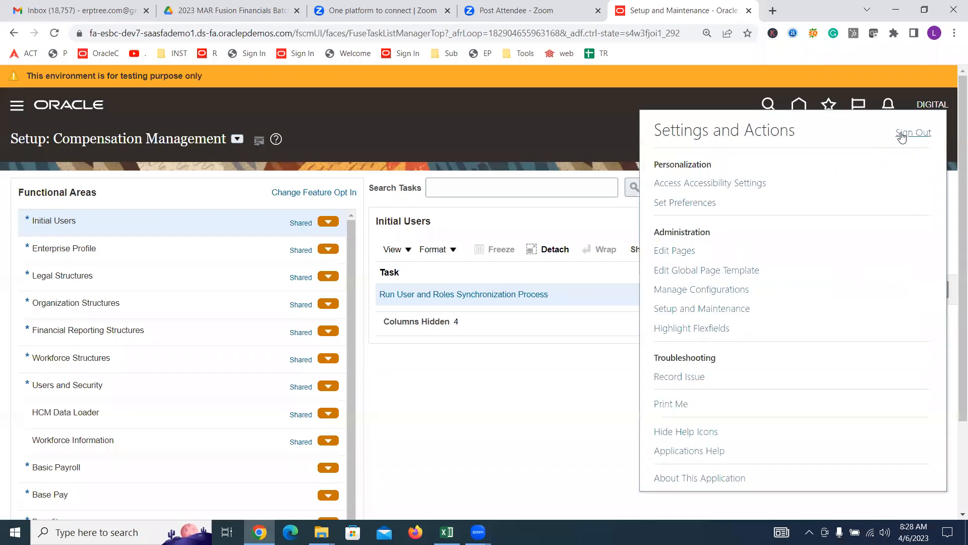
Step: Sign out and sign back in with the training user ID and password
{"action": "left_click", "coordinate": [902, 135]}
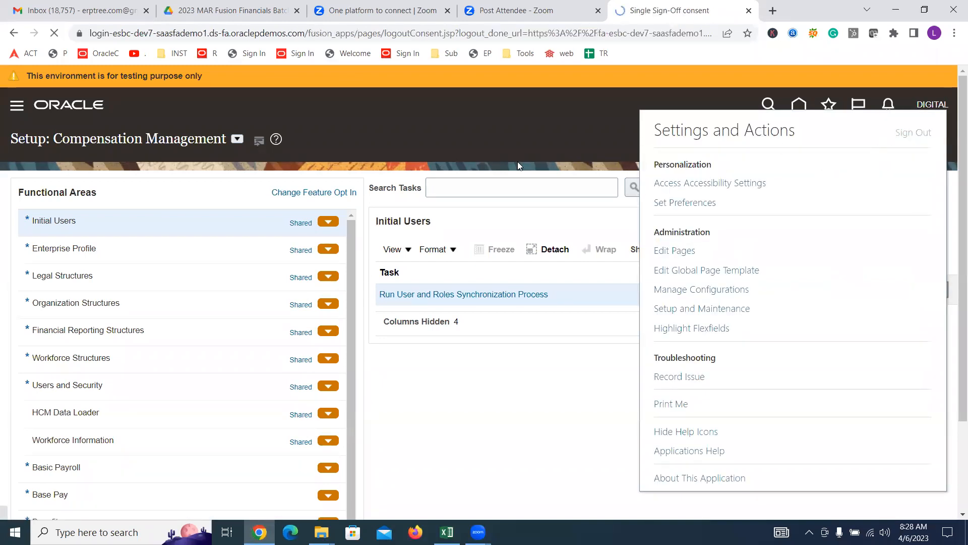
{"action": "left_click", "coordinate": [467, 339]}
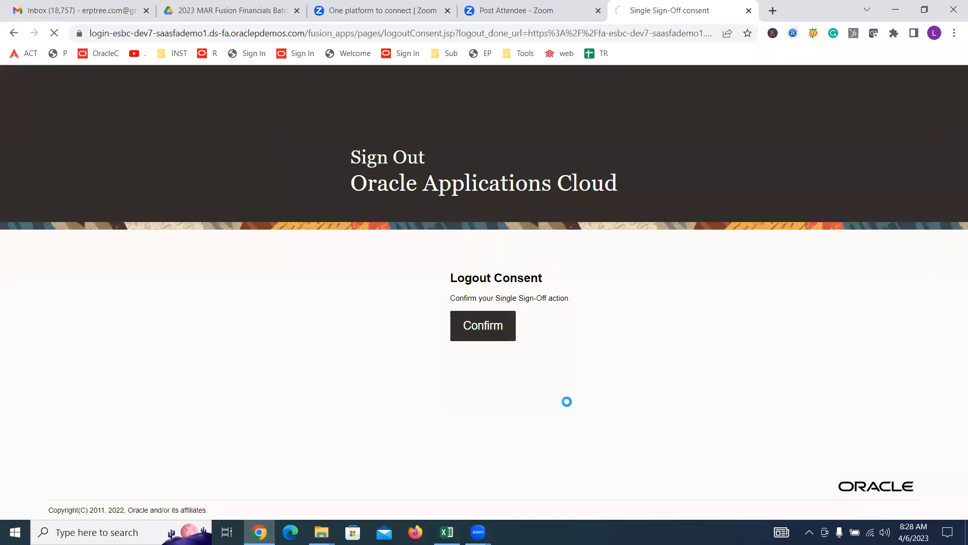
{"action": "type", "text": "DIGITAL"}
{"action": "key", "text": "Tab"}
{"action": "type", "text": "Welcome1"}
{"action": "key", "text": "Return"}
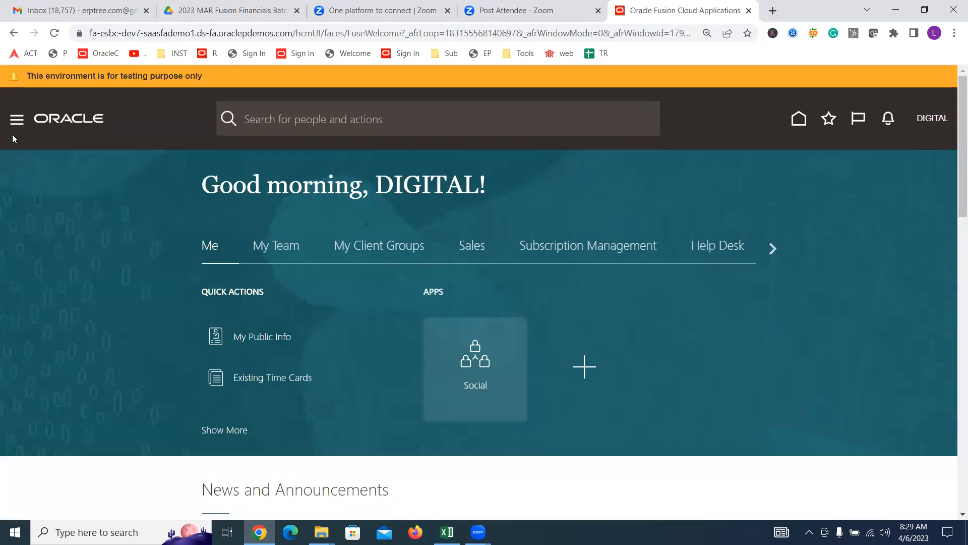
Step: Browse the Navigator's work area list, then close it
{"action": "left_click", "coordinate": [17, 120]}
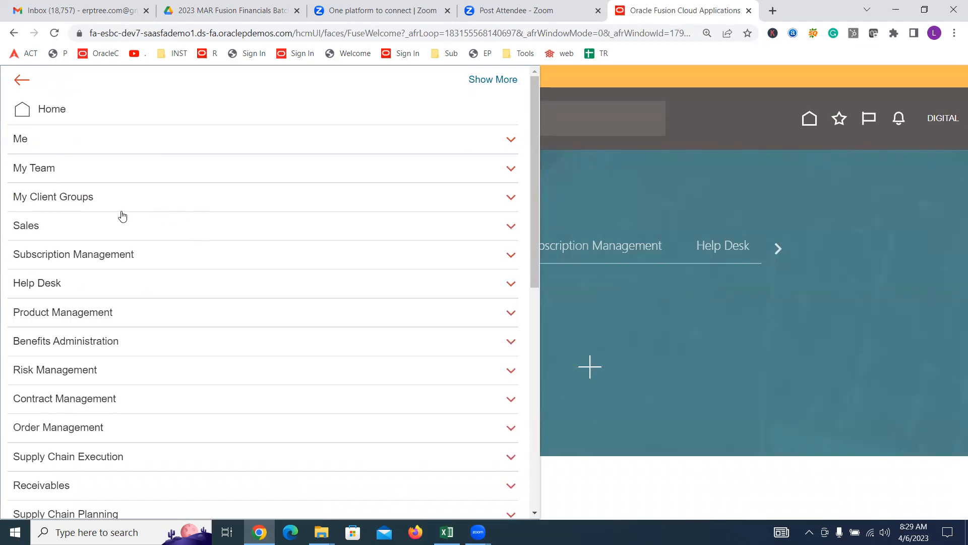
{"action": "scroll", "coordinate": [119, 210], "scroll_direction": "down", "scroll_amount": 5}
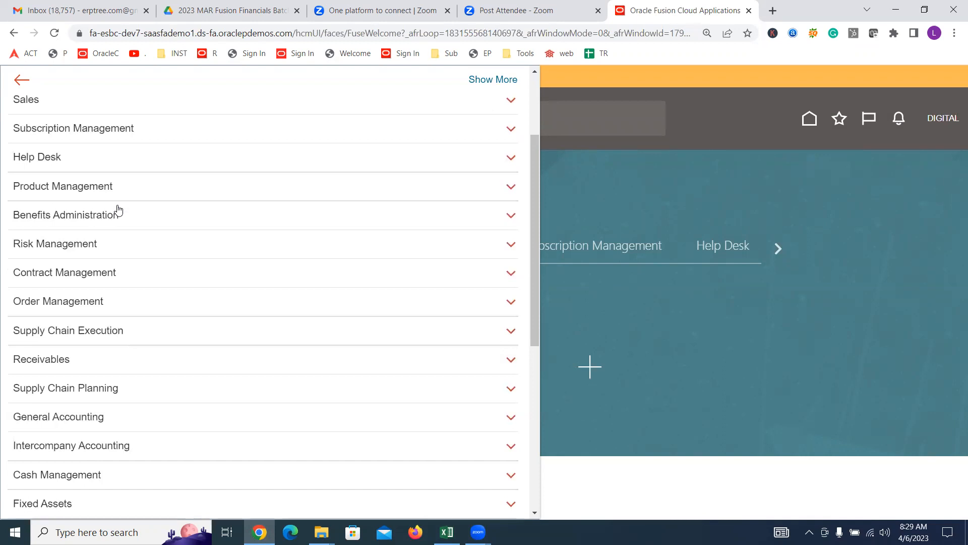
{"action": "scroll", "coordinate": [119, 214], "scroll_direction": "down", "scroll_amount": 3}
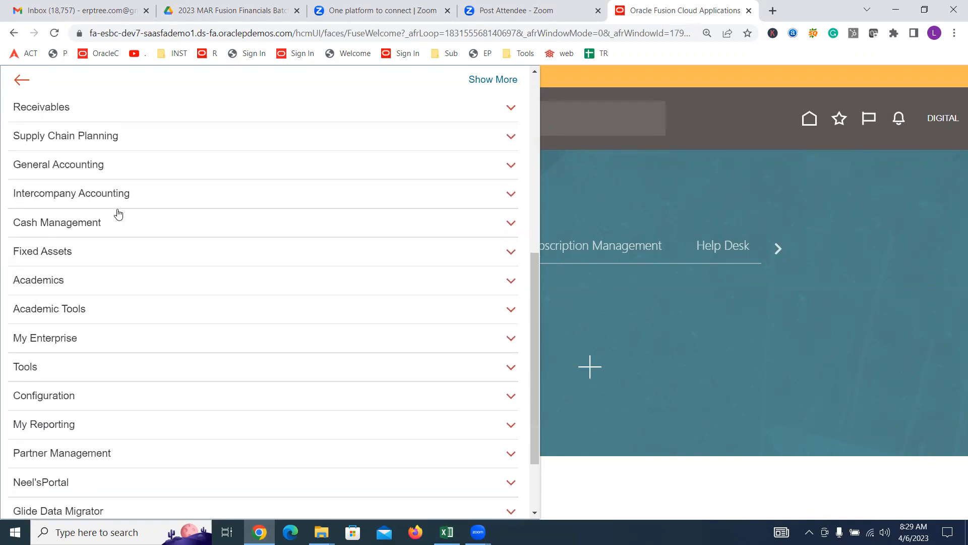
{"action": "scroll", "coordinate": [118, 214], "scroll_direction": "down", "scroll_amount": 2}
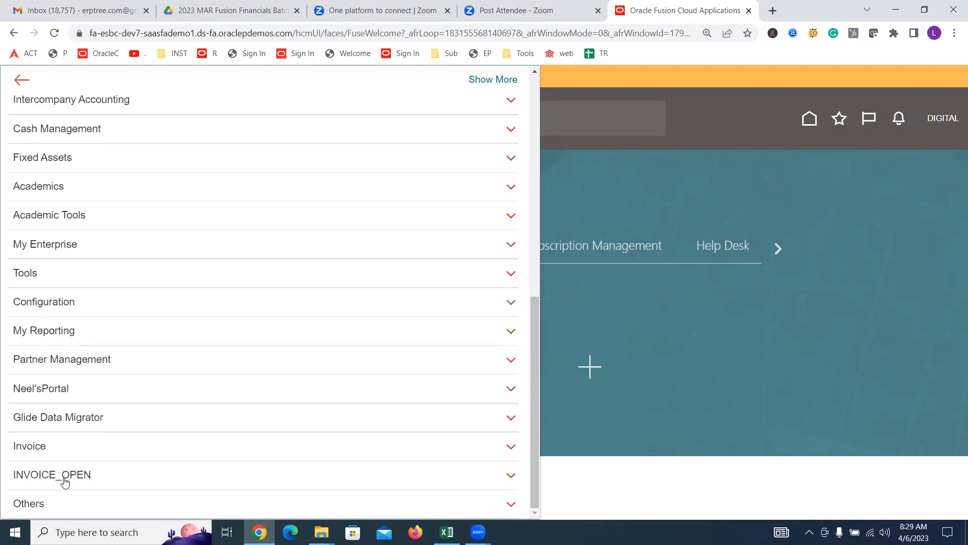
{"action": "scroll", "coordinate": [64, 482], "scroll_direction": "up", "scroll_amount": 7}
{"action": "scroll", "coordinate": [65, 478], "scroll_direction": "up", "scroll_amount": 3}
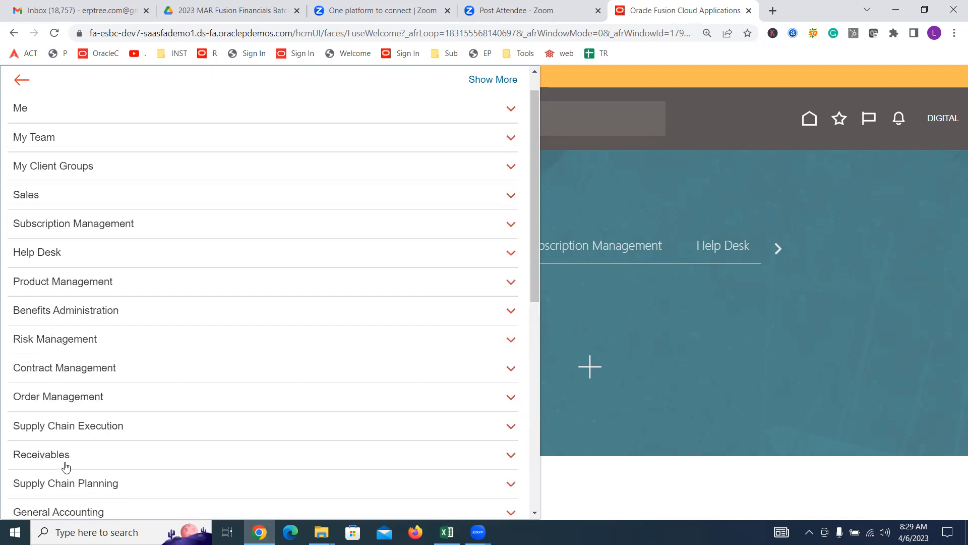
{"action": "scroll", "coordinate": [65, 466], "scroll_direction": "up", "scroll_amount": 1}
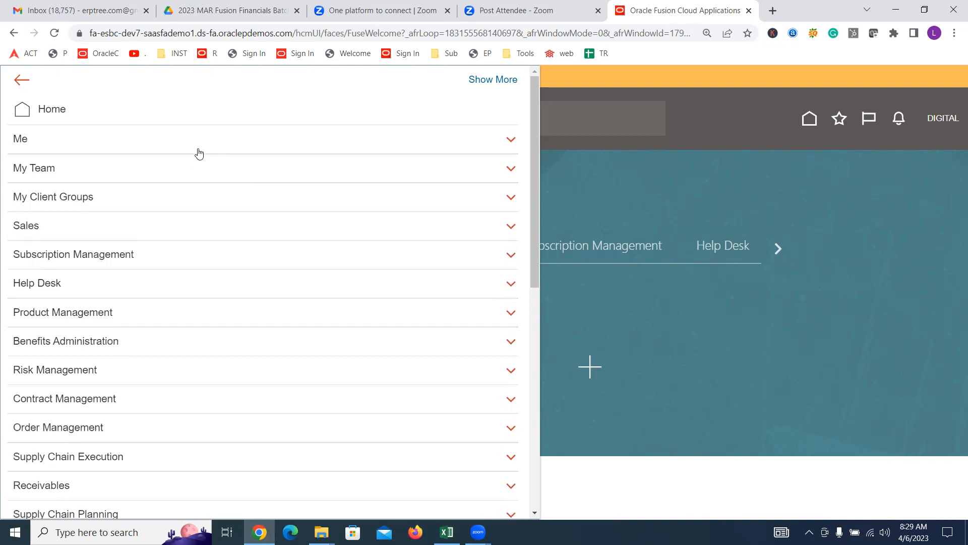
{"action": "left_click", "coordinate": [708, 134]}
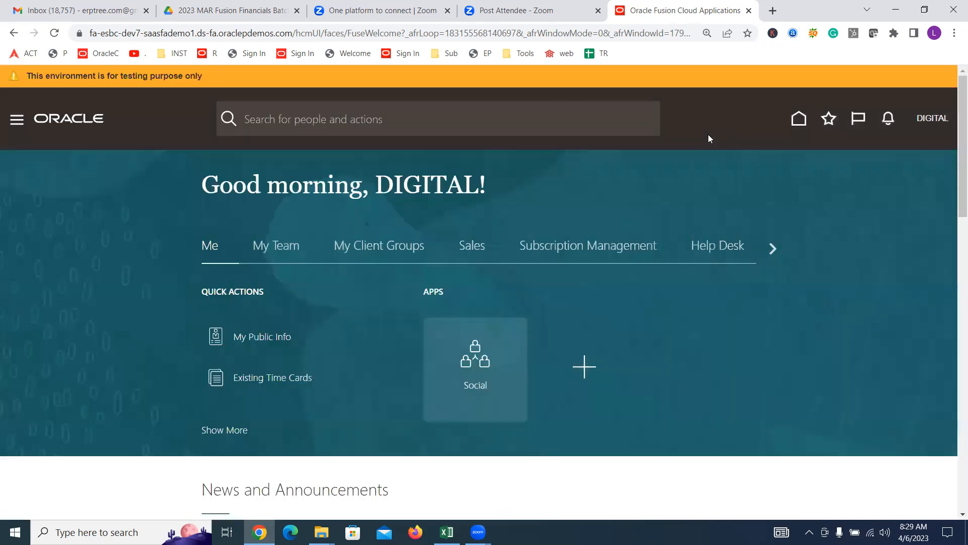
Step: Open the Security Console from the Navigator's Tools group
{"action": "left_click", "coordinate": [28, 134]}
{"action": "scroll", "coordinate": [71, 318], "scroll_direction": "down", "scroll_amount": 7}
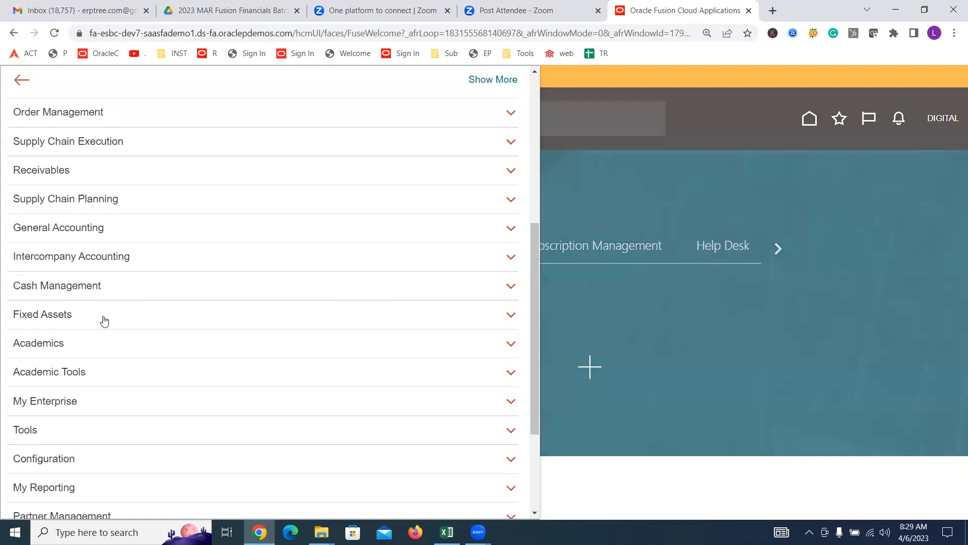
{"action": "scroll", "coordinate": [104, 321], "scroll_direction": "down", "scroll_amount": 3}
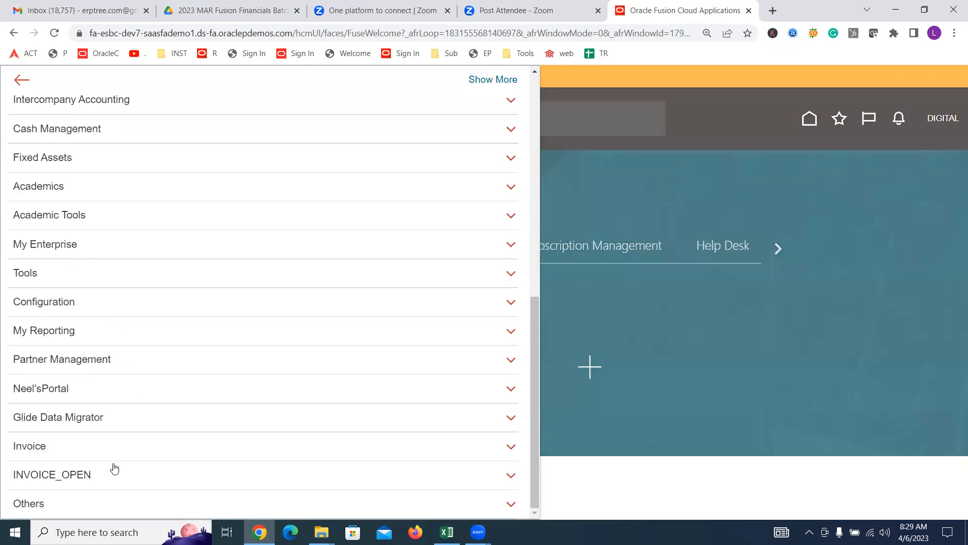
{"action": "scroll", "coordinate": [76, 370], "scroll_direction": "up", "scroll_amount": 2}
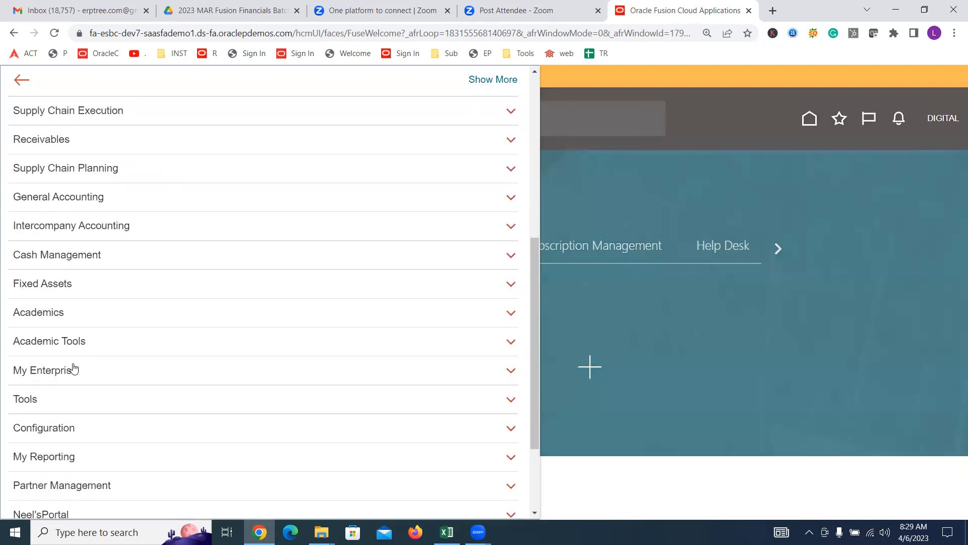
{"action": "left_click", "coordinate": [52, 398]}
{"action": "scroll", "coordinate": [262, 443], "scroll_direction": "down", "scroll_amount": 2}
{"action": "left_click", "coordinate": [253, 410]}
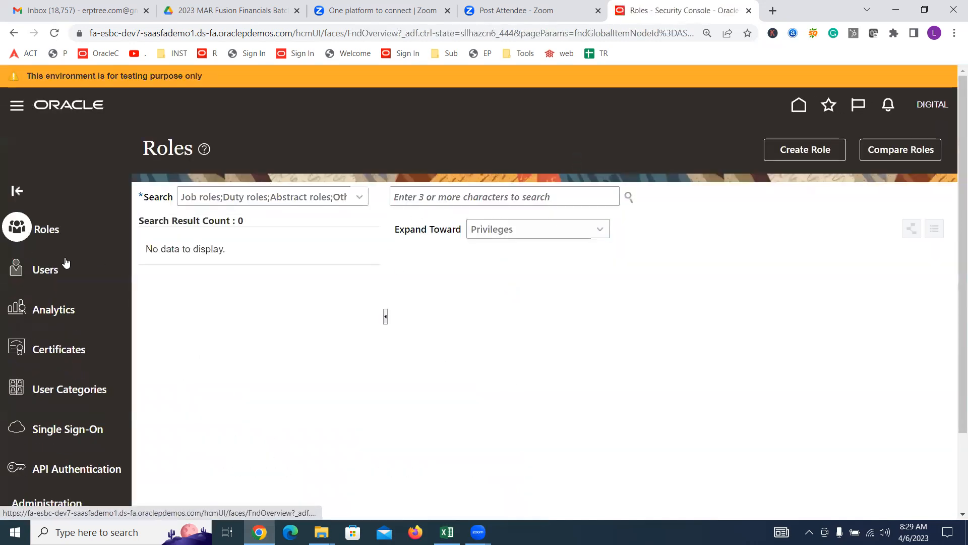
Step: Search User Accounts for the training user and confirm its roles include Supplier Manager
{"action": "left_click", "coordinate": [54, 270]}
{"action": "left_click", "coordinate": [534, 198]}
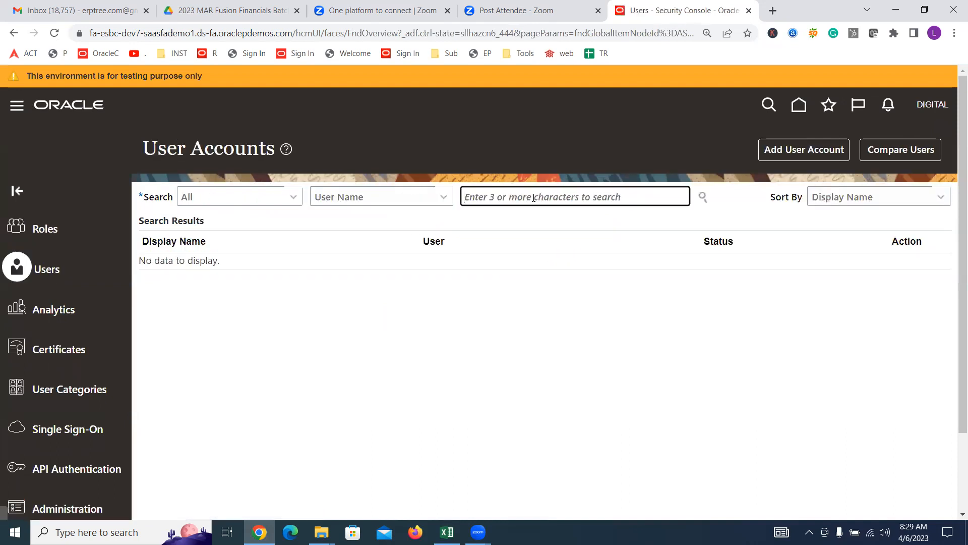
{"action": "type", "text": "DIGITAL"}
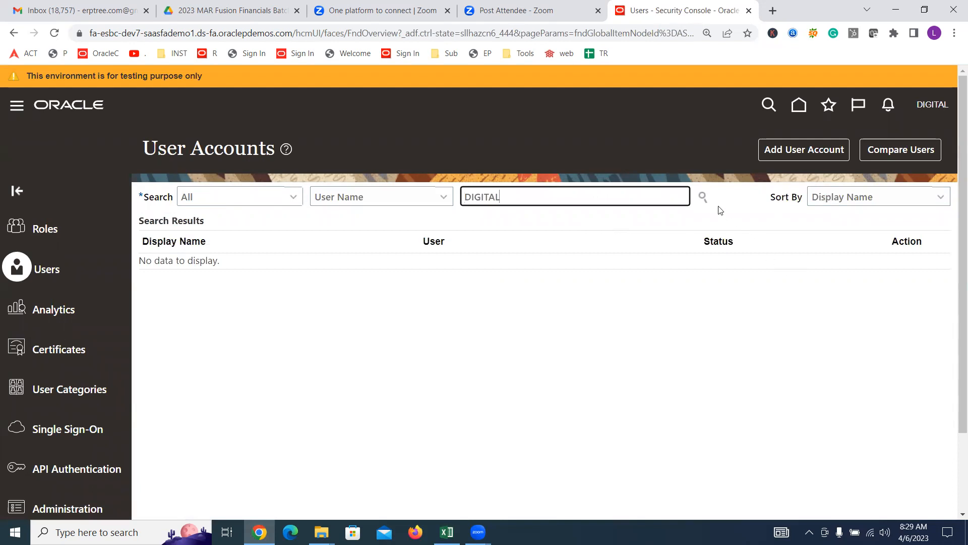
{"action": "left_click", "coordinate": [702, 197]}
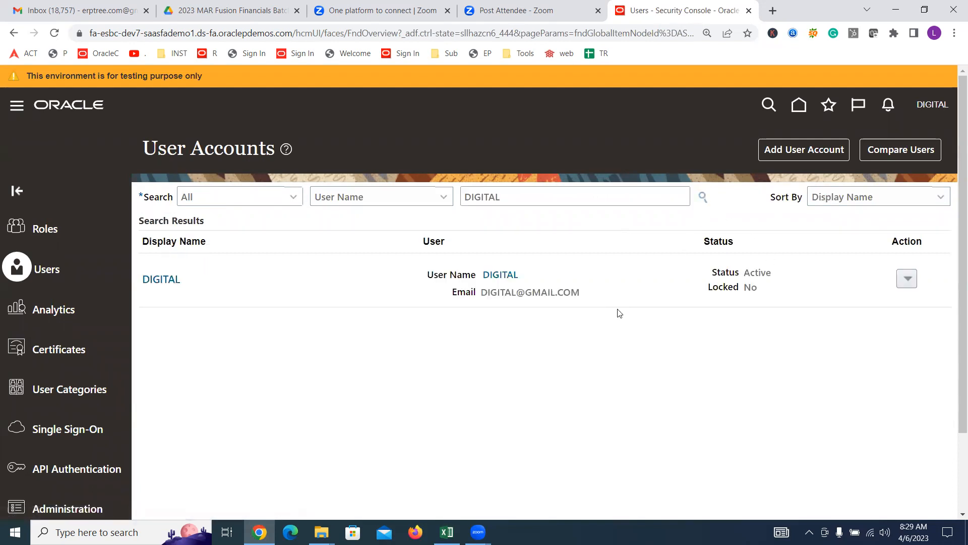
{"action": "left_click", "coordinate": [505, 273]}
{"action": "scroll", "coordinate": [530, 343], "scroll_direction": "down", "scroll_amount": 2}
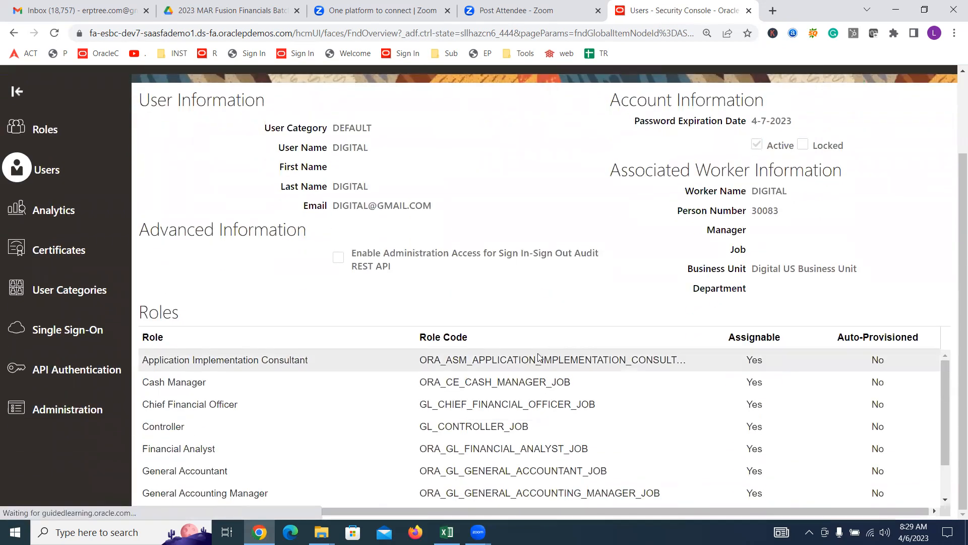
{"action": "scroll", "coordinate": [538, 361], "scroll_direction": "down", "scroll_amount": 2}
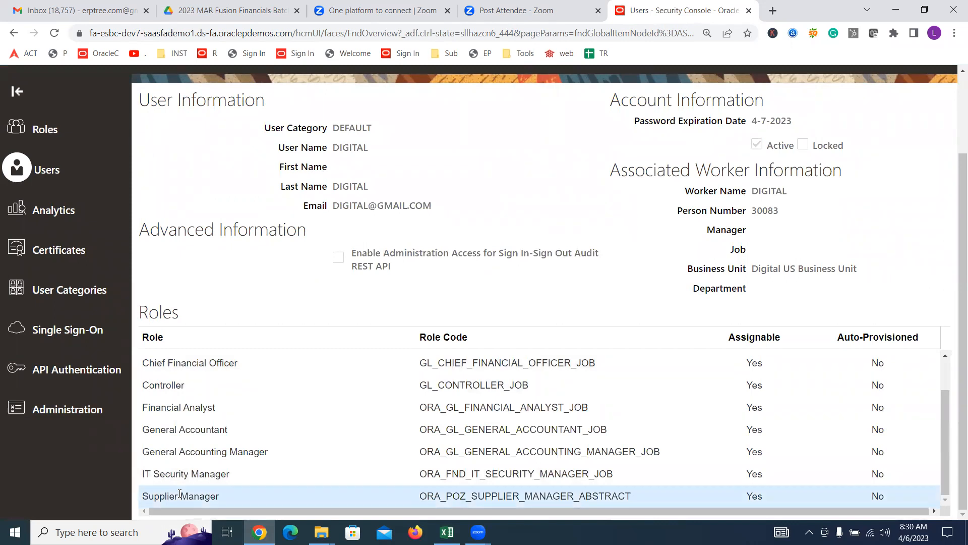
{"action": "scroll", "coordinate": [599, 160], "scroll_direction": "up", "scroll_amount": 2}
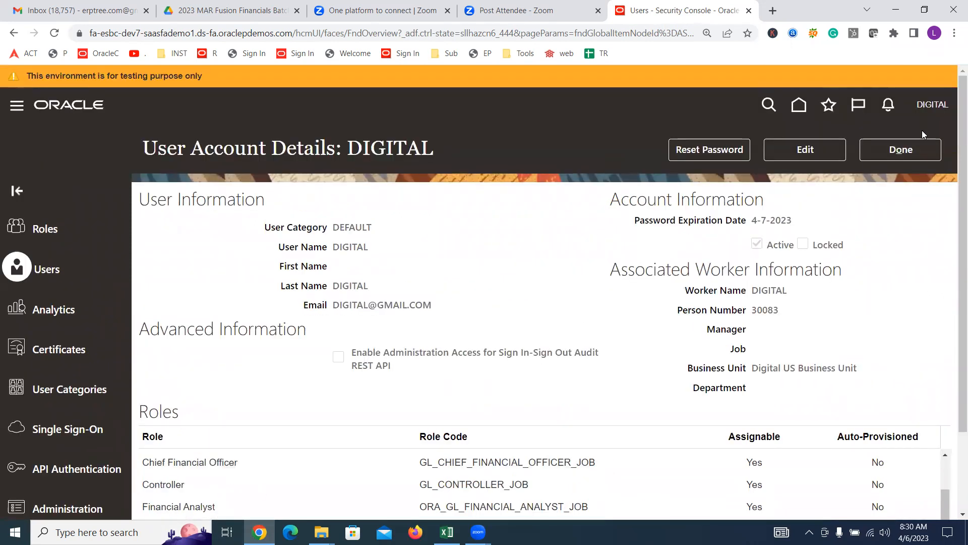
{"action": "left_click", "coordinate": [921, 146]}
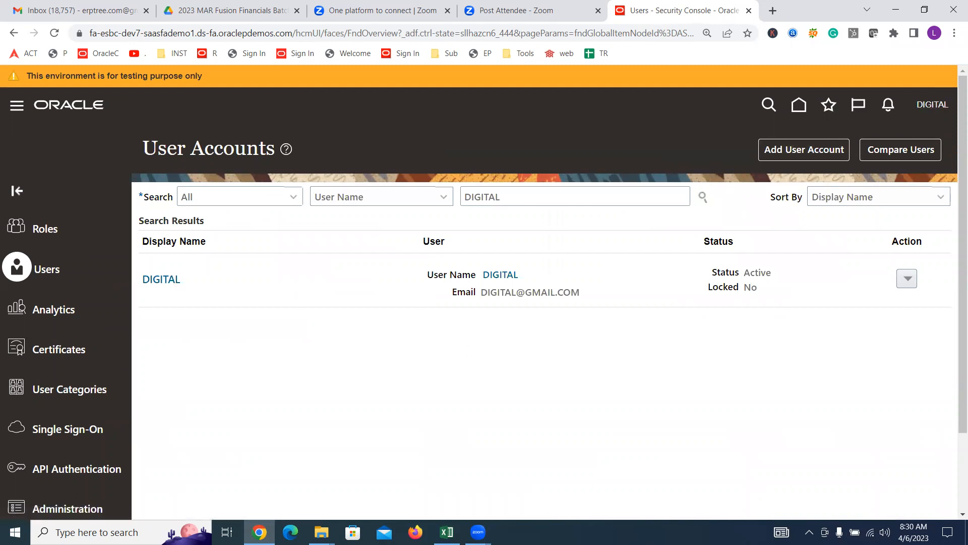
Step: Mark the create supplier profile task as next in the checklist, then return to Oracle
{"action": "left_click", "coordinate": [447, 531]}
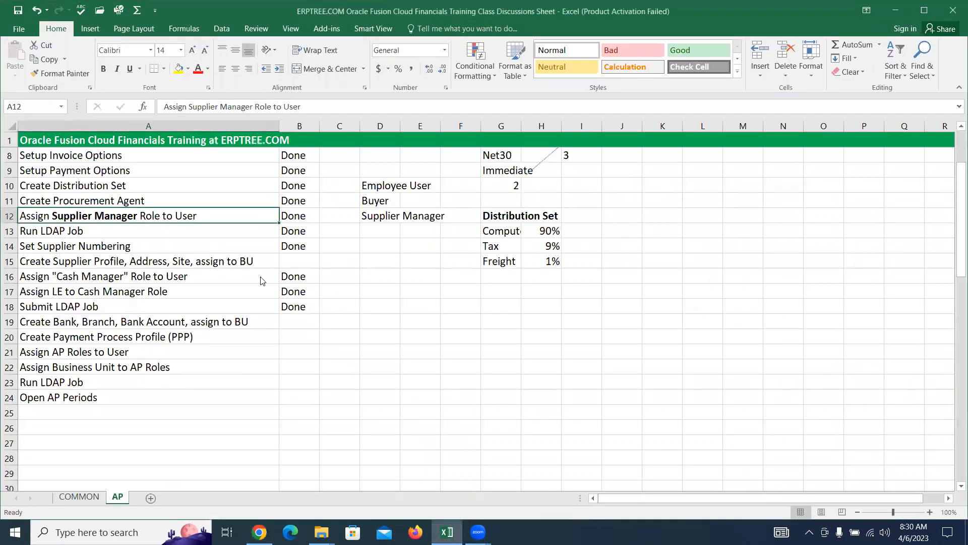
{"action": "left_click", "coordinate": [157, 263]}
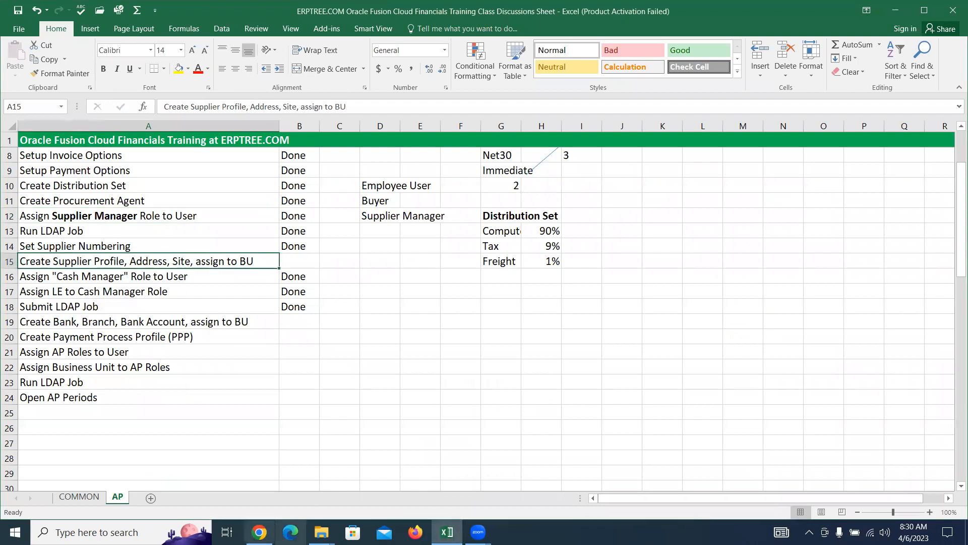
{"action": "left_click", "coordinate": [259, 532]}
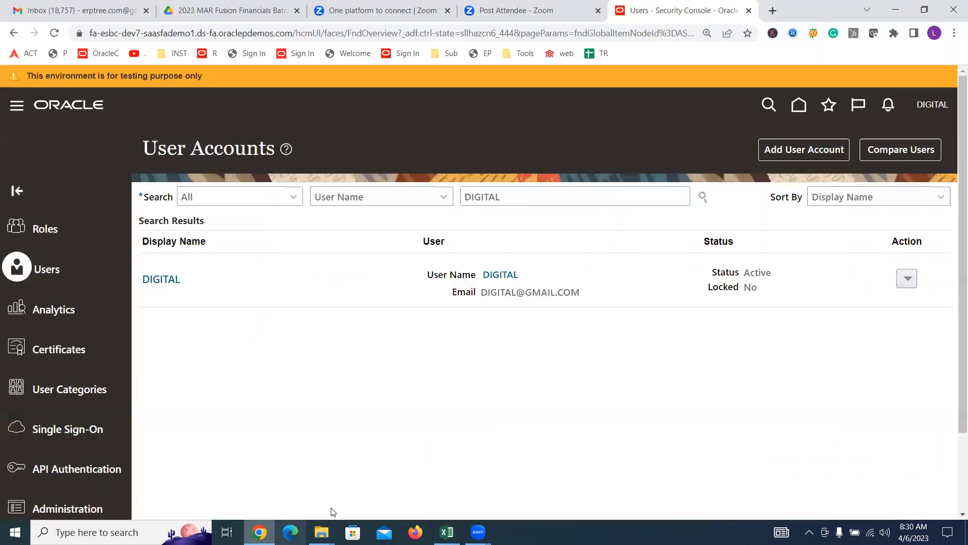
Step: Sign out, confirm the single sign-off, and sign back in with the training credentials
{"action": "left_click", "coordinate": [919, 107]}
{"action": "left_click", "coordinate": [907, 136]}
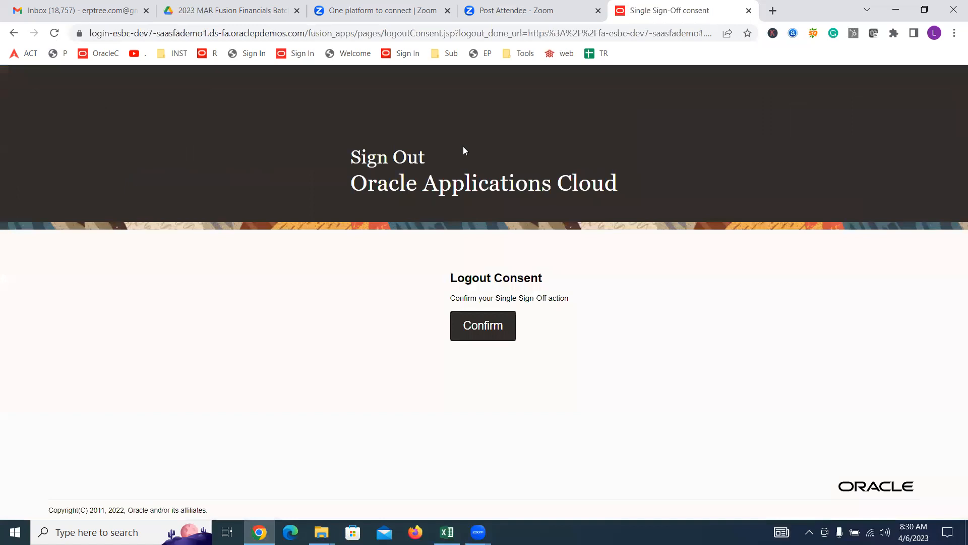
{"action": "left_click", "coordinate": [482, 324]}
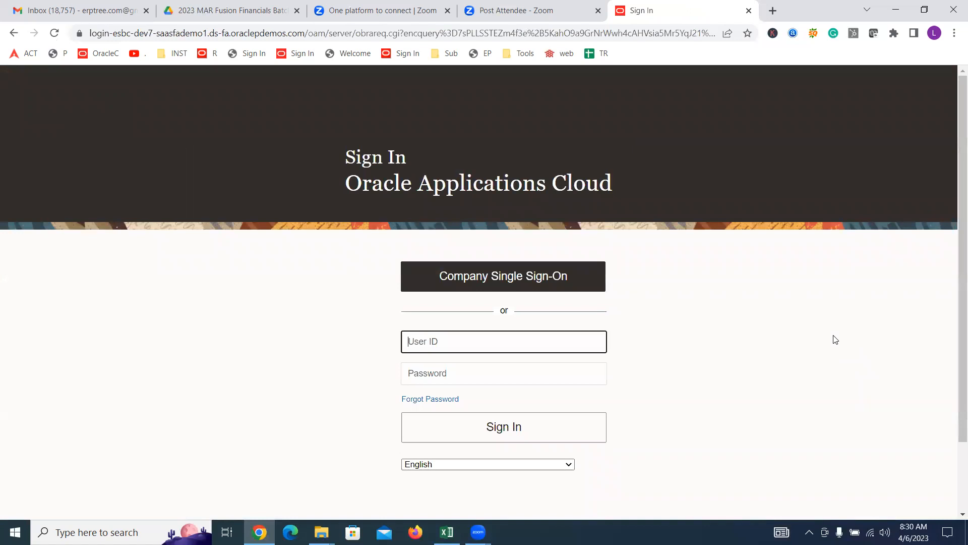
{"action": "type", "text": "DIGITAL"}
{"action": "key", "text": "Tab"}
{"action": "type", "text": "********"}
{"action": "key", "text": "Return"}
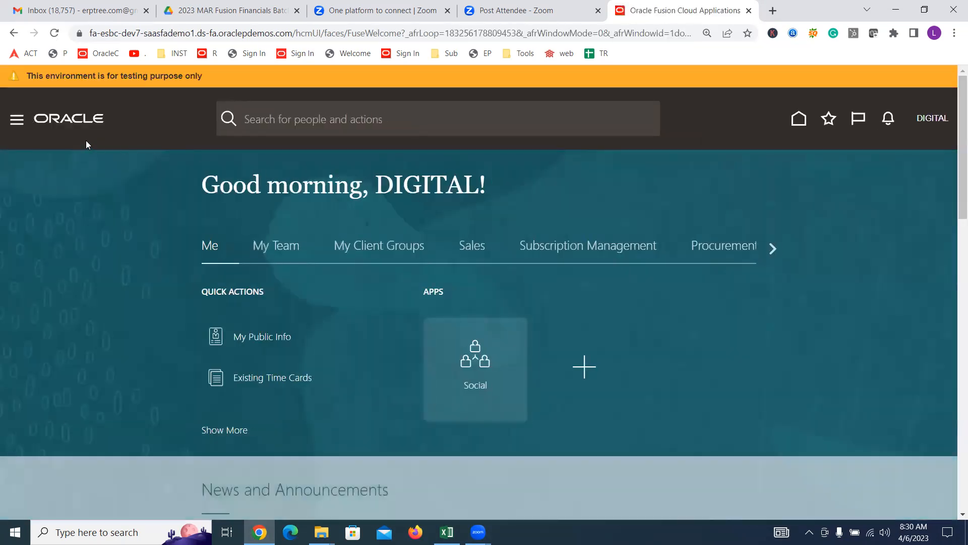
Step: Open the Suppliers work area from the Navigator's Procurement group
{"action": "left_click", "coordinate": [17, 121]}
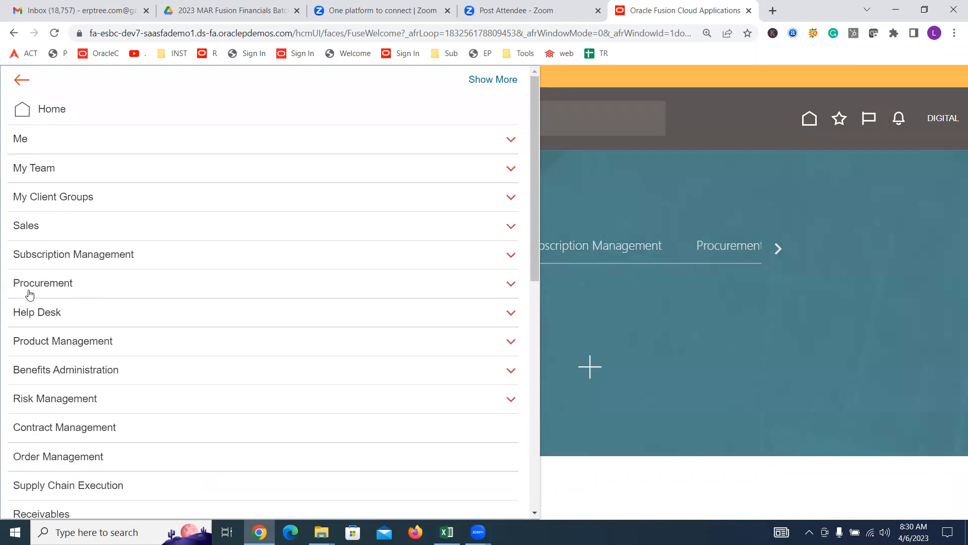
{"action": "left_click", "coordinate": [42, 284]}
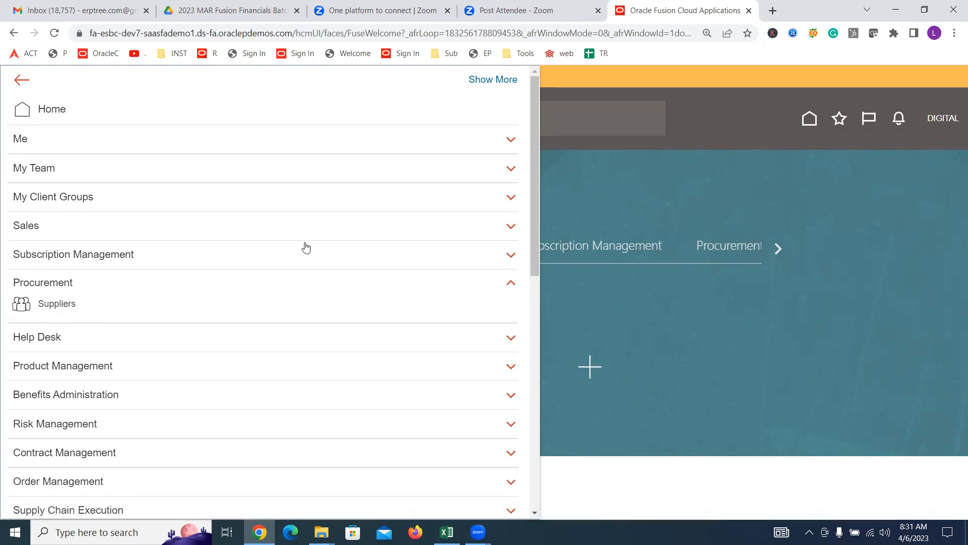
{"action": "left_click", "coordinate": [53, 305]}
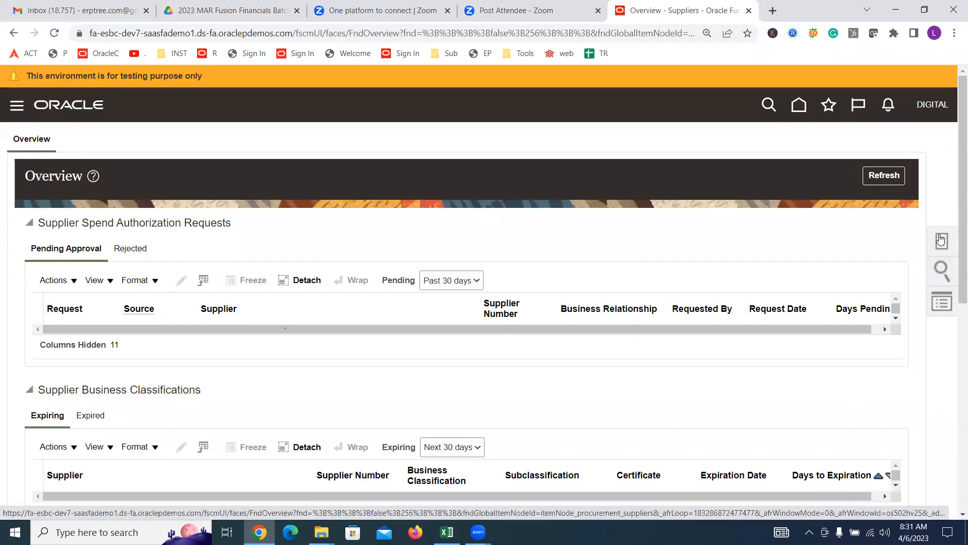
Step: Launch Create Supplier from the Suppliers Tasks panel
{"action": "left_click", "coordinate": [940, 238]}
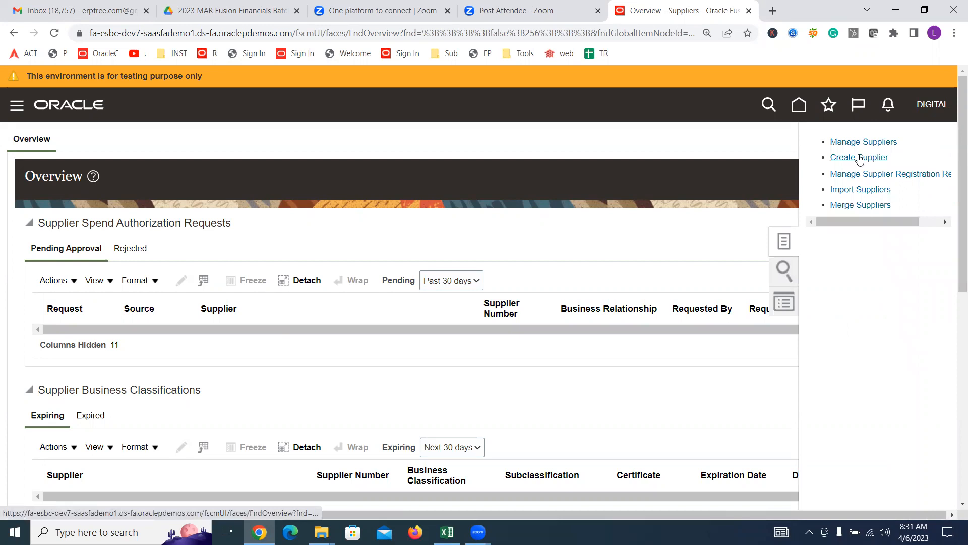
{"action": "left_click", "coordinate": [860, 159]}
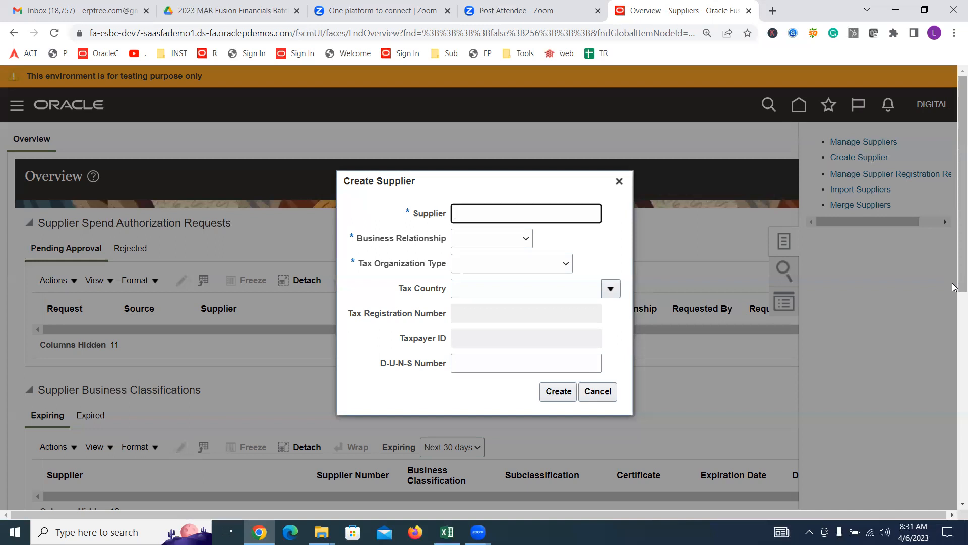
Step: Create supplier 'Digital Supplier-1' as Spend Authorized with tax organization type Corporation
{"action": "type", "text": "Digital Supplier-1"}
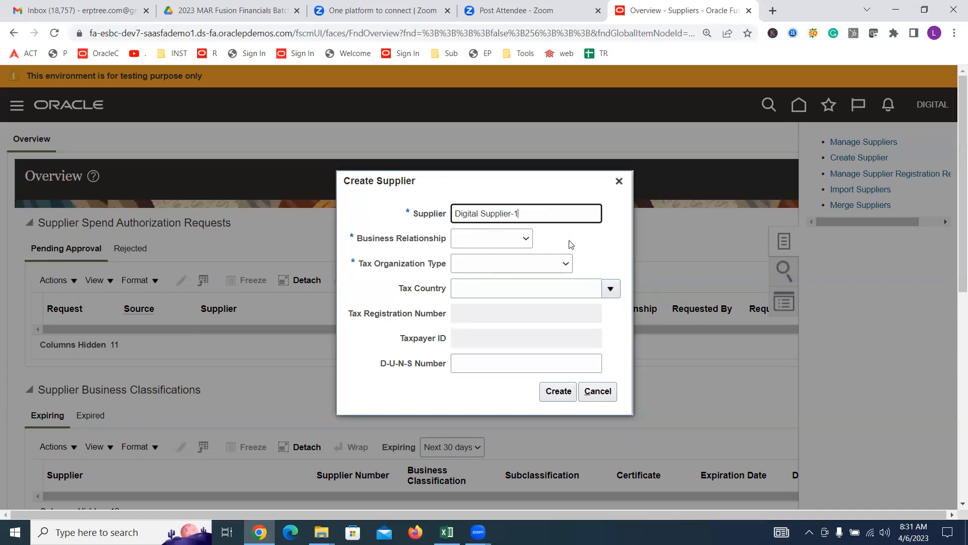
{"action": "left_click_drag", "start_coordinate": [536, 213], "coordinate": [482, 215]}
{"action": "left_click", "coordinate": [511, 238]}
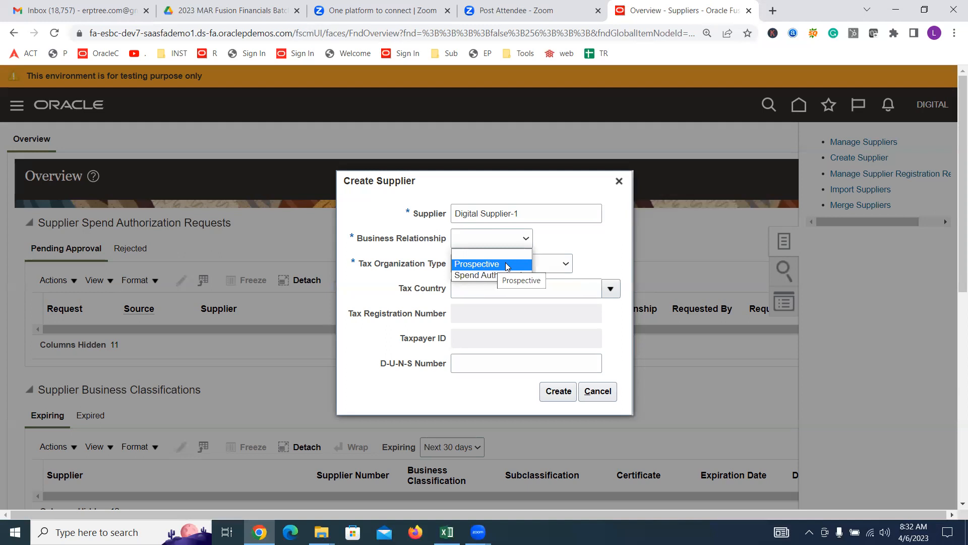
{"action": "left_click", "coordinate": [477, 276]}
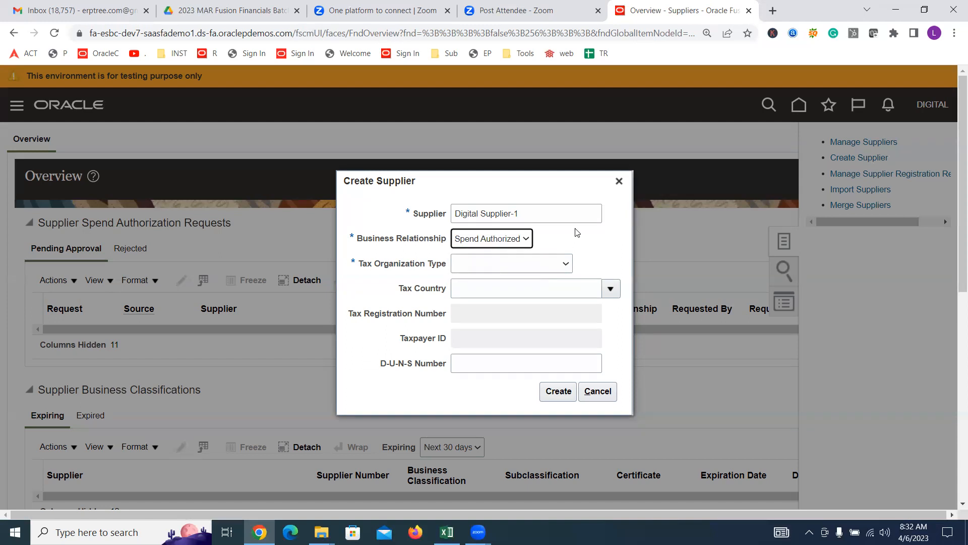
{"action": "left_click", "coordinate": [519, 267]}
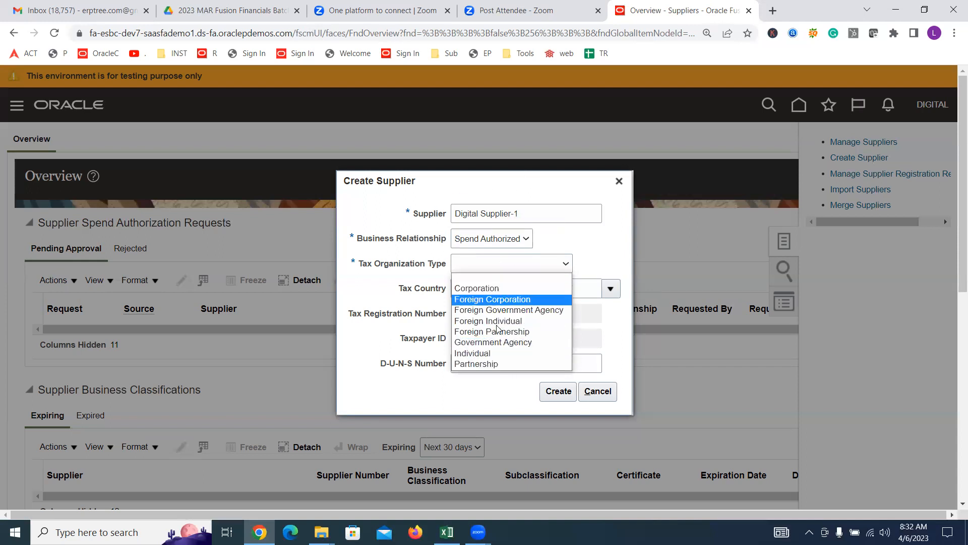
{"action": "left_click", "coordinate": [492, 289]}
{"action": "left_click", "coordinate": [554, 391]}
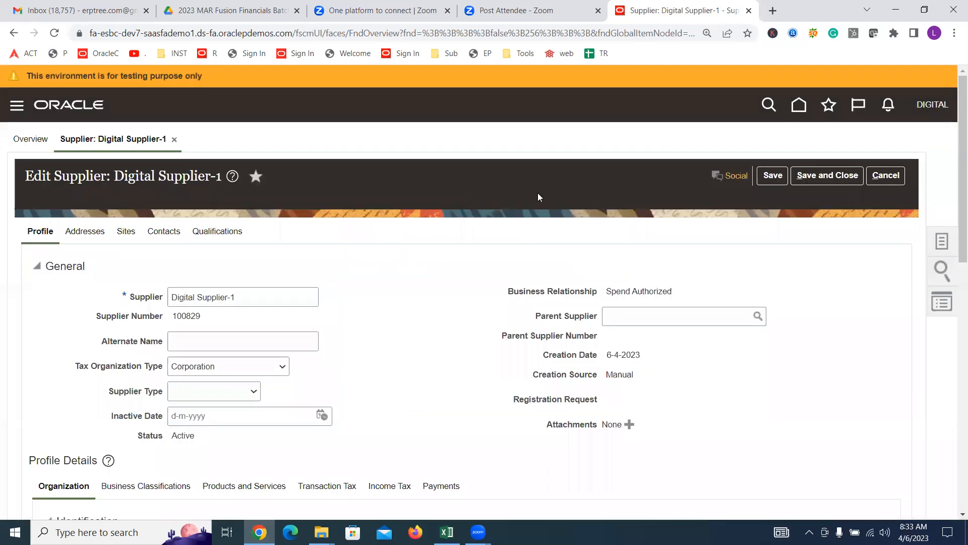
{"action": "double_click", "coordinate": [193, 317]}
{"action": "double_click", "coordinate": [617, 372]}
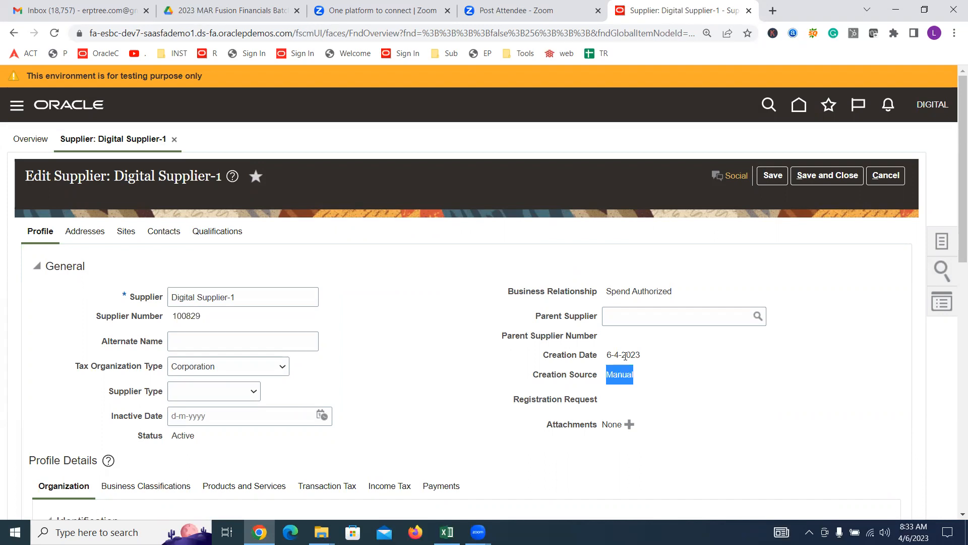
{"action": "triple_click", "coordinate": [625, 356]}
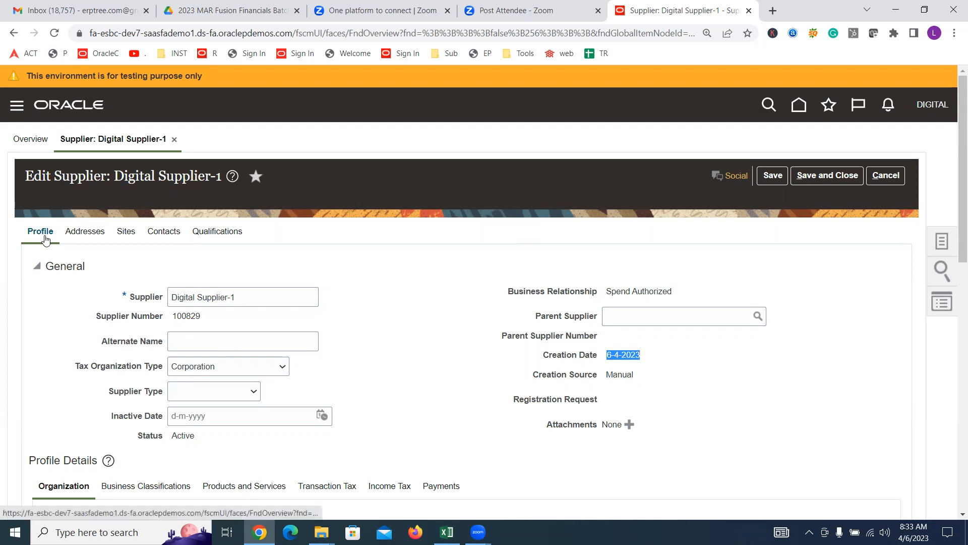
{"action": "left_click", "coordinate": [85, 234]}
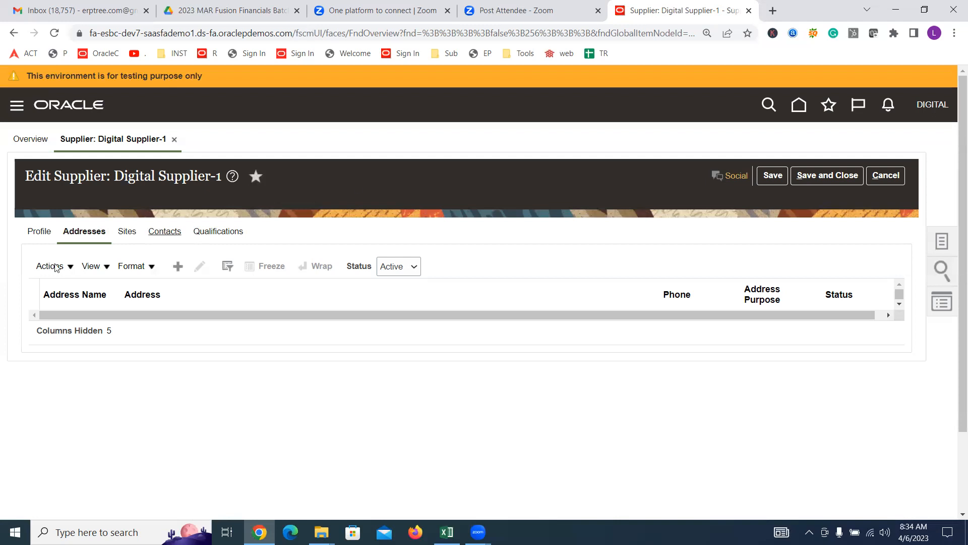
{"action": "left_click", "coordinate": [37, 233]}
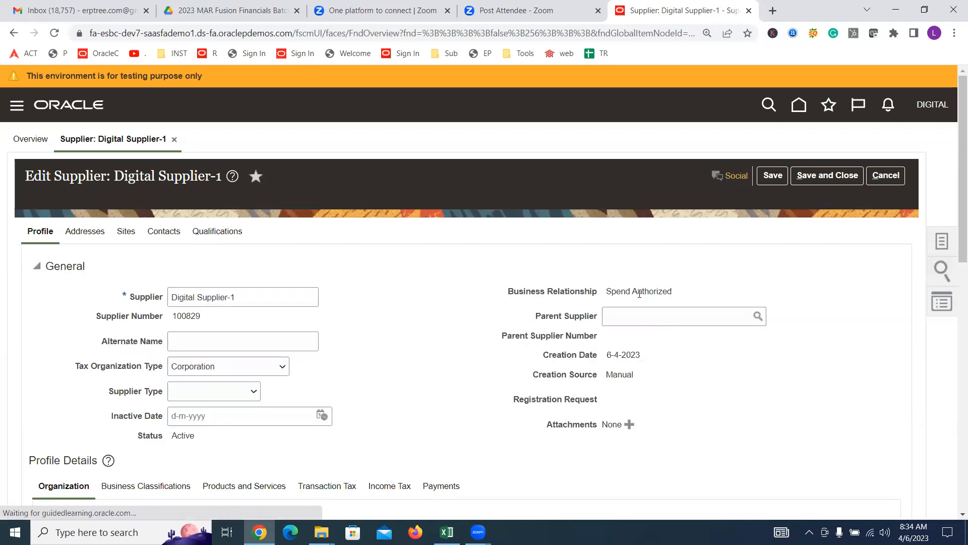
{"action": "triple_click", "coordinate": [639, 290]}
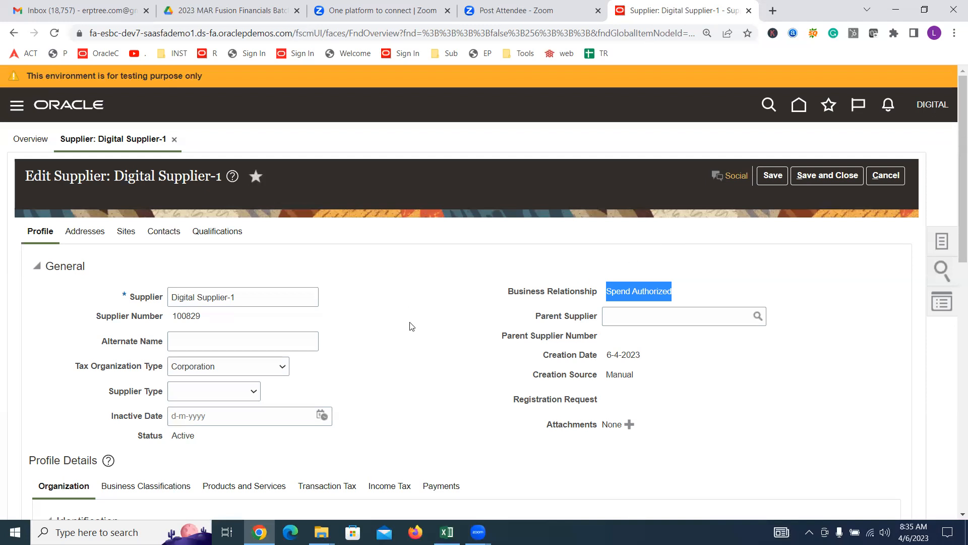
Step: Begin a new address on Digital Supplier-1's Addresses tab
{"action": "left_click", "coordinate": [87, 233]}
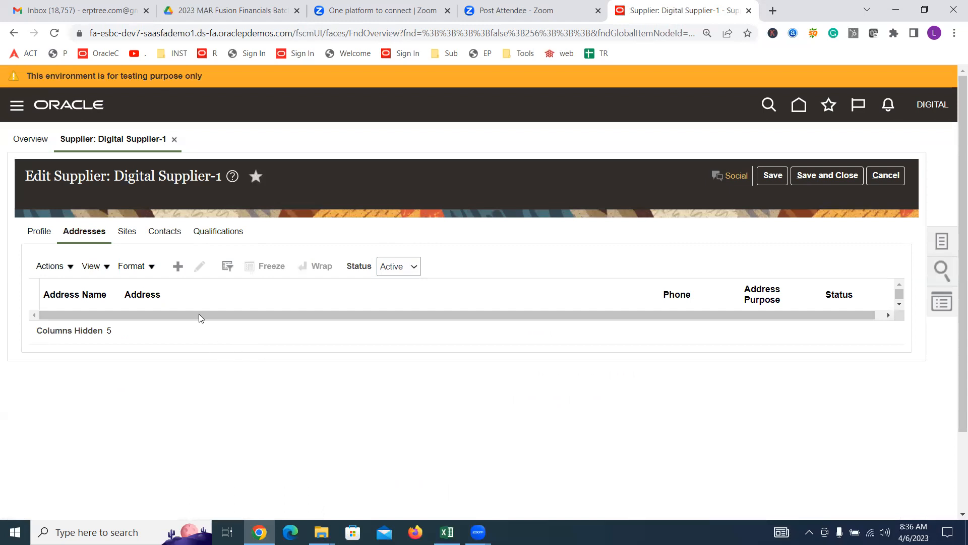
{"action": "left_click", "coordinate": [177, 270]}
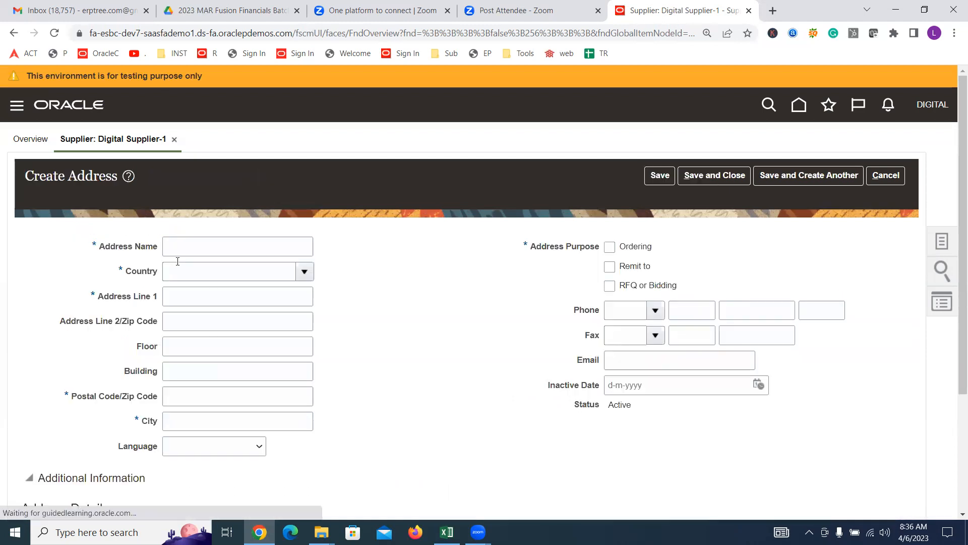
Step: Name the address 'Digital Address' and set its country to United States
{"action": "left_click", "coordinate": [182, 251]}
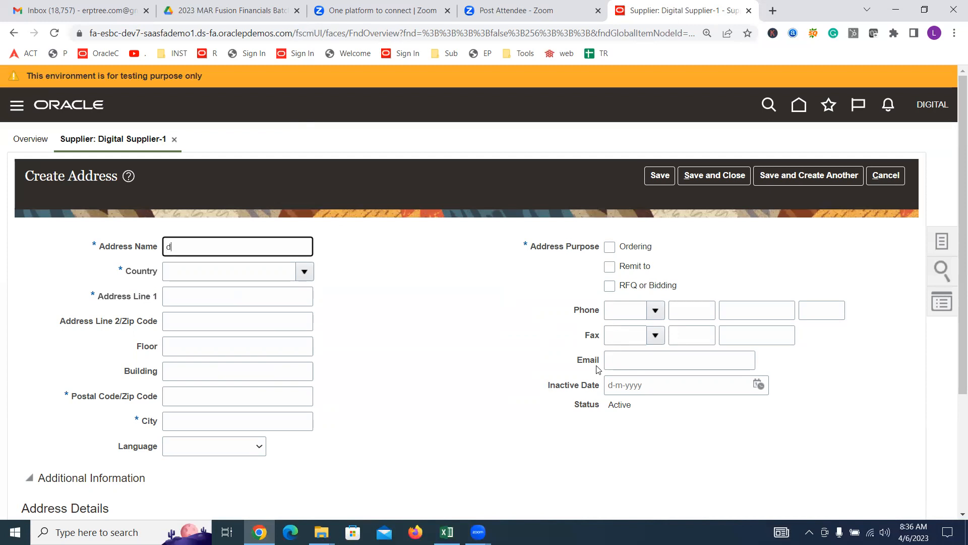
{"action": "type", "text": "Digital Address"}
{"action": "key", "text": "Tab"}
{"action": "type", "text": "united"}
{"action": "key", "text": "Tab"}
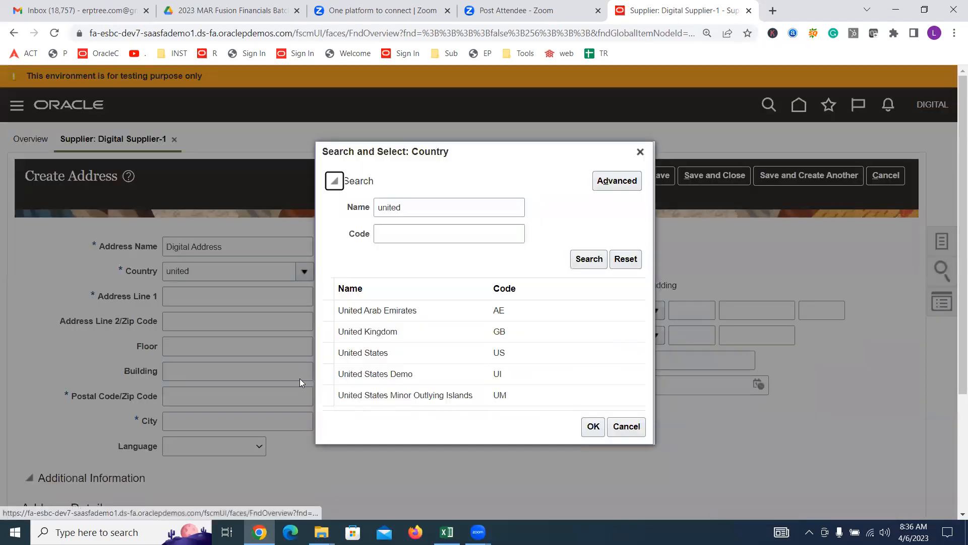
{"action": "left_click", "coordinate": [370, 354]}
{"action": "left_click", "coordinate": [593, 426]}
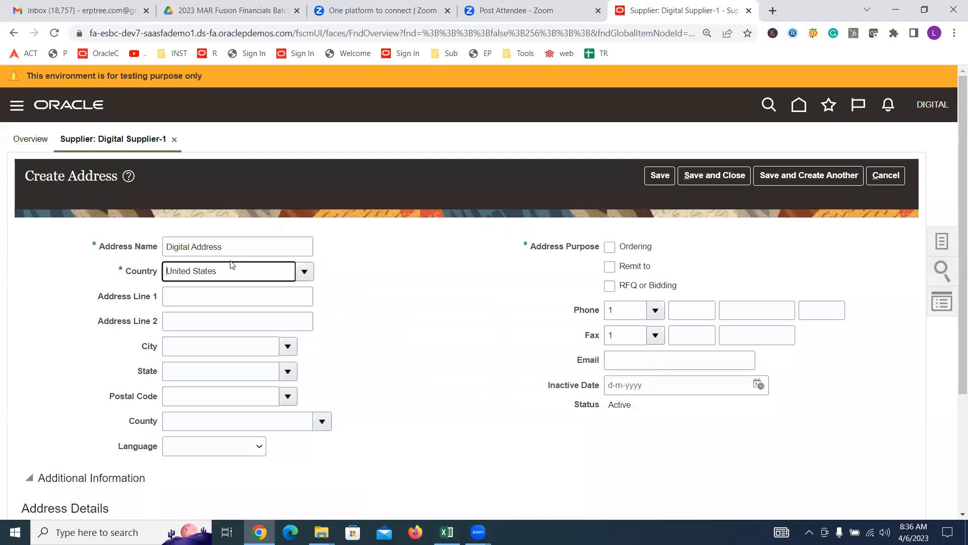
{"action": "left_click", "coordinate": [285, 395]}
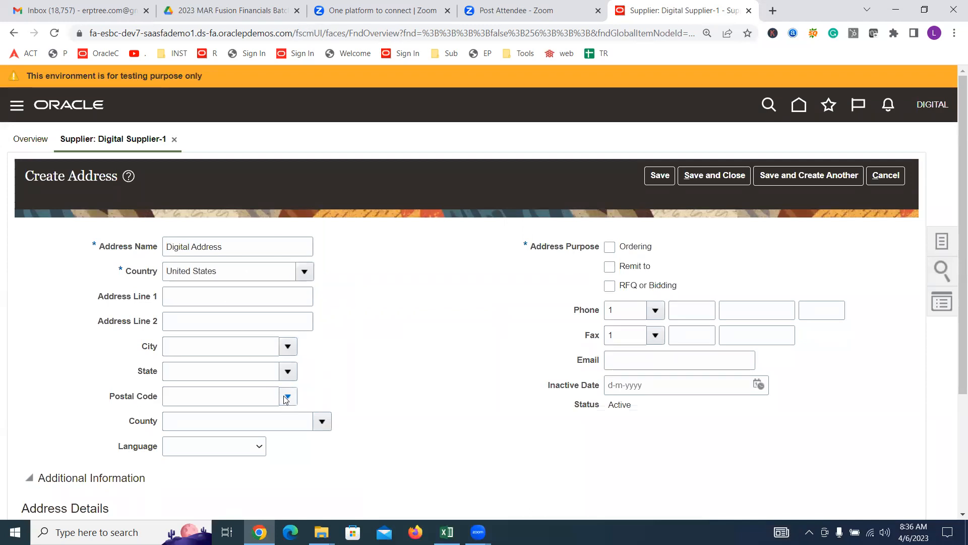
Step: Pick postal code 00544 (Holtsville, New York) and enter address line 'Digital NY Address'
{"action": "left_click", "coordinate": [243, 267]}
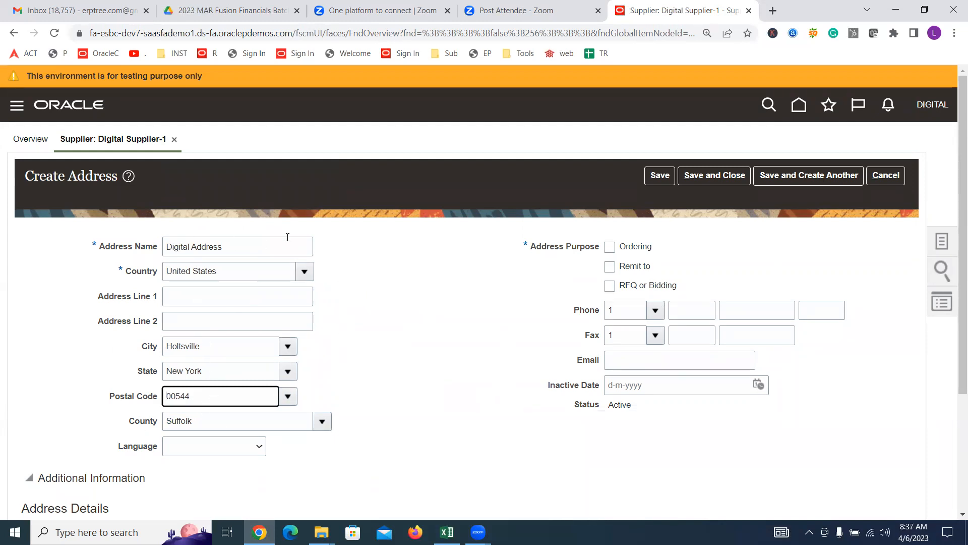
{"action": "left_click", "coordinate": [285, 297]}
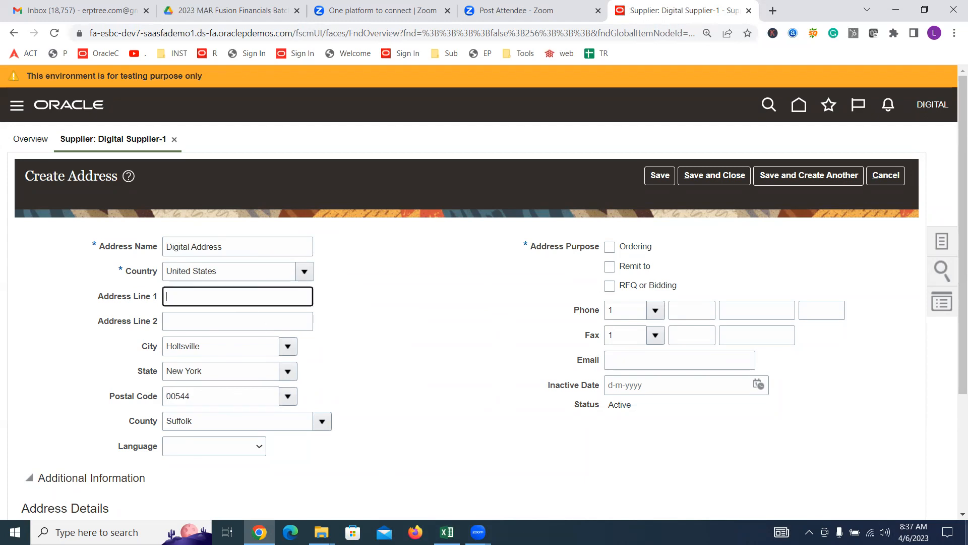
{"action": "type", "text": "d"}
{"action": "type", "text": "Digital"}
{"action": "type", "text": " NY S"}
{"action": "key", "text": "BackSpace"}
{"action": "type", "text": "Address"}
{"action": "left_click", "coordinate": [367, 318]}
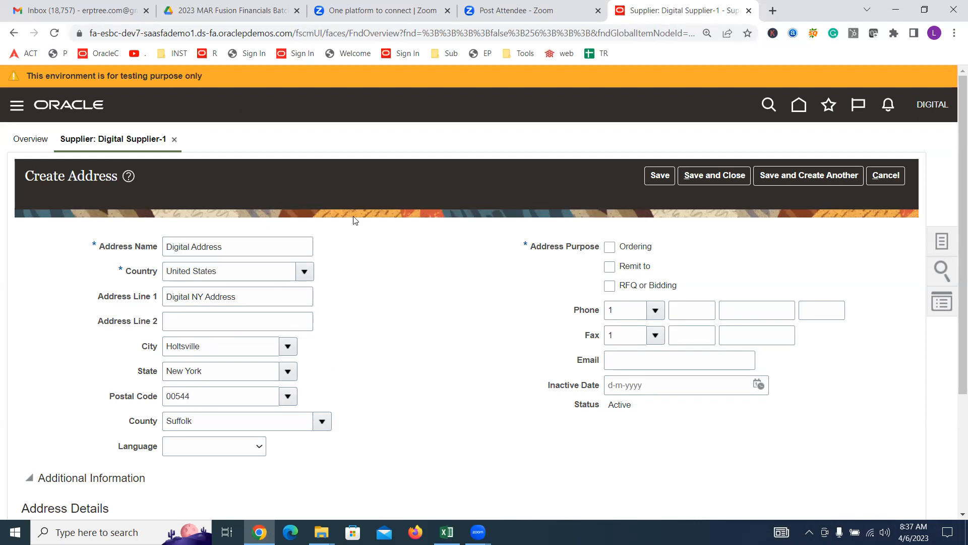
Step: Mark the address for Ordering and Remit to, and save it
{"action": "left_click", "coordinate": [610, 248]}
{"action": "left_click", "coordinate": [609, 270]}
{"action": "left_click", "coordinate": [714, 176]}
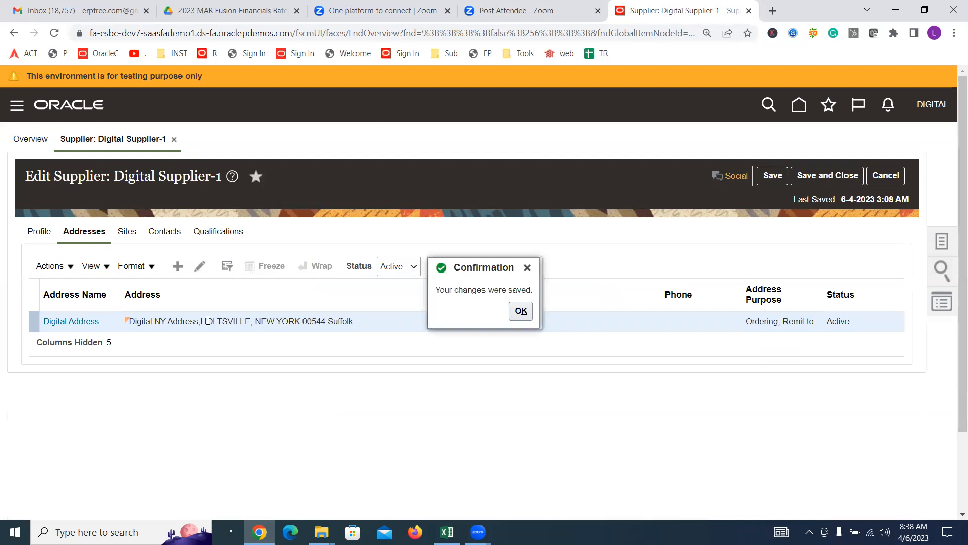
Step: Acknowledge the save, start and cancel a new site, then switch to the Excel checklist
{"action": "left_click", "coordinate": [523, 312]}
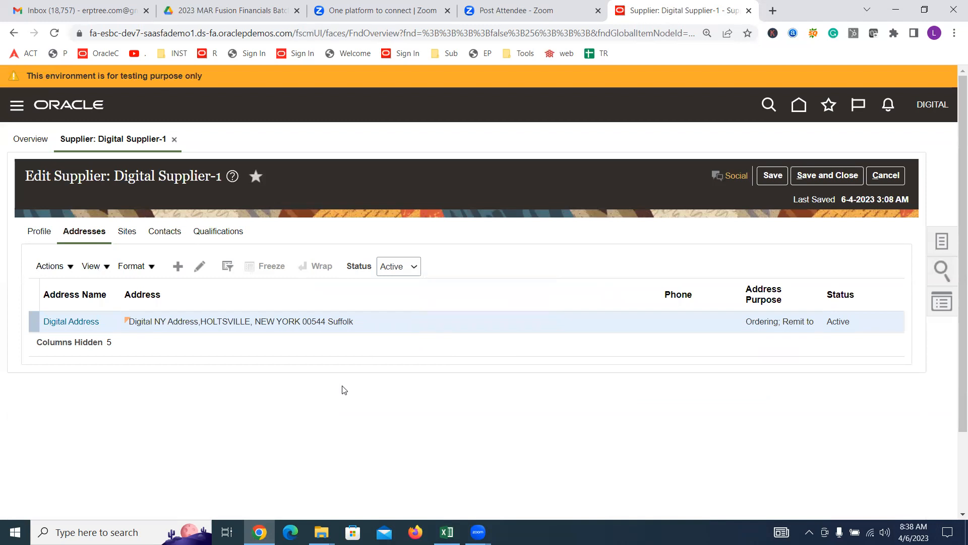
{"action": "left_click", "coordinate": [128, 232]}
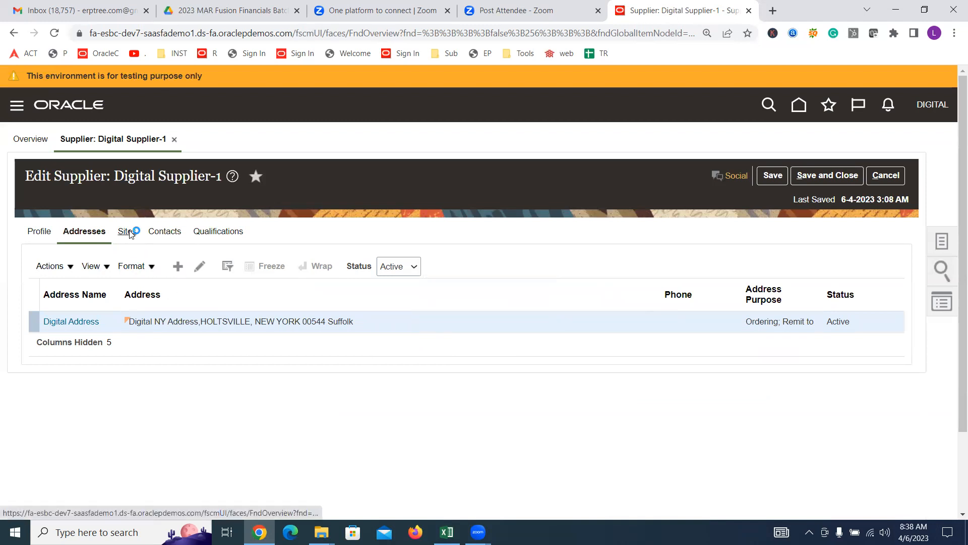
{"action": "left_click", "coordinate": [177, 265]}
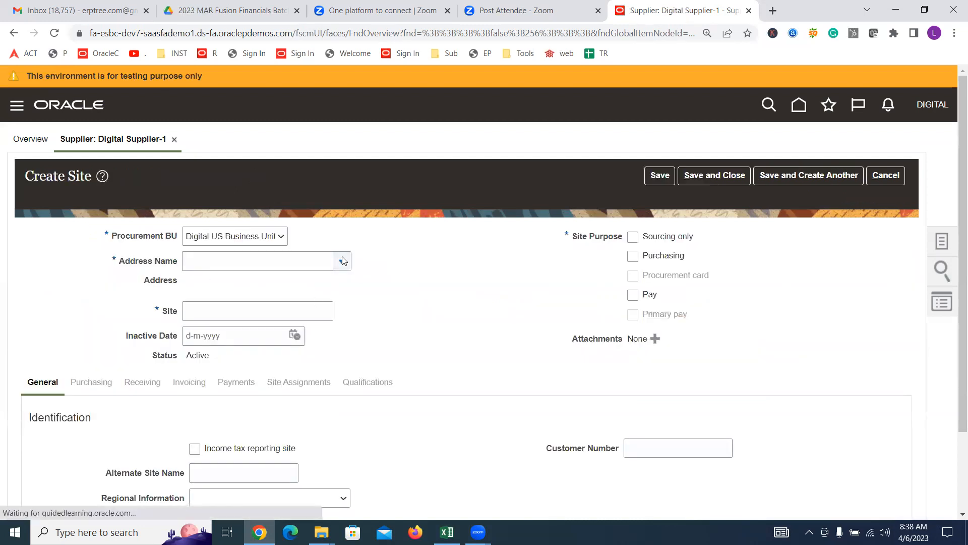
{"action": "left_click", "coordinate": [888, 176]}
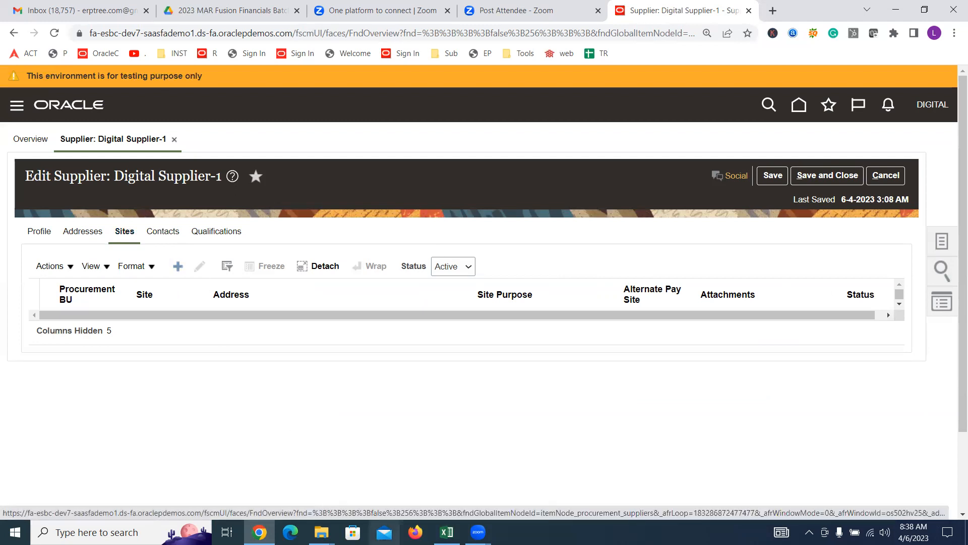
{"action": "left_click", "coordinate": [447, 532]}
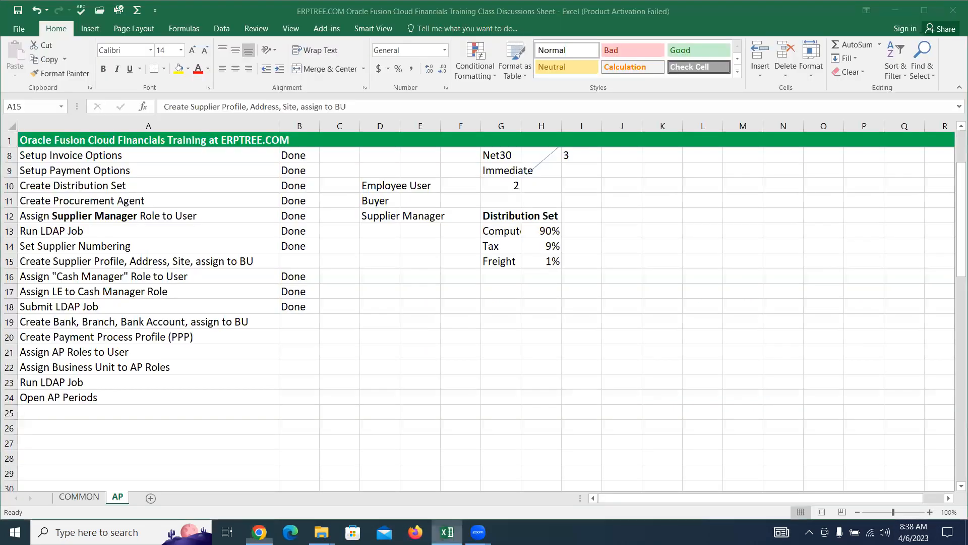
Step: Review roles Employee User, Buyer and Supplier Manager, then revisit the supplier's Profile, Addresses and Sites
{"action": "left_click", "coordinate": [369, 186]}
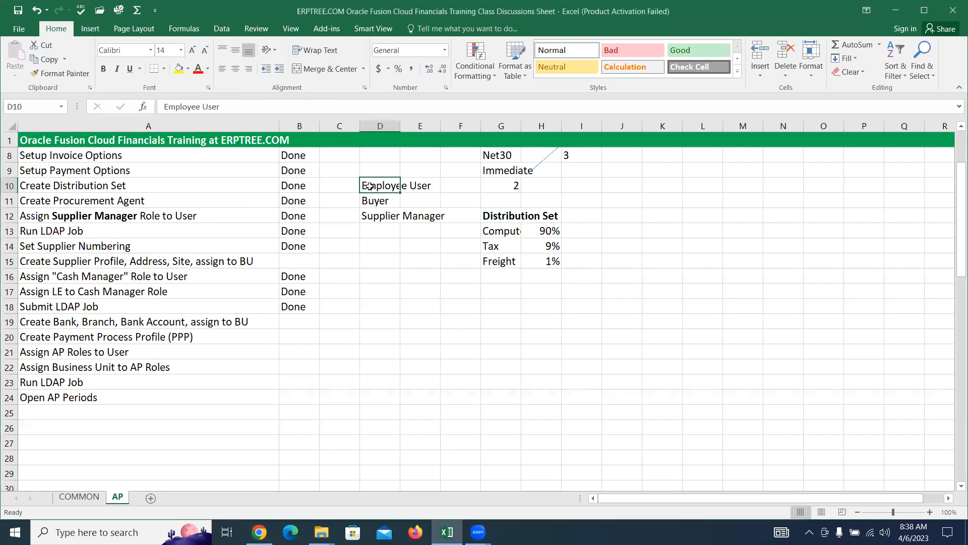
{"action": "left_click", "coordinate": [378, 201]}
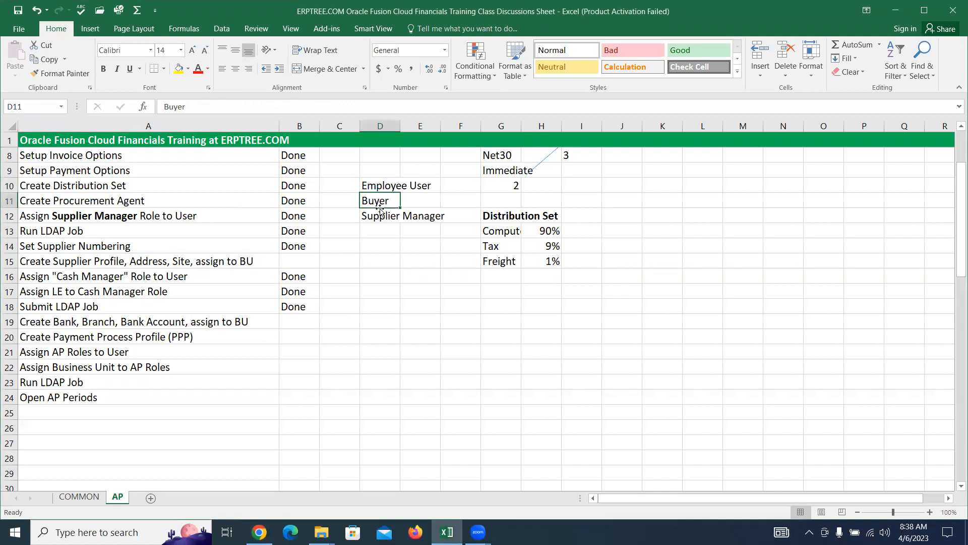
{"action": "left_click", "coordinate": [379, 214]}
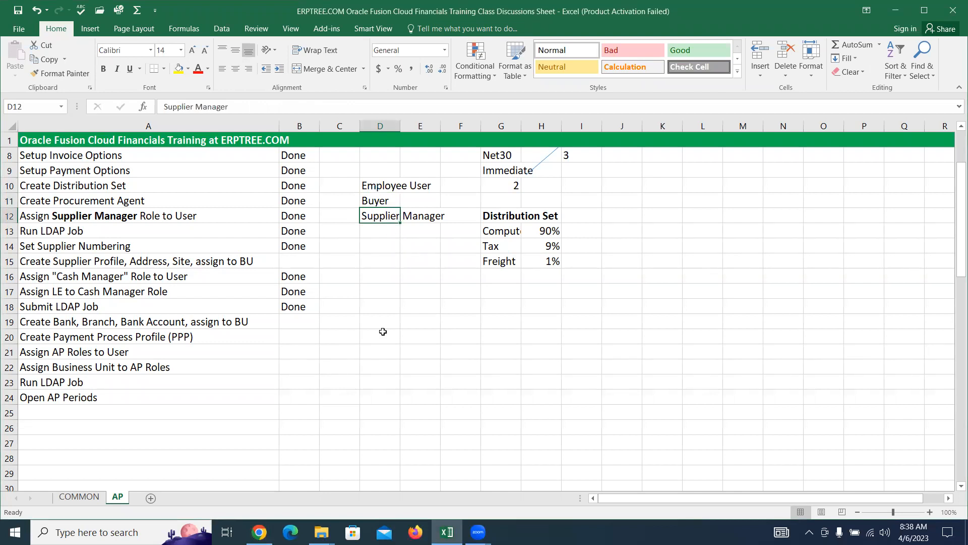
{"action": "left_click", "coordinate": [259, 532]}
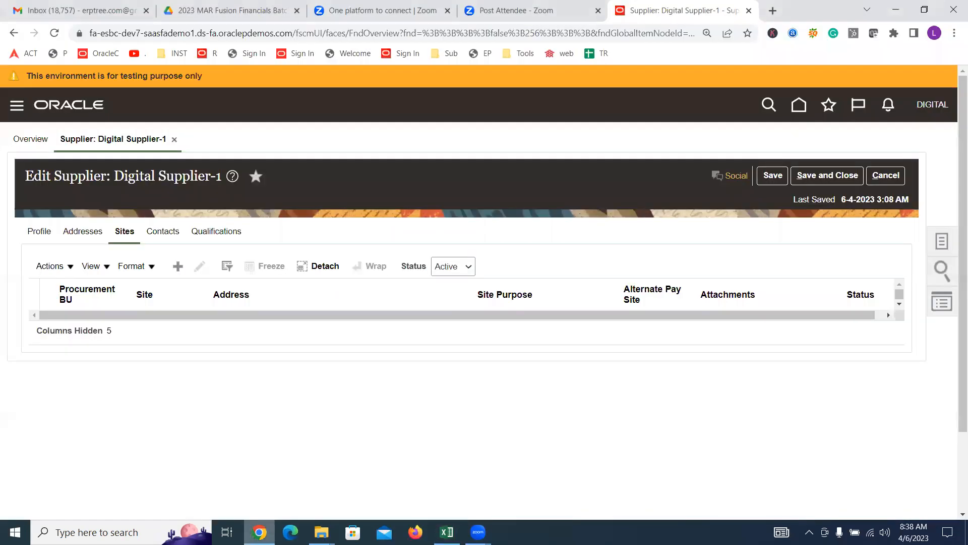
{"action": "left_click", "coordinate": [36, 230]}
{"action": "left_click", "coordinate": [78, 231]}
{"action": "left_click", "coordinate": [132, 233]}
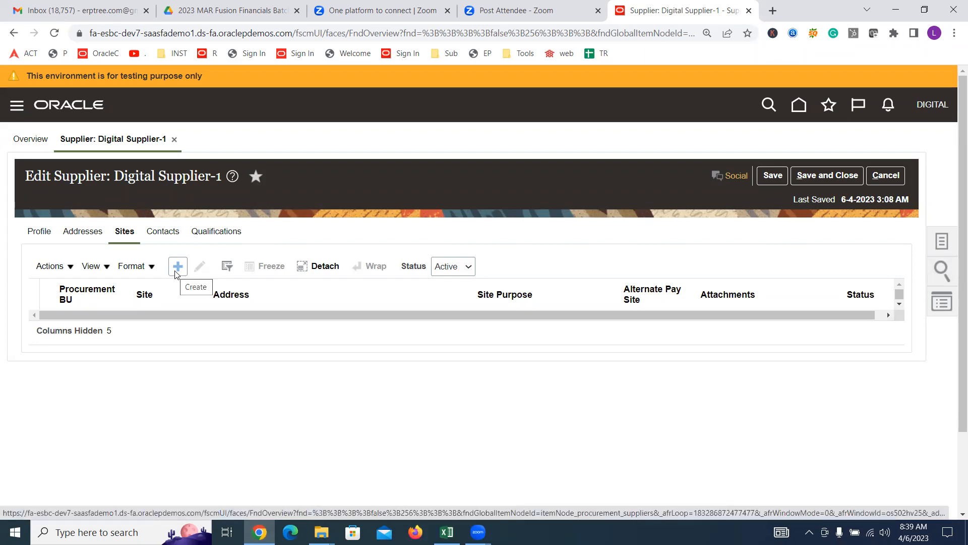
Step: Recheck the Buyer and Supplier Manager roles in Excel and return to the Oracle supplier page
{"action": "left_click", "coordinate": [447, 532]}
{"action": "left_click", "coordinate": [372, 201]}
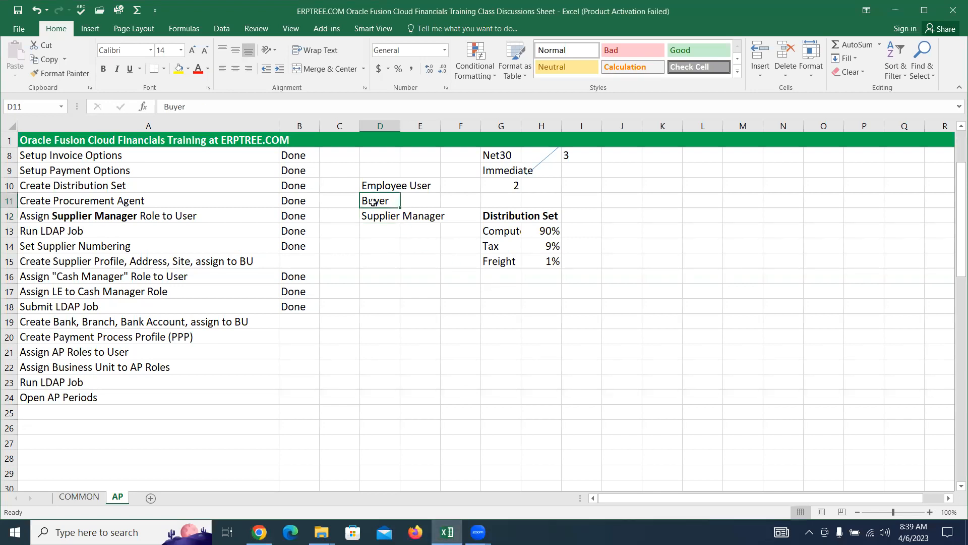
{"action": "left_click", "coordinate": [379, 215]}
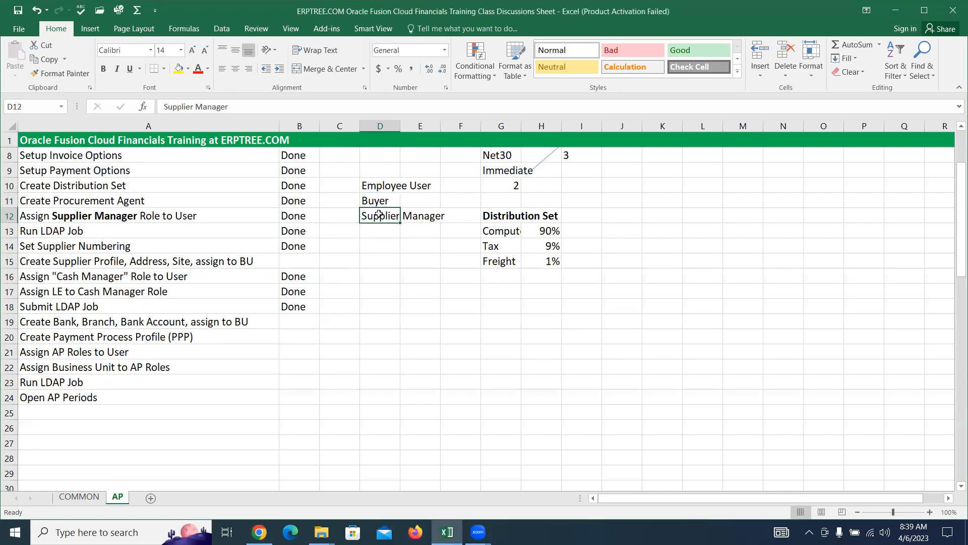
{"action": "left_click", "coordinate": [260, 532]}
{"action": "left_click", "coordinate": [259, 531]}
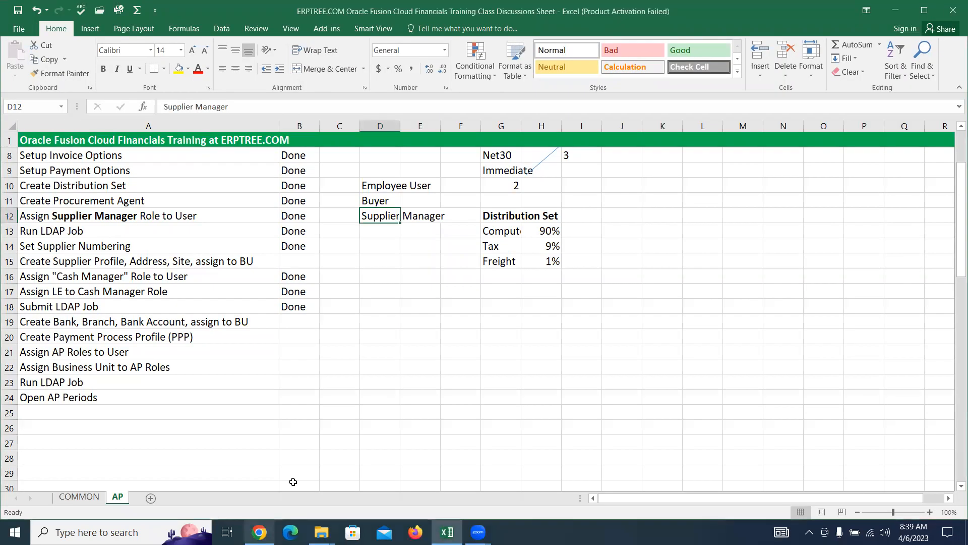
{"action": "left_click", "coordinate": [378, 196]}
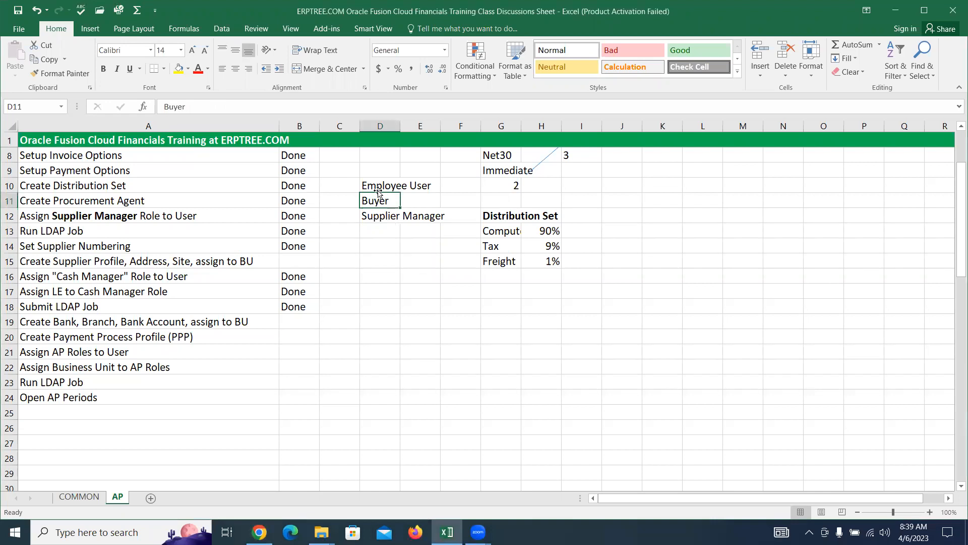
{"action": "left_click", "coordinate": [259, 532]}
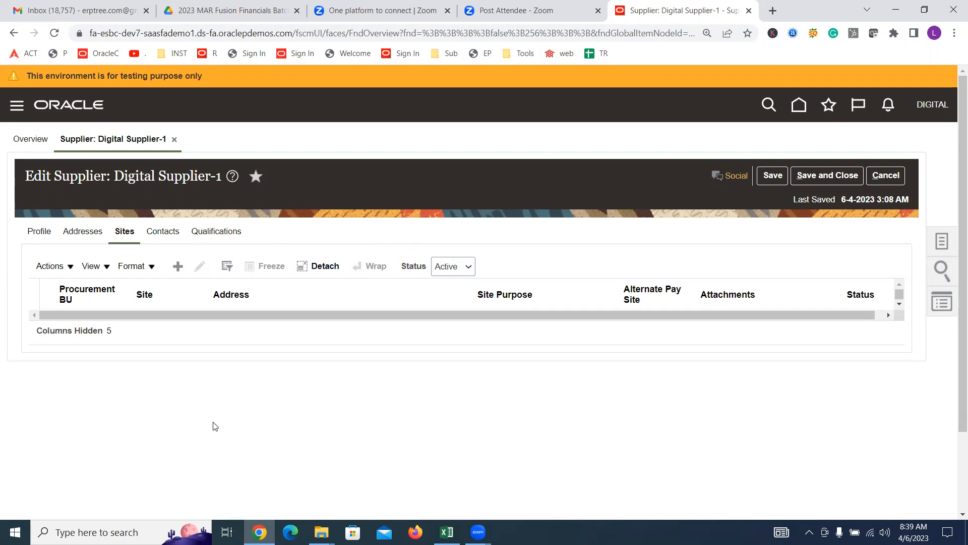
Step: Highlight the three role names in the Excel checklist and return to Oracle
{"action": "left_click", "coordinate": [447, 531]}
{"action": "left_click_drag", "start_coordinate": [364, 187], "coordinate": [445, 218]}
{"action": "left_click", "coordinate": [259, 532]}
Step: Start a new supplier site based on Digital Address
{"action": "left_click", "coordinate": [178, 266]}
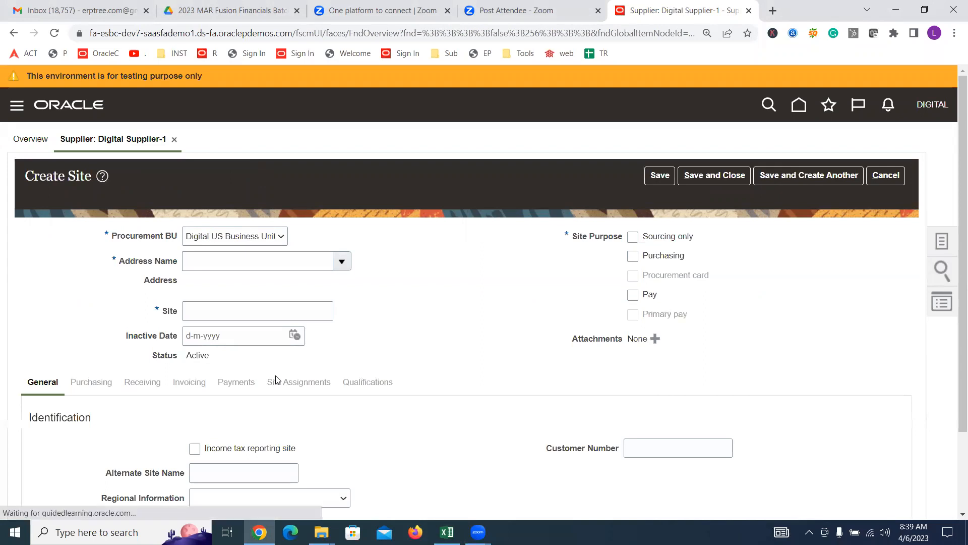
{"action": "left_click", "coordinate": [342, 260]}
{"action": "left_click", "coordinate": [267, 283]}
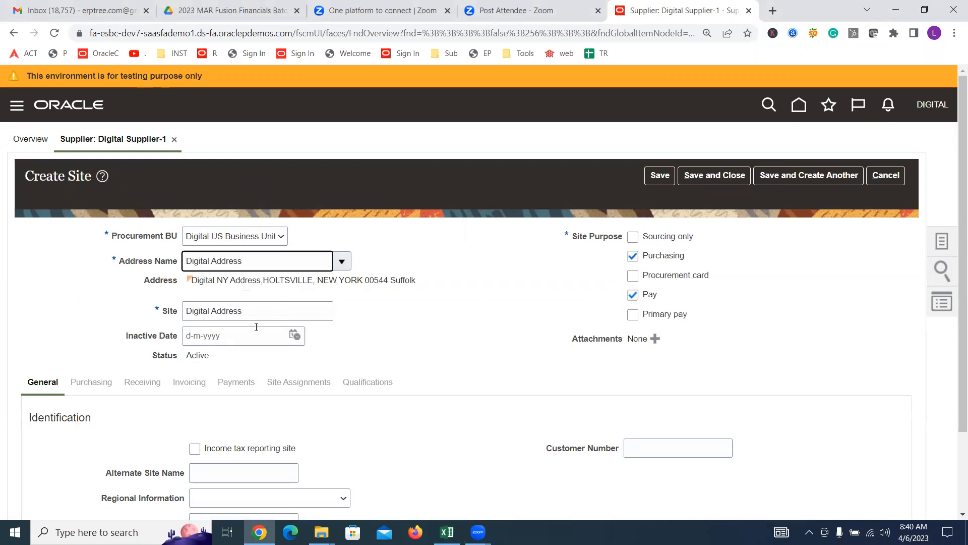
Step: Rename the site to 'NY' and save it
{"action": "left_click_drag", "start_coordinate": [252, 313], "coordinate": [217, 313]}
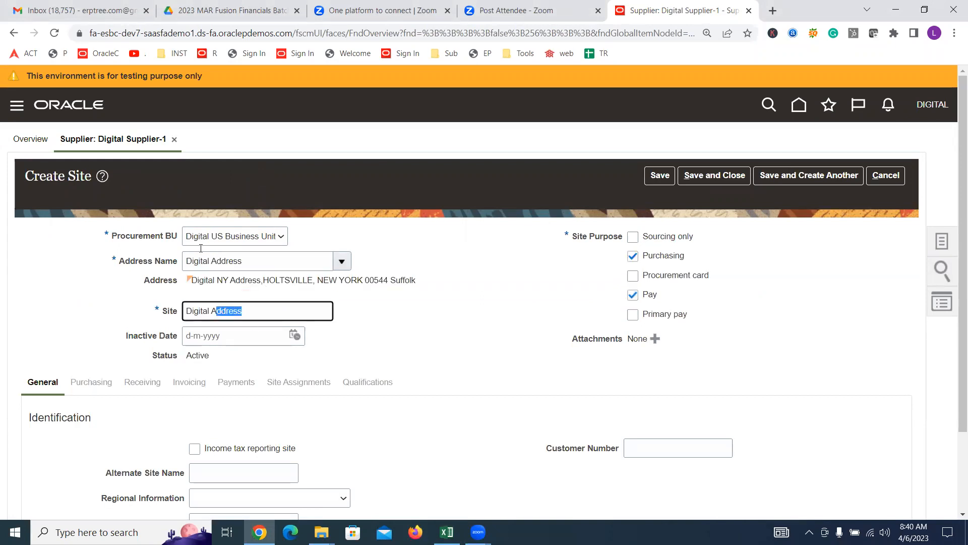
{"action": "left_click", "coordinate": [255, 313]}
{"action": "left_click_drag", "start_coordinate": [260, 311], "coordinate": [210, 311]}
{"action": "key", "text": "BackSpace"}
{"action": "key", "text": "BackSpace"}
{"action": "key", "text": "BackSpace"}
{"action": "key", "text": "BackSpace"}
{"action": "key", "text": "BackSpace"}
{"action": "key", "text": "BackSpace"}
{"action": "key", "text": "BackSpace"}
{"action": "key", "text": "BackSpace"}
{"action": "key", "text": "BackSpace"}
{"action": "type", "text": "n"}
{"action": "key", "text": "BackSpace"}
{"action": "type", "text": "NY"}
{"action": "left_click", "coordinate": [396, 326]}
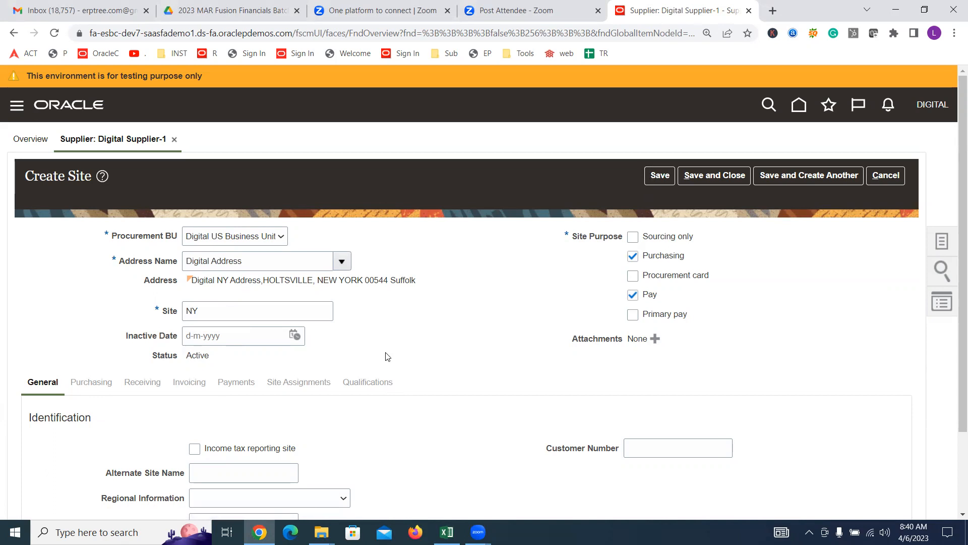
{"action": "left_click", "coordinate": [659, 176]}
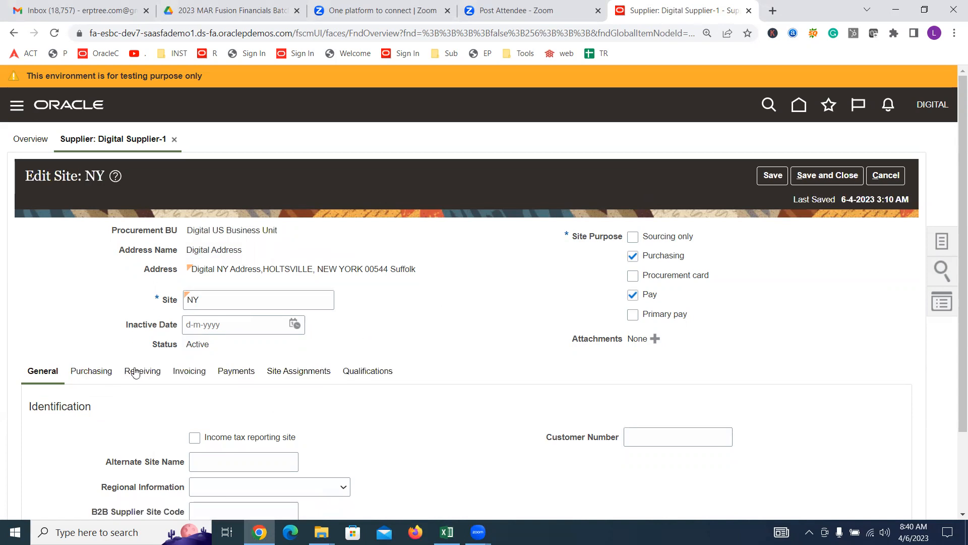
Step: Set the NY site's invoice currency and payment currency to US Dollar
{"action": "triple_click", "coordinate": [228, 251]}
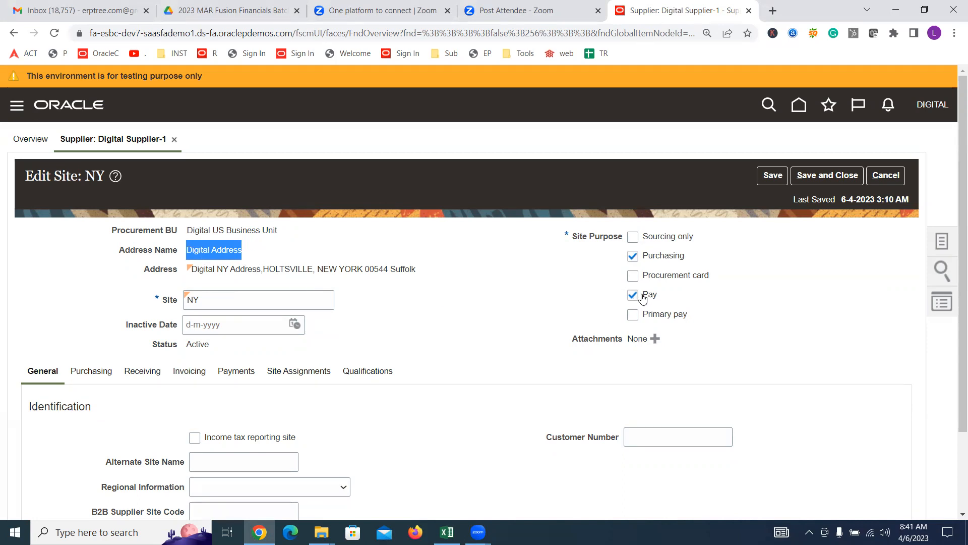
{"action": "left_click", "coordinate": [189, 371]}
{"action": "left_click", "coordinate": [229, 300]}
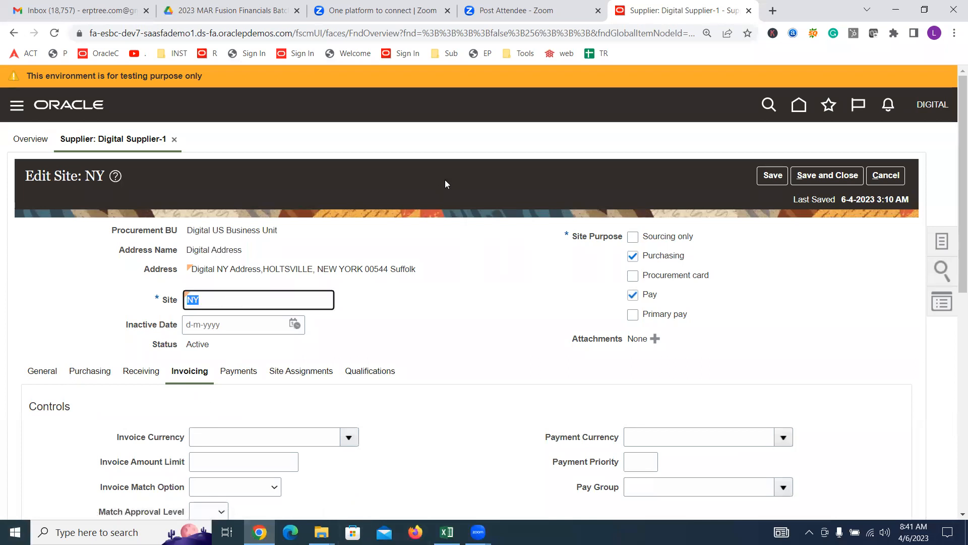
{"action": "scroll", "coordinate": [325, 286], "scroll_direction": "down", "scroll_amount": 4}
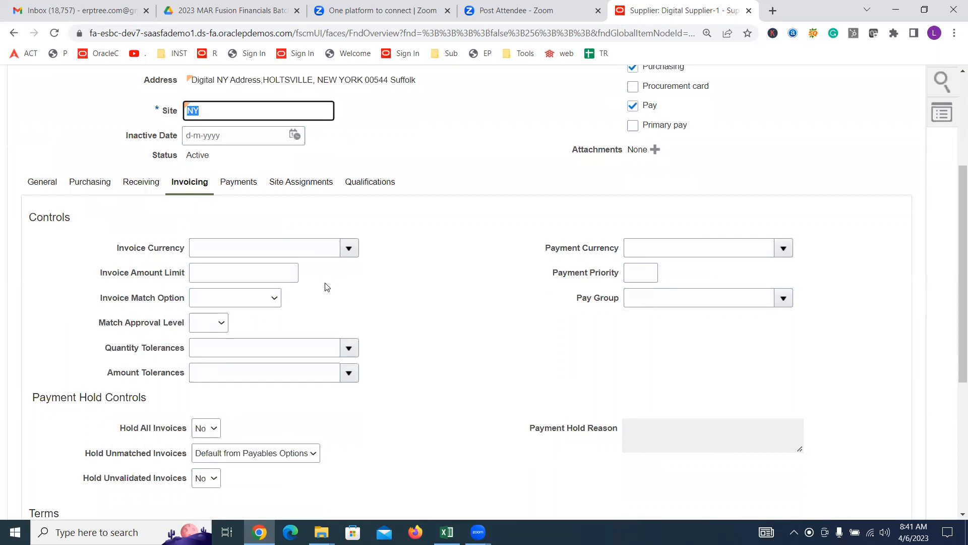
{"action": "left_click", "coordinate": [349, 248]}
{"action": "left_click", "coordinate": [279, 292]}
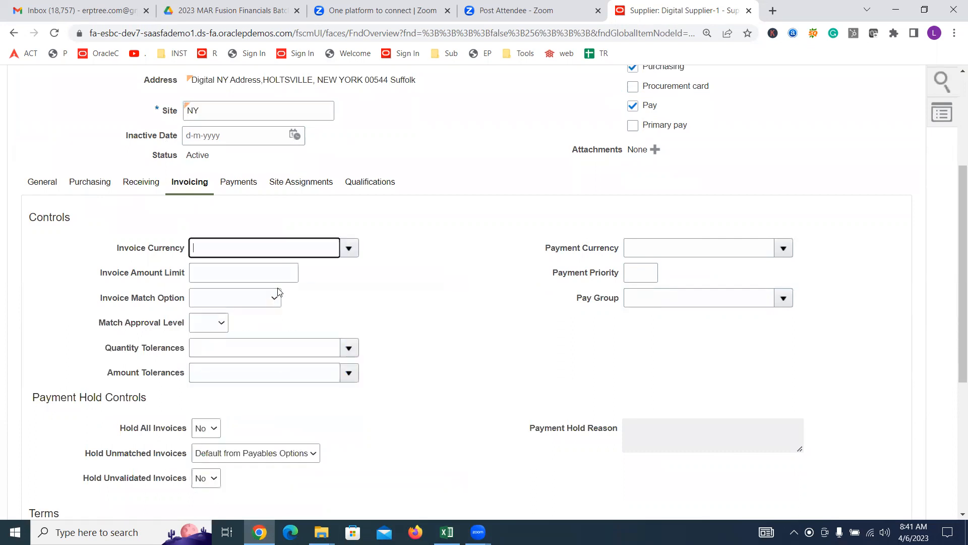
{"action": "left_click", "coordinate": [787, 250]}
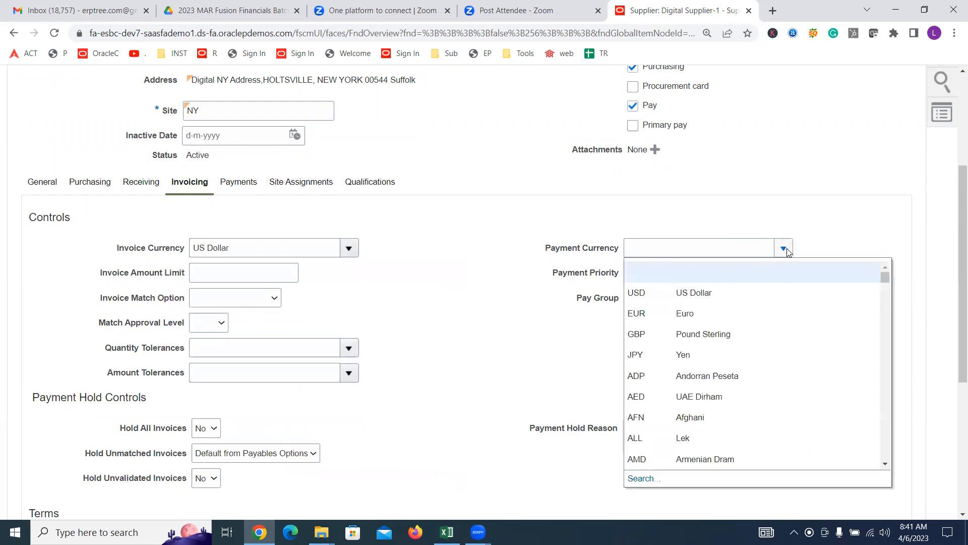
{"action": "left_click", "coordinate": [686, 292]}
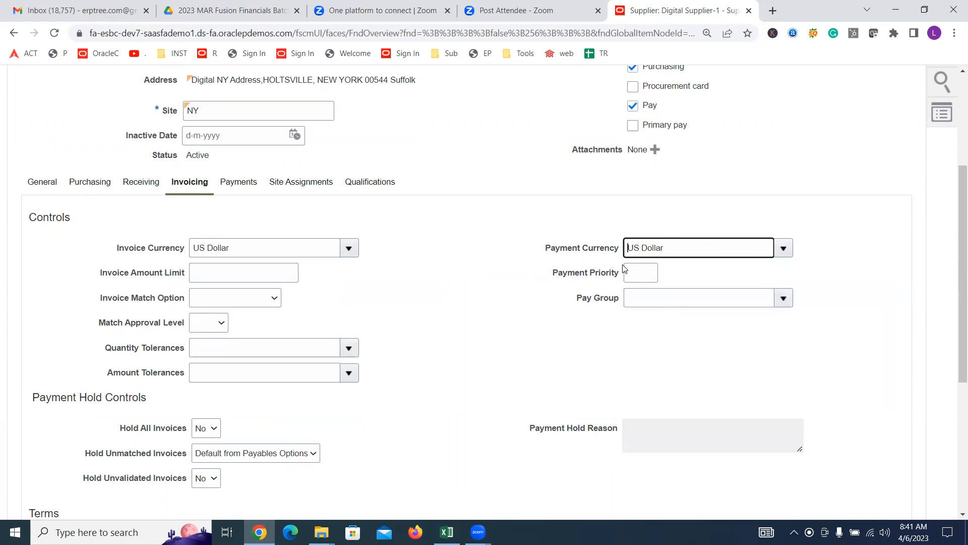
{"action": "scroll", "coordinate": [538, 276], "scroll_direction": "up", "scroll_amount": 2}
{"action": "left_click", "coordinate": [214, 173]}
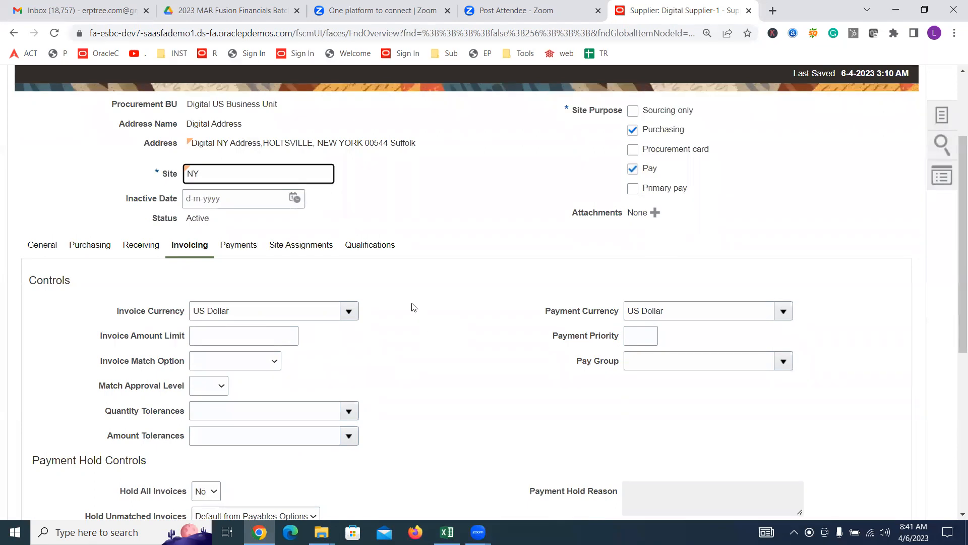
{"action": "left_click", "coordinate": [229, 247]}
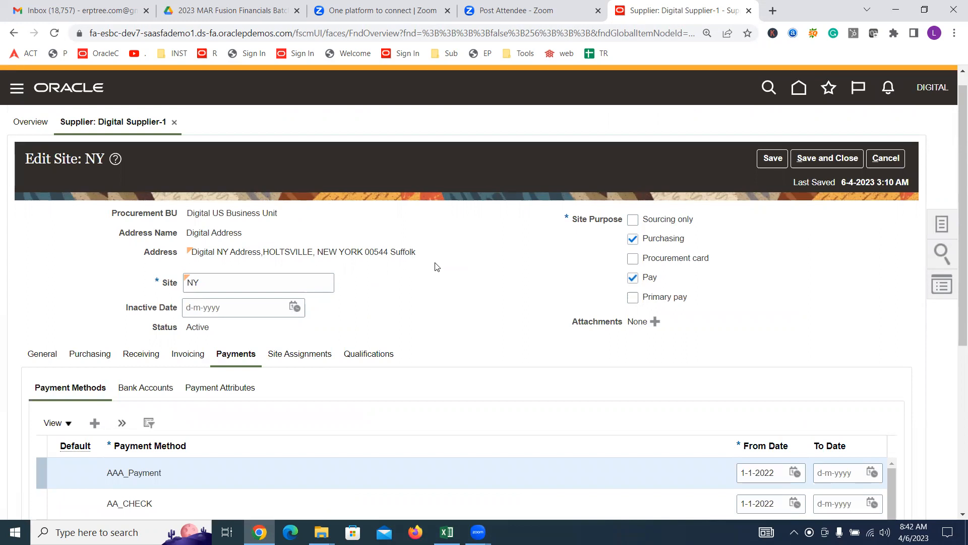
Step: Find the Check payment method in the Payment Methods table and make it the default
{"action": "scroll", "coordinate": [419, 272], "scroll_direction": "down", "scroll_amount": 4}
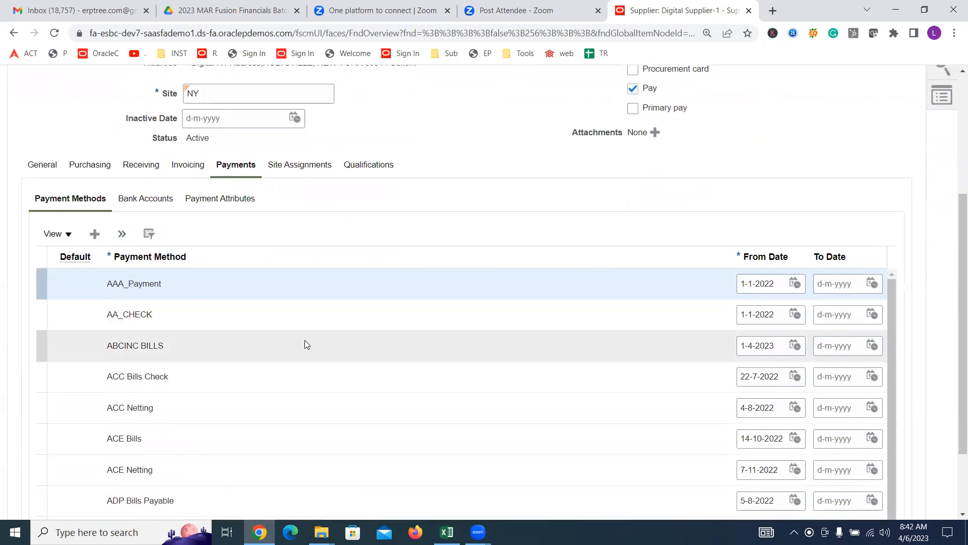
{"action": "scroll", "coordinate": [305, 340], "scroll_direction": "down", "scroll_amount": 2}
{"action": "scroll", "coordinate": [305, 331], "scroll_direction": "down", "scroll_amount": 1}
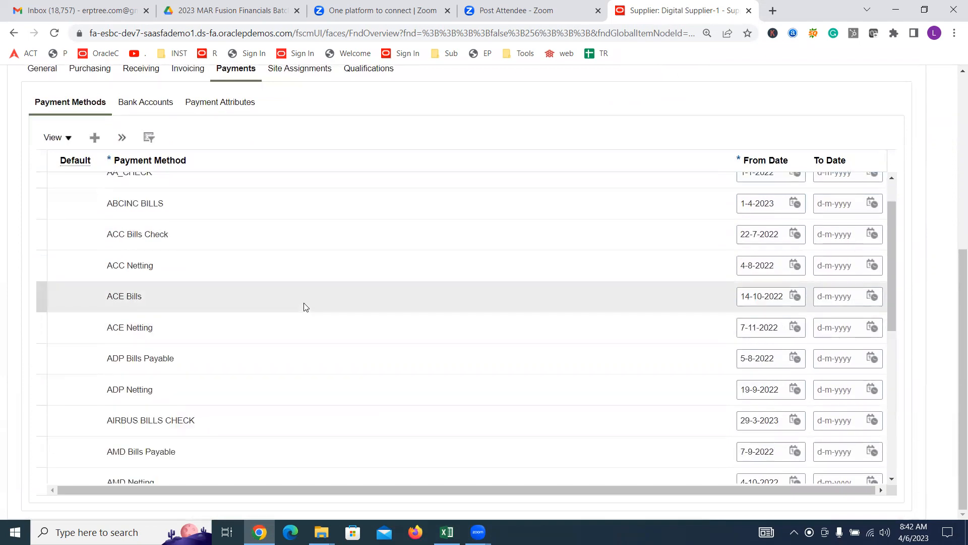
{"action": "scroll", "coordinate": [303, 301], "scroll_direction": "down", "scroll_amount": 3}
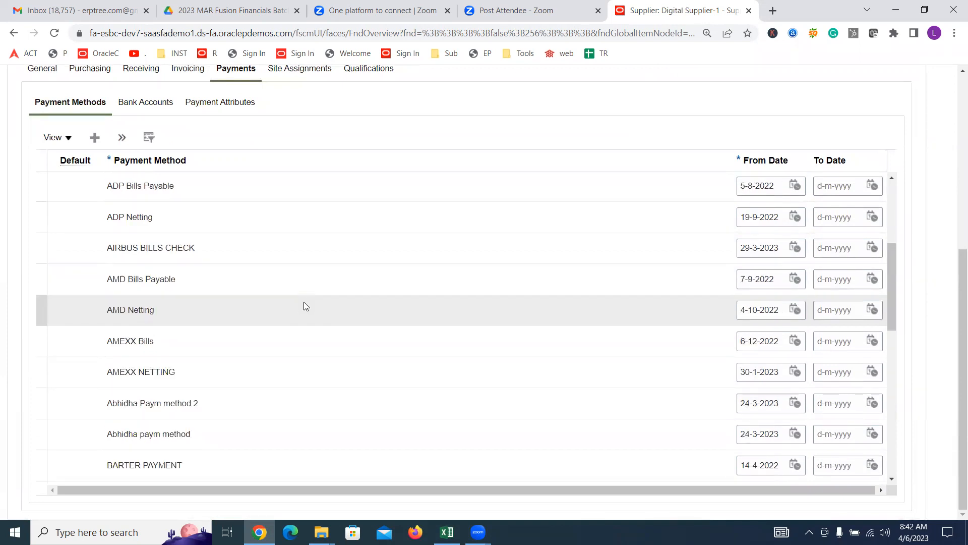
{"action": "scroll", "coordinate": [304, 302], "scroll_direction": "down", "scroll_amount": 2}
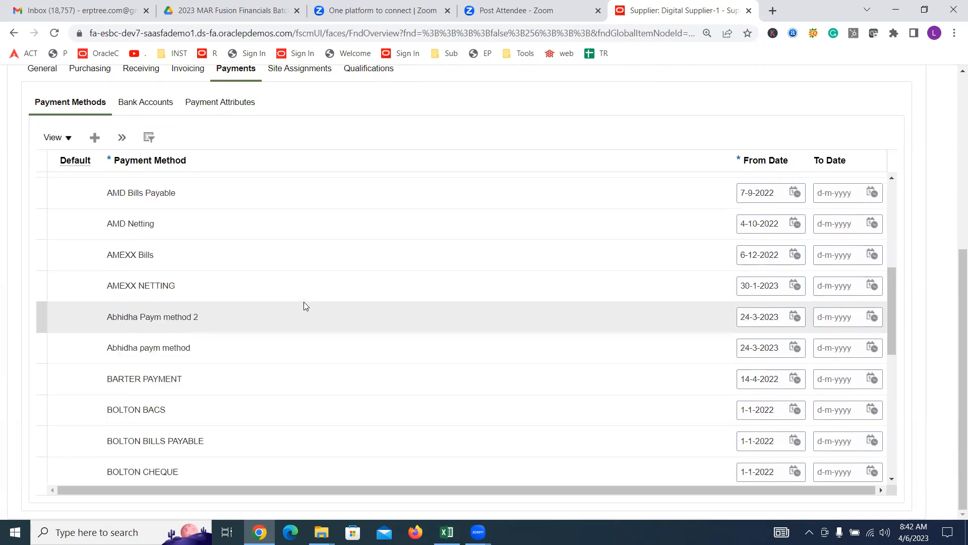
{"action": "scroll", "coordinate": [303, 302], "scroll_direction": "down", "scroll_amount": 3}
{"action": "scroll", "coordinate": [303, 300], "scroll_direction": "down", "scroll_amount": 2}
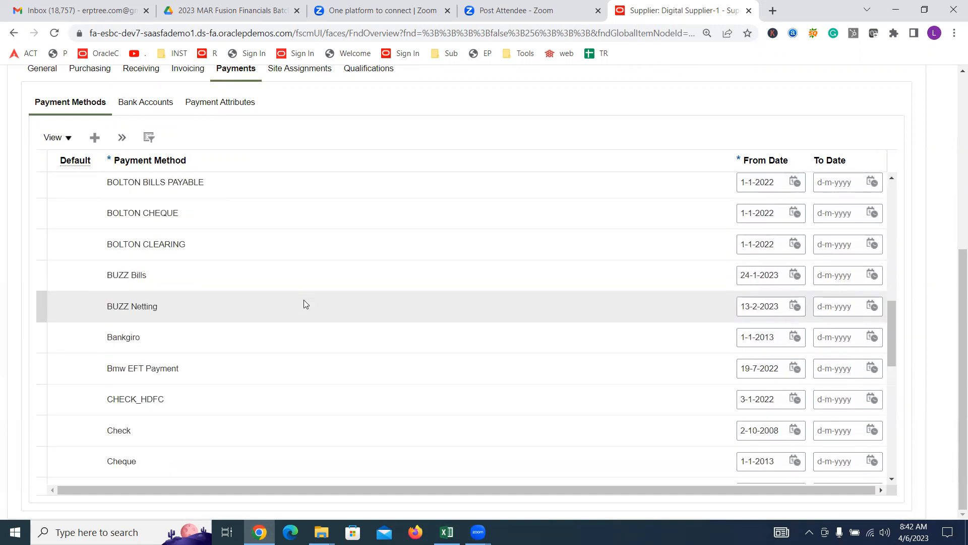
{"action": "scroll", "coordinate": [304, 303], "scroll_direction": "down", "scroll_amount": 3}
{"action": "left_click", "coordinate": [146, 344]}
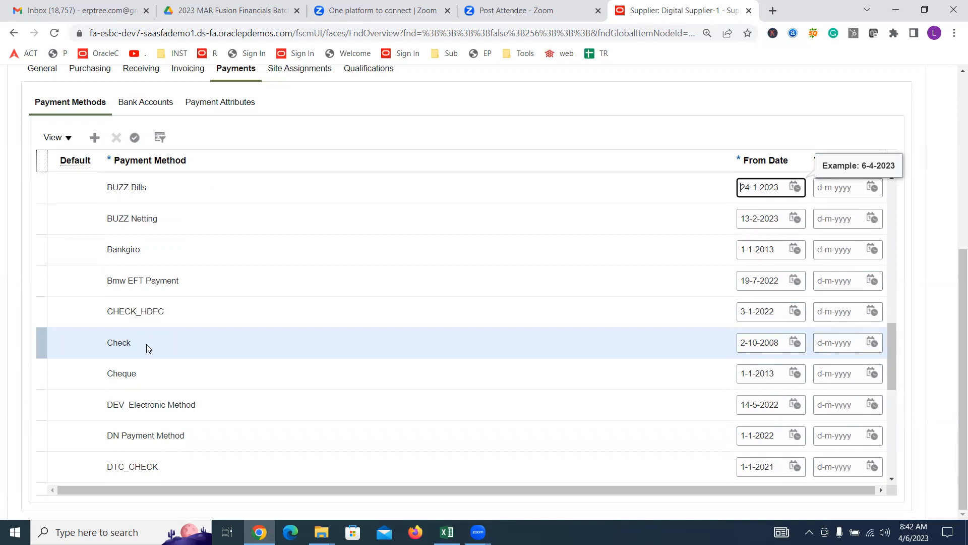
{"action": "left_click", "coordinate": [41, 342]}
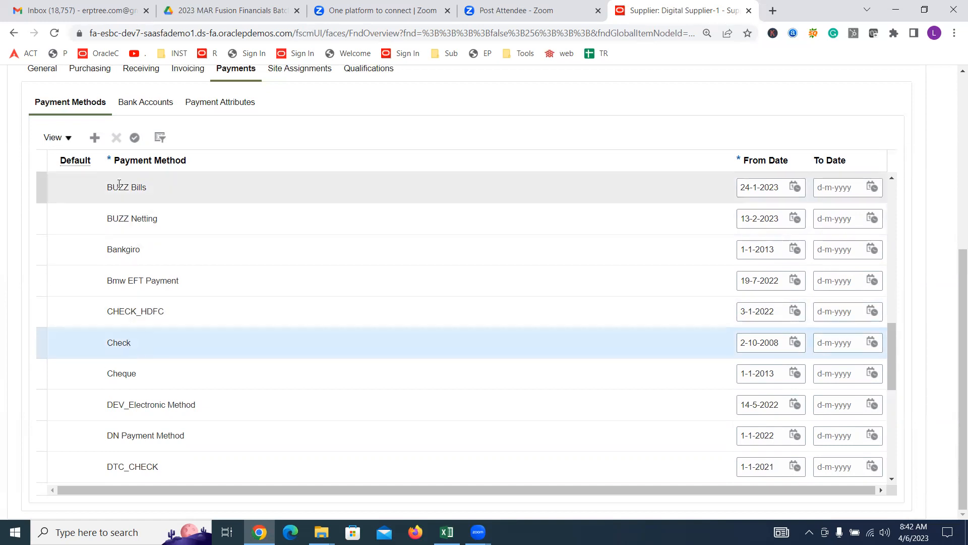
{"action": "left_click", "coordinate": [134, 140]}
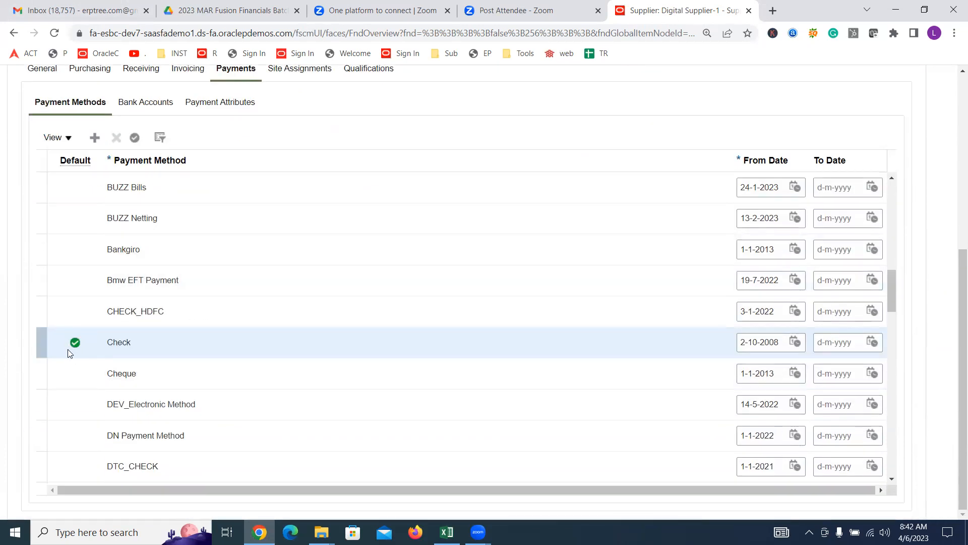
{"action": "left_click", "coordinate": [76, 160]}
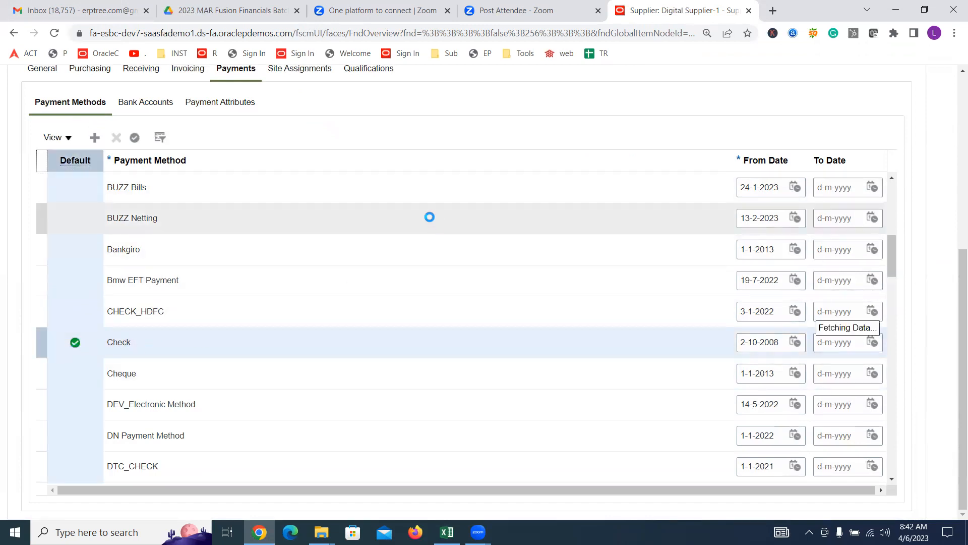
{"action": "scroll", "coordinate": [427, 210], "scroll_direction": "up", "scroll_amount": 10}
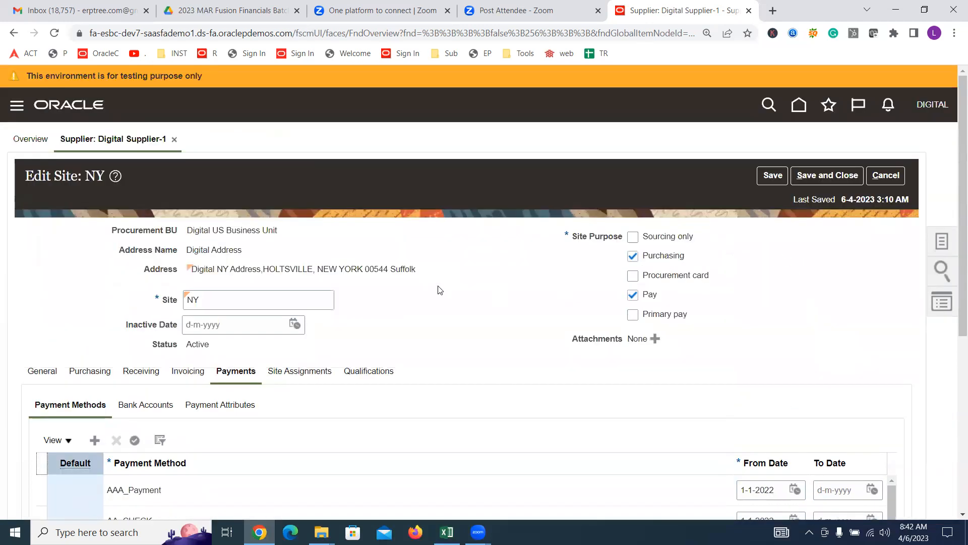
Step: Show the NY site's Site Assignments, consult the Excel checklist, and add a blank assignment row
{"action": "double_click", "coordinate": [213, 298]}
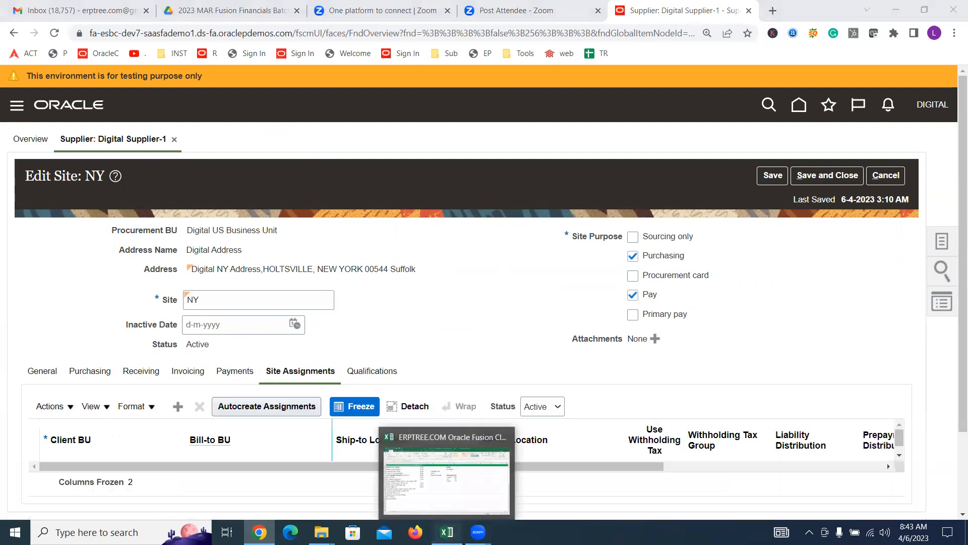
{"action": "left_click", "coordinate": [446, 532]}
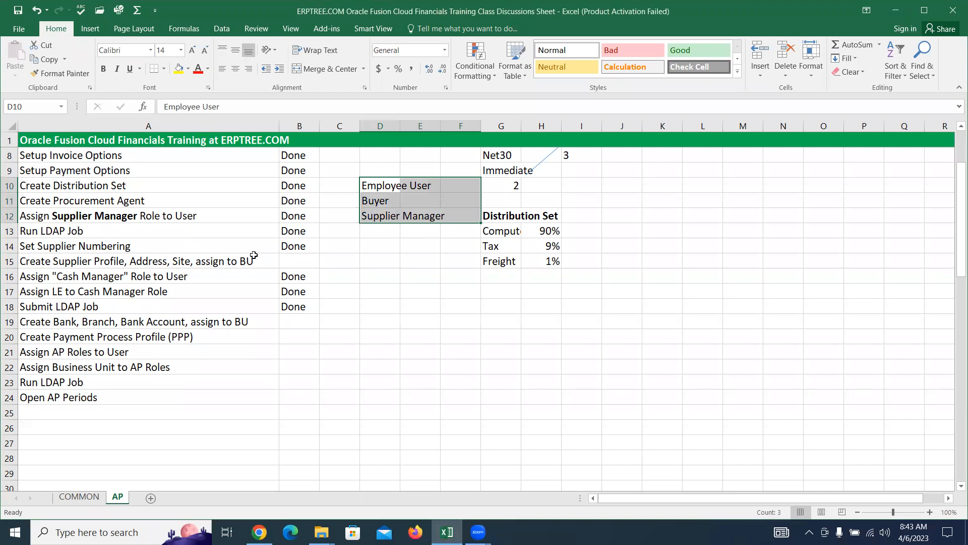
{"action": "left_click", "coordinate": [259, 532]}
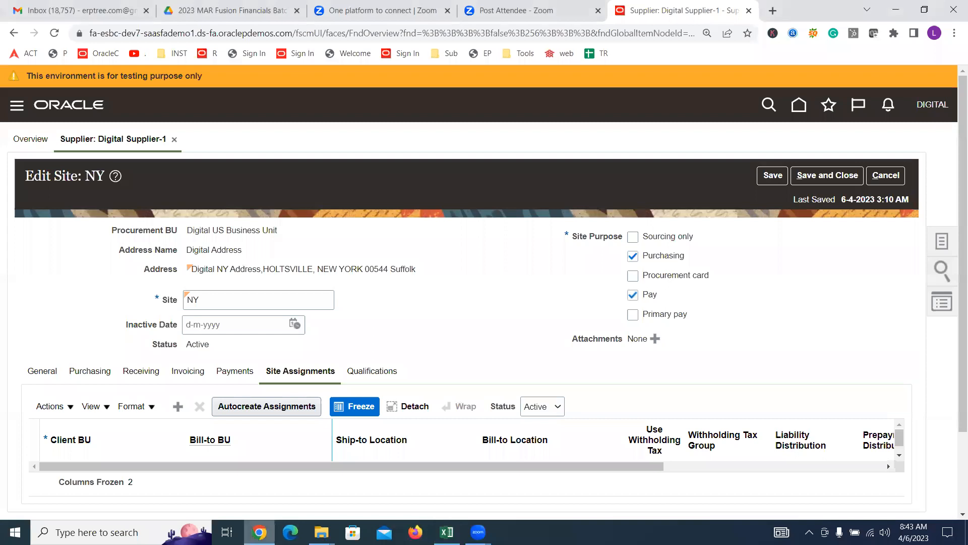
{"action": "scroll", "coordinate": [404, 342], "scroll_direction": "down", "scroll_amount": 2}
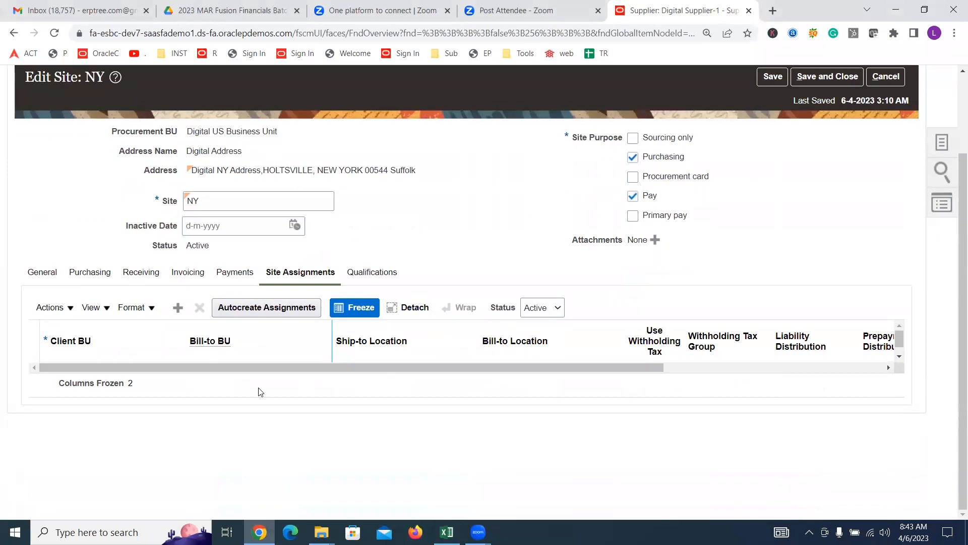
{"action": "left_click", "coordinate": [177, 308]}
{"action": "scroll", "coordinate": [411, 253], "scroll_direction": "up", "scroll_amount": 2}
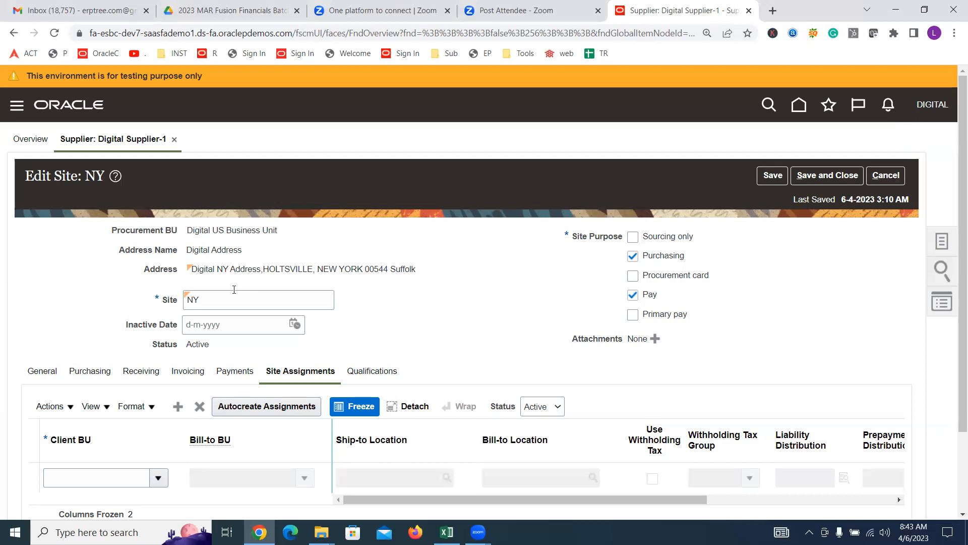
Step: Choose Digital US Business Unit as Client BU, letting Bill-to BU fill in automatically
{"action": "left_click", "coordinate": [154, 481]}
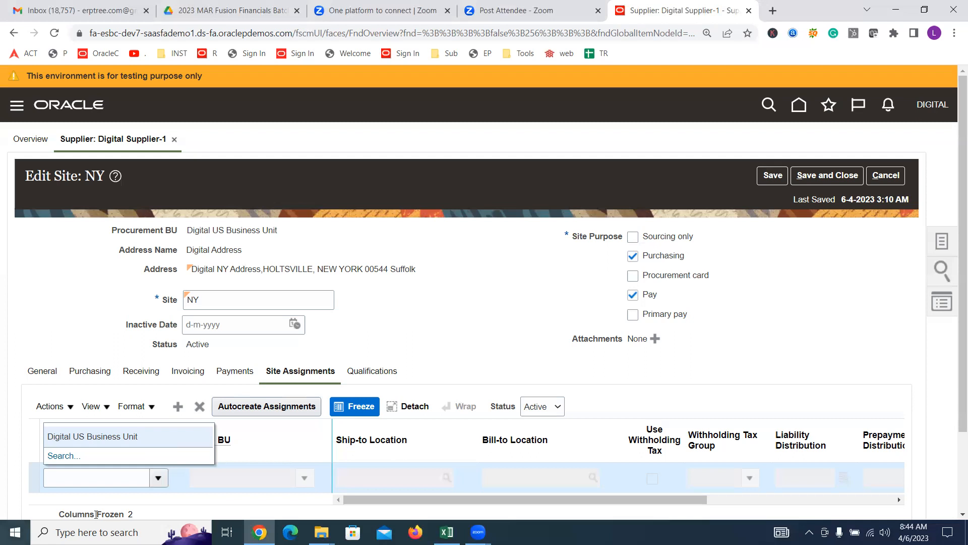
{"action": "left_click", "coordinate": [124, 436]}
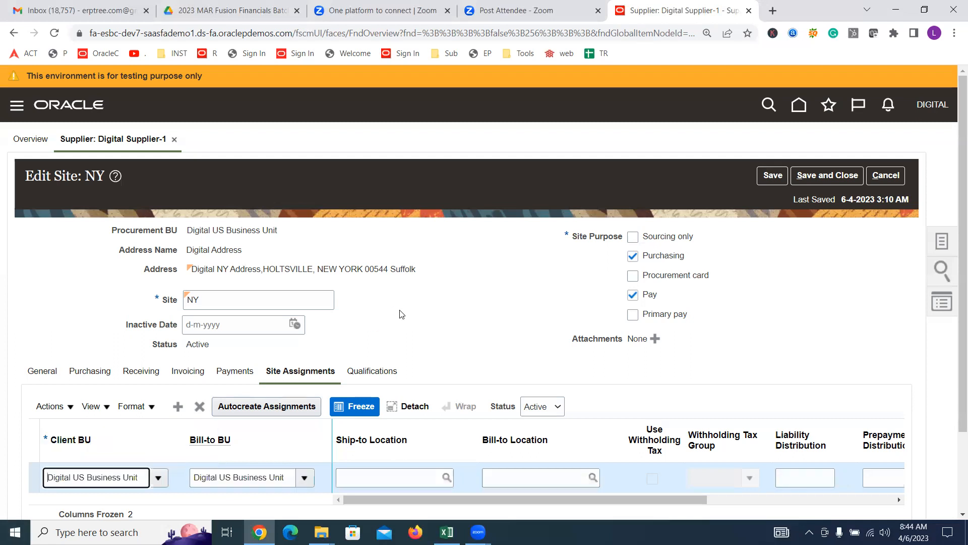
{"action": "scroll", "coordinate": [417, 279], "scroll_direction": "down", "scroll_amount": 2}
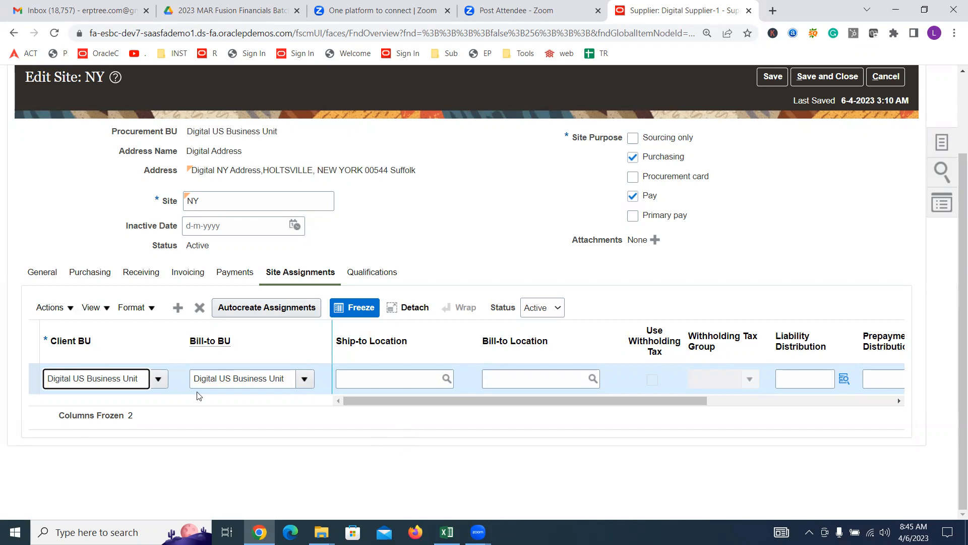
{"action": "double_click", "coordinate": [208, 200]}
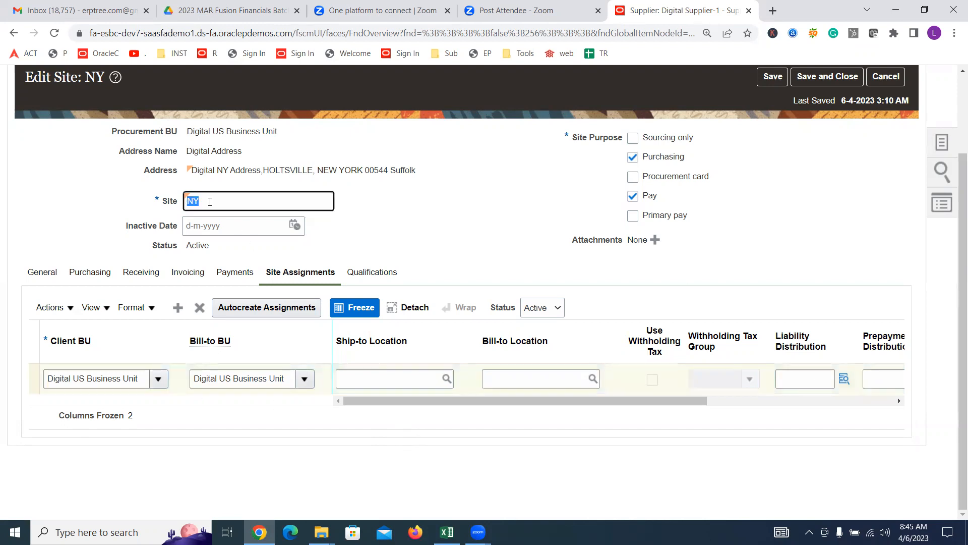
Step: Set the NY site's distribution set to Internet Expense
{"action": "left_click", "coordinate": [399, 401]}
{"action": "left_click_drag", "start_coordinate": [399, 402], "coordinate": [627, 400]}
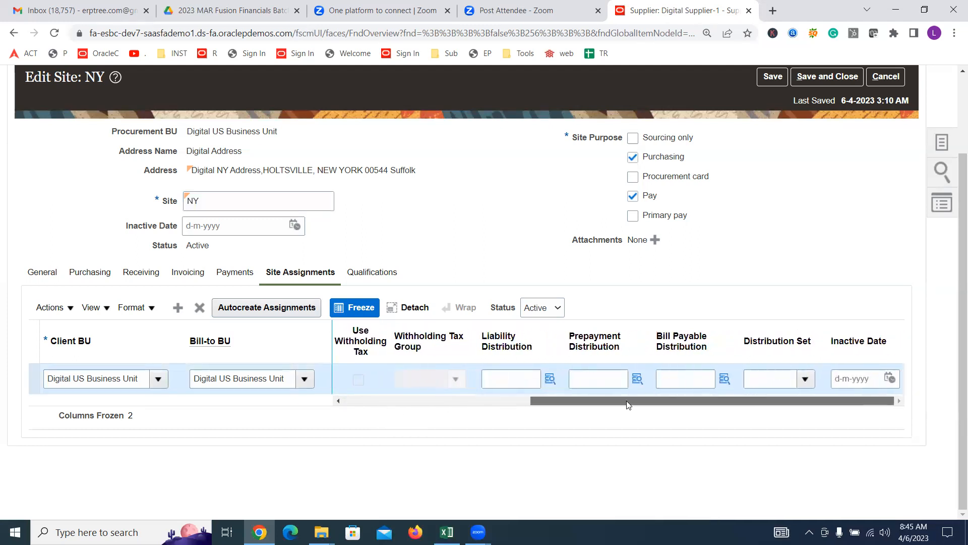
{"action": "left_click", "coordinate": [805, 379]}
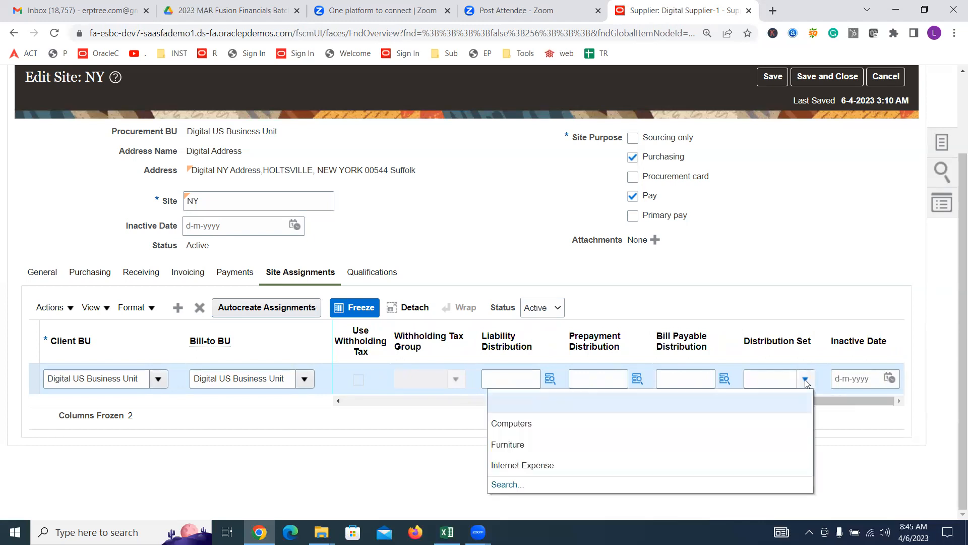
{"action": "left_click", "coordinate": [547, 465]}
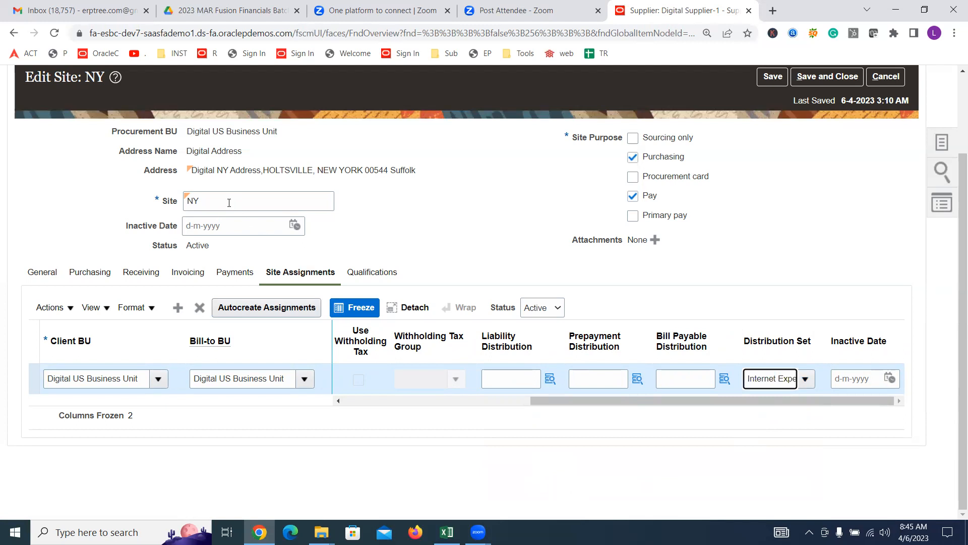
Step: Keep the site name NY unchanged and save and close the NY site
{"action": "double_click", "coordinate": [205, 201]}
{"action": "key", "text": "BackSpace"}
{"action": "key", "text": "ctrl+z"}
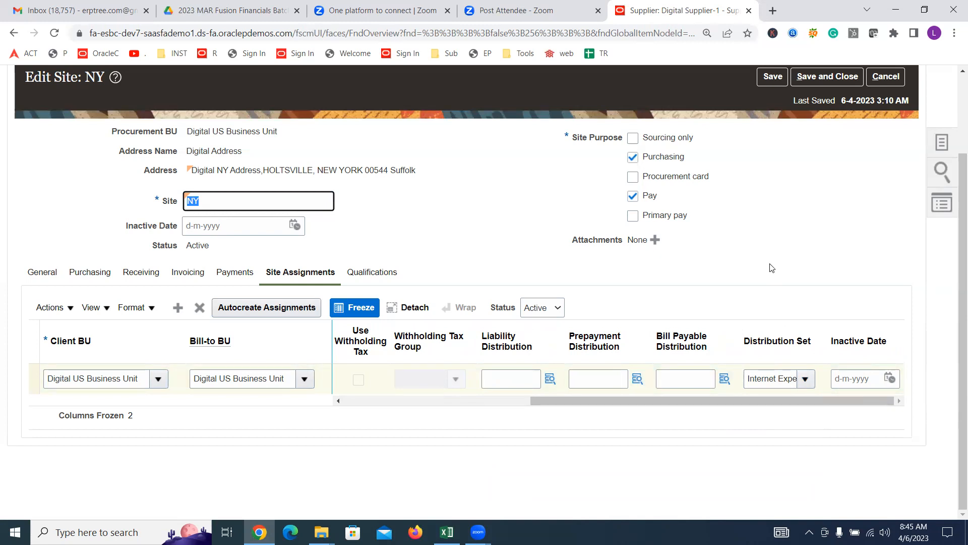
{"action": "scroll", "coordinate": [770, 268], "scroll_direction": "up", "scroll_amount": 2}
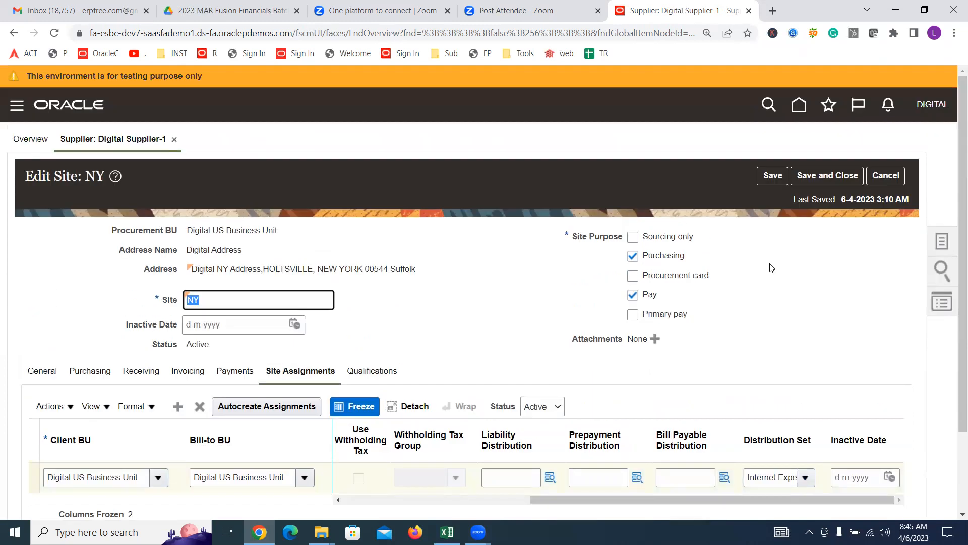
{"action": "left_click", "coordinate": [818, 178]}
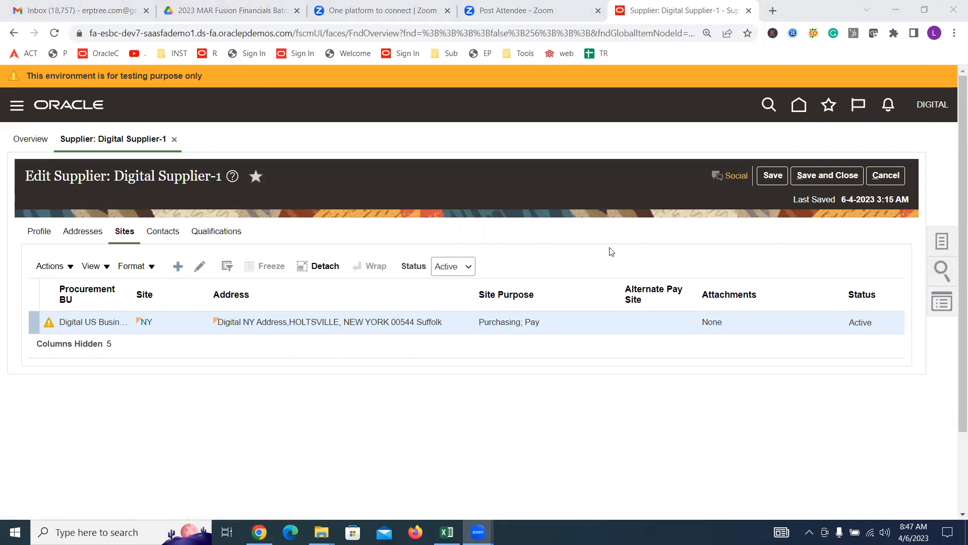
Step: Open Digital Supplier-1's Contacts, start a new contact, then cancel the Create Contact form
{"action": "left_click", "coordinate": [162, 231]}
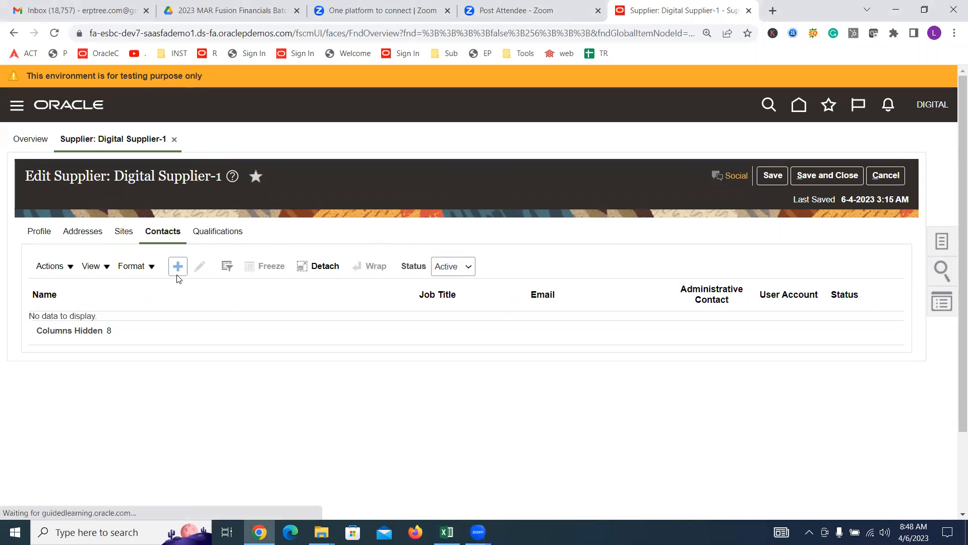
{"action": "left_click", "coordinate": [177, 268]}
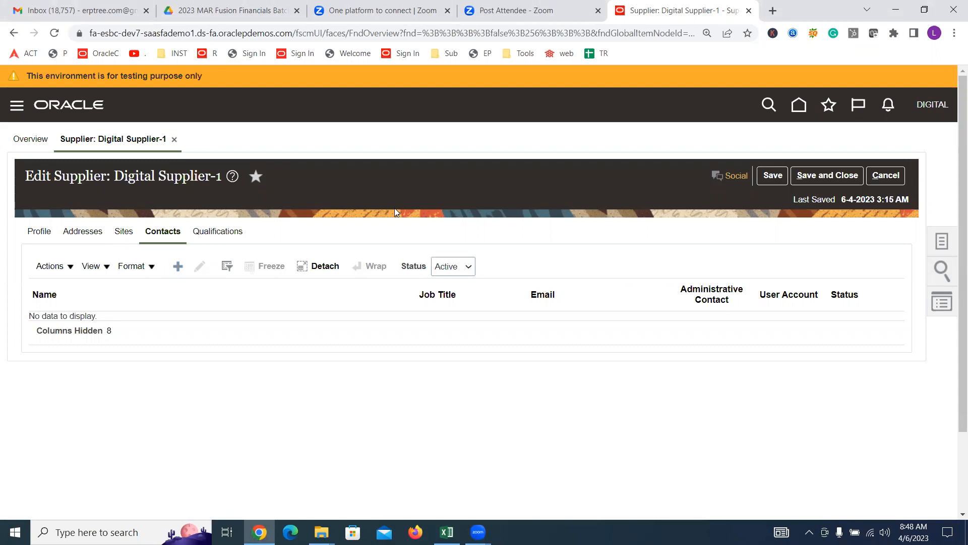
{"action": "left_click", "coordinate": [177, 271]}
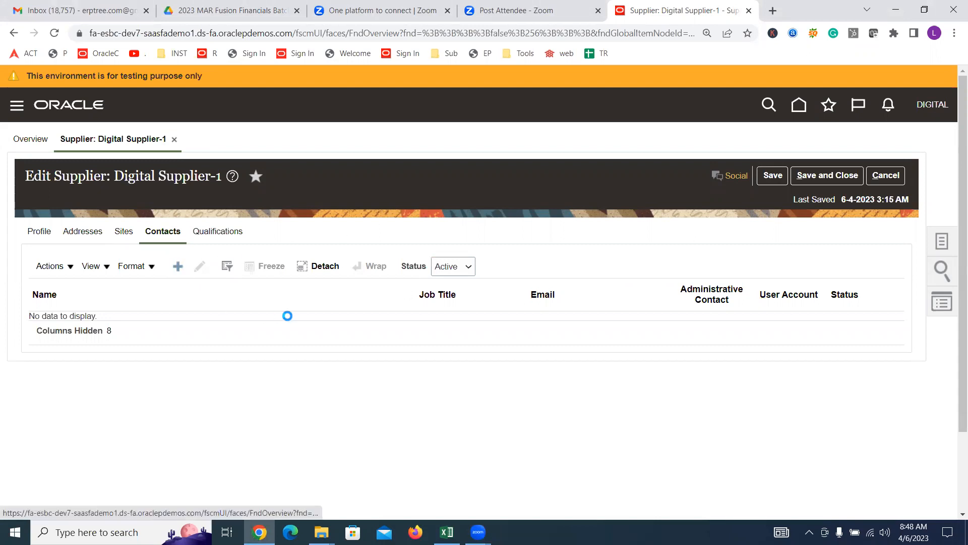
{"action": "left_click", "coordinate": [178, 268]}
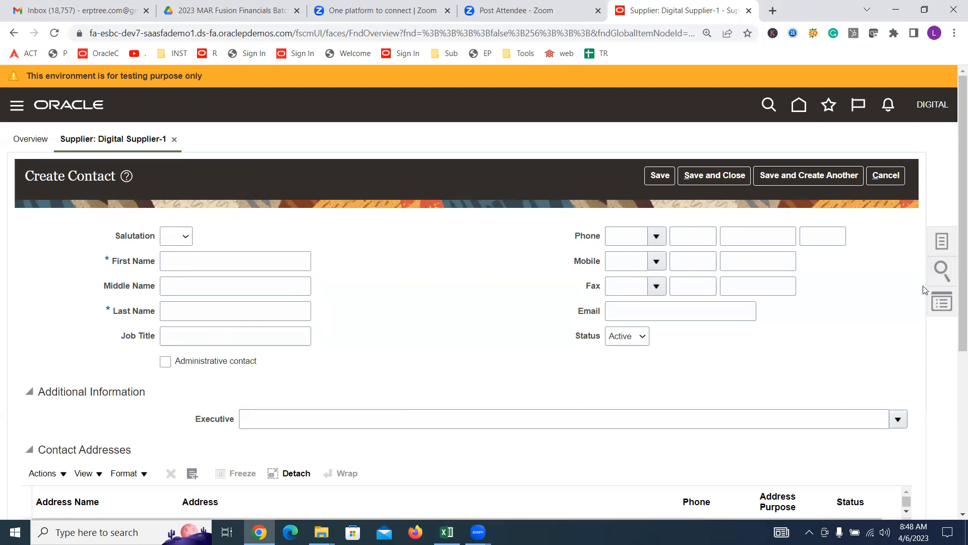
{"action": "left_click", "coordinate": [897, 179]}
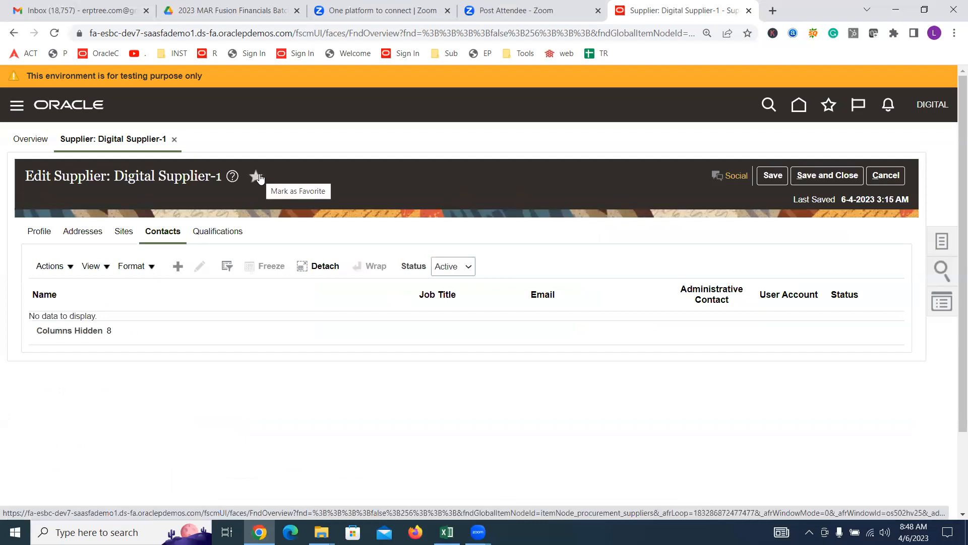
Step: Review the Profile, Addresses and Sites tabs, then open the NY site and leave without changes
{"action": "left_click", "coordinate": [37, 234]}
{"action": "left_click", "coordinate": [76, 235]}
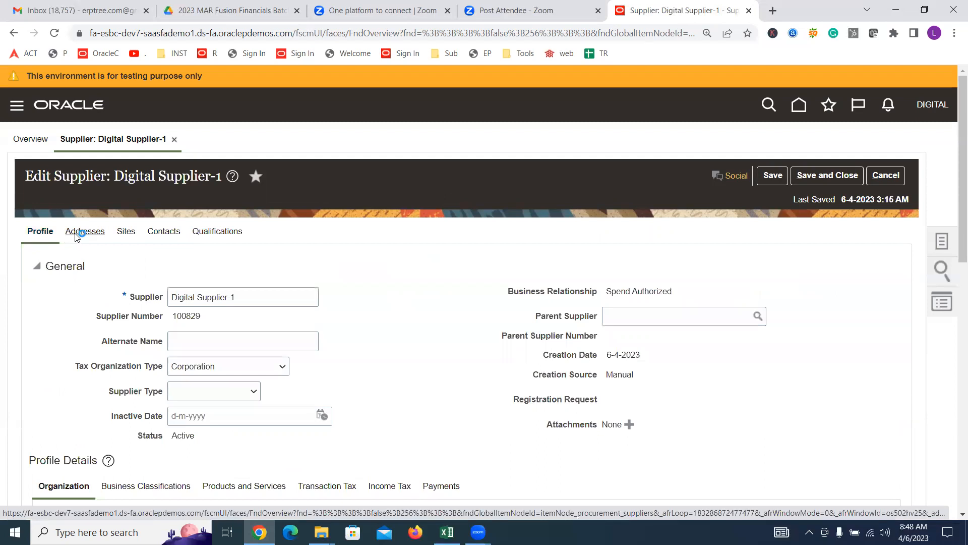
{"action": "left_click", "coordinate": [121, 234]}
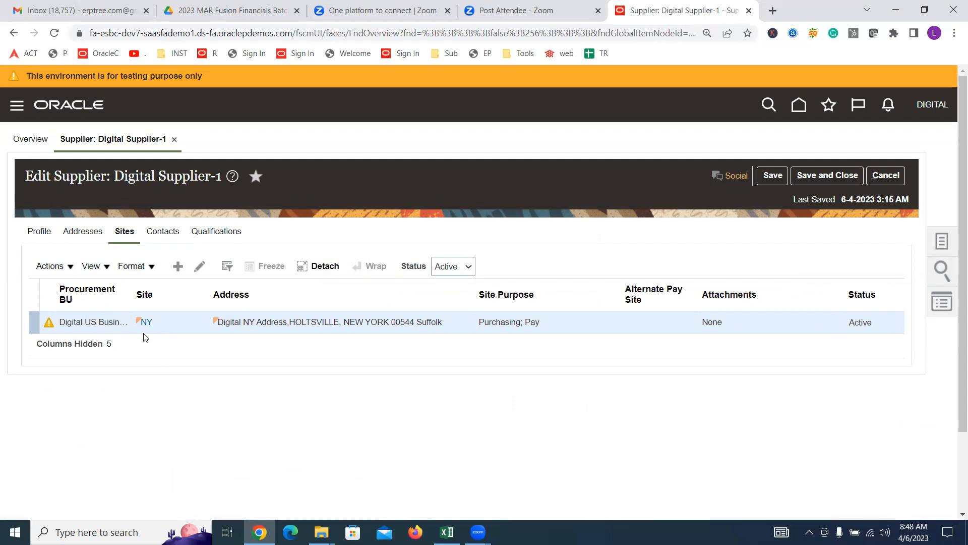
{"action": "left_click", "coordinate": [199, 266]}
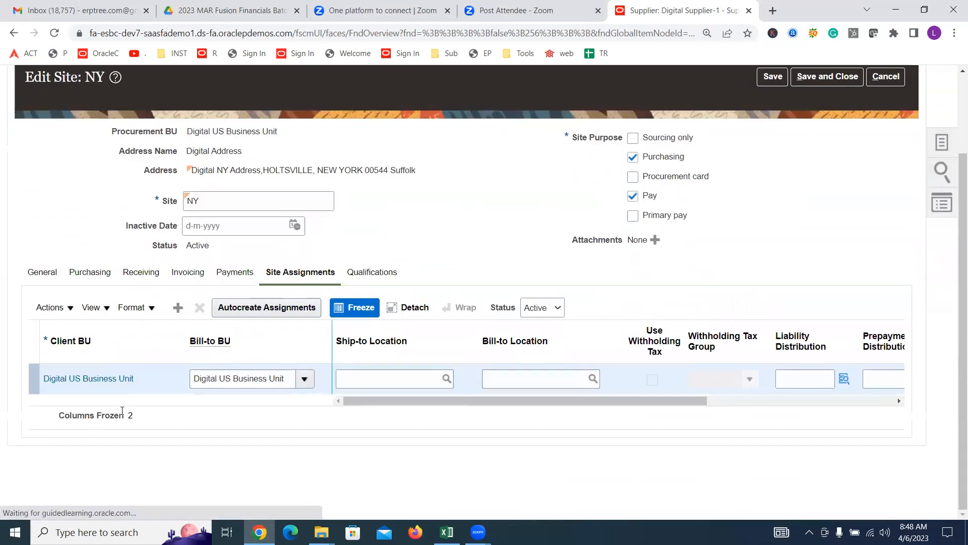
{"action": "scroll", "coordinate": [139, 376], "scroll_direction": "down", "scroll_amount": 2}
{"action": "scroll", "coordinate": [140, 376], "scroll_direction": "up", "scroll_amount": 2}
{"action": "left_click", "coordinate": [880, 177]}
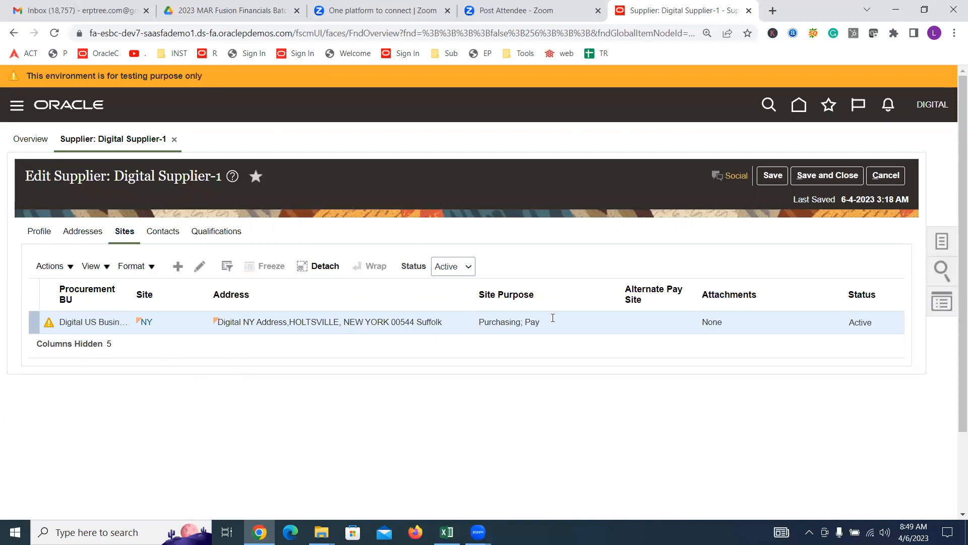
Step: Save and close Digital Supplier-1, acknowledge the confirmation, and switch to the Excel checklist
{"action": "left_click", "coordinate": [827, 175]}
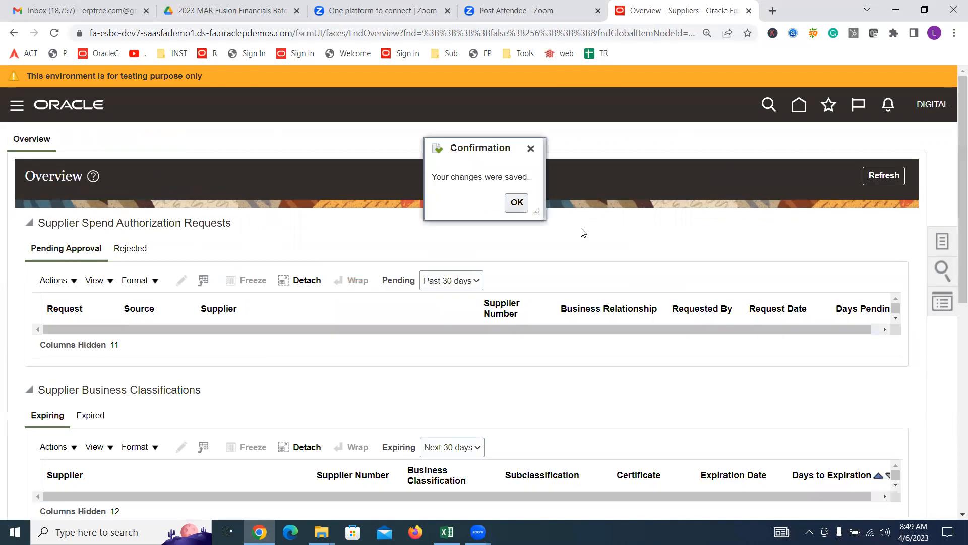
{"action": "left_click", "coordinate": [518, 202]}
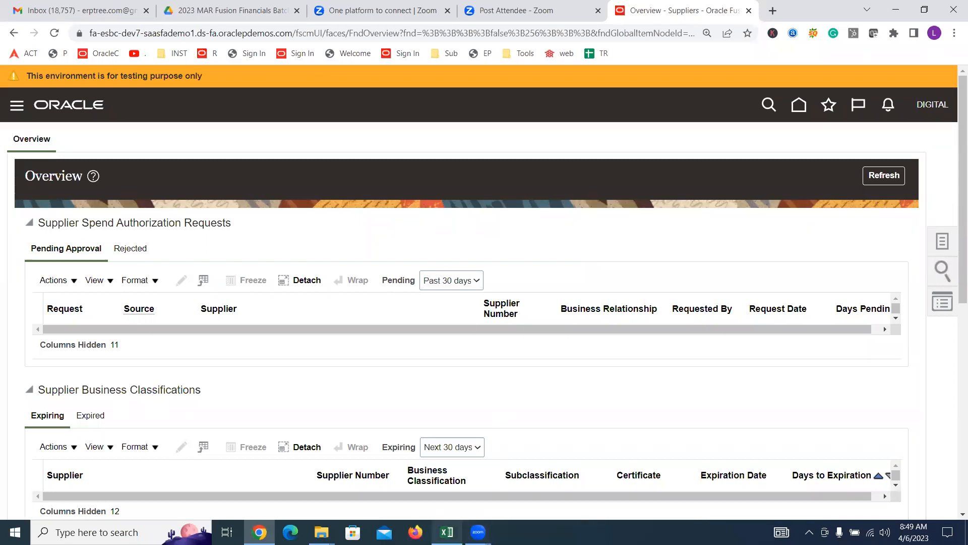
{"action": "left_click", "coordinate": [446, 531]}
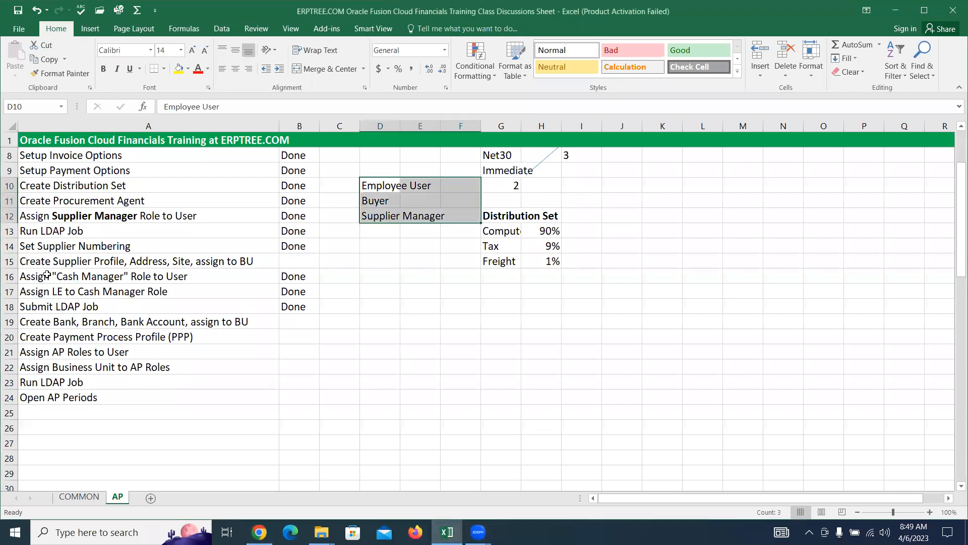
Step: Mark the Create Supplier Profile, Address, Site, assign to BU task as Done in B15
{"action": "left_click", "coordinate": [51, 317]}
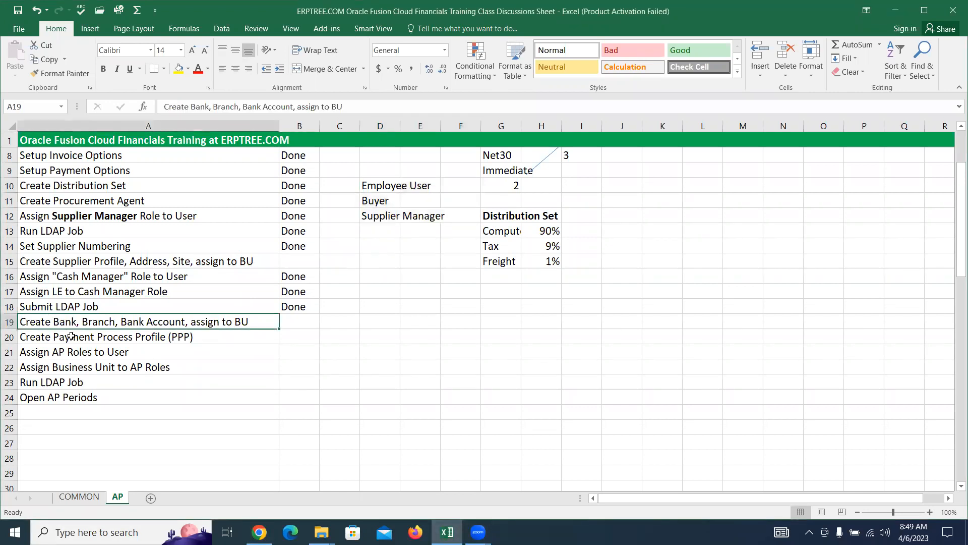
{"action": "left_click", "coordinate": [59, 266]}
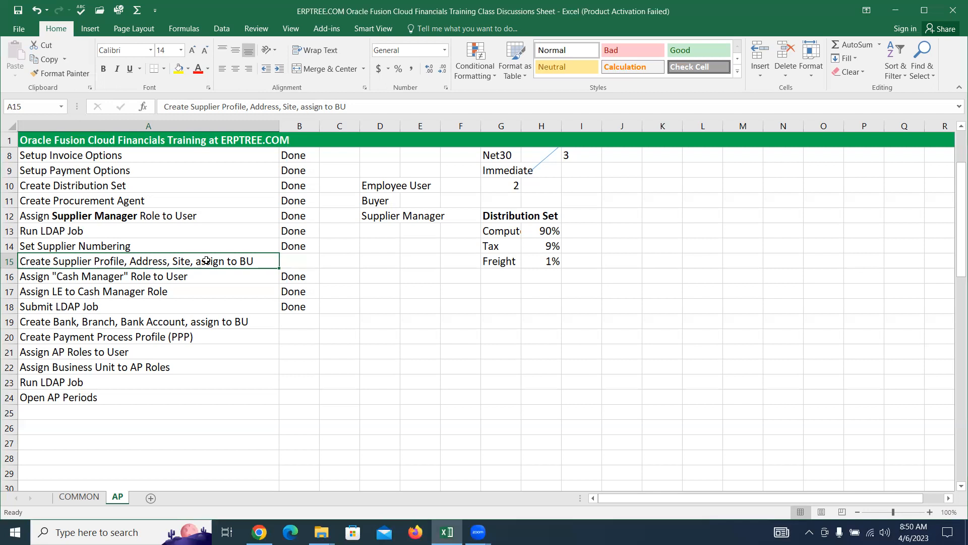
{"action": "left_click", "coordinate": [298, 261]}
{"action": "type", "text": "D"}
{"action": "key", "text": "Tab"}
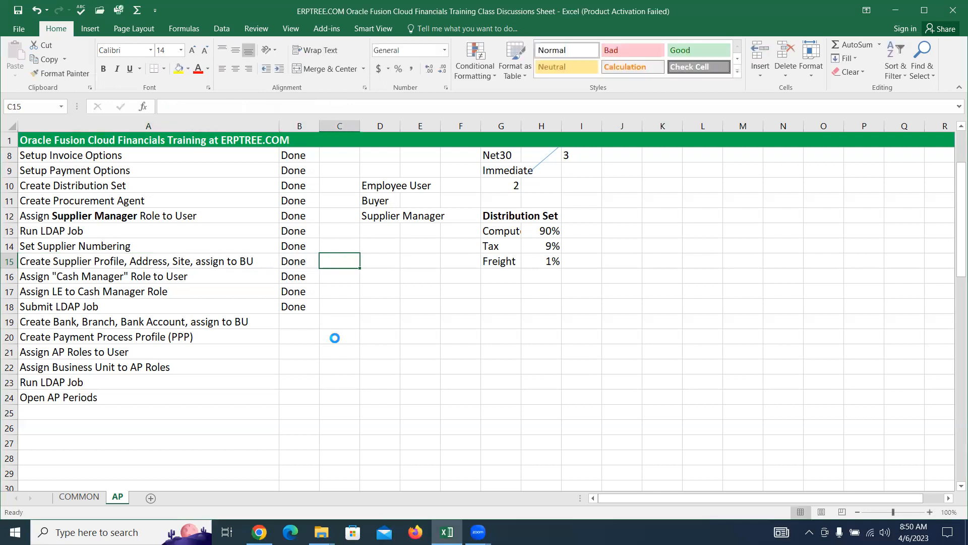
{"action": "left_click", "coordinate": [191, 323]}
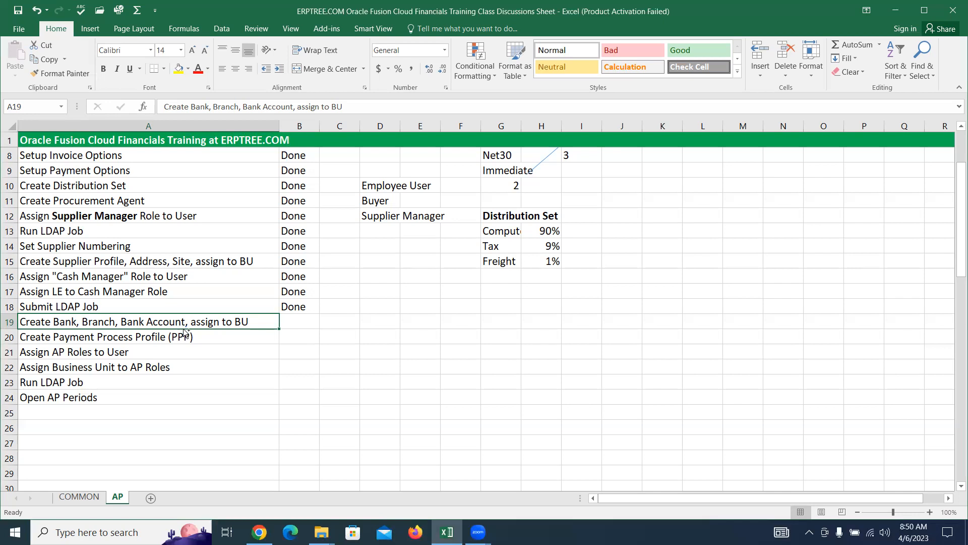
Step: Go to Setup and Maintenance and open the Digital Implementation Project
{"action": "left_click", "coordinate": [258, 532]}
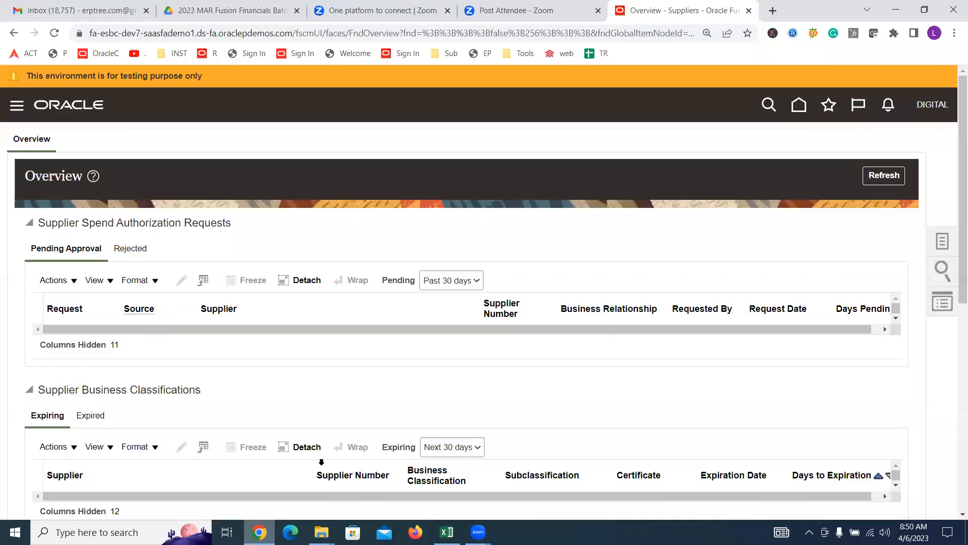
{"action": "left_click", "coordinate": [932, 104]}
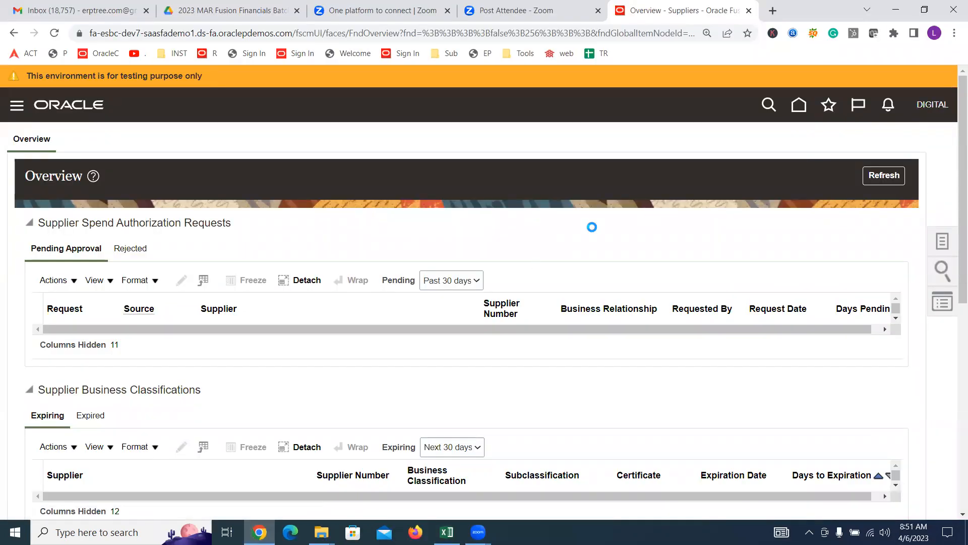
{"action": "left_click", "coordinate": [702, 308]}
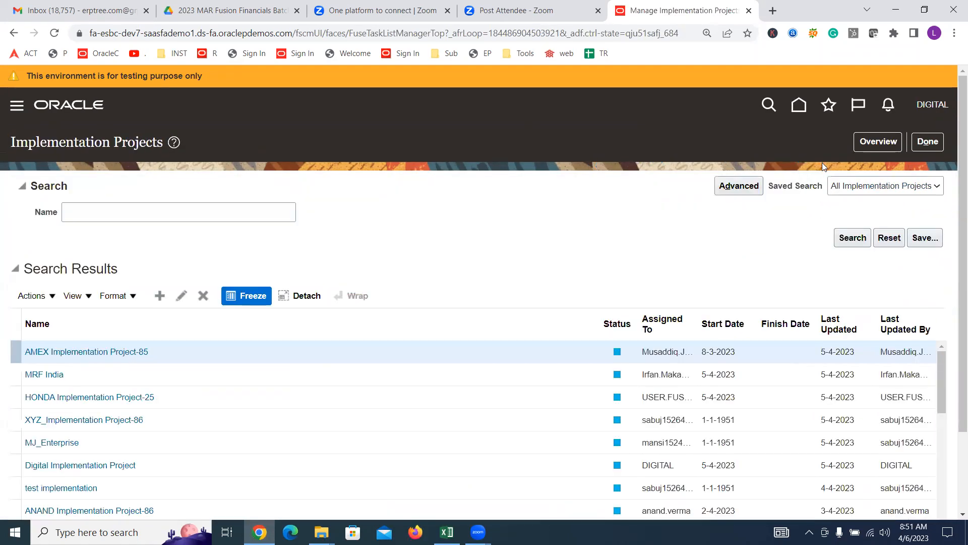
{"action": "left_click", "coordinate": [882, 146]}
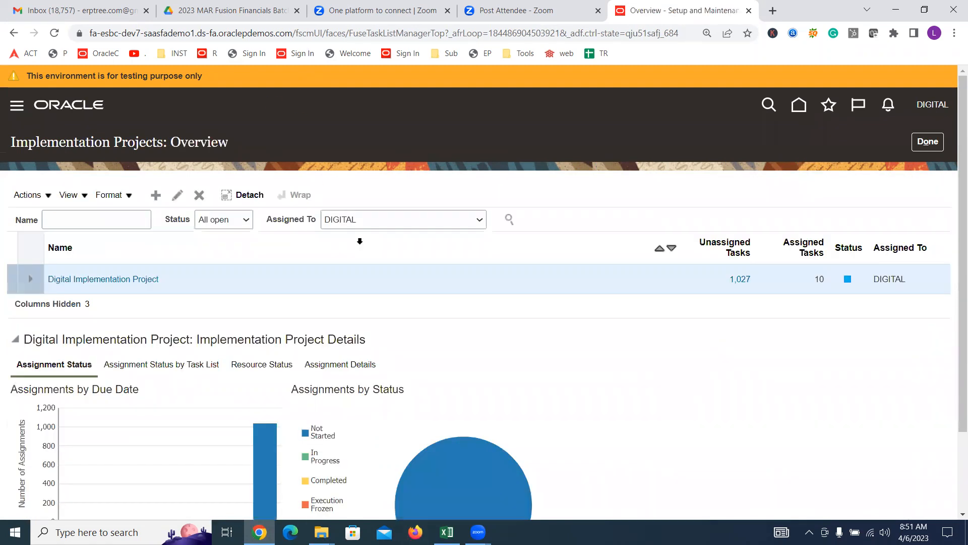
{"action": "left_click", "coordinate": [114, 278]}
{"action": "left_click", "coordinate": [91, 318]}
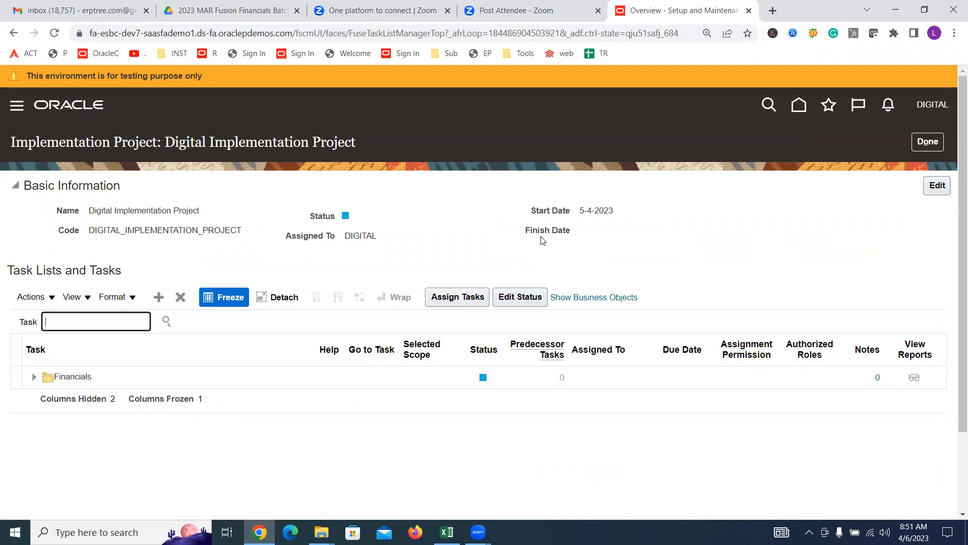
Step: Search the project's tasks for MANAGE BANKS and open the Manage Banks task
{"action": "type", "text": "MANAGE BANKS"}
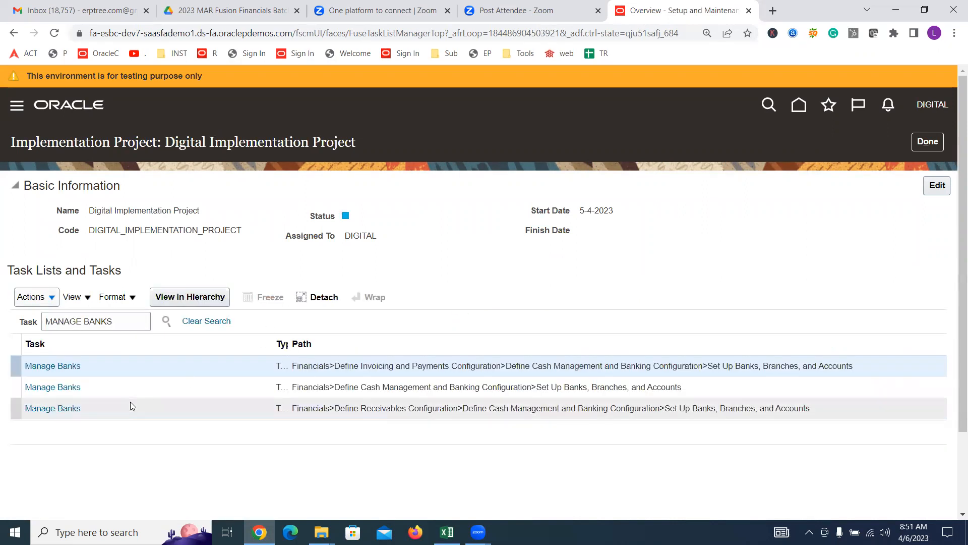
{"action": "left_click", "coordinate": [59, 366]}
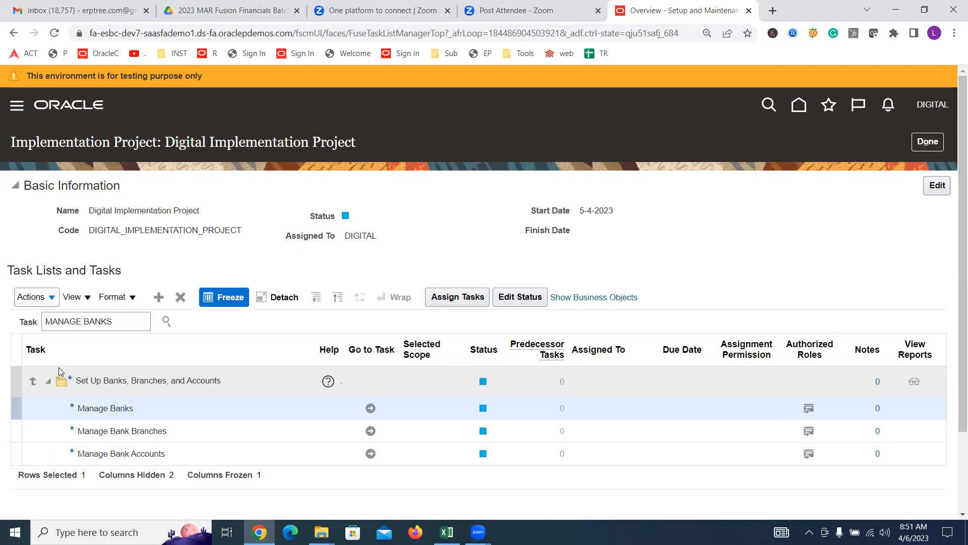
{"action": "left_click", "coordinate": [370, 408]}
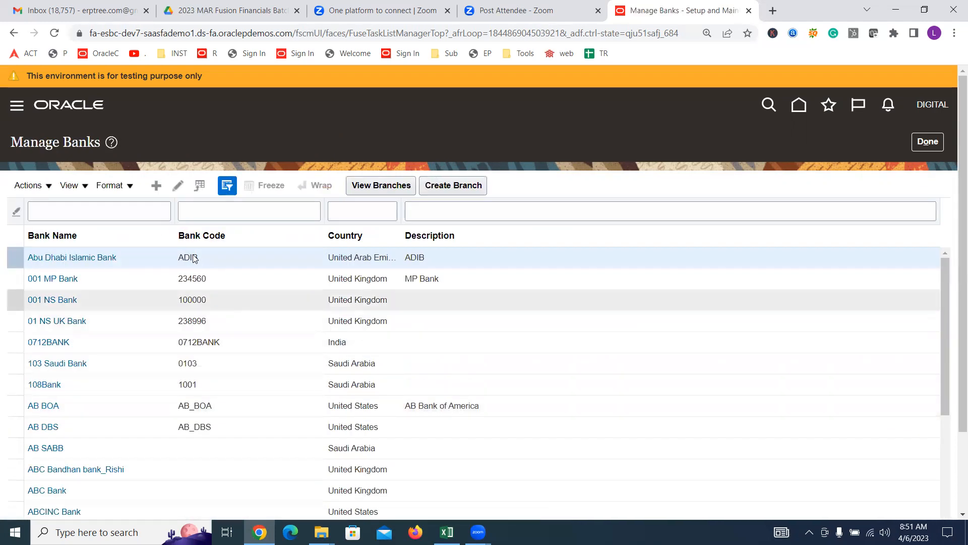
Step: Start a new bank and set its country to United States by searching code US
{"action": "left_click", "coordinate": [157, 187]}
{"action": "left_click", "coordinate": [284, 187]}
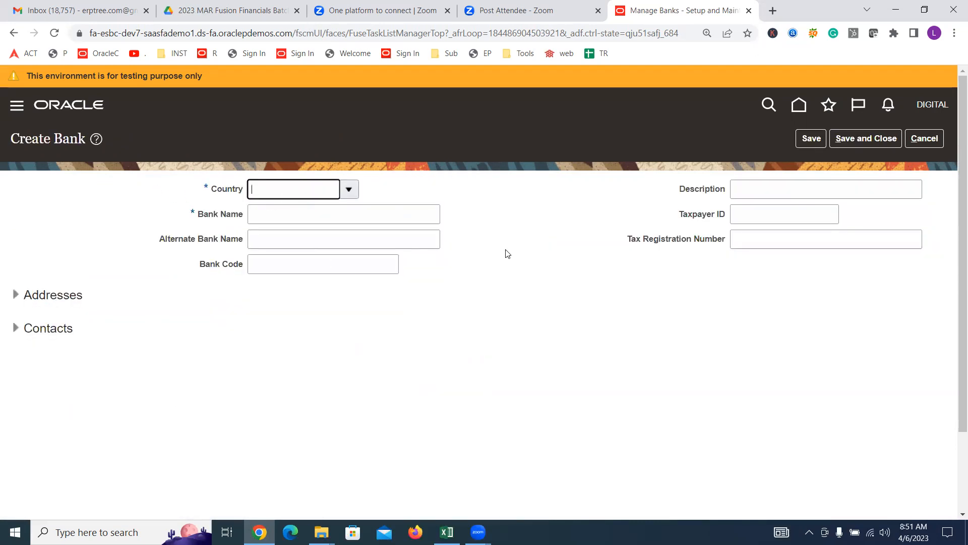
{"action": "type", "text": "UNITED"}
{"action": "key", "text": "Tab"}
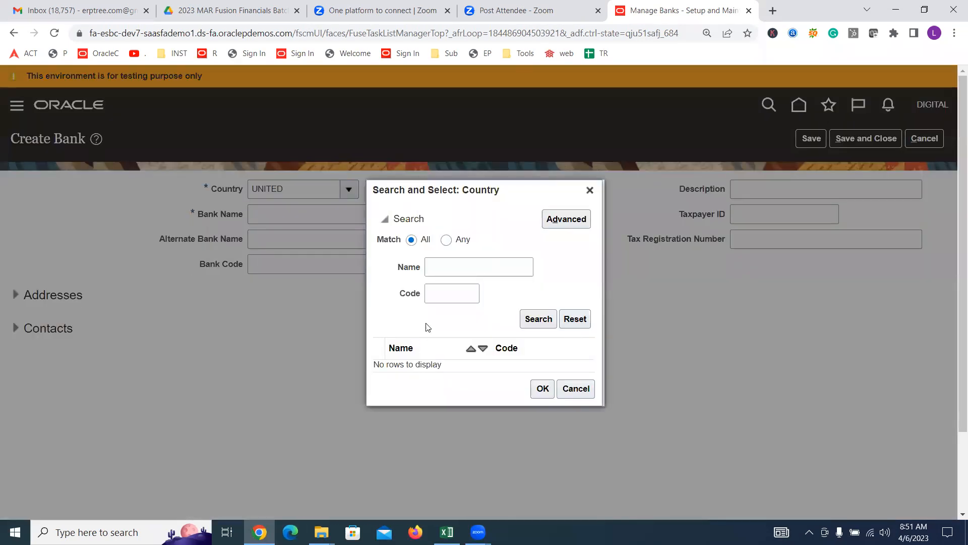
{"action": "left_click", "coordinate": [432, 292]}
{"action": "type", "text": "US"}
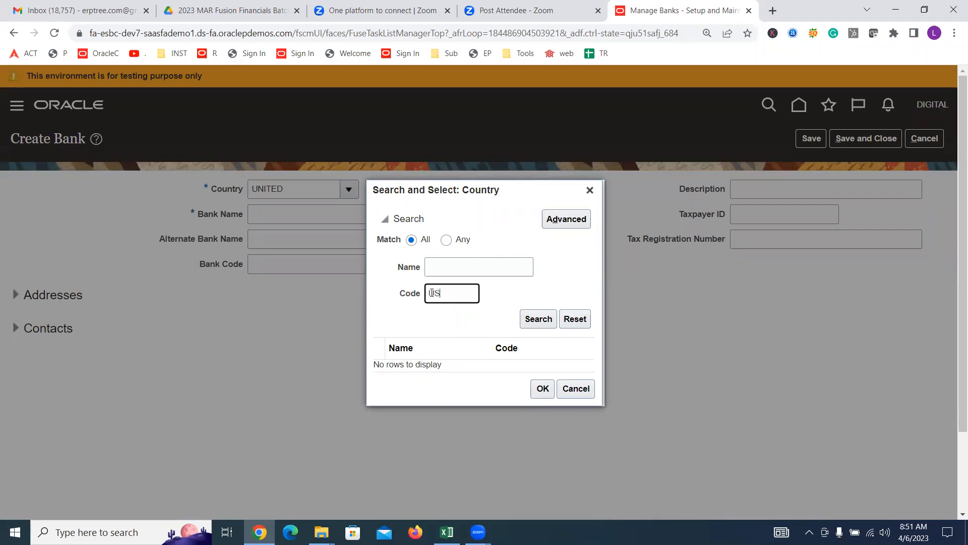
{"action": "left_click", "coordinate": [531, 318]}
{"action": "left_click", "coordinate": [441, 363]}
{"action": "left_click", "coordinate": [541, 394]}
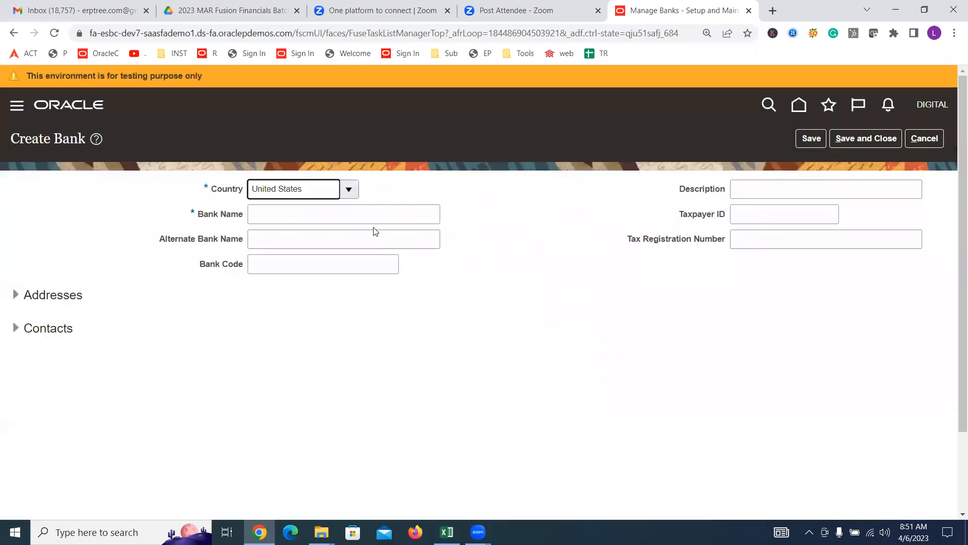
Step: Name the bank Digital Bank and save it
{"action": "left_click", "coordinate": [371, 215]}
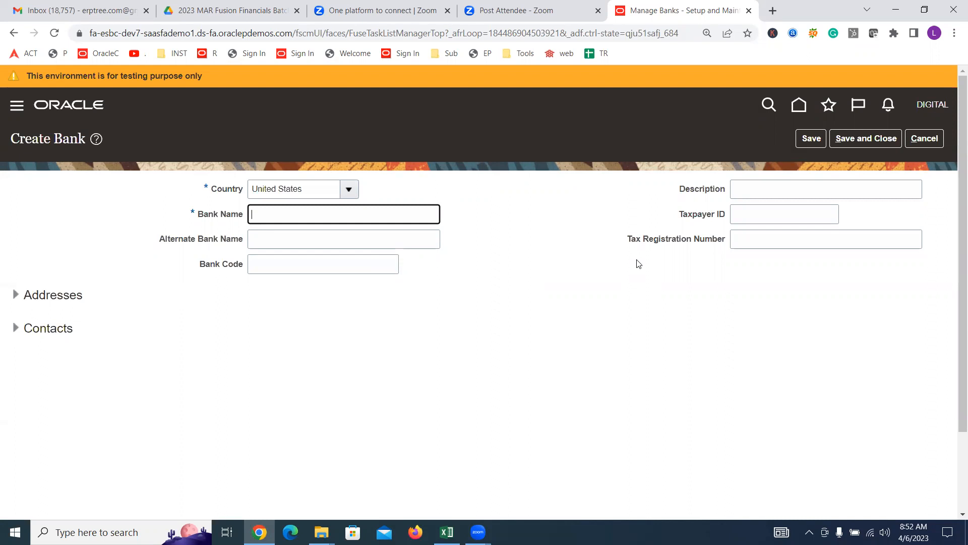
{"action": "type", "text": "Digital Bank"}
{"action": "left_click", "coordinate": [869, 138]}
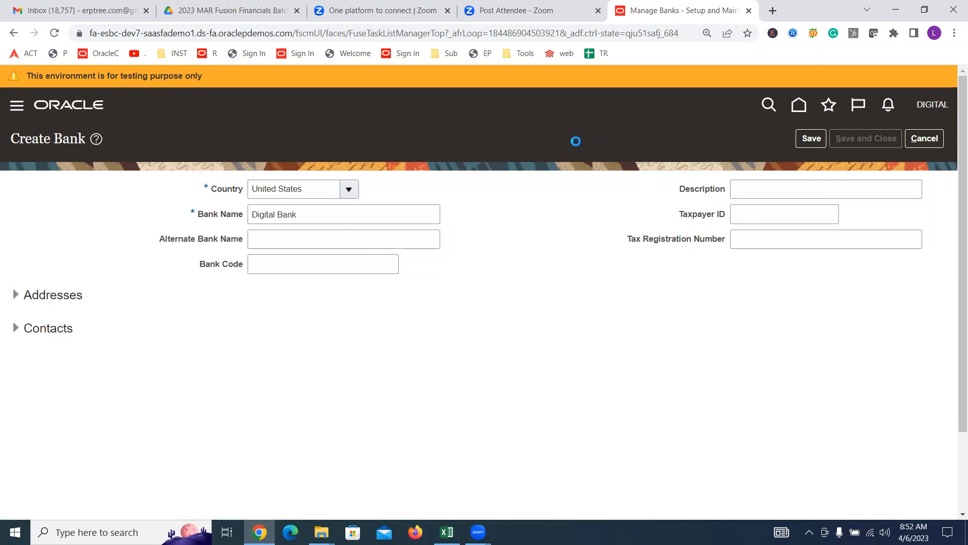
{"action": "left_click", "coordinate": [517, 203]}
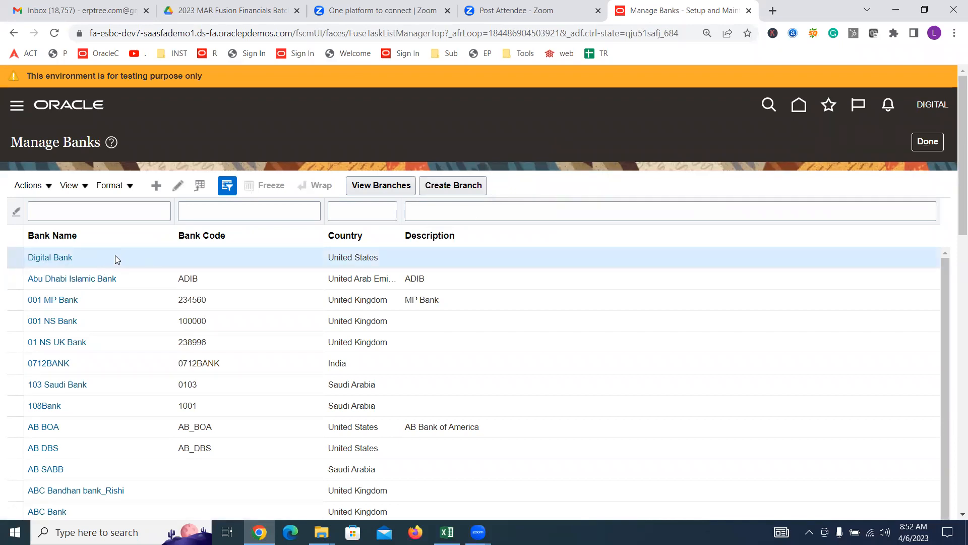
Step: Create a branch for Digital Bank named Digital Branch, moving on to the routing number field
{"action": "left_click", "coordinate": [448, 184]}
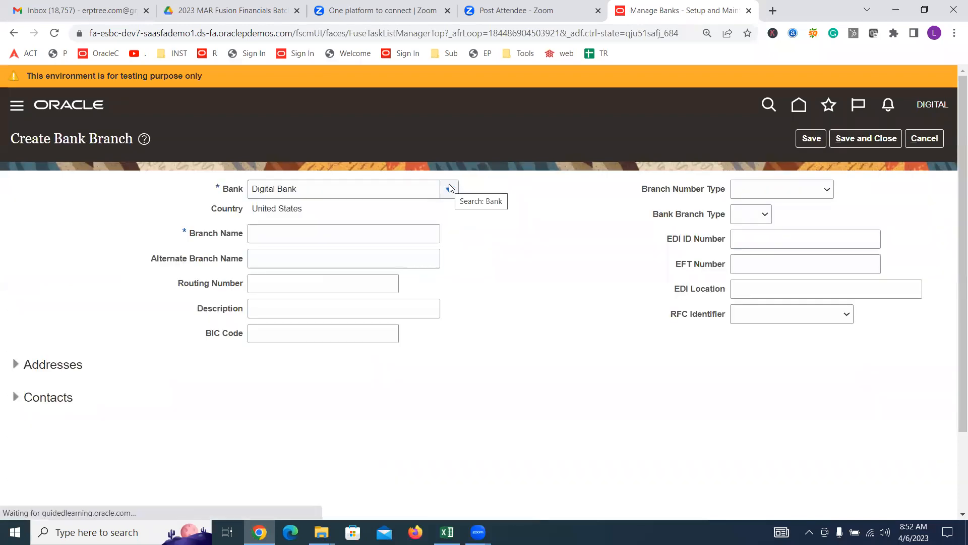
{"action": "left_click", "coordinate": [297, 235]}
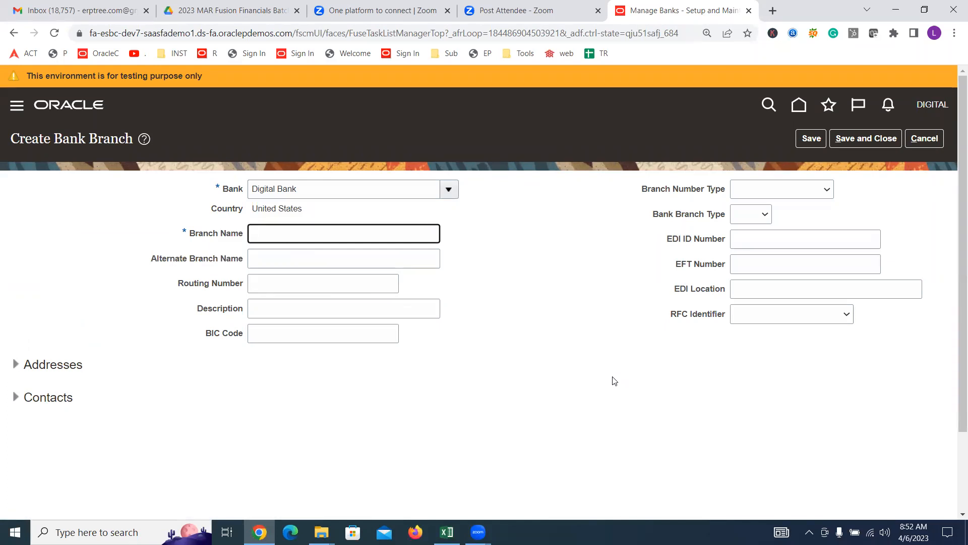
{"action": "type", "text": "Digital"}
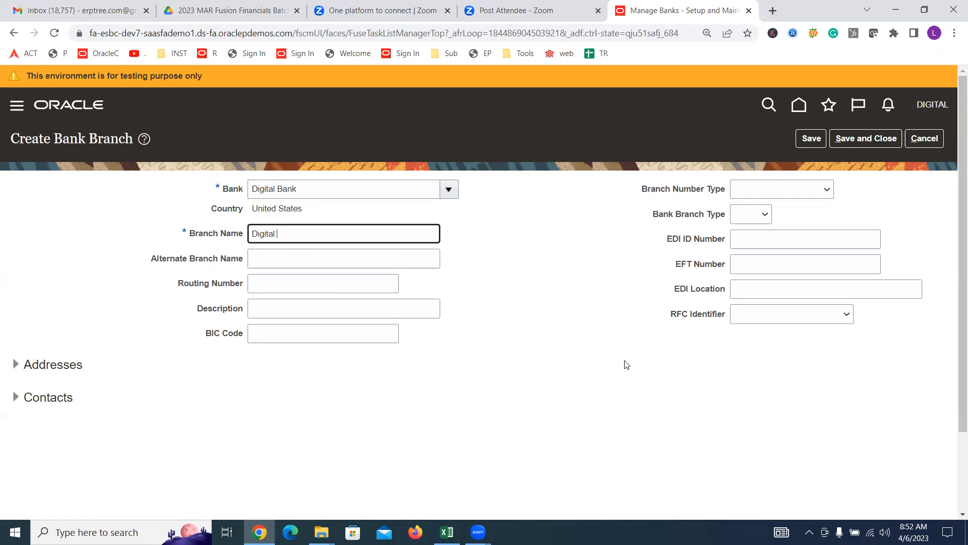
{"action": "type", "text": "Branch"}
{"action": "left_click", "coordinate": [294, 283]}
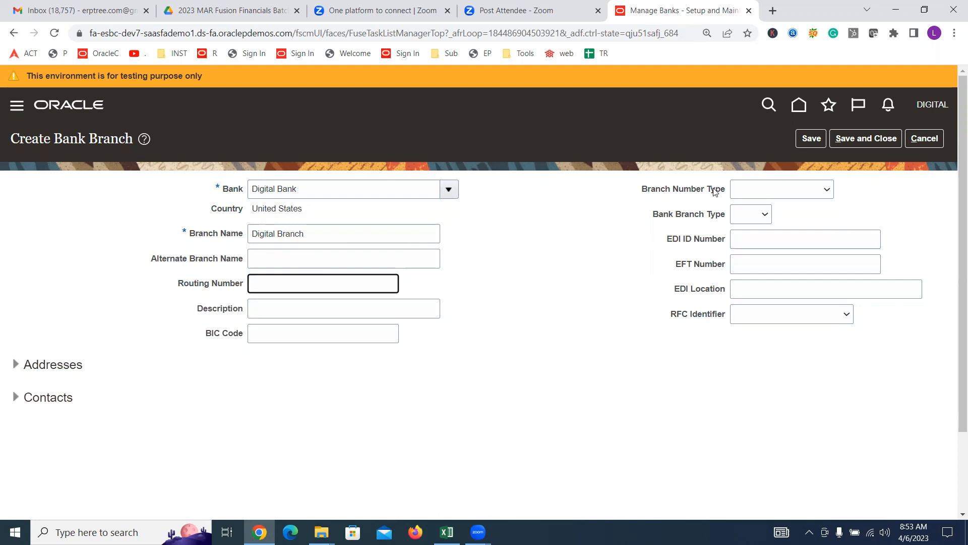
Step: Look up the Bank of America Dallas routing number 111000025 on Google and copy it
{"action": "left_click", "coordinate": [772, 10]}
{"action": "type", "text": "go"}
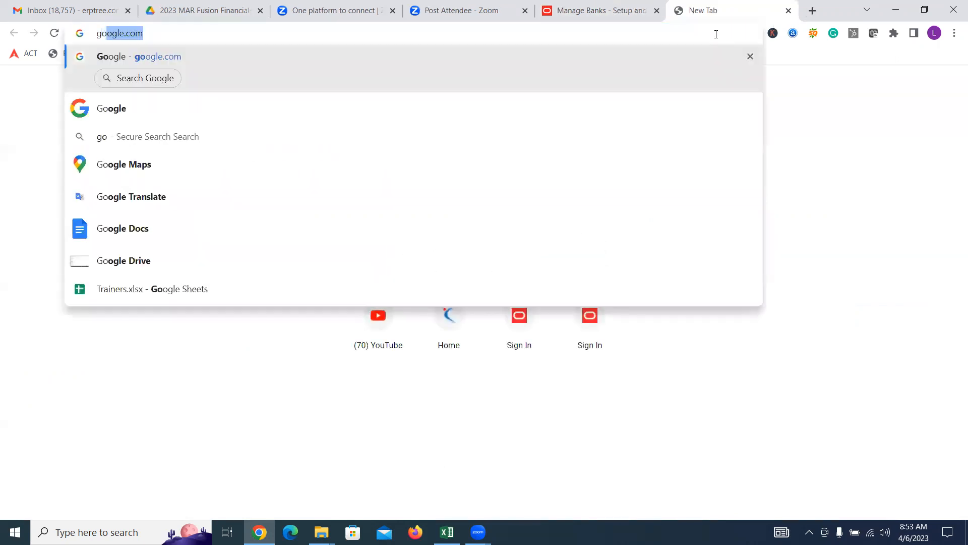
{"action": "key", "text": "Return"}
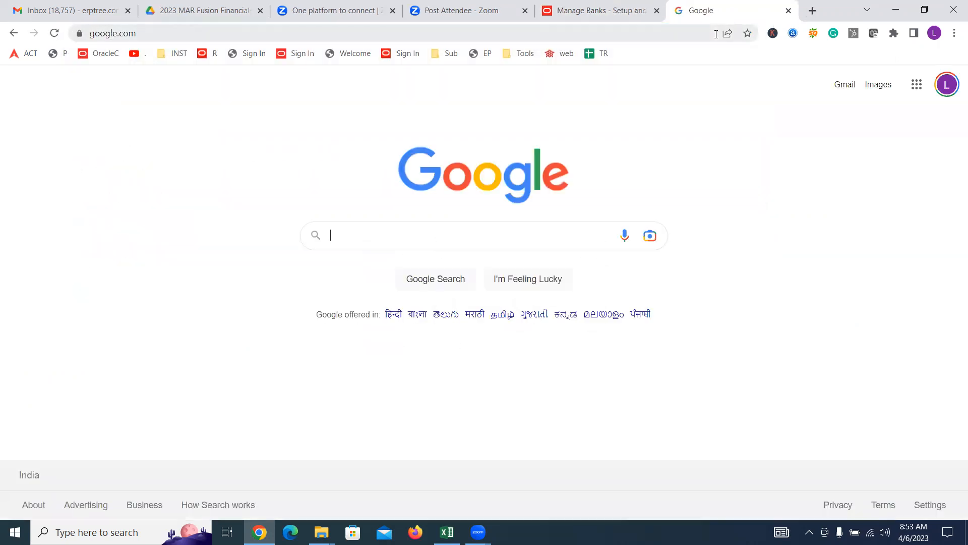
{"action": "type", "text": "boa"}
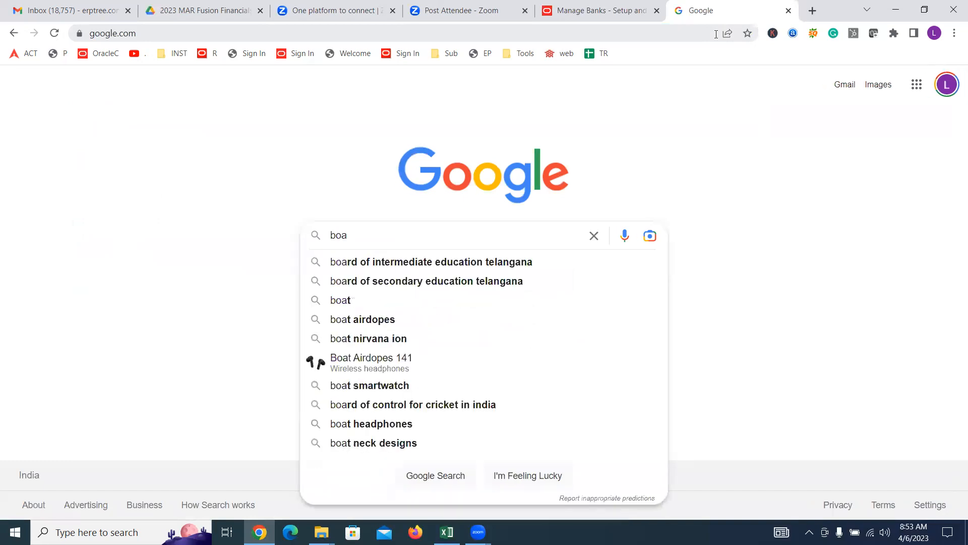
{"action": "type", "text": " da"}
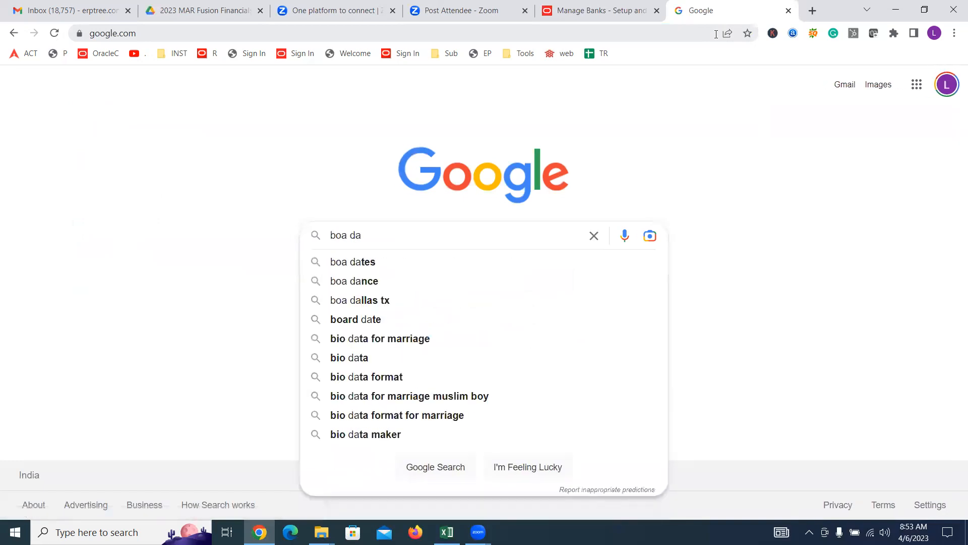
{"action": "type", "text": "llas r"}
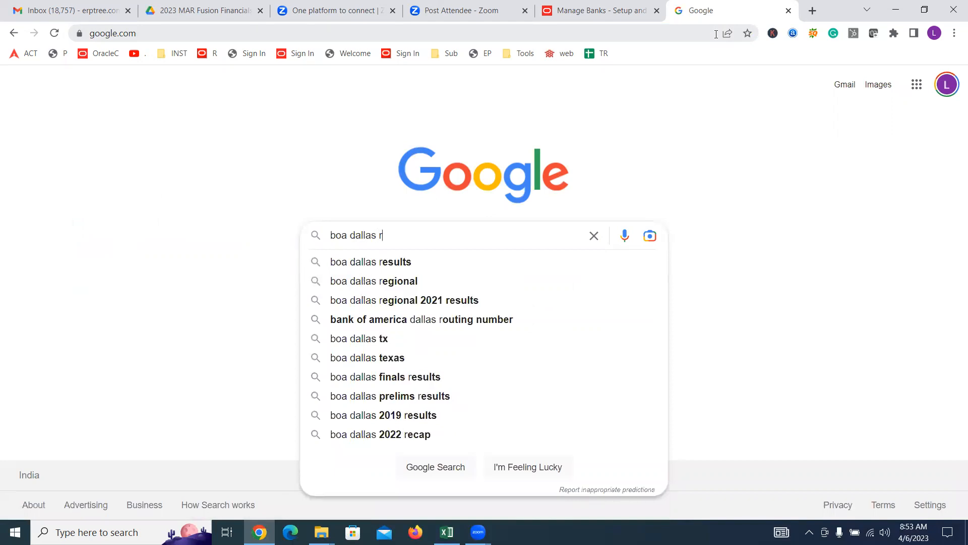
{"action": "type", "text": "ou"}
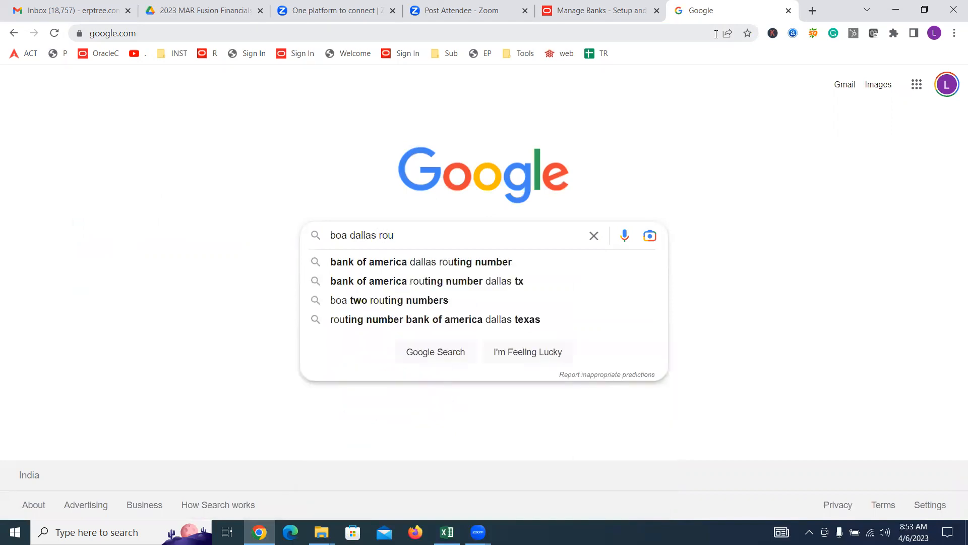
{"action": "left_click", "coordinate": [480, 261]}
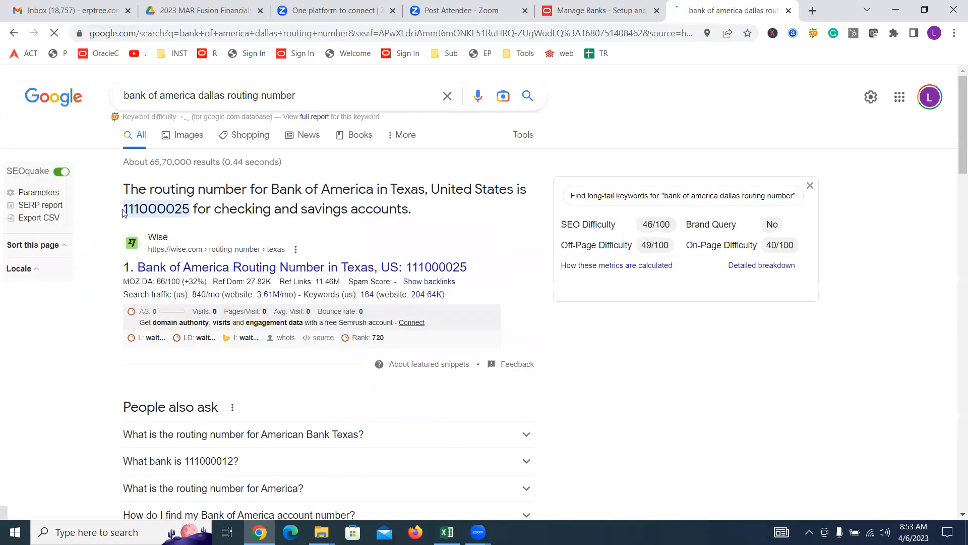
{"action": "left_click_drag", "start_coordinate": [125, 208], "coordinate": [190, 204]}
{"action": "key", "text": "ctrl+c"}
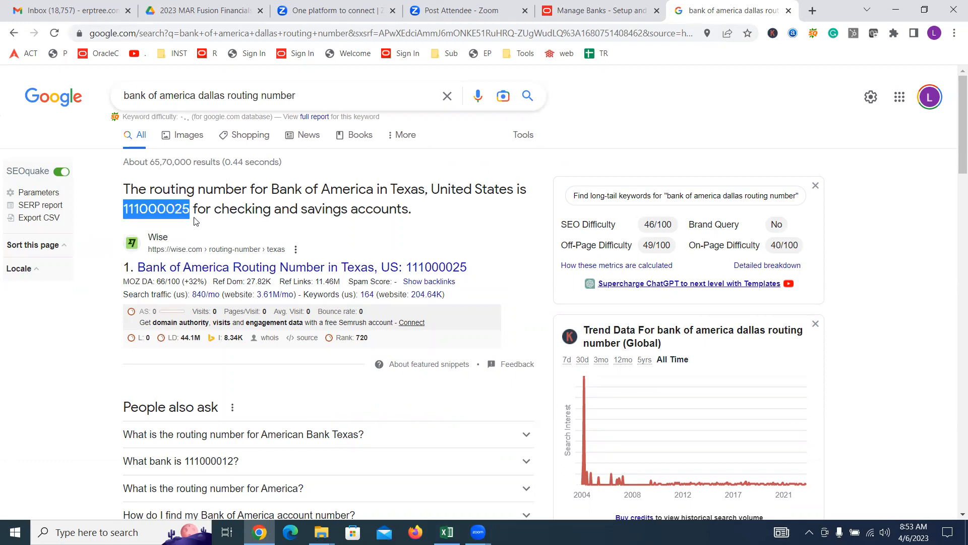
{"action": "left_click", "coordinate": [600, 15]}
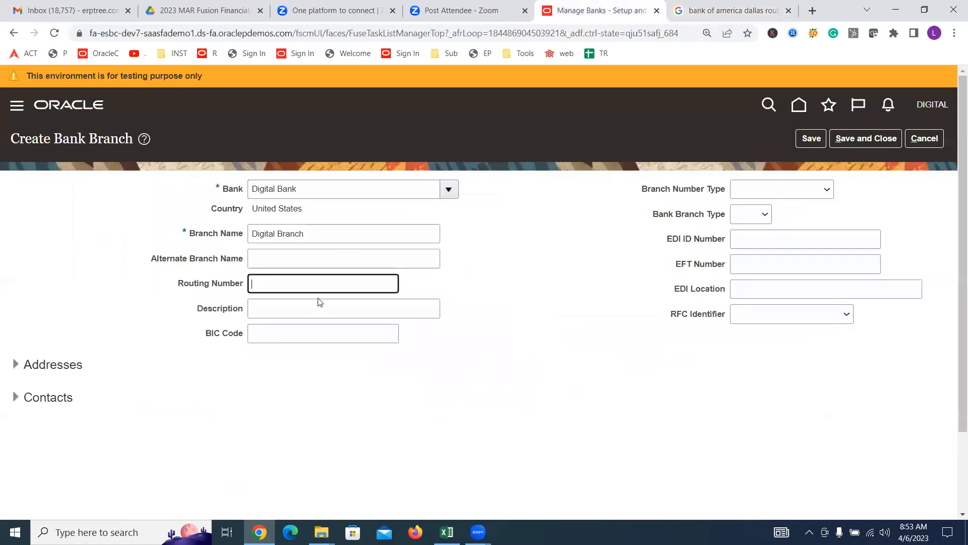
Step: Give Digital Branch routing number 111000025, save it, and return to the project's bank tasks
{"action": "key", "text": "ctrl+v"}
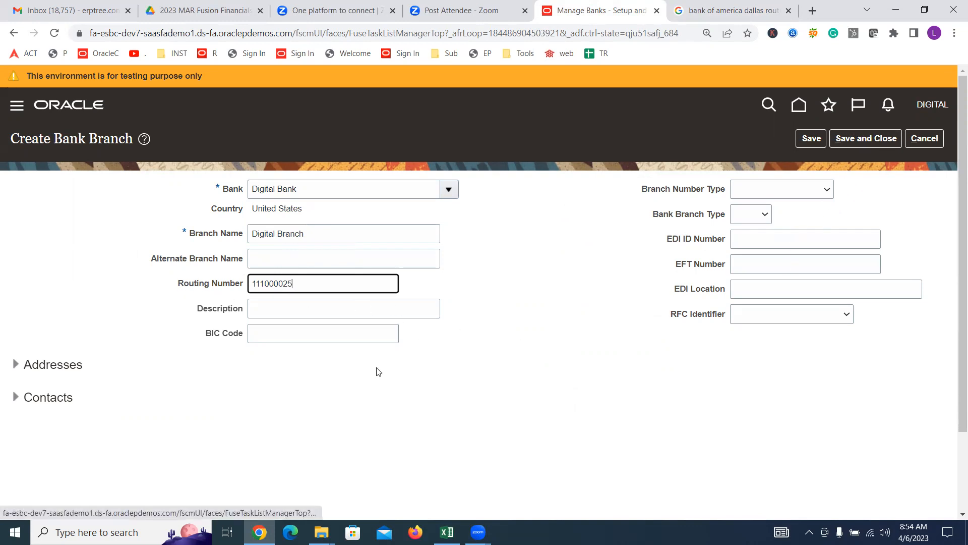
{"action": "left_click", "coordinate": [16, 364]}
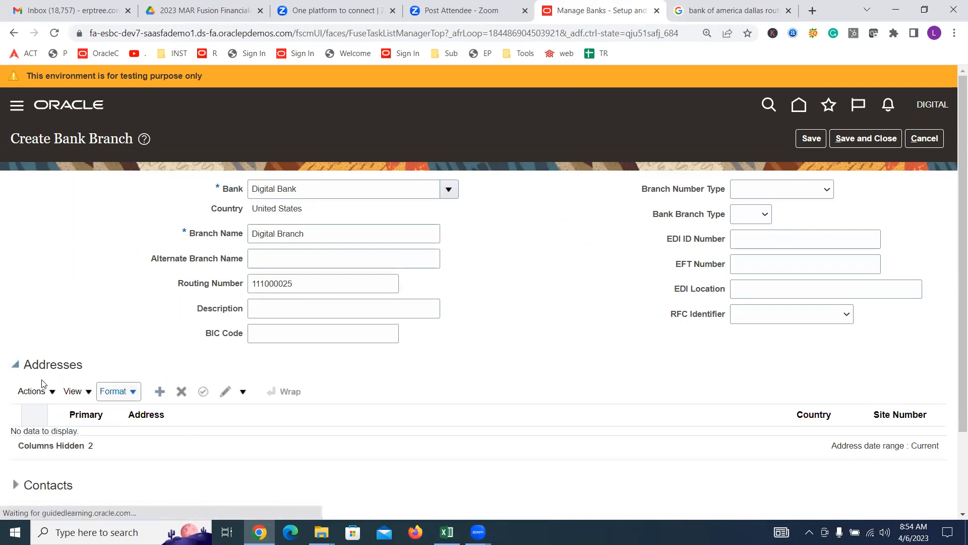
{"action": "left_click", "coordinate": [16, 364]}
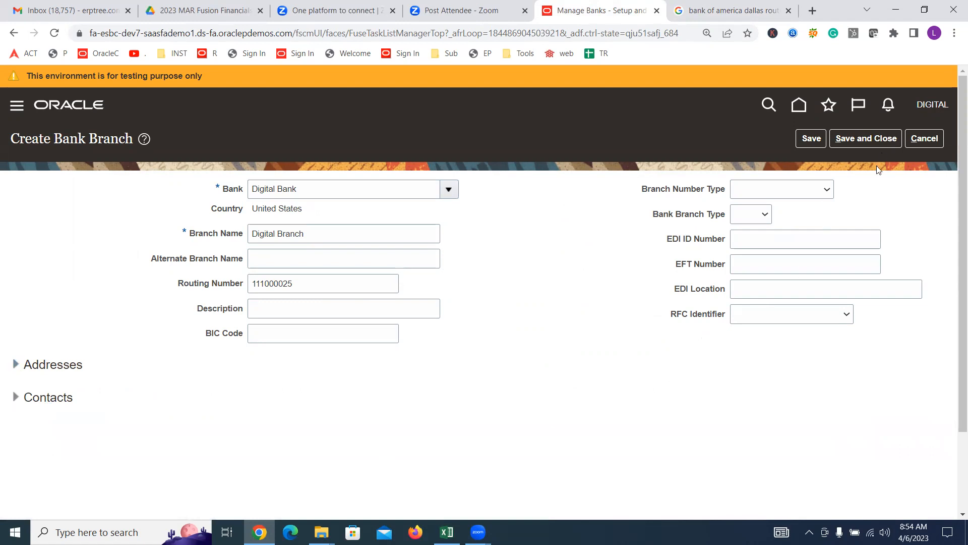
{"action": "left_click", "coordinate": [880, 140]}
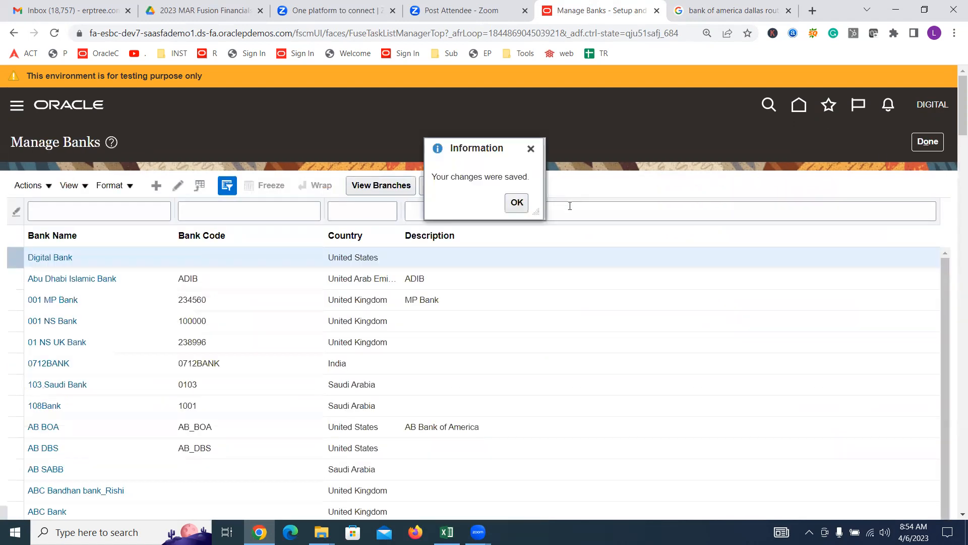
{"action": "left_click", "coordinate": [516, 203]}
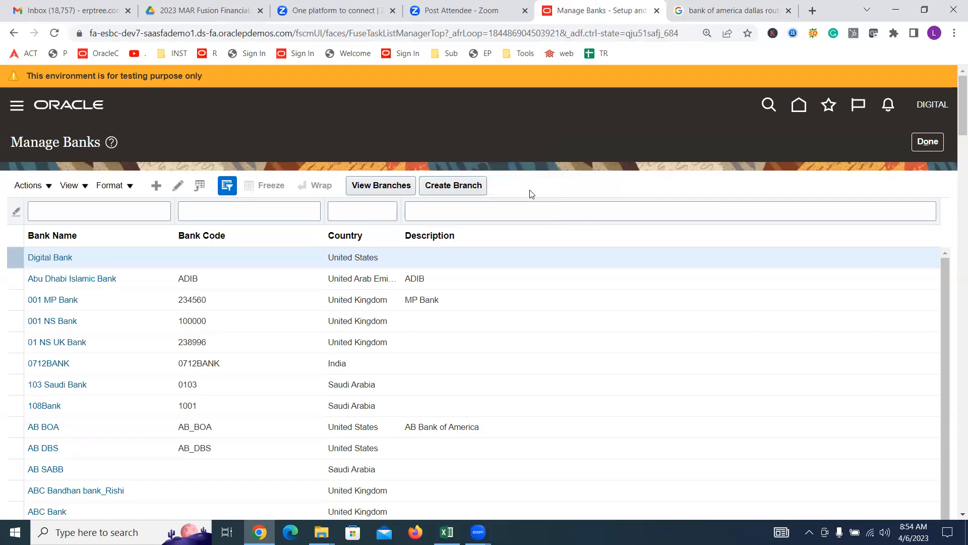
{"action": "left_click", "coordinate": [927, 141]}
Step: Open and close the Manage Bank Accounts task, then bring the Excel training checklist forward
{"action": "scroll", "coordinate": [343, 303], "scroll_direction": "down", "scroll_amount": 3}
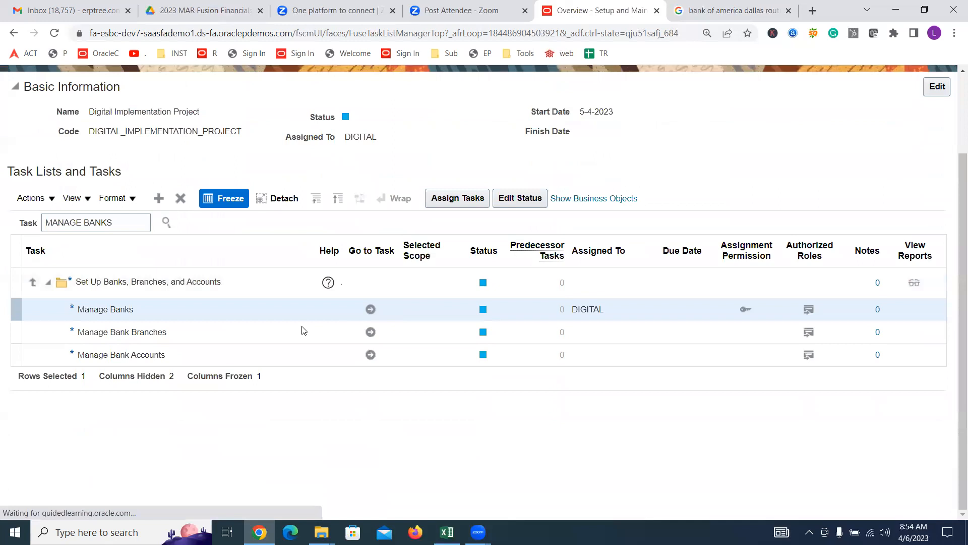
{"action": "left_click", "coordinate": [180, 333]}
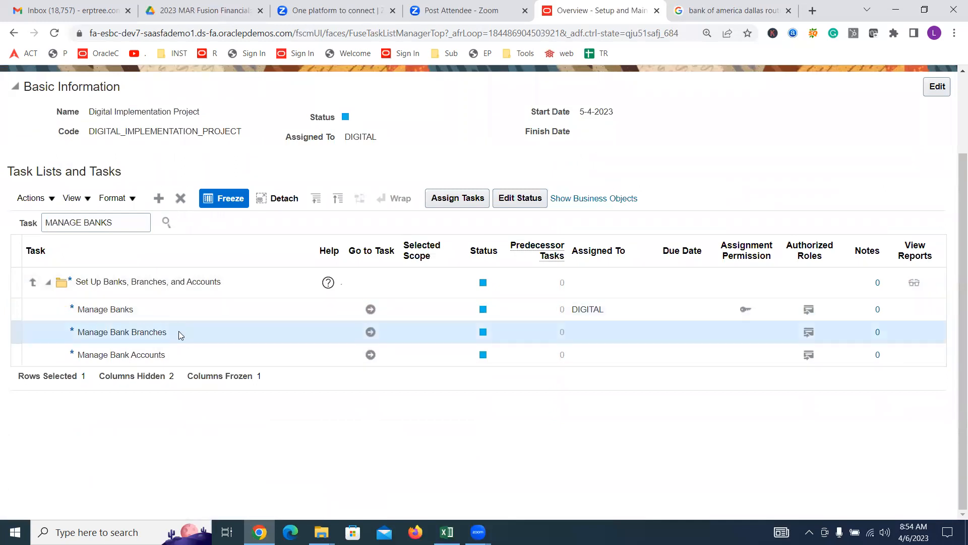
{"action": "left_click", "coordinate": [126, 310]}
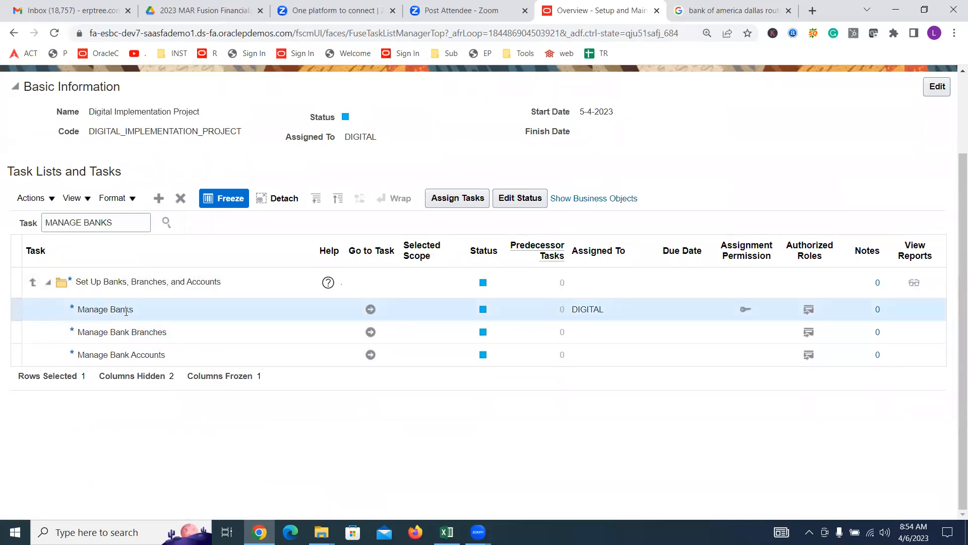
{"action": "left_click", "coordinate": [136, 354]}
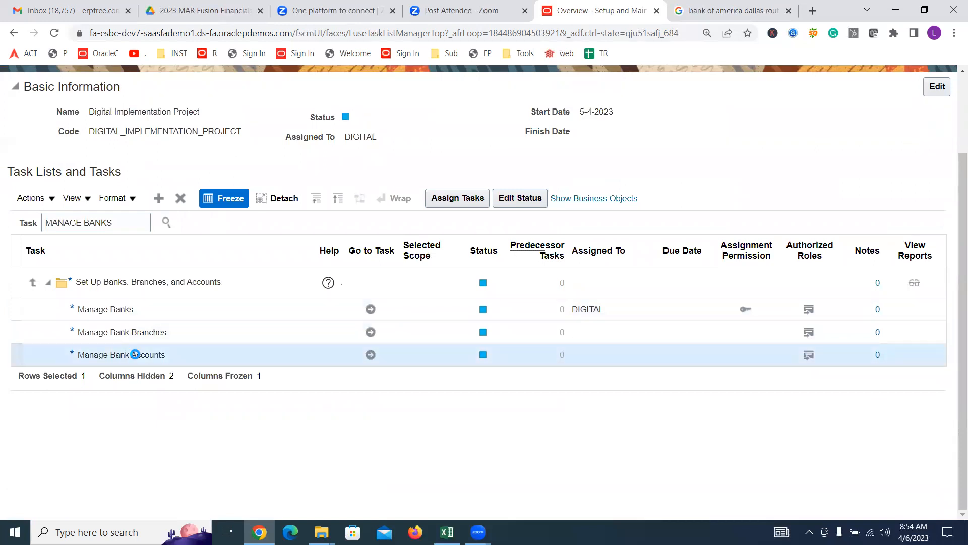
{"action": "left_click", "coordinate": [370, 354]}
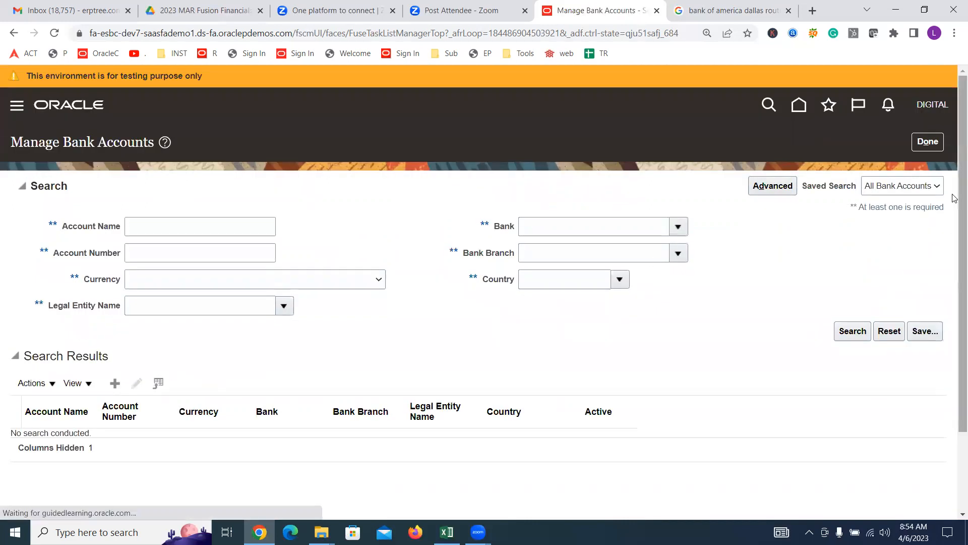
{"action": "left_click", "coordinate": [927, 142]}
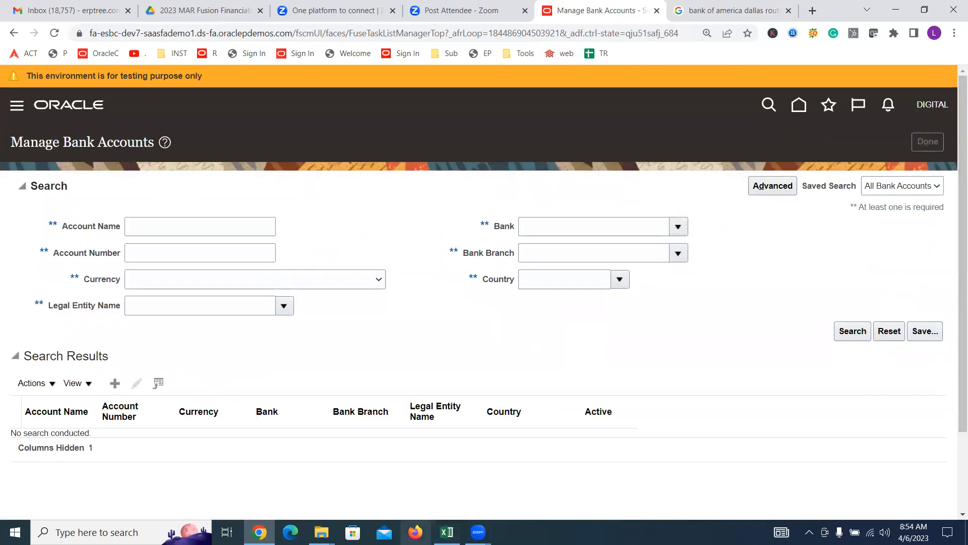
{"action": "mouse_move", "coordinate": [447, 531]}
{"action": "left_click", "coordinate": [446, 469]}
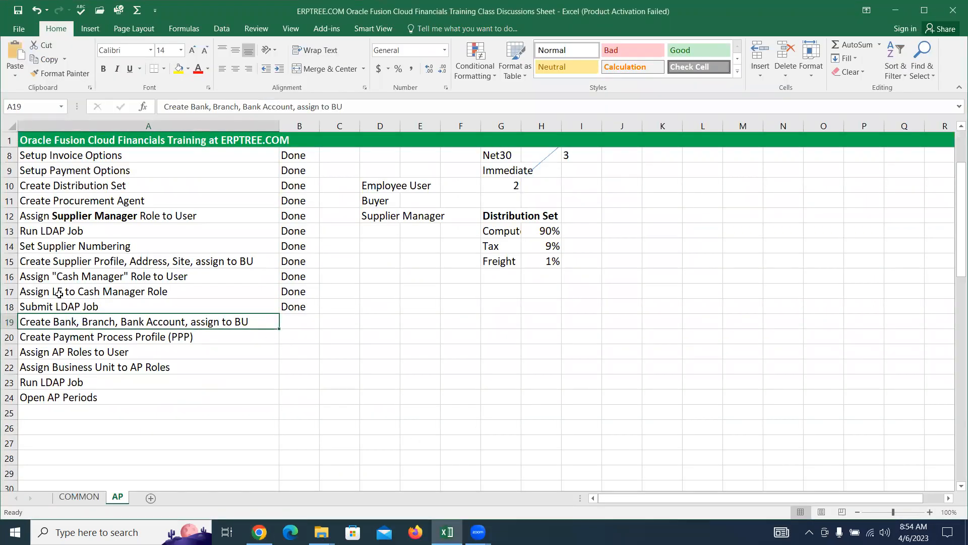
Step: Review the cash manager steps in A16:A18 of the AP sheet, then return to the Oracle project
{"action": "left_click_drag", "start_coordinate": [39, 278], "coordinate": [112, 303]}
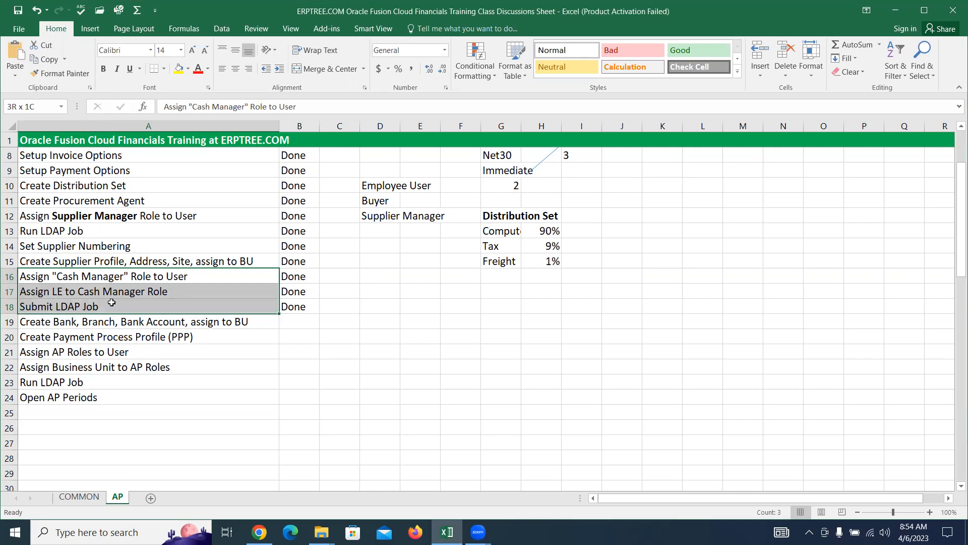
{"action": "left_click_drag", "start_coordinate": [112, 303], "coordinate": [111, 302]}
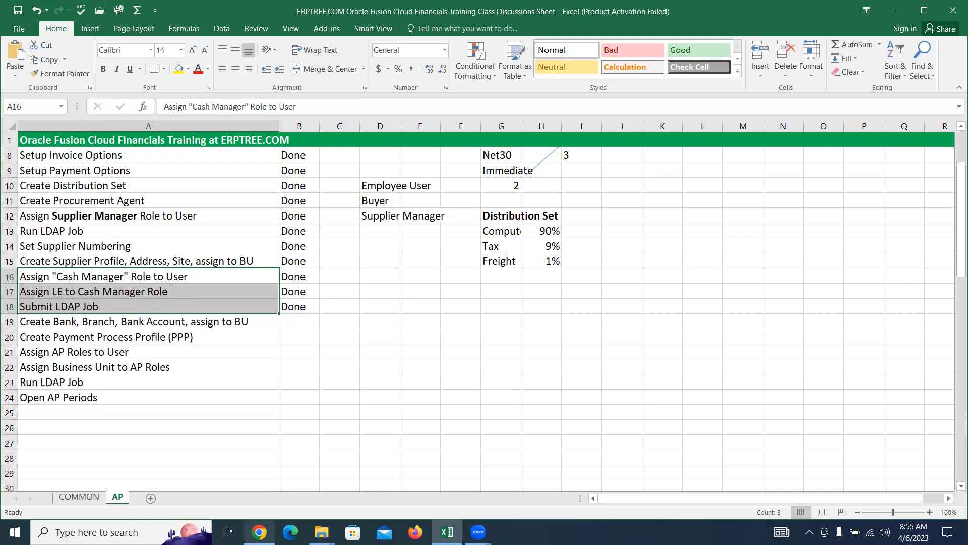
{"action": "left_click", "coordinate": [259, 532]}
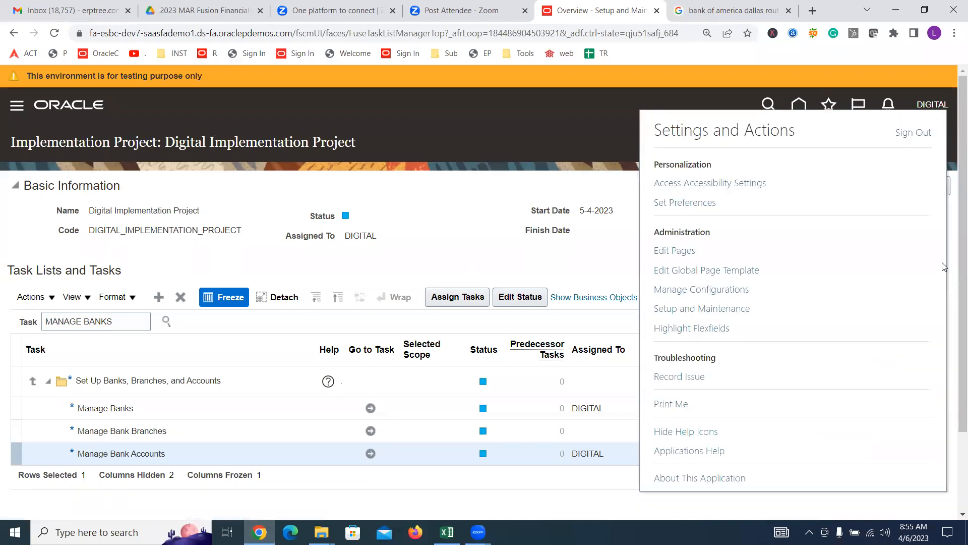
Step: Sign out of Oracle Fusion and sign back in with the user ID and password
{"action": "left_click", "coordinate": [915, 133]}
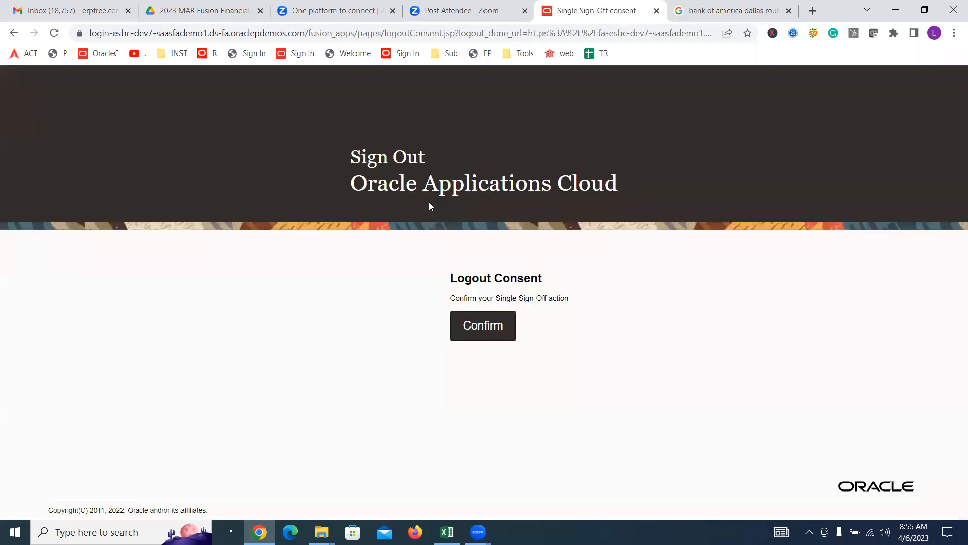
{"action": "left_click", "coordinate": [486, 332]}
{"action": "type", "text": "digital"}
{"action": "key", "text": "Tab"}
{"action": "type", "text": "••••••••"}
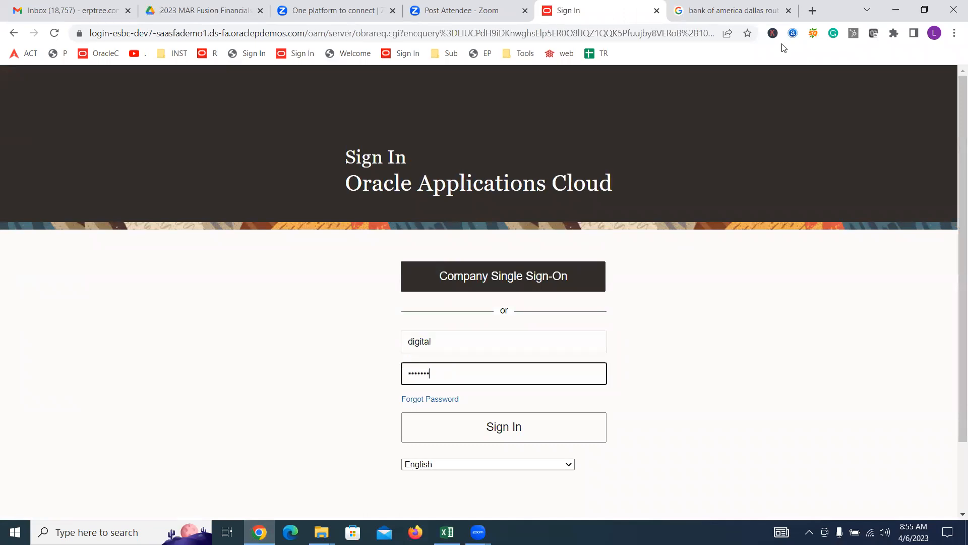
{"action": "key", "text": "Return"}
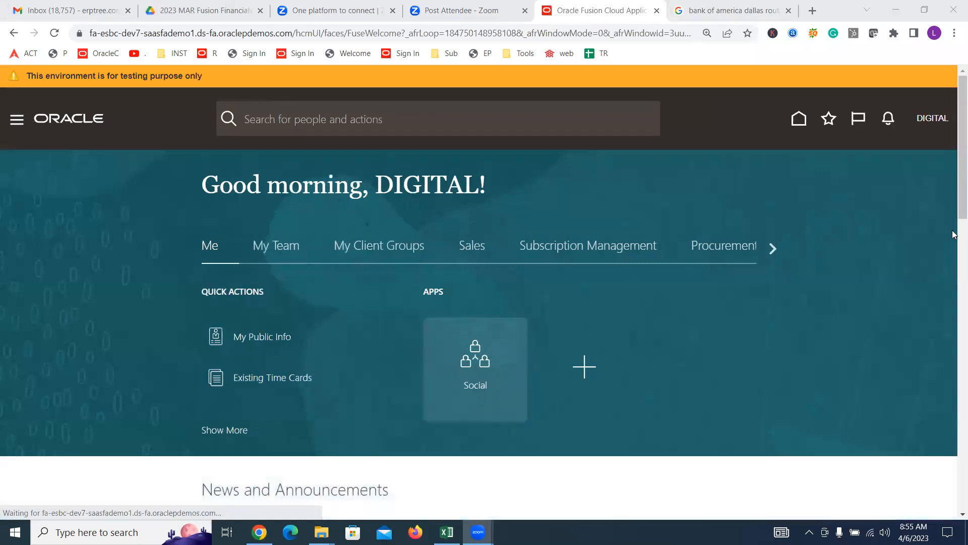
Step: Open the Digital Implementation Project from Setup and Maintenance's implementation projects
{"action": "left_click", "coordinate": [932, 121]}
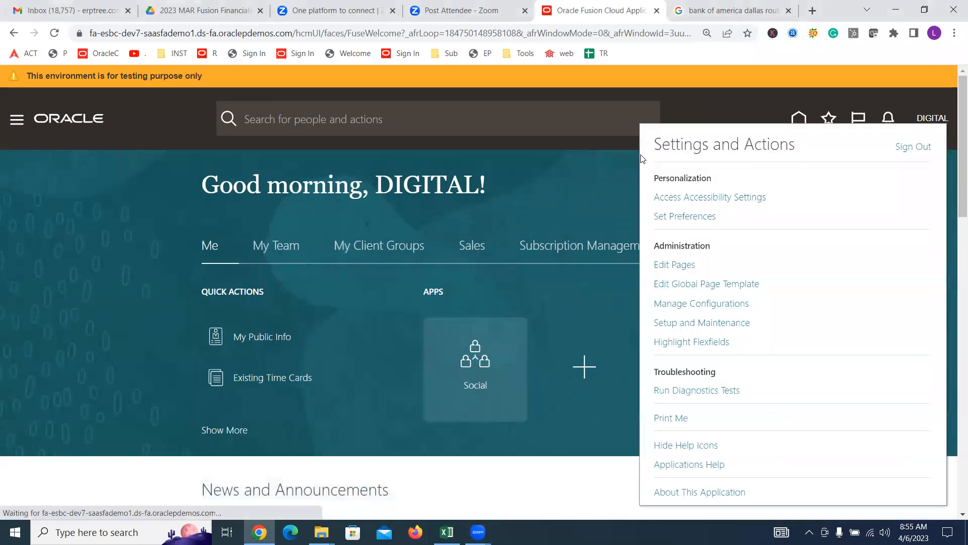
{"action": "left_click", "coordinate": [704, 323]}
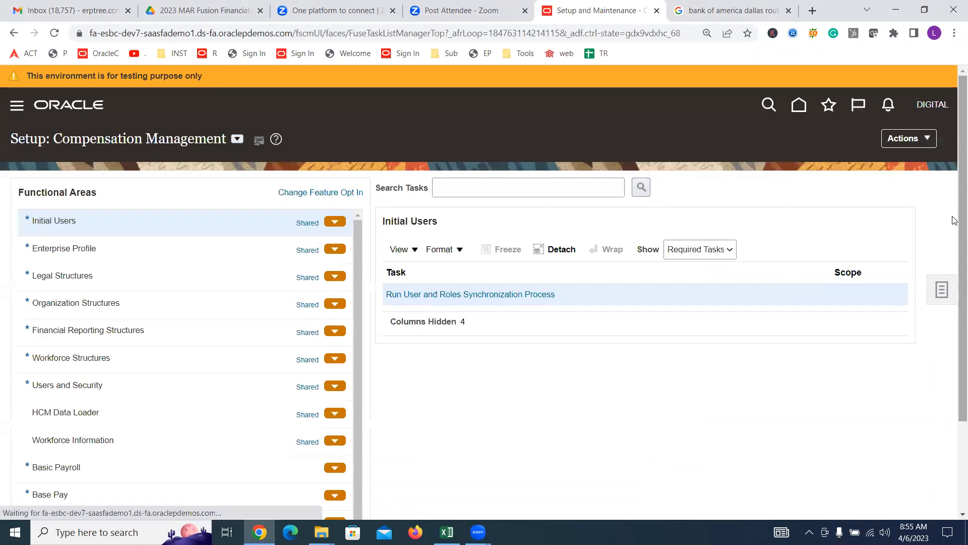
{"action": "left_click", "coordinate": [941, 291]}
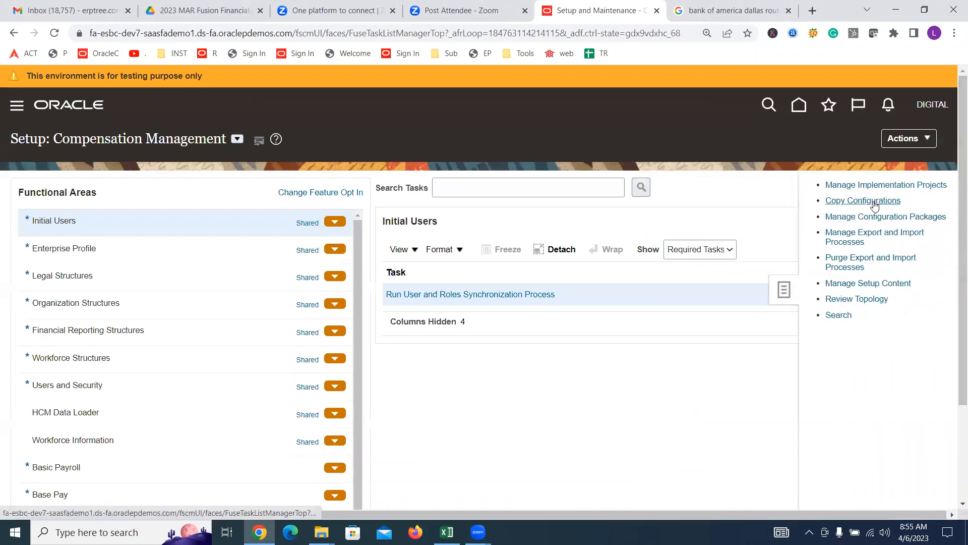
{"action": "left_click", "coordinate": [873, 185]}
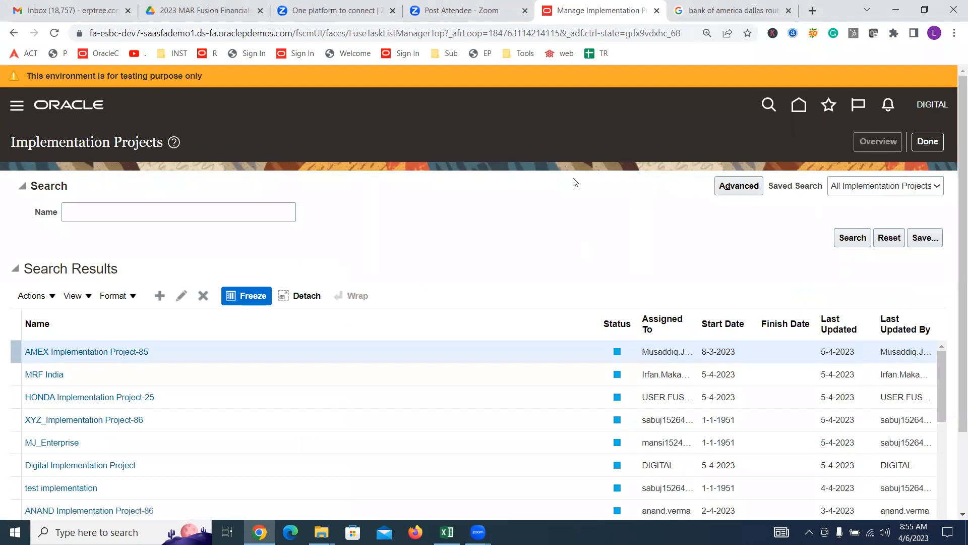
{"action": "left_click", "coordinate": [121, 278]}
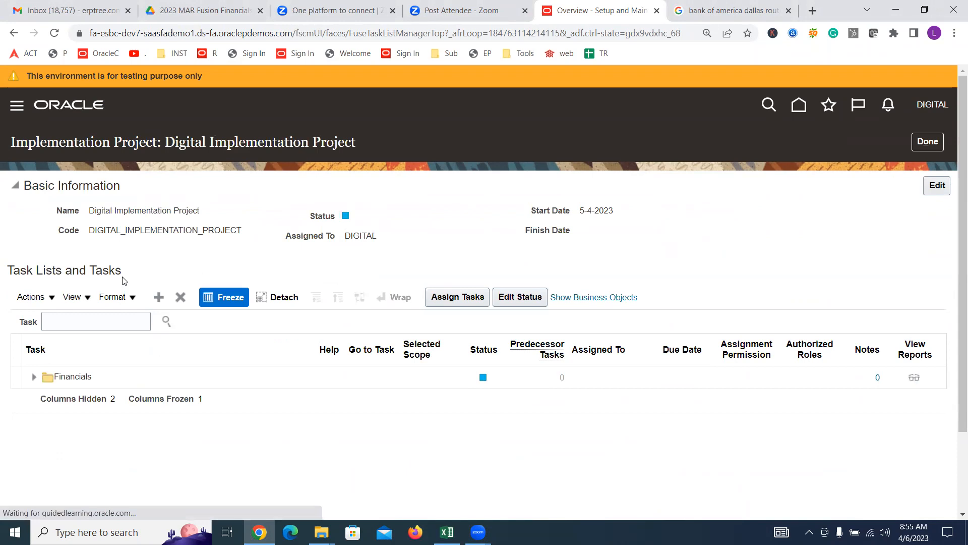
Step: Search the project tasks for 'BANK ACCOUNTS' and start a new bank account from Manage Bank Accounts
{"action": "left_click", "coordinate": [121, 320]}
{"action": "type", "text": "BANK ACCOUNTS"}
{"action": "key", "text": "Return"}
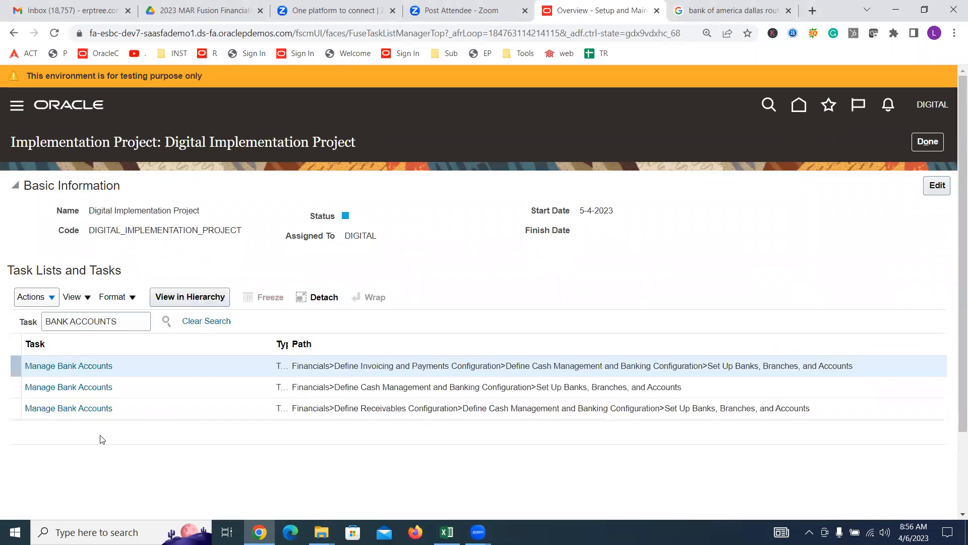
{"action": "left_click", "coordinate": [86, 368]}
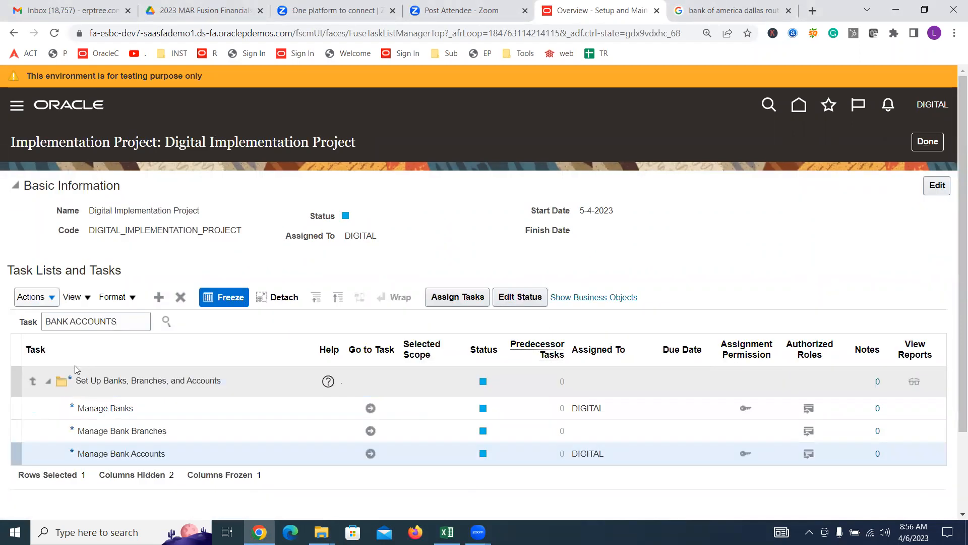
{"action": "left_click", "coordinate": [370, 454]}
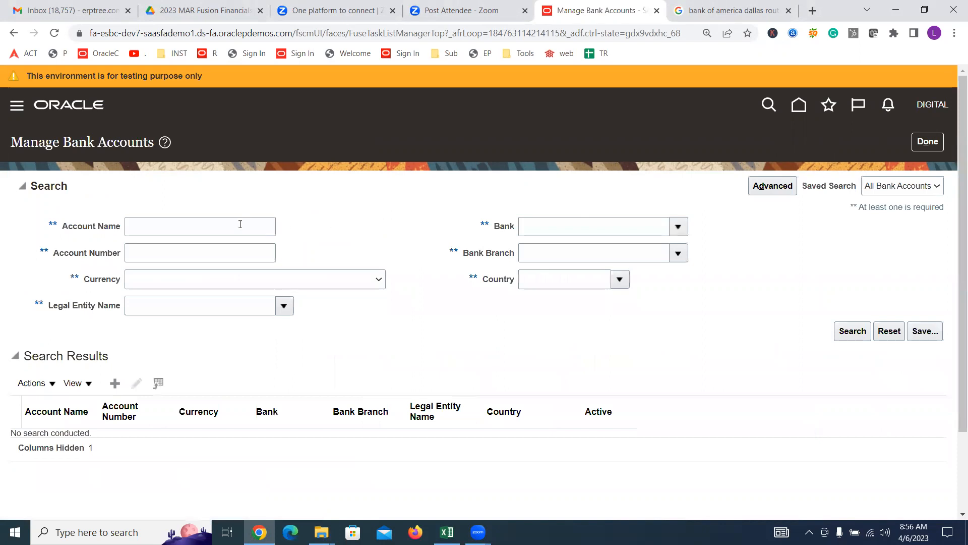
{"action": "left_click", "coordinate": [114, 385]}
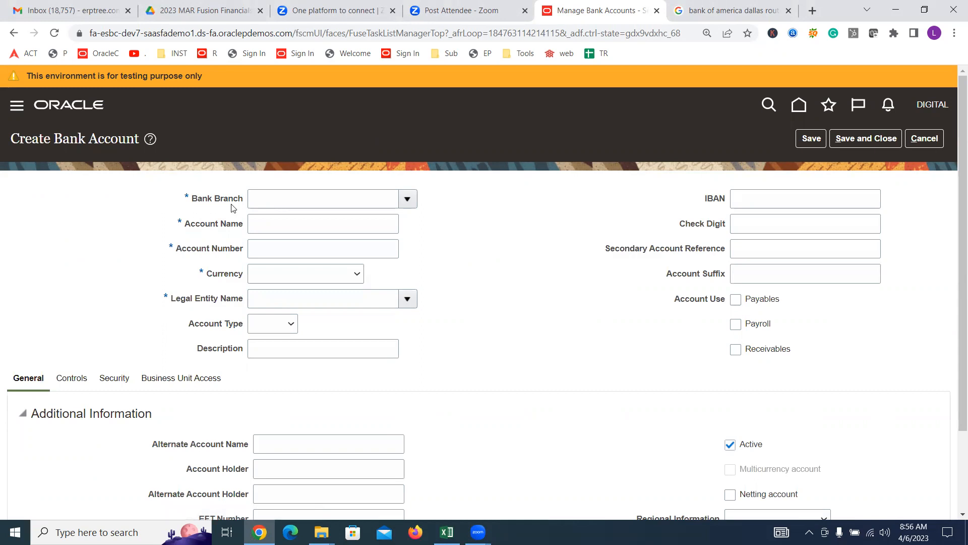
Step: Set the bank branch to Digital Branch and the account name to 'Digital Corporate Account'
{"action": "left_click", "coordinate": [309, 198]}
{"action": "type", "text": "DIGITAL"}
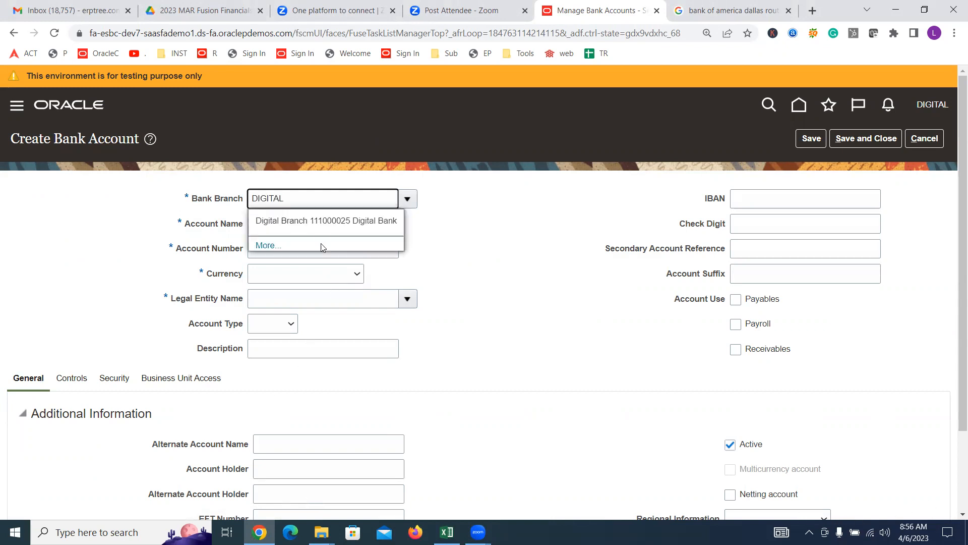
{"action": "left_click", "coordinate": [323, 220]}
{"action": "left_click", "coordinate": [320, 222]}
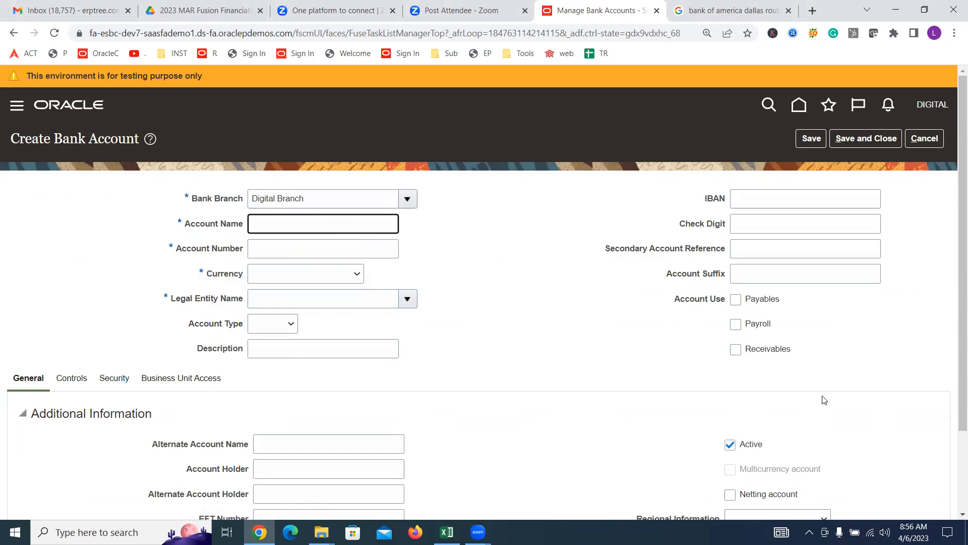
{"action": "type", "text": "Digital Corporate Account"}
{"action": "key", "text": "Tab"}
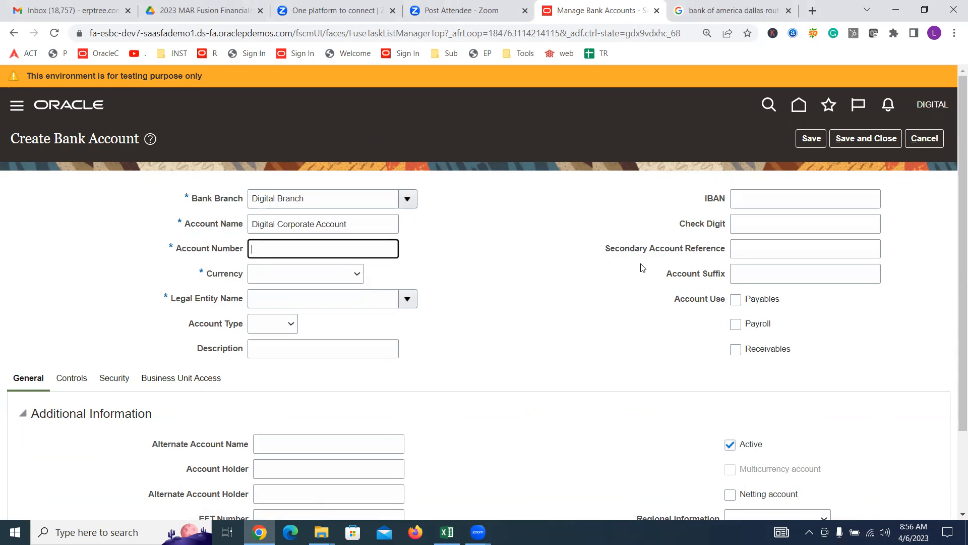
Step: Enter the bank account number and set the currency to USD - US Dollar
{"action": "type", "text": "999999999999"}
{"action": "key", "text": "Tab"}
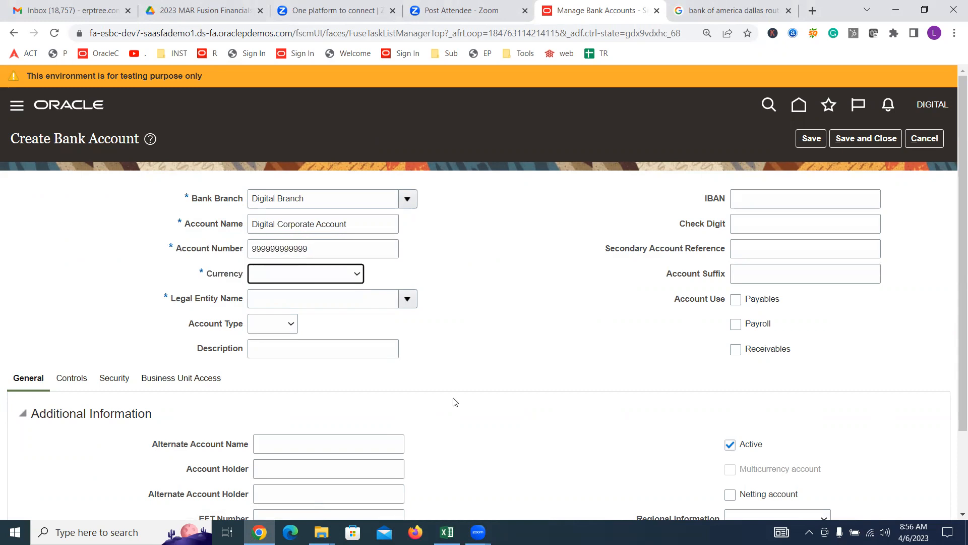
{"action": "left_click", "coordinate": [325, 276]}
{"action": "left_click", "coordinate": [325, 298]}
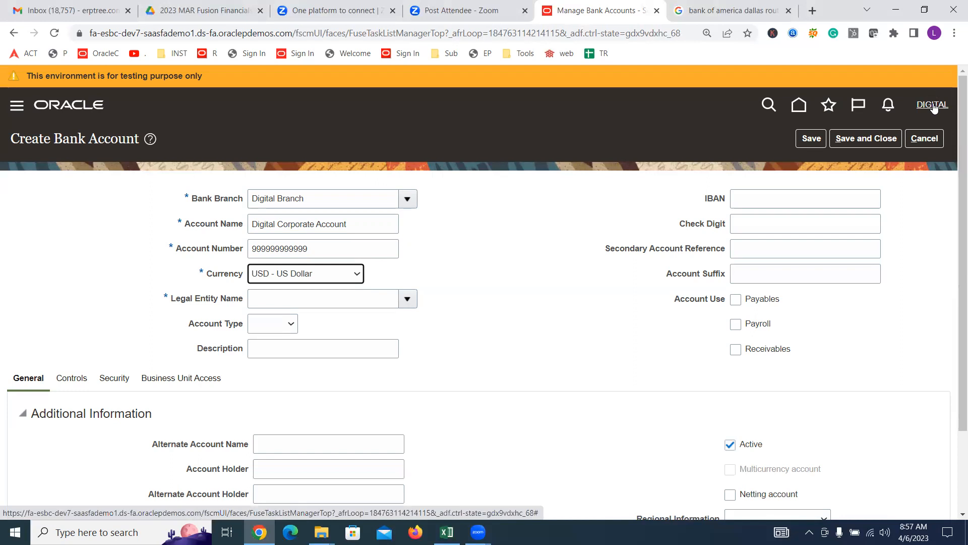
{"action": "left_click", "coordinate": [407, 300]}
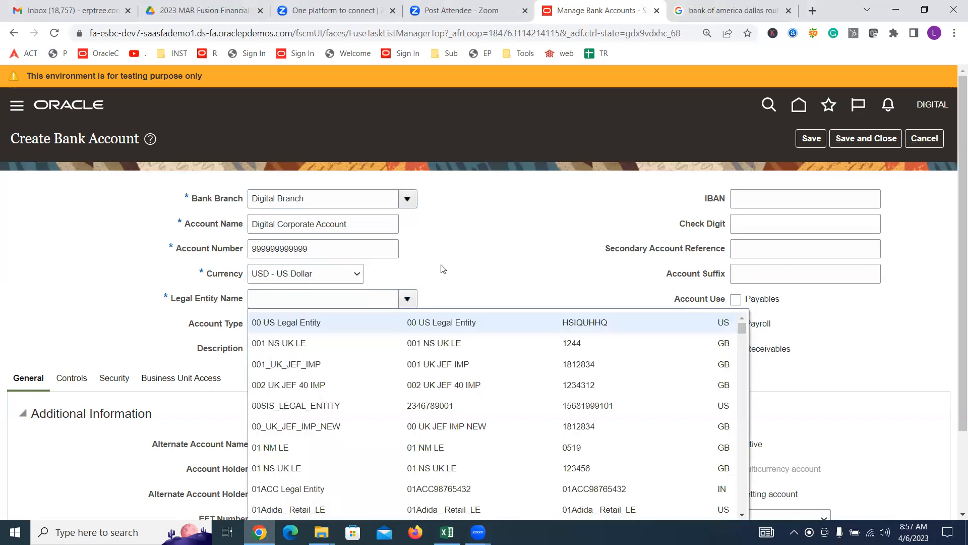
{"action": "scroll", "coordinate": [467, 227], "scroll_direction": "down", "scroll_amount": 2}
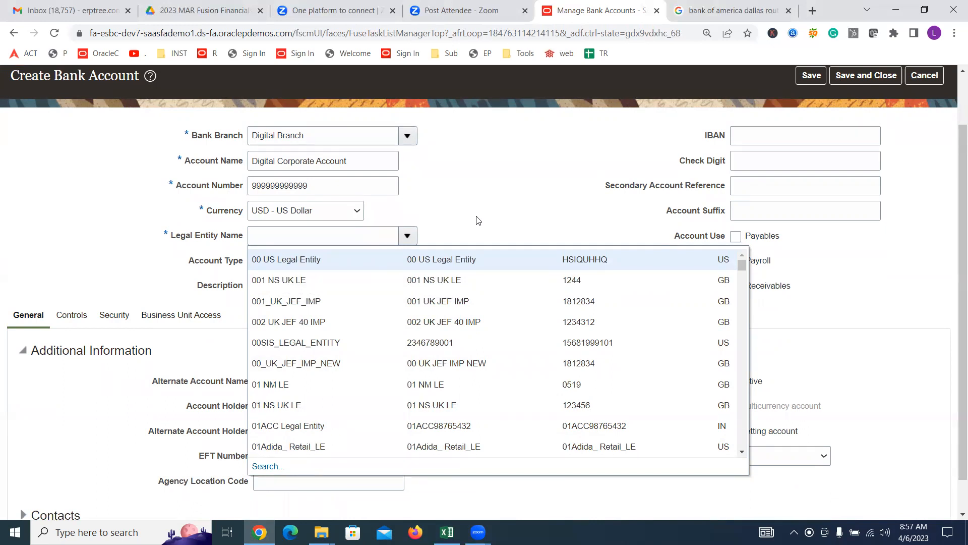
Step: Bold the finished tasks in A16:A18 and save the training workbook
{"action": "left_click", "coordinate": [447, 531]}
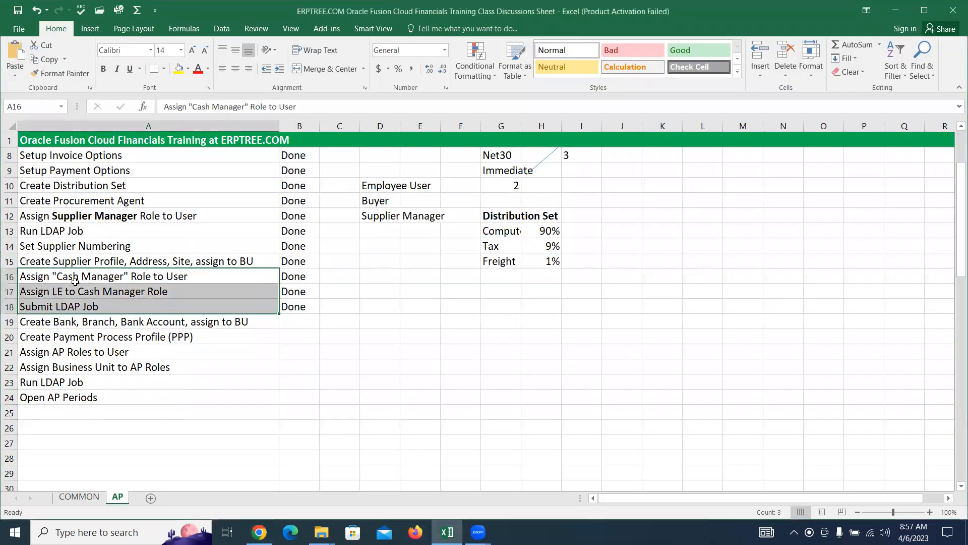
{"action": "left_click_drag", "start_coordinate": [71, 279], "coordinate": [114, 306]}
{"action": "mouse_move", "coordinate": [259, 532]}
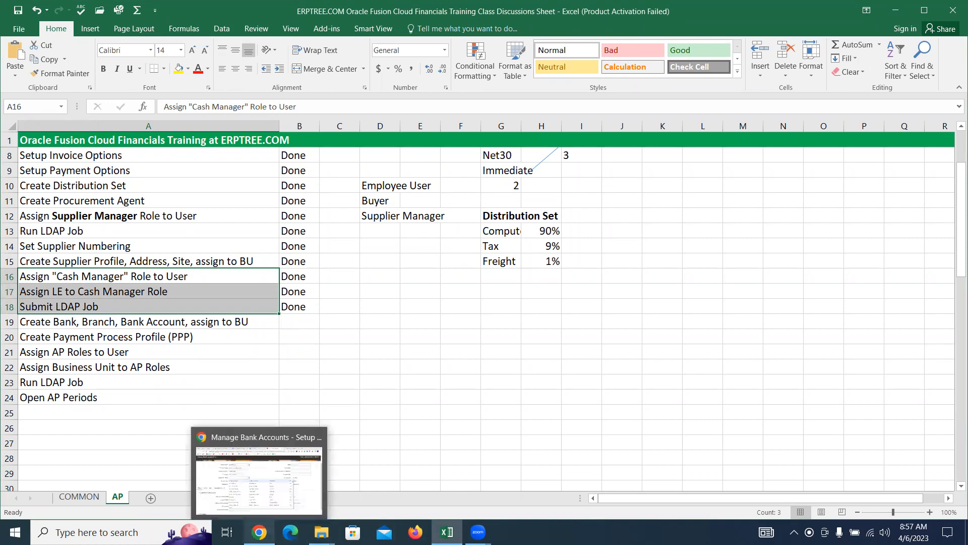
{"action": "left_click", "coordinate": [259, 479]}
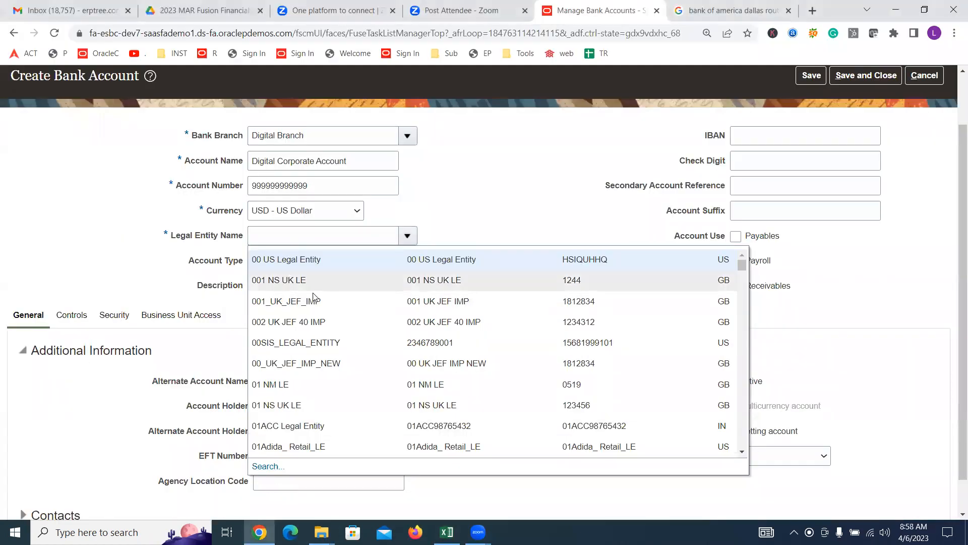
{"action": "left_click", "coordinate": [260, 532]}
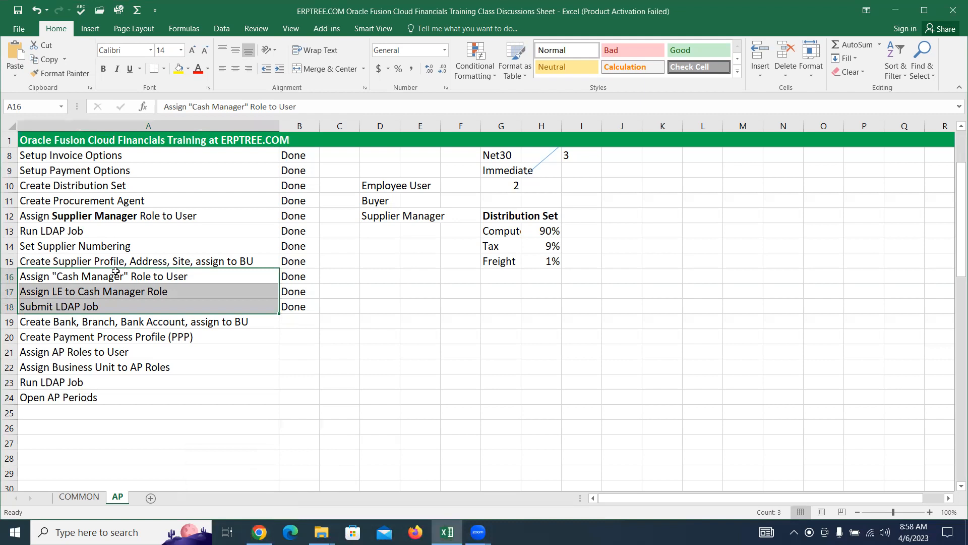
{"action": "left_click_drag", "start_coordinate": [115, 276], "coordinate": [115, 307]}
{"action": "key", "text": "ctrl+b"}
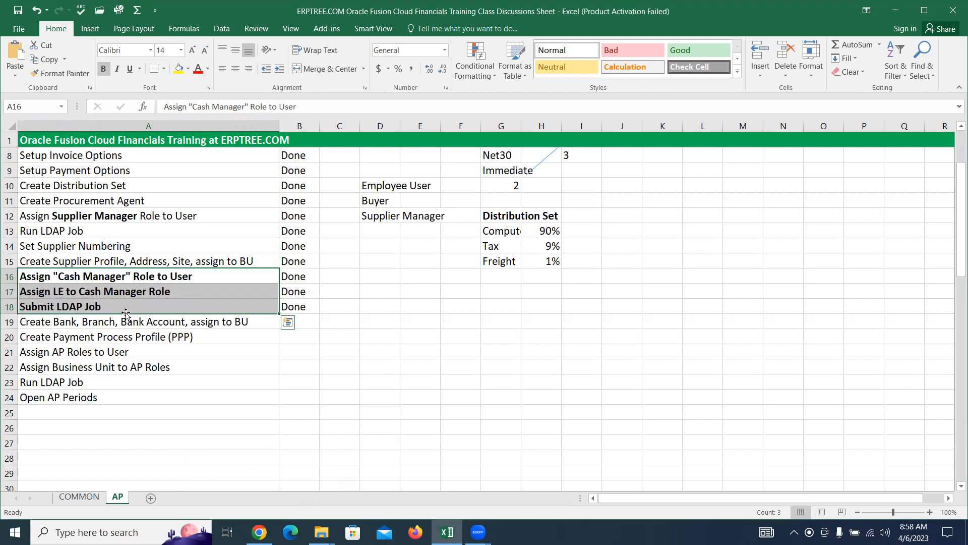
{"action": "key", "text": "ctrl+s"}
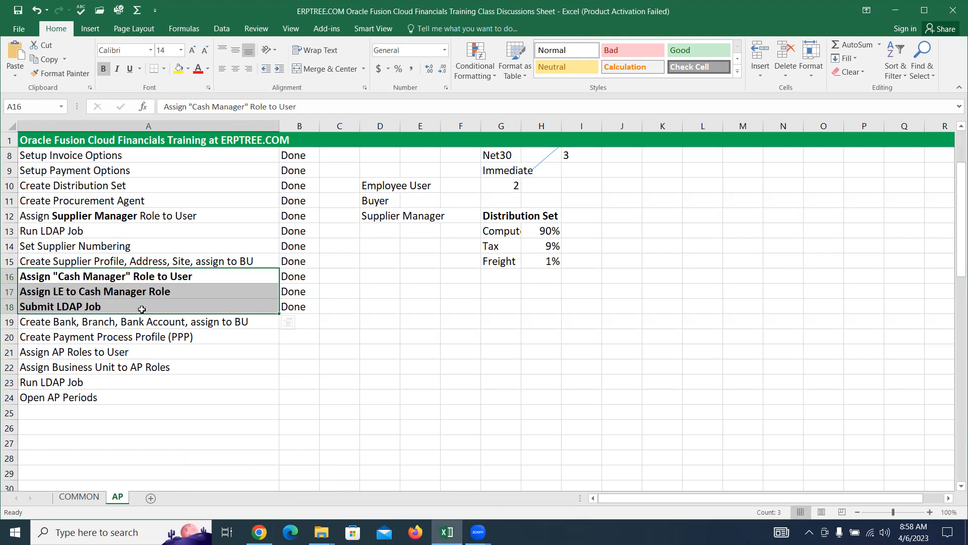
Step: Alternate between the bank account form and the checklist, reselecting the finished tasks A16:A18
{"action": "key", "text": "alt+Tab"}
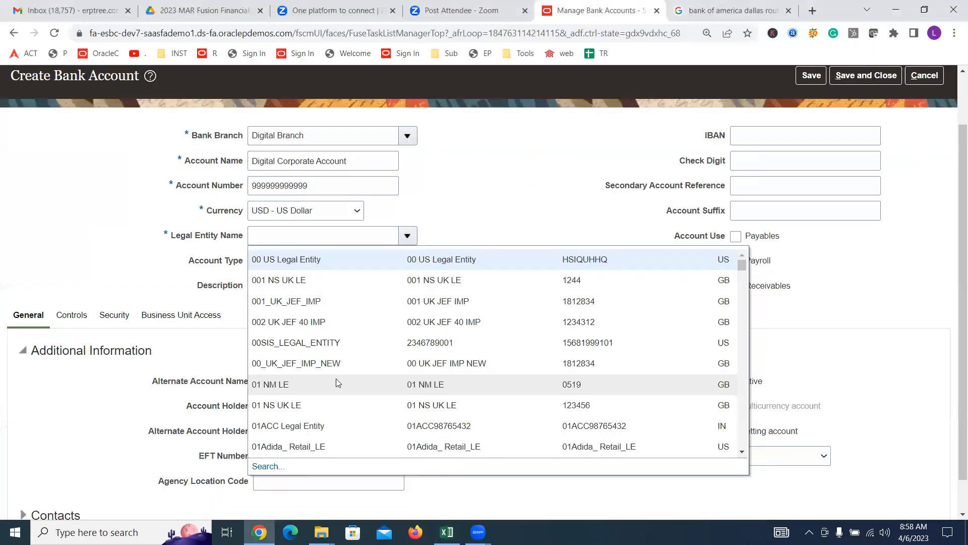
{"action": "key", "text": "alt+Tab"}
{"action": "left_click_drag", "start_coordinate": [163, 280], "coordinate": [167, 303]}
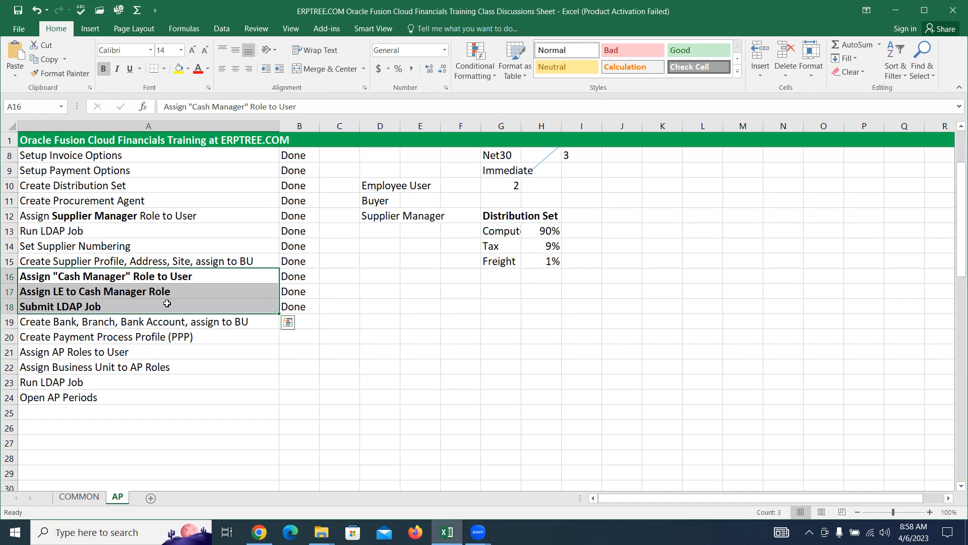
{"action": "key", "text": "alt+Tab"}
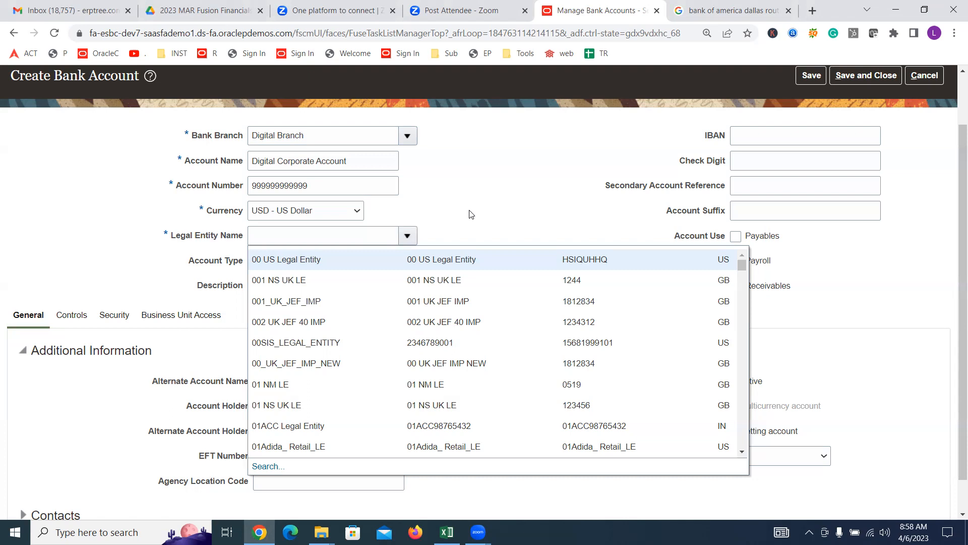
{"action": "key", "text": "alt+Tab"}
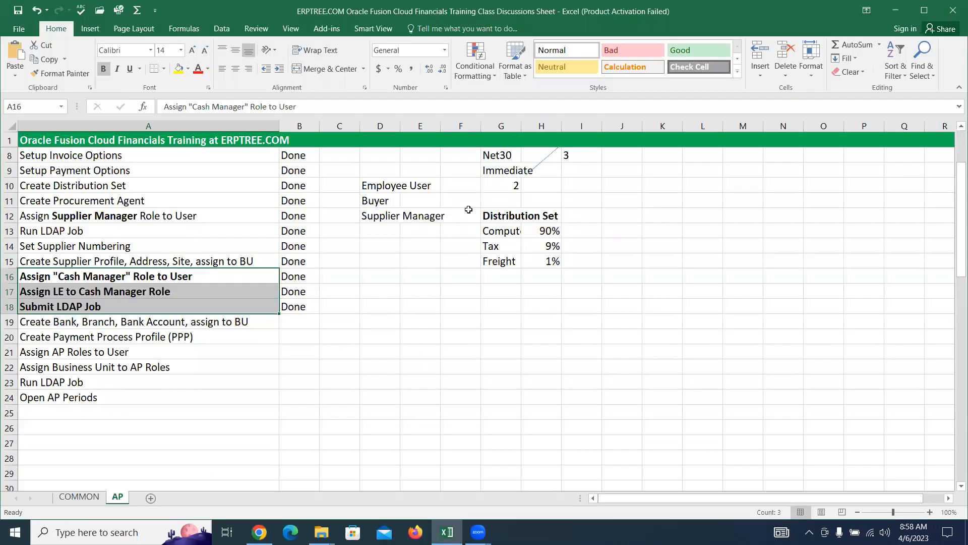
{"action": "left_click_drag", "start_coordinate": [53, 272], "coordinate": [126, 300]}
{"action": "key", "text": "alt+Tab"}
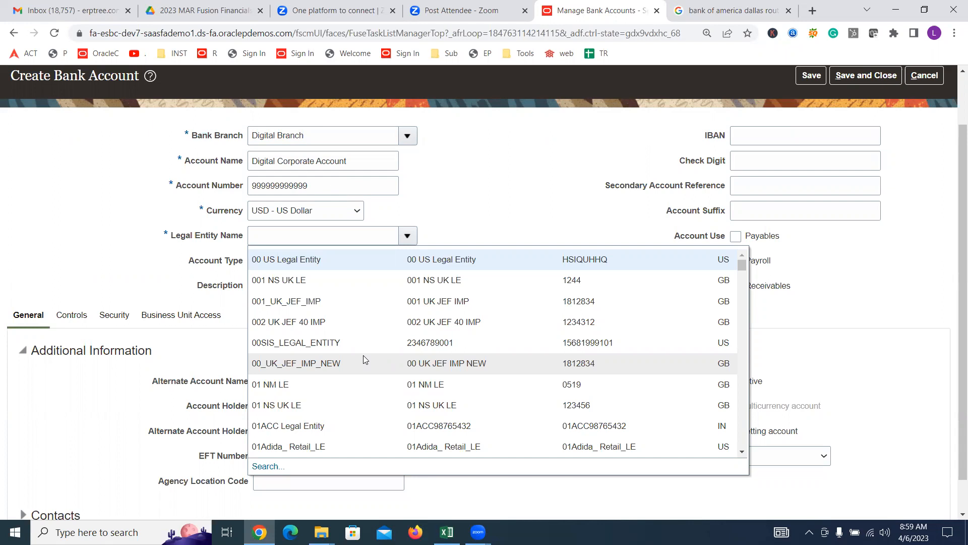
{"action": "key", "text": "alt+Tab"}
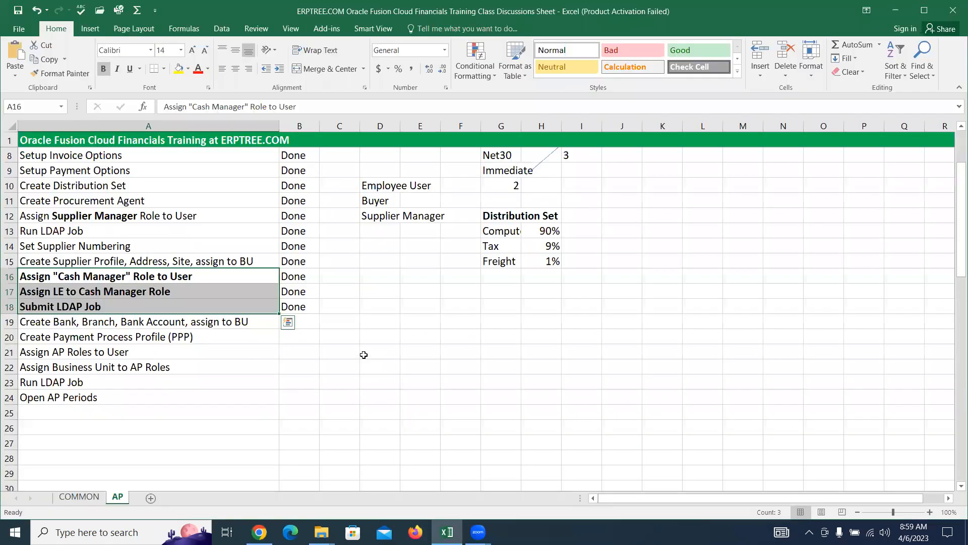
{"action": "left_click_drag", "start_coordinate": [66, 280], "coordinate": [169, 308]}
{"action": "key", "text": "alt+Tab"}
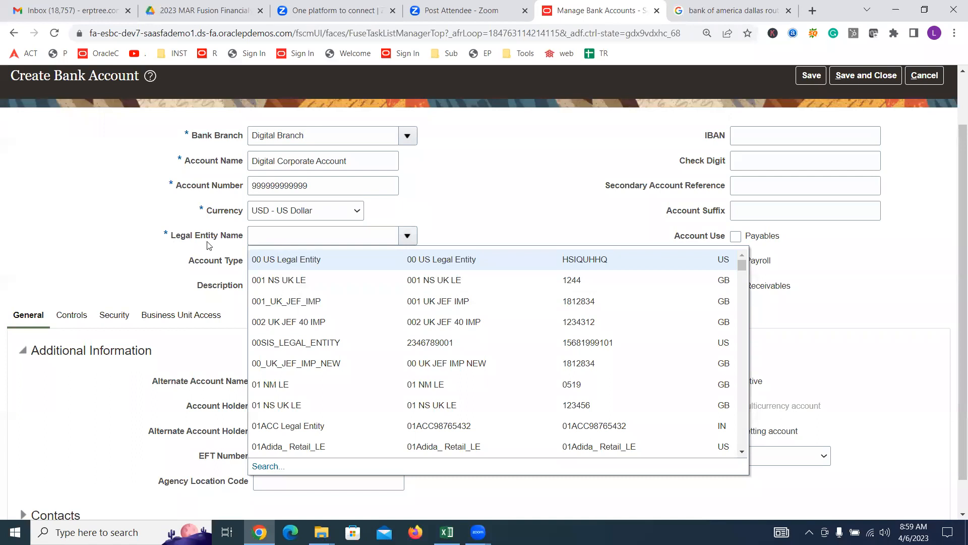
{"action": "key", "text": "alt+Tab"}
{"action": "left_click_drag", "start_coordinate": [46, 277], "coordinate": [108, 304]}
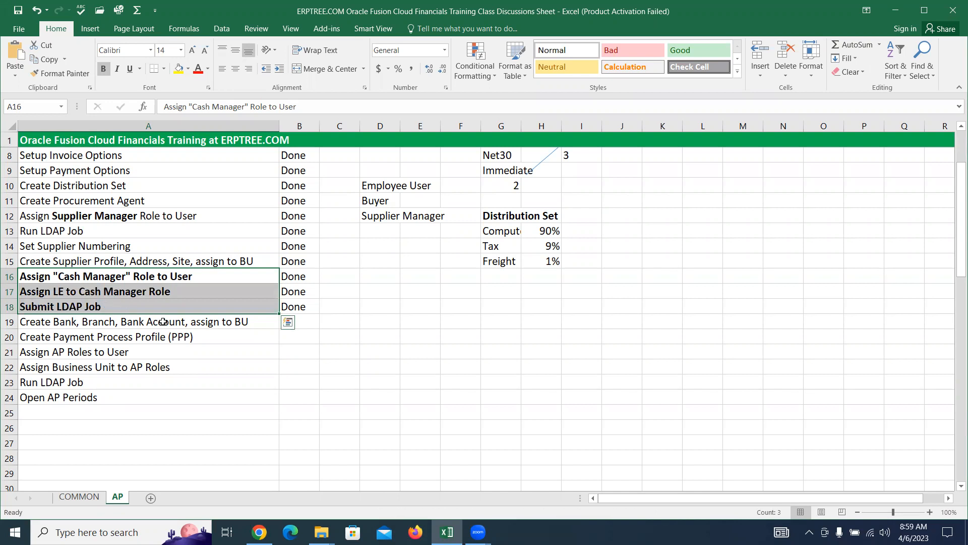
{"action": "left_click_drag", "start_coordinate": [47, 272], "coordinate": [85, 303]}
{"action": "key", "text": "alt+Tab"}
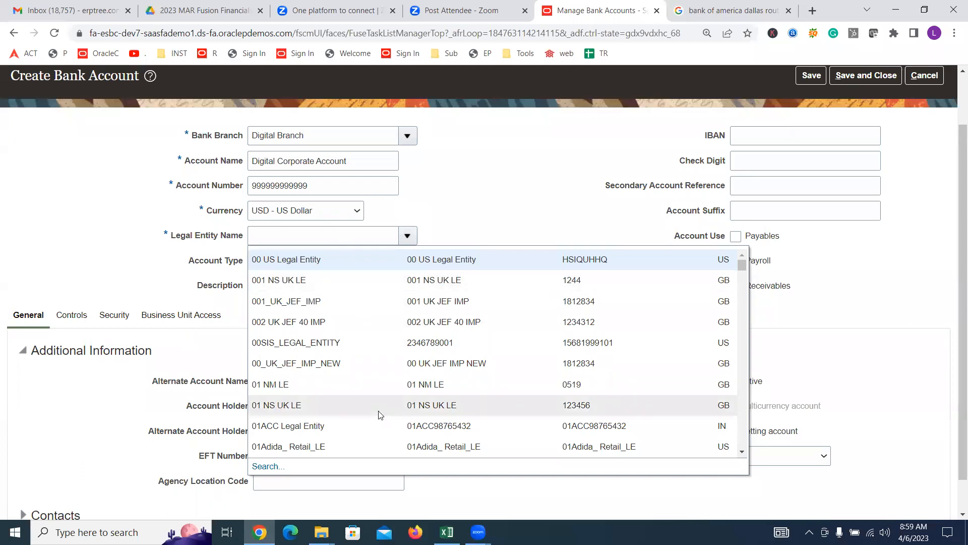
{"action": "key", "text": "alt+Tab"}
{"action": "left_click_drag", "start_coordinate": [43, 279], "coordinate": [110, 303]}
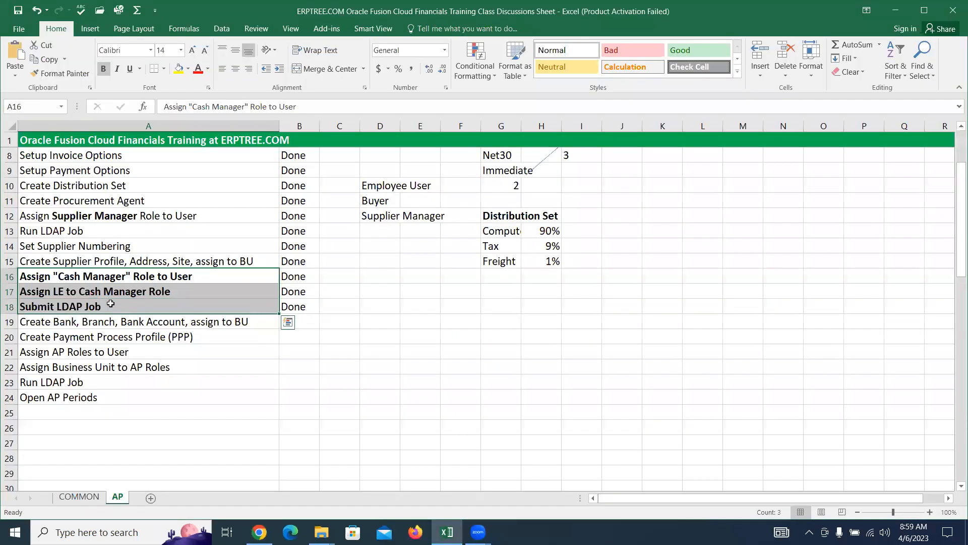
{"action": "key", "text": "alt+Tab"}
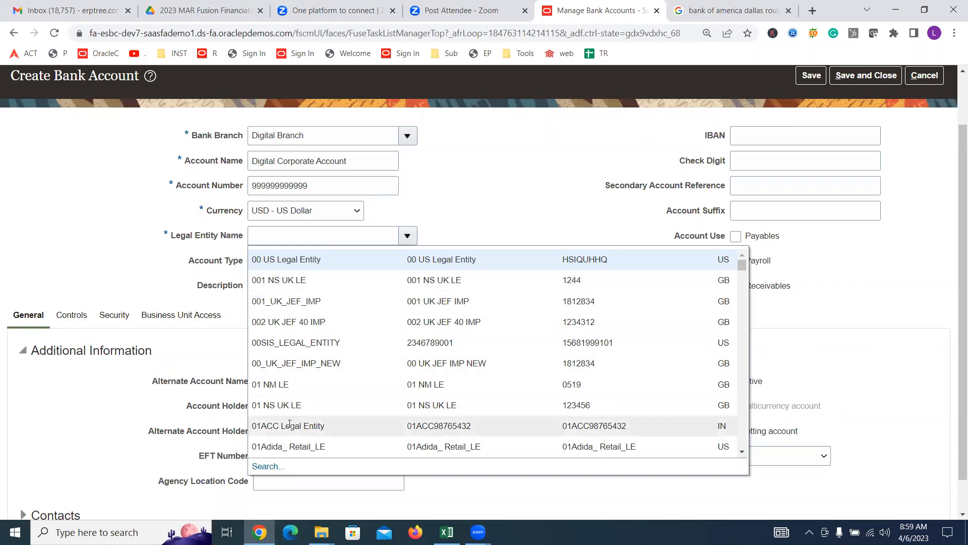
Step: Search 'Digital' and set the legal entity to Digital US Legal Entity
{"action": "left_click", "coordinate": [272, 467]}
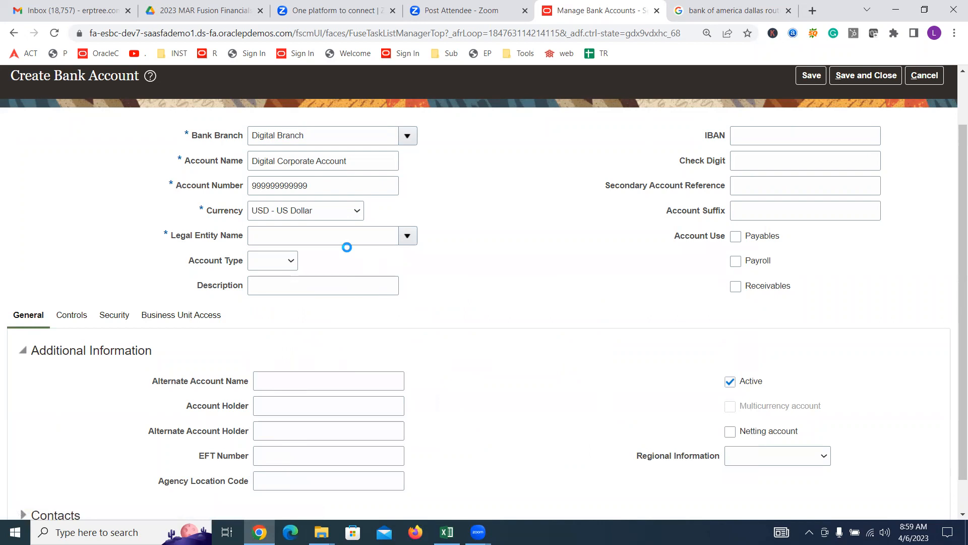
{"action": "type", "text": "Digital"}
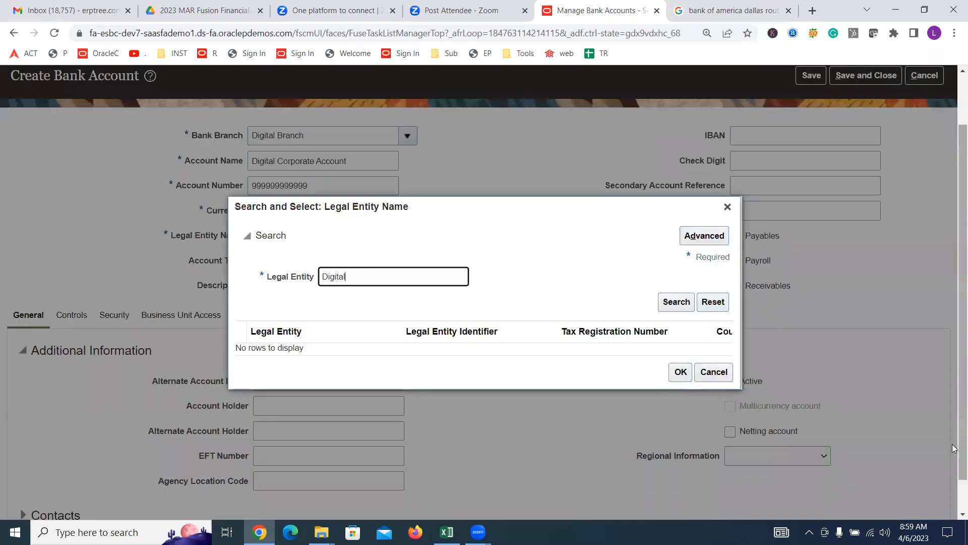
{"action": "left_click", "coordinate": [666, 303]}
{"action": "left_click", "coordinate": [345, 353]}
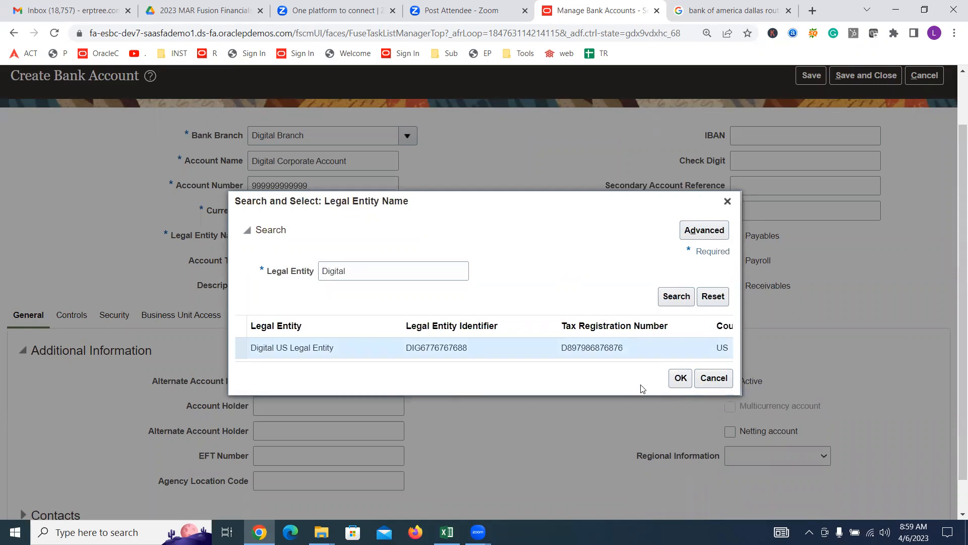
{"action": "left_click", "coordinate": [679, 377]}
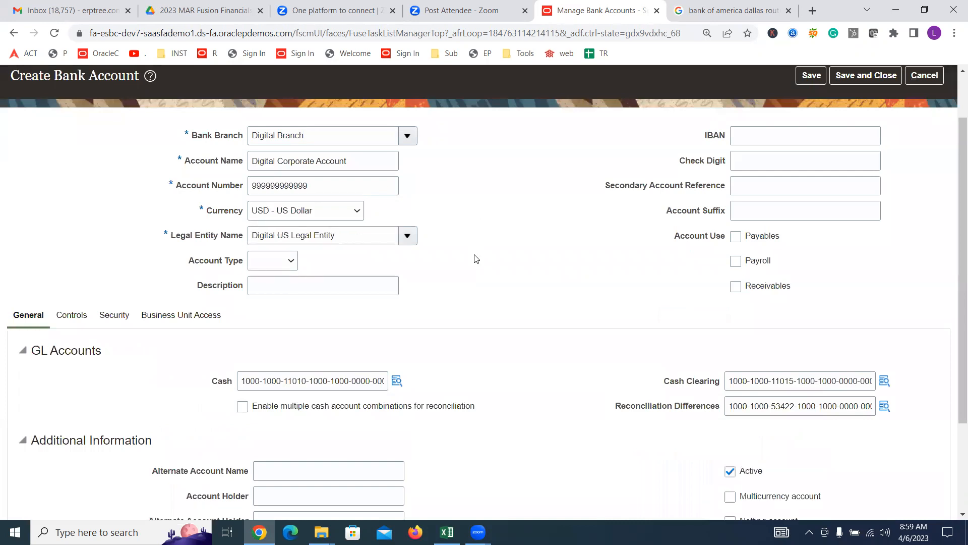
{"action": "triple_click", "coordinate": [347, 160]}
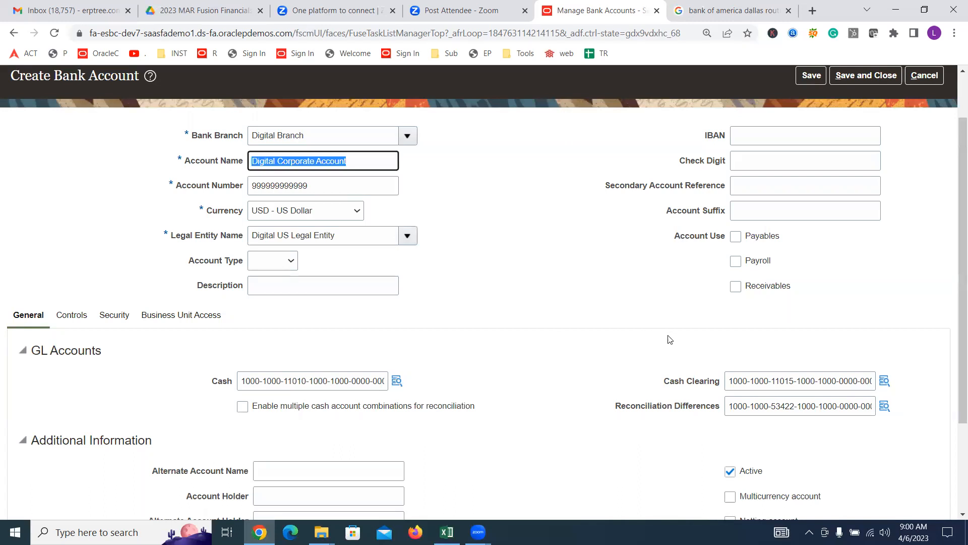
Step: Tick Payables and Receivables under Account Use, leaving Payroll unchecked
{"action": "left_click", "coordinate": [735, 237]}
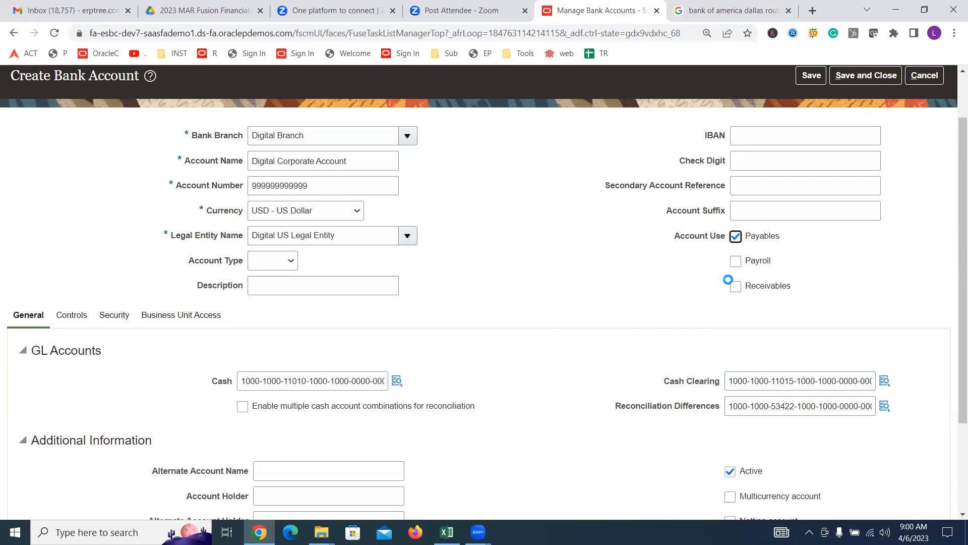
{"action": "left_click", "coordinate": [736, 287]}
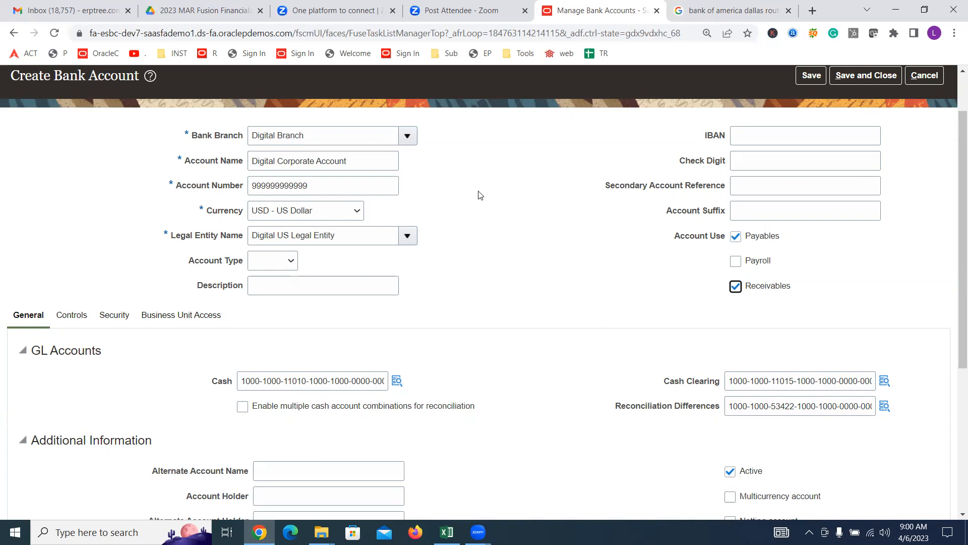
{"action": "triple_click", "coordinate": [353, 235]}
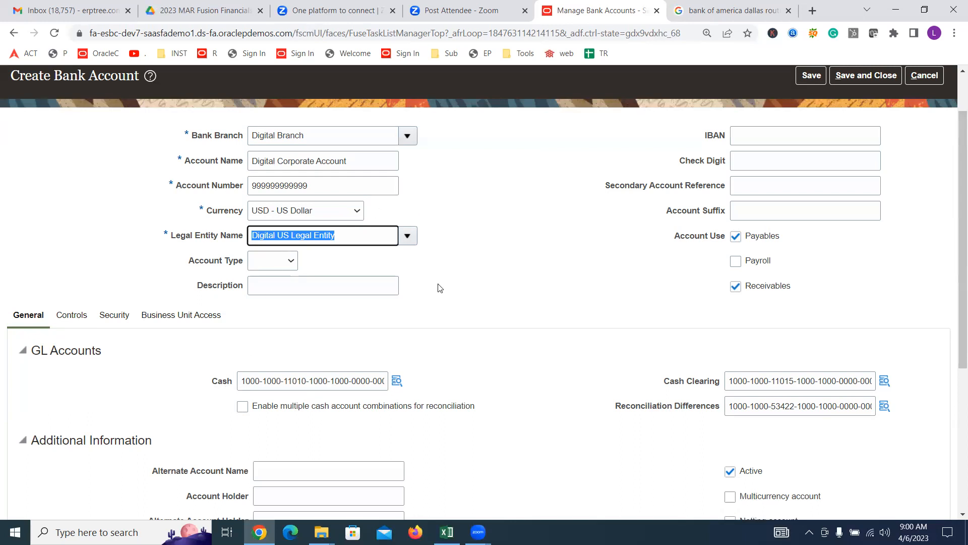
{"action": "left_click", "coordinate": [395, 383]}
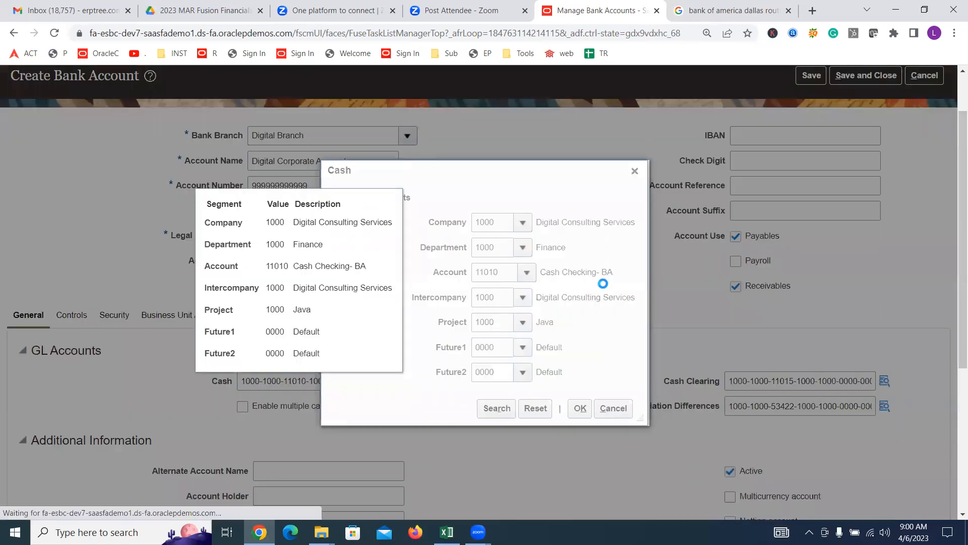
{"action": "left_click_drag", "start_coordinate": [602, 272], "coordinate": [615, 276]}
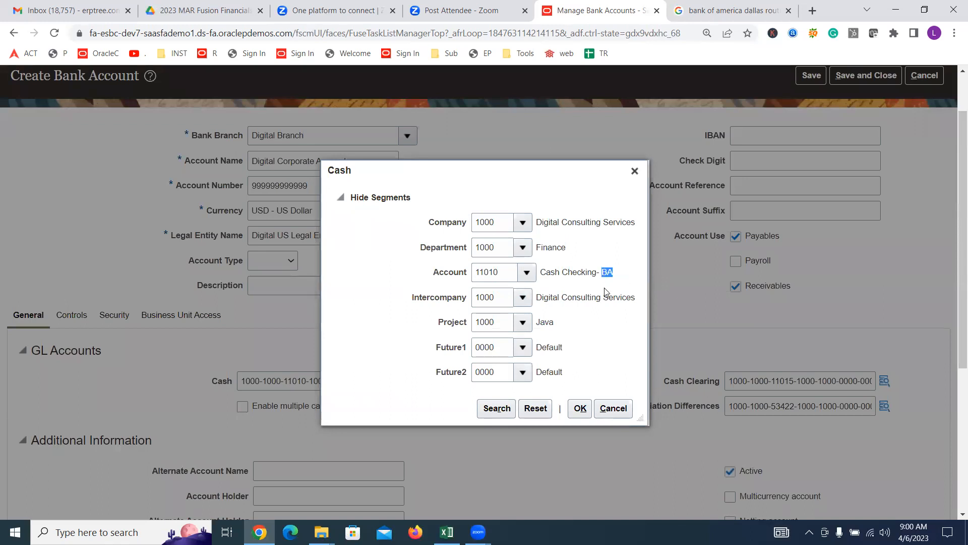
{"action": "left_click", "coordinate": [635, 172]}
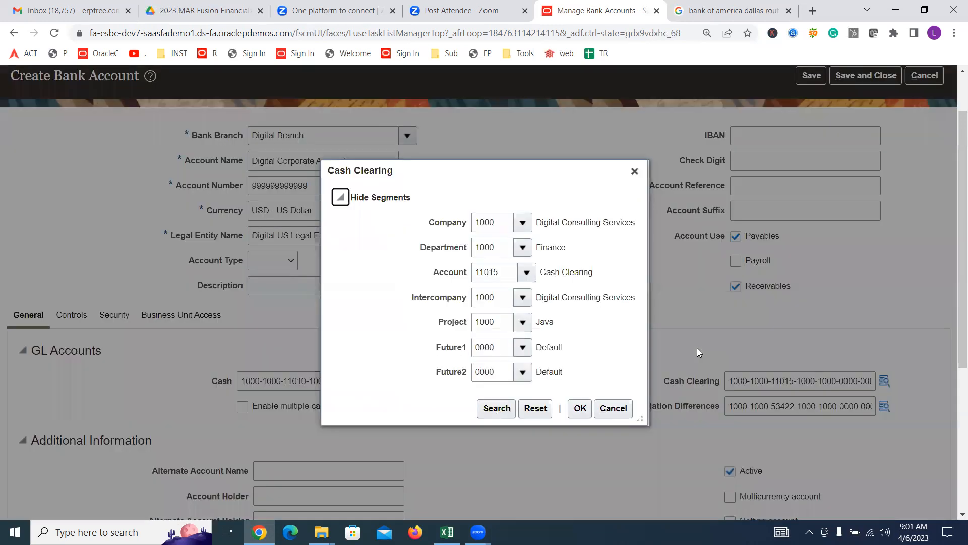
{"action": "left_click", "coordinate": [634, 172]}
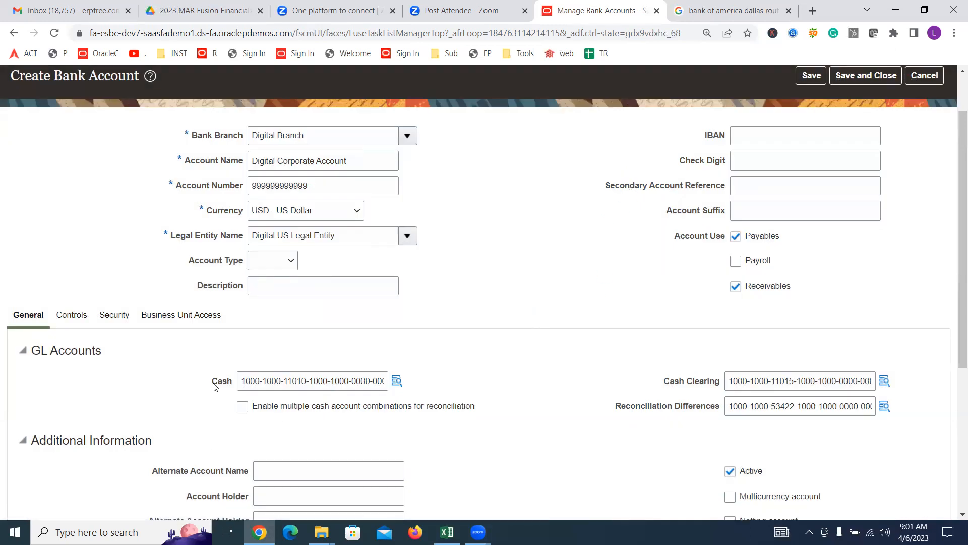
Step: Scroll down to Payment Documents and add a new payment document for the account
{"action": "left_click_drag", "start_coordinate": [283, 379], "coordinate": [312, 382]}
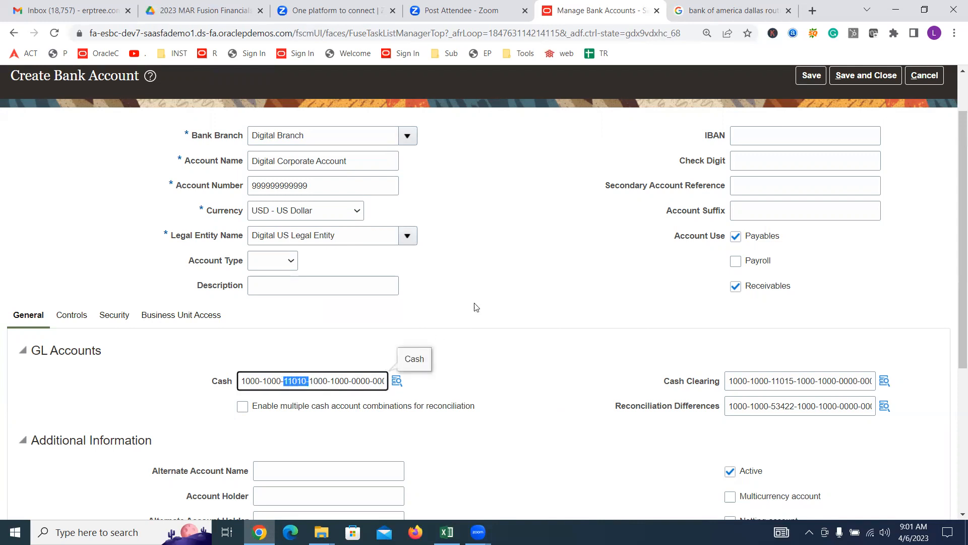
{"action": "left_click", "coordinate": [491, 298]}
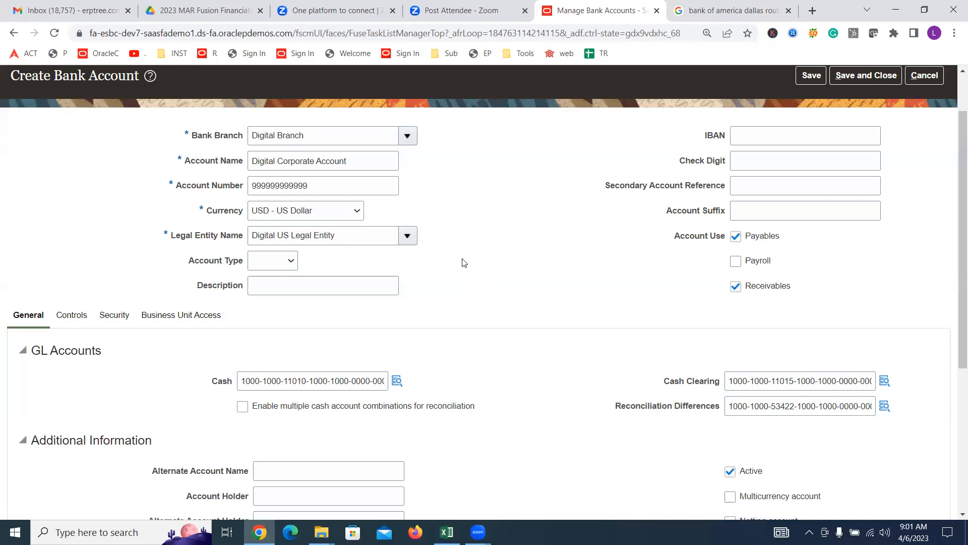
{"action": "scroll", "coordinate": [464, 263], "scroll_direction": "down", "scroll_amount": 5}
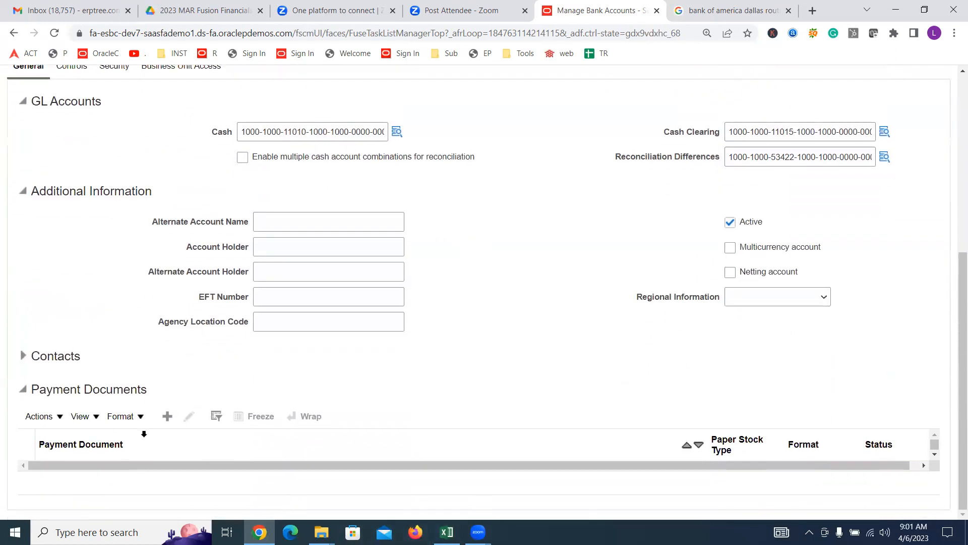
{"action": "triple_click", "coordinate": [95, 391]}
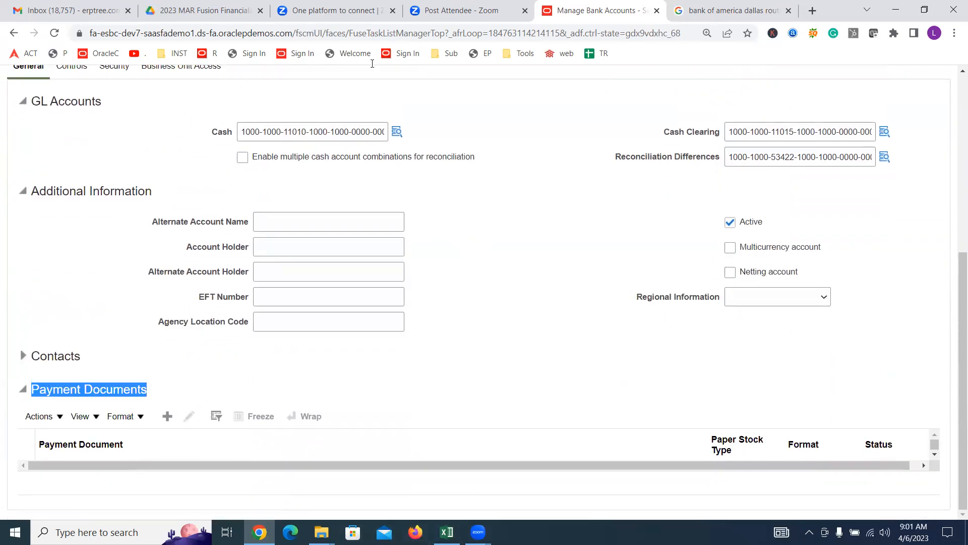
{"action": "left_click", "coordinate": [160, 419]}
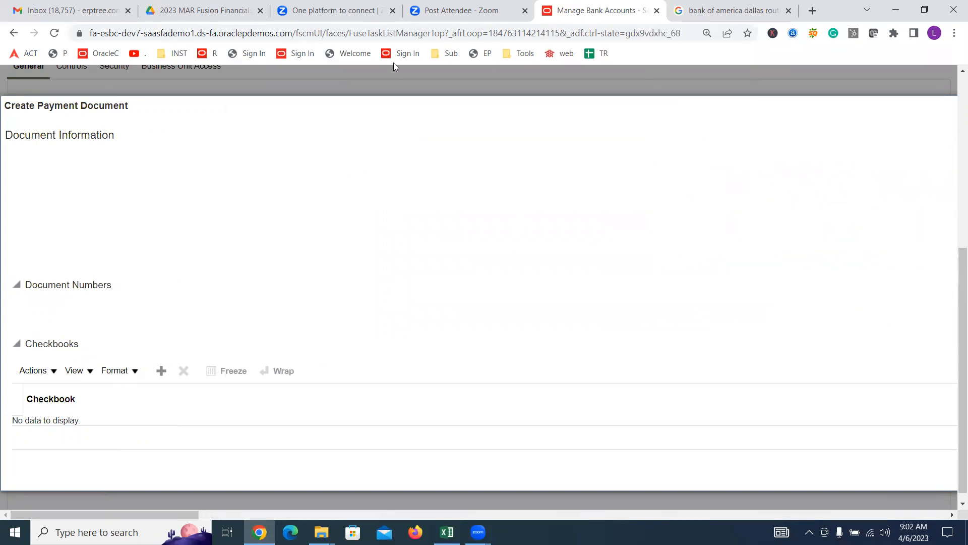
{"action": "left_click", "coordinate": [384, 33]}
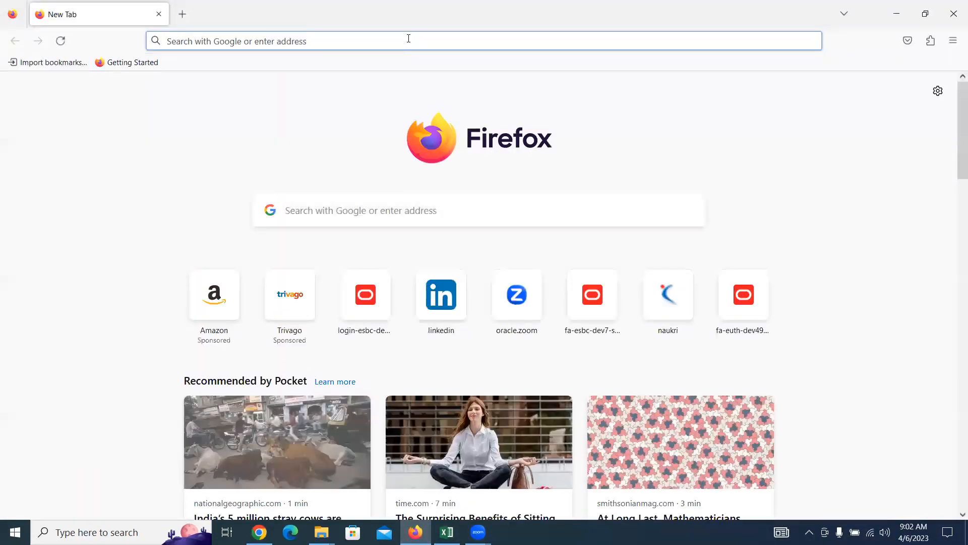
Step: Load the Oracle address in Firefox and close Chrome's Manage Bank Accounts tab
{"action": "key", "text": "ctrl+v"}
{"action": "key", "text": "Return"}
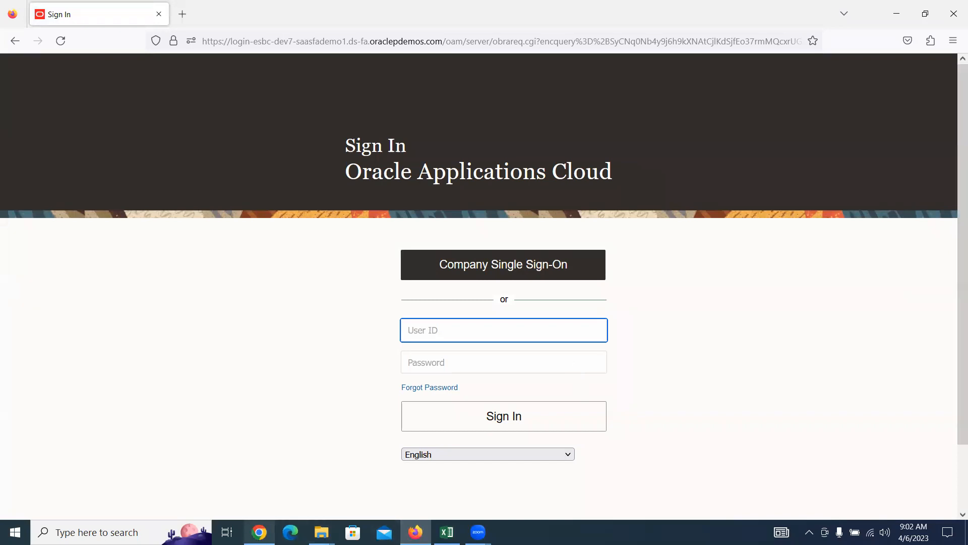
{"action": "left_click", "coordinate": [259, 532]}
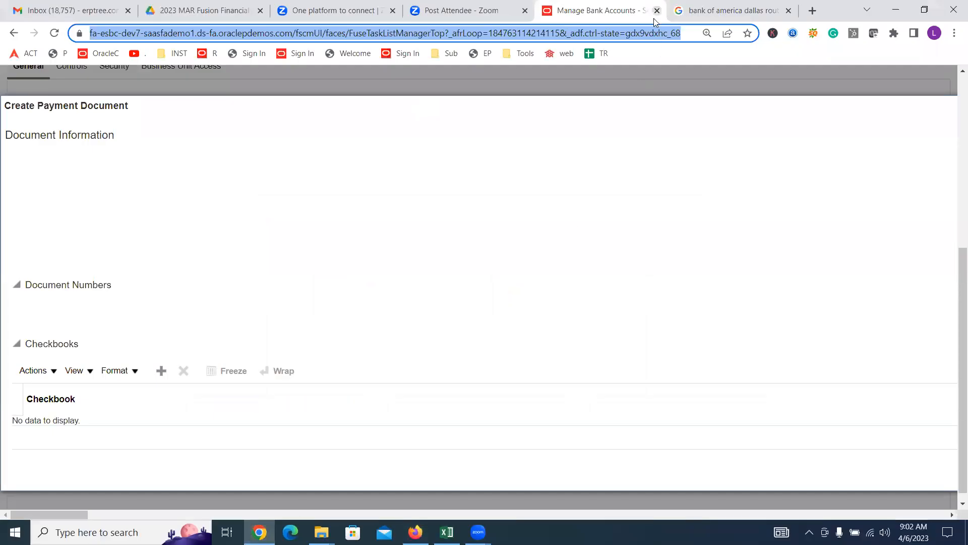
{"action": "left_click", "coordinate": [656, 11]}
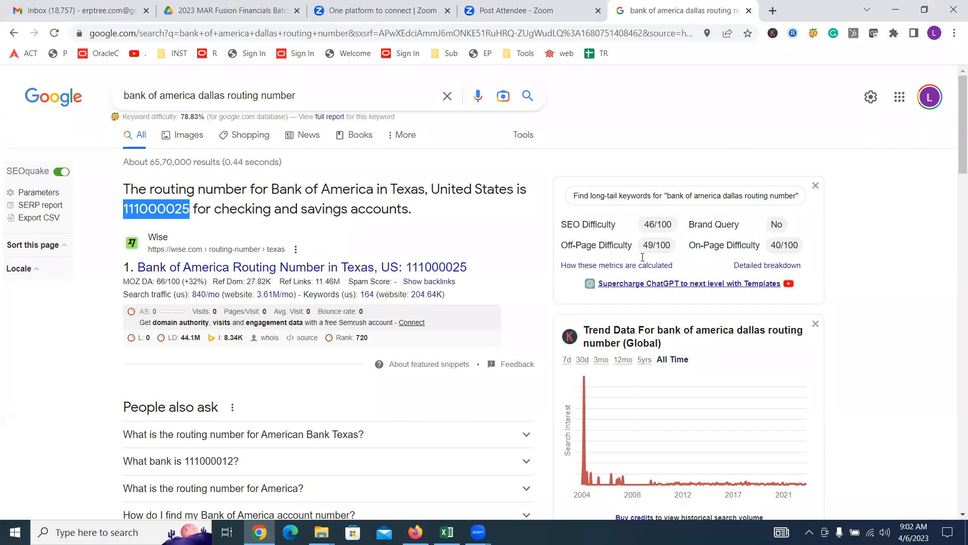
Step: Sign in to Oracle in Firefox with the user ID and password, declining to save the login
{"action": "left_click", "coordinate": [417, 530]}
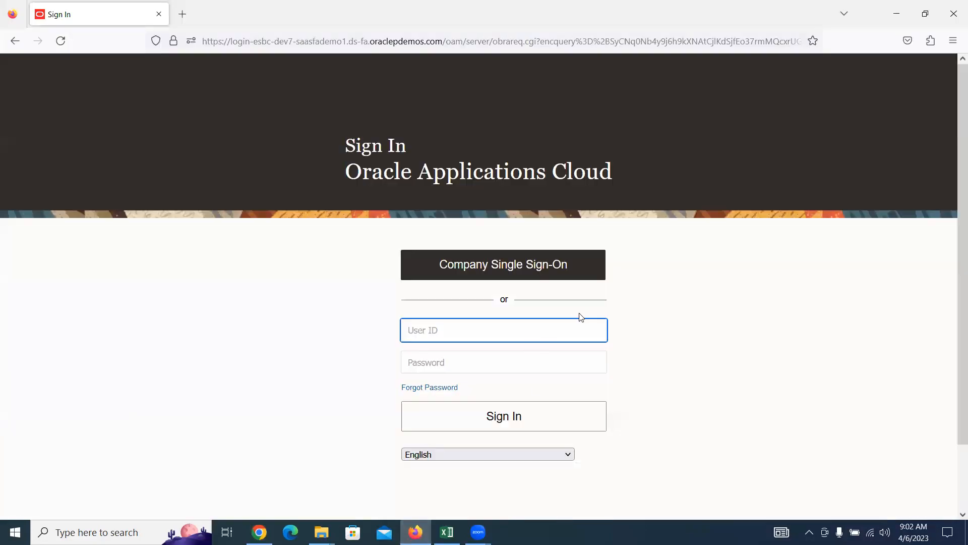
{"action": "type", "text": "digital"}
{"action": "key", "text": "Tab"}
{"action": "type", "text": "••••••••"}
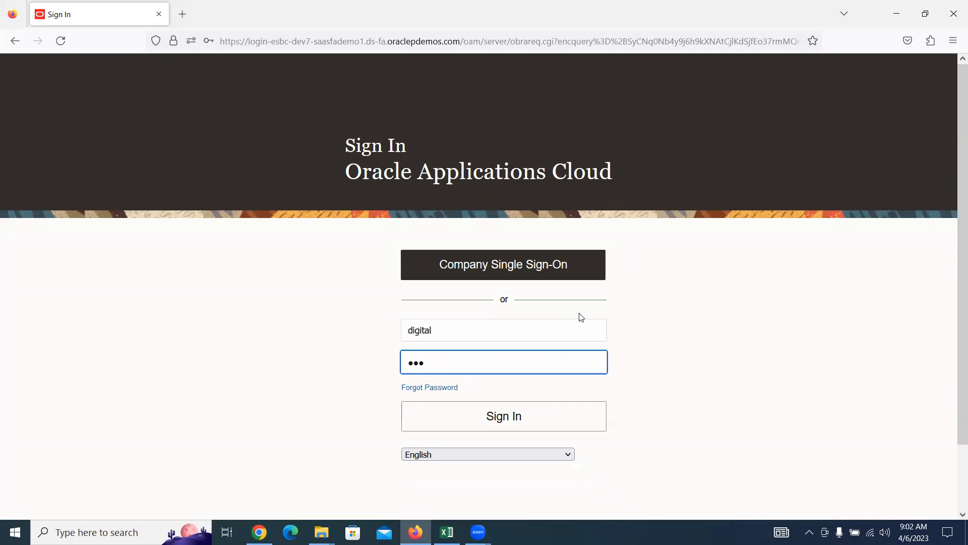
{"action": "key", "text": "Return"}
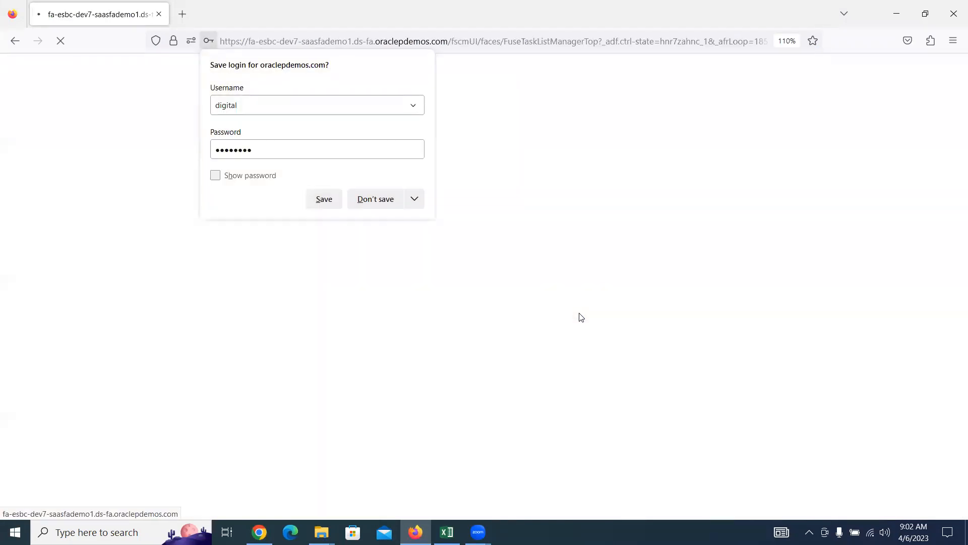
{"action": "left_click", "coordinate": [383, 203]}
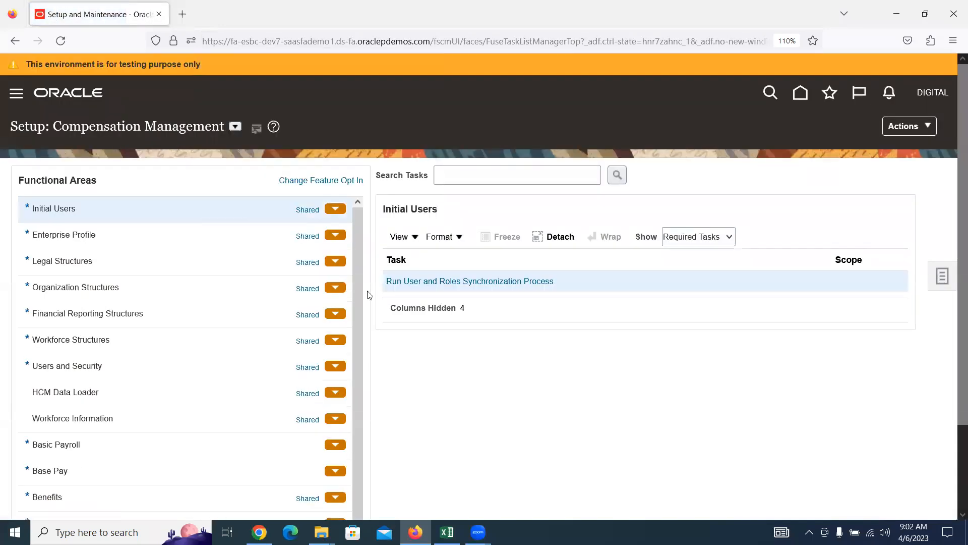
Step: From Digital Implementation Project, search tasks for BANK ACCOUNTS and go to Manage Bank Accounts
{"action": "left_click", "coordinate": [941, 275]}
{"action": "left_click", "coordinate": [849, 172]}
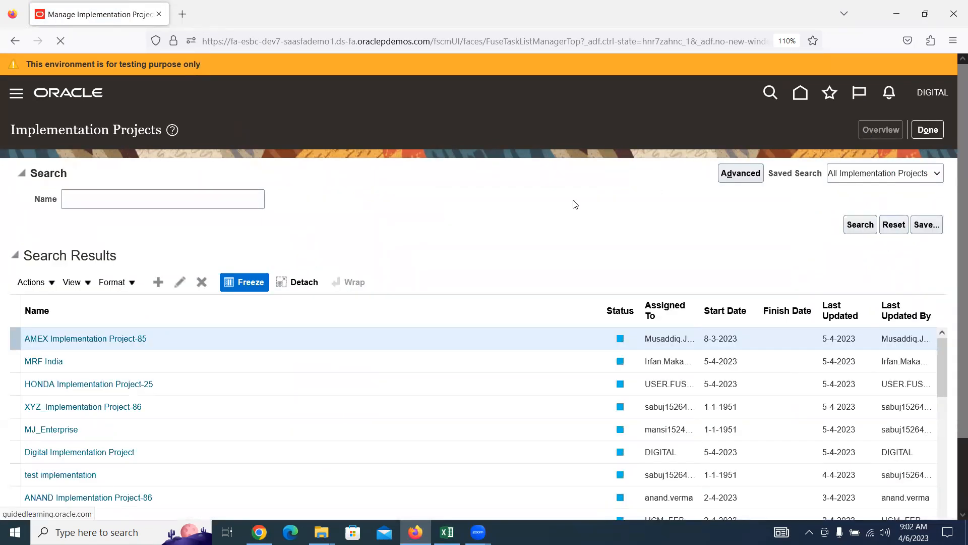
{"action": "left_click", "coordinate": [147, 267]}
{"action": "left_click", "coordinate": [93, 307]}
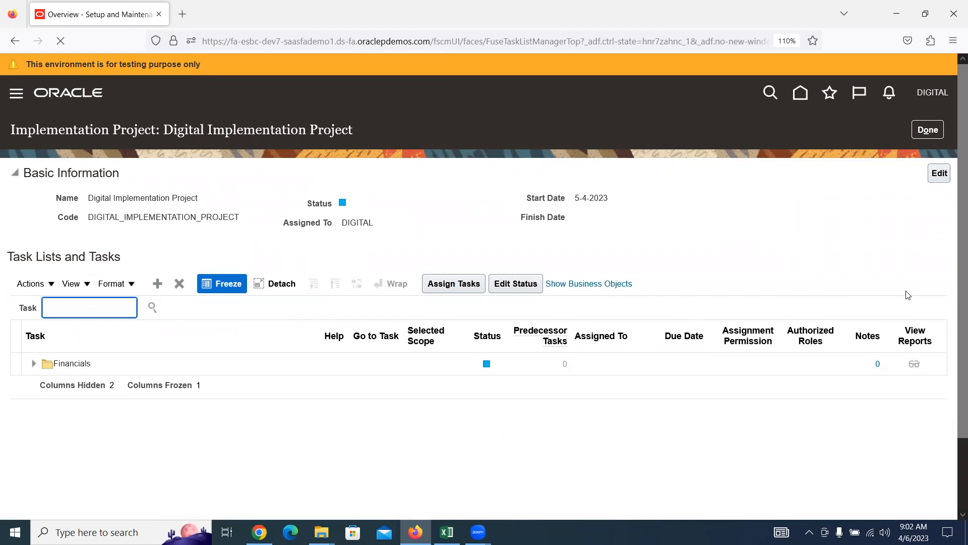
{"action": "type", "text": "BANK ACCOUNTS"}
{"action": "left_click", "coordinate": [99, 352]}
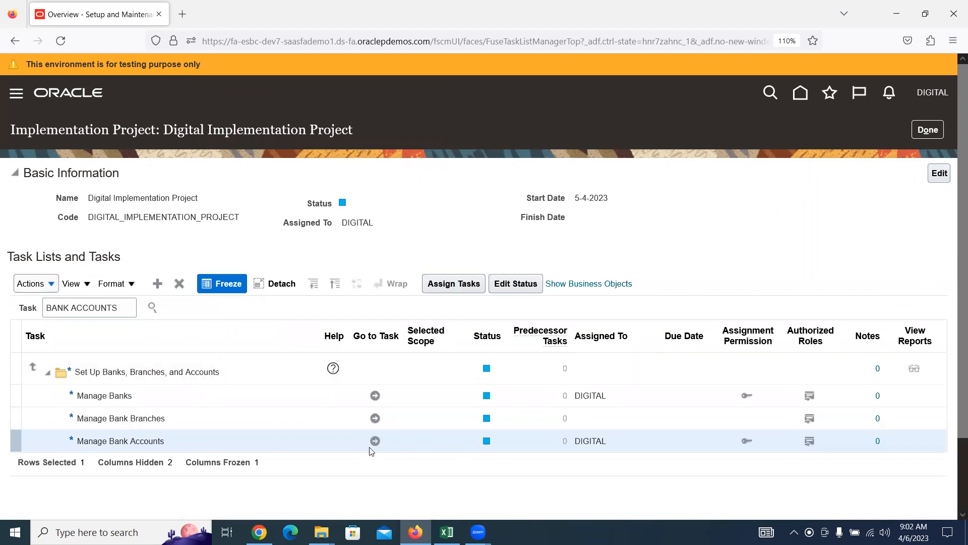
{"action": "left_click", "coordinate": [375, 441]}
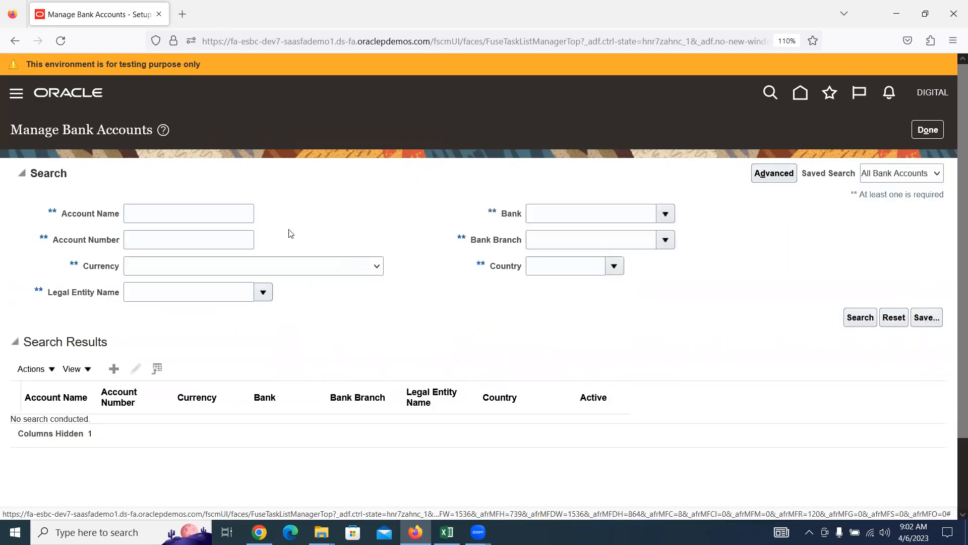
Step: Create a new bank account with Digital Branch as its bank branch
{"action": "left_click", "coordinate": [114, 369]}
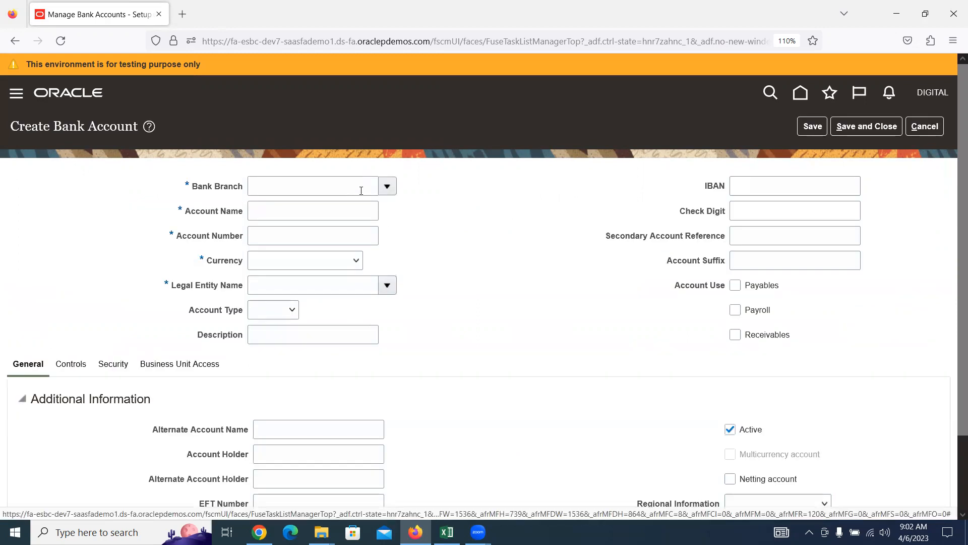
{"action": "left_click", "coordinate": [343, 188]}
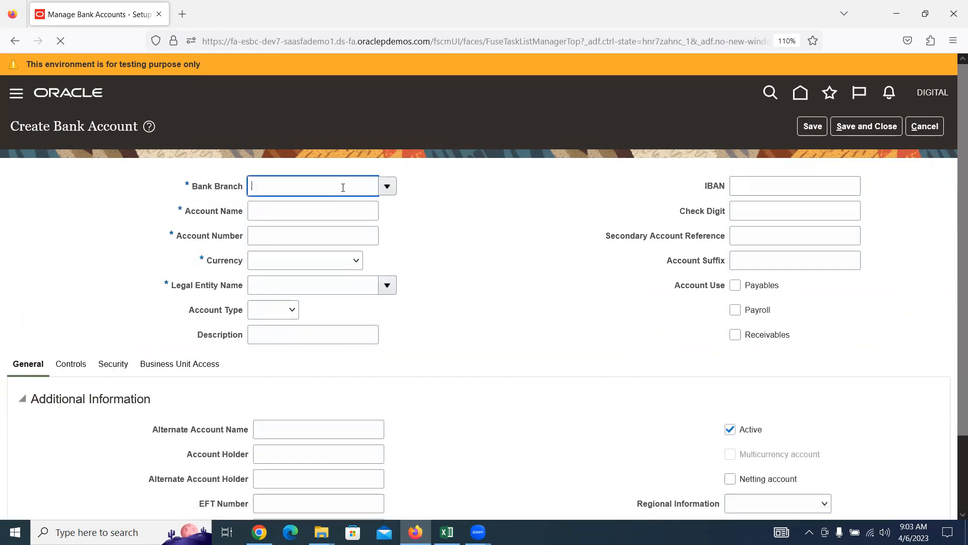
{"action": "type", "text": "DIGI"}
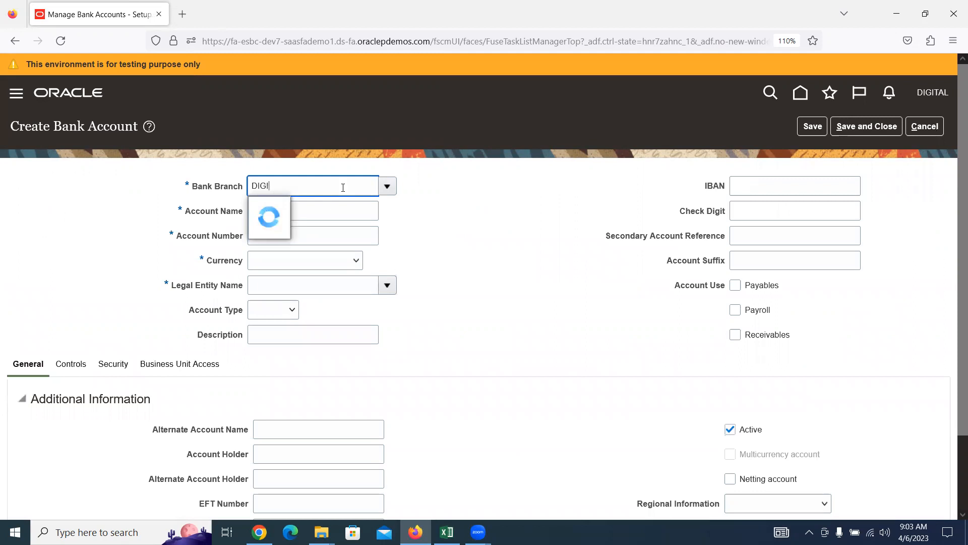
{"action": "left_click", "coordinate": [348, 208]}
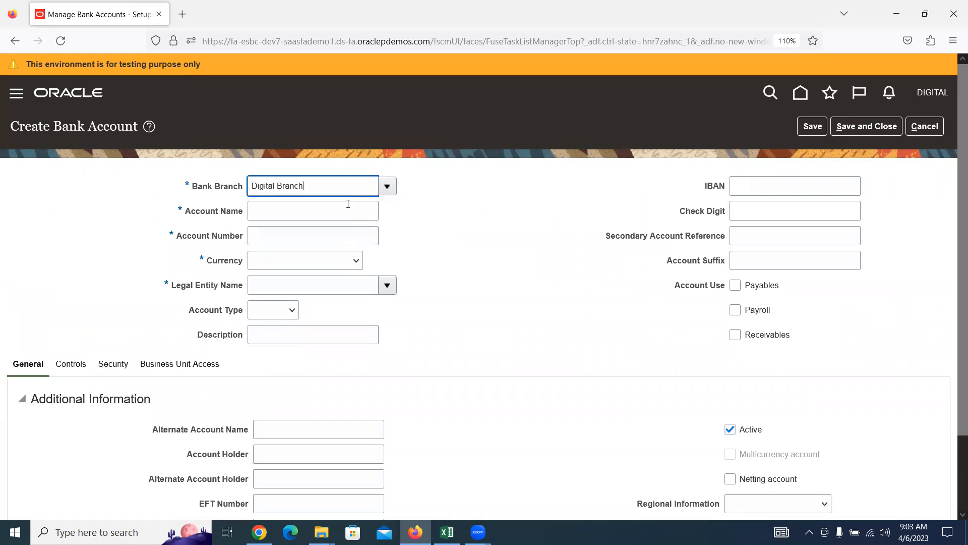
Step: Name it Digital Corporate Account, enter the account number, USD currency and Digital US Legal Entity
{"action": "left_click", "coordinate": [348, 205]}
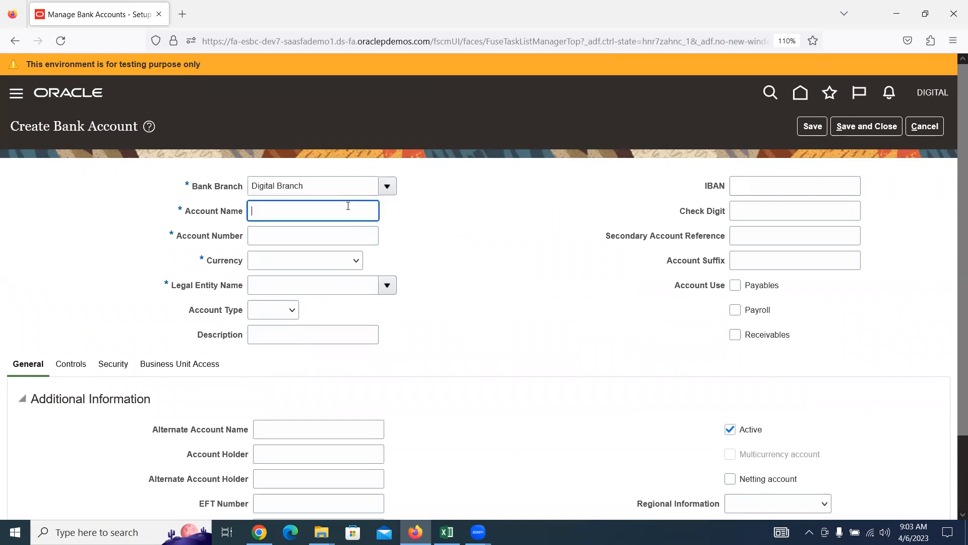
{"action": "type", "text": "Digital Corporate Account"}
{"action": "key", "text": "Tab"}
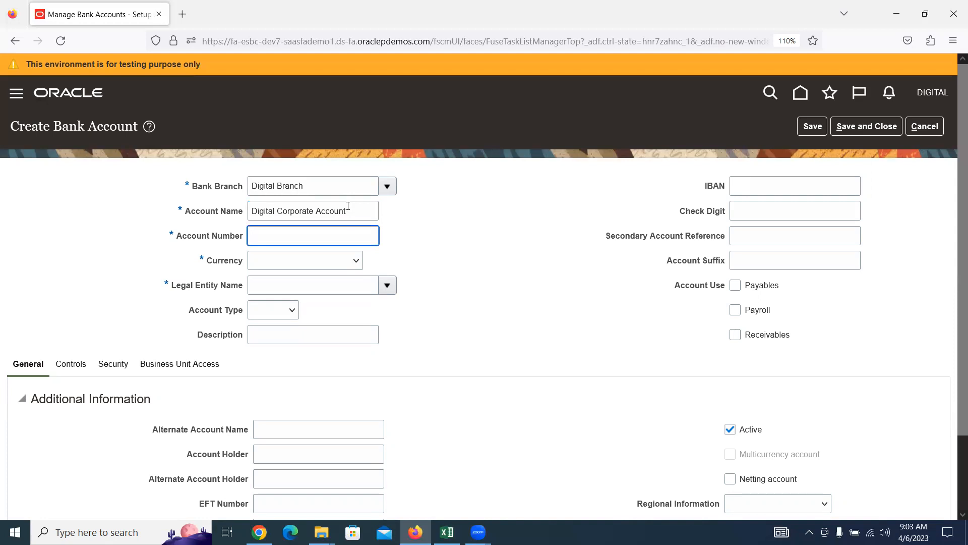
{"action": "type", "text": "999999999999"}
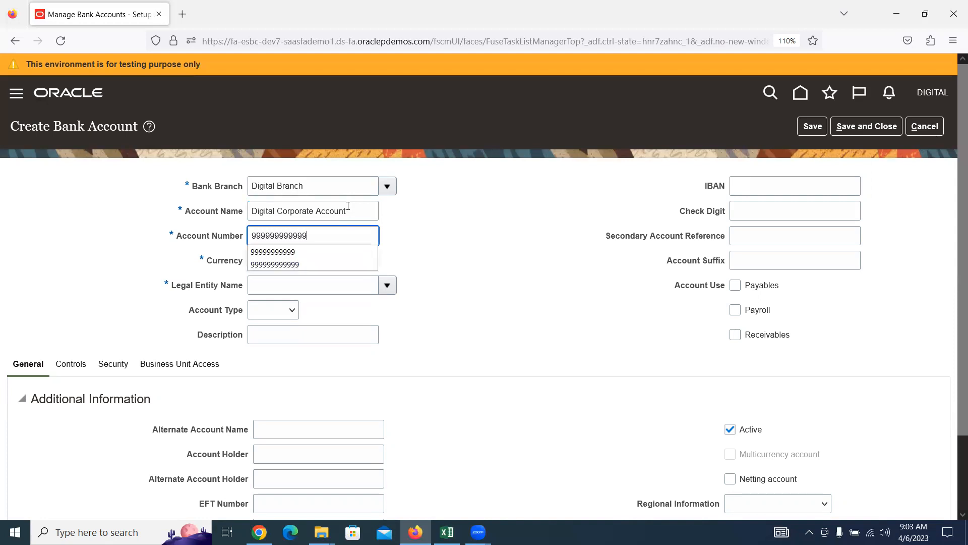
{"action": "key", "text": "Tab"}
{"action": "type", "text": "usd"}
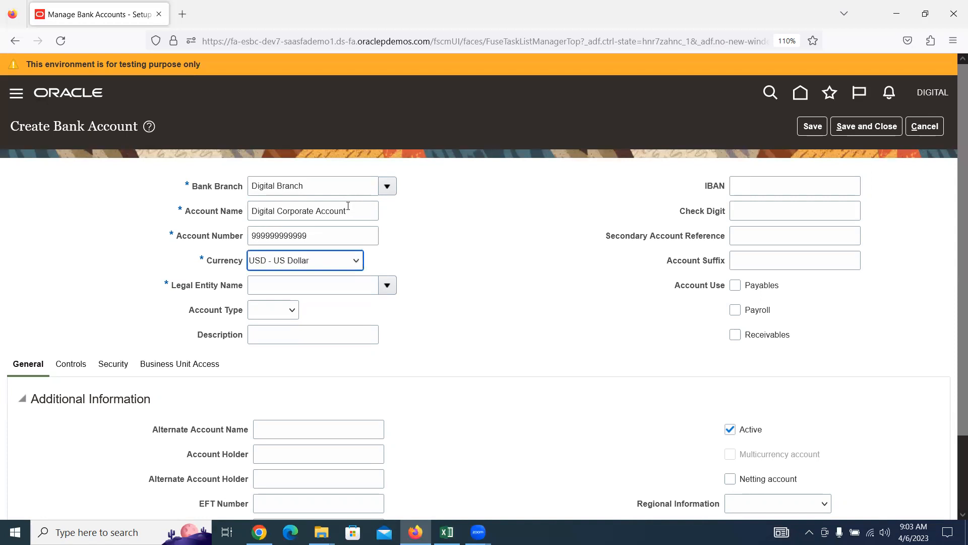
{"action": "key", "text": "Tab"}
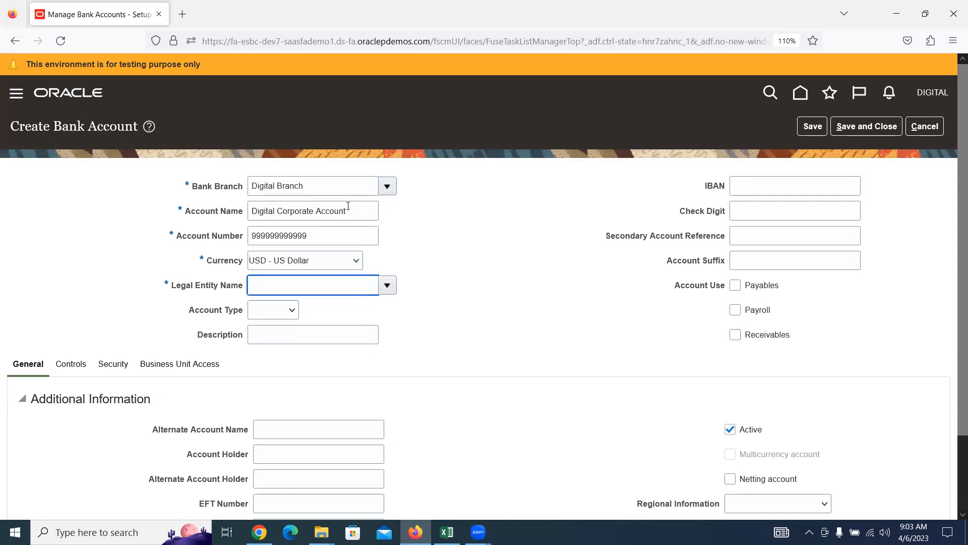
{"action": "type", "text": "DIGITAL"}
{"action": "key", "text": "Tab"}
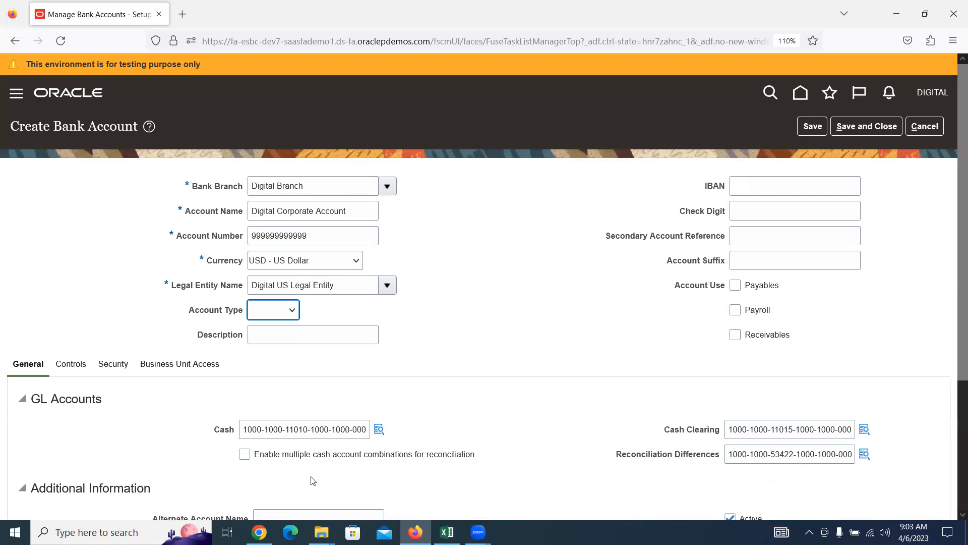
Step: Tick Payables and Receivables account use, then add a new payment document under Payment Documents
{"action": "left_click", "coordinate": [735, 285]}
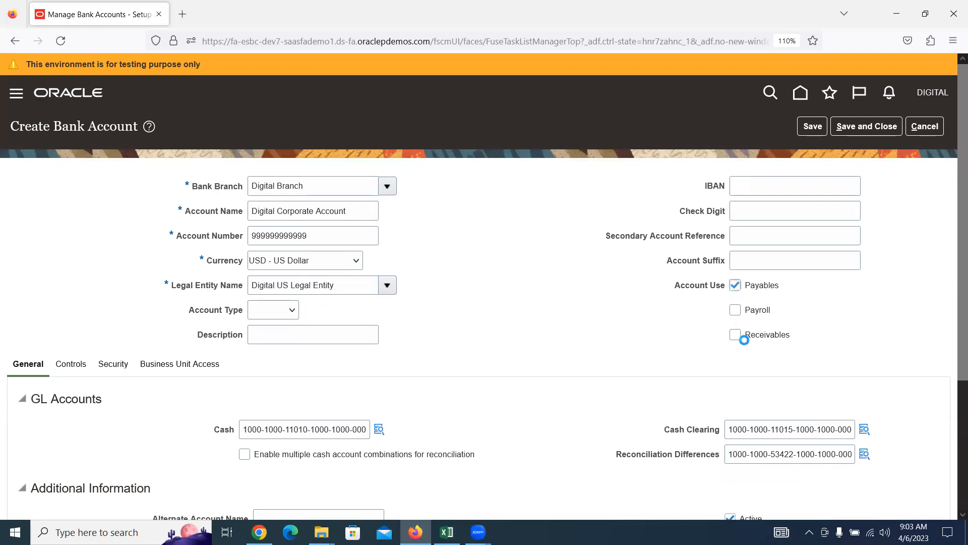
{"action": "left_click", "coordinate": [735, 335]}
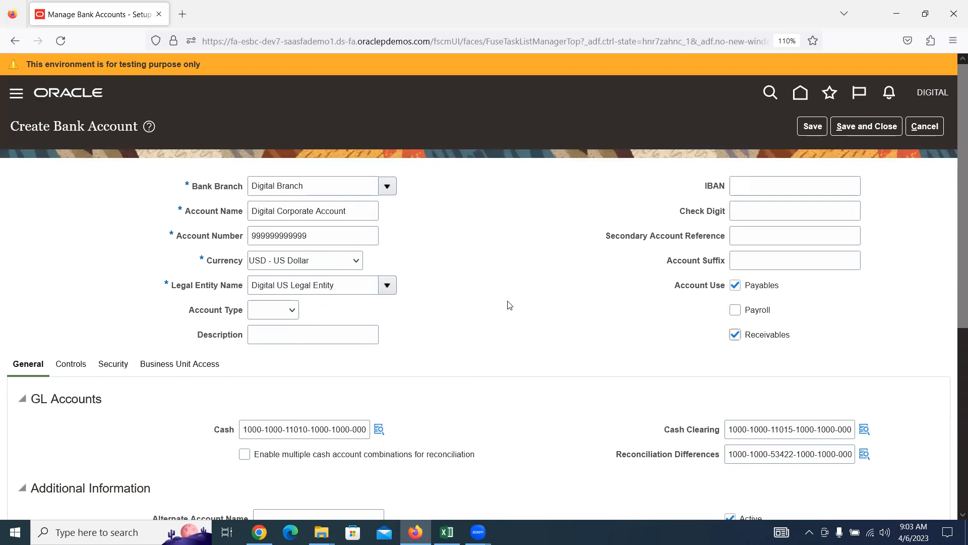
{"action": "scroll", "coordinate": [508, 304], "scroll_direction": "down", "scroll_amount": 5}
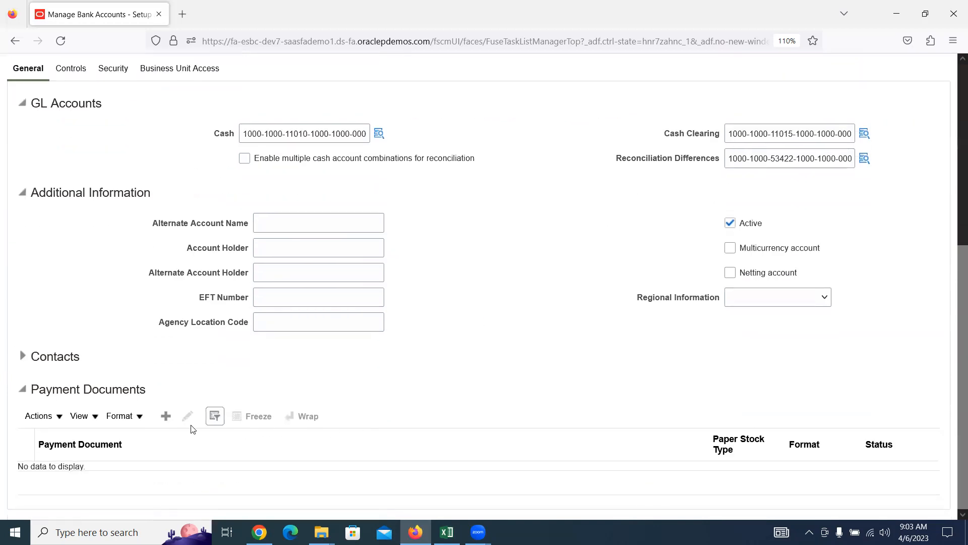
{"action": "left_click", "coordinate": [168, 417]}
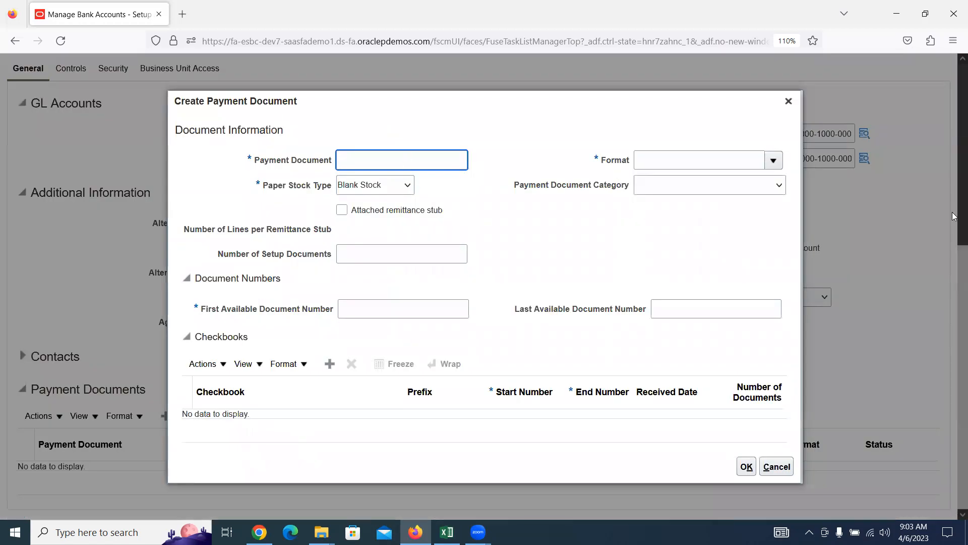
Step: Enter 'Digital Check' as the new payment document's name
{"action": "type", "text": "d"}
{"action": "key", "text": "BackSpace"}
{"action": "type", "text": "Diu"}
{"action": "type", "text": "gital Check"}
{"action": "left_click", "coordinate": [367, 184]}
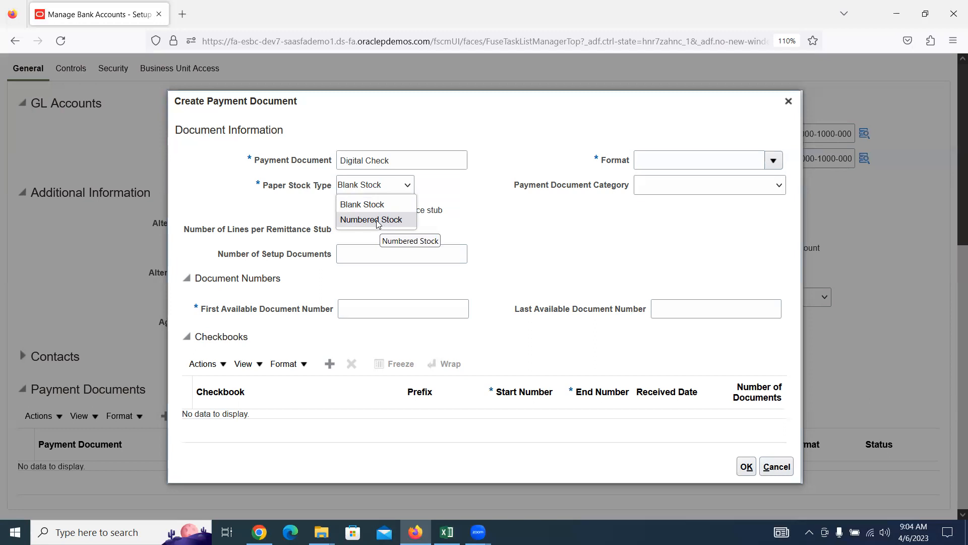
Step: Set the paper stock type to Numbered Stock and look up formats matching 'stand'
{"action": "left_click", "coordinate": [378, 222]}
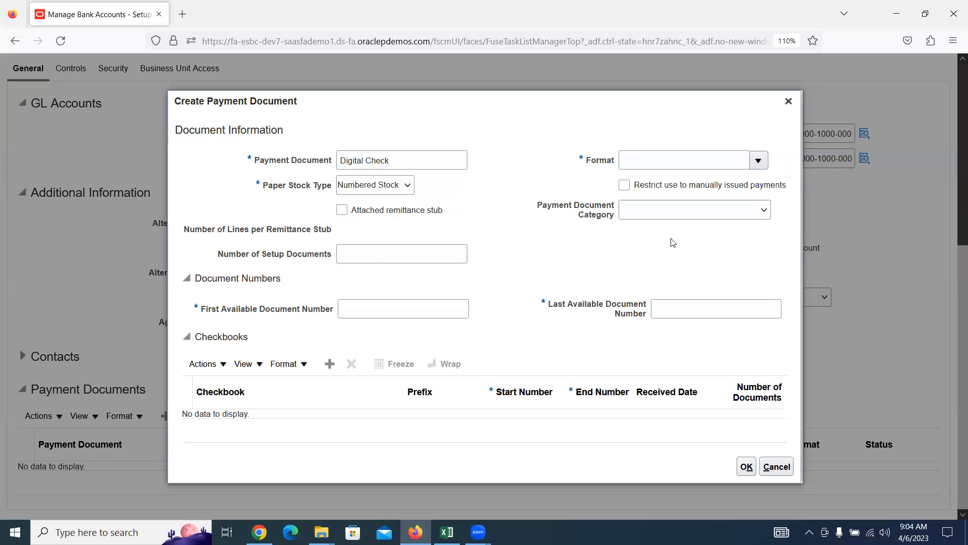
{"action": "left_click", "coordinate": [672, 158]}
{"action": "type", "text": "stand"}
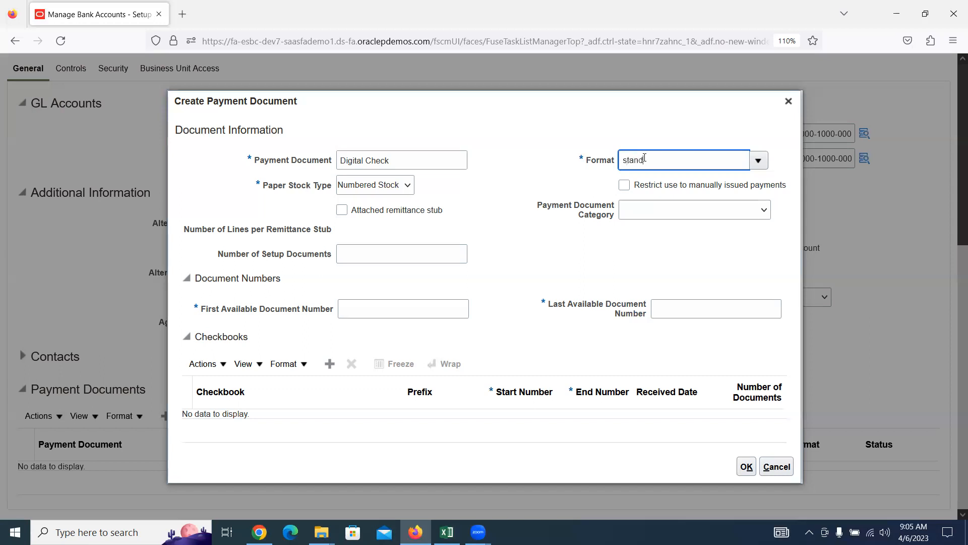
{"action": "key", "text": "Tab"}
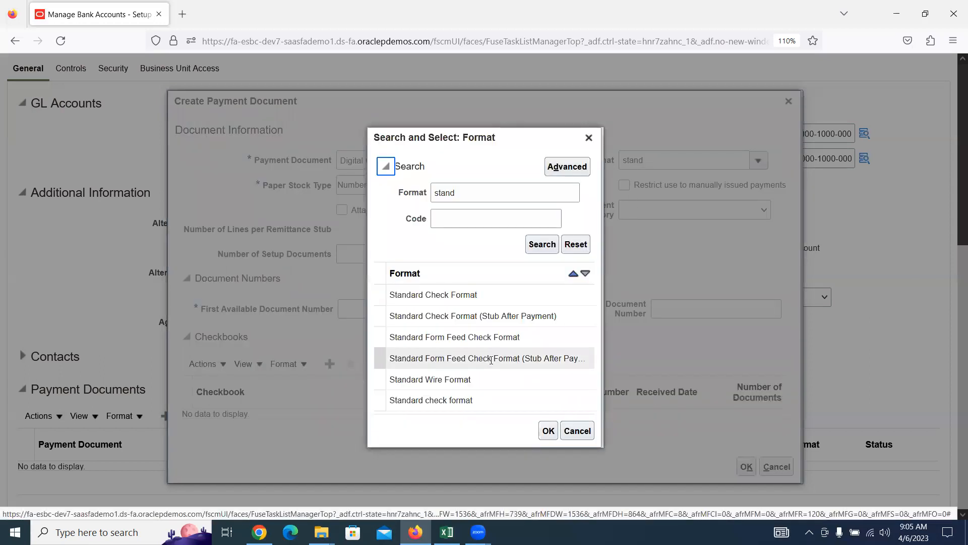
Step: Choose Standard Check Format from the format search results and confirm it
{"action": "left_click", "coordinate": [439, 295]}
{"action": "left_click", "coordinate": [545, 432]}
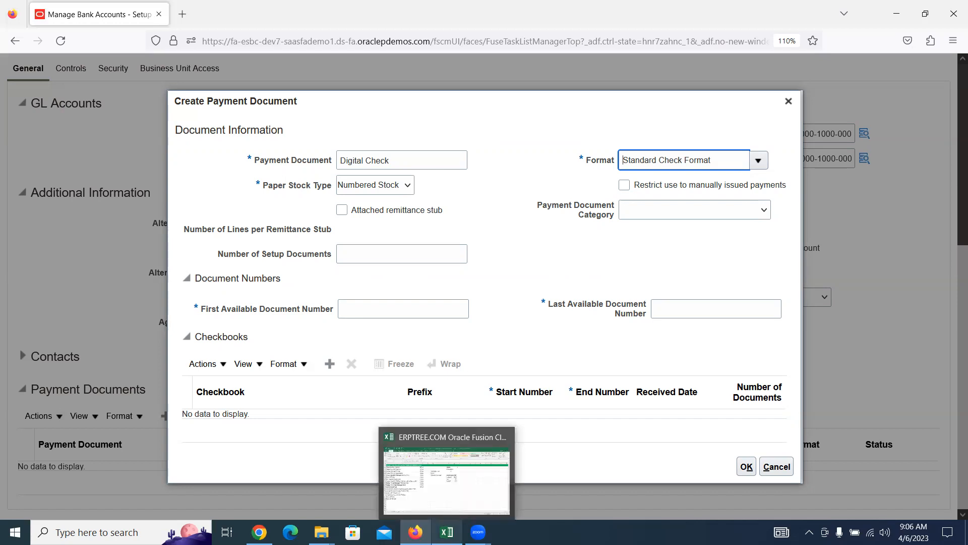
Step: Review the Excel AP checklist down to 32.Payment Format, then return to the routing-number search
{"action": "left_click", "coordinate": [447, 532]}
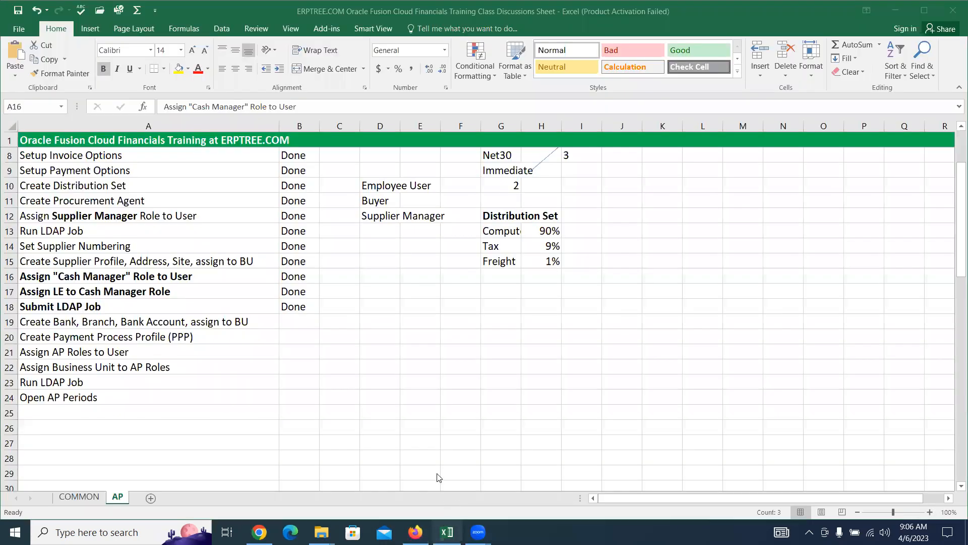
{"action": "scroll", "coordinate": [247, 337], "scroll_direction": "down", "scroll_amount": 5}
{"action": "left_click", "coordinate": [242, 335]}
{"action": "scroll", "coordinate": [242, 334], "scroll_direction": "down", "scroll_amount": 9}
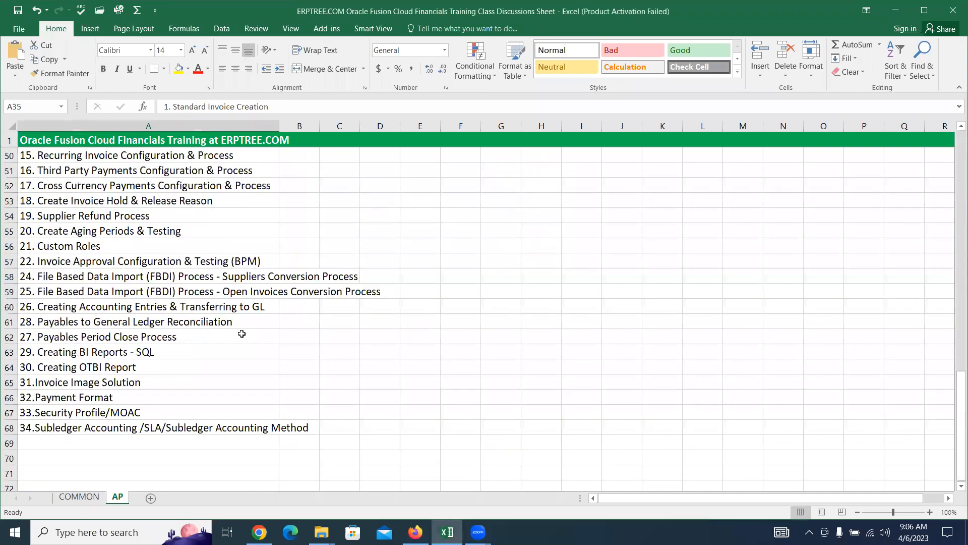
{"action": "left_click", "coordinate": [62, 402]}
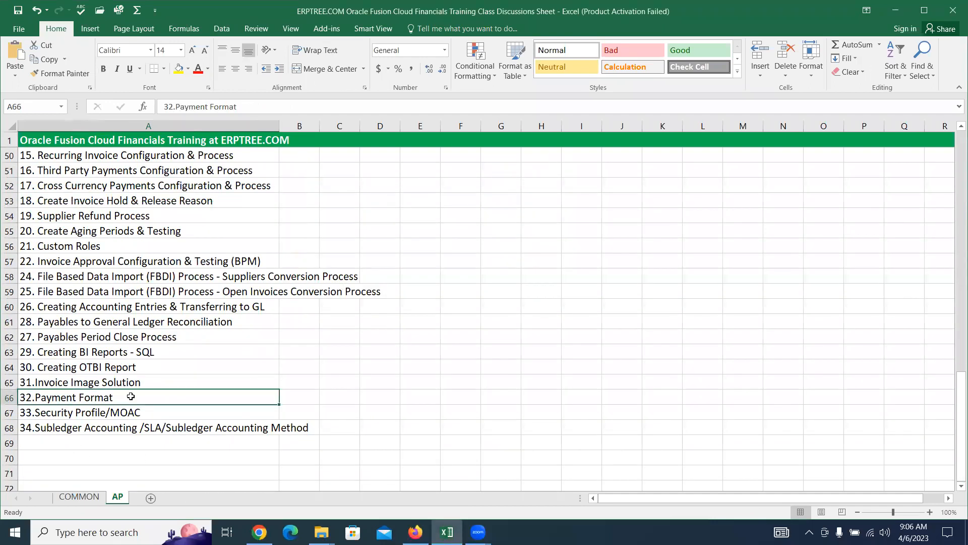
{"action": "left_click", "coordinate": [260, 532]}
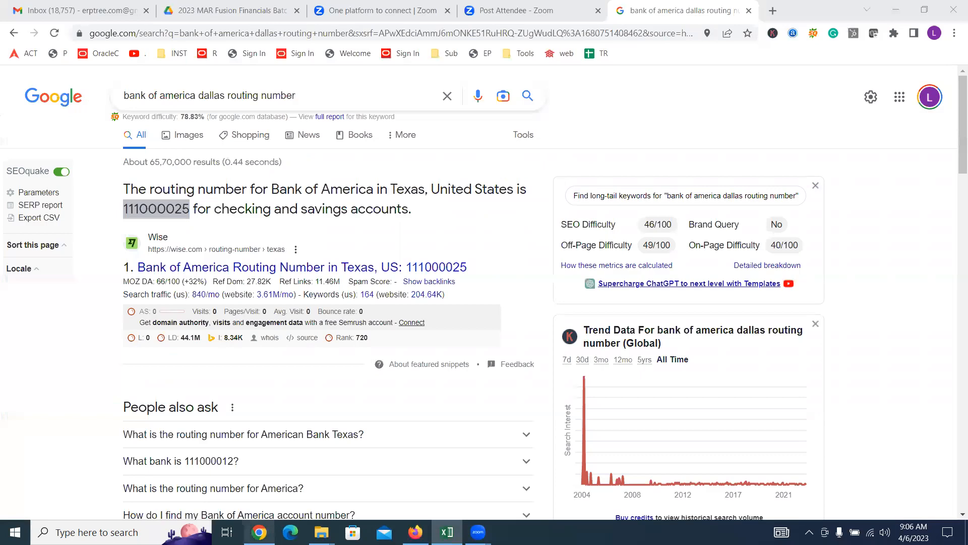
Step: Give Digital Check available document numbers 1001 to 2000 and save the payment document
{"action": "left_click", "coordinate": [415, 527]}
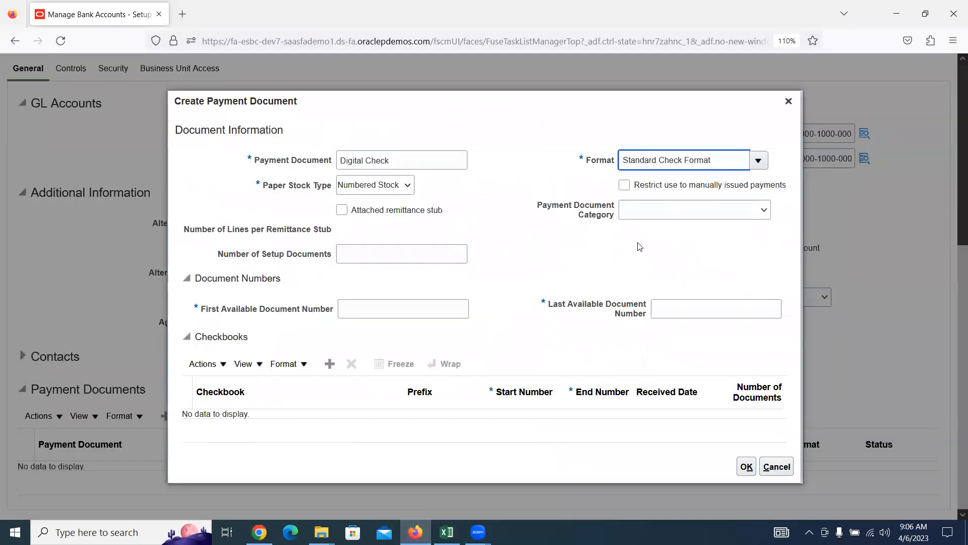
{"action": "left_click", "coordinate": [439, 303]}
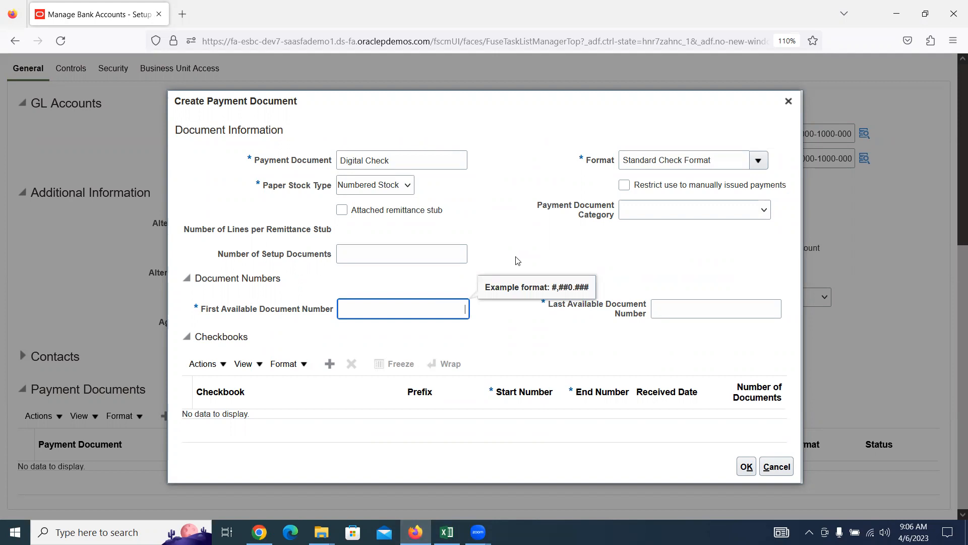
{"action": "type", "text": "1001"}
{"action": "key", "text": "Tab"}
{"action": "type", "text": "2000"}
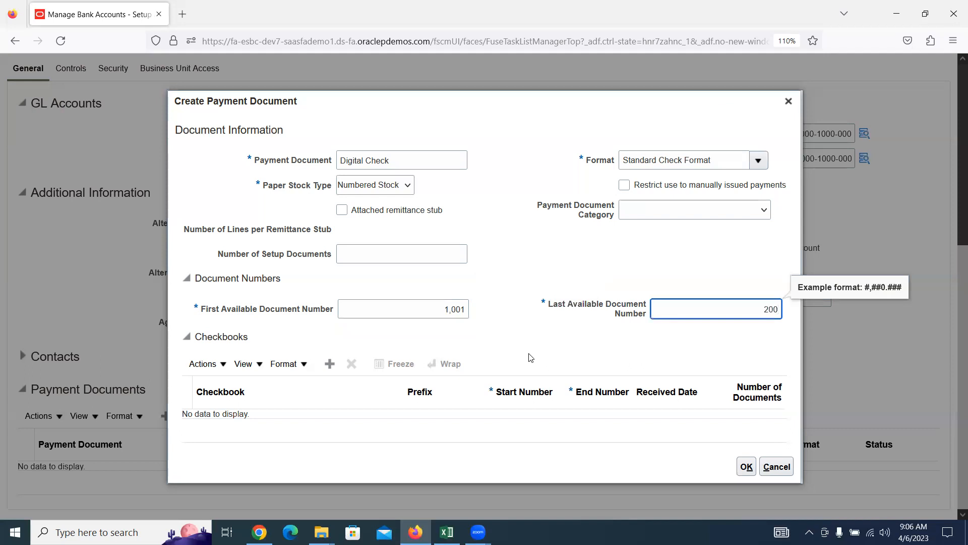
{"action": "left_click", "coordinate": [531, 252]}
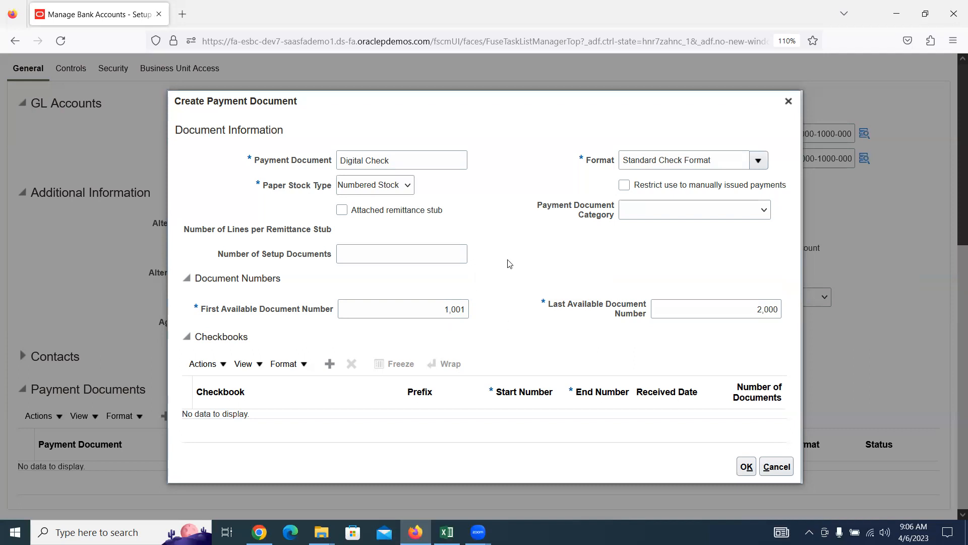
{"action": "double_click", "coordinate": [441, 305]}
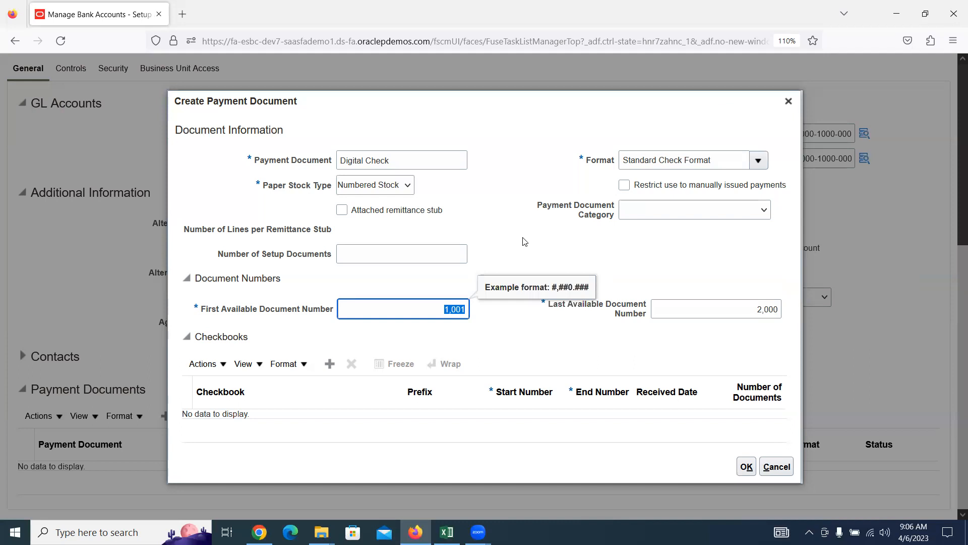
{"action": "left_click", "coordinate": [746, 467]}
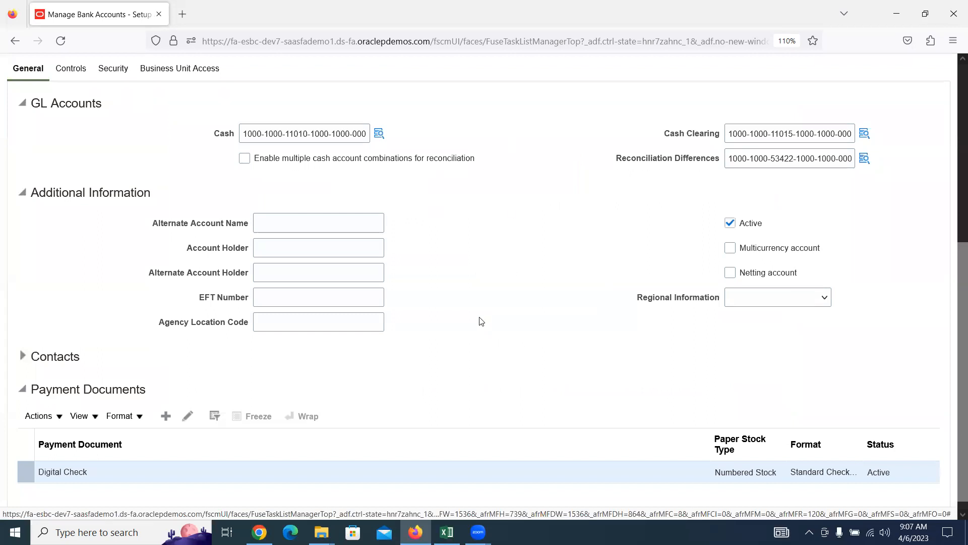
{"action": "scroll", "coordinate": [462, 317], "scroll_direction": "up", "scroll_amount": 3}
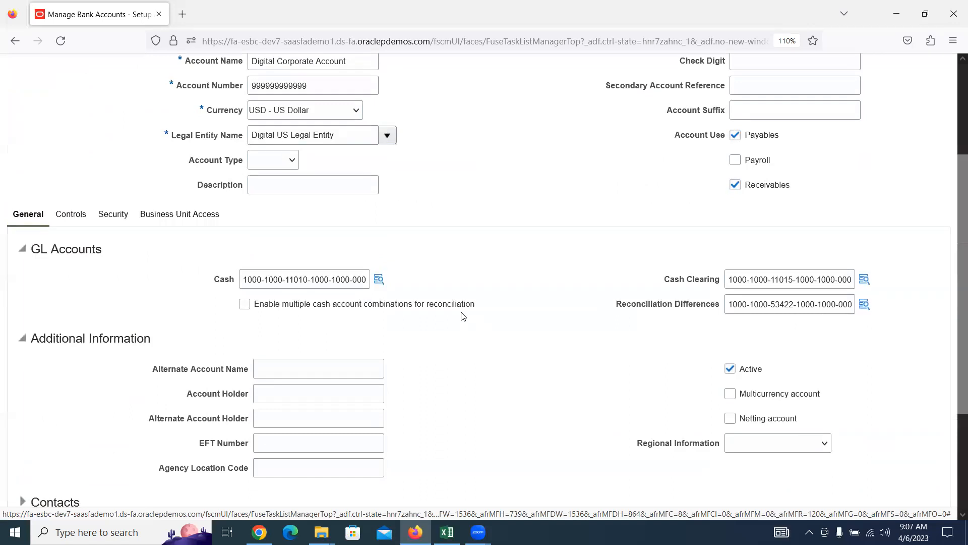
{"action": "scroll", "coordinate": [462, 316], "scroll_direction": "up", "scroll_amount": 3}
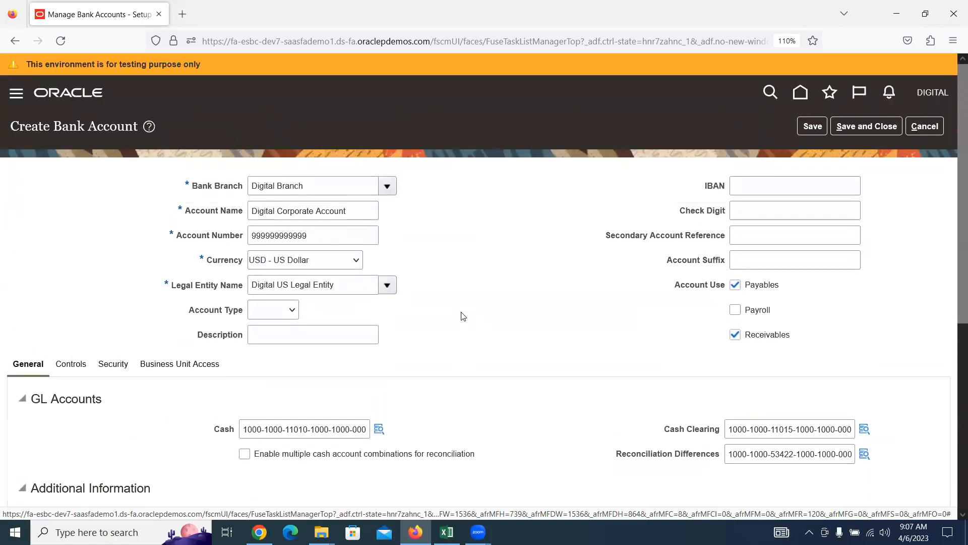
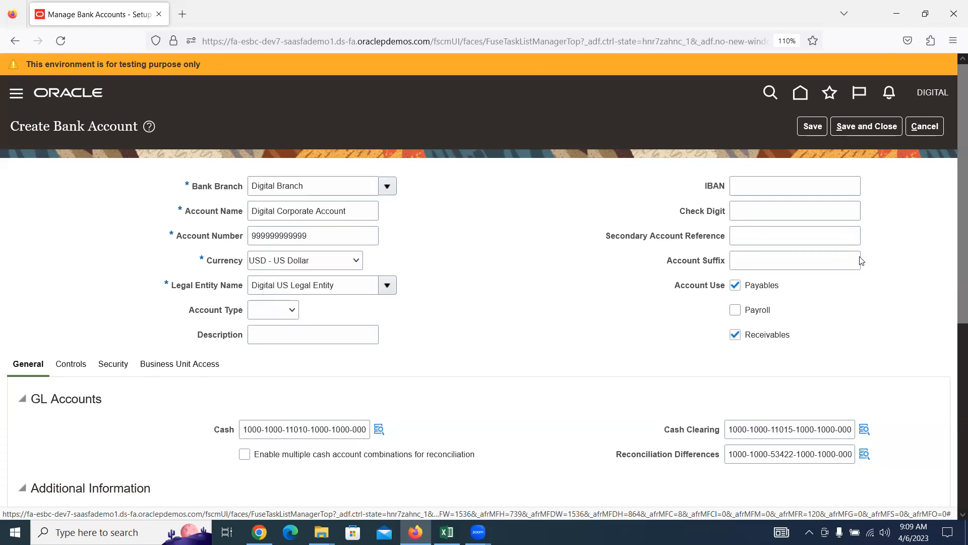
Step: Begin a Digital US Business Unit access entry for the account, then cancel it unsaved
{"action": "left_click", "coordinate": [169, 364]}
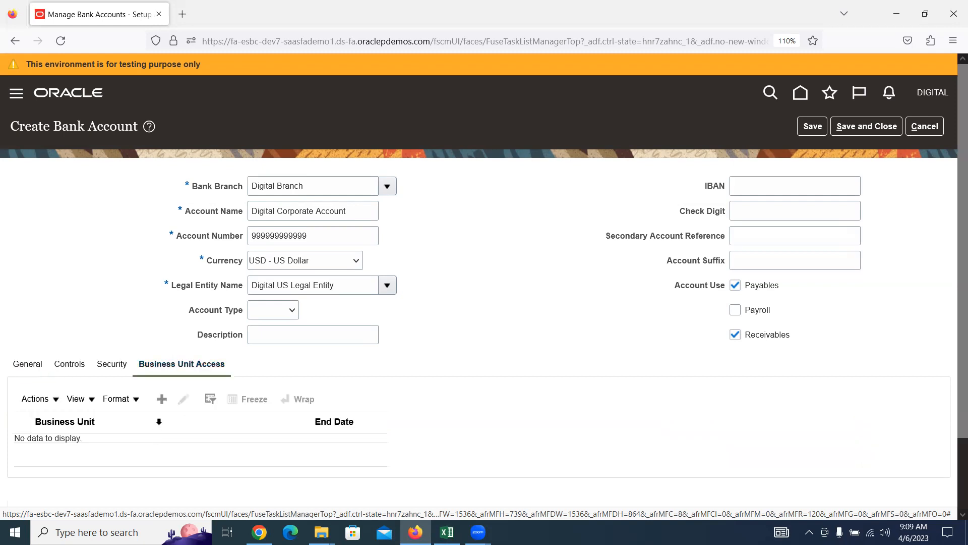
{"action": "left_click", "coordinate": [162, 402]}
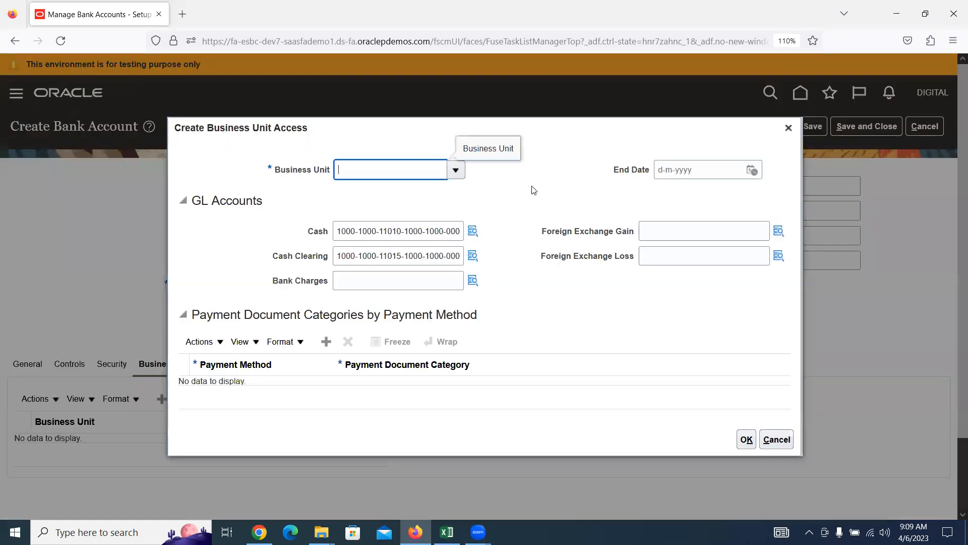
{"action": "left_click", "coordinate": [459, 168]}
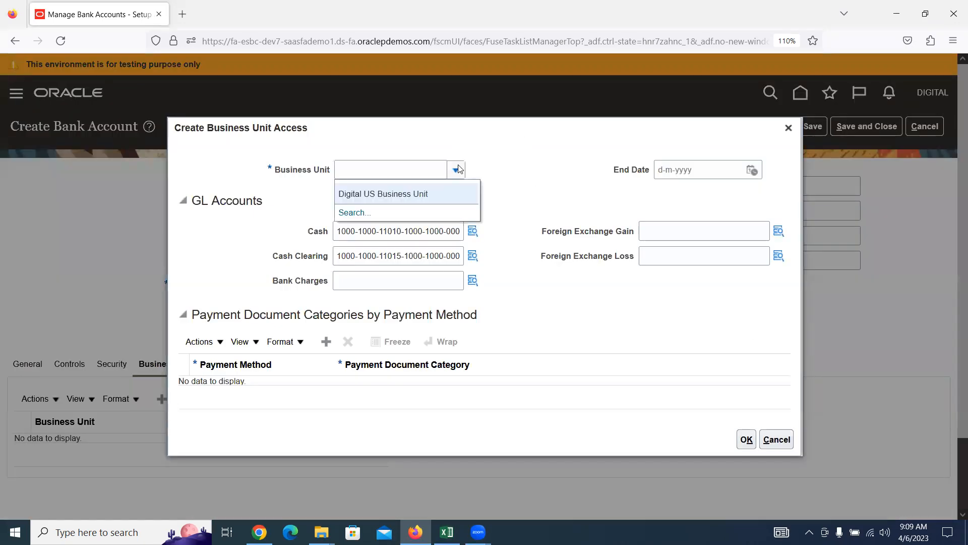
{"action": "left_click", "coordinate": [426, 193]}
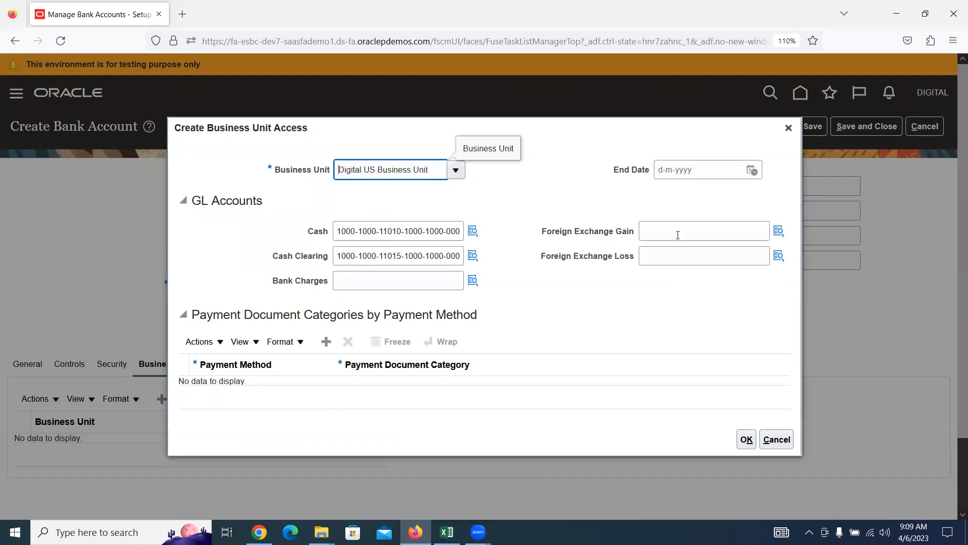
{"action": "left_click", "coordinate": [789, 128]}
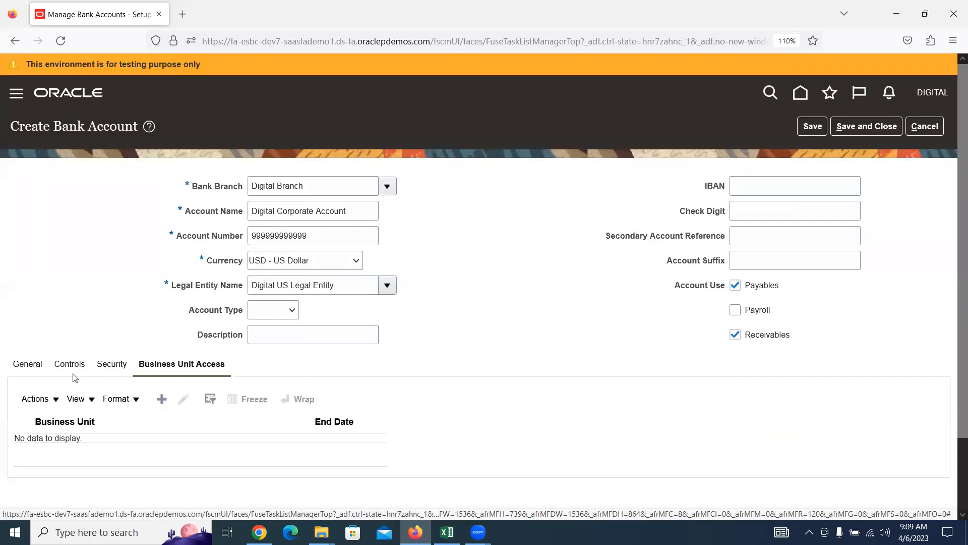
Step: Switch to the general account details and back to Business Unit Access
{"action": "left_click", "coordinate": [37, 367]}
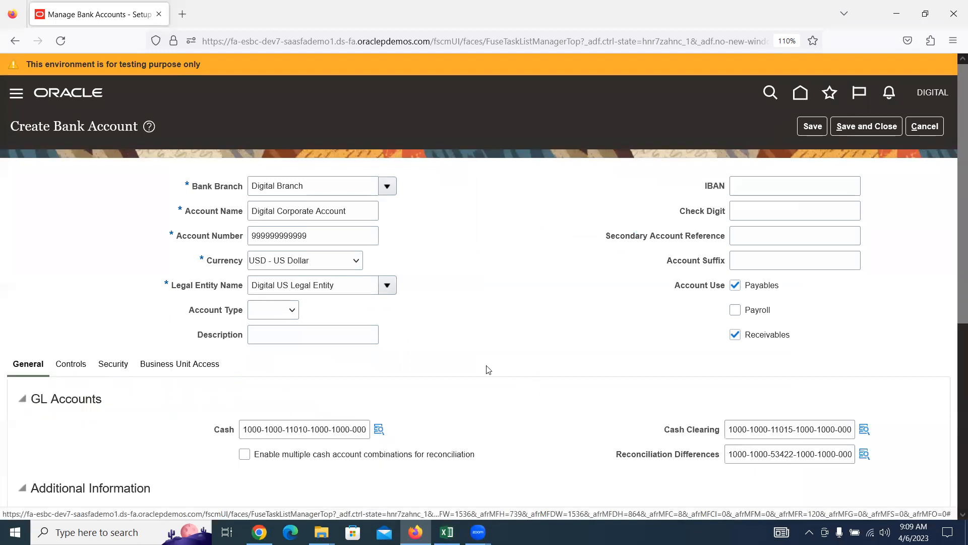
{"action": "scroll", "coordinate": [254, 291], "scroll_direction": "down", "scroll_amount": 4}
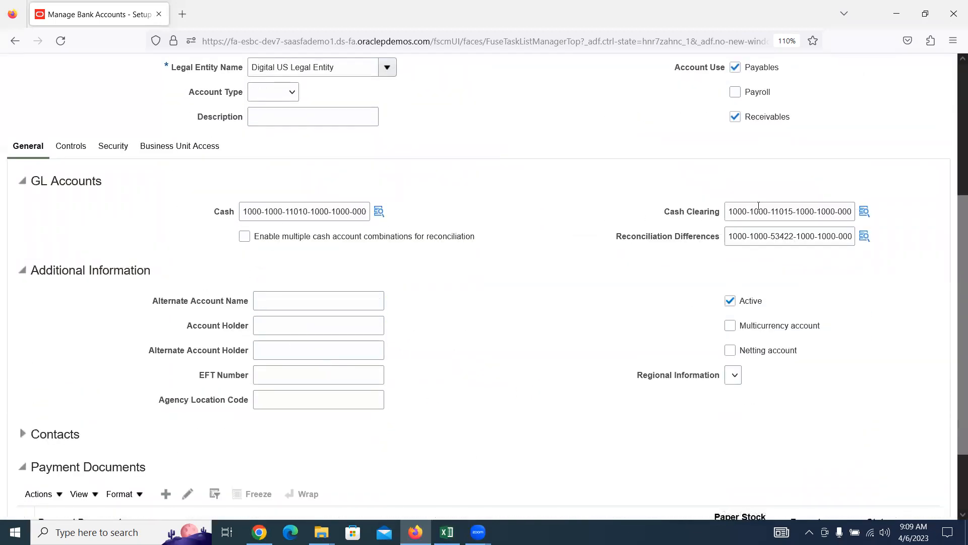
{"action": "scroll", "coordinate": [338, 262], "scroll_direction": "up", "scroll_amount": 3}
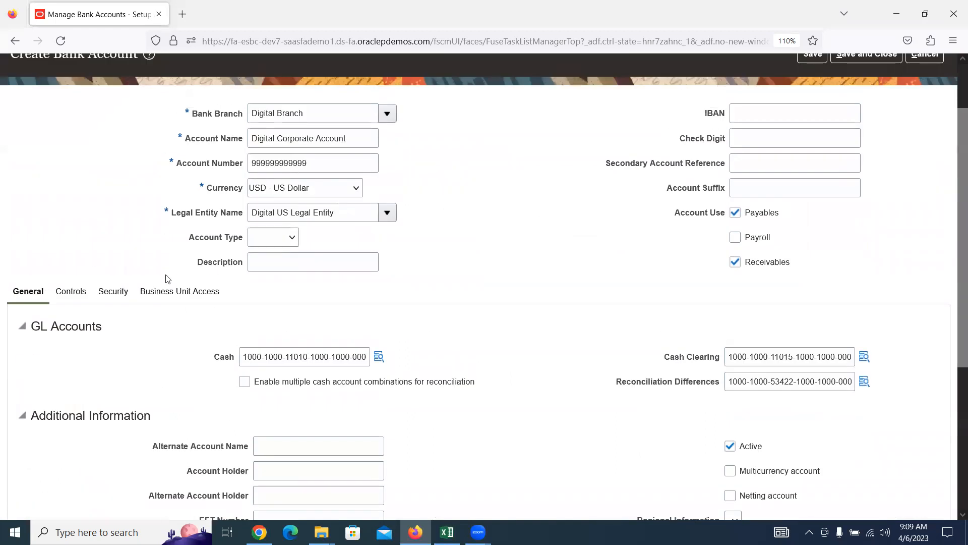
{"action": "left_click", "coordinate": [172, 291]}
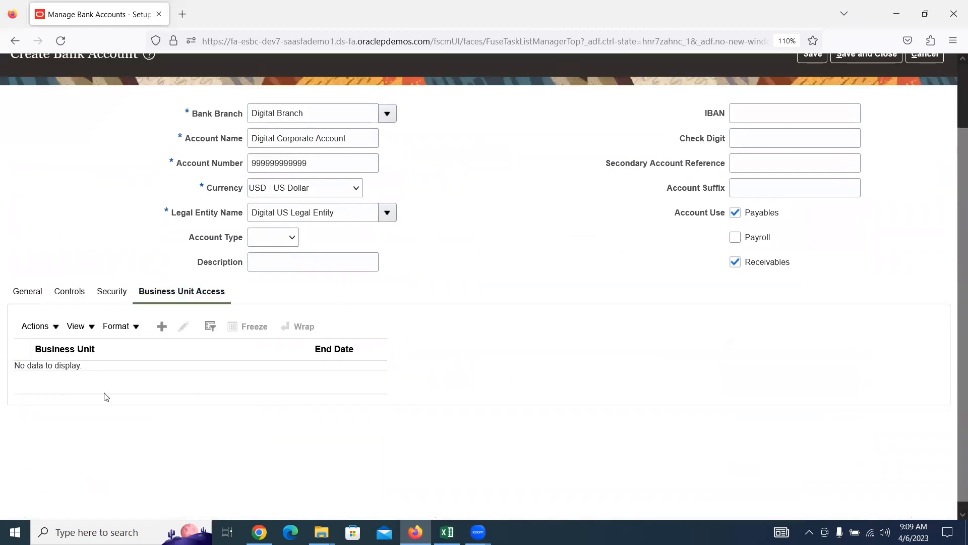
Step: Grant Digital Corporate Account access for Digital US Business Unit and confirm it
{"action": "left_click", "coordinate": [161, 326]}
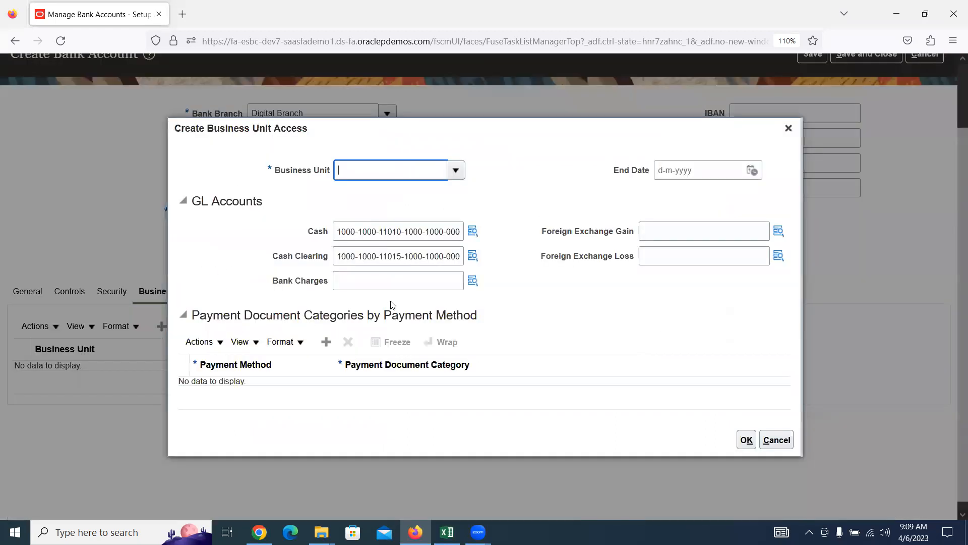
{"action": "left_click", "coordinate": [453, 175]}
{"action": "left_click", "coordinate": [429, 196]}
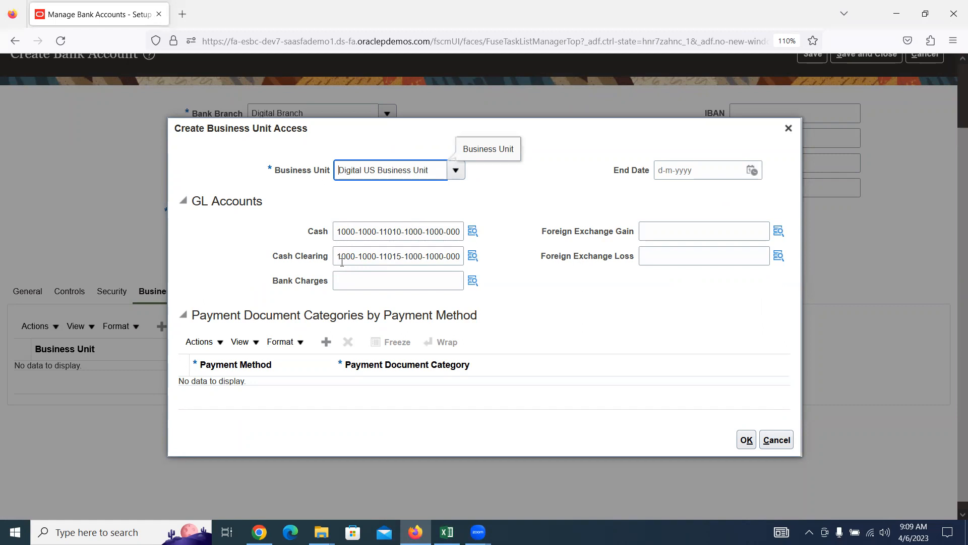
{"action": "triple_click", "coordinate": [426, 170]}
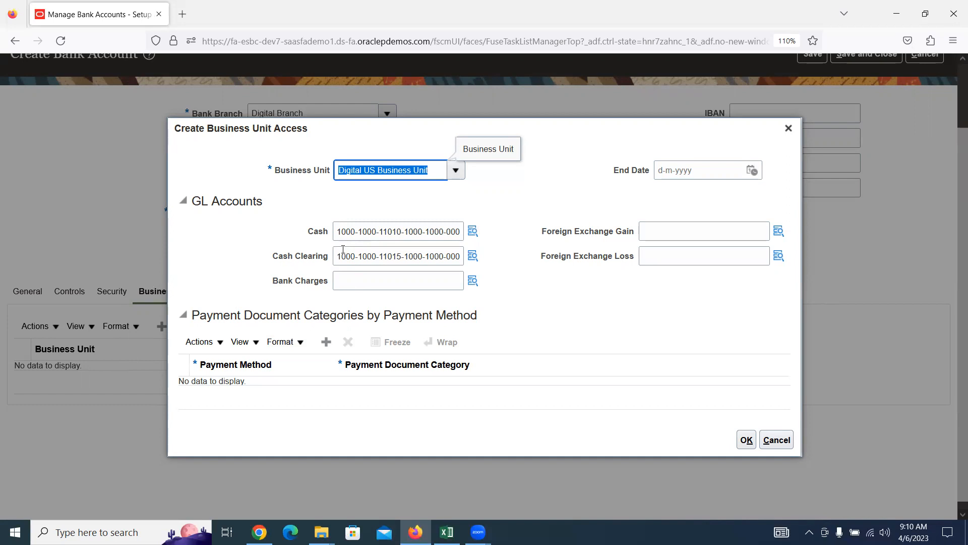
{"action": "left_click", "coordinate": [746, 440]}
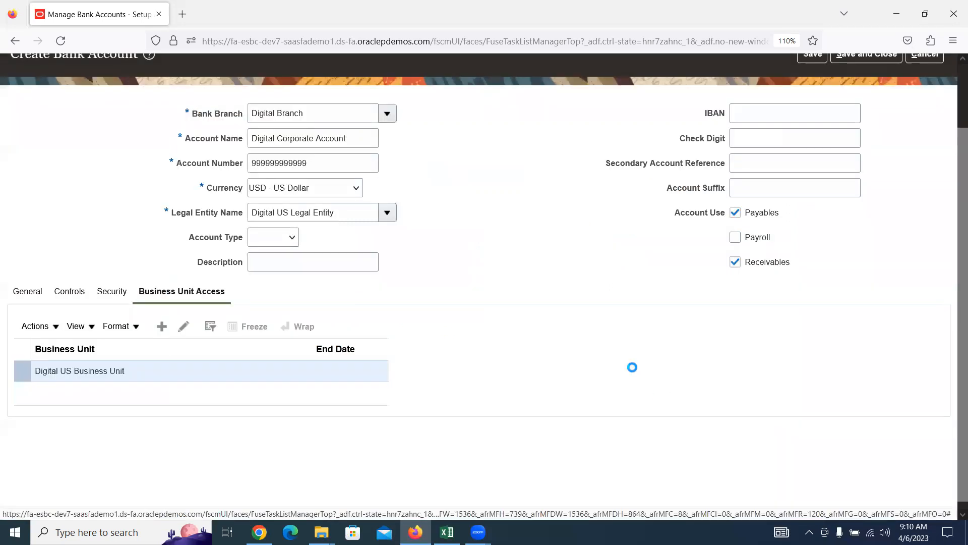
{"action": "scroll", "coordinate": [565, 358], "scroll_direction": "up", "scroll_amount": 3}
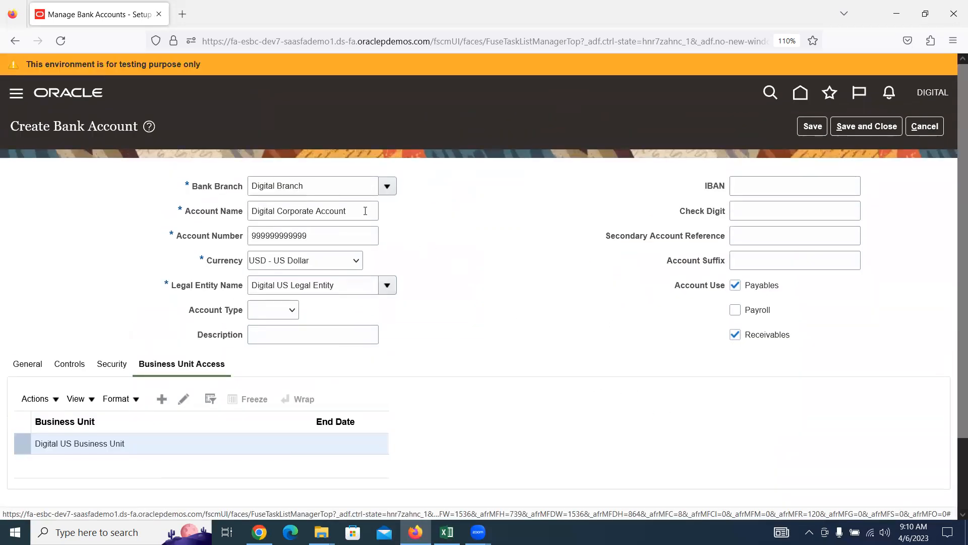
{"action": "triple_click", "coordinate": [74, 443]}
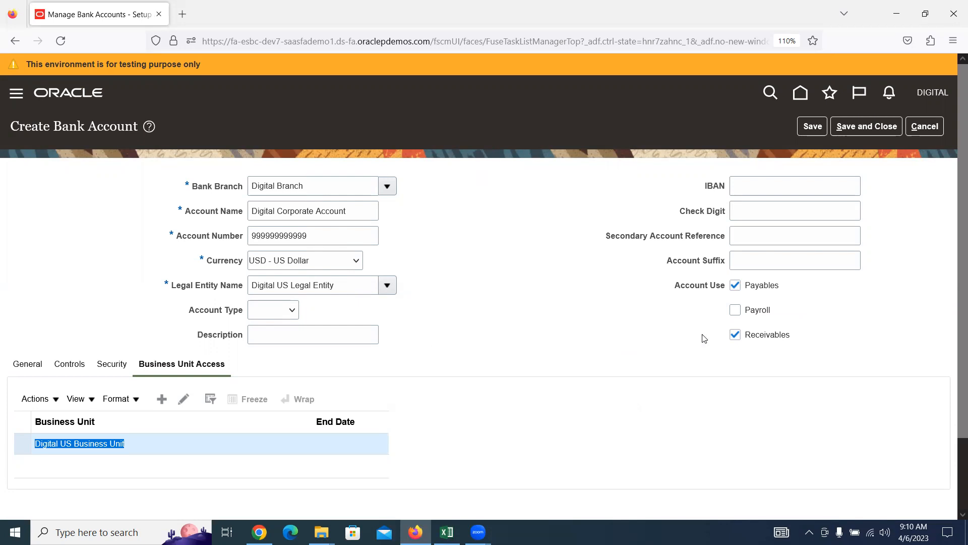
Step: Save and close the Digital Corporate Account, then return to the project task list
{"action": "left_click", "coordinate": [877, 127]}
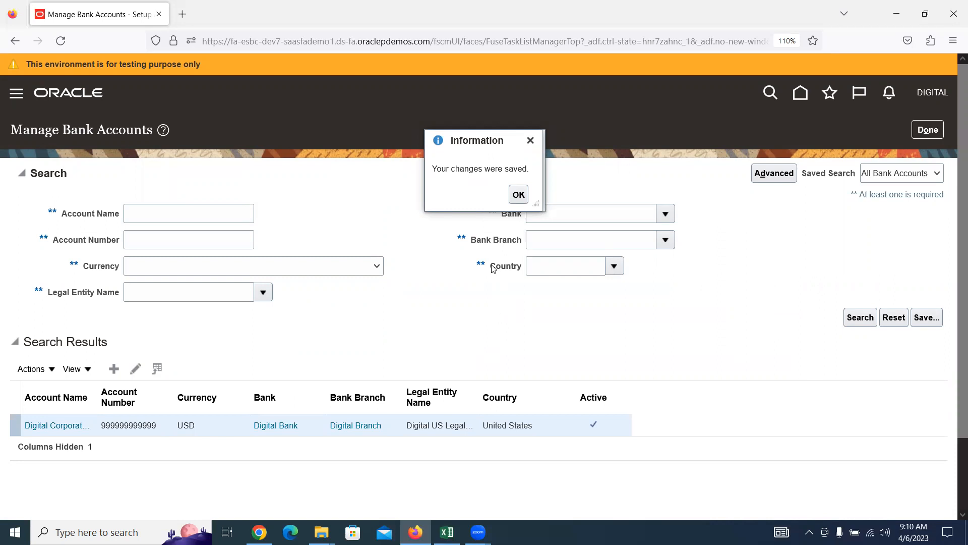
{"action": "left_click", "coordinate": [518, 194]}
{"action": "left_click", "coordinate": [913, 137]}
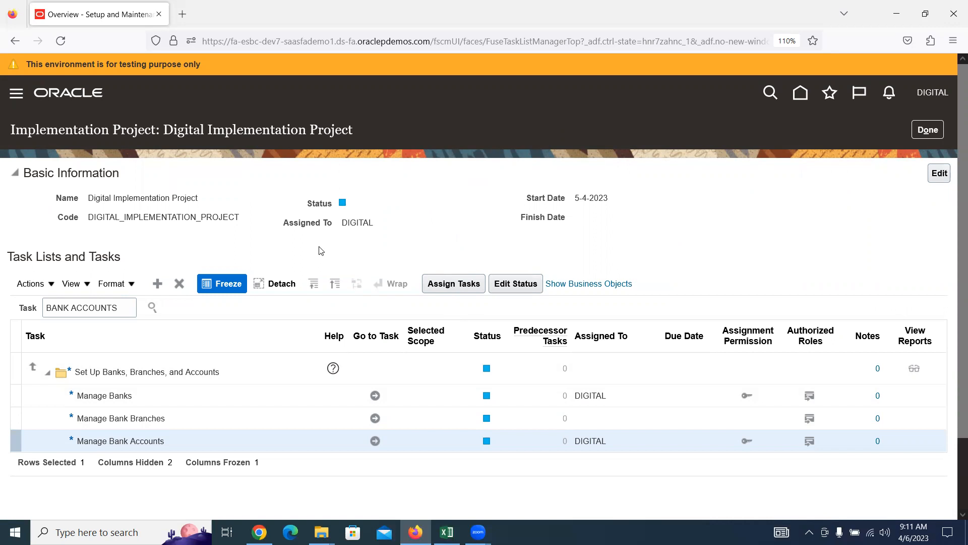
Step: Mark the bank, branch and account setup task in row 19 as Done
{"action": "left_click", "coordinate": [446, 532]}
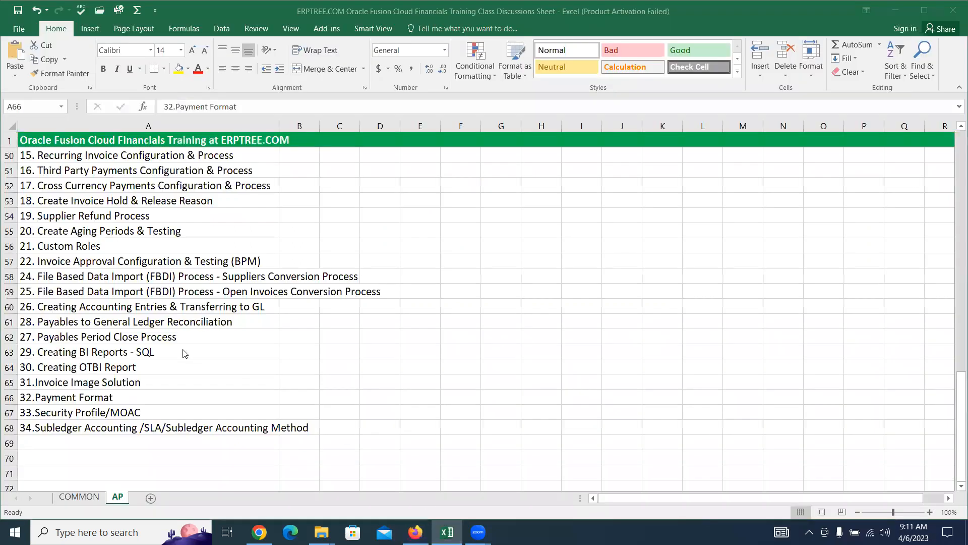
{"action": "scroll", "coordinate": [227, 306], "scroll_direction": "up", "scroll_amount": 14}
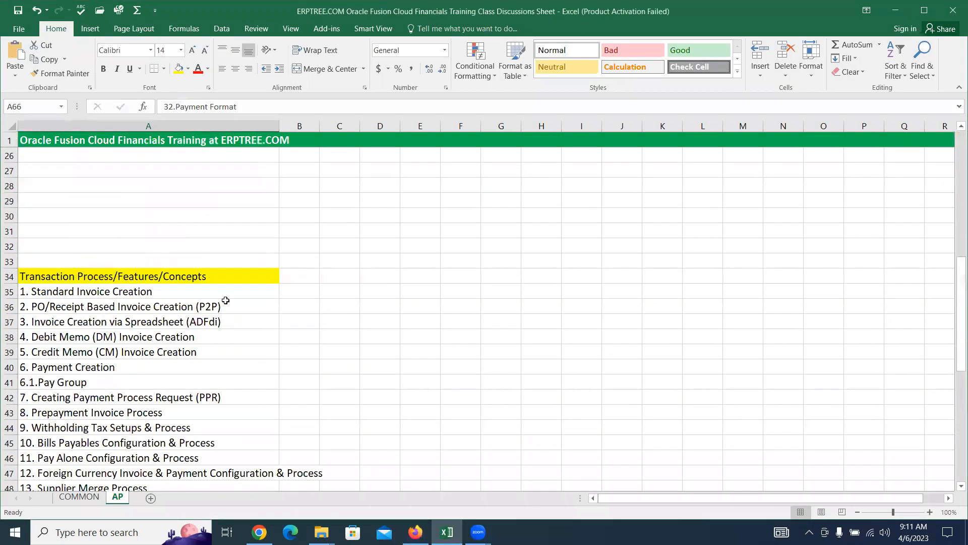
{"action": "left_click", "coordinate": [226, 322]}
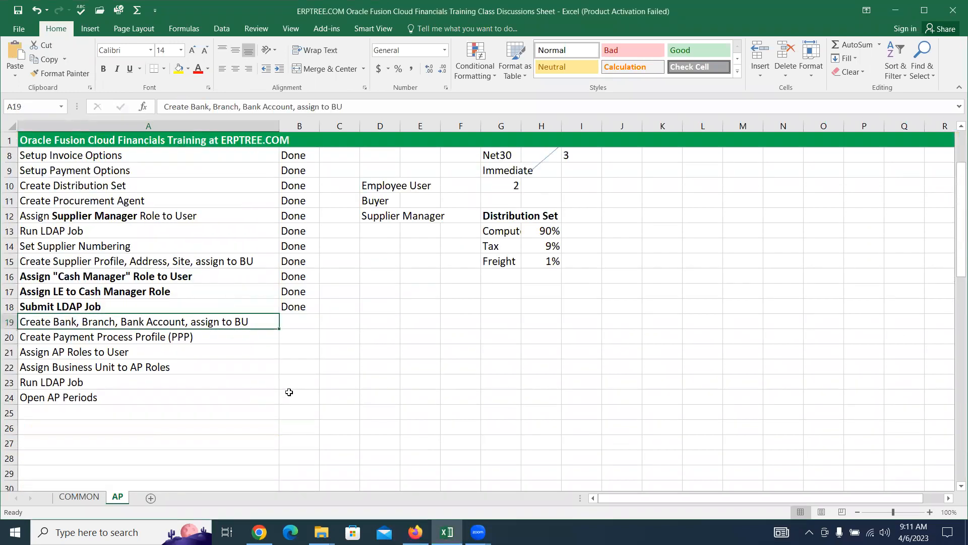
{"action": "key", "text": "Right"}
{"action": "key", "text": "ctrl+d"}
{"action": "key", "text": "Right"}
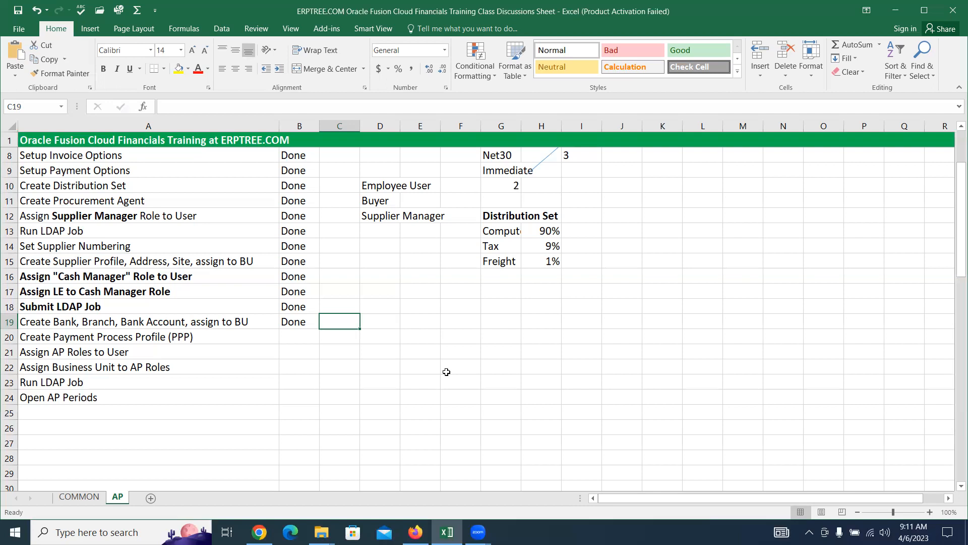
Step: Review the next task in A20, Create Payment Process Profile, without changing it
{"action": "double_click", "coordinate": [81, 338]}
{"action": "mouse_move", "coordinate": [53, 338]}
{"action": "left_mouse_down"}
{"action": "mouse_move", "coordinate": [163, 336]}
{"action": "mouse_move", "coordinate": [53, 336]}
{"action": "left_mouse_up"}
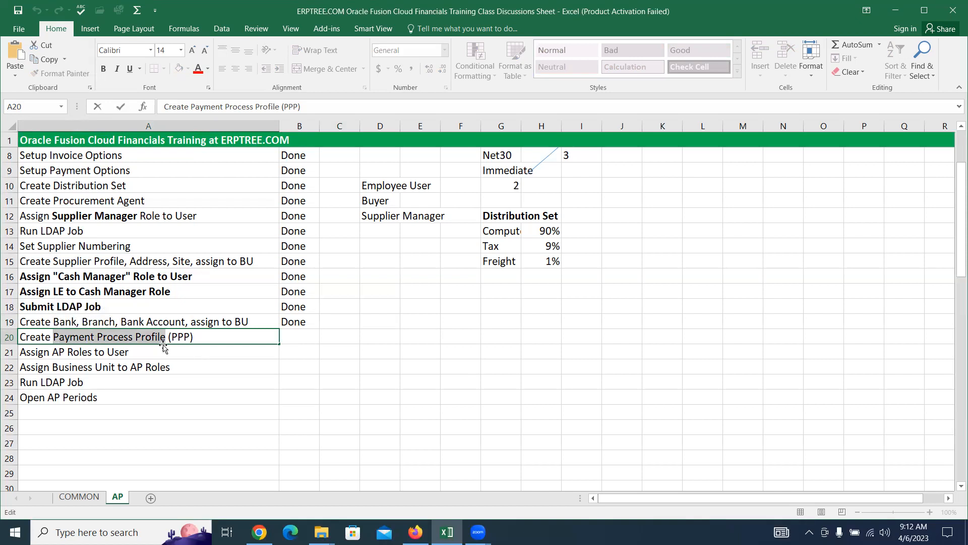
{"action": "left_click_drag", "start_coordinate": [165, 337], "coordinate": [135, 332]}
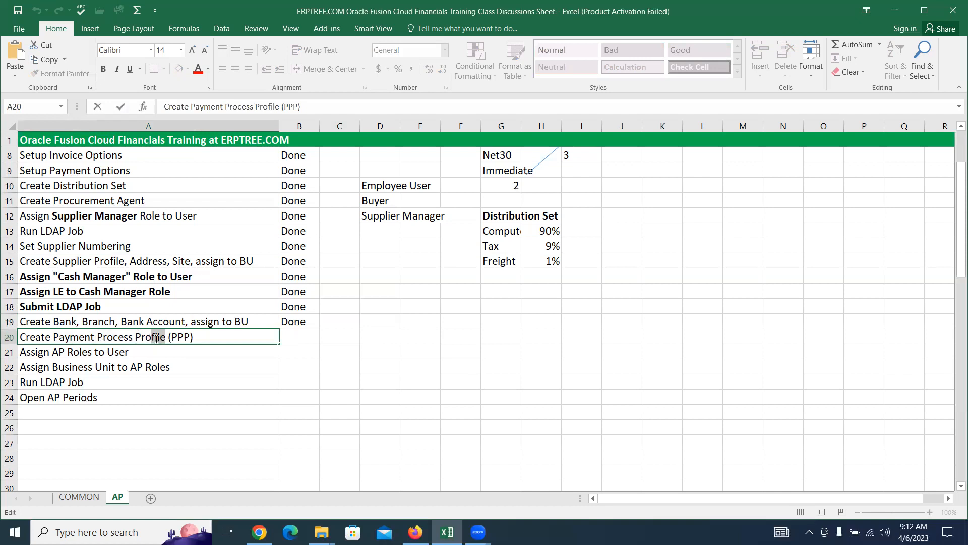
{"action": "left_click_drag", "start_coordinate": [136, 337], "coordinate": [55, 343]}
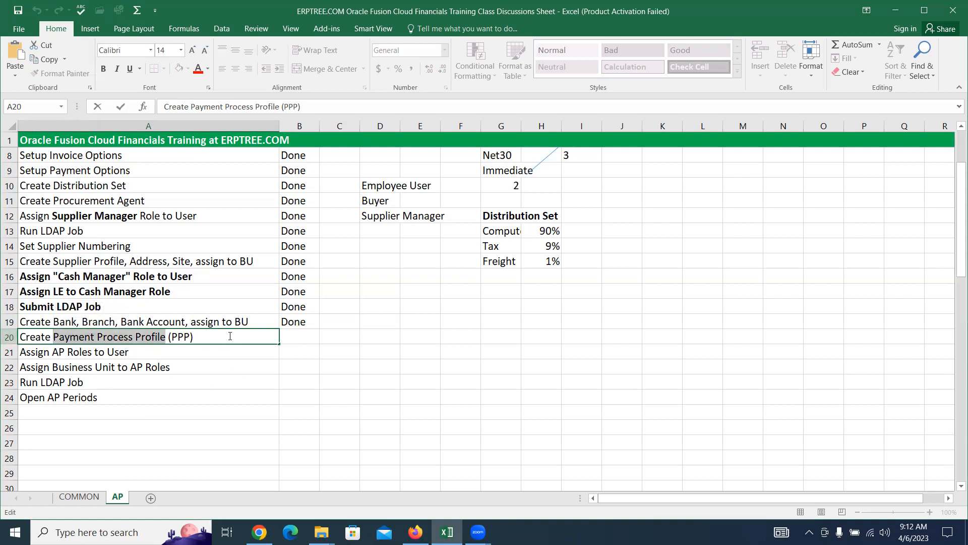
{"action": "left_click", "coordinate": [307, 335]}
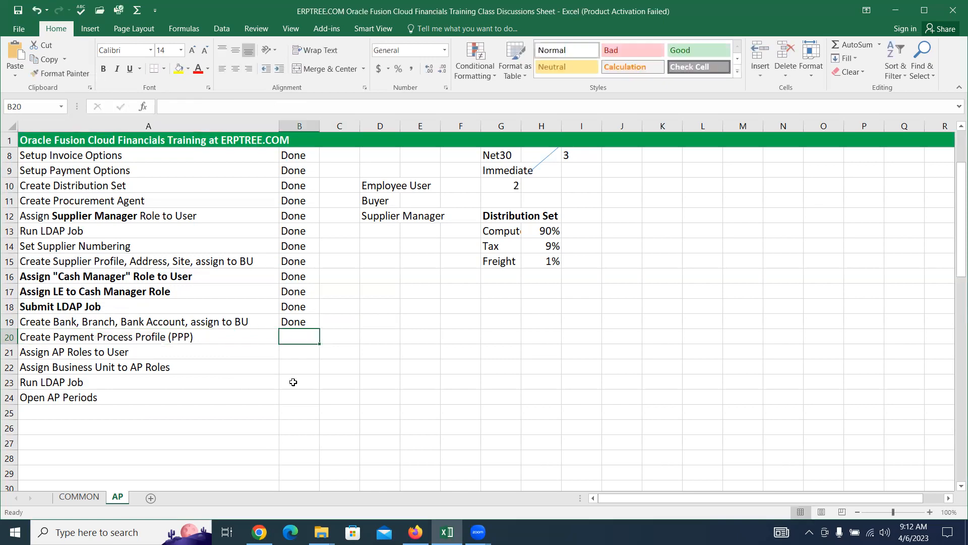
{"action": "left_click", "coordinate": [260, 532]}
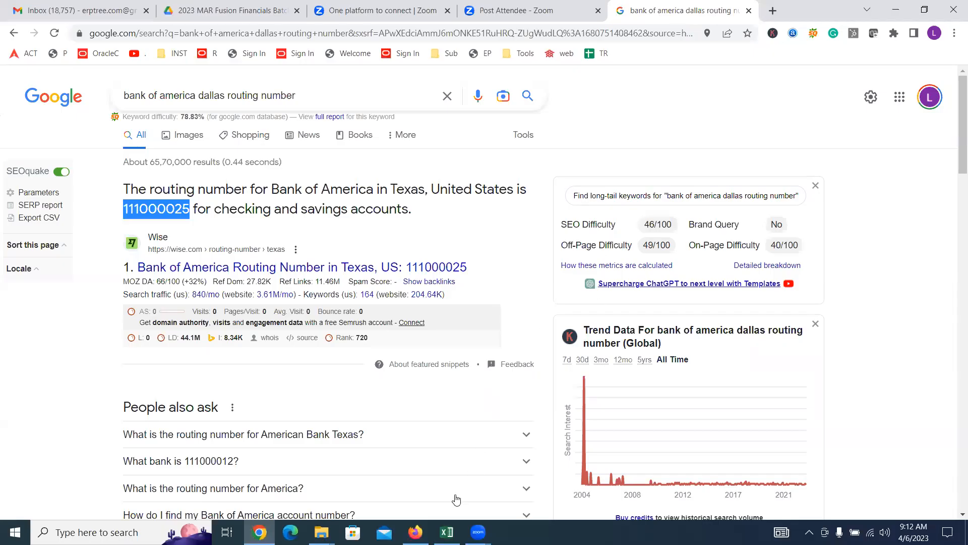
Step: Search tasks for 'payment process pro' and open Manage Payment Process Profiles under Define Disbursements
{"action": "left_click", "coordinate": [414, 532]}
{"action": "left_click", "coordinate": [124, 308]}
{"action": "triple_click", "coordinate": [124, 307]}
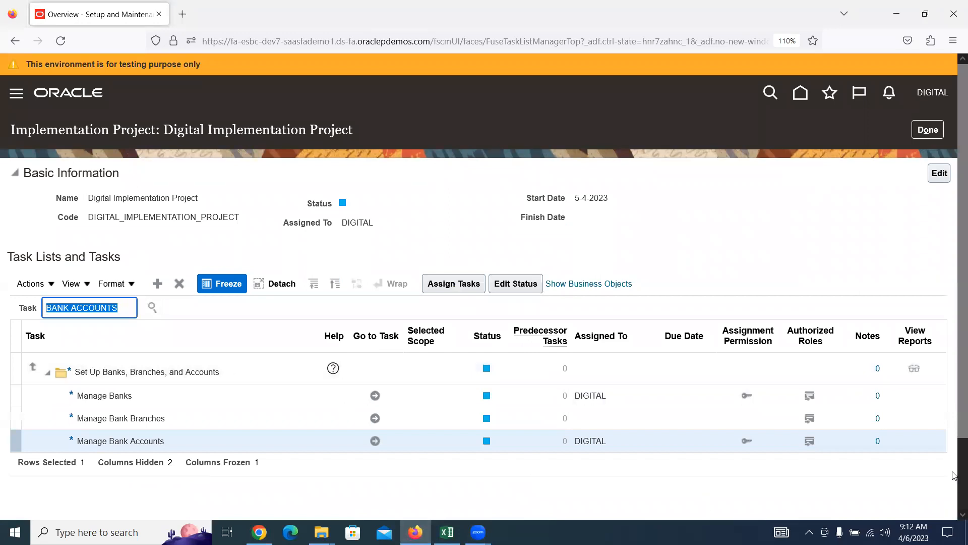
{"action": "type", "text": "payment process pro"}
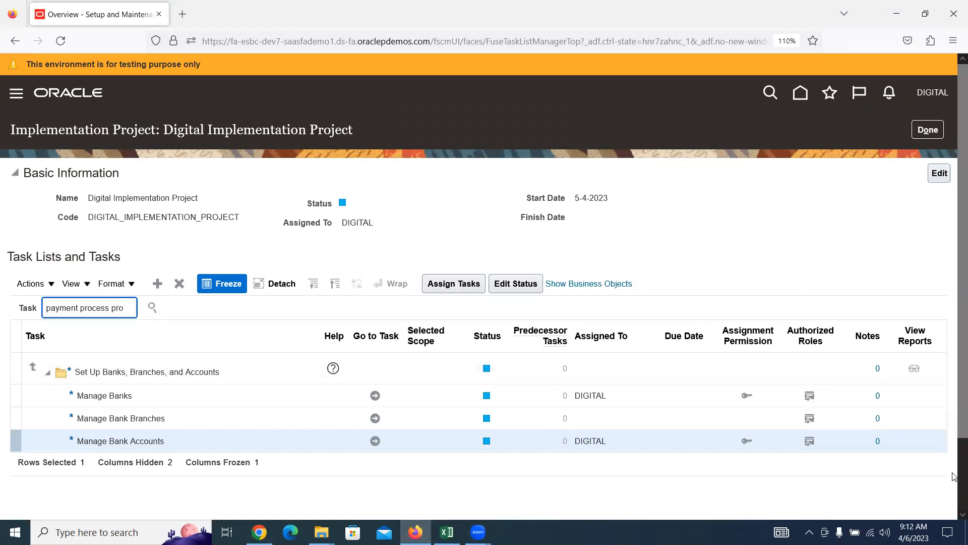
{"action": "key", "text": "Return"}
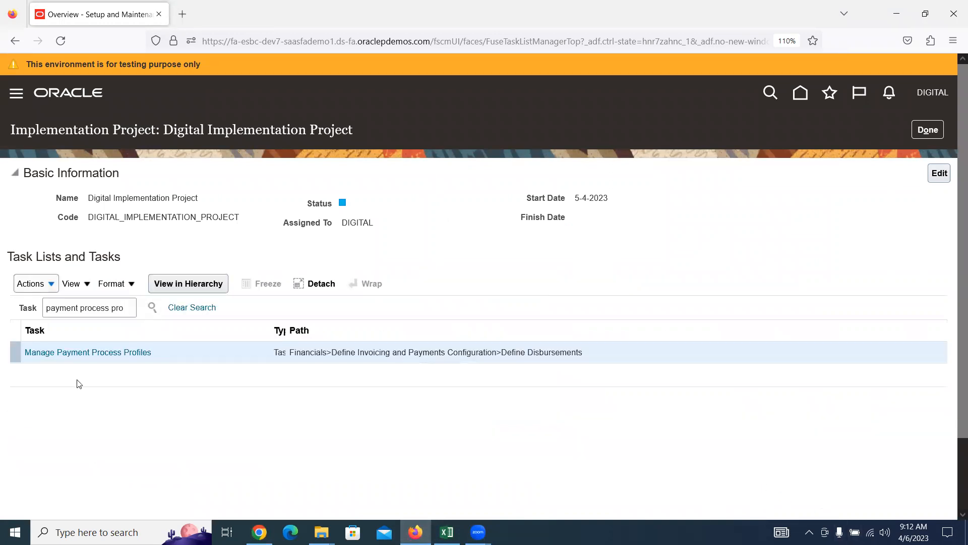
{"action": "left_click", "coordinate": [114, 351]}
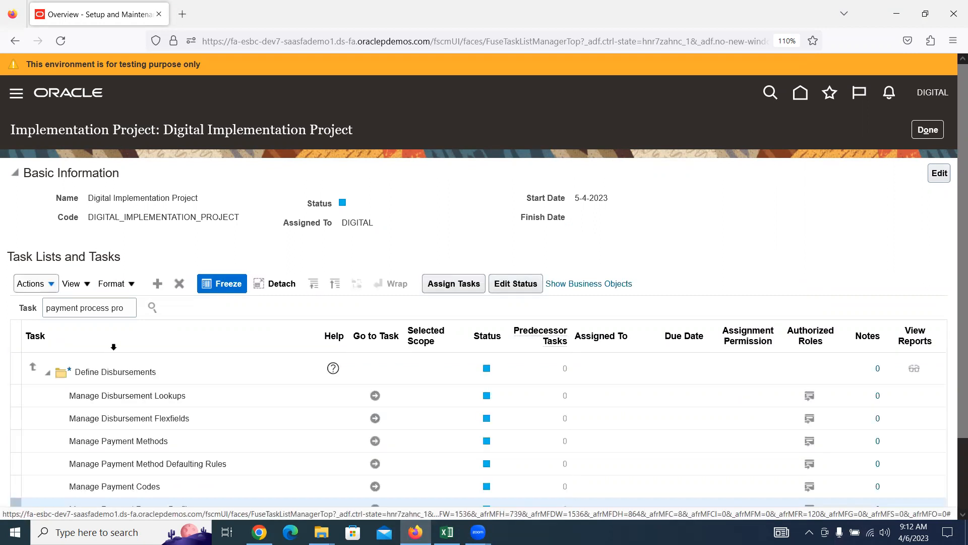
{"action": "scroll", "coordinate": [472, 234], "scroll_direction": "down", "scroll_amount": 2}
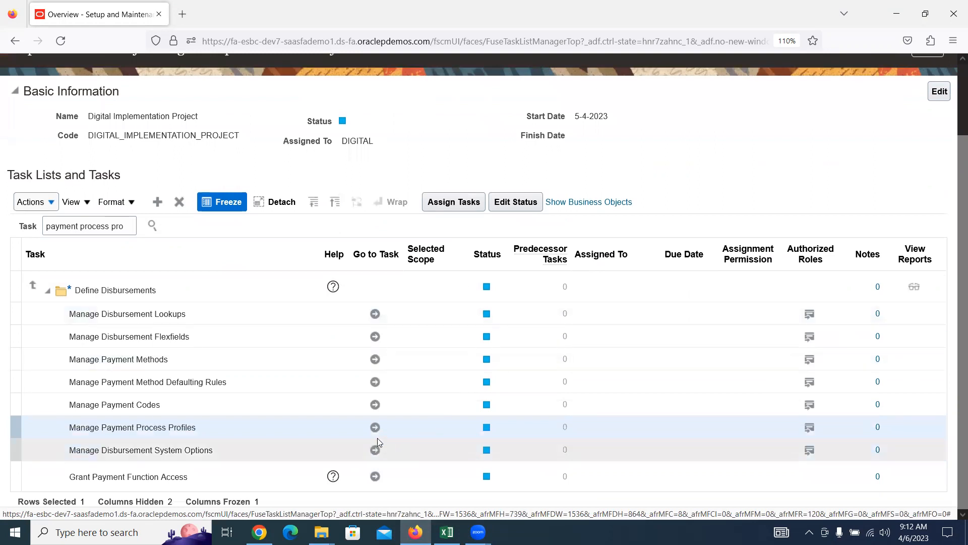
{"action": "left_click", "coordinate": [376, 428]}
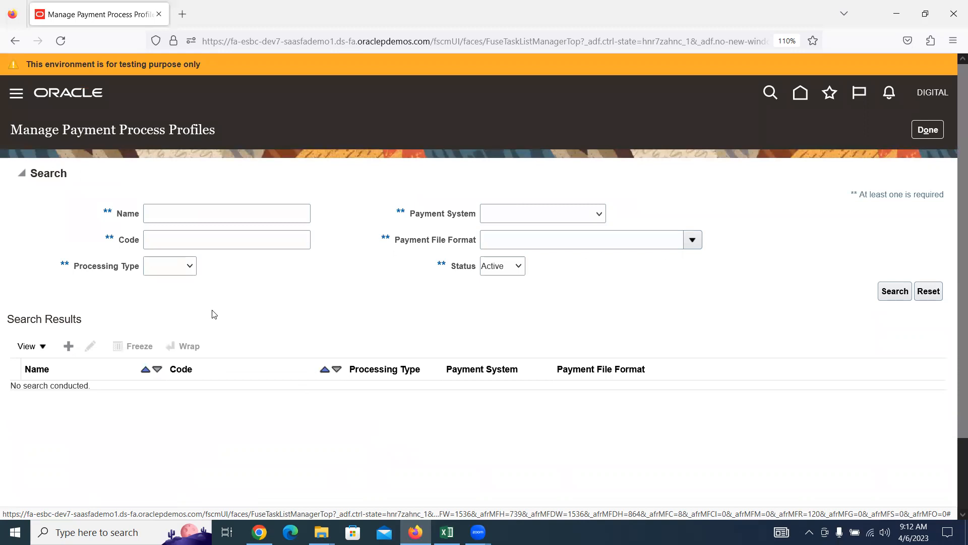
Step: Create a payment process profile named 'Digital Payment Process Profile' with code DIGITALPPP
{"action": "left_click", "coordinate": [69, 347]}
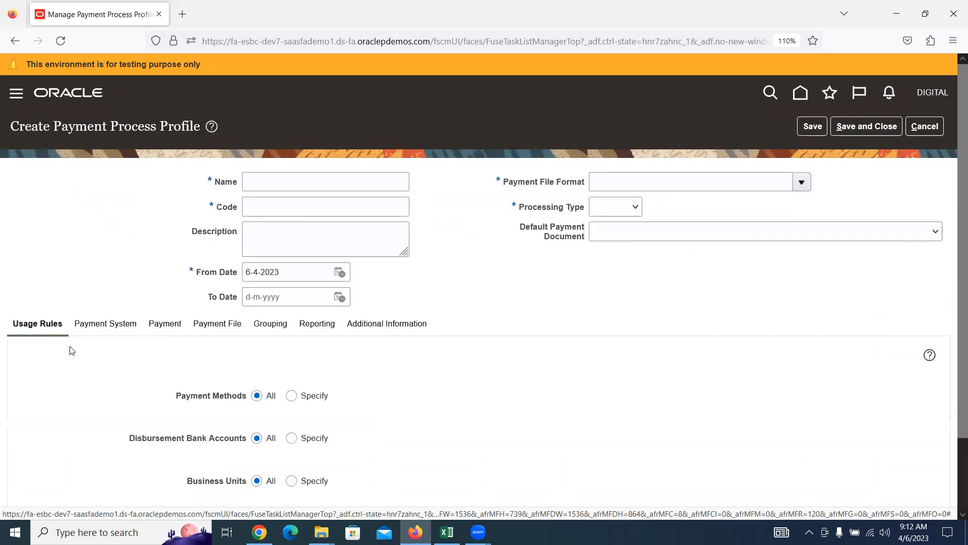
{"action": "left_click", "coordinate": [296, 182]}
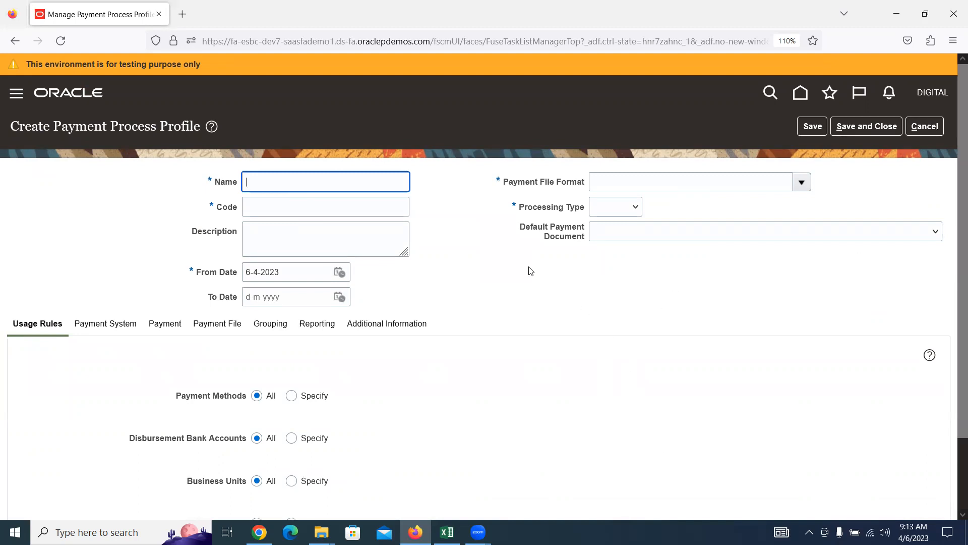
{"action": "type", "text": "Digital Payment Process Profile"}
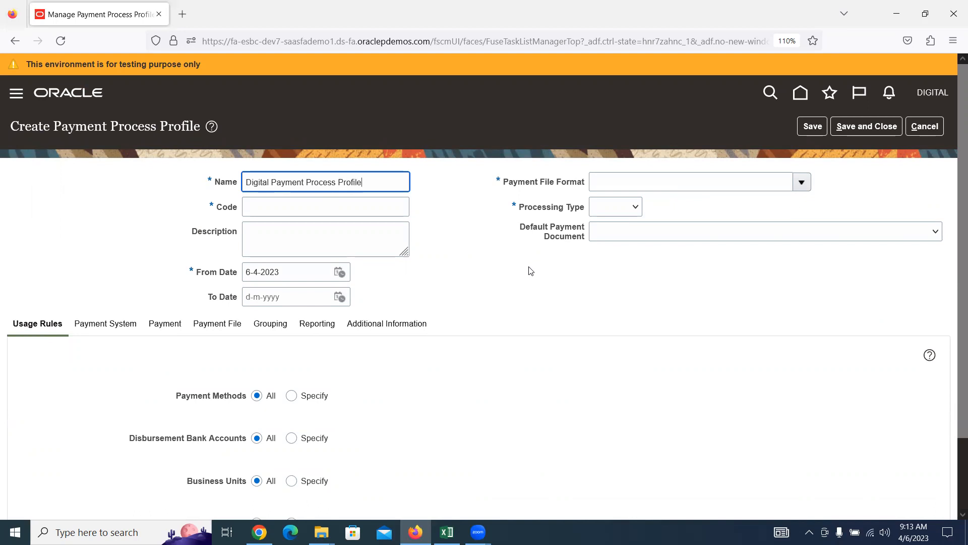
{"action": "left_click", "coordinate": [290, 200]}
{"action": "type", "text": "DIG"}
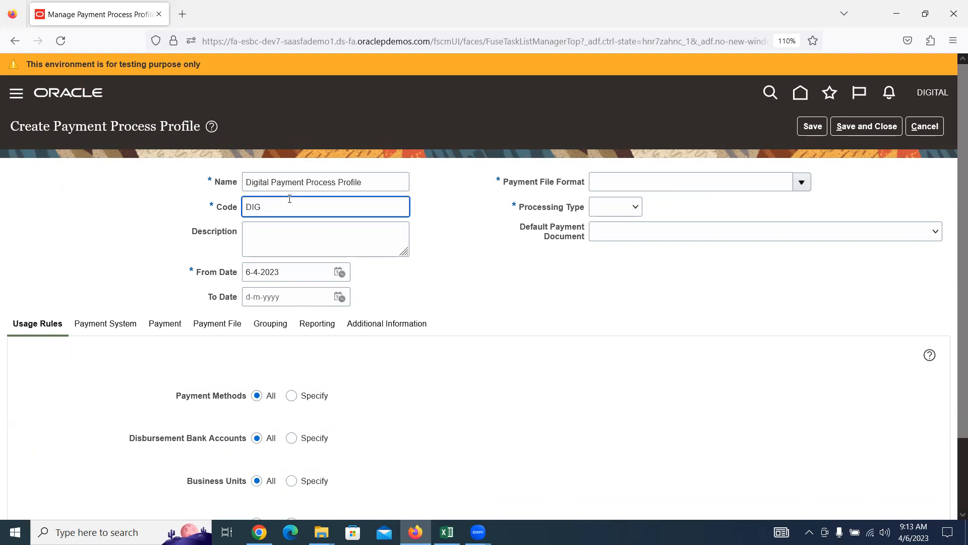
{"action": "type", "text": "ITALPPP"}
Step: Set the payment file format to Standard Check Format and processing type to Printed
{"action": "left_click", "coordinate": [610, 174]}
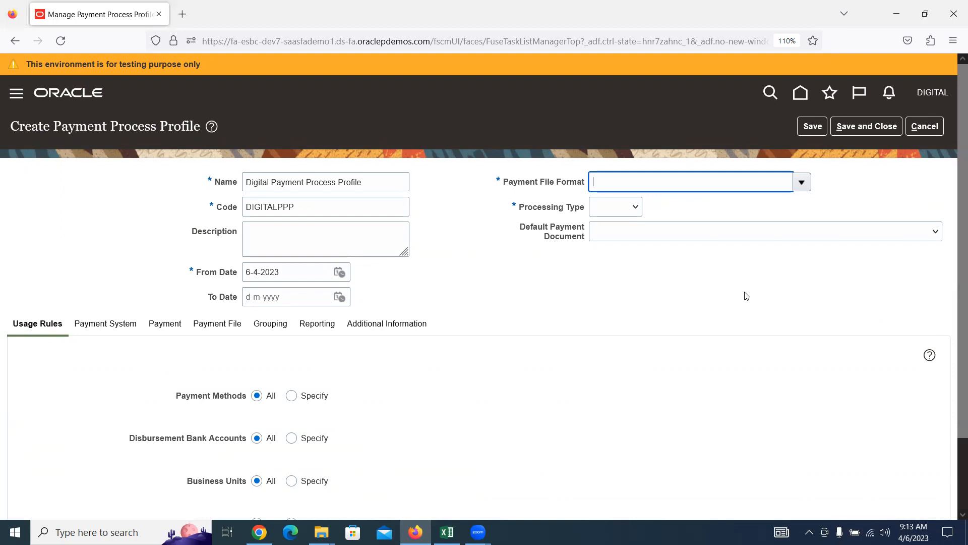
{"action": "type", "text": "STAND"}
{"action": "key", "text": "Tab"}
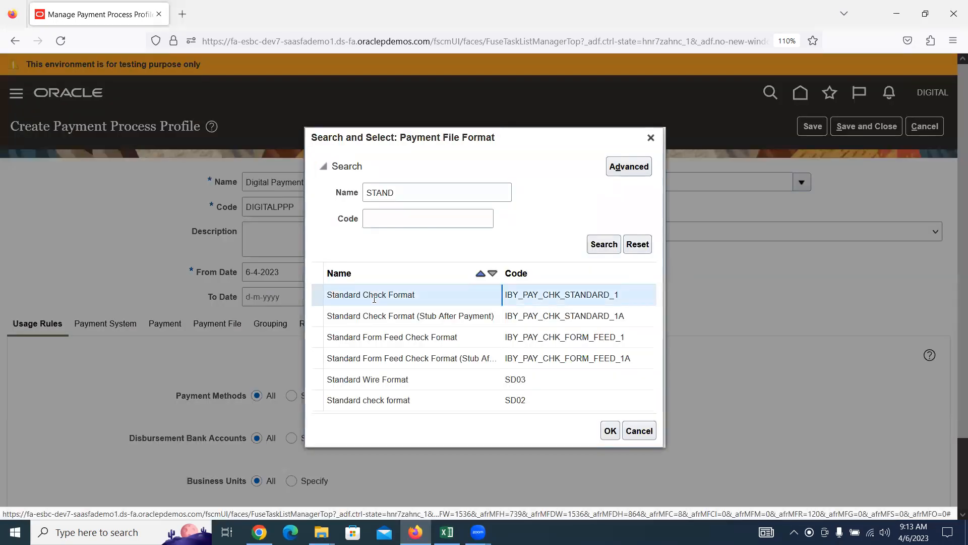
{"action": "left_click", "coordinate": [610, 430]}
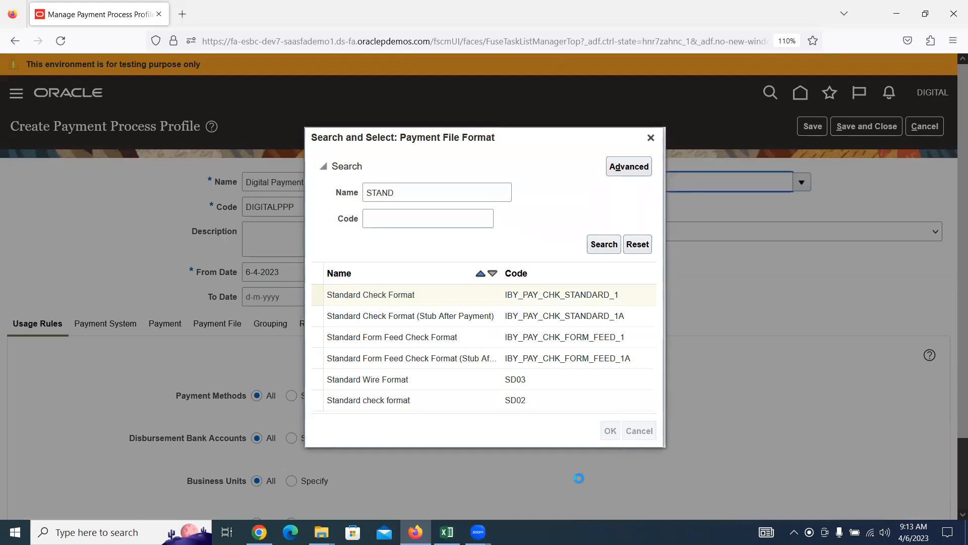
{"action": "left_click", "coordinate": [641, 208]}
{"action": "left_click", "coordinate": [627, 257]}
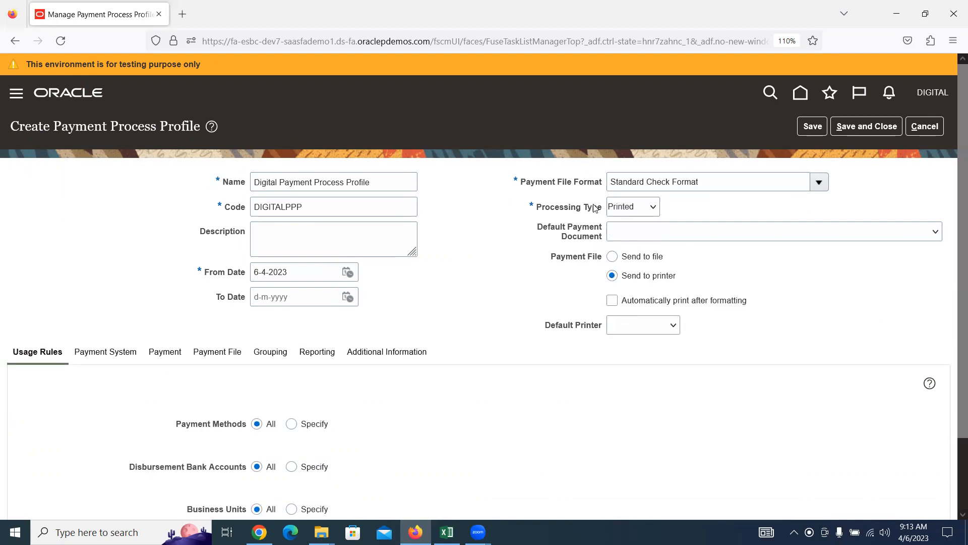
{"action": "scroll", "coordinate": [344, 351], "scroll_direction": "down", "scroll_amount": 2}
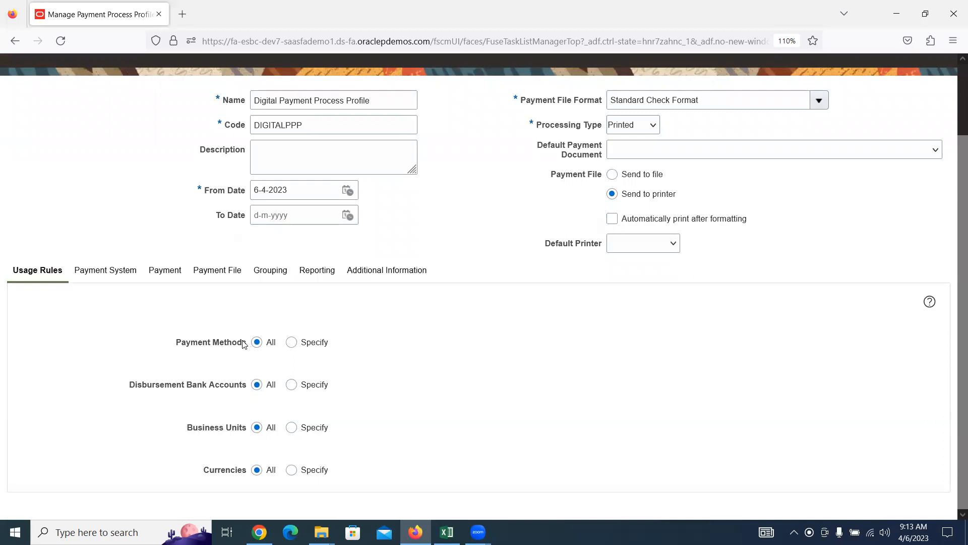
{"action": "triple_click", "coordinate": [389, 101]}
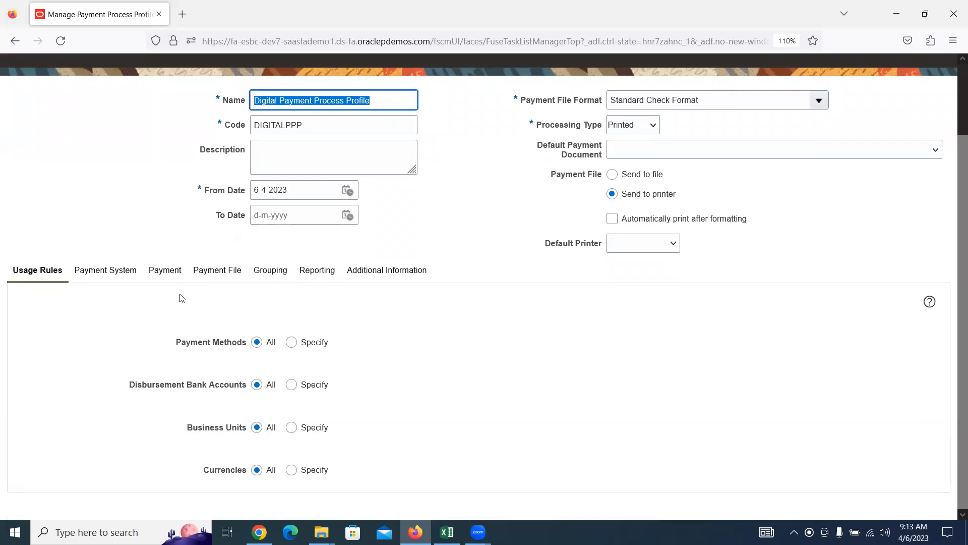
{"action": "left_click", "coordinate": [291, 342]}
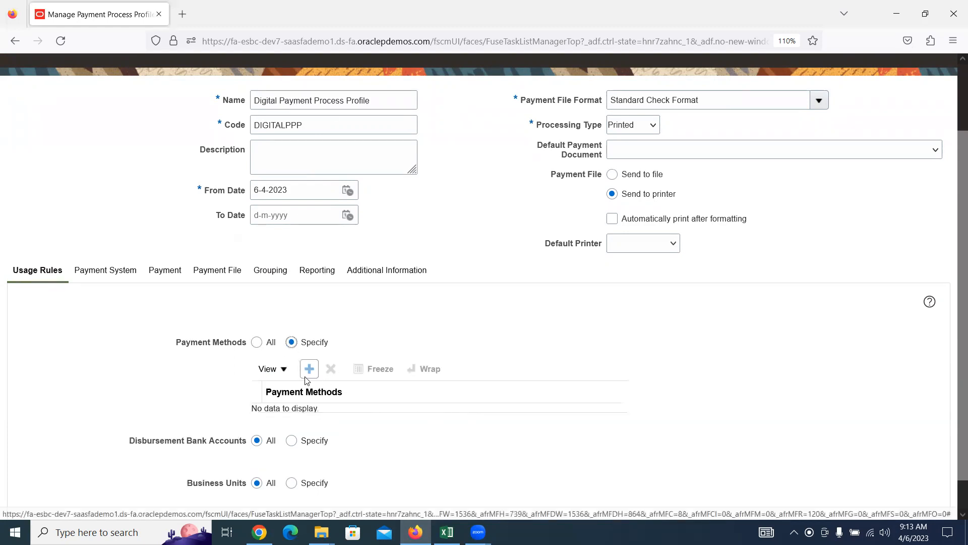
{"action": "left_click", "coordinate": [306, 374]}
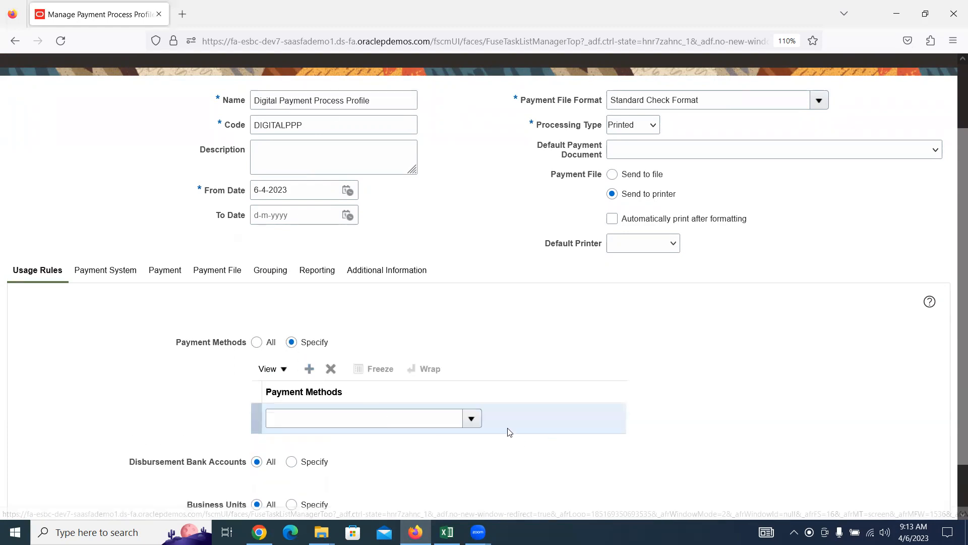
{"action": "left_click", "coordinate": [469, 421]}
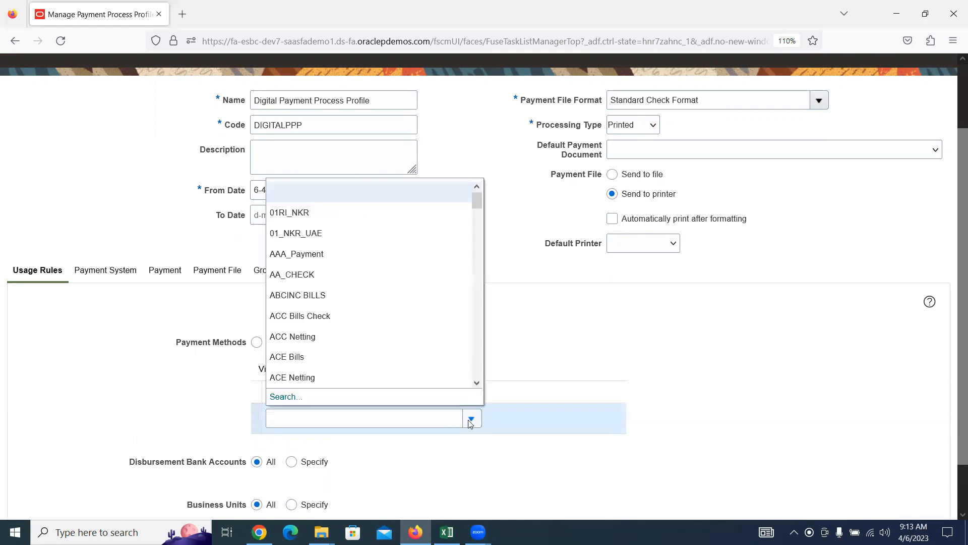
{"action": "scroll", "coordinate": [432, 330], "scroll_direction": "down", "scroll_amount": 3}
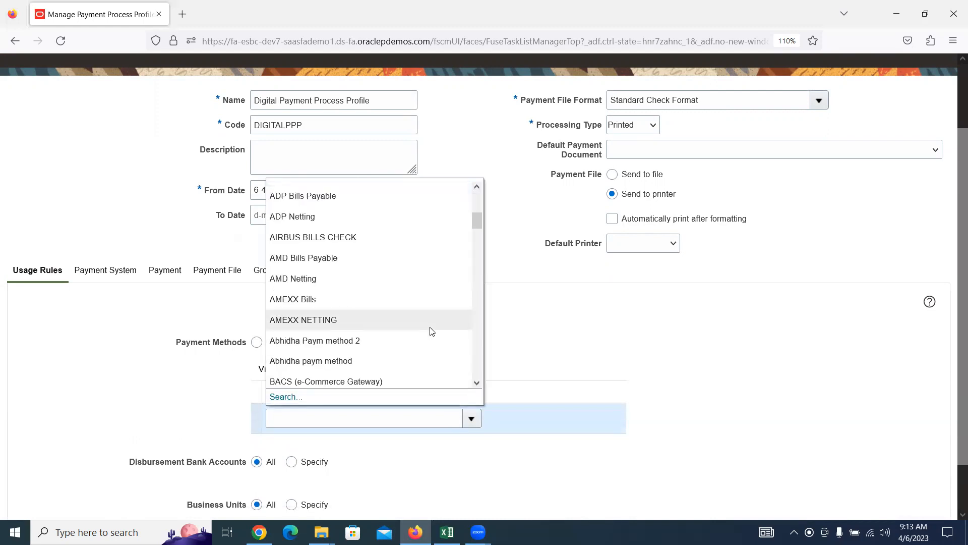
{"action": "scroll", "coordinate": [432, 331], "scroll_direction": "down", "scroll_amount": 5}
{"action": "scroll", "coordinate": [430, 331], "scroll_direction": "down", "scroll_amount": 5}
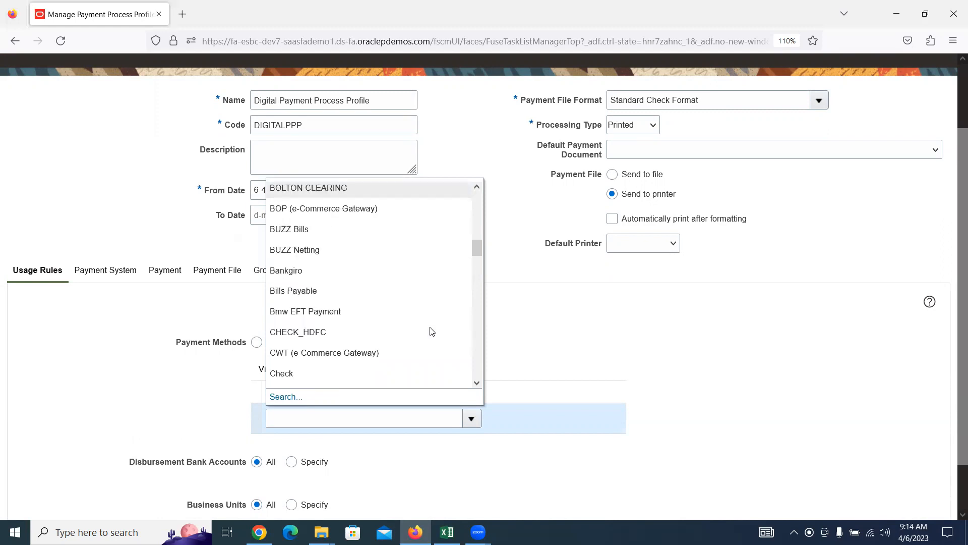
{"action": "left_click", "coordinate": [295, 299]}
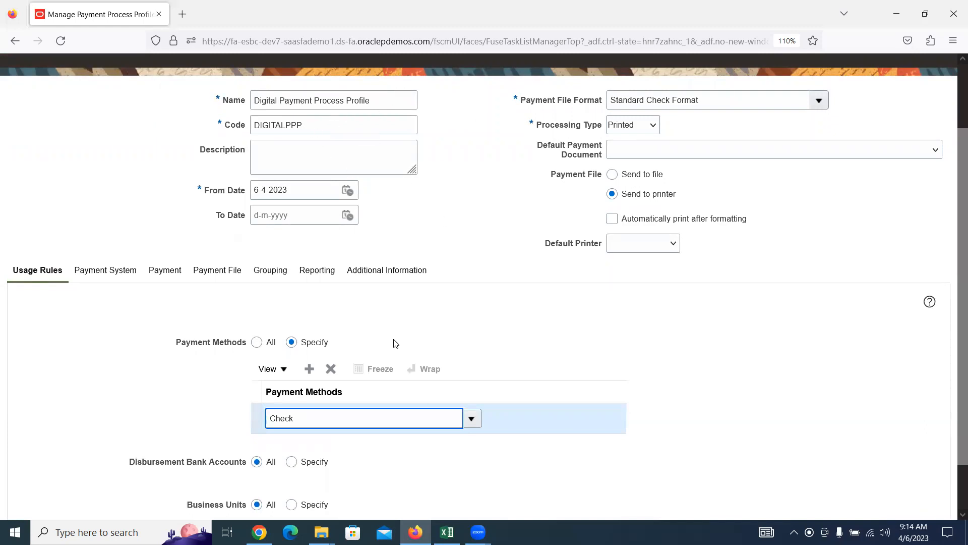
{"action": "left_click", "coordinate": [331, 369]}
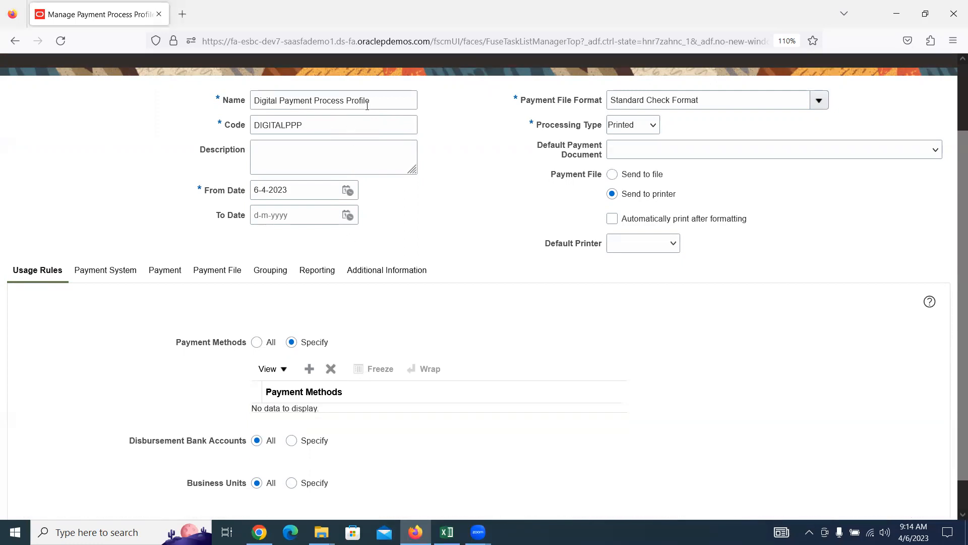
{"action": "left_click", "coordinate": [258, 342]}
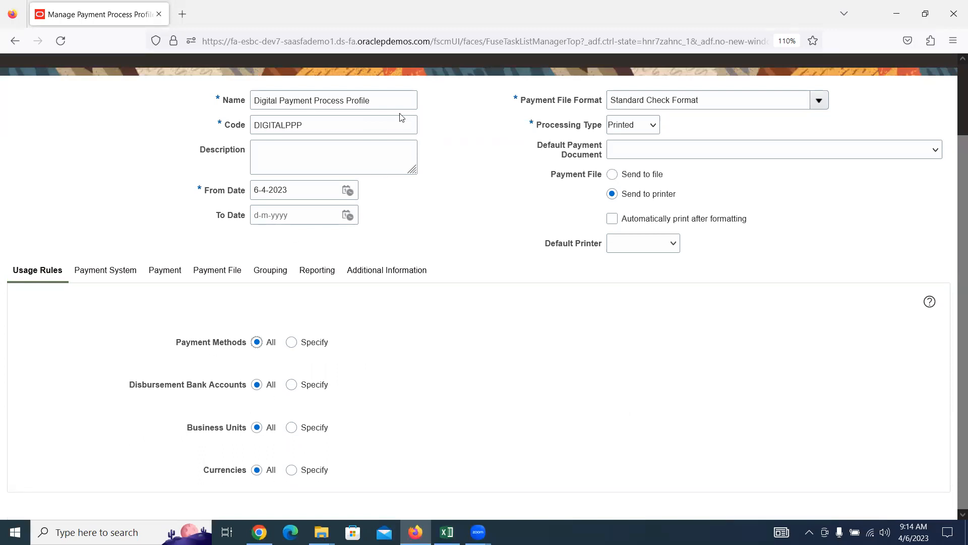
Step: Restrict the profile's disbursement bank accounts to Digital Corporate Account
{"action": "left_click_drag", "start_coordinate": [373, 99], "coordinate": [145, 133]}
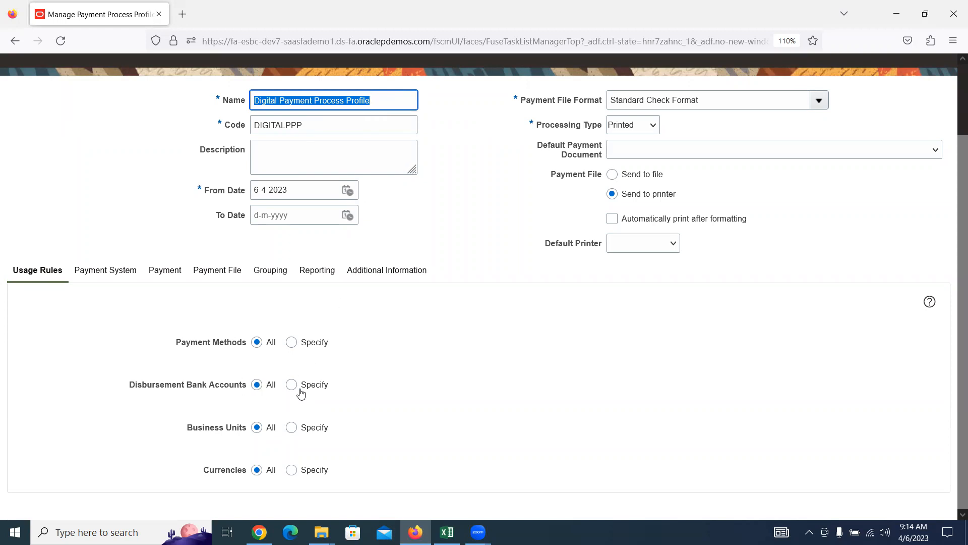
{"action": "left_click", "coordinate": [291, 385]}
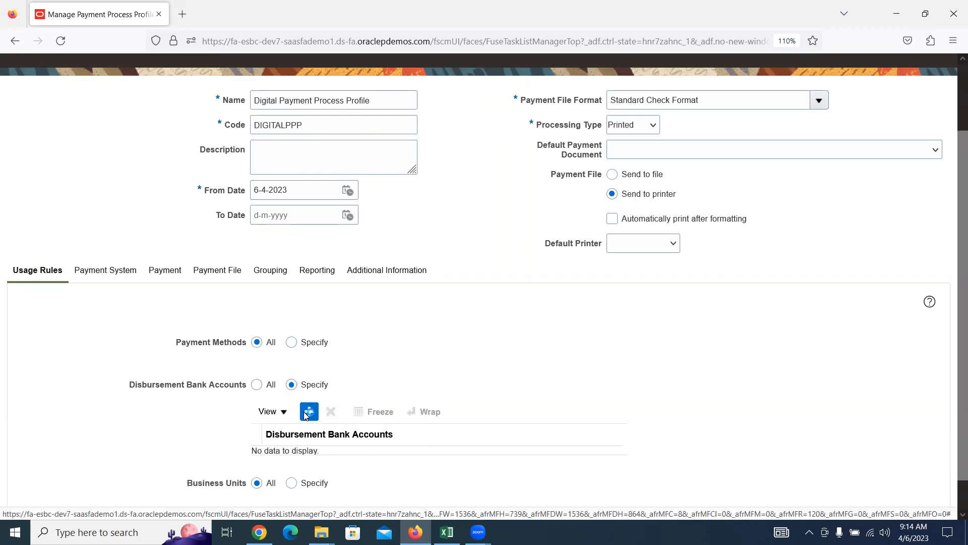
{"action": "left_click", "coordinate": [309, 412]}
{"action": "left_click", "coordinate": [400, 467]}
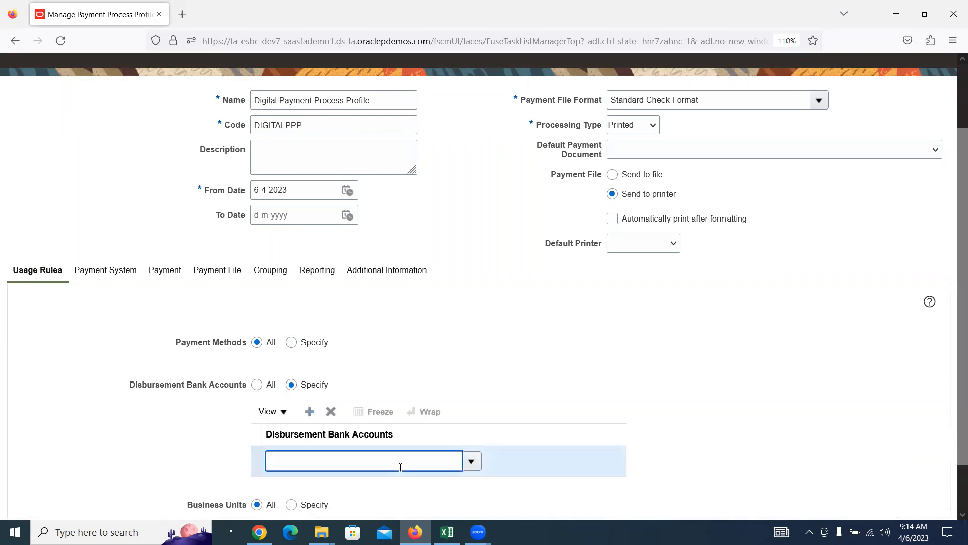
{"action": "type", "text": "DIGI"}
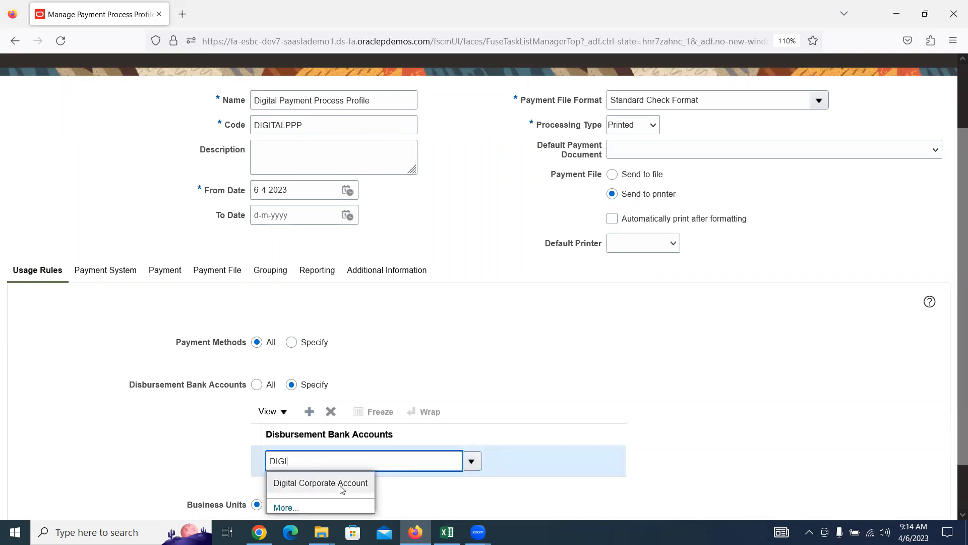
{"action": "left_click", "coordinate": [338, 482]}
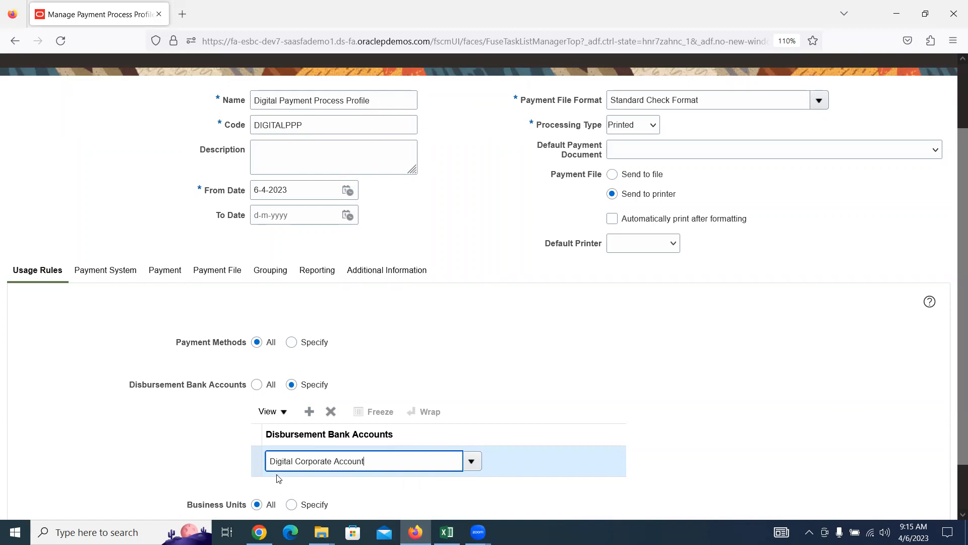
Step: Remove Digital Corporate Account and set Disbursement Bank Accounts to All
{"action": "left_click", "coordinate": [331, 412]}
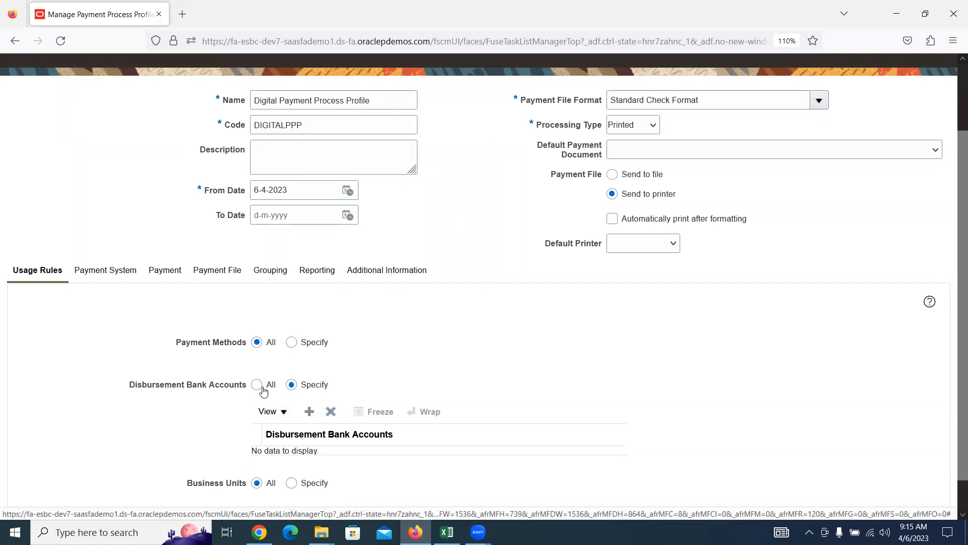
{"action": "left_click", "coordinate": [257, 384]}
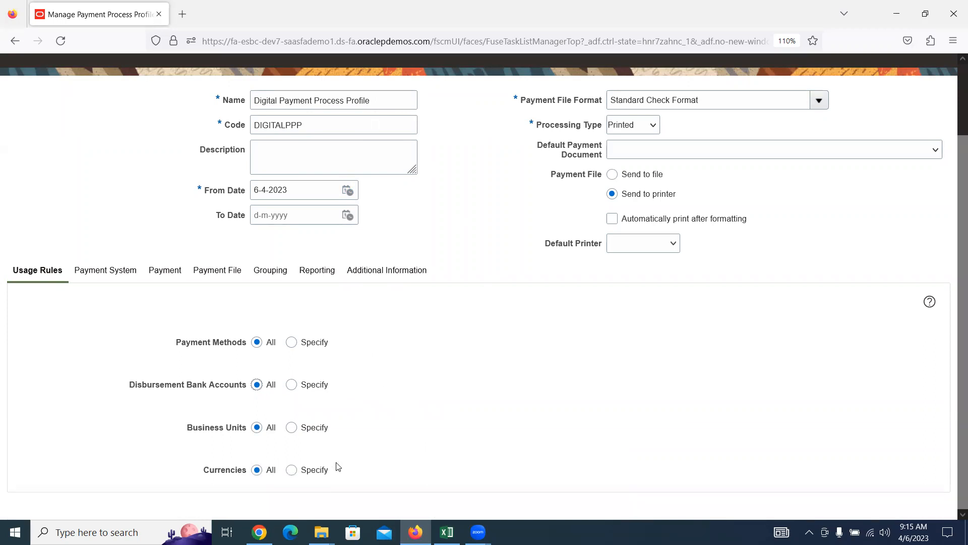
{"action": "scroll", "coordinate": [337, 465], "scroll_direction": "up", "scroll_amount": 3}
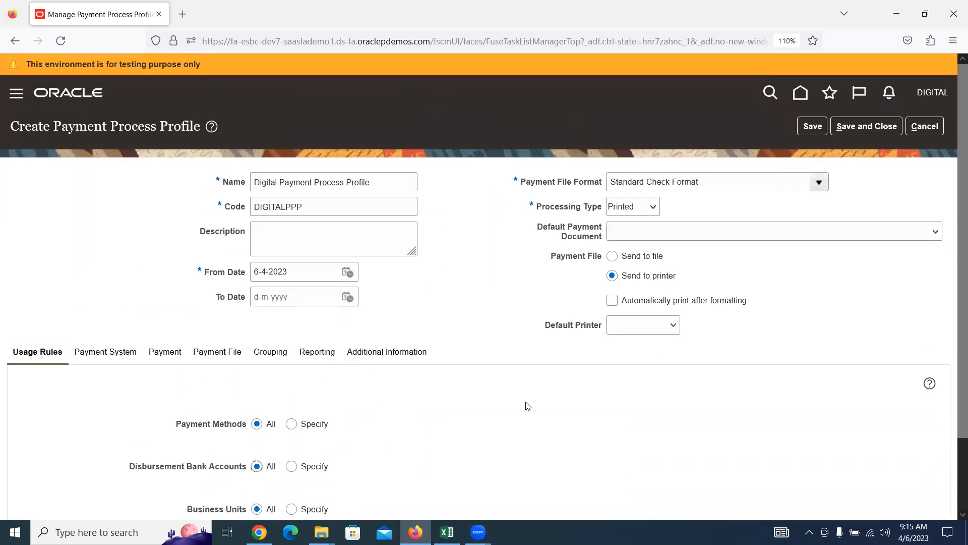
Step: Save and close the Digital Payment Process Profile, then exit the profiles page
{"action": "left_click", "coordinate": [845, 127]}
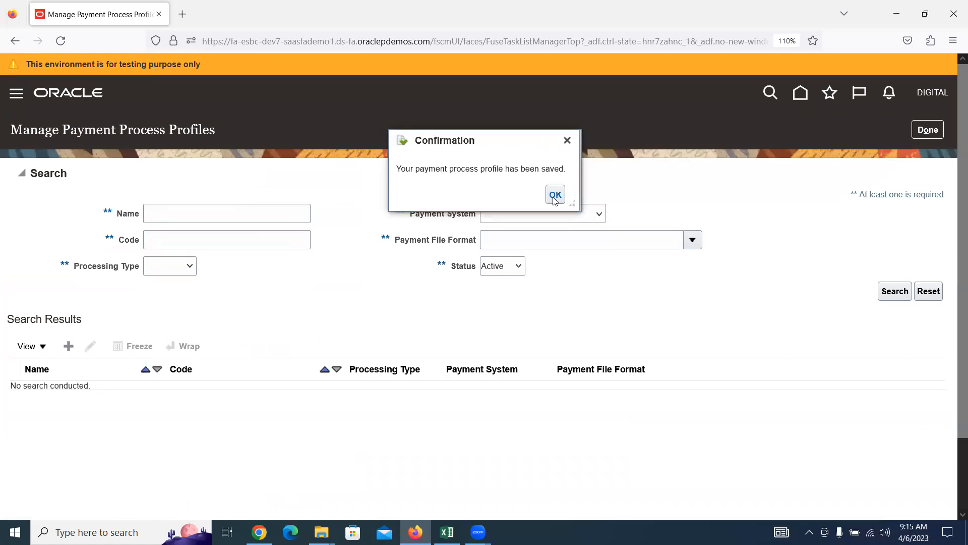
{"action": "left_click", "coordinate": [554, 195]}
{"action": "left_click", "coordinate": [918, 131]}
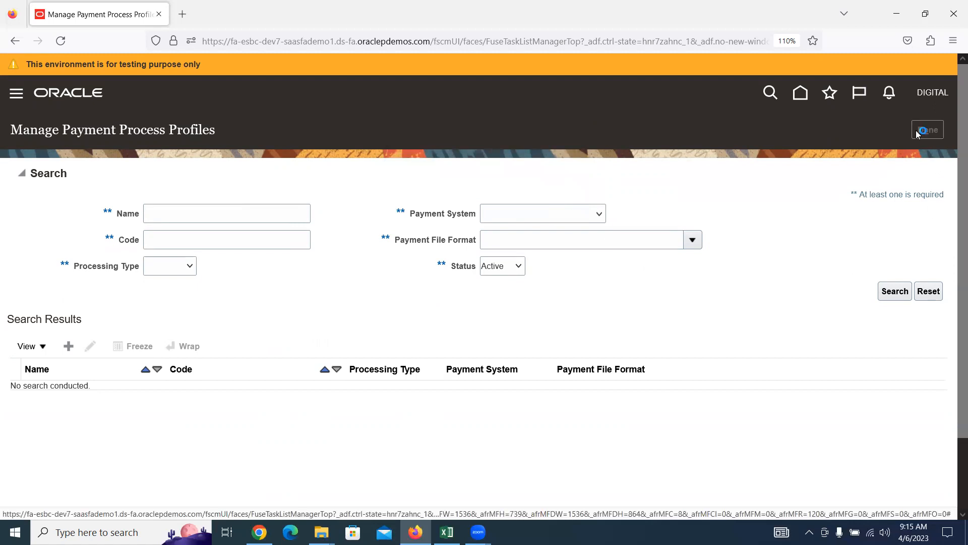
{"action": "left_click", "coordinate": [446, 532]}
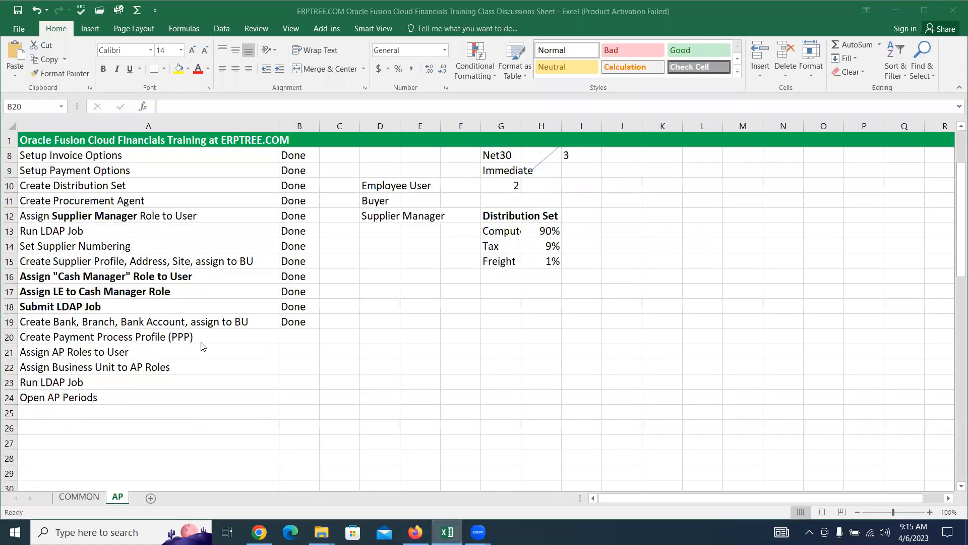
Step: Enter Done in B20, then review the pending AP roles, business unit, LDAP and AP periods tasks
{"action": "type", "text": "Done"}
{"action": "key", "text": "Tab"}
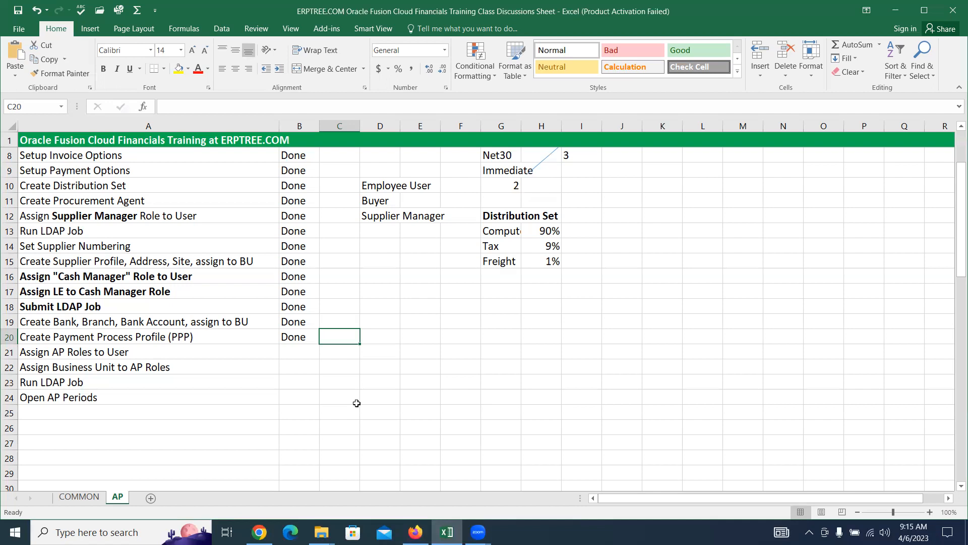
{"action": "left_click", "coordinate": [109, 353]}
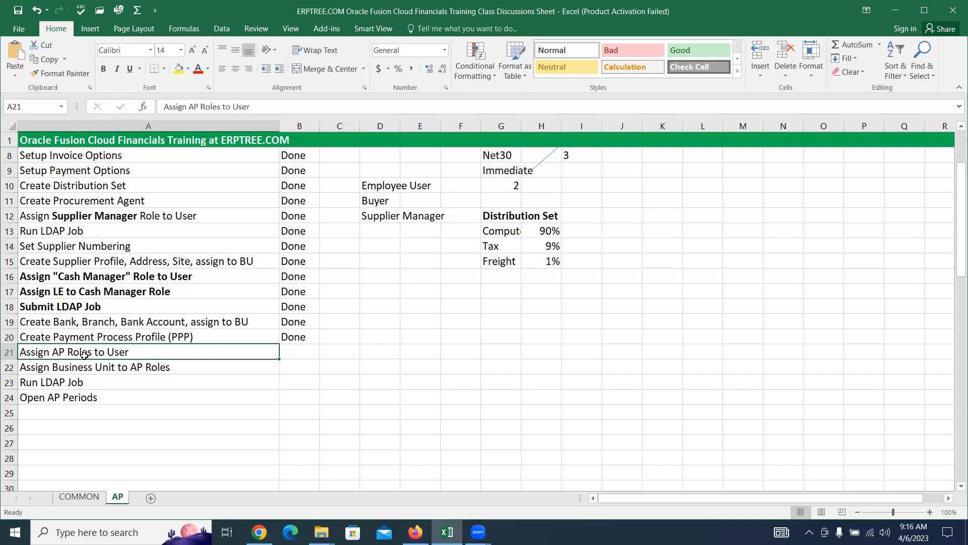
{"action": "left_click", "coordinate": [120, 367]}
{"action": "left_click", "coordinate": [97, 379]}
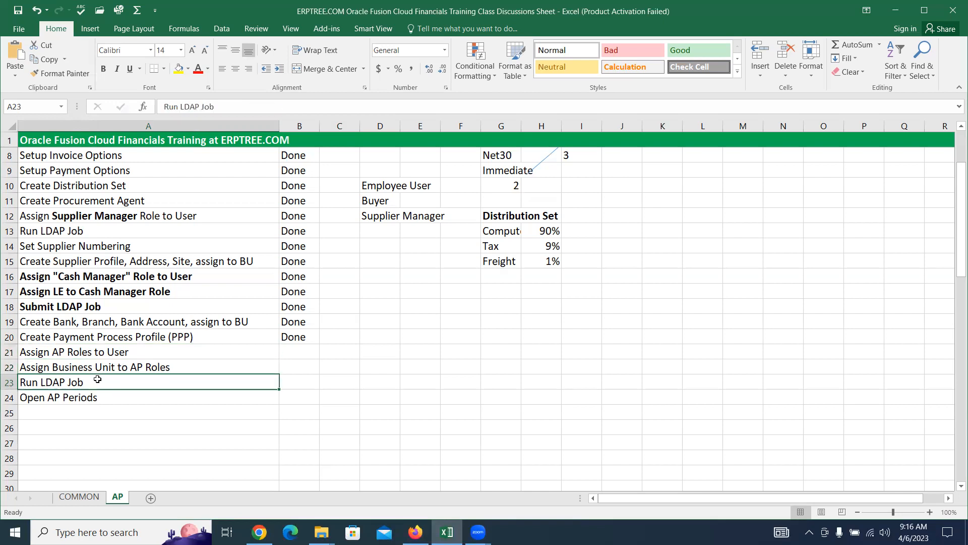
{"action": "left_click", "coordinate": [108, 395]}
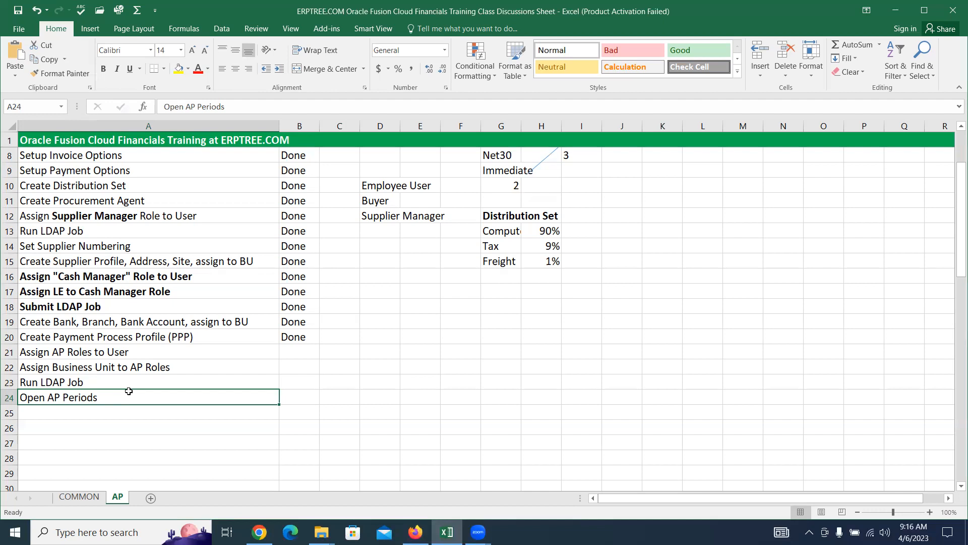
{"action": "scroll", "coordinate": [128, 391], "scroll_direction": "down", "scroll_amount": 9}
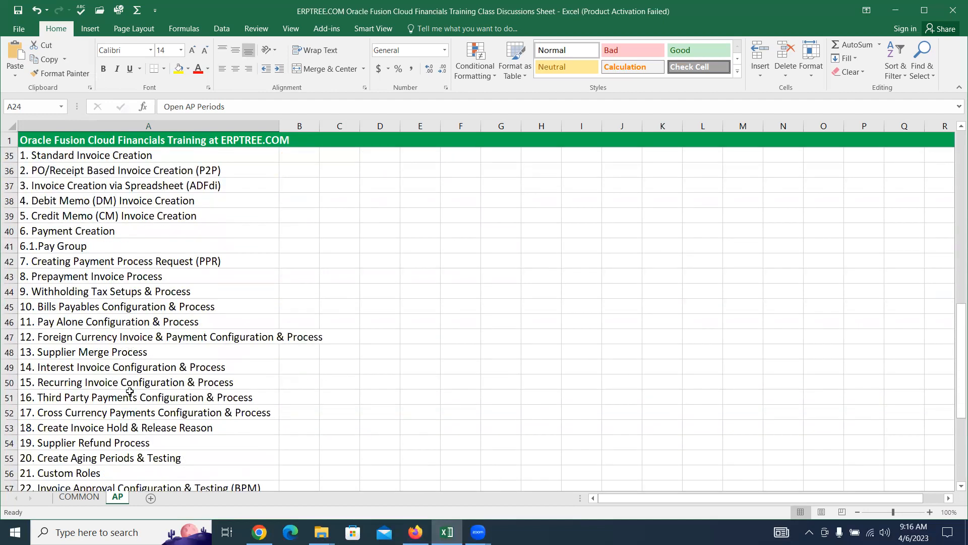
{"action": "scroll", "coordinate": [130, 391], "scroll_direction": "down", "scroll_amount": 2}
{"action": "scroll", "coordinate": [129, 389], "scroll_direction": "up", "scroll_amount": 4}
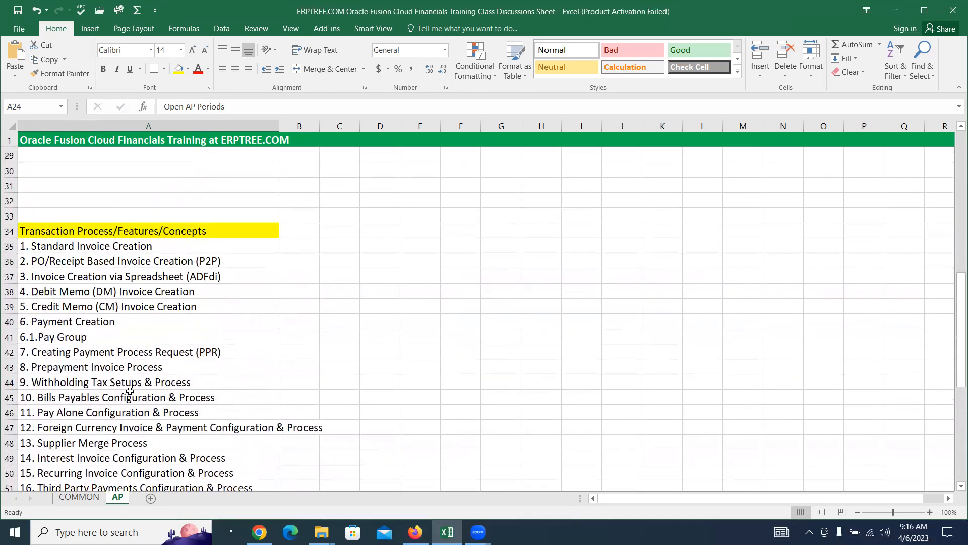
{"action": "scroll", "coordinate": [129, 387], "scroll_direction": "up", "scroll_amount": 7}
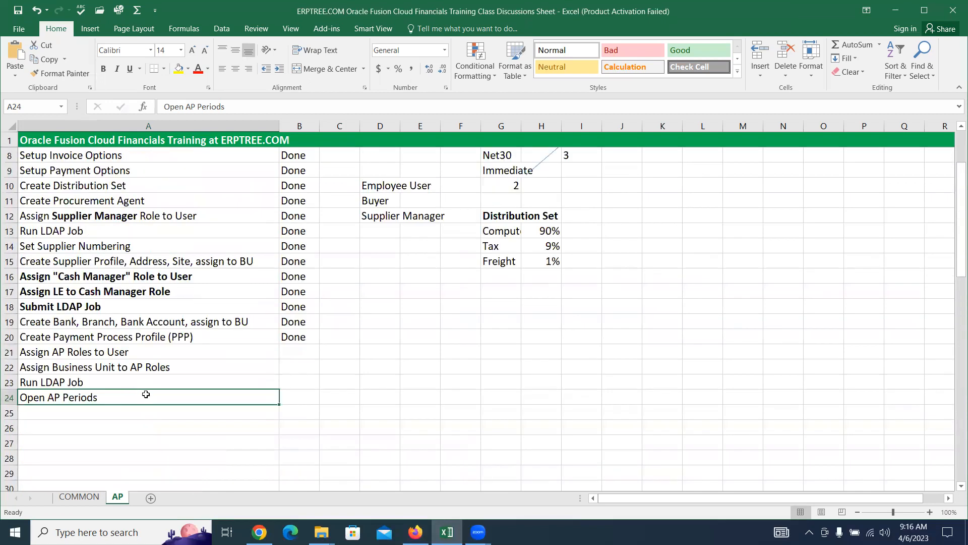
{"action": "left_click", "coordinate": [114, 349]}
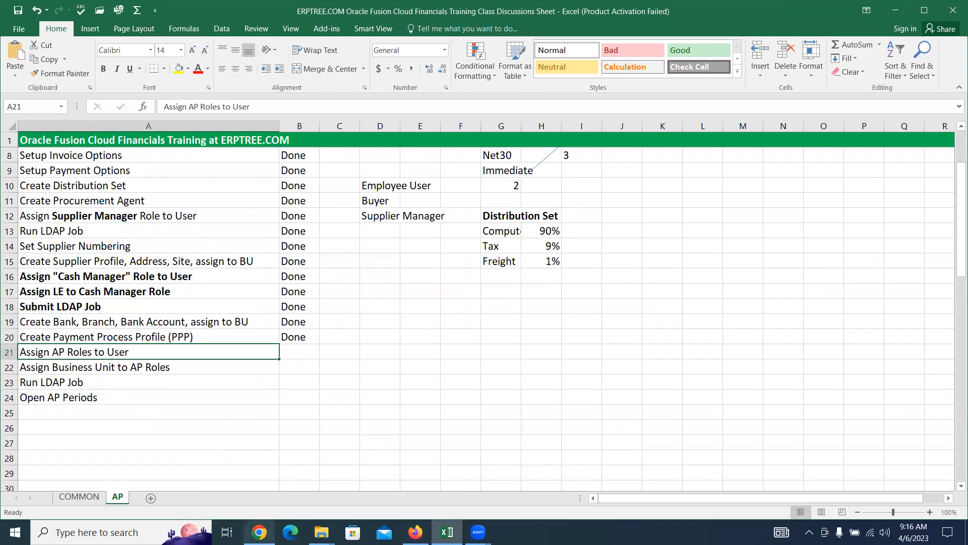
Step: Open the Security Console from the Navigator's Tools group
{"action": "left_click", "coordinate": [415, 532]}
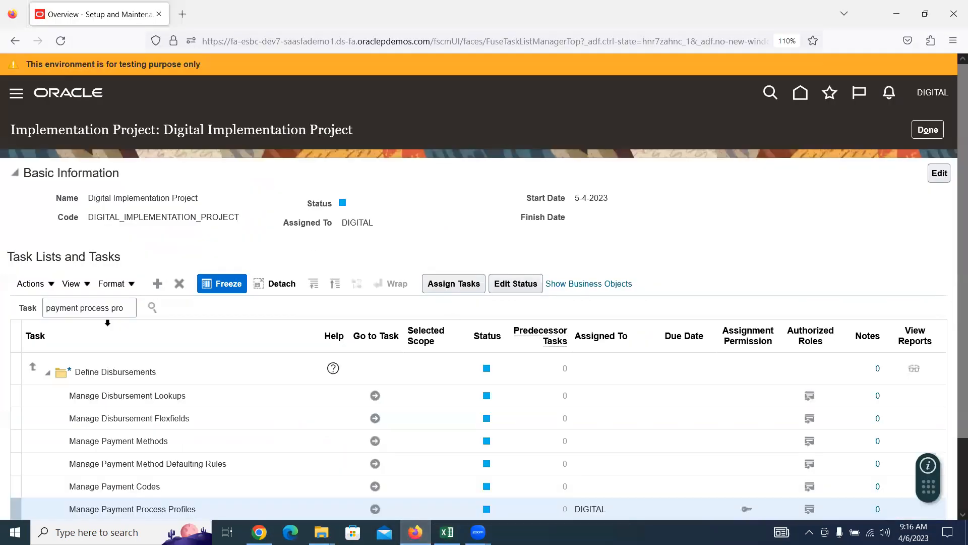
{"action": "triple_click", "coordinate": [90, 306]}
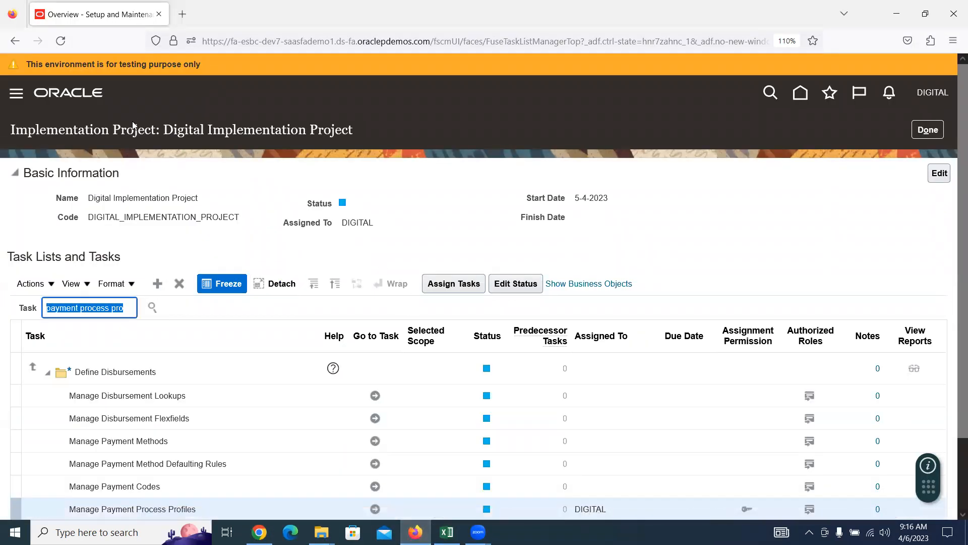
{"action": "left_click", "coordinate": [100, 198]}
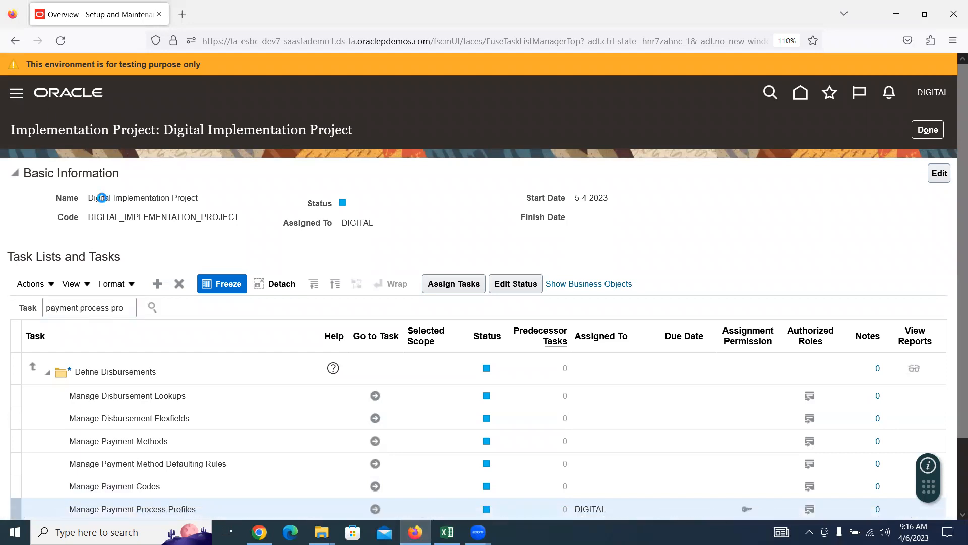
{"action": "scroll", "coordinate": [76, 313], "scroll_direction": "down", "scroll_amount": 10}
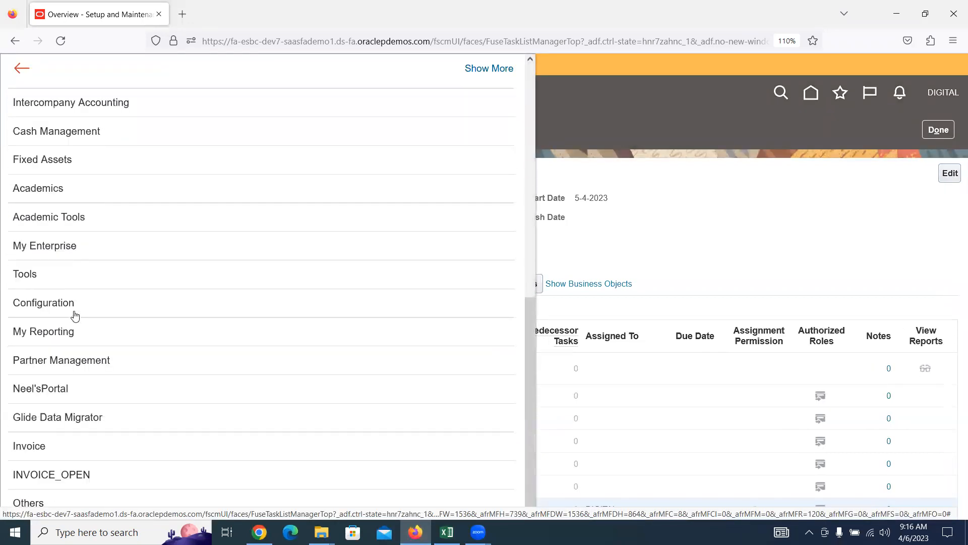
{"action": "left_click", "coordinate": [28, 268]}
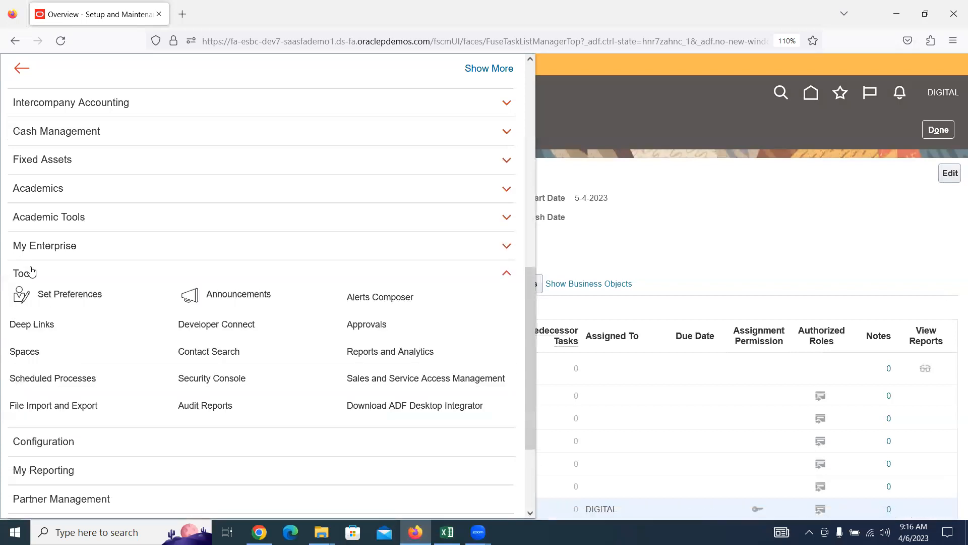
{"action": "left_click", "coordinate": [262, 386]}
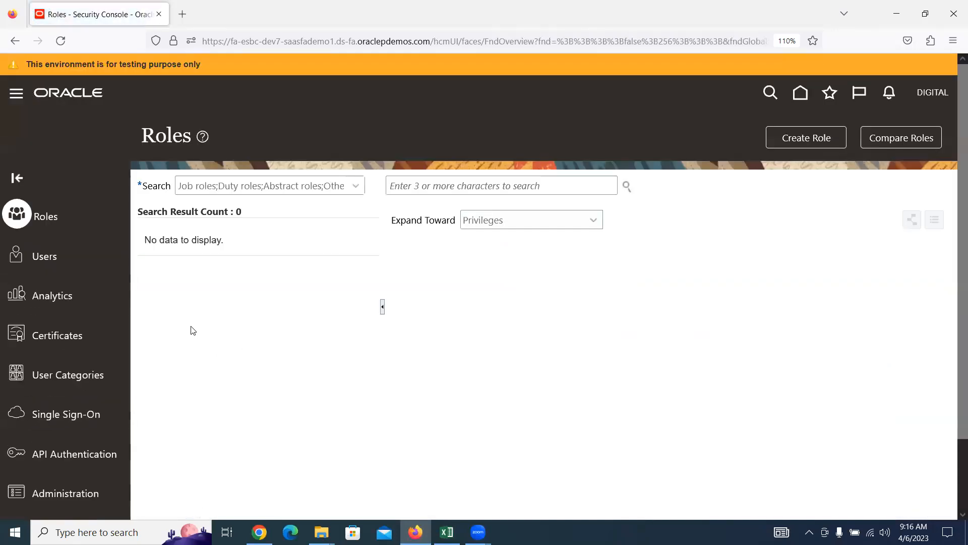
Step: Search Users for DIGITAL and open the DIGITAL user's account details
{"action": "left_click", "coordinate": [46, 256]}
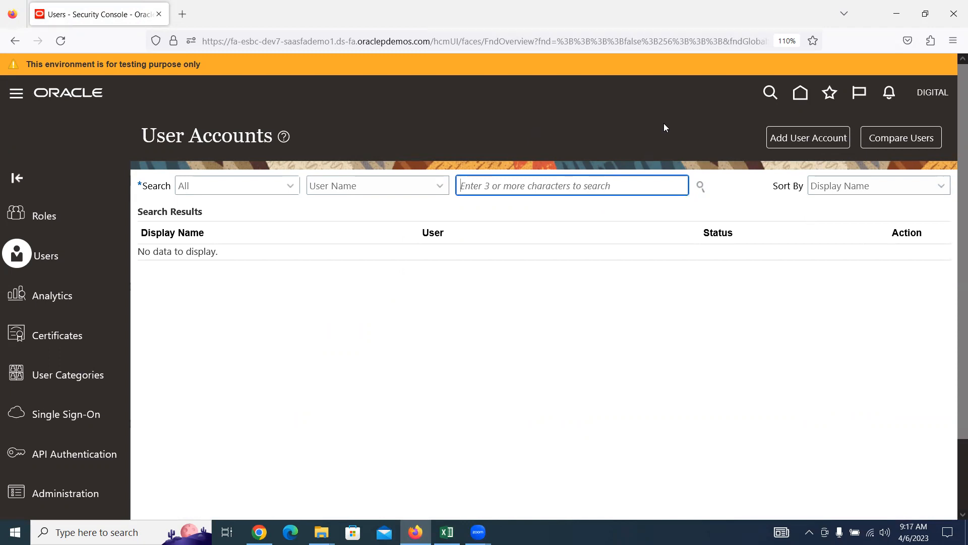
{"action": "type", "text": "DIGITAL"}
{"action": "key", "text": "Return"}
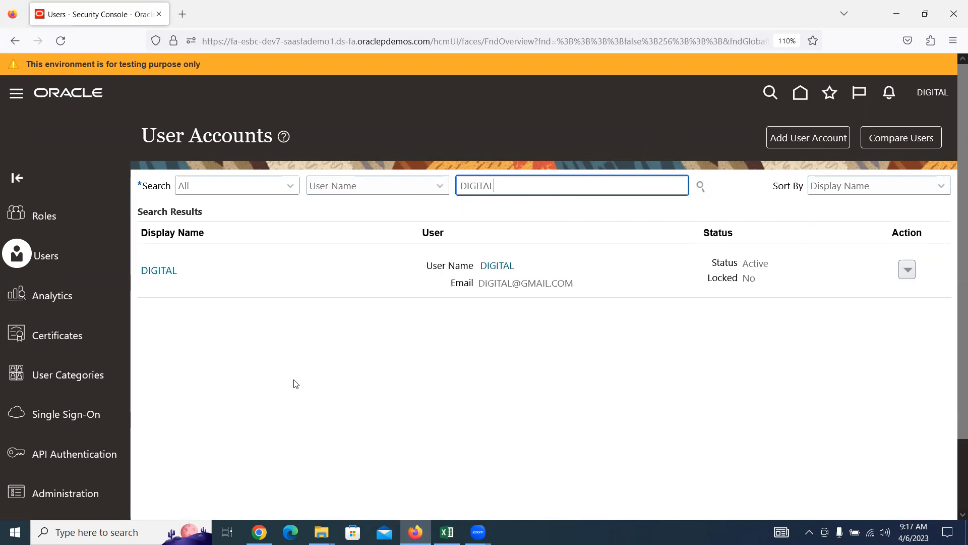
{"action": "left_click", "coordinate": [158, 269]}
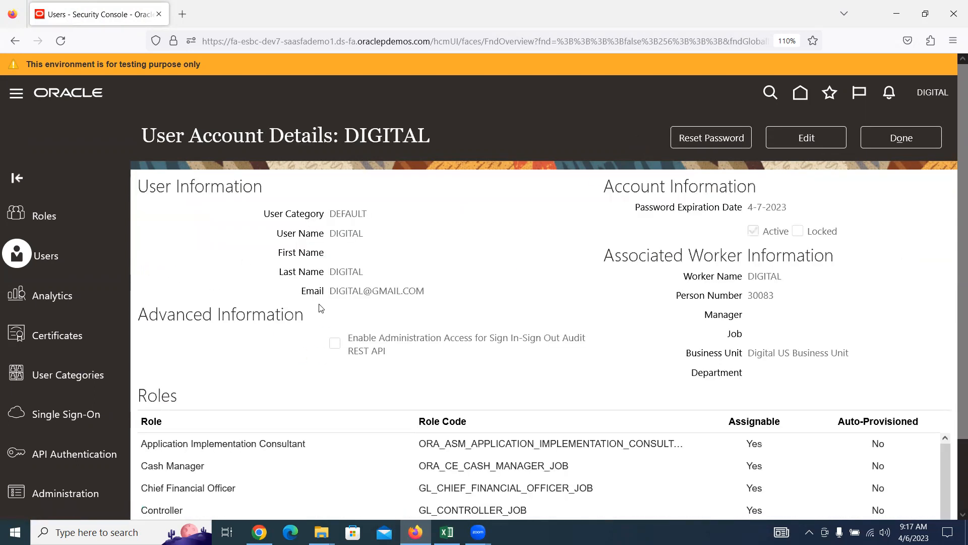
Step: Edit DIGITAL's account and add the Accounts Payable Manager role membership
{"action": "left_click", "coordinate": [803, 141]}
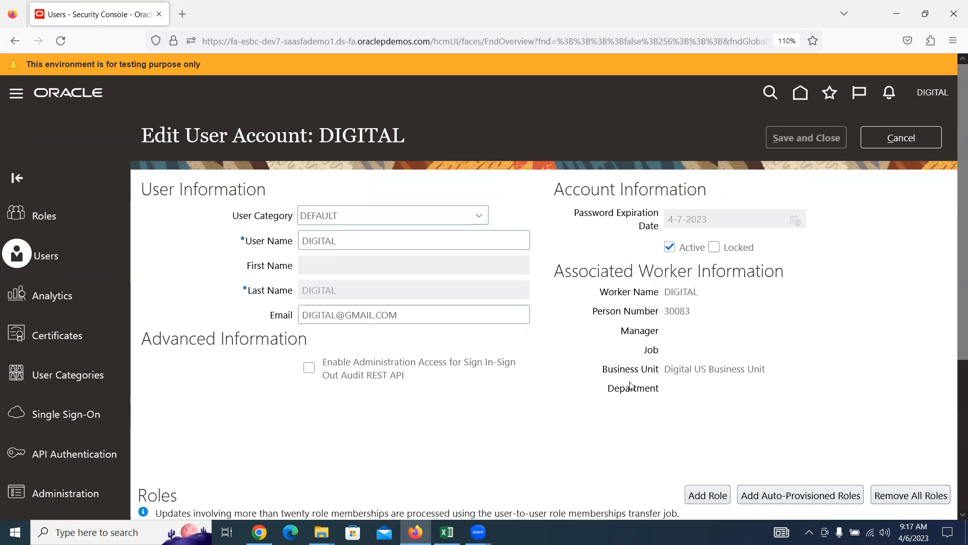
{"action": "scroll", "coordinate": [631, 386], "scroll_direction": "down", "scroll_amount": 3}
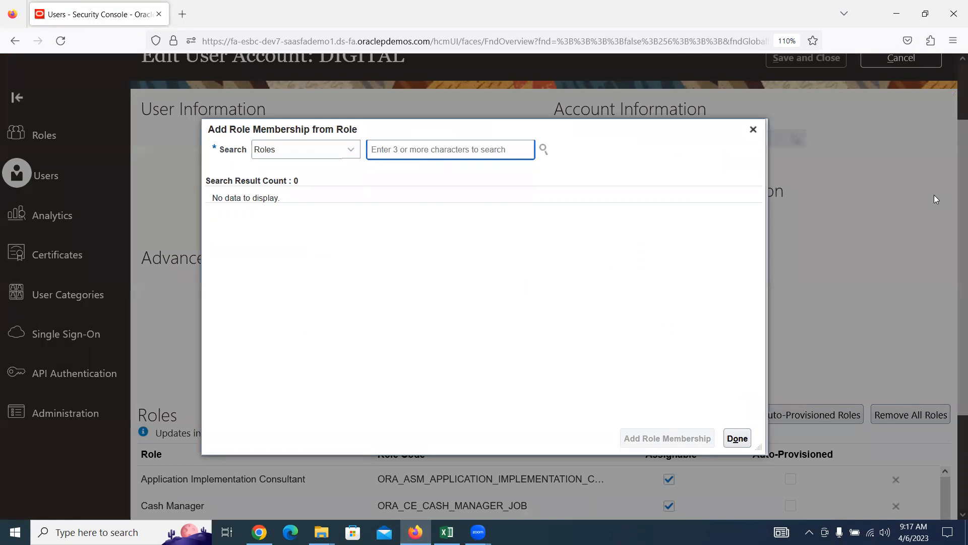
{"action": "type", "text": "Acc"}
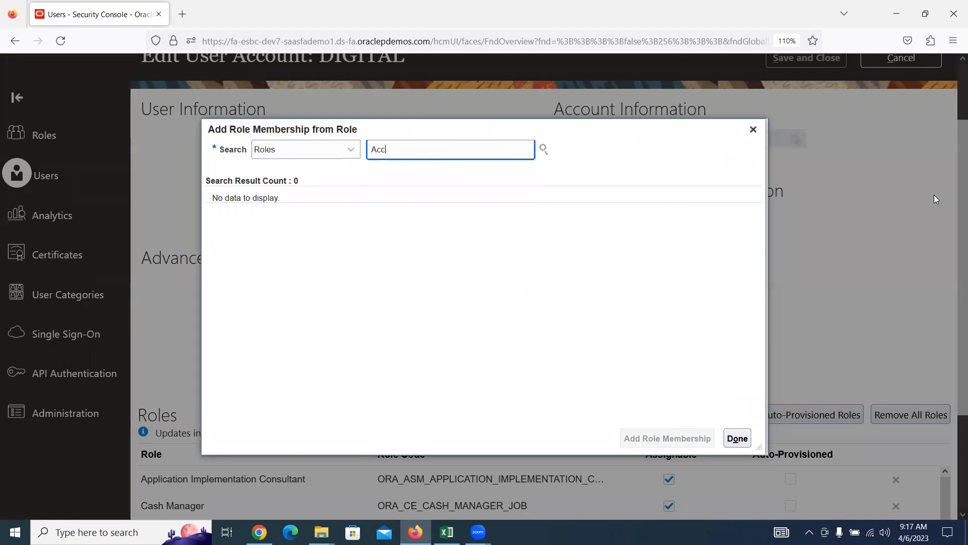
{"action": "type", "text": "ounts"}
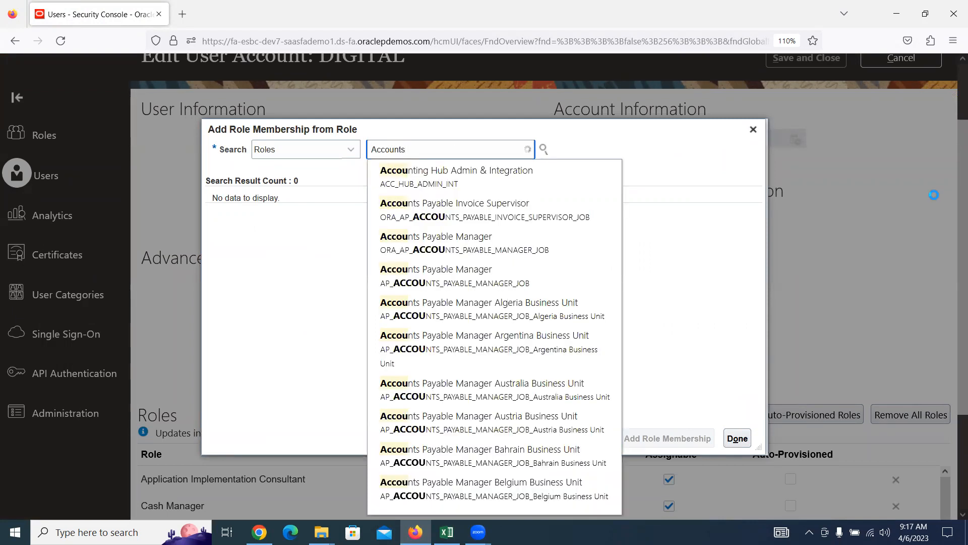
{"action": "type", "text": " p"}
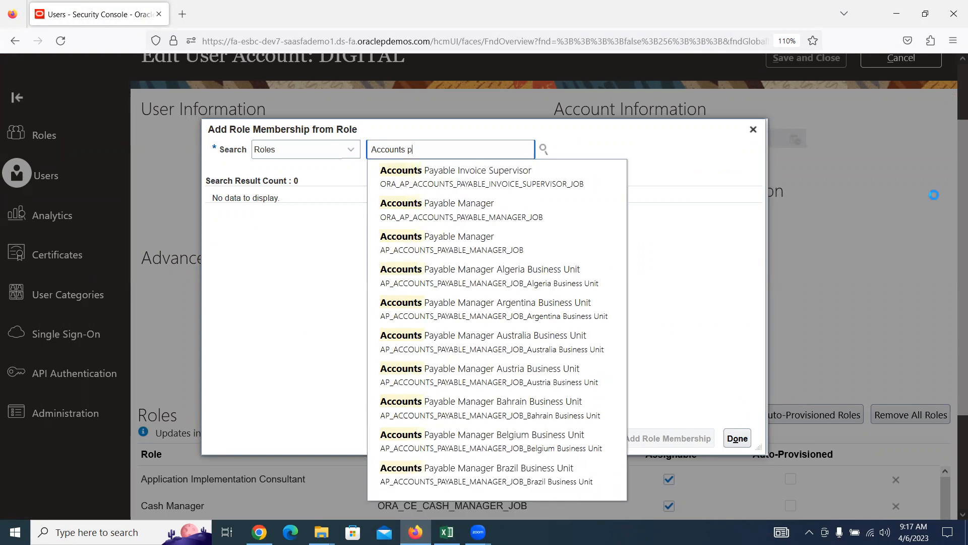
{"action": "key", "text": "BackSpace"}
{"action": "type", "text": "Payable"}
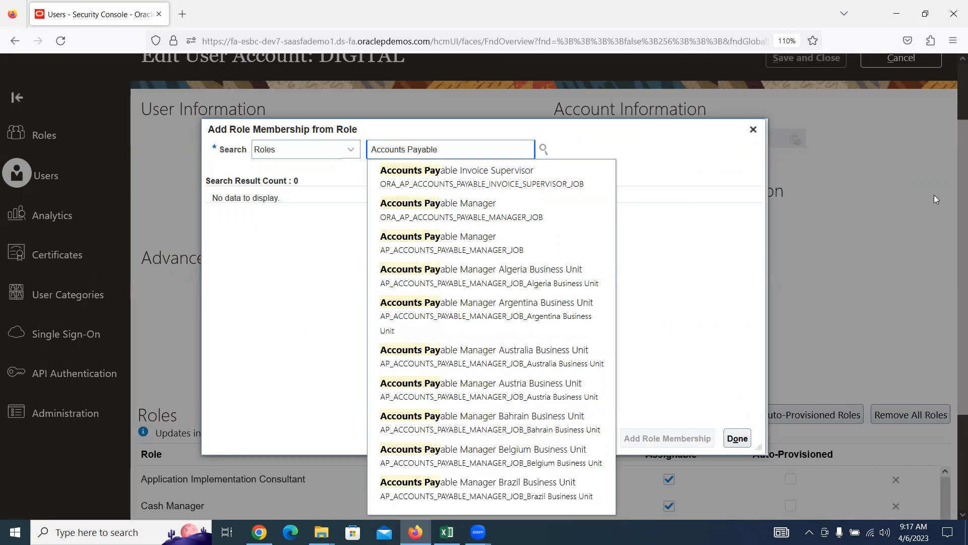
{"action": "type", "text": " M"}
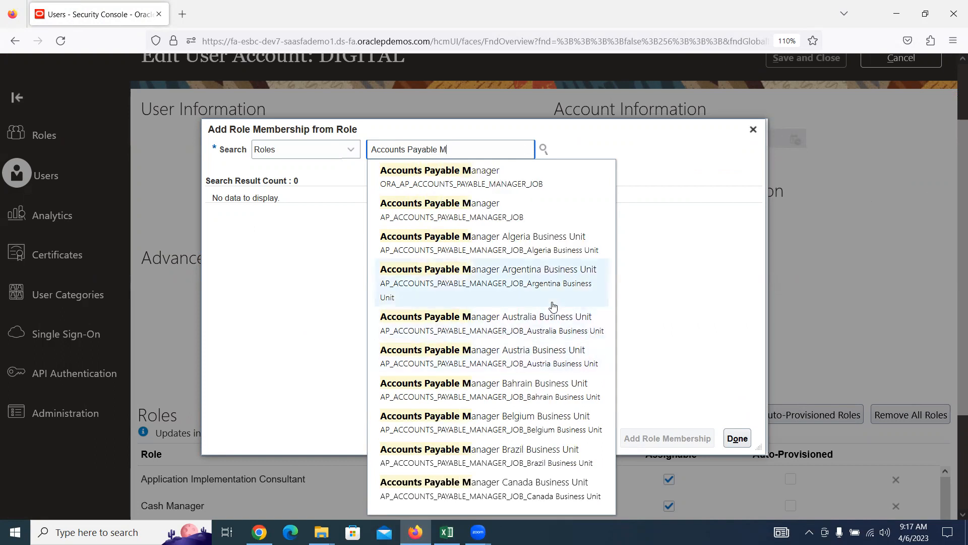
{"action": "left_click", "coordinate": [464, 179]}
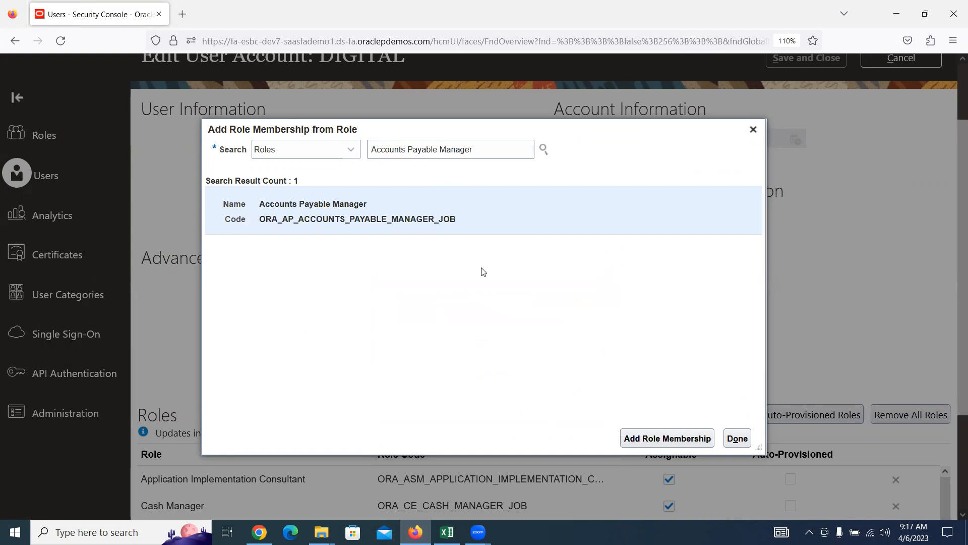
{"action": "left_click", "coordinate": [650, 437]}
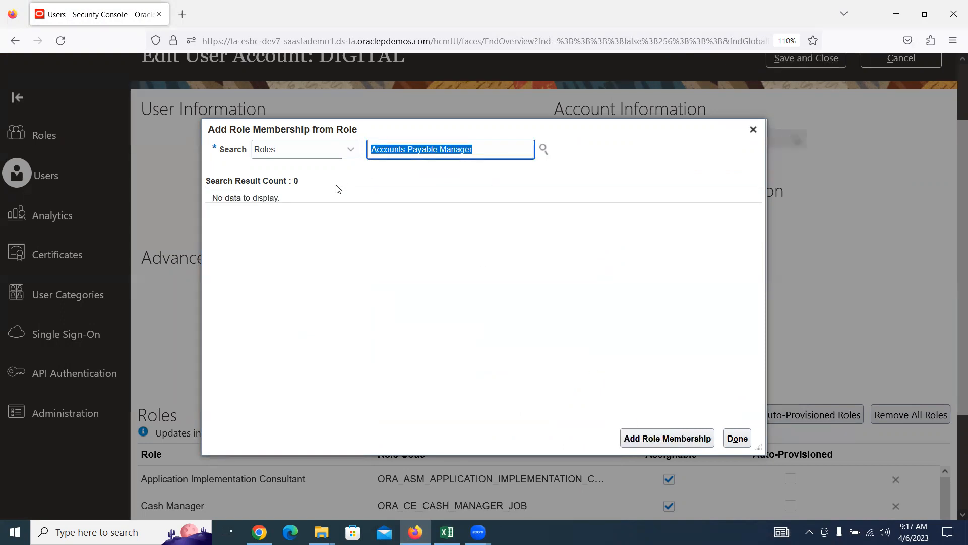
{"action": "key", "text": "alt+Tab"}
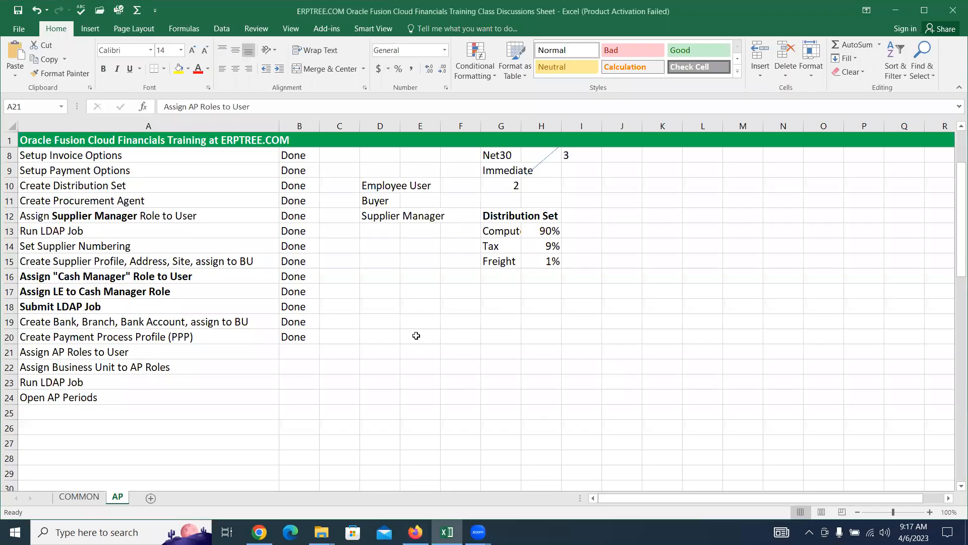
Step: Record Accounts Payable Manager in Excel E20 and add the Accounts Payable Supervisor role
{"action": "left_click", "coordinate": [416, 335]}
{"action": "type", "text": "Accounts Payable Manager"}
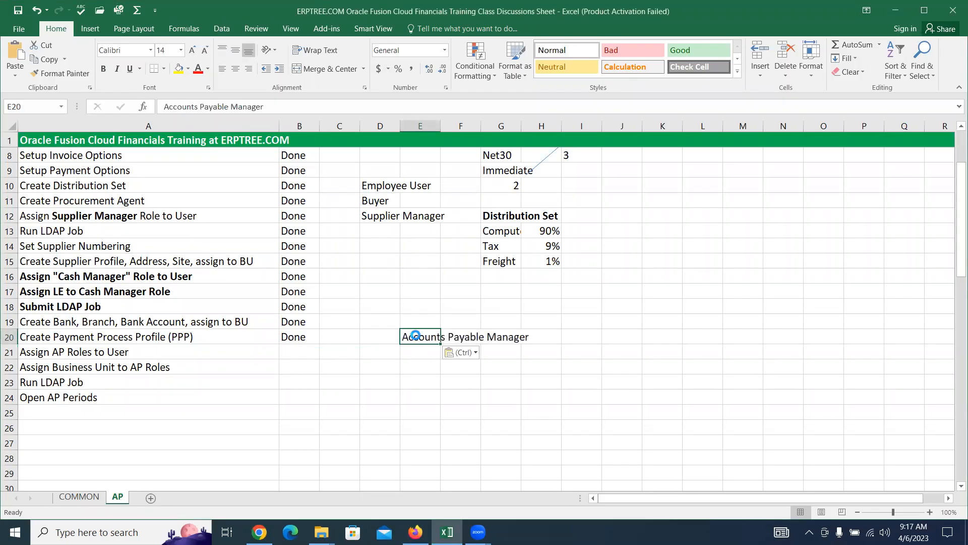
{"action": "key", "text": "alt+Tab"}
{"action": "left_click", "coordinate": [476, 153]}
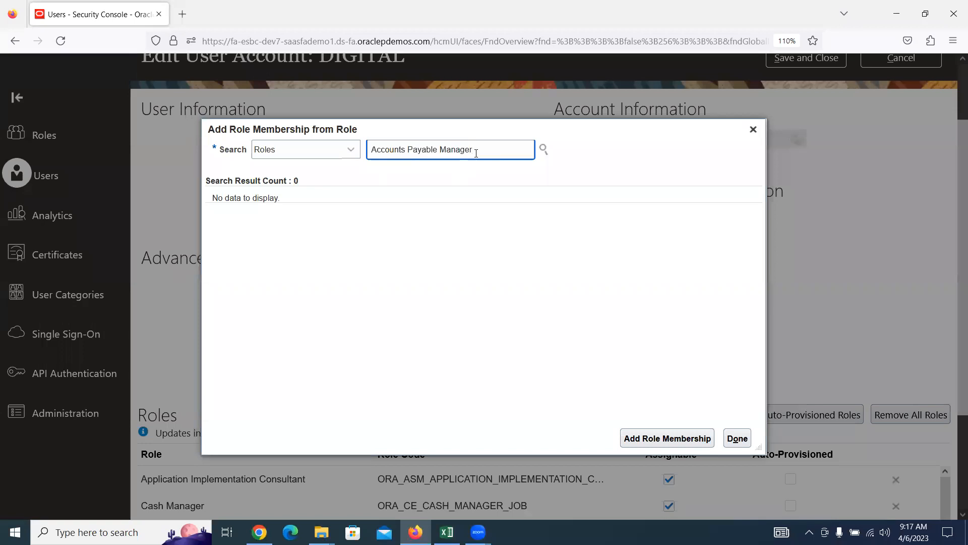
{"action": "key", "text": "BackSpace"}
{"action": "key", "text": "BackSpace"}
{"action": "key", "text": "BackSpace"}
{"action": "key", "text": "BackSpace"}
{"action": "key", "text": "BackSpace"}
{"action": "key", "text": "BackSpace"}
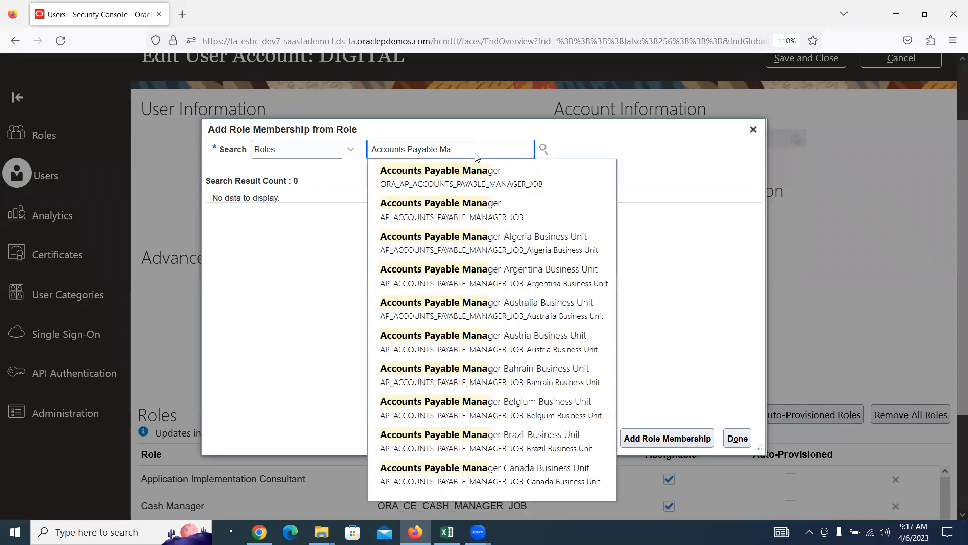
{"action": "key", "text": "BackSpace"}
{"action": "type", "text": "S"}
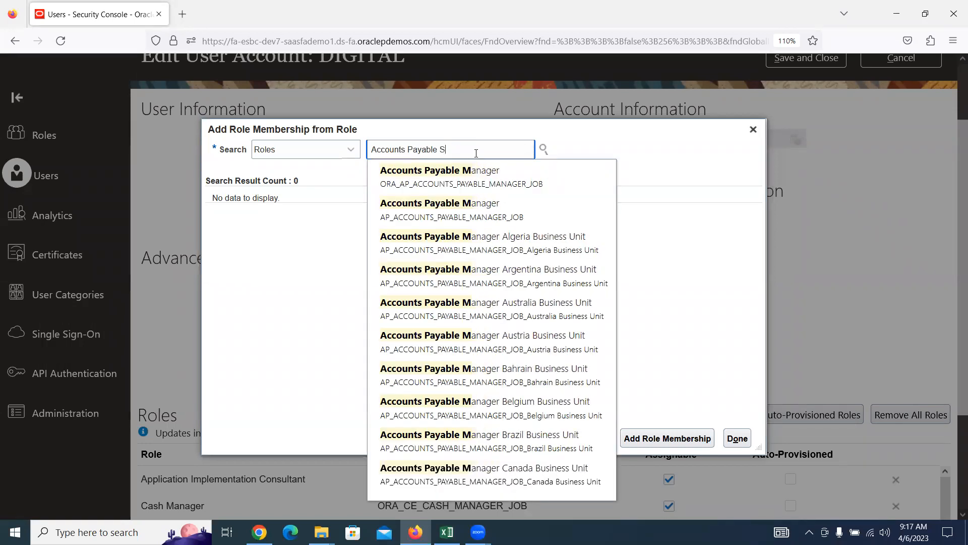
{"action": "type", "text": "U"}
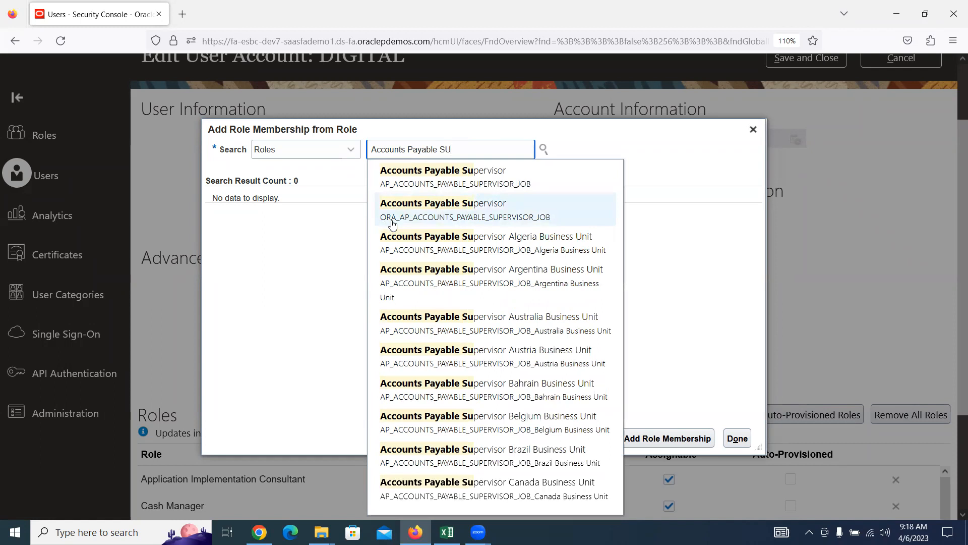
{"action": "left_click", "coordinate": [421, 208]}
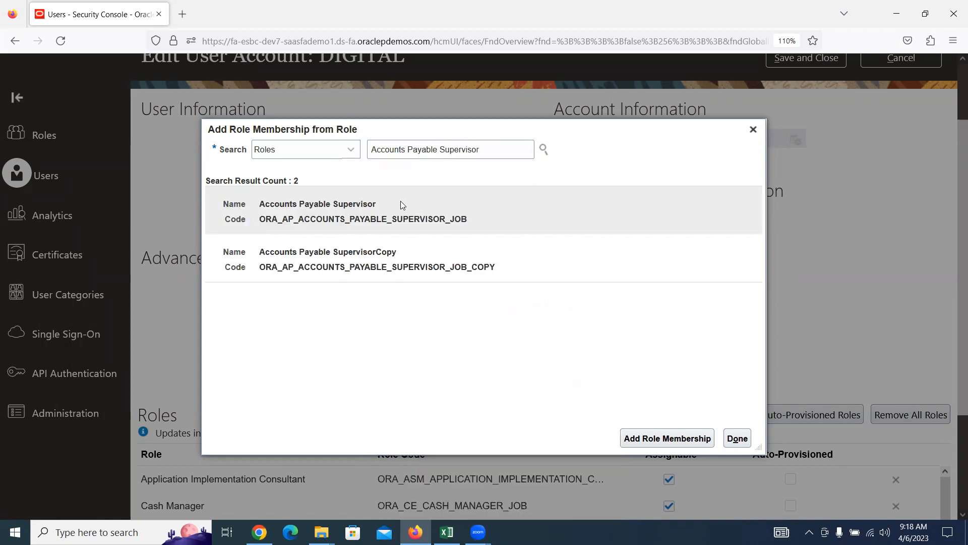
{"action": "left_click", "coordinate": [664, 443]}
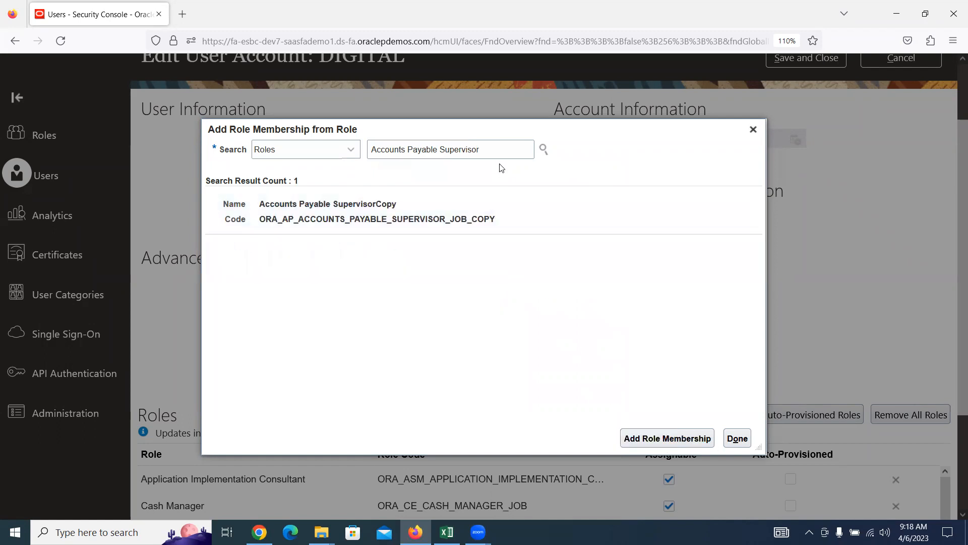
Step: Record Accounts Payable Supervisor in E21 and add the Accounts Payable Specialist role
{"action": "left_click_drag", "start_coordinate": [499, 150], "coordinate": [304, 181]}
{"action": "key", "text": "ctrl+c"}
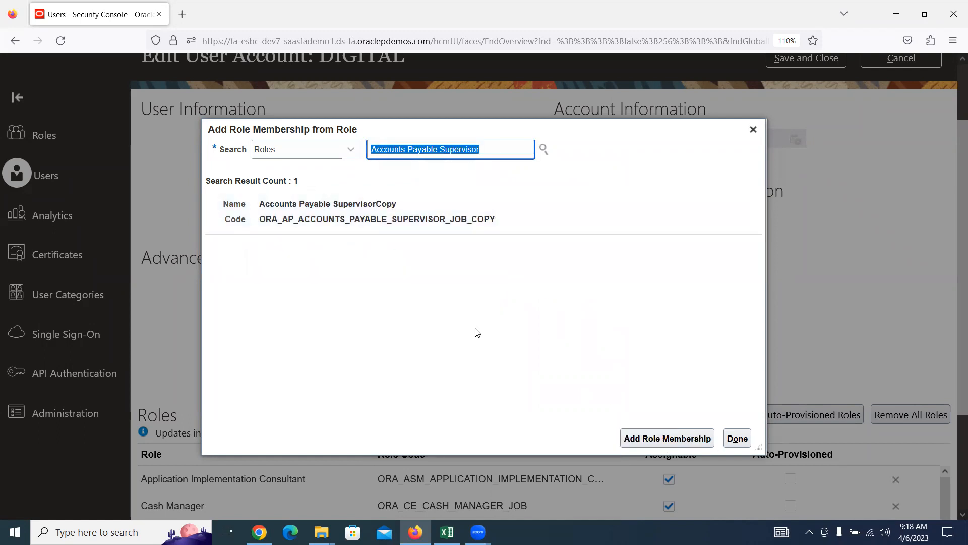
{"action": "key", "text": "alt+Tab"}
{"action": "key", "text": "Return"}
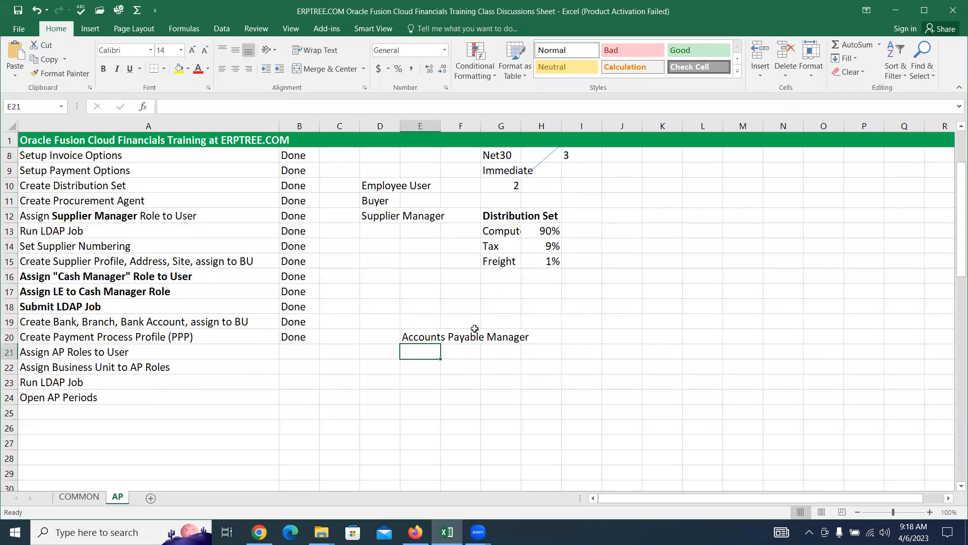
{"action": "key", "text": "ctrl+v"}
{"action": "key", "text": "alt+Tab"}
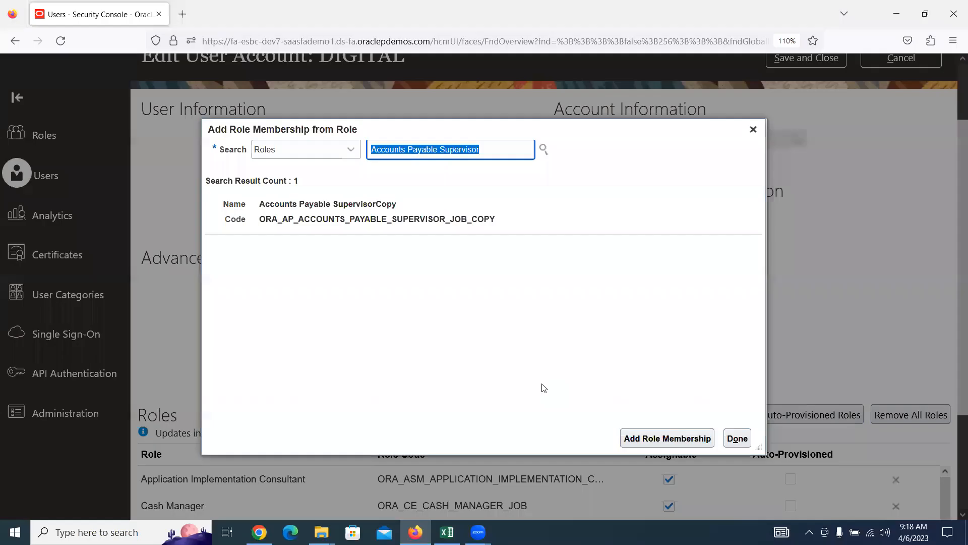
{"action": "left_click", "coordinate": [498, 153]}
{"action": "key", "text": "BackSpace"}
{"action": "key", "text": "BackSpace"}
{"action": "key", "text": "BackSpace"}
{"action": "key", "text": "BackSpace"}
{"action": "key", "text": "BackSpace"}
{"action": "key", "text": "BackSpace"}
{"action": "key", "text": "BackSpace"}
{"action": "key", "text": "BackSpace"}
{"action": "key", "text": "BackSpace"}
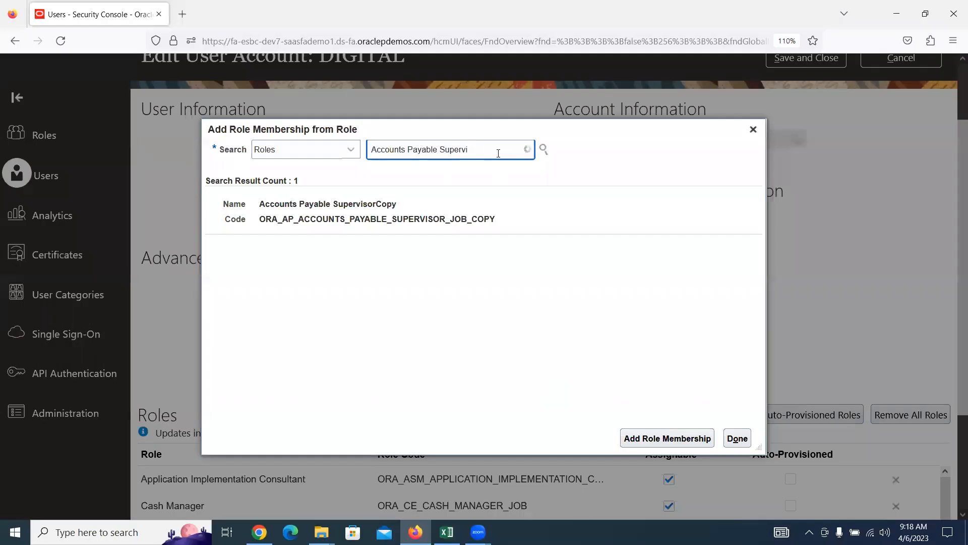
{"action": "type", "text": "P"}
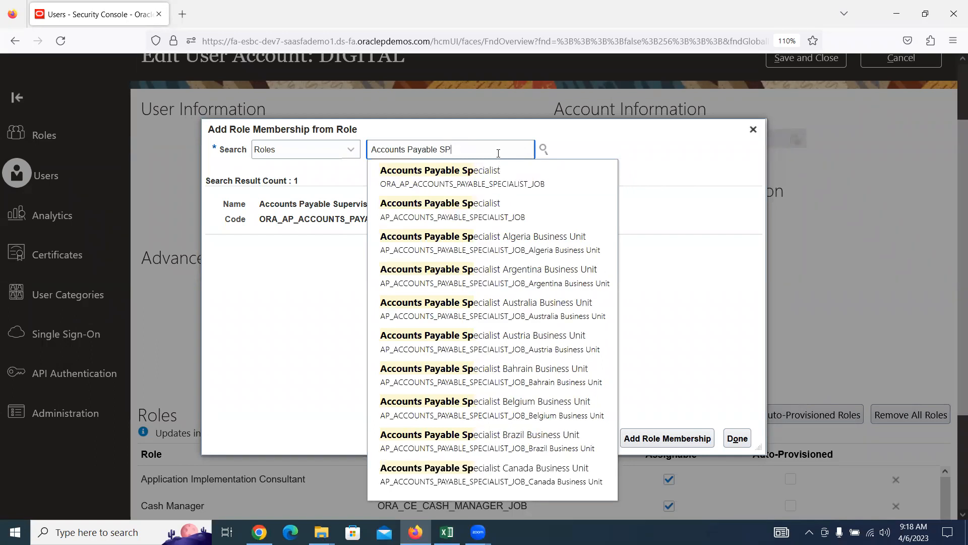
{"action": "left_click", "coordinate": [497, 169]}
{"action": "left_click", "coordinate": [497, 203]}
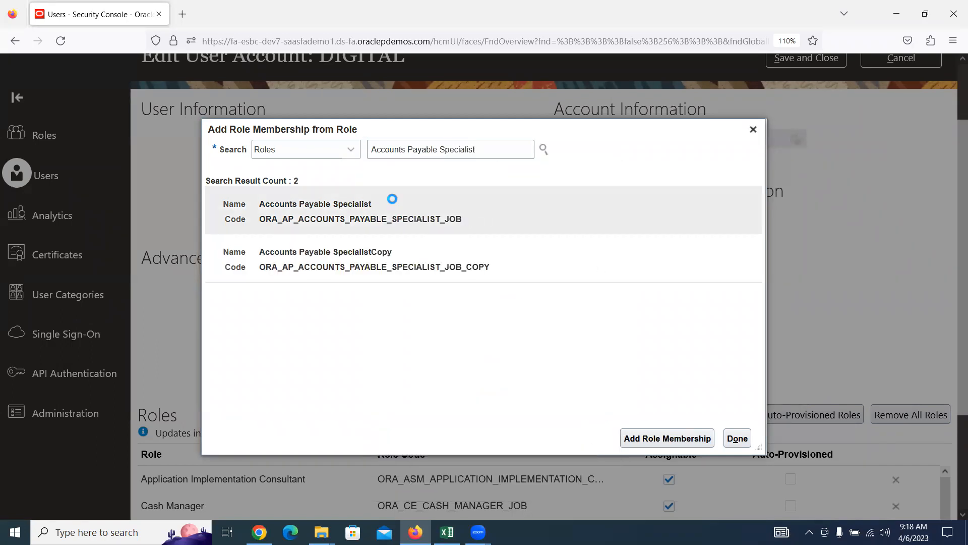
{"action": "left_click", "coordinate": [703, 440]}
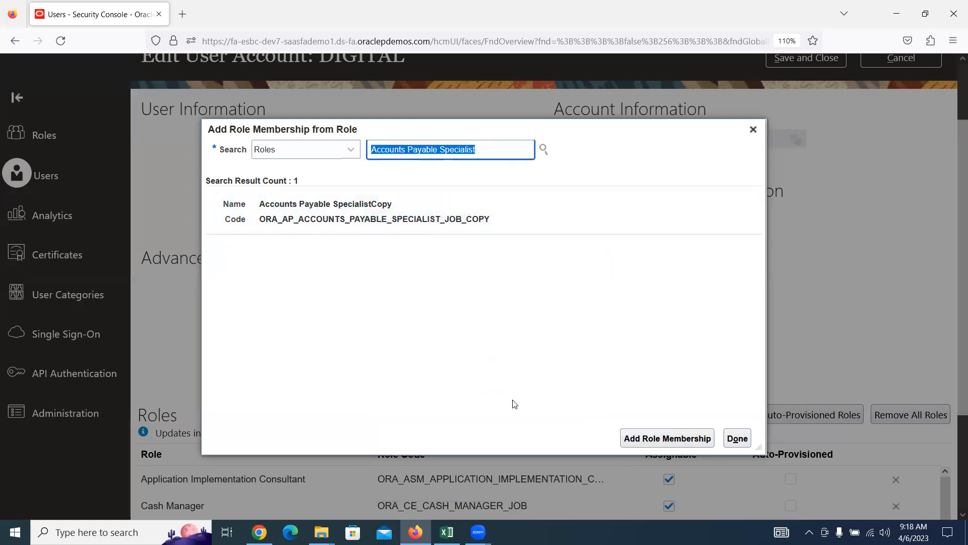
Step: Record Accounts Payable Specialist in E22 and close the Add Role Membership dialog
{"action": "key", "text": "alt+Tab"}
{"action": "left_click", "coordinate": [422, 362]}
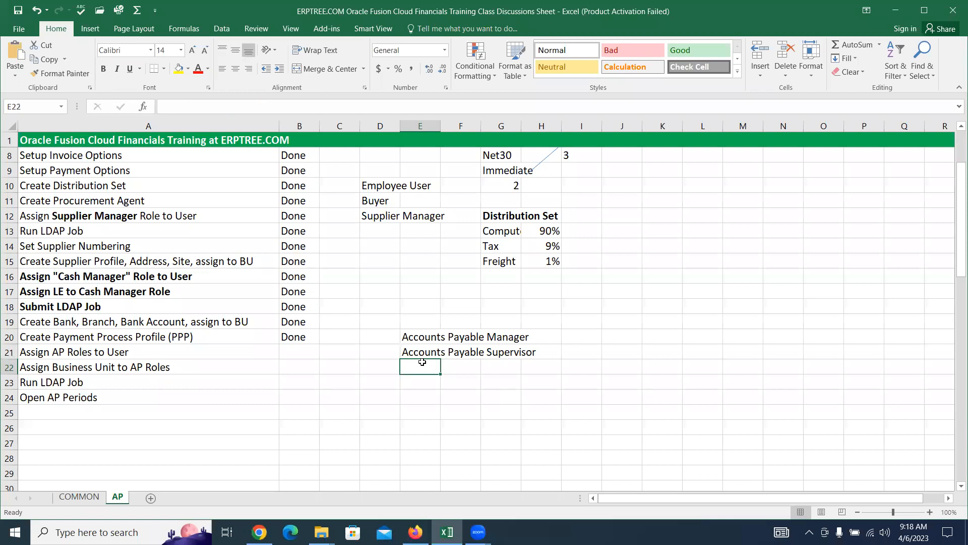
{"action": "type", "text": "Accounts Payable Specialist"}
{"action": "key", "text": "alt+Tab"}
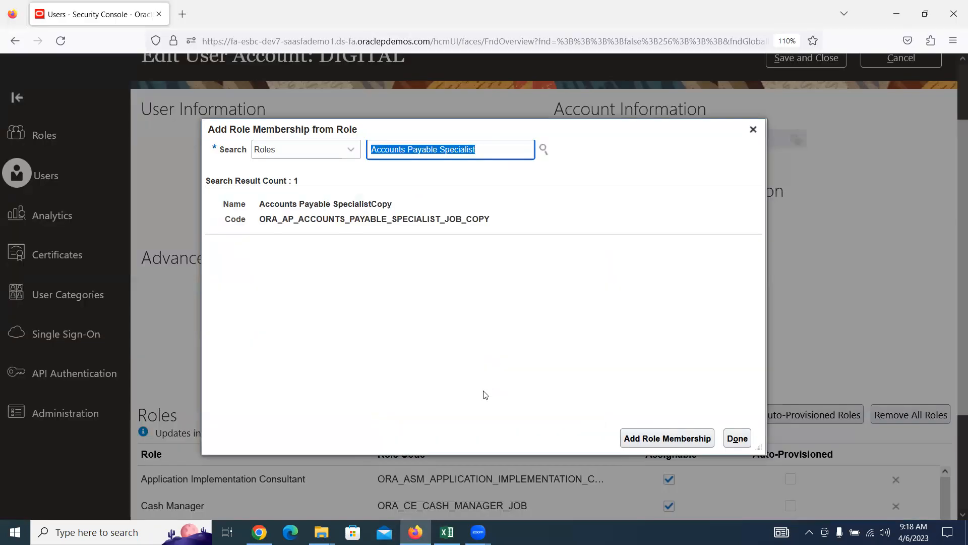
{"action": "left_click", "coordinate": [736, 438]}
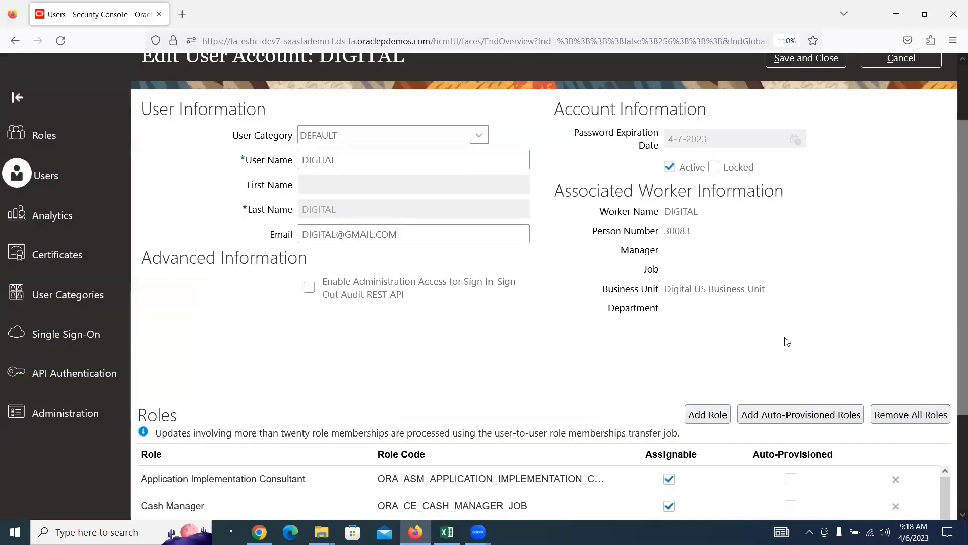
{"action": "scroll", "coordinate": [787, 341], "scroll_direction": "up", "scroll_amount": 3}
Step: Save DIGITAL's account changes and go to Setup and Maintenance
{"action": "left_click", "coordinate": [805, 139]}
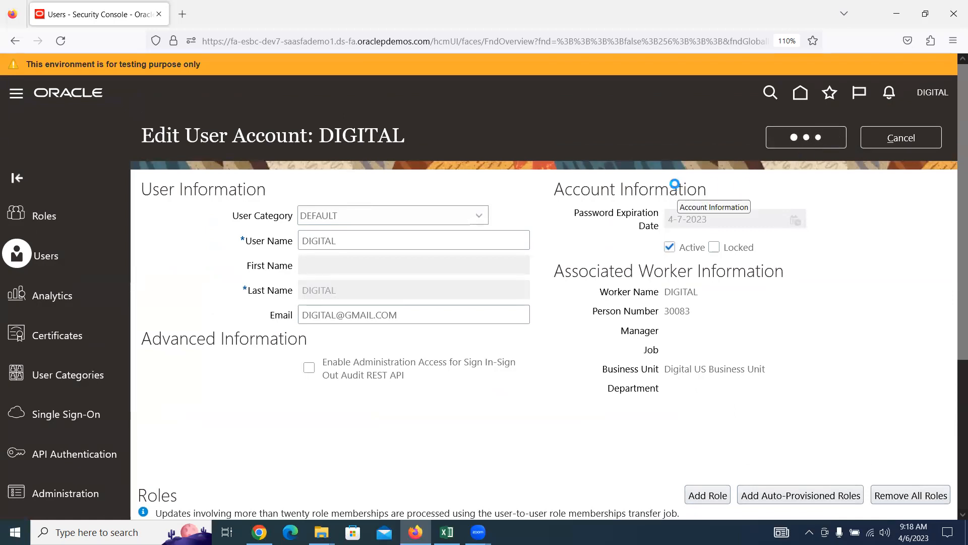
{"action": "left_click", "coordinate": [917, 138]}
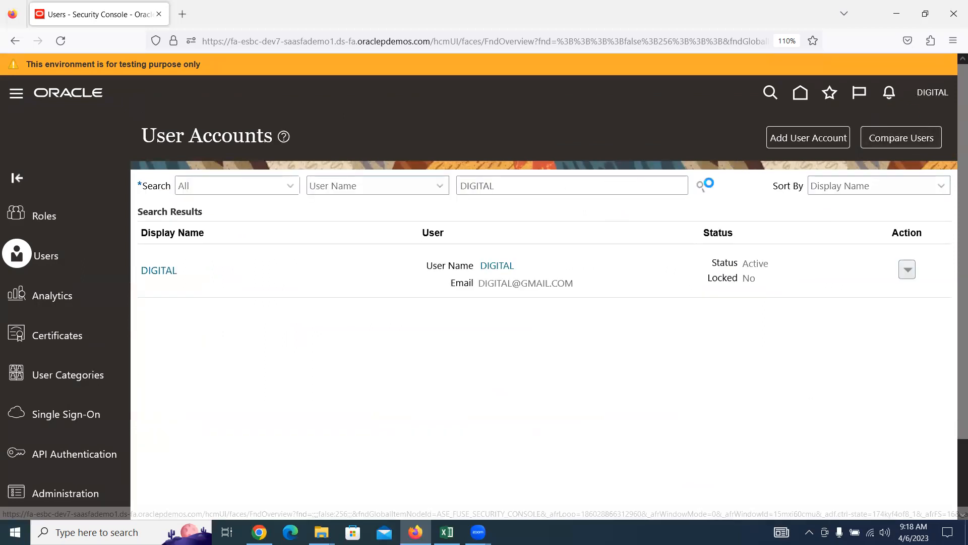
{"action": "left_click", "coordinate": [741, 296]}
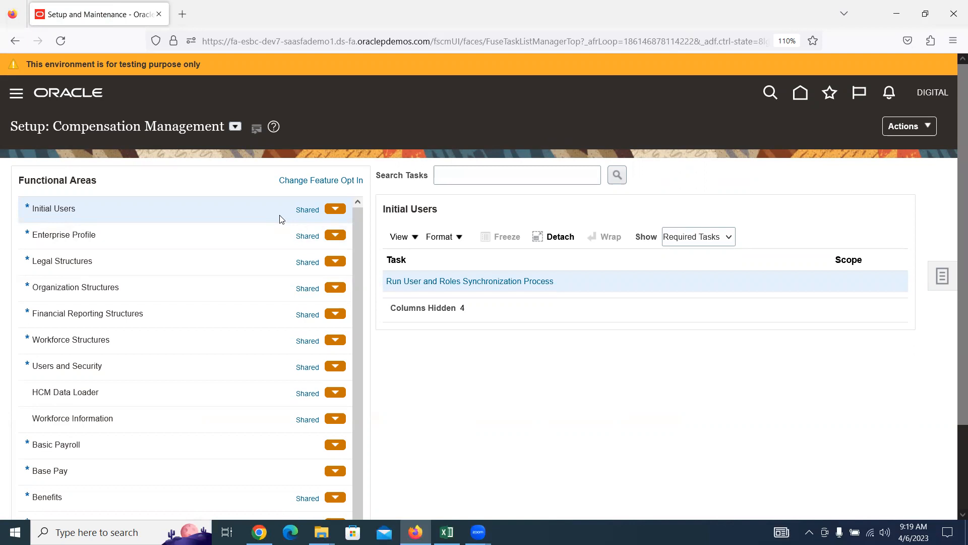
Step: Browse the main navigation menu, then close it without choosing anything
{"action": "left_click", "coordinate": [16, 96]}
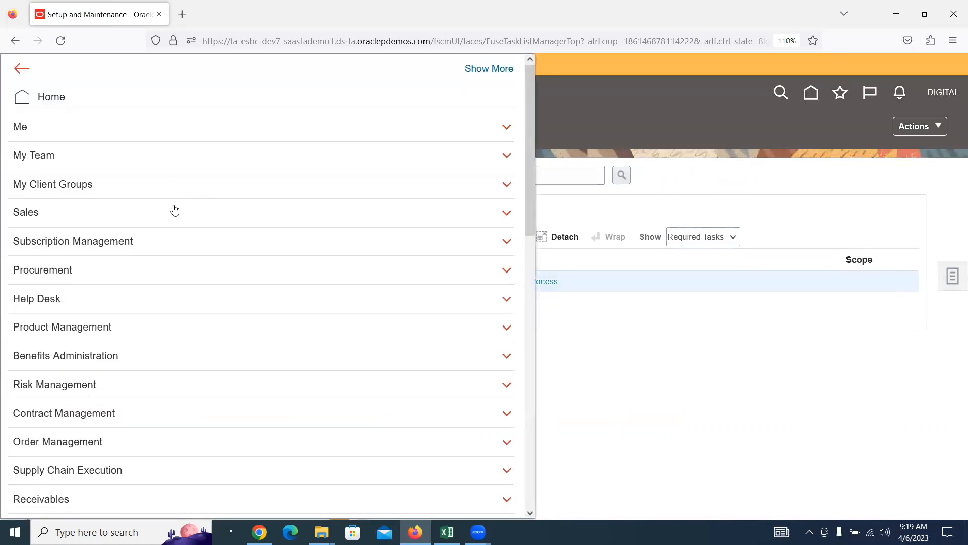
{"action": "scroll", "coordinate": [174, 211], "scroll_direction": "down", "scroll_amount": 3}
{"action": "scroll", "coordinate": [175, 212], "scroll_direction": "down", "scroll_amount": 2}
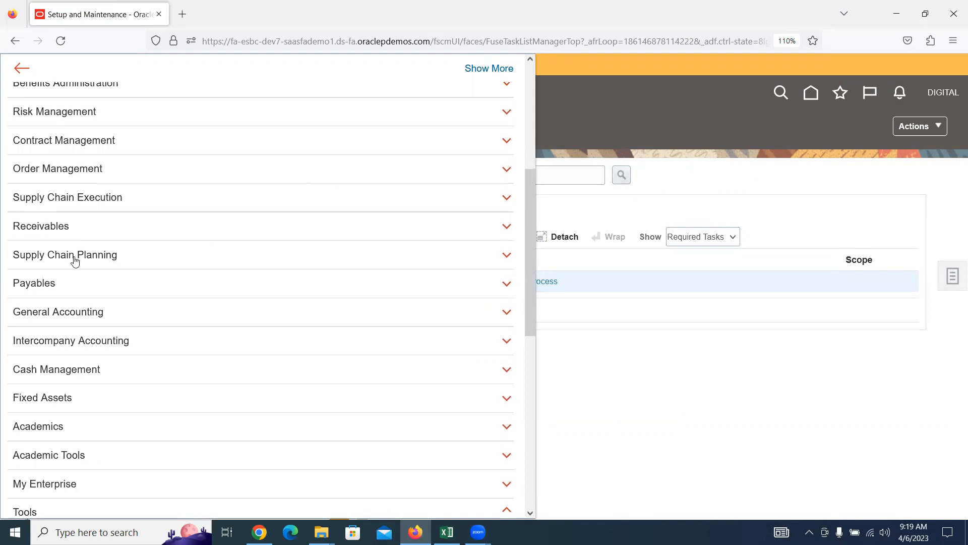
{"action": "scroll", "coordinate": [73, 257], "scroll_direction": "down", "scroll_amount": 2}
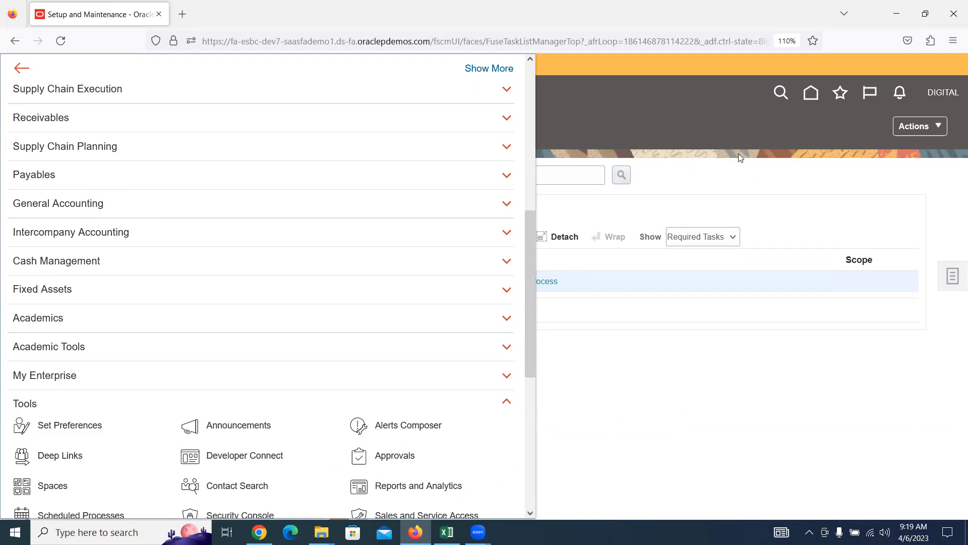
{"action": "left_click", "coordinate": [740, 182]}
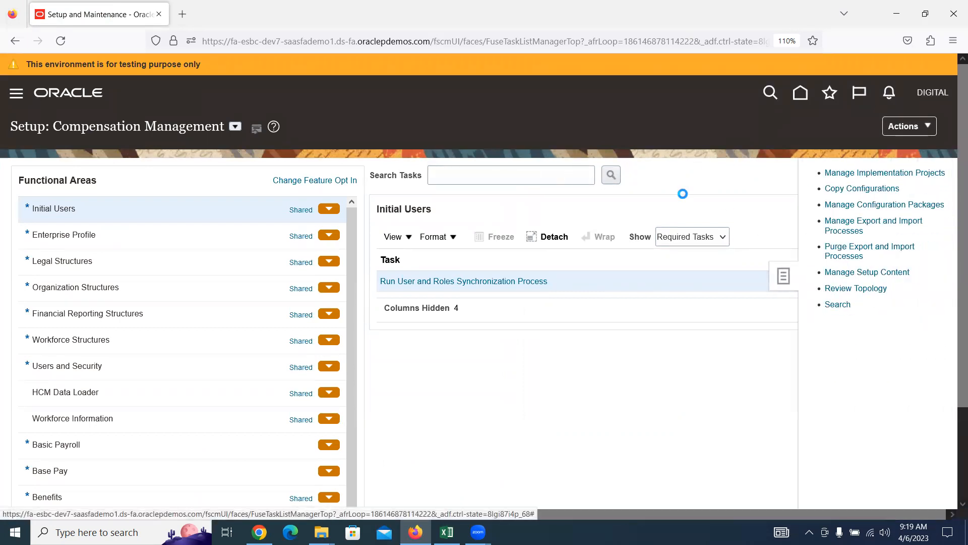
Step: Find the task 'DATA ACCESS FOR USER' and open Manage Data Access for Users
{"action": "left_click", "coordinate": [317, 176]}
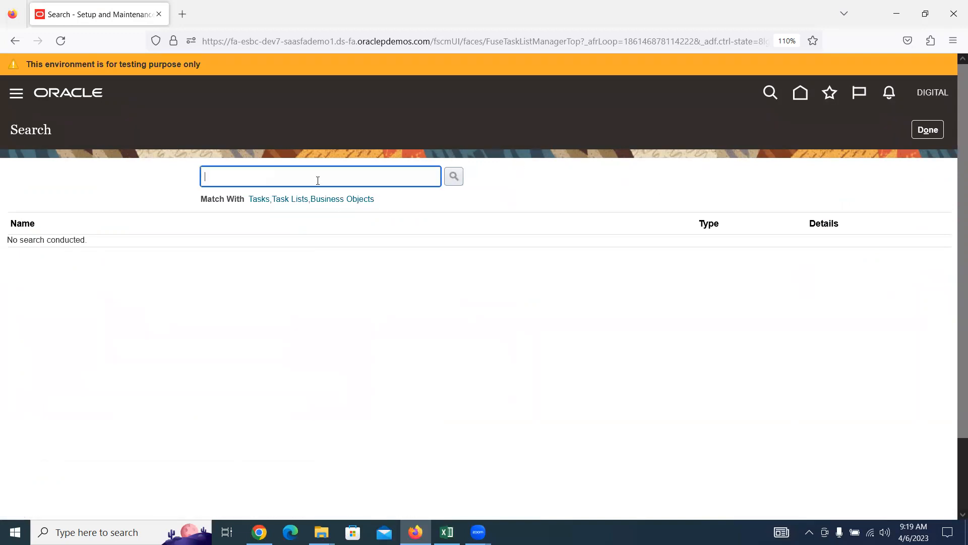
{"action": "type", "text": "D"}
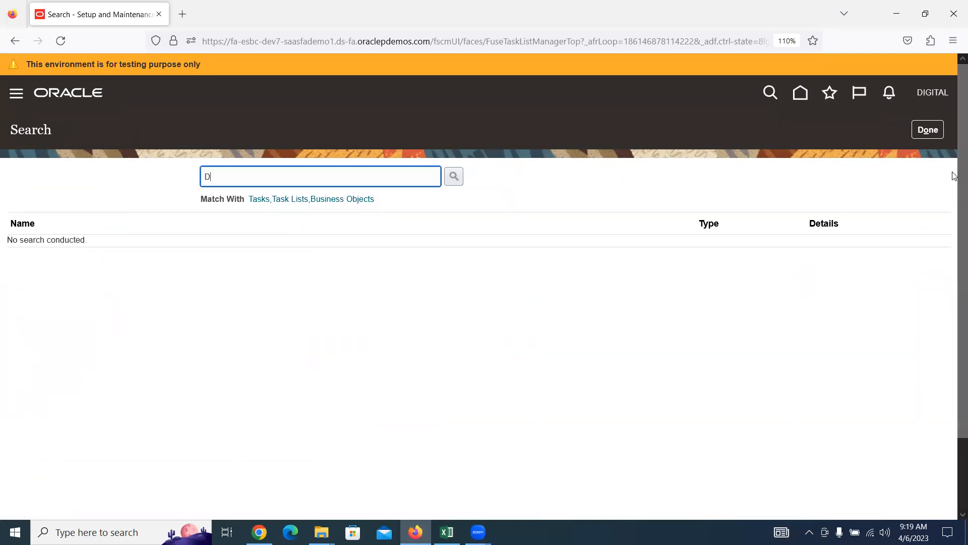
{"action": "type", "text": "ATA ACCESS FOR USER"}
{"action": "key", "text": "Return"}
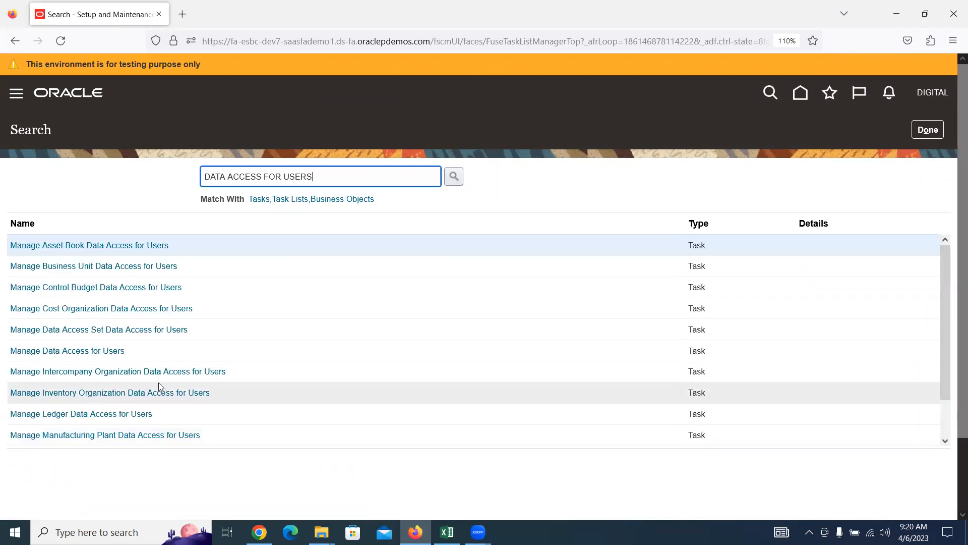
{"action": "left_click", "coordinate": [91, 353]}
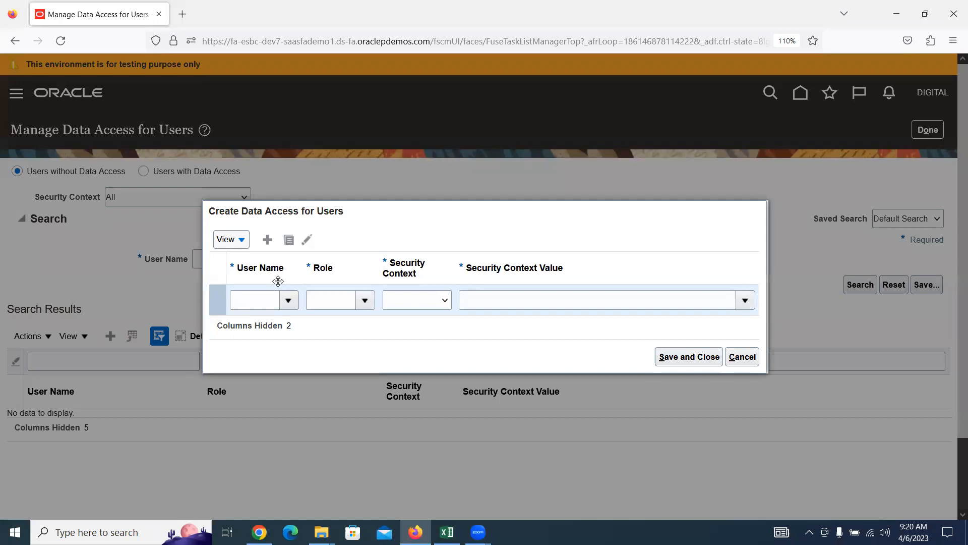
Step: Give DIGITAL's Accounts Payable Manager role Business unit access to Digital US Business Unit
{"action": "left_click", "coordinate": [259, 300]}
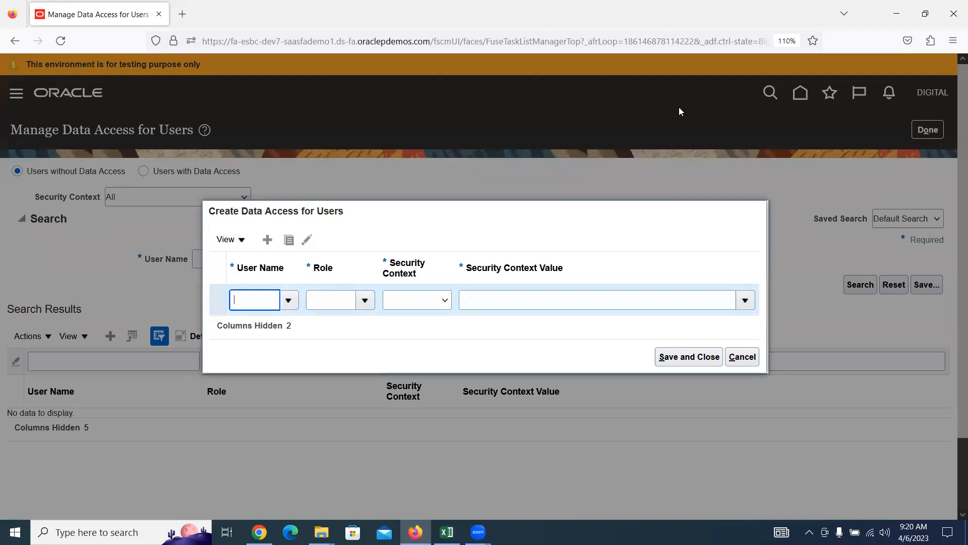
{"action": "type", "text": "DIGITAL"}
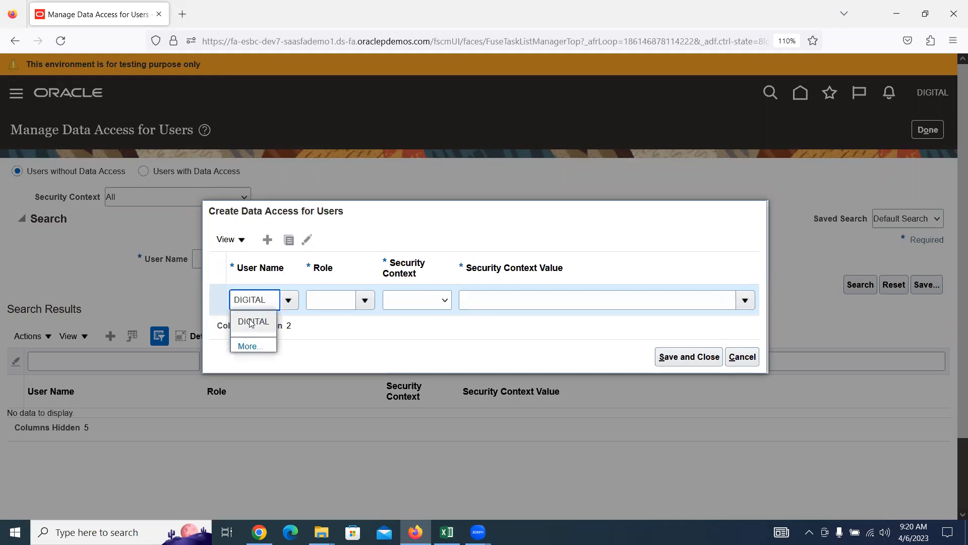
{"action": "left_click", "coordinate": [251, 323]}
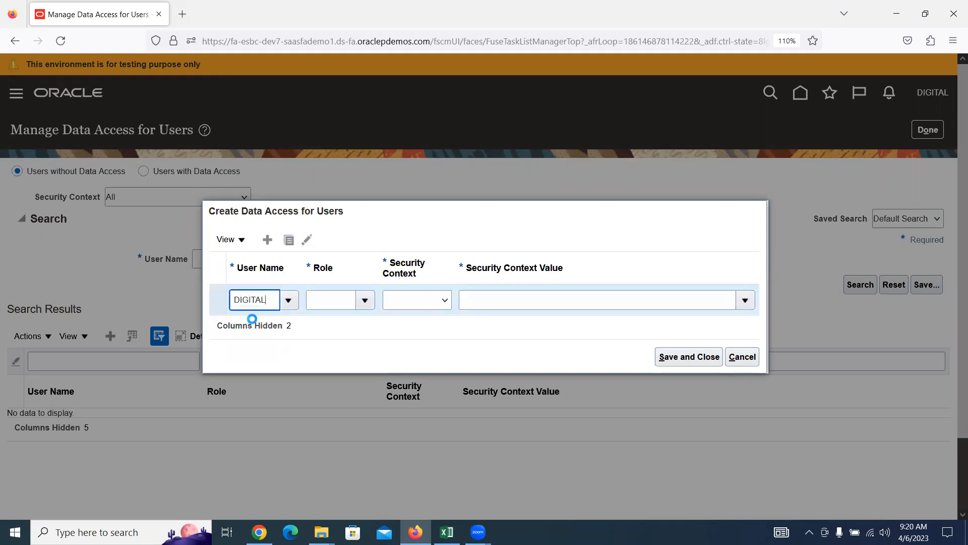
{"action": "left_click", "coordinate": [365, 301]}
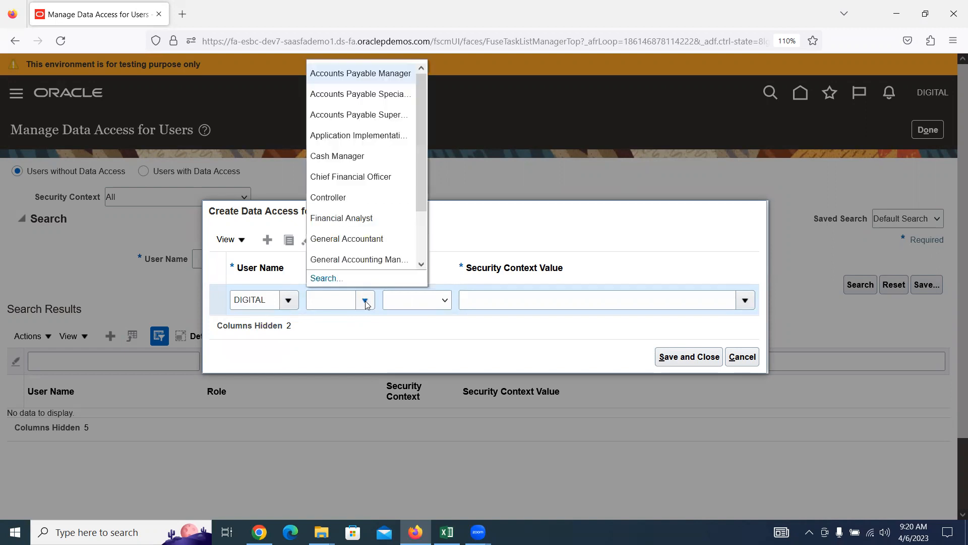
{"action": "left_click", "coordinate": [351, 74]}
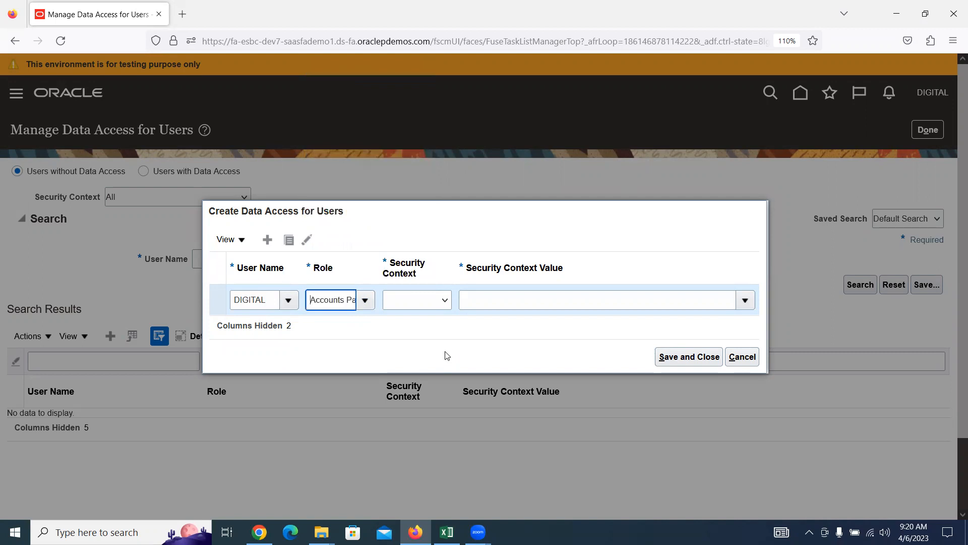
{"action": "left_click", "coordinate": [439, 301]}
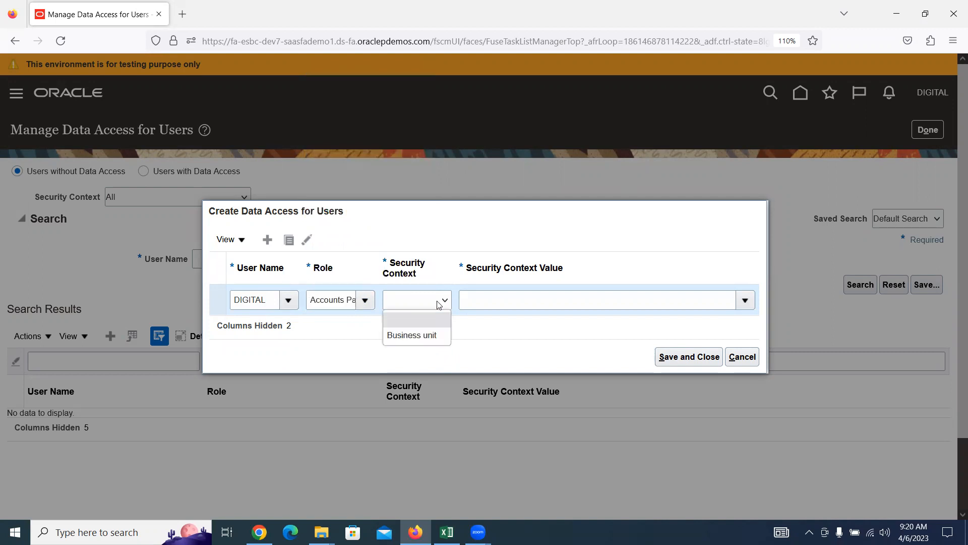
{"action": "left_click", "coordinate": [432, 333]}
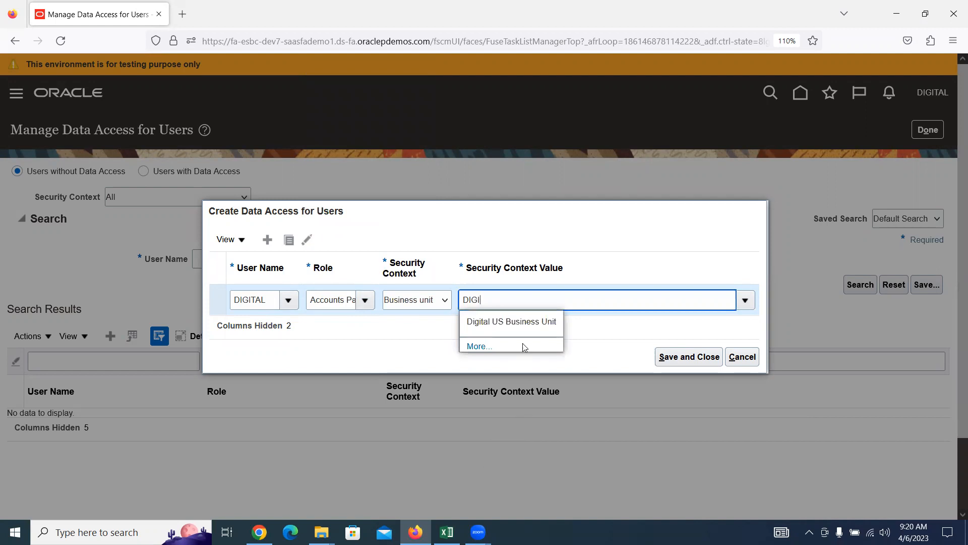
{"action": "left_click", "coordinate": [522, 324]}
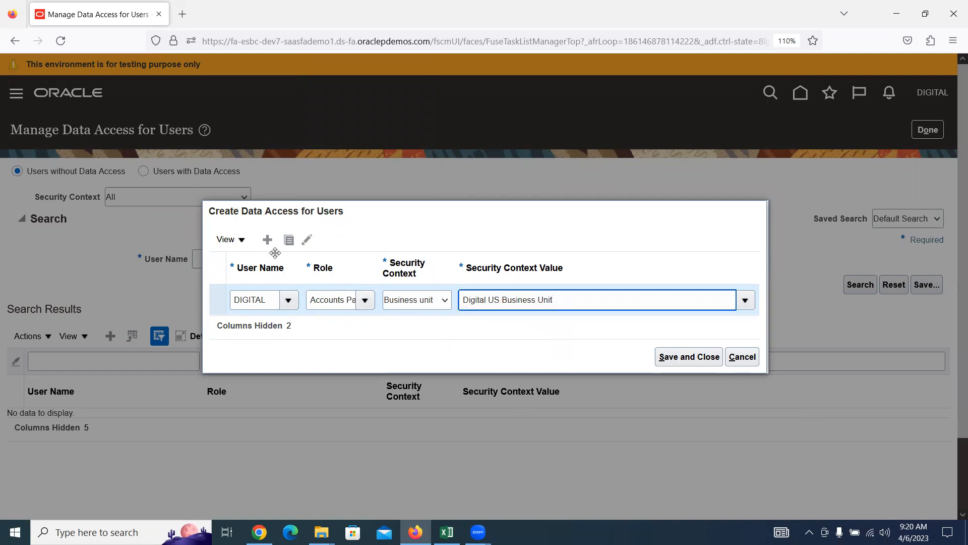
Step: Add a row giving DIGITAL's Accounts Payable Specialist role access to Digital US Business Unit
{"action": "left_click", "coordinate": [267, 239]}
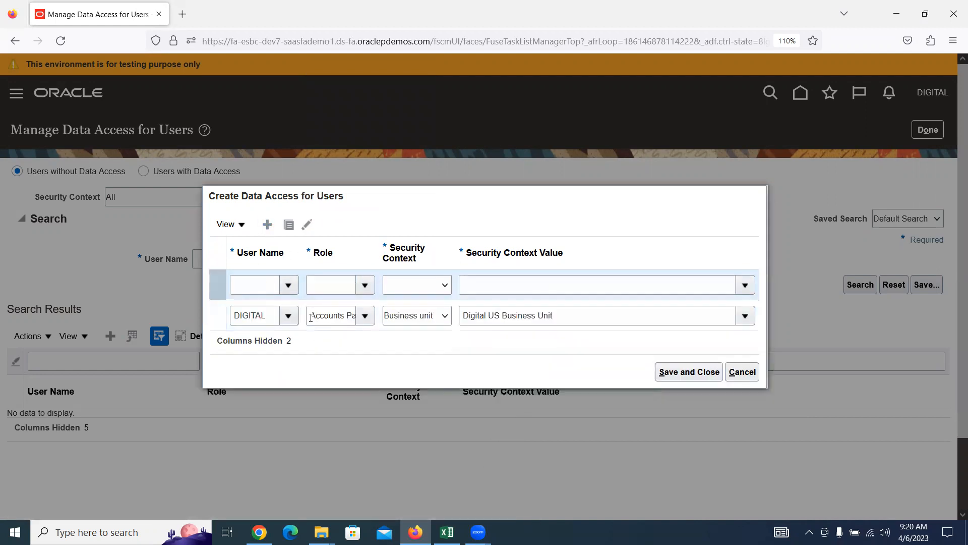
{"action": "left_click", "coordinate": [288, 285]}
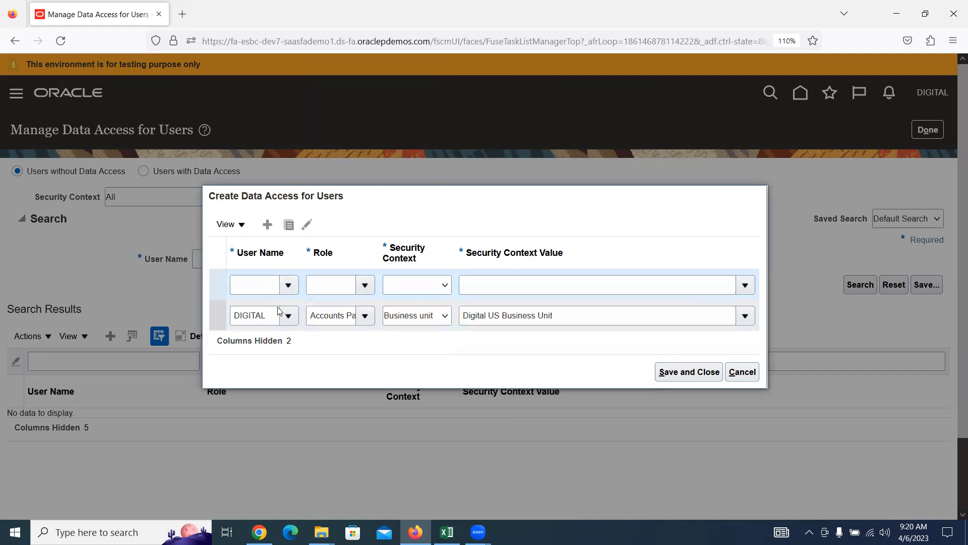
{"action": "left_click", "coordinate": [273, 326]}
{"action": "left_click", "coordinate": [366, 286]}
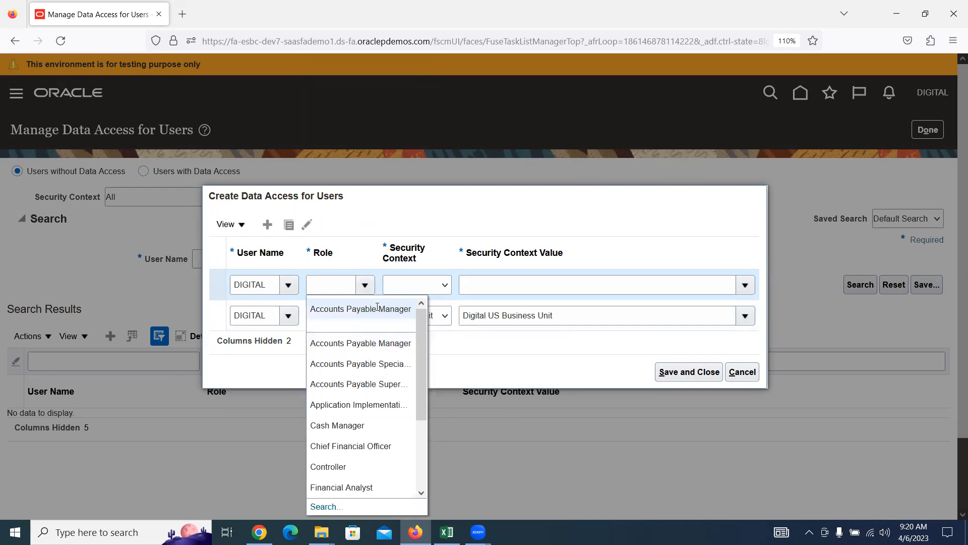
{"action": "left_click", "coordinate": [367, 363]}
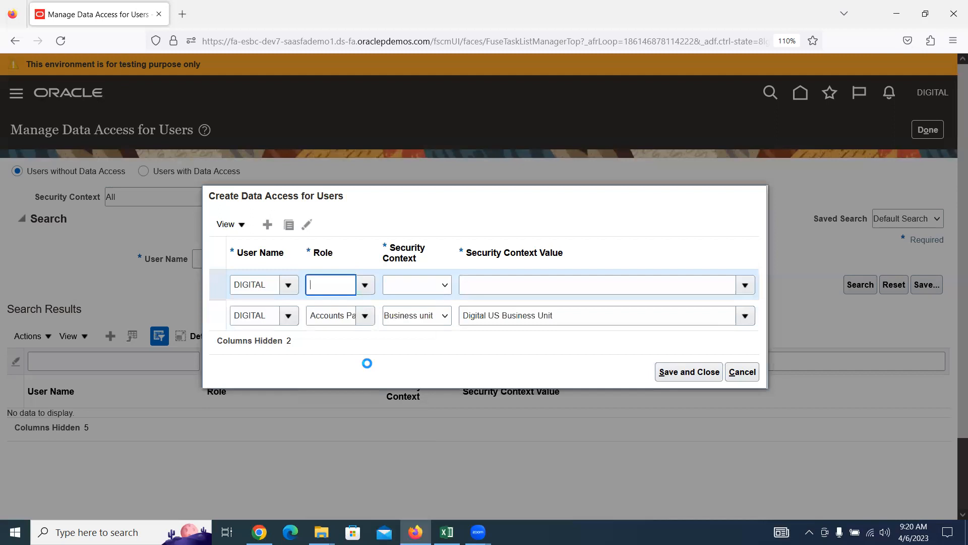
{"action": "left_click", "coordinate": [440, 284]}
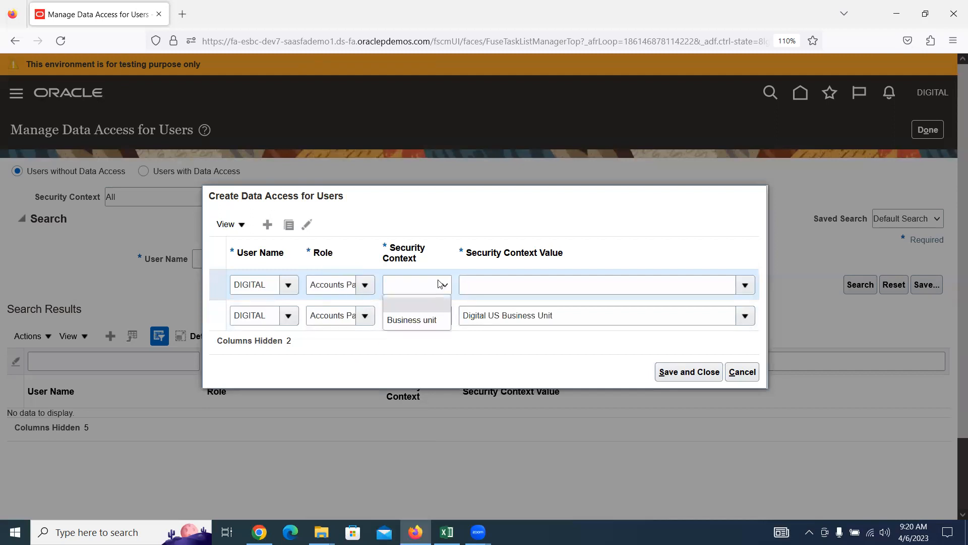
{"action": "left_click", "coordinate": [431, 320]}
{"action": "left_click", "coordinate": [481, 285]}
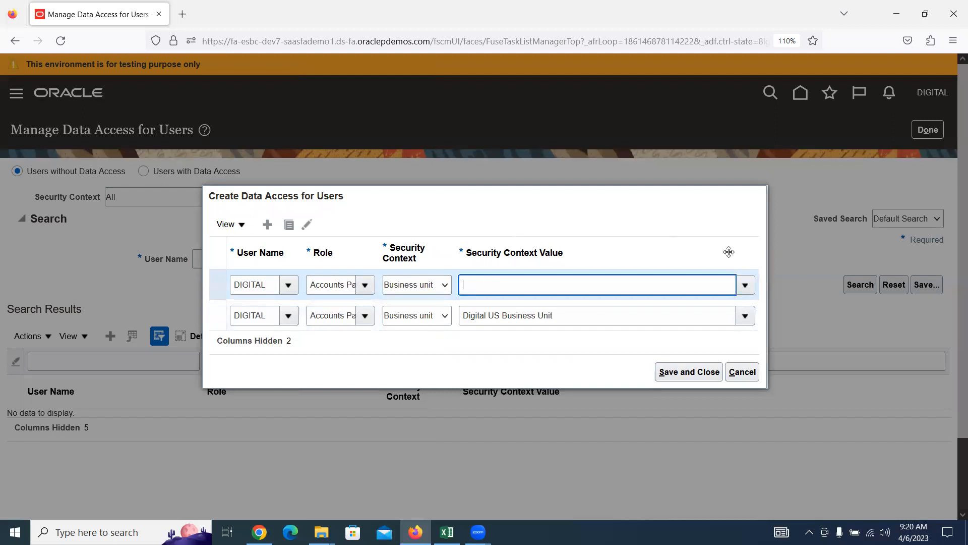
{"action": "left_click", "coordinate": [740, 287]}
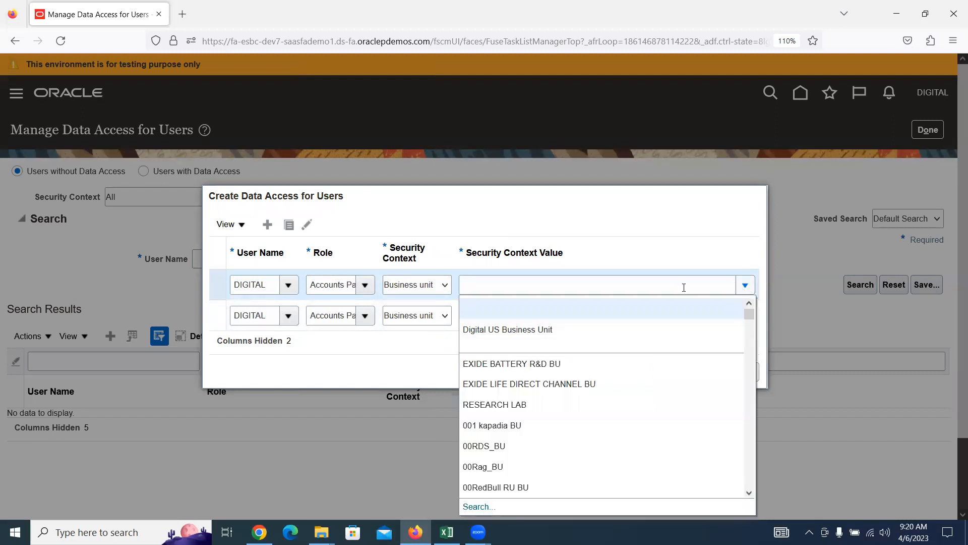
{"action": "left_click", "coordinate": [563, 324]}
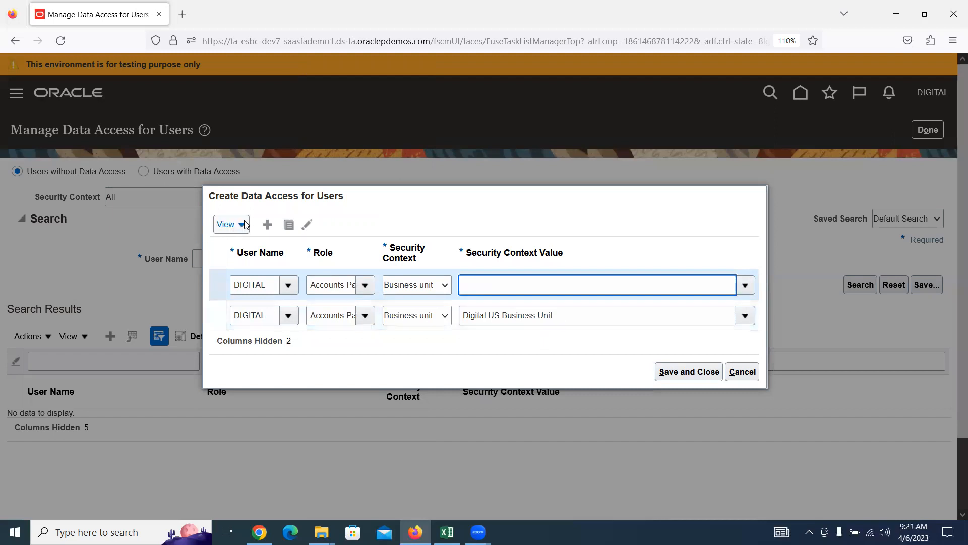
Step: Add a third row for Accounts Payable Supervisor on Digital US Business Unit and save
{"action": "left_click", "coordinate": [269, 227]}
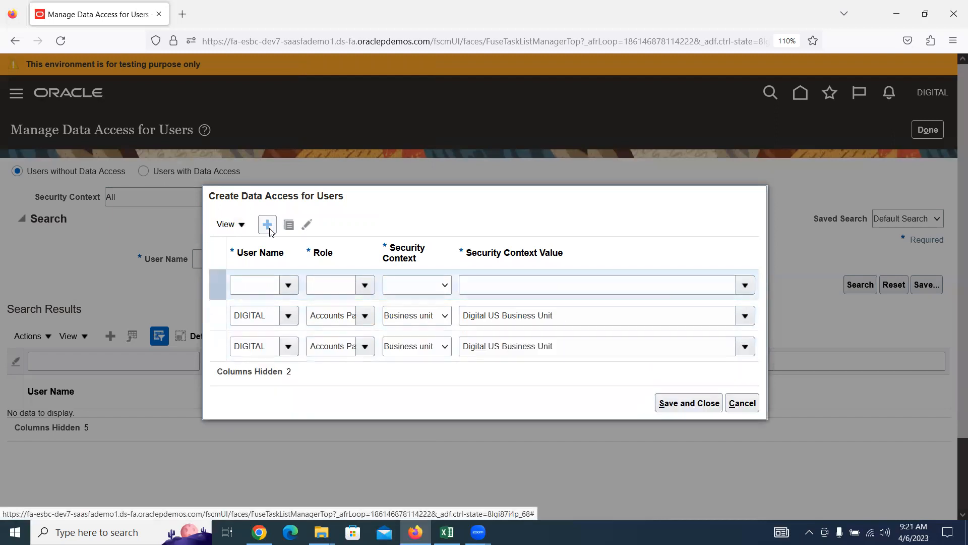
{"action": "left_click", "coordinate": [285, 269]}
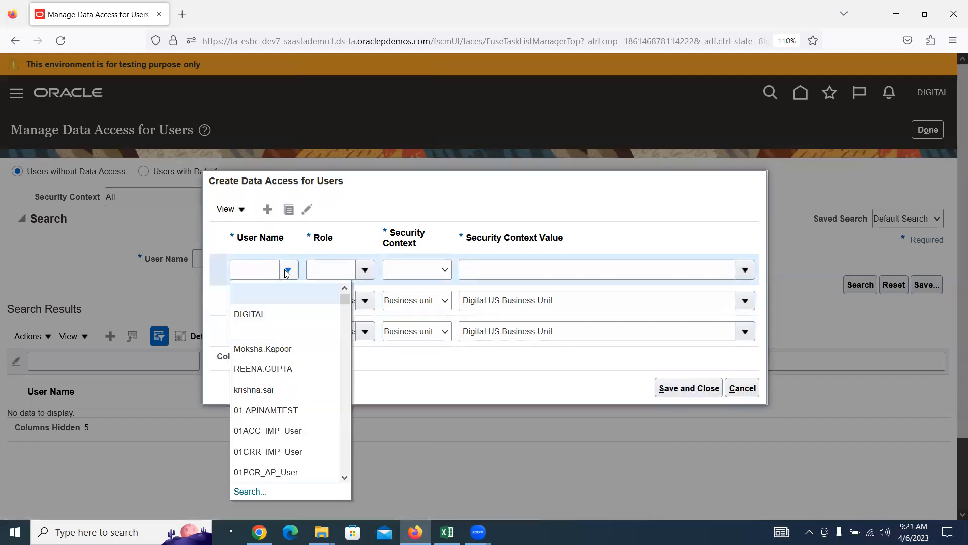
{"action": "left_click", "coordinate": [249, 312]}
{"action": "left_click", "coordinate": [366, 273]}
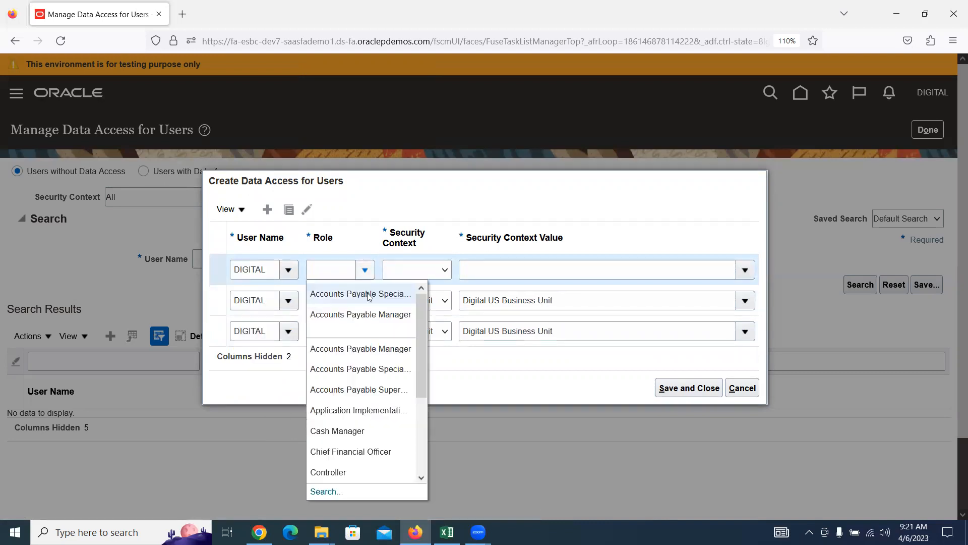
{"action": "left_click", "coordinate": [374, 389]}
{"action": "left_click", "coordinate": [443, 270]}
{"action": "left_click", "coordinate": [434, 304]}
{"action": "left_click", "coordinate": [518, 268]}
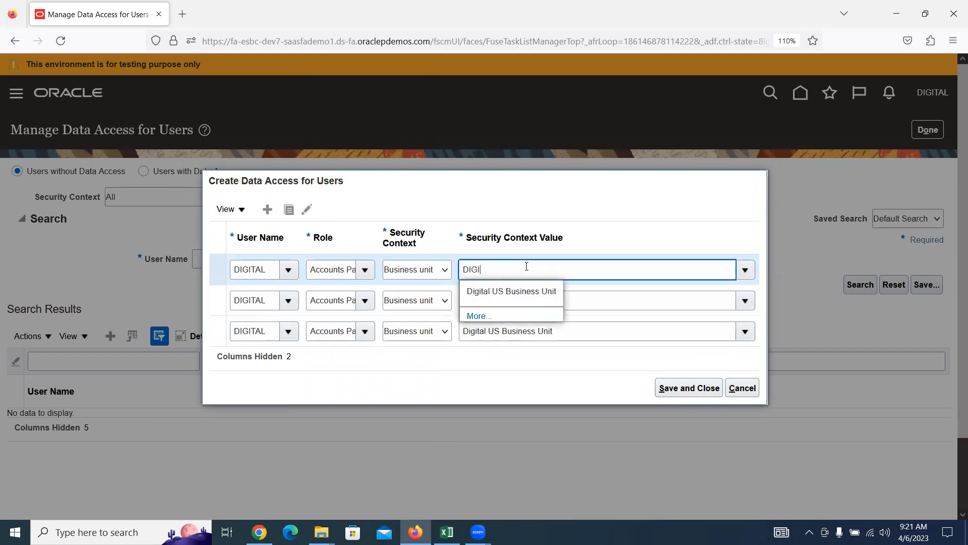
{"action": "left_click", "coordinate": [530, 288]}
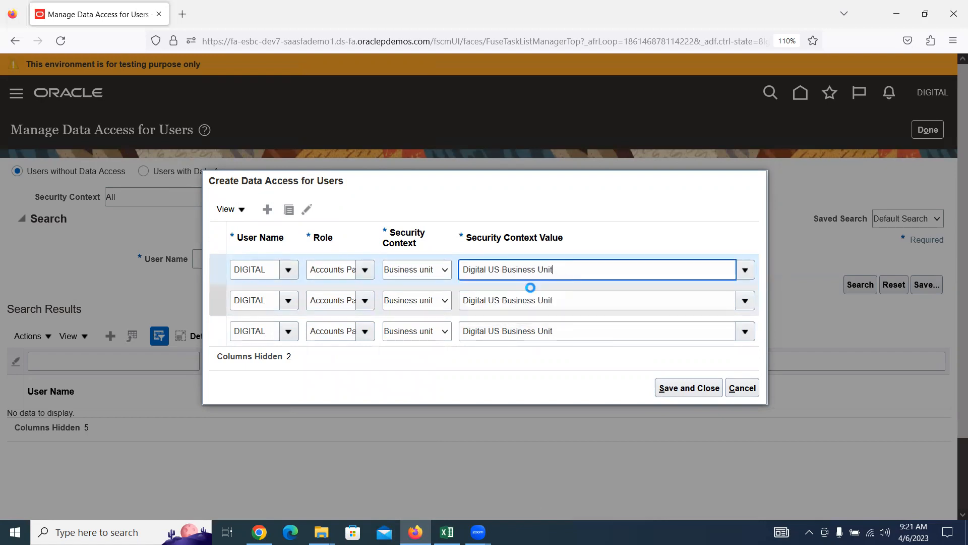
{"action": "left_click", "coordinate": [690, 388]}
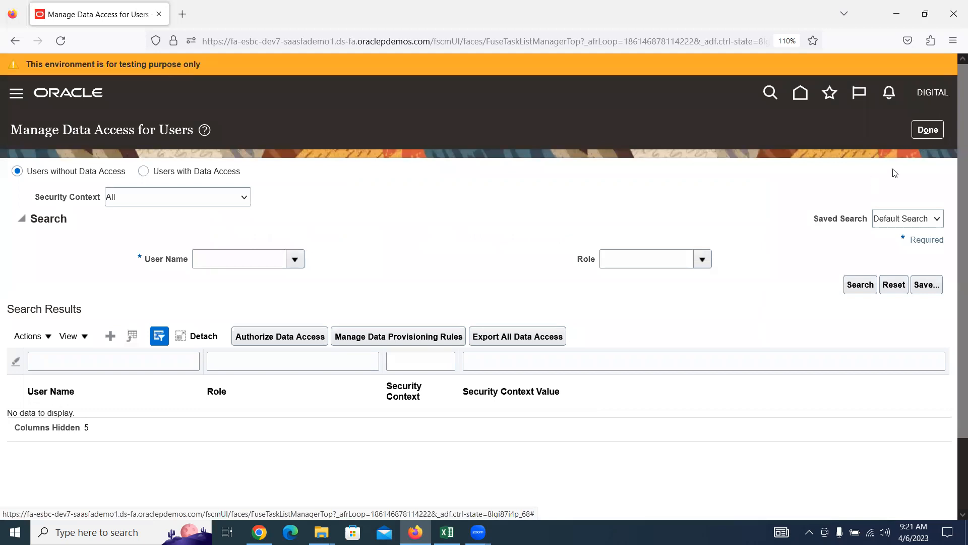
Step: Submit the Run User and Roles Synchronization Process and acknowledge its confirmation
{"action": "left_click", "coordinate": [928, 129]}
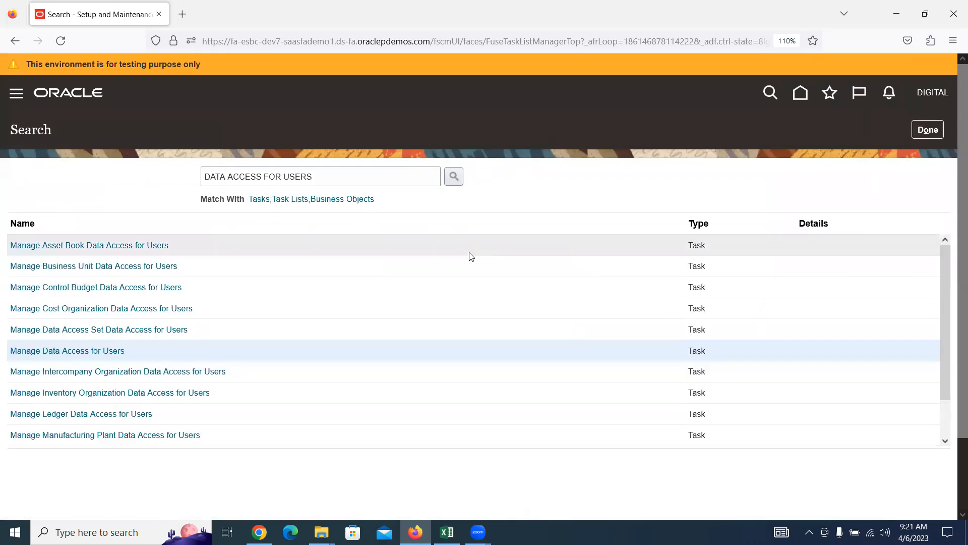
{"action": "left_click", "coordinate": [928, 130]}
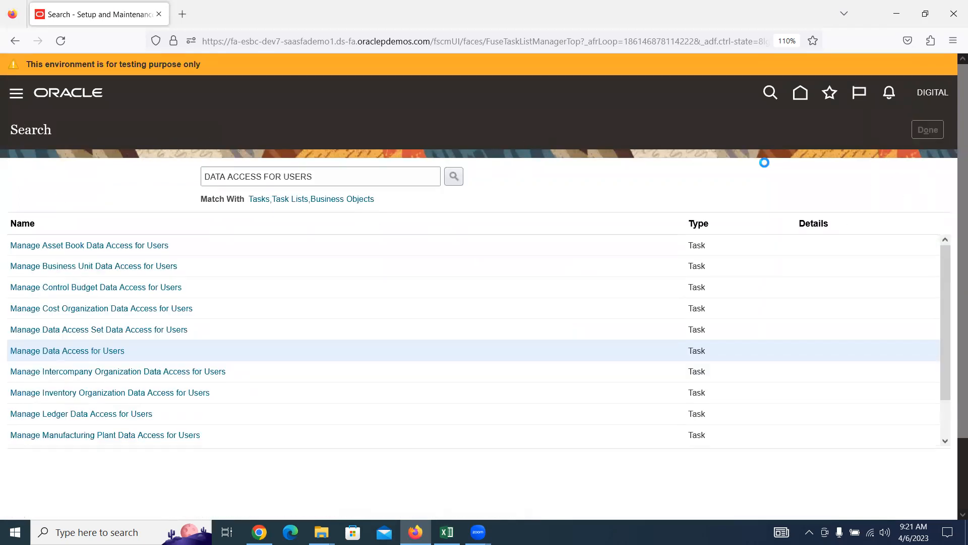
{"action": "left_click", "coordinate": [505, 282]}
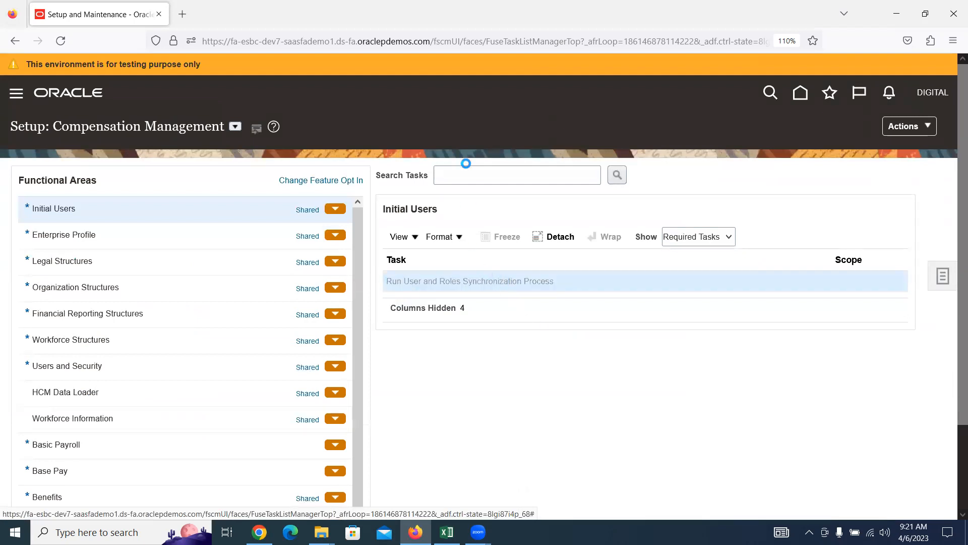
{"action": "left_click", "coordinate": [880, 146]}
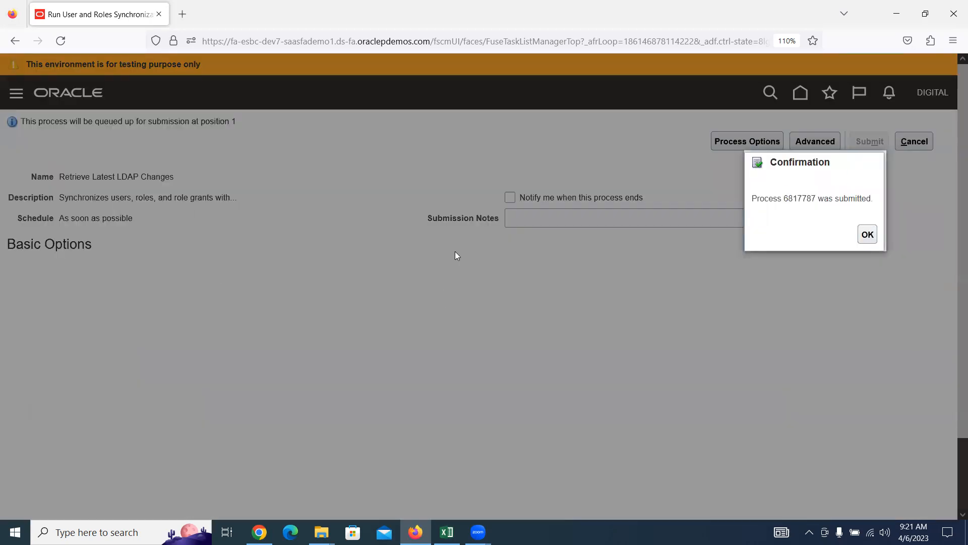
{"action": "left_click", "coordinate": [868, 234]}
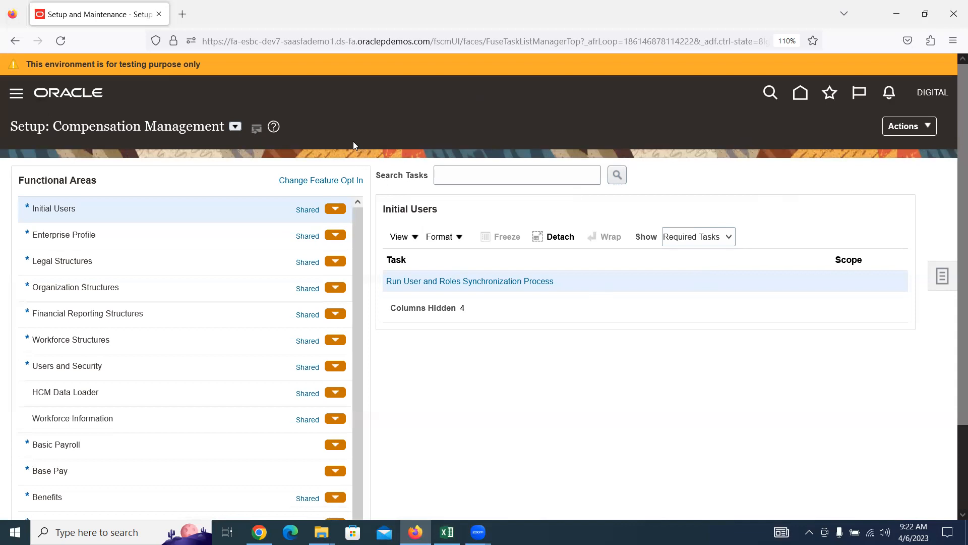
{"action": "left_click", "coordinate": [447, 532]}
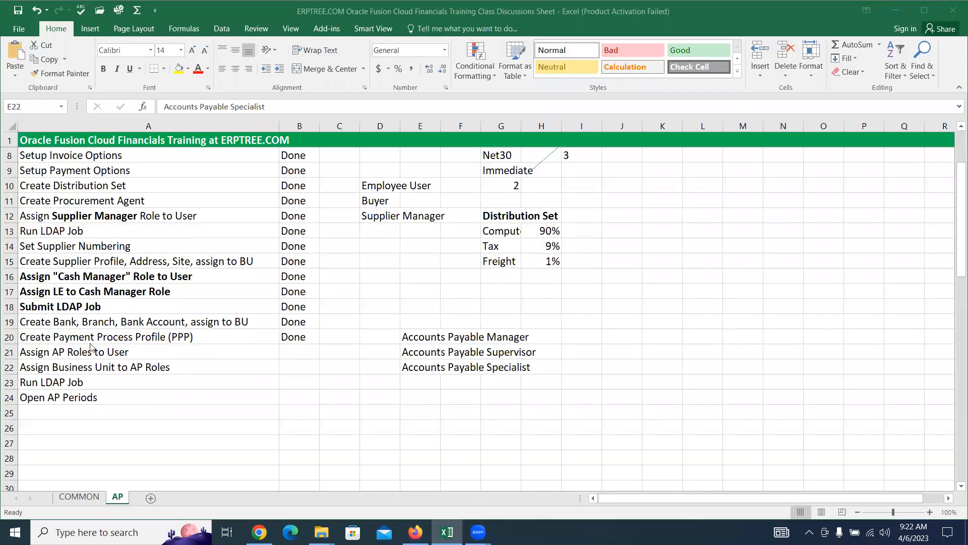
Step: Mark the Assign AP Roles, Assign Business Unit and Run LDAP Job rows as Done
{"action": "left_click", "coordinate": [97, 399]}
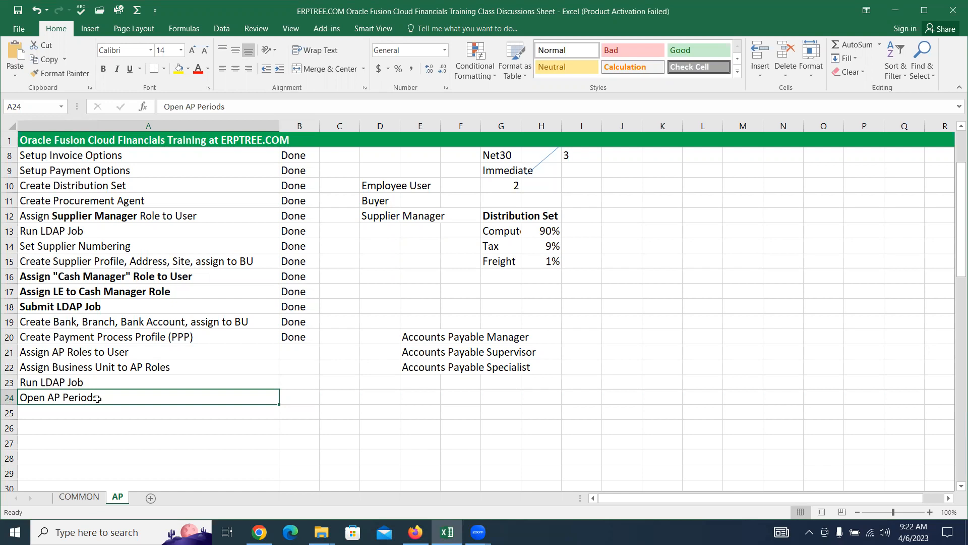
{"action": "left_click", "coordinate": [286, 350]}
{"action": "type", "text": "Done"}
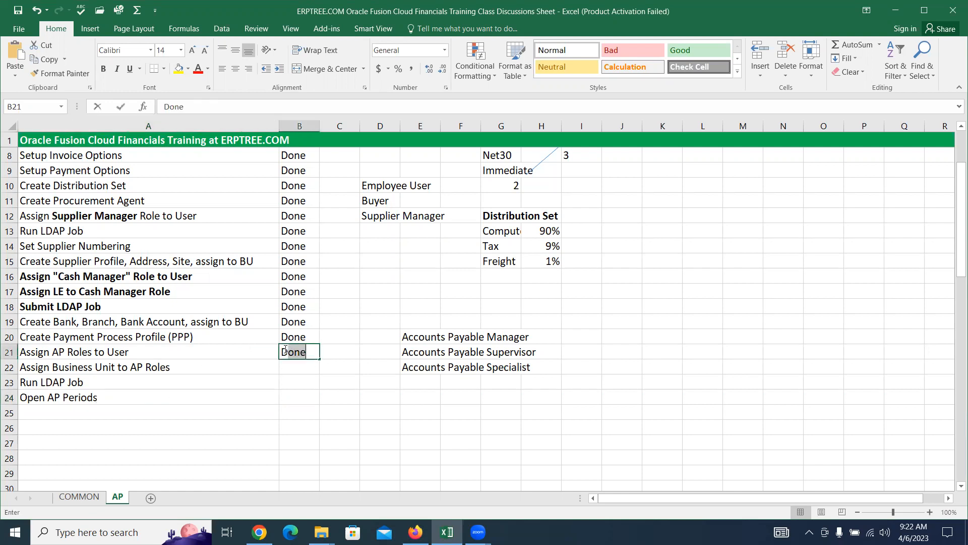
{"action": "left_click", "coordinate": [288, 369]}
{"action": "type", "text": "Done"}
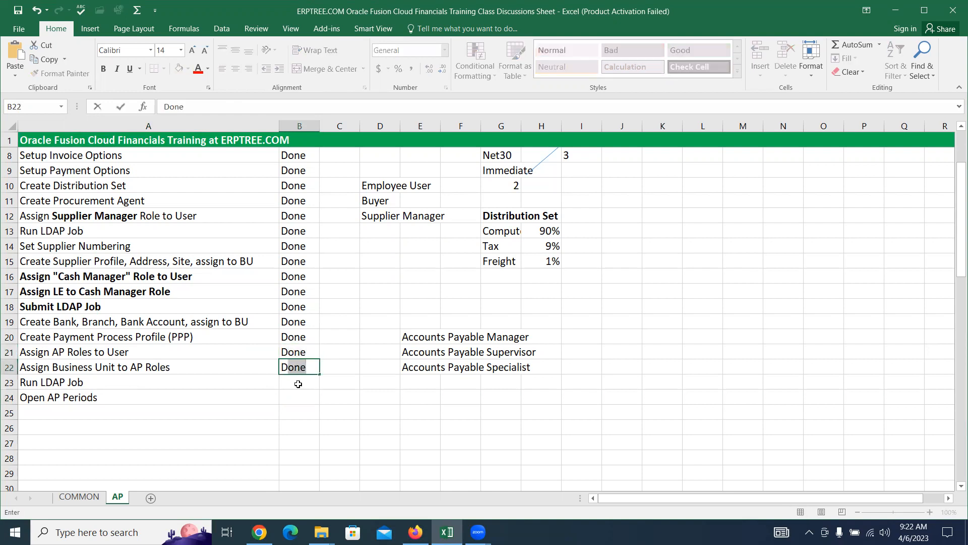
{"action": "left_click", "coordinate": [298, 384]}
{"action": "type", "text": "D"}
{"action": "key", "text": "Tab"}
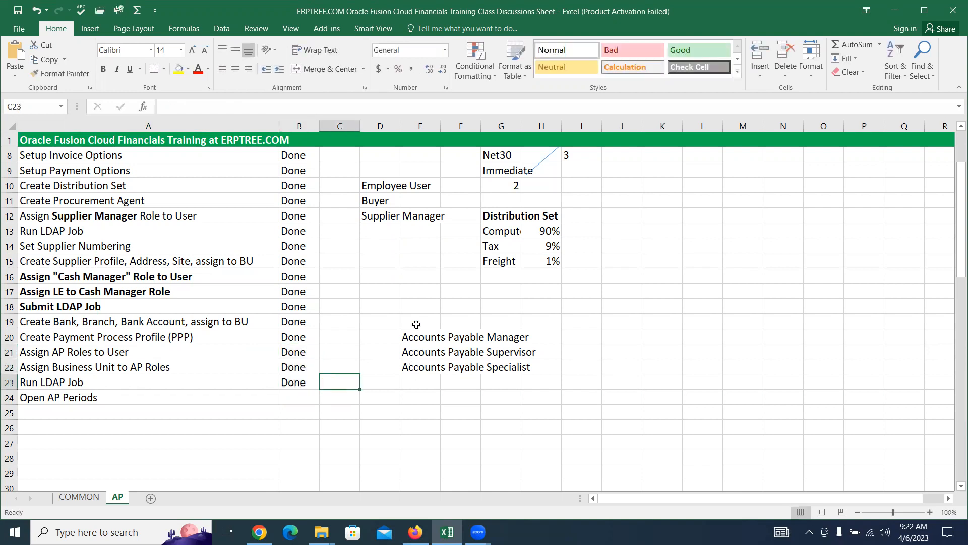
{"action": "left_click", "coordinate": [416, 323]}
Step: Add a bold 'AP Seeded Roles' heading in E19, discarding the stray blank workbooks
{"action": "type", "text": "A"}
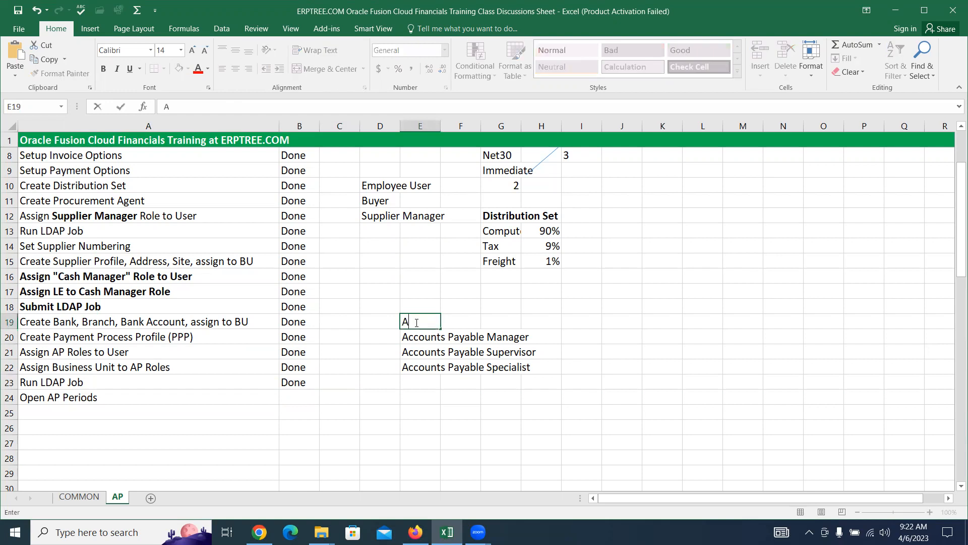
{"action": "type", "text": "P Seeded Roles"}
{"action": "key", "text": "ctrl+Return"}
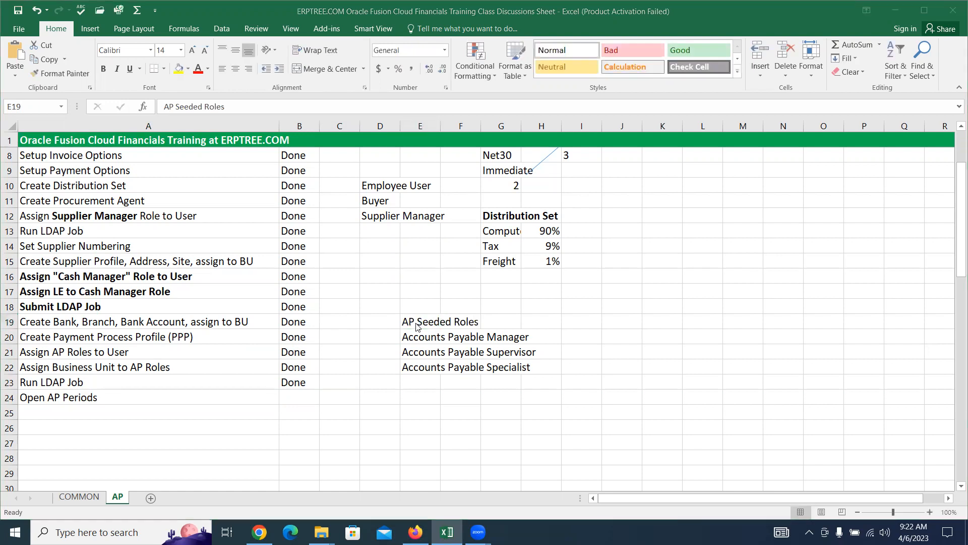
{"action": "key", "text": "ctrl+n"}
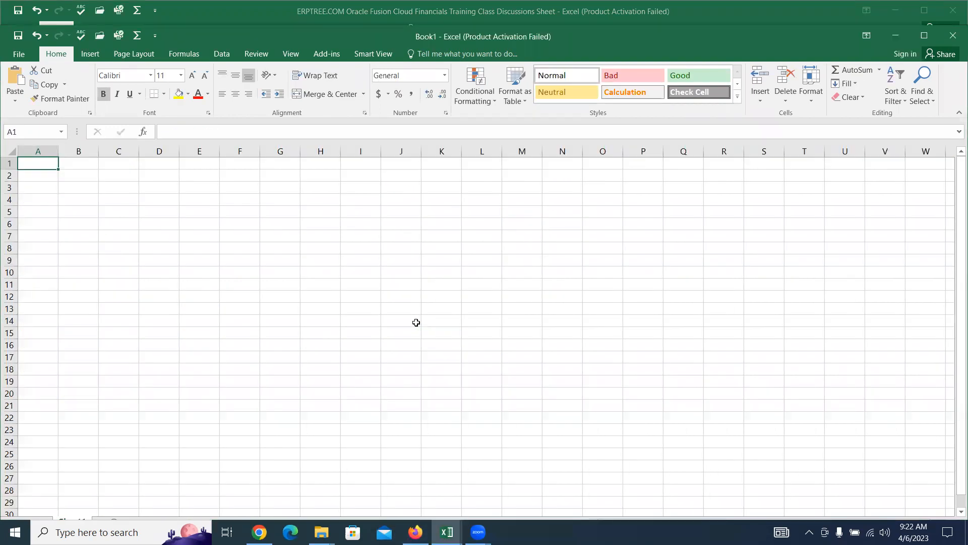
{"action": "key", "text": "ctrl+w"}
{"action": "key", "text": "ctrl+b"}
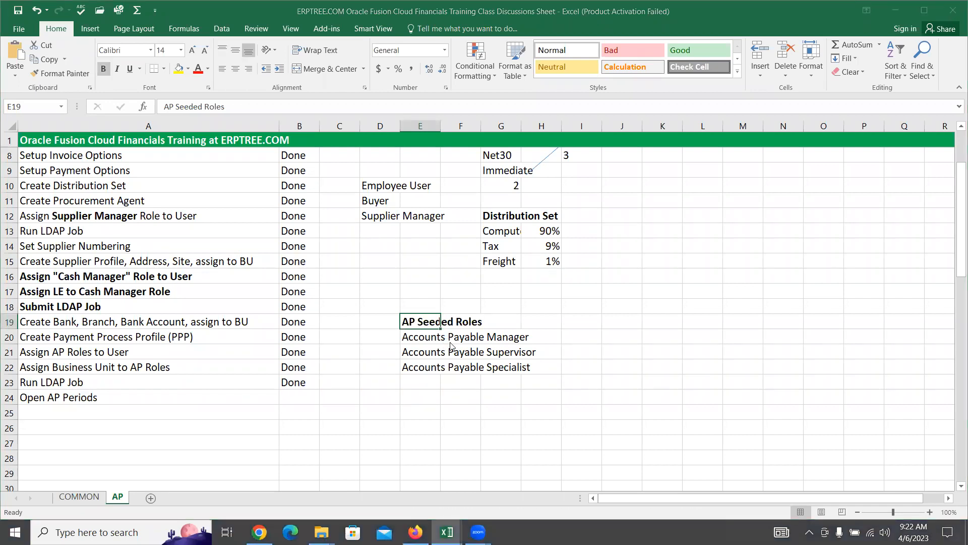
{"action": "key", "text": "ctrl+n"}
{"action": "left_click", "coordinate": [953, 36]}
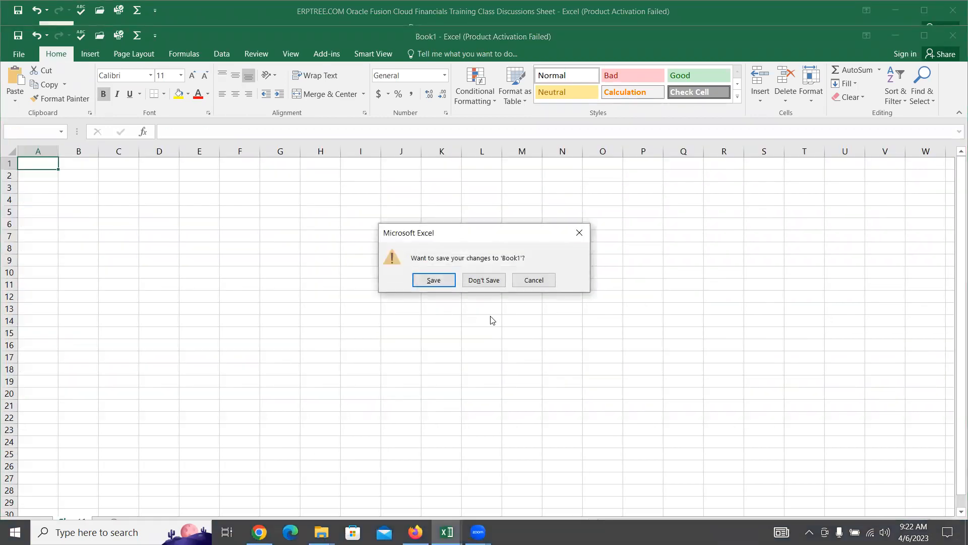
{"action": "left_click", "coordinate": [483, 280]}
{"action": "left_click", "coordinate": [374, 339]}
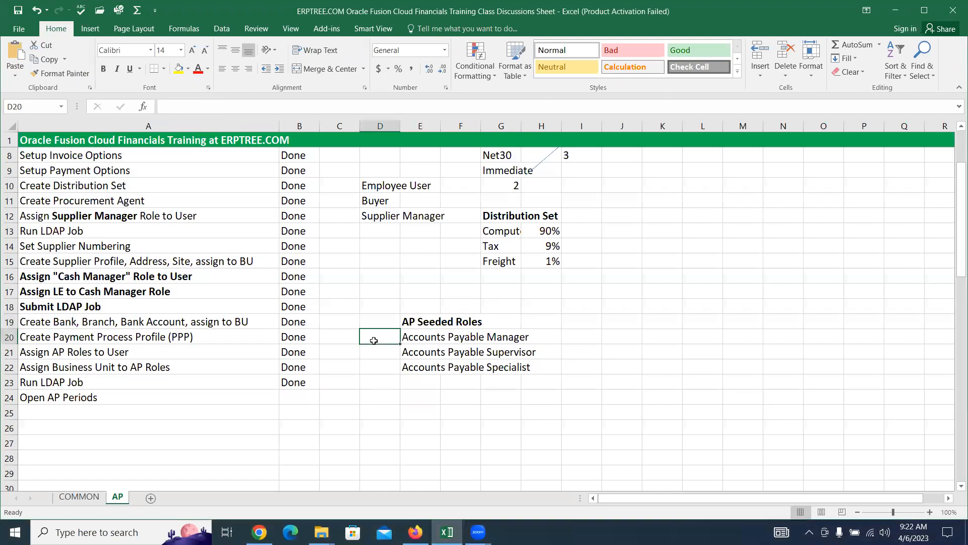
{"action": "left_click", "coordinate": [88, 400]}
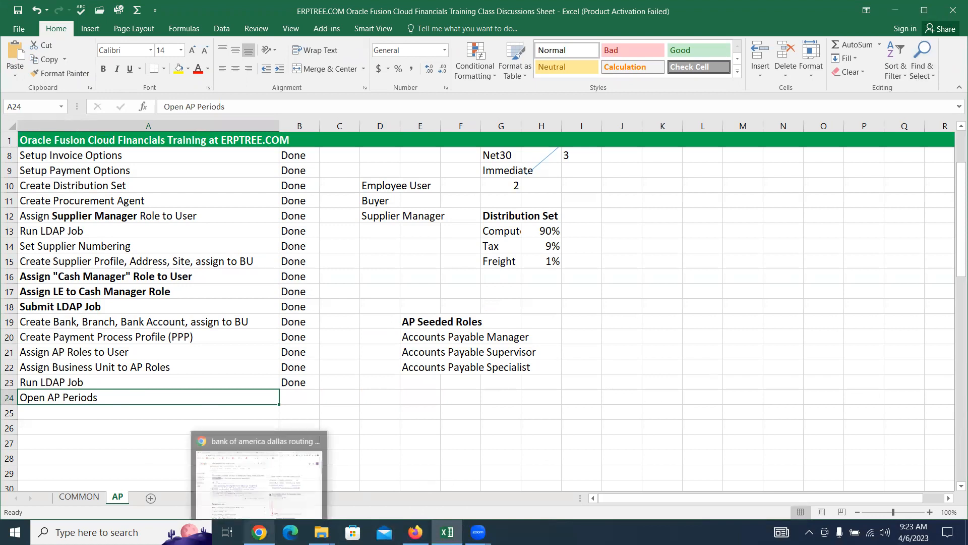
{"action": "left_click", "coordinate": [415, 531]}
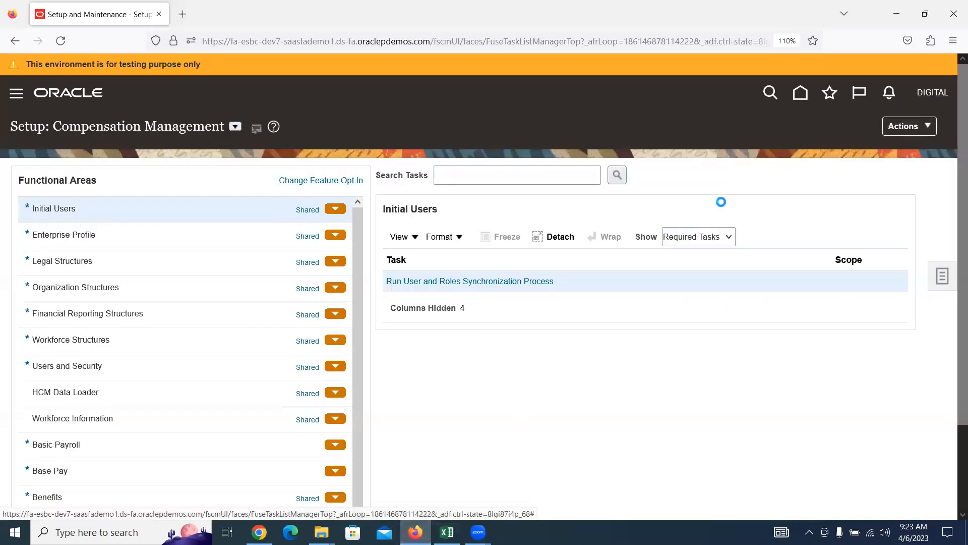
Step: Sign out and sign back in as the DIGITAL user, declining to save the login
{"action": "left_click", "coordinate": [933, 92]}
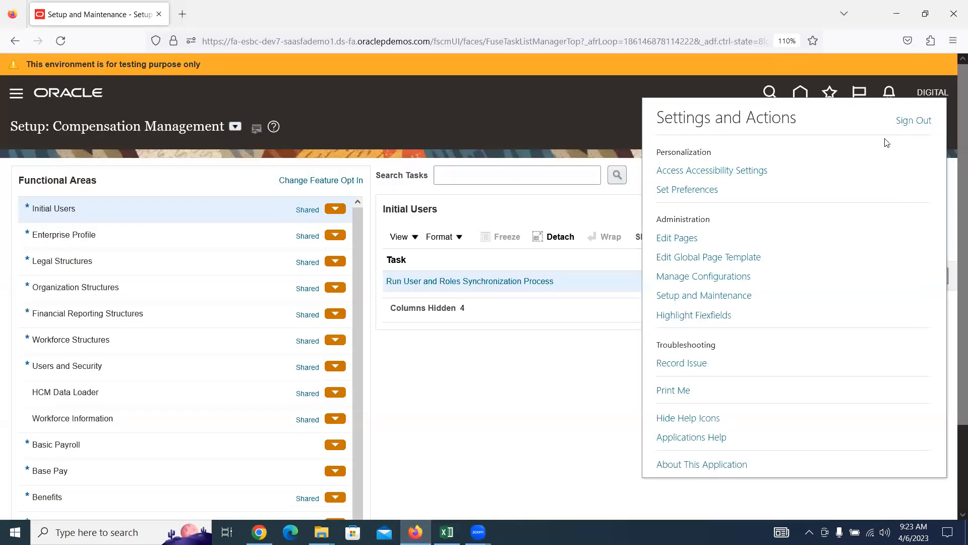
{"action": "left_click", "coordinate": [911, 119]}
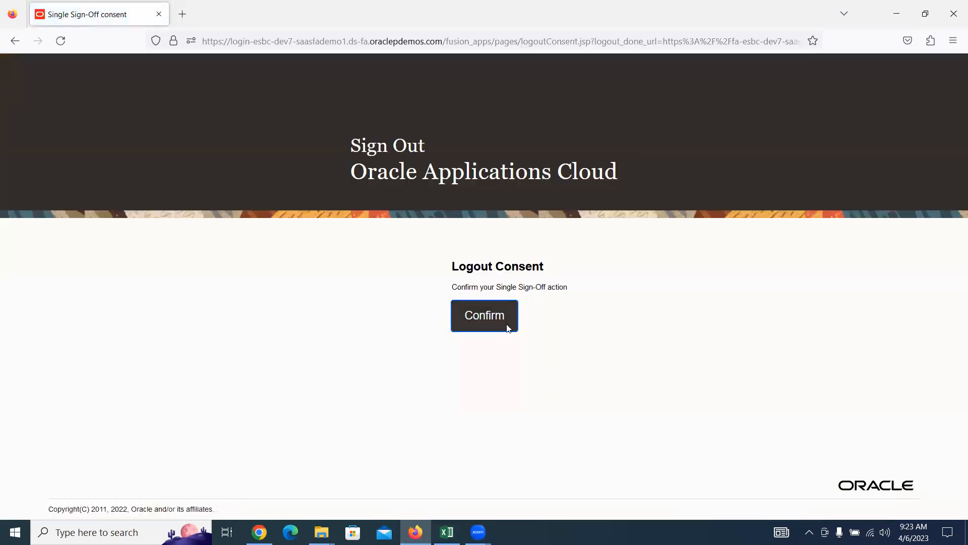
{"action": "left_click", "coordinate": [509, 327]}
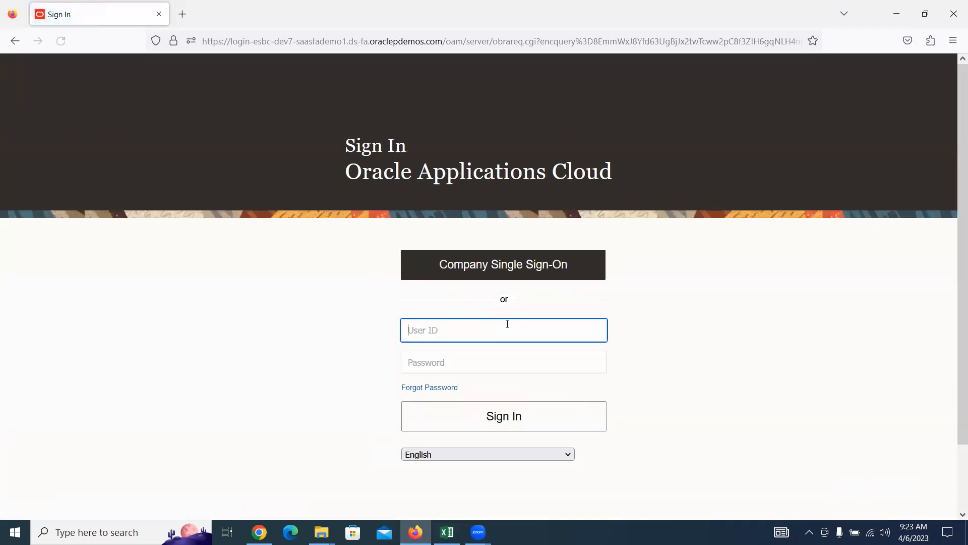
{"action": "type", "text": "digital"}
{"action": "key", "text": "Tab"}
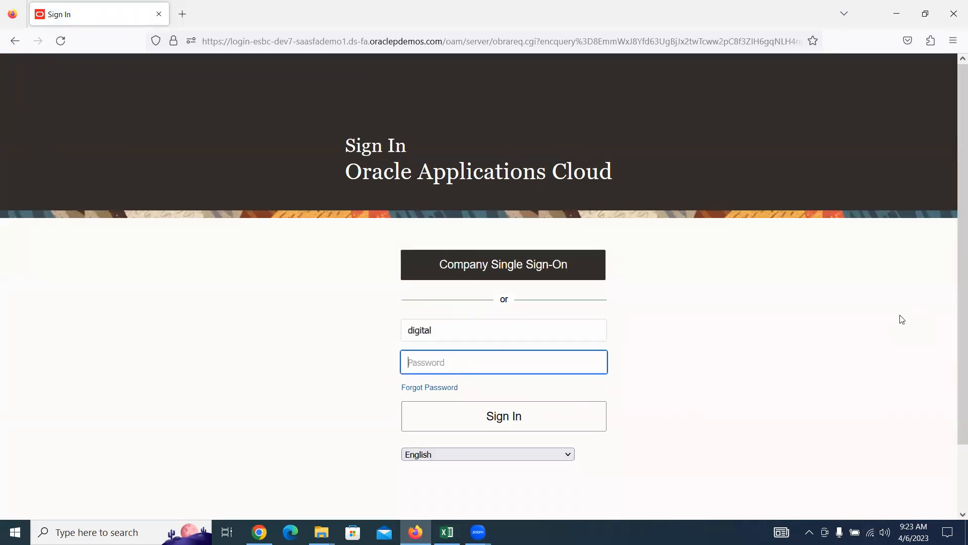
{"action": "type", "text": "********"}
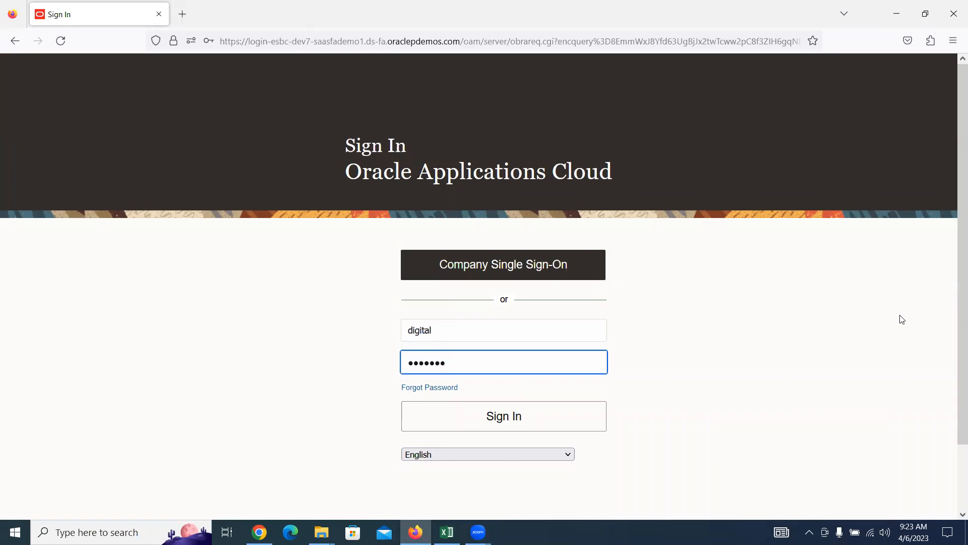
{"action": "key", "text": "Return"}
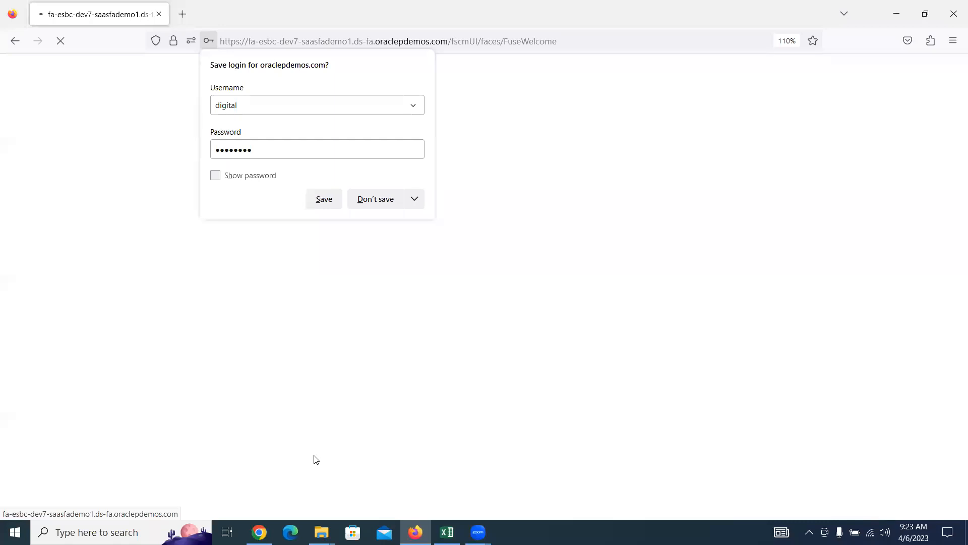
{"action": "left_click", "coordinate": [380, 200]}
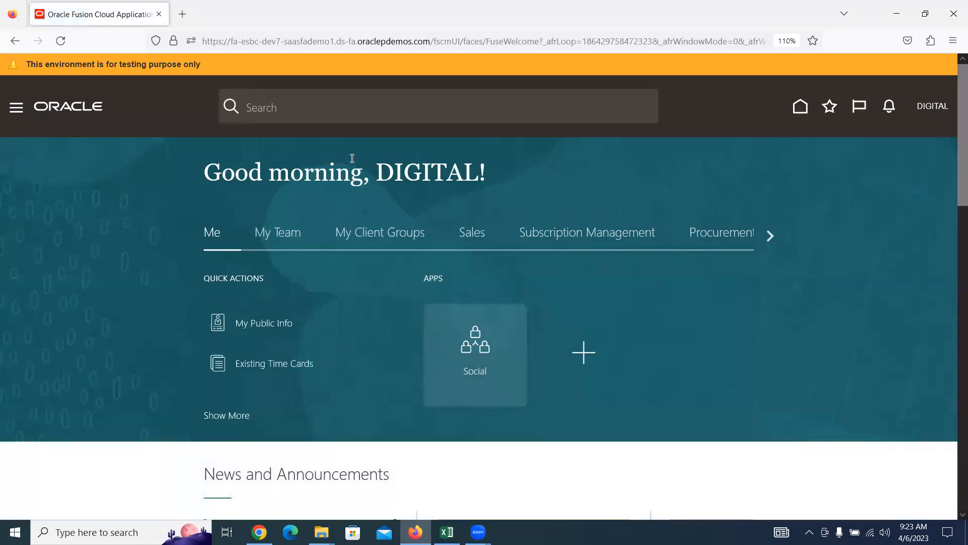
Step: Go to the Payables Invoices work area from the Navigator's Payables group
{"action": "left_click", "coordinate": [16, 107]}
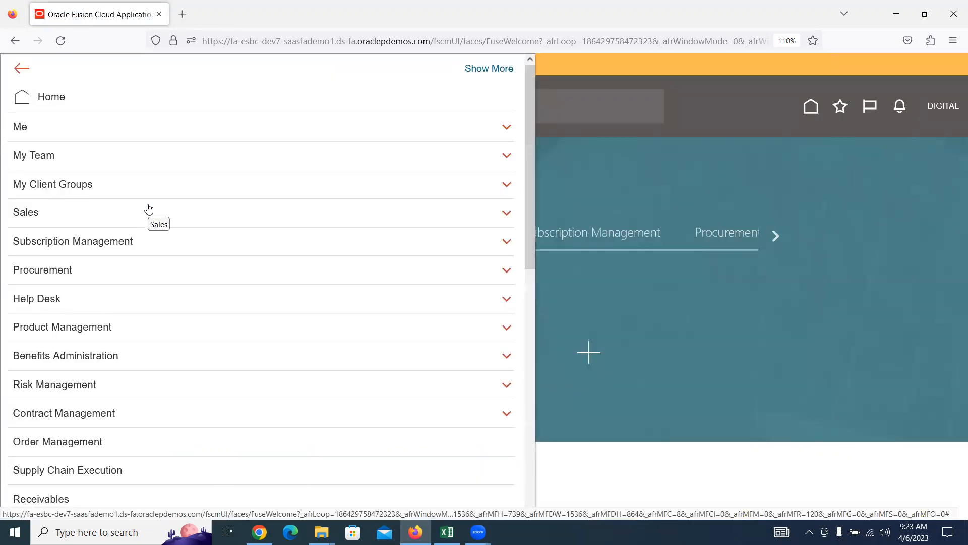
{"action": "scroll", "coordinate": [126, 210], "scroll_direction": "down", "scroll_amount": 4}
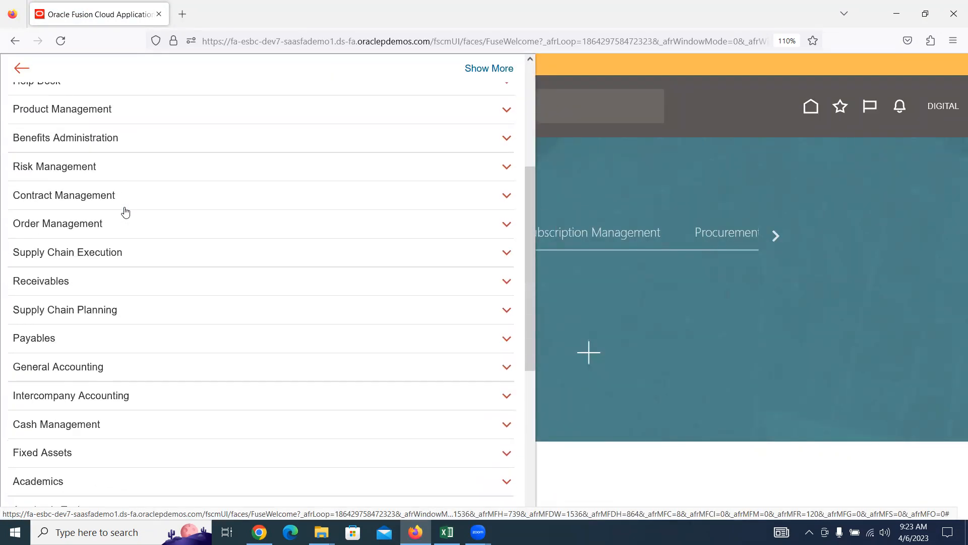
{"action": "left_click", "coordinate": [40, 345]}
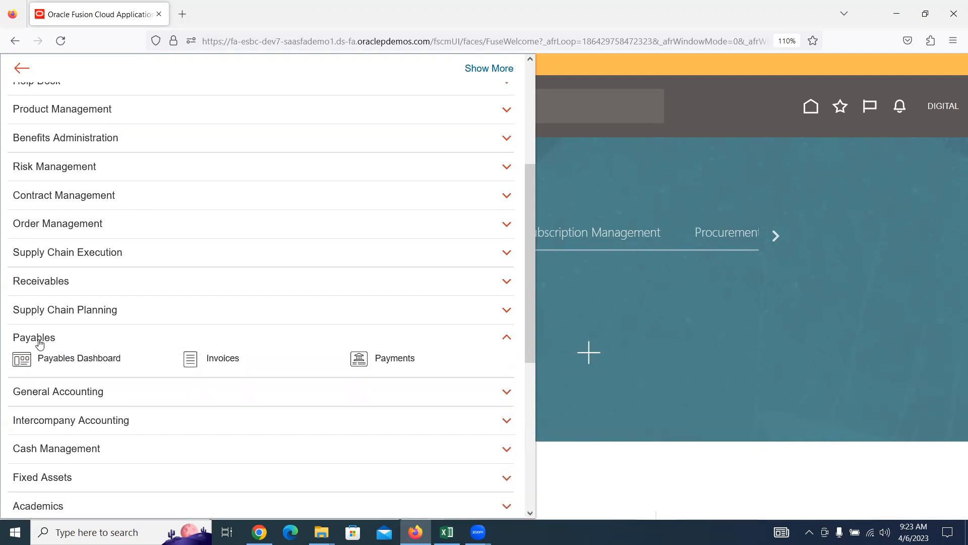
{"action": "left_click", "coordinate": [230, 363]}
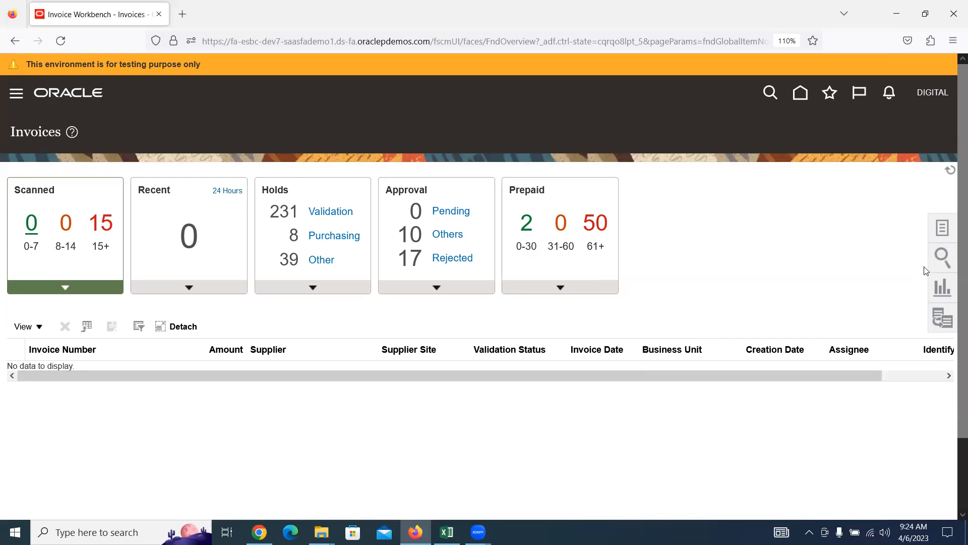
Step: Open Manage Accounting Periods from the Payables Periods tasks in the Invoices work area
{"action": "left_click", "coordinate": [944, 228]}
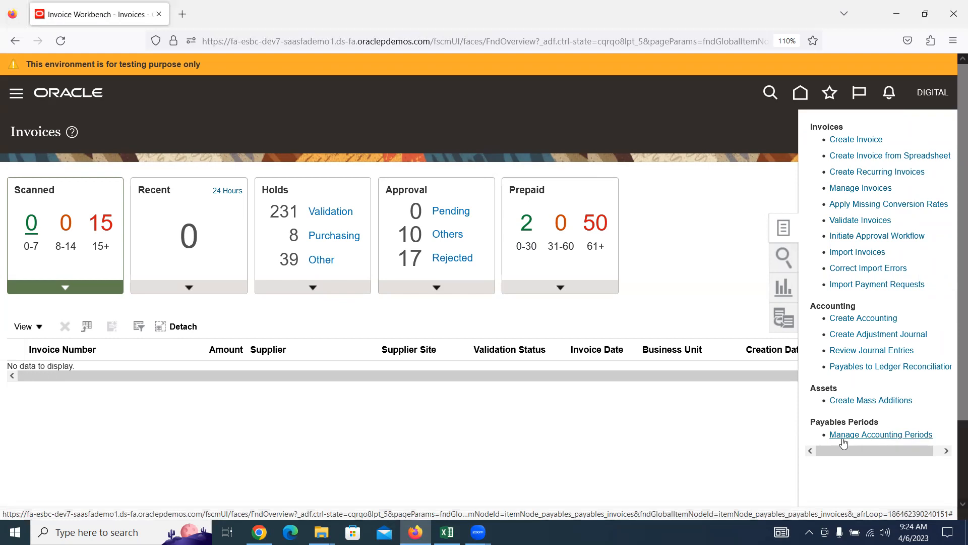
{"action": "left_click", "coordinate": [876, 434]}
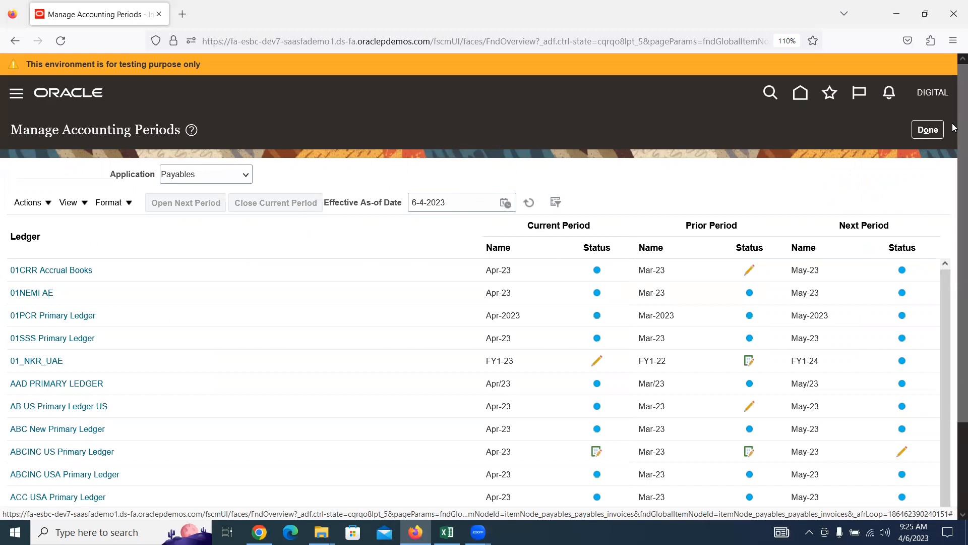
{"action": "scroll", "coordinate": [953, 127], "scroll_direction": "down", "scroll_amount": 2}
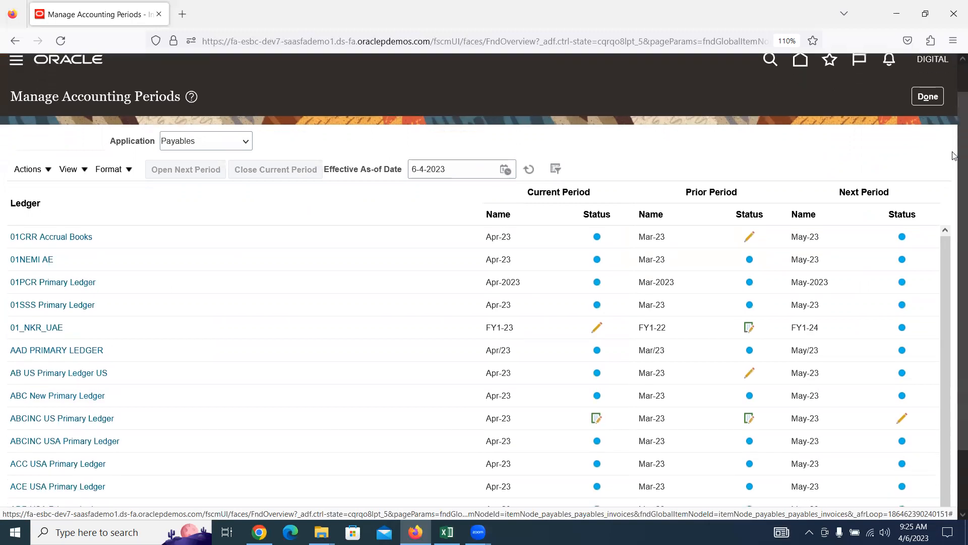
{"action": "scroll", "coordinate": [954, 171], "scroll_direction": "down", "scroll_amount": 3}
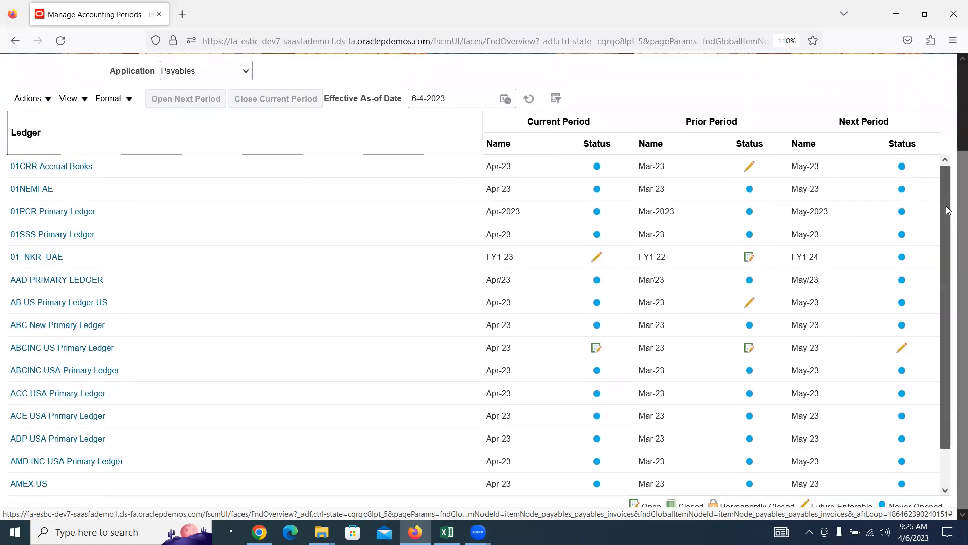
{"action": "scroll", "coordinate": [953, 282], "scroll_direction": "down", "scroll_amount": 1}
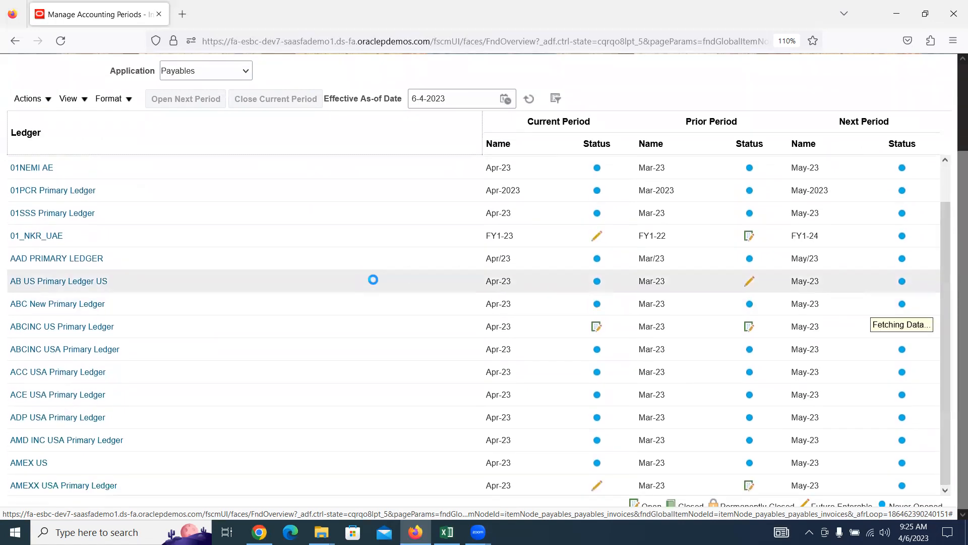
{"action": "scroll", "coordinate": [368, 278], "scroll_direction": "down", "scroll_amount": 10}
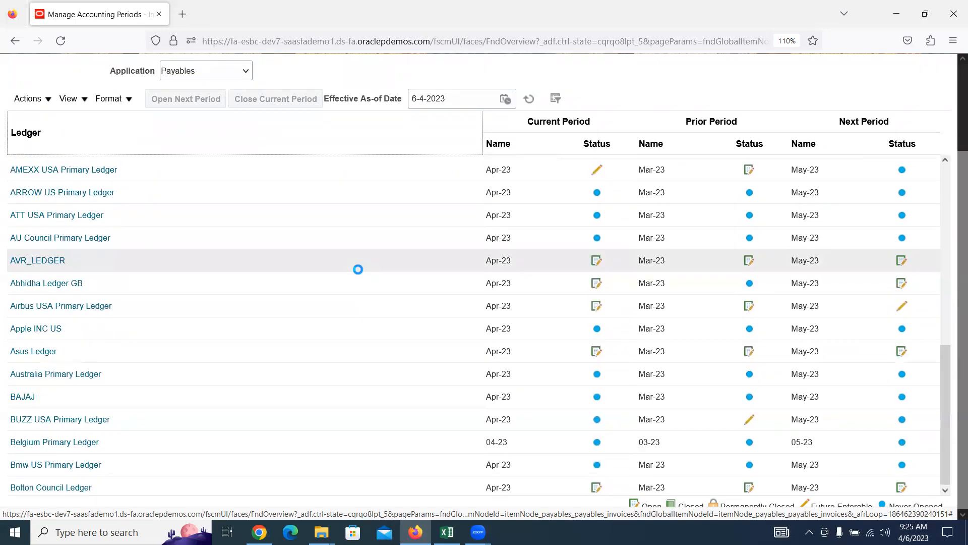
{"action": "scroll", "coordinate": [353, 288], "scroll_direction": "down", "scroll_amount": 1}
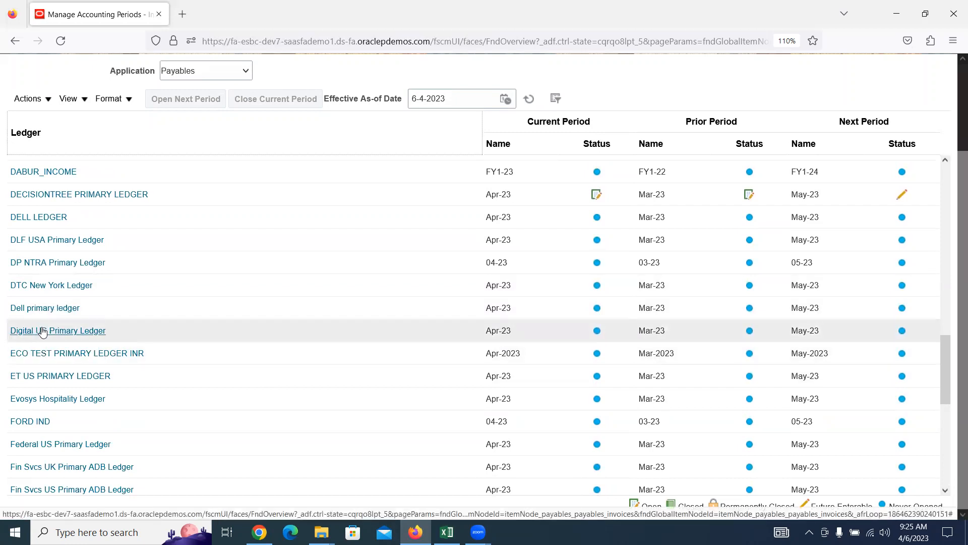
{"action": "mouse_move", "coordinate": [42, 332]}
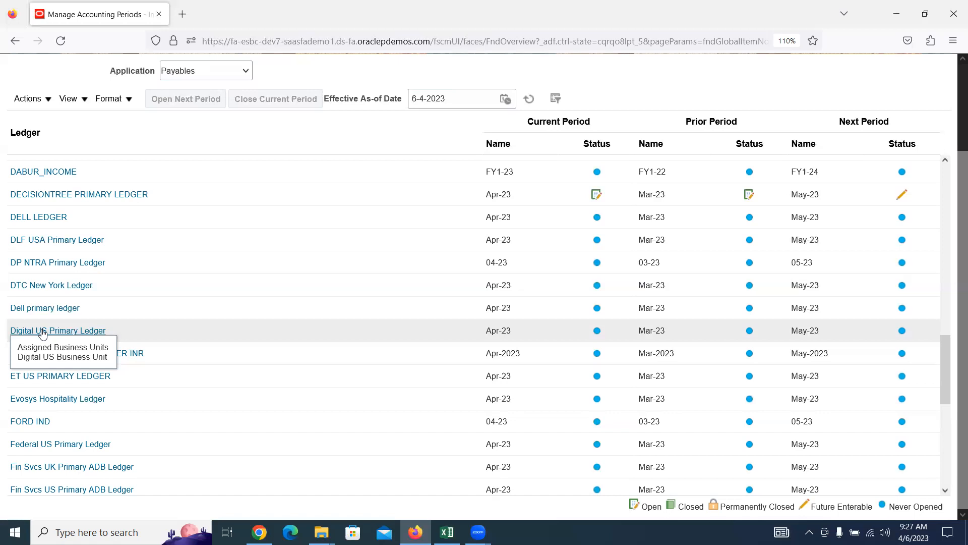
Step: Set Jan-23 as Digital US Primary Ledger's first Payables period, accept the warning, and refresh
{"action": "left_click", "coordinate": [42, 332]}
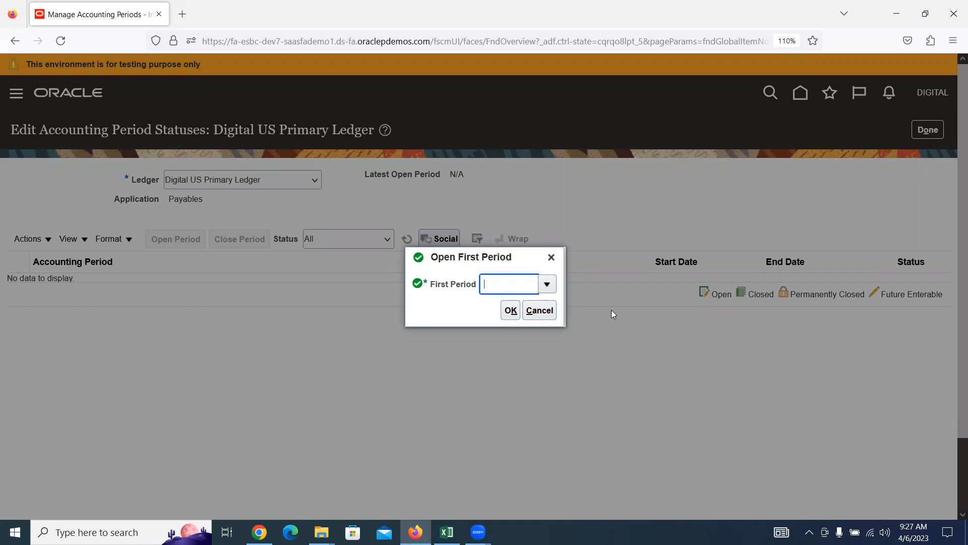
{"action": "left_click", "coordinate": [548, 285]}
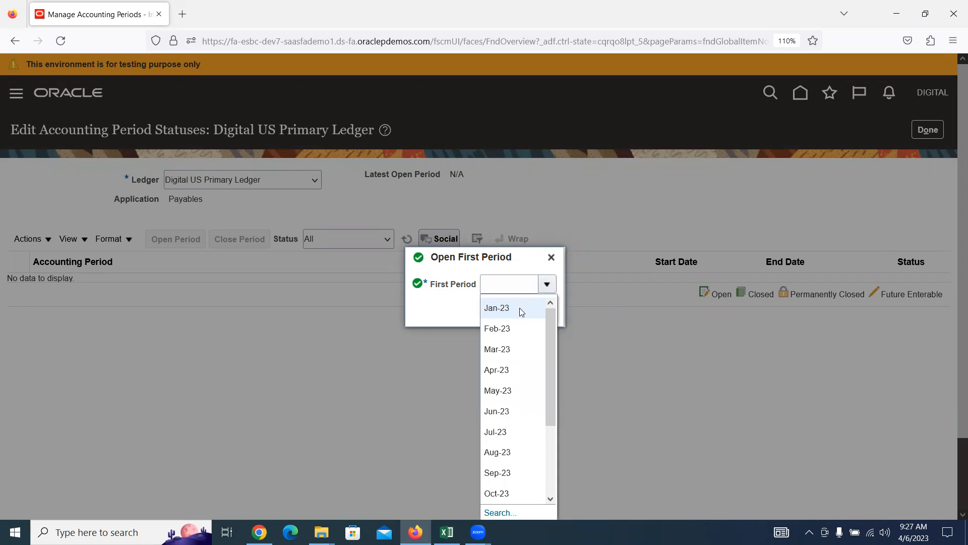
{"action": "left_click", "coordinate": [521, 311]}
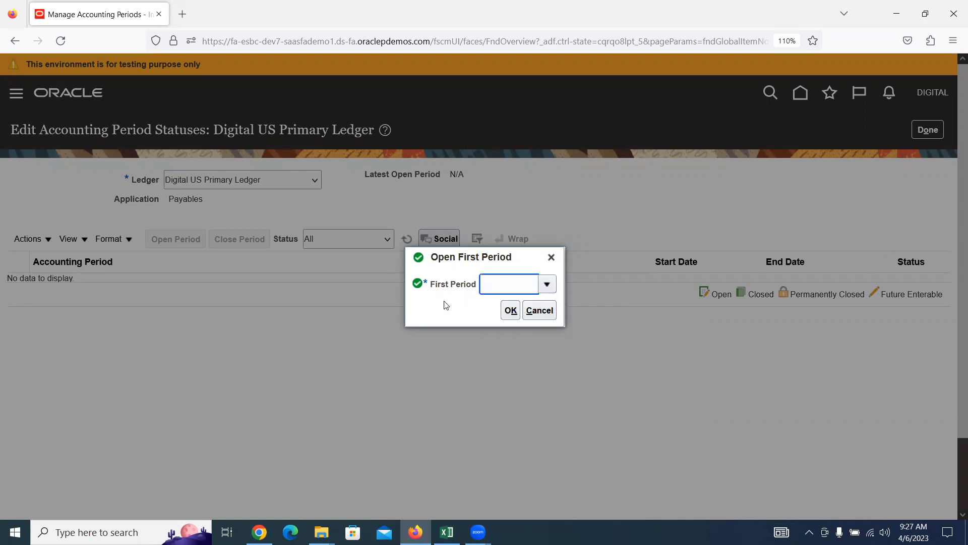
{"action": "left_click", "coordinate": [510, 310]}
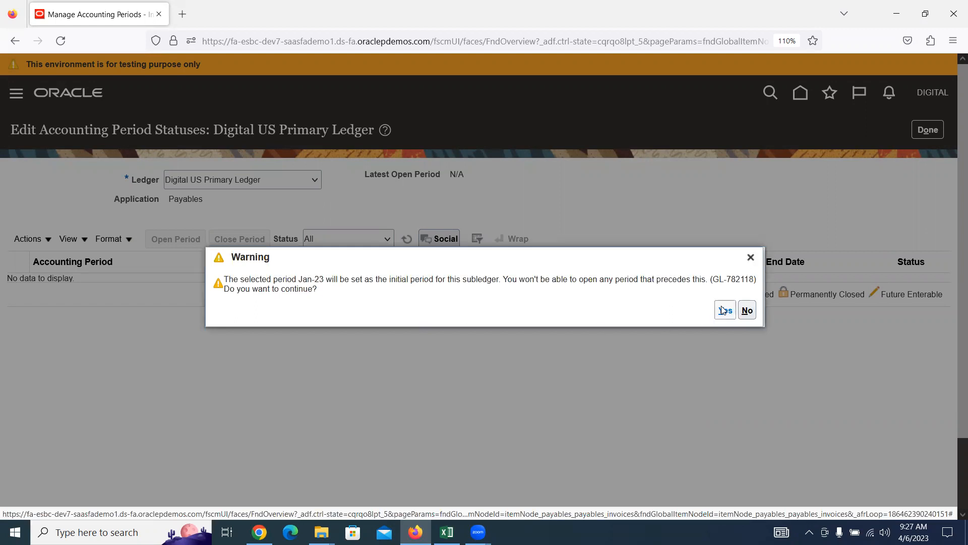
{"action": "left_click", "coordinate": [725, 310]}
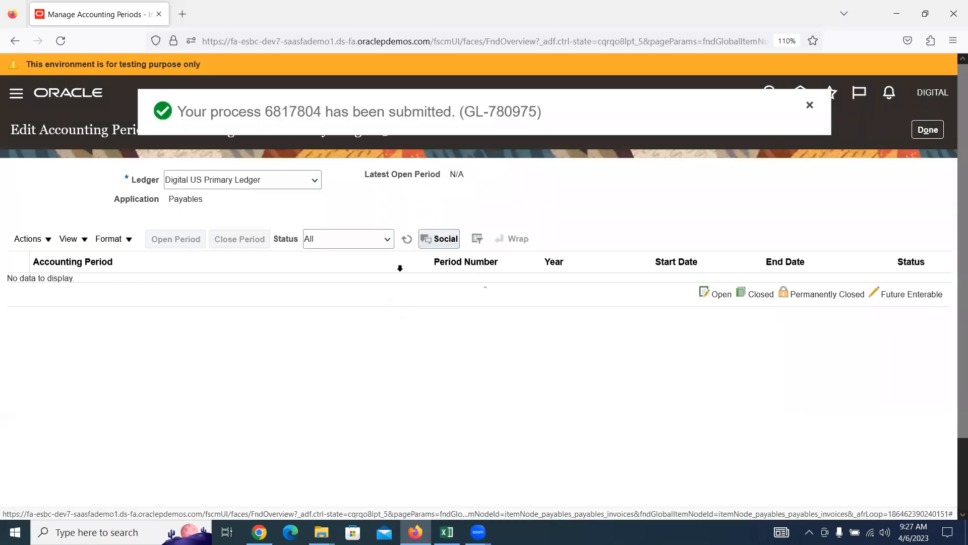
{"action": "left_click", "coordinate": [405, 245]}
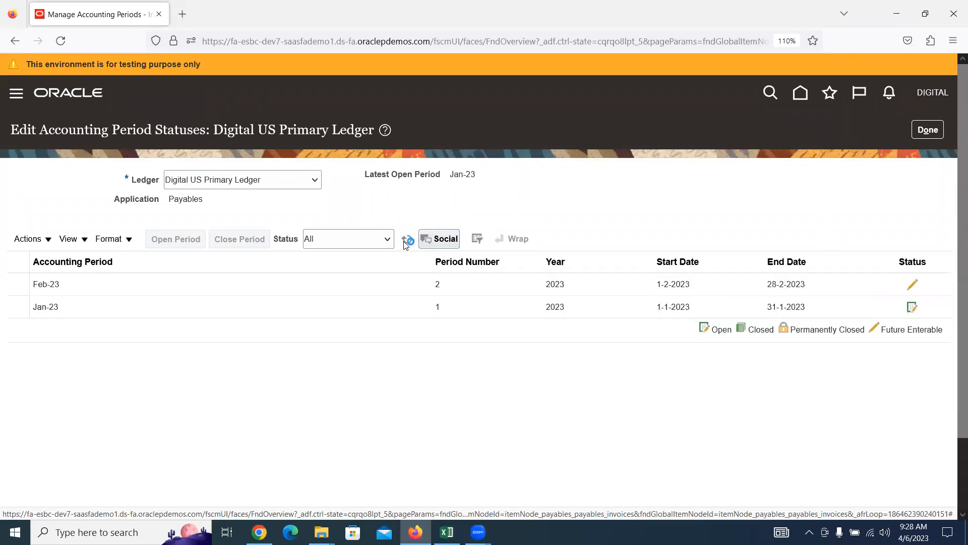
{"action": "left_click", "coordinate": [406, 240]}
{"action": "left_click", "coordinate": [86, 305]}
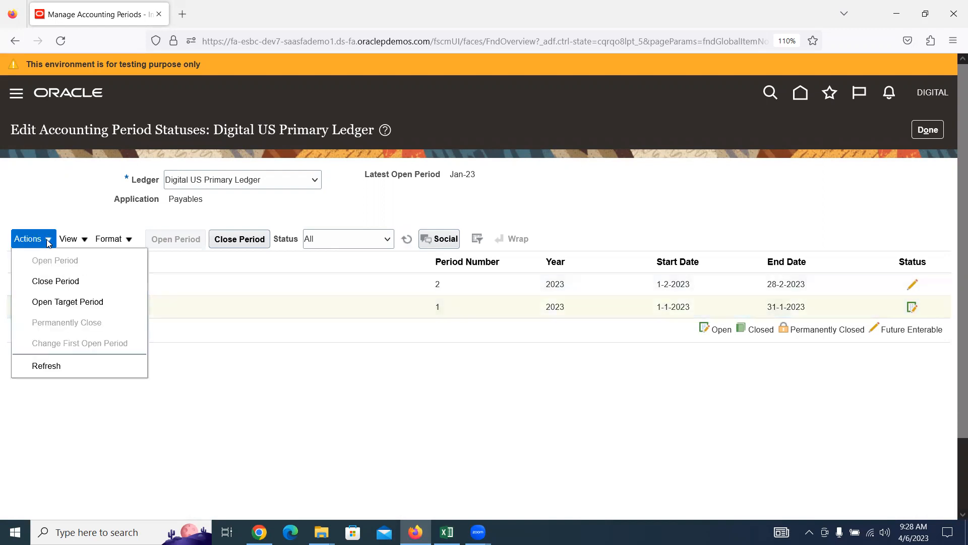
Step: Open Payables periods from Jan-23 through target period Apr-23, confirm, and refresh the statuses
{"action": "left_click", "coordinate": [69, 302]}
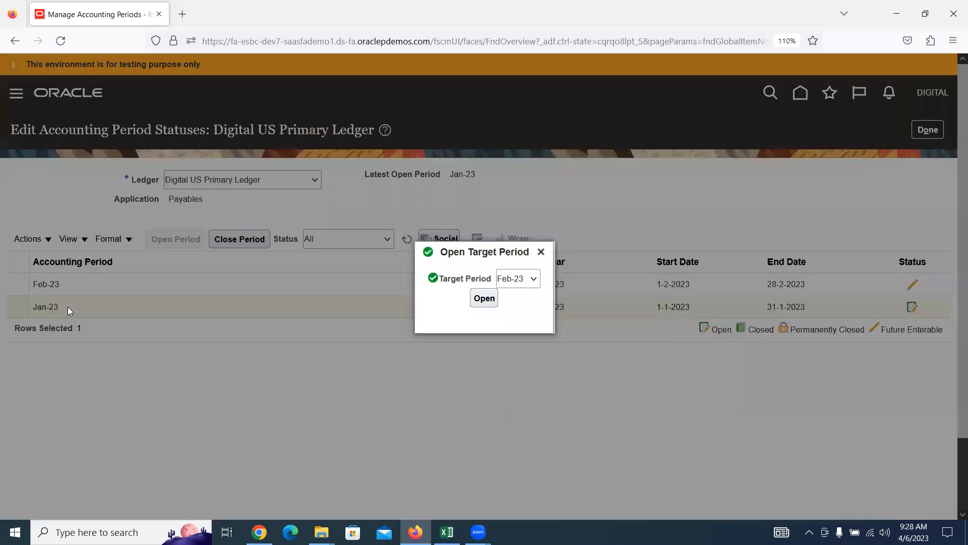
{"action": "left_click", "coordinate": [521, 281]}
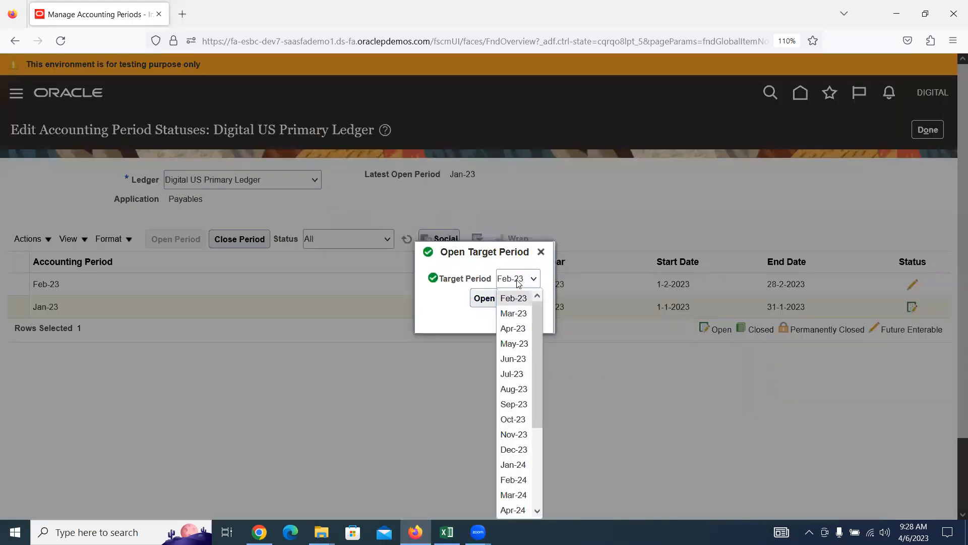
{"action": "left_click", "coordinate": [515, 328]}
{"action": "left_click", "coordinate": [484, 298]}
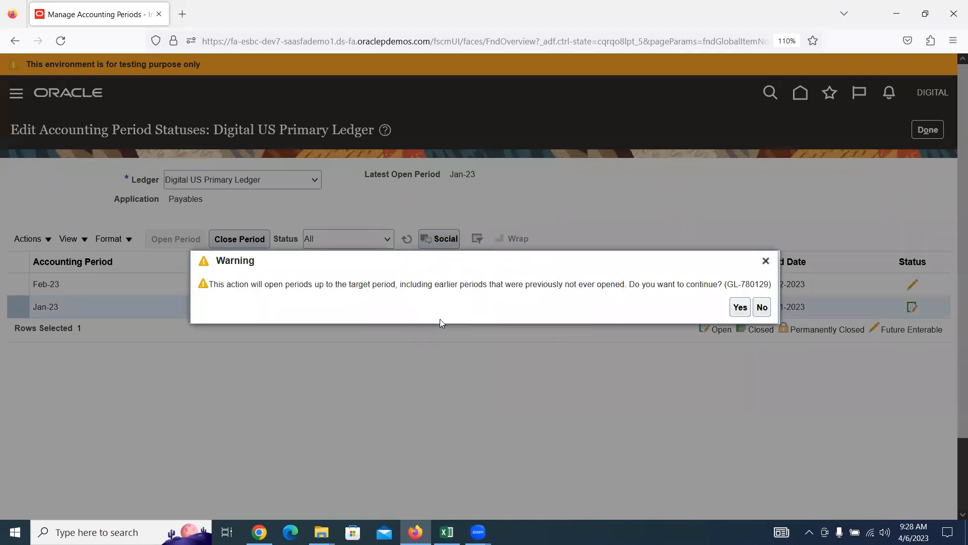
{"action": "left_click", "coordinate": [741, 308]}
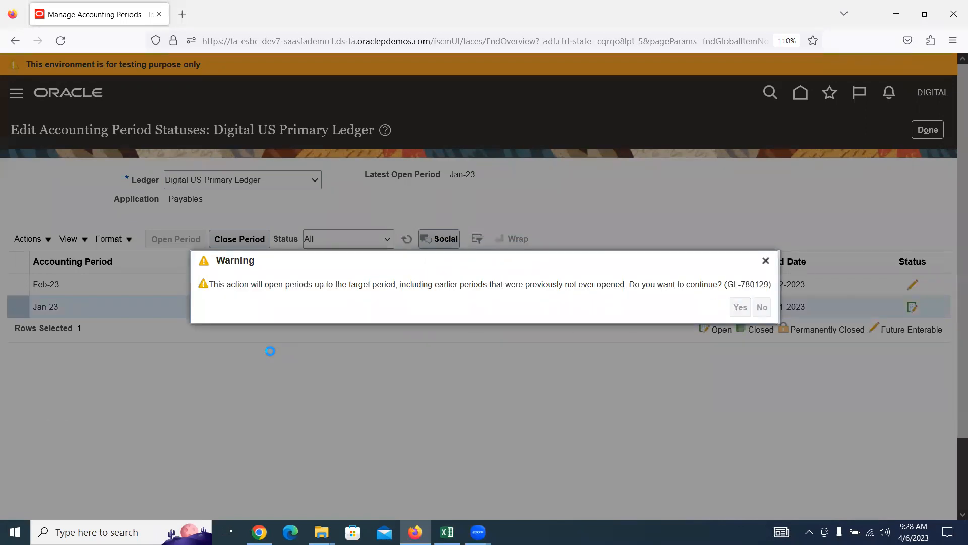
{"action": "left_click", "coordinate": [407, 244]}
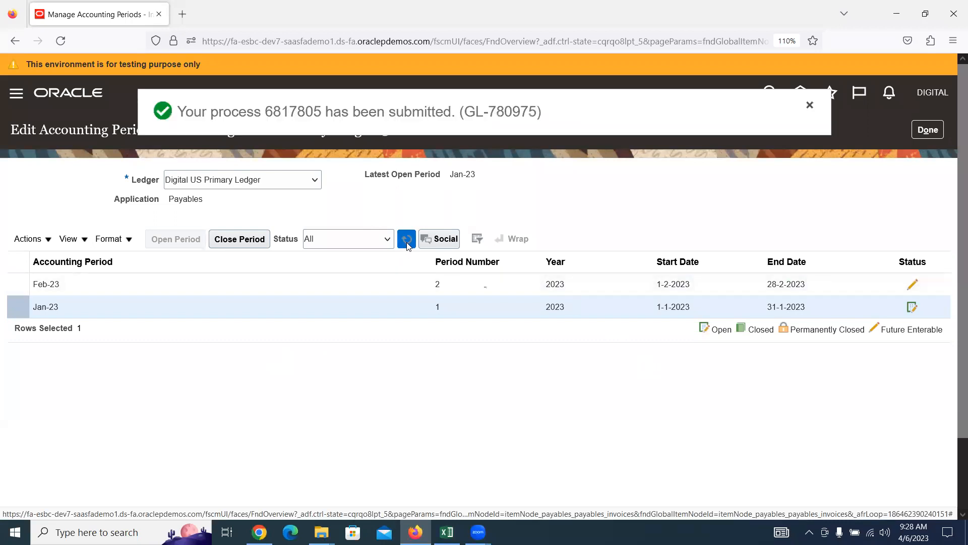
{"action": "left_click", "coordinate": [408, 244]}
{"action": "left_click", "coordinate": [408, 244]}
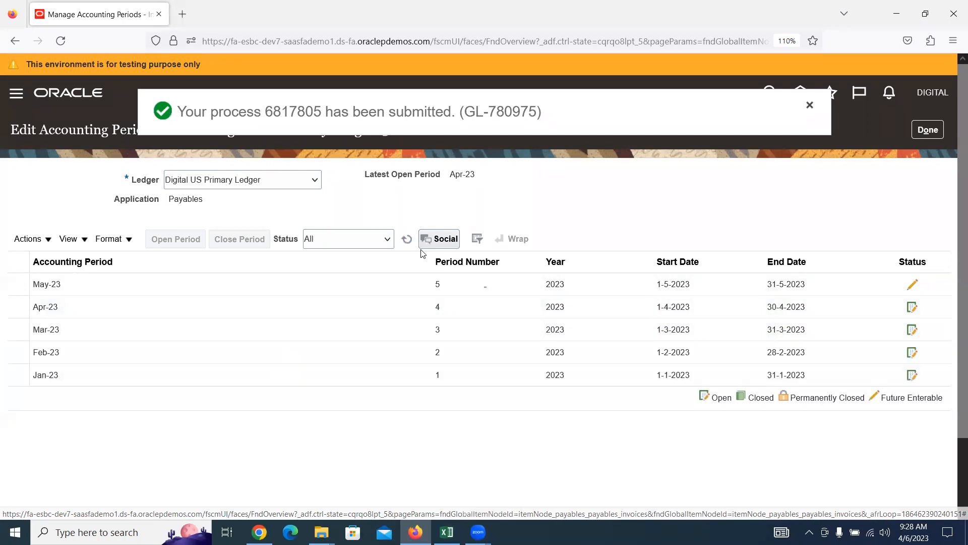
{"action": "left_click", "coordinate": [48, 308]}
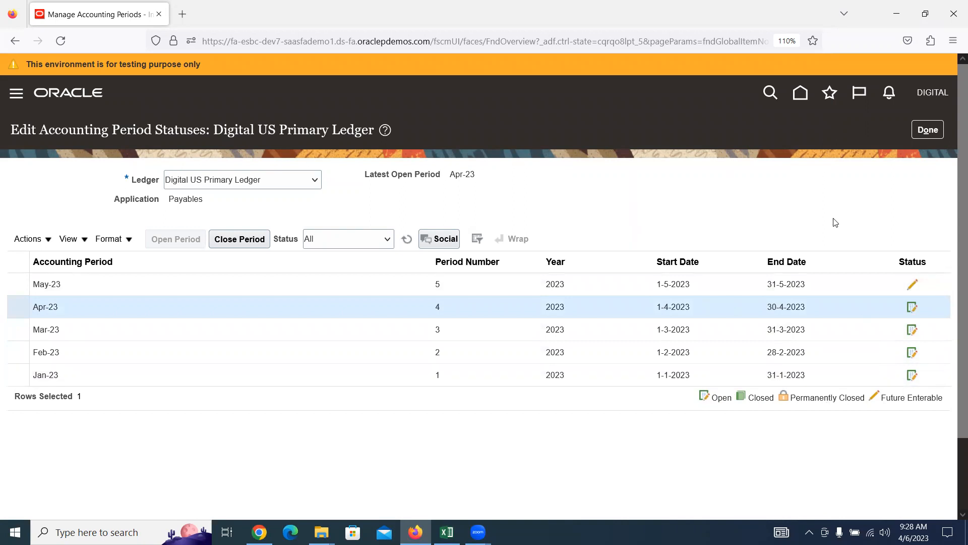
Step: Leave the period status pages with Done and show the Invoices Tasks panel again
{"action": "left_click", "coordinate": [932, 130]}
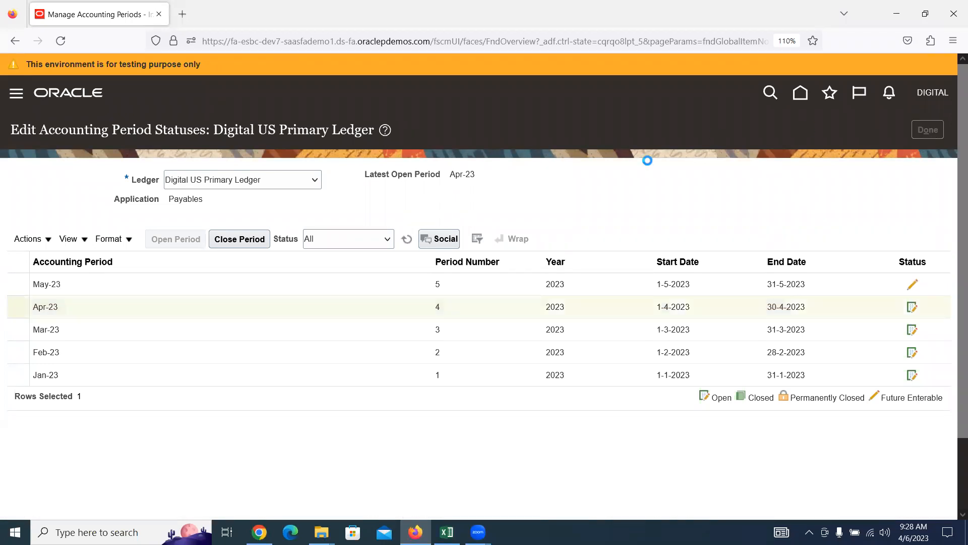
{"action": "left_click", "coordinate": [918, 135]}
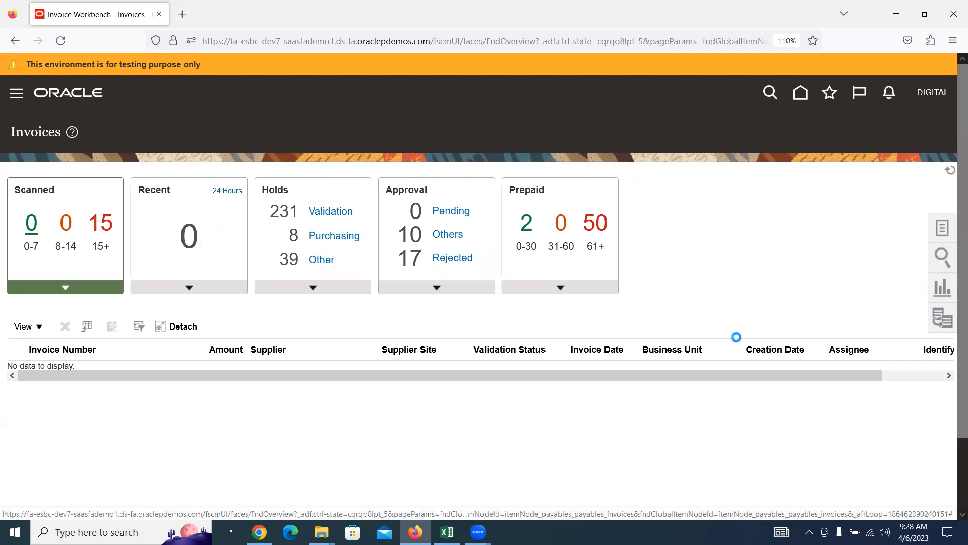
{"action": "left_click", "coordinate": [942, 228]}
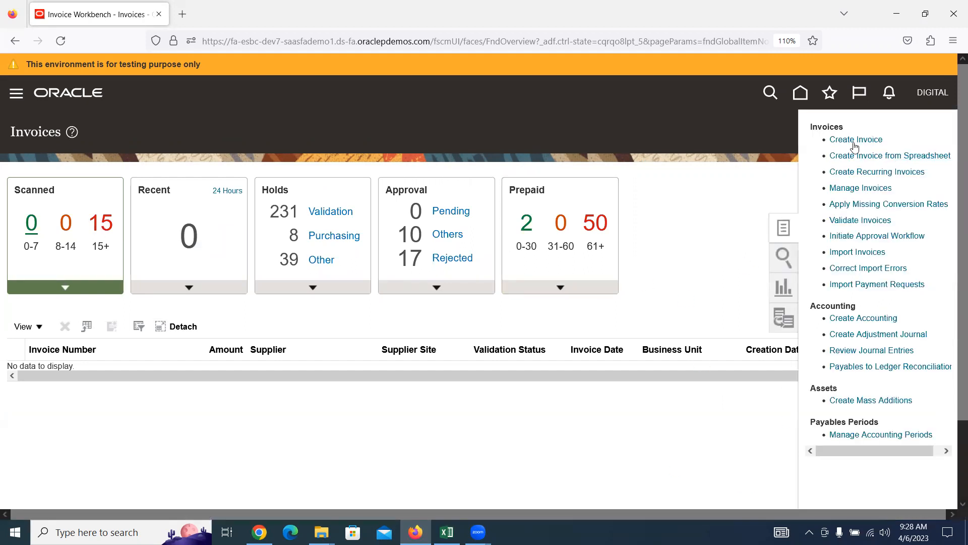
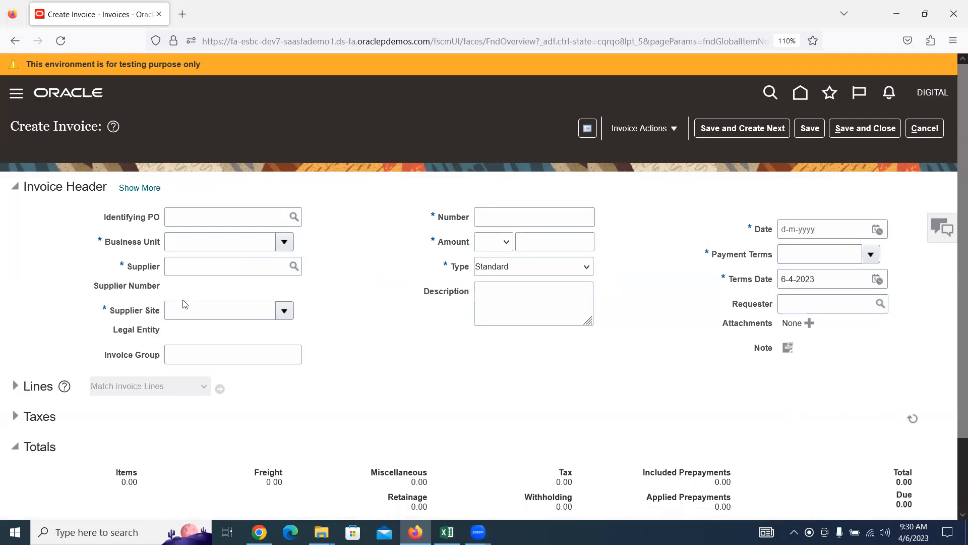
Step: Load the full business unit list and choose Digital US Business Unit for the invoice
{"action": "left_click", "coordinate": [285, 242]}
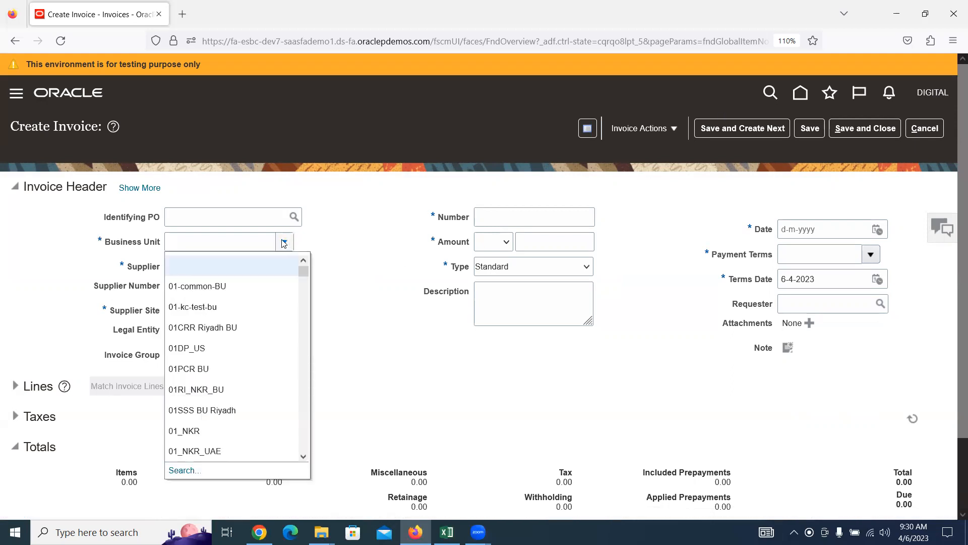
{"action": "scroll", "coordinate": [260, 309], "scroll_direction": "down", "scroll_amount": 5}
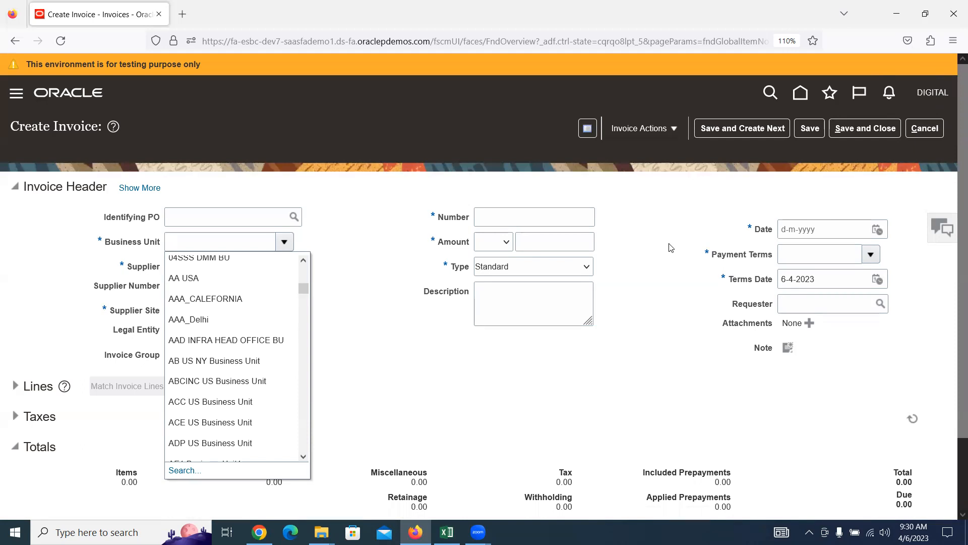
{"action": "left_click", "coordinate": [264, 298]}
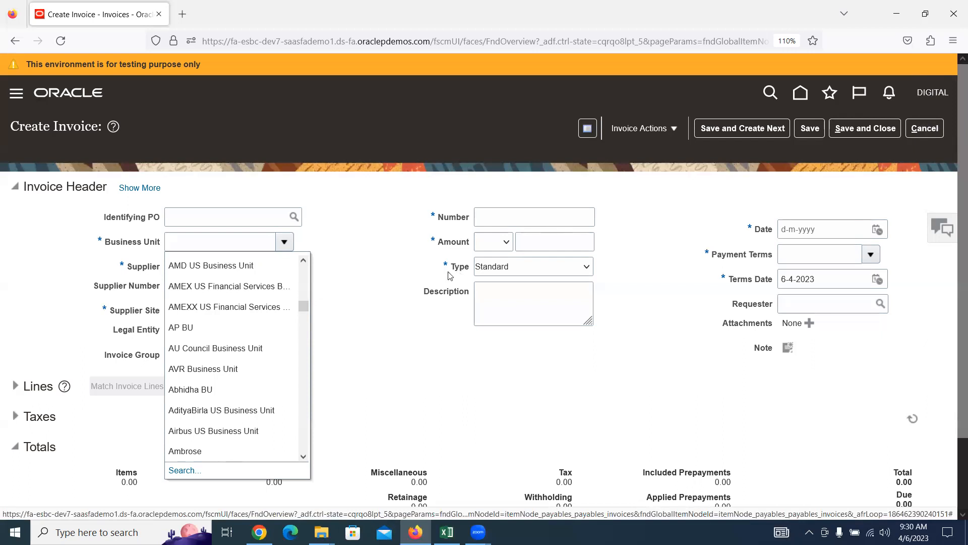
{"action": "left_click", "coordinate": [361, 290]}
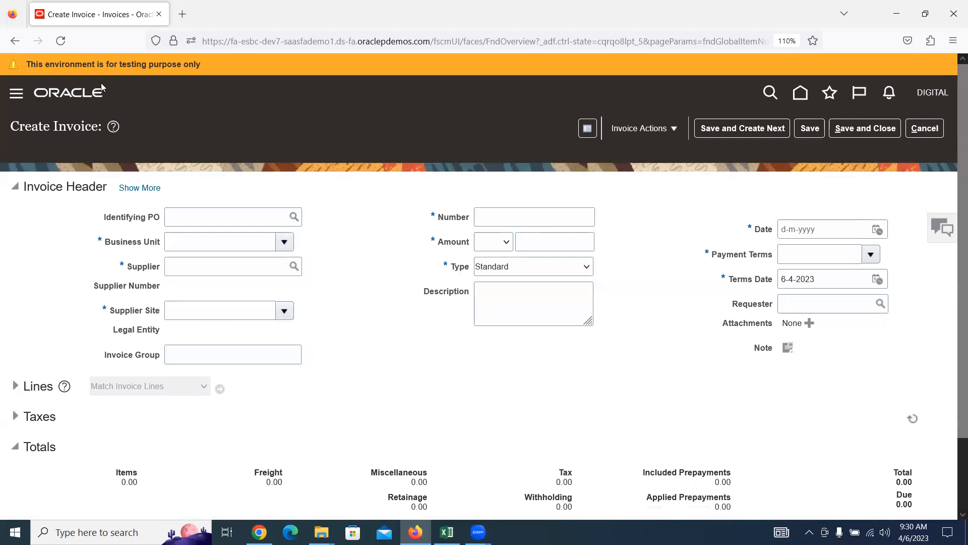
{"action": "left_click", "coordinate": [284, 242]}
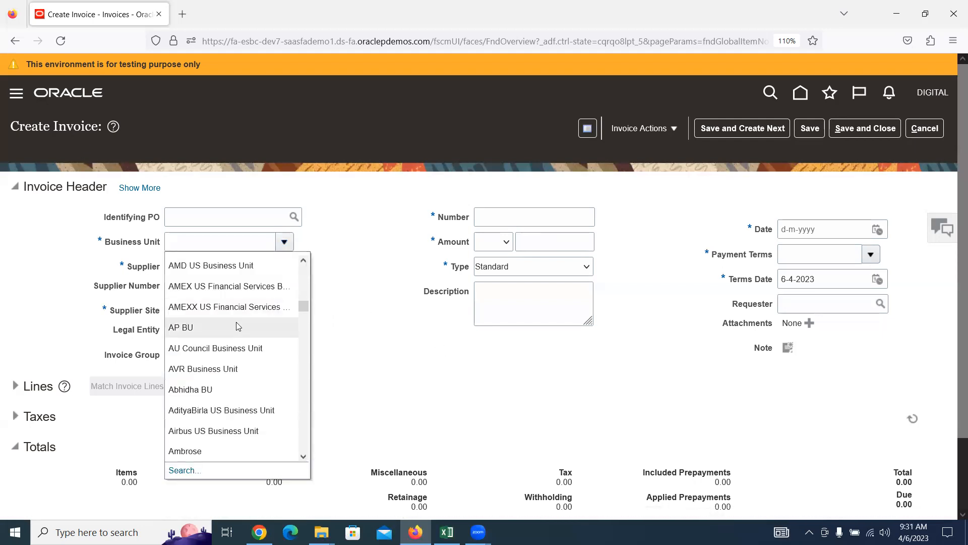
{"action": "scroll", "coordinate": [238, 330], "scroll_direction": "down", "scroll_amount": 5}
{"action": "left_click", "coordinate": [238, 339]}
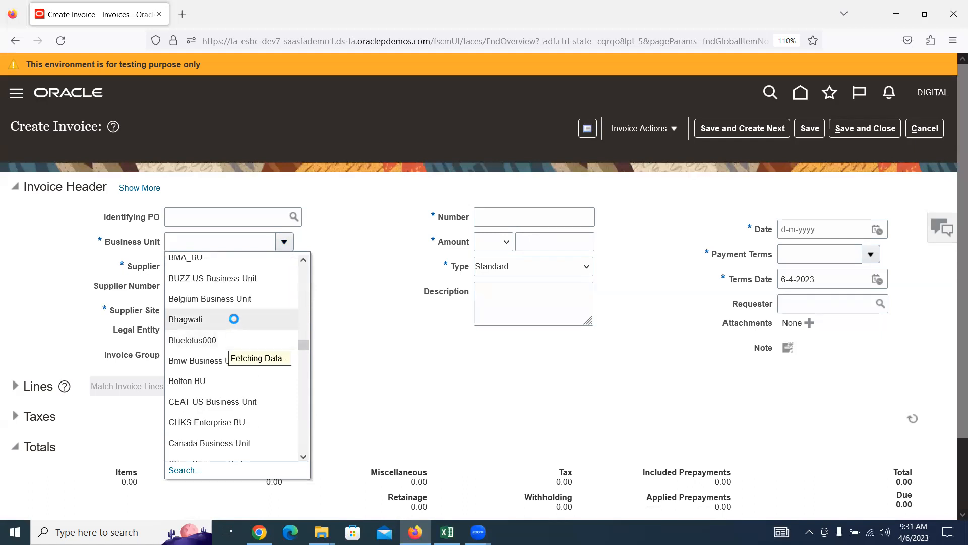
{"action": "scroll", "coordinate": [235, 320], "scroll_direction": "up", "scroll_amount": 3}
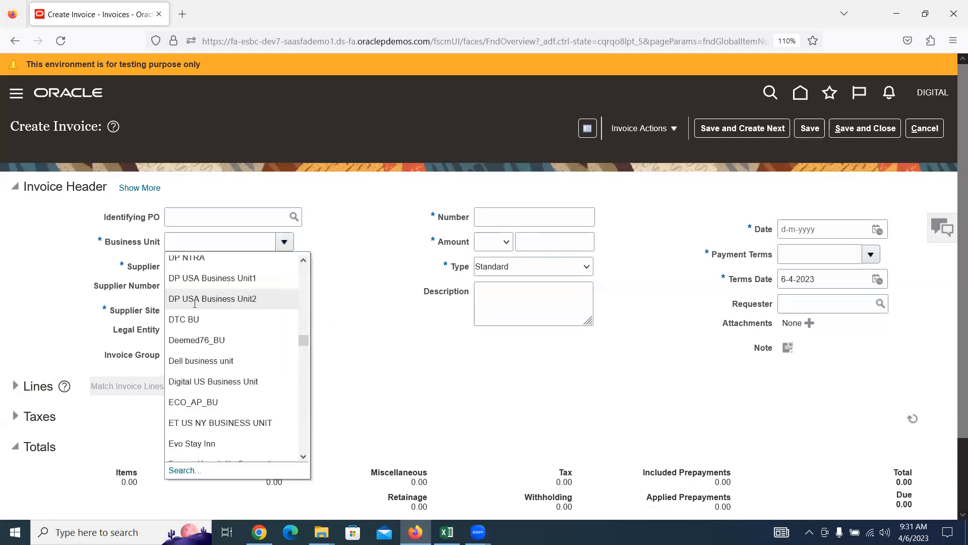
{"action": "left_click", "coordinate": [204, 381]}
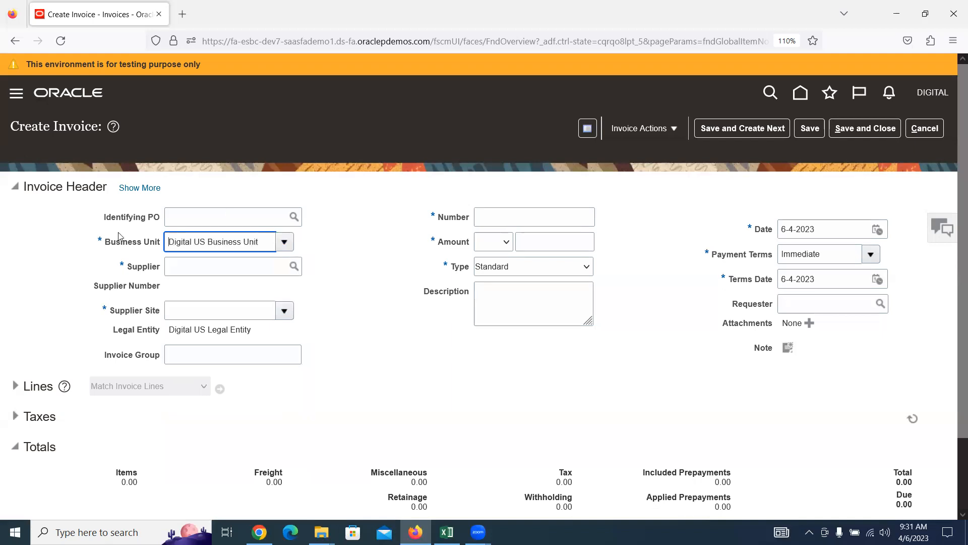
Step: Review the Digital US Business Unit value, then cancel the invoice without saving
{"action": "left_click_drag", "start_coordinate": [257, 247], "coordinate": [46, 271]}
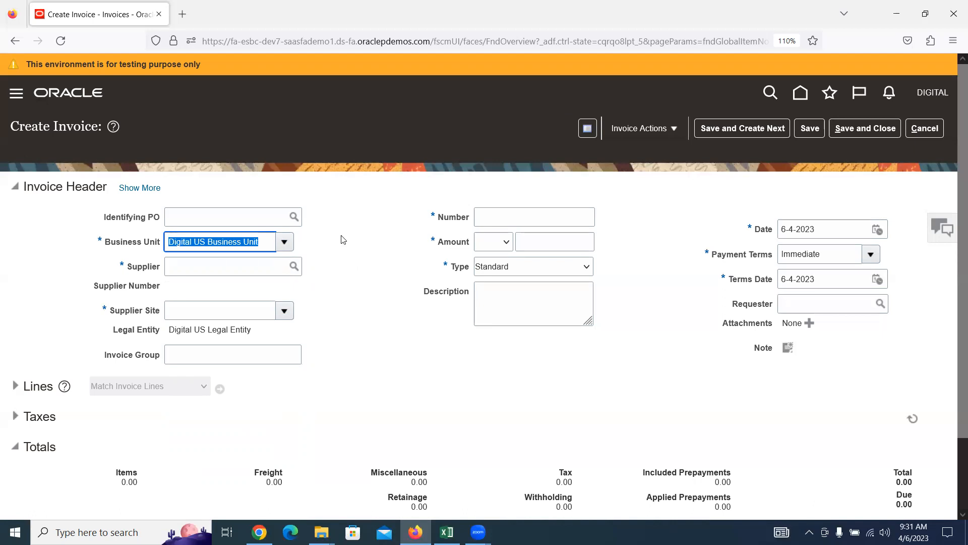
{"action": "left_click", "coordinate": [351, 243]}
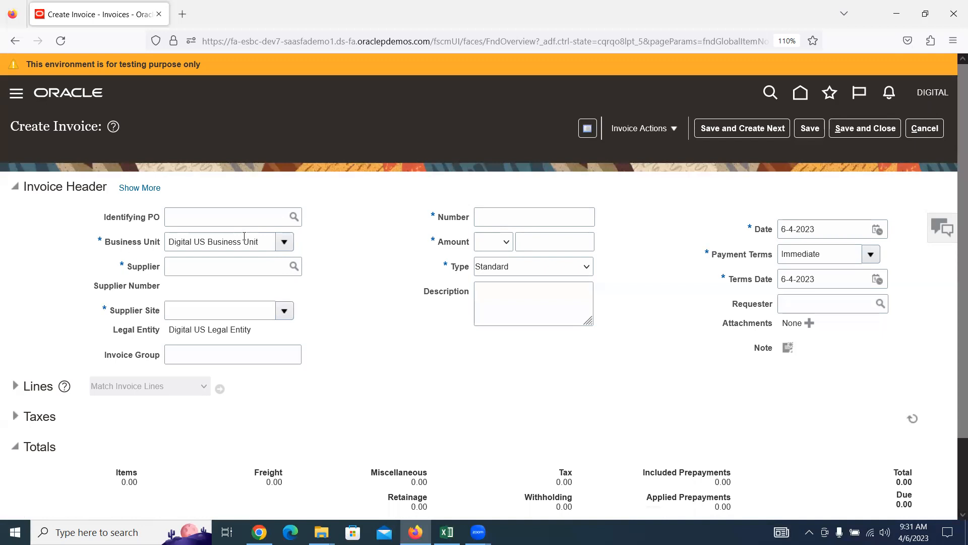
{"action": "triple_click", "coordinate": [271, 240]}
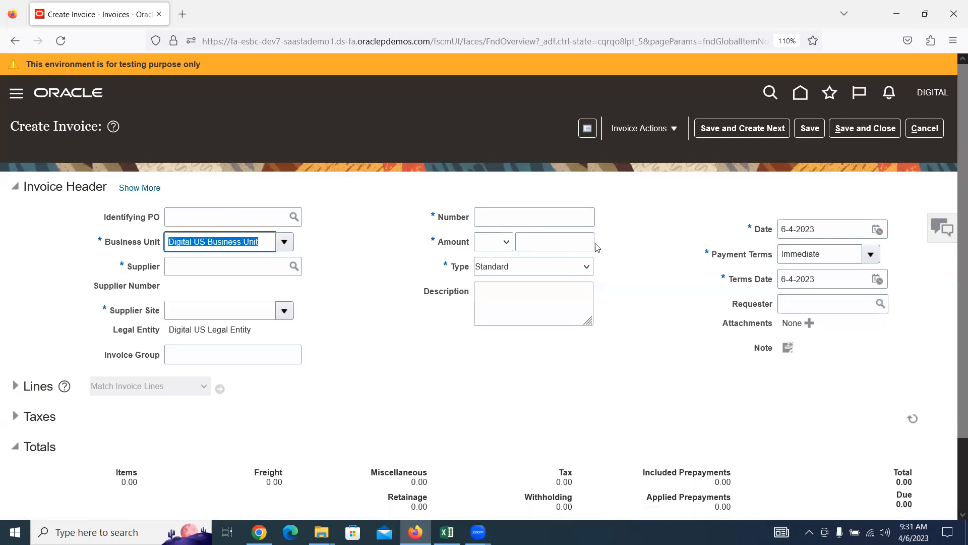
{"action": "left_click", "coordinate": [925, 128]}
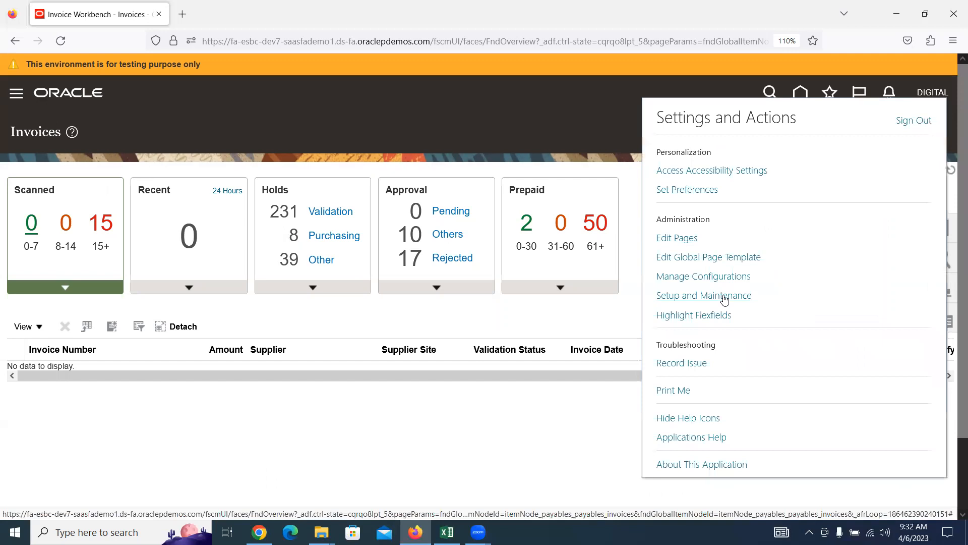
Step: Go to Setup and Maintenance and open the setup task search page
{"action": "left_click", "coordinate": [725, 297]}
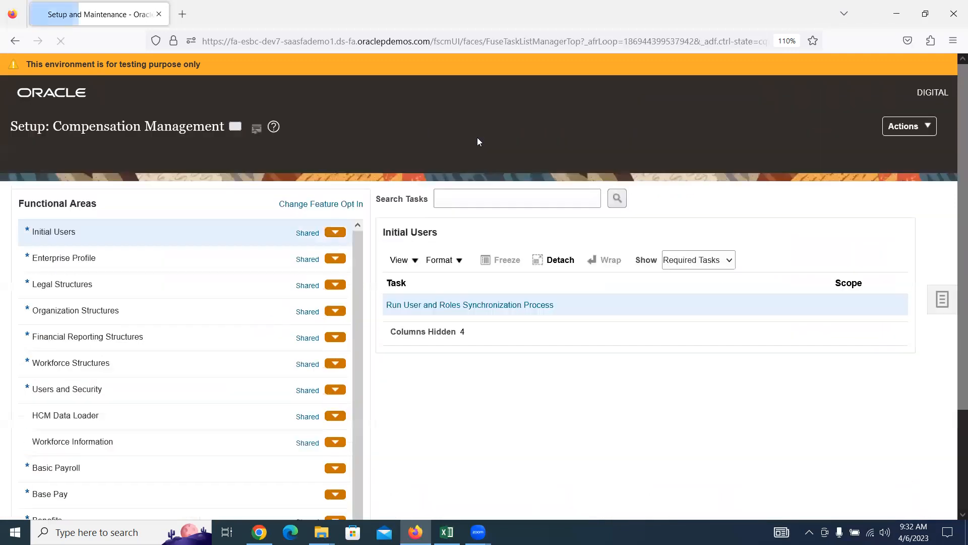
{"action": "right_click", "coordinate": [906, 398]}
{"action": "left_click", "coordinate": [820, 246]}
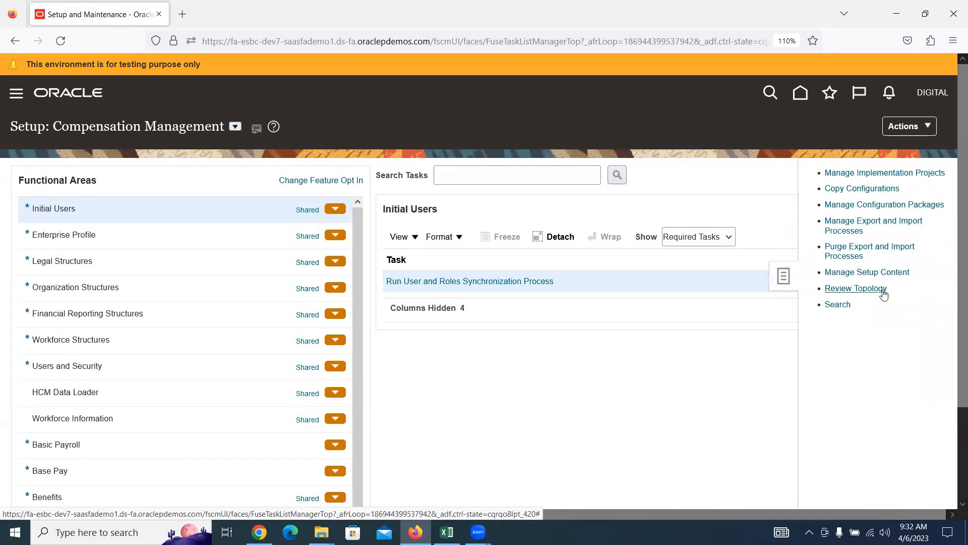
{"action": "left_click", "coordinate": [837, 305]}
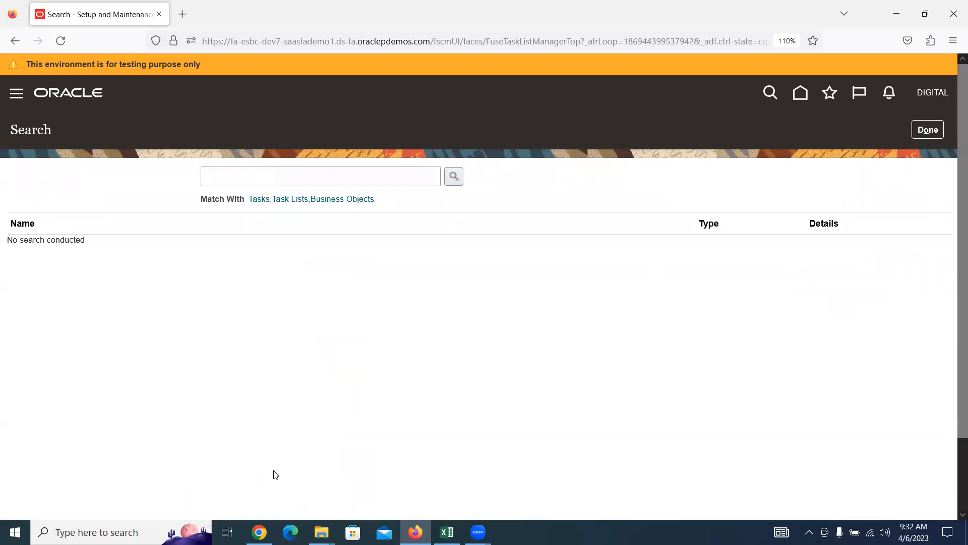
Step: Search tasks for 'Profile V' and open Manage Administrator Profile Values
{"action": "left_click", "coordinate": [414, 181]}
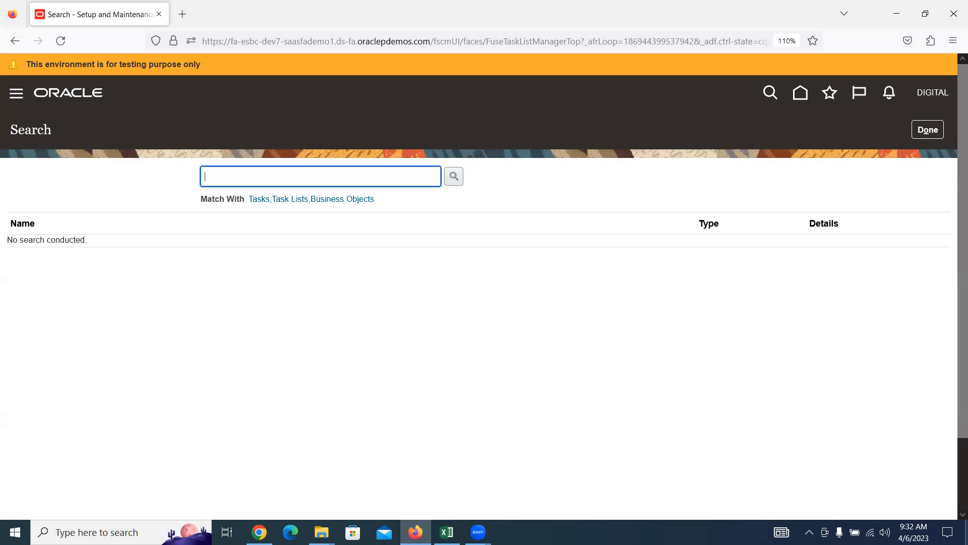
{"action": "type", "text": "Profile V"}
{"action": "key", "text": "Return"}
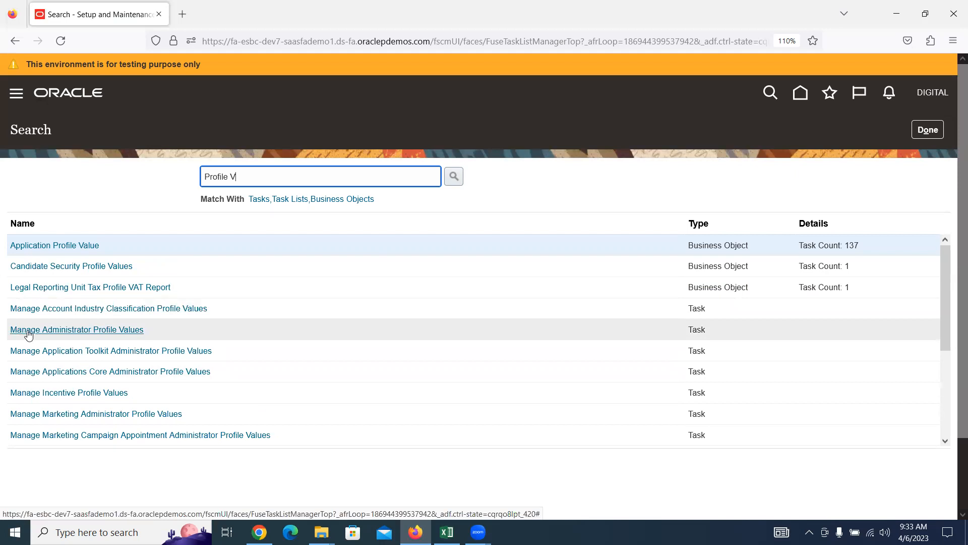
{"action": "left_click", "coordinate": [83, 331]}
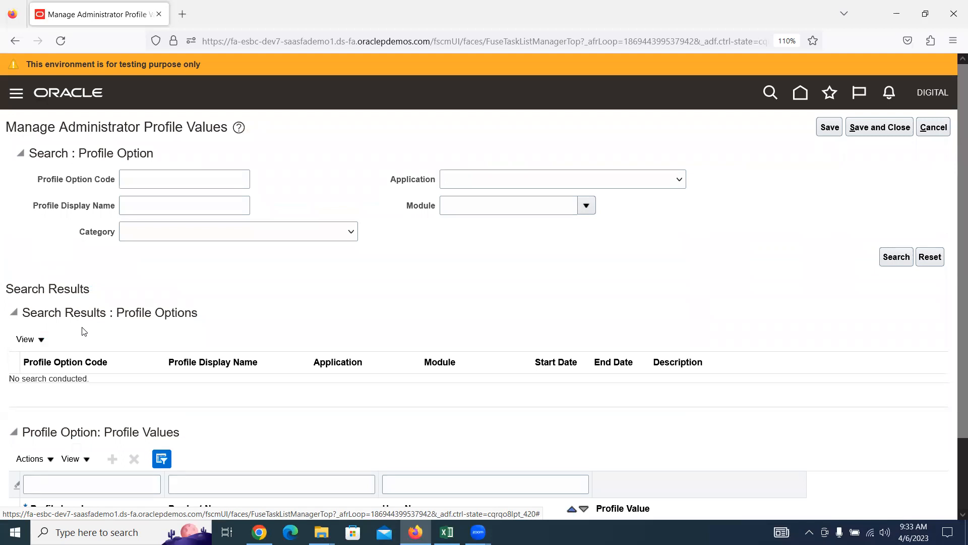
Step: Type 'De' in Profile Display Name and pick Default Business Unit from the suggestions
{"action": "left_click", "coordinate": [143, 205]}
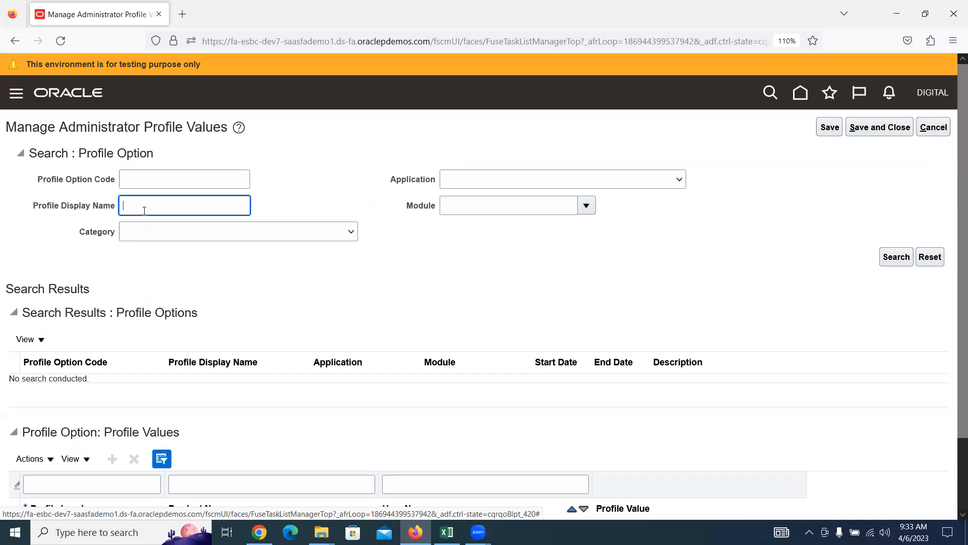
{"action": "left_click_drag", "start_coordinate": [32, 209], "coordinate": [113, 214]}
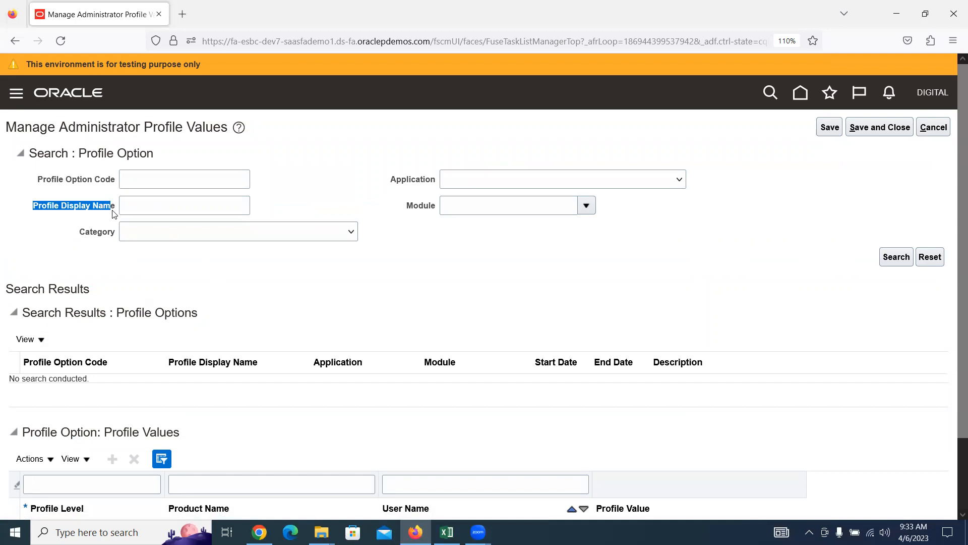
{"action": "left_click", "coordinate": [136, 207]}
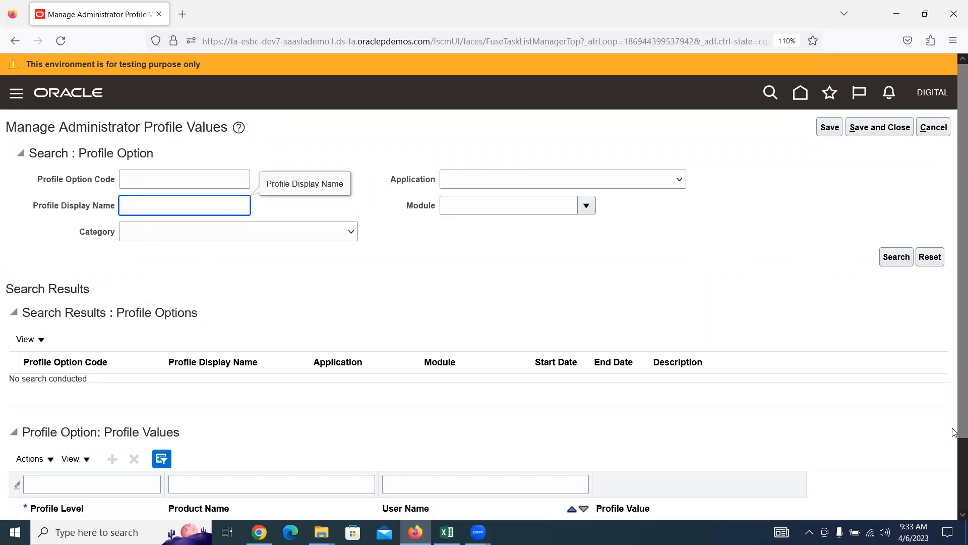
{"action": "type", "text": "De"}
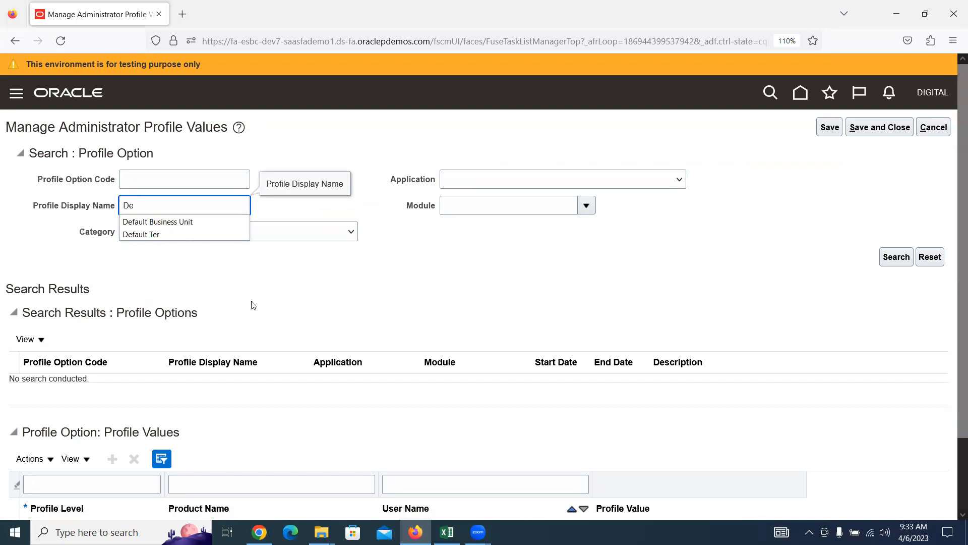
{"action": "left_click", "coordinate": [210, 218]}
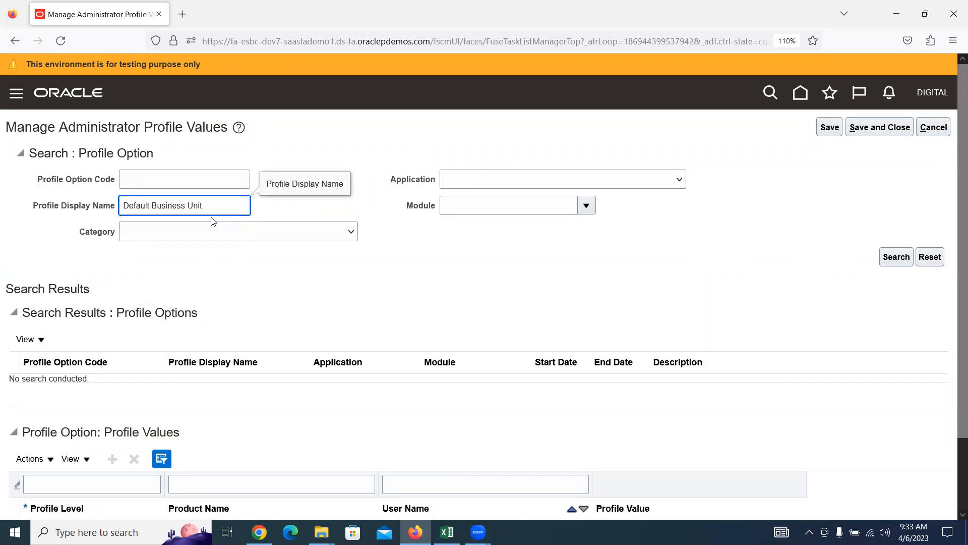
{"action": "left_click", "coordinate": [229, 206]}
{"action": "left_click", "coordinate": [169, 224]}
Step: Search, check the DEFAULT_ORG_ID Default Business Unit result, and scroll to its profile values
{"action": "left_click", "coordinate": [897, 258]}
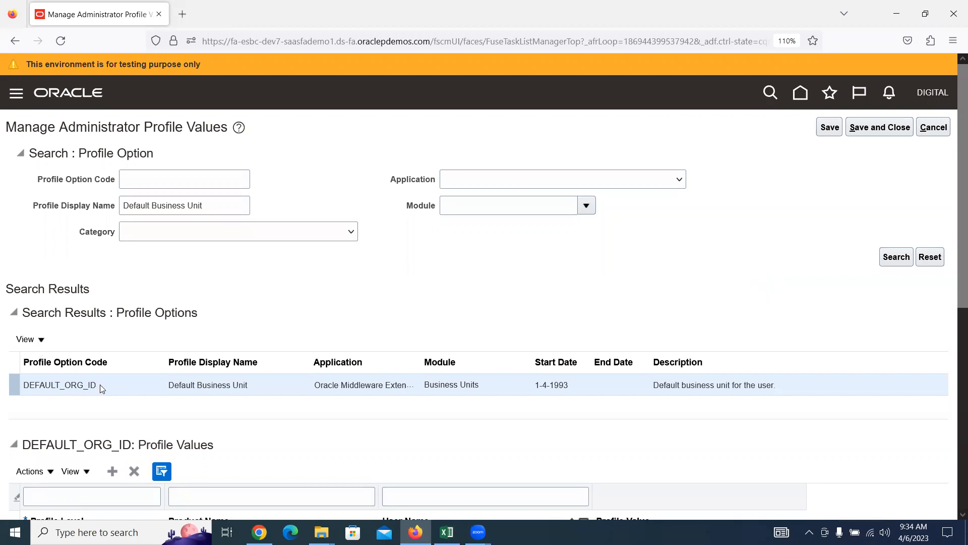
{"action": "triple_click", "coordinate": [193, 384]}
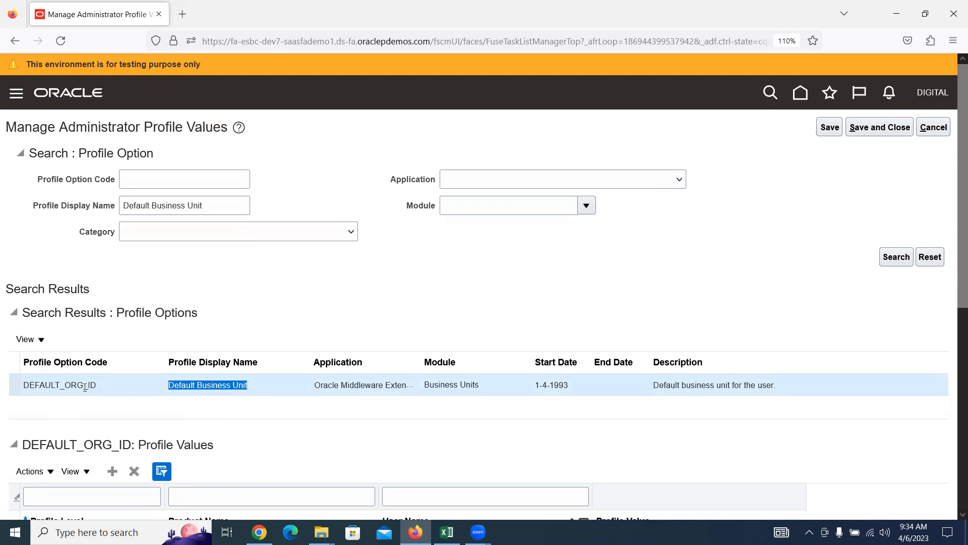
{"action": "left_click_drag", "start_coordinate": [66, 385], "coordinate": [99, 385]}
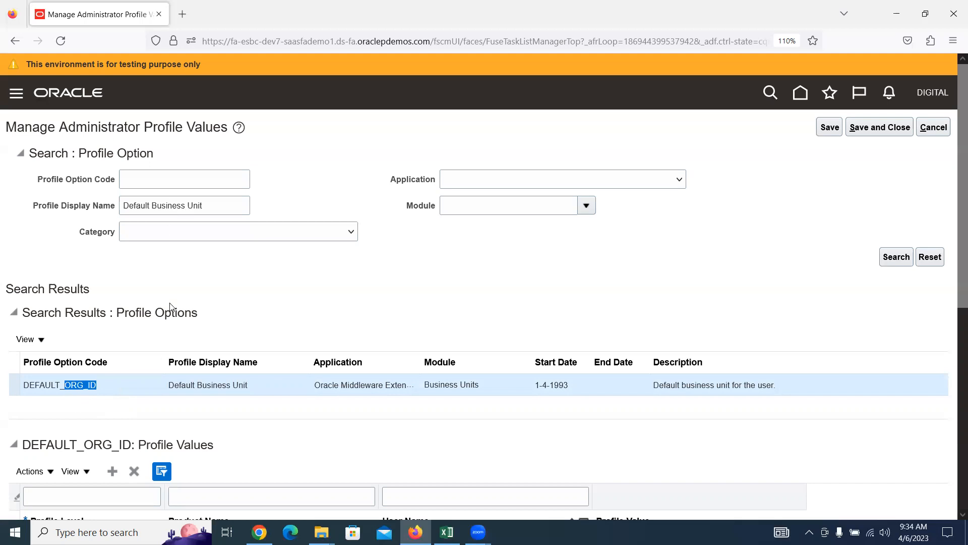
{"action": "scroll", "coordinate": [180, 275], "scroll_direction": "down", "scroll_amount": 3}
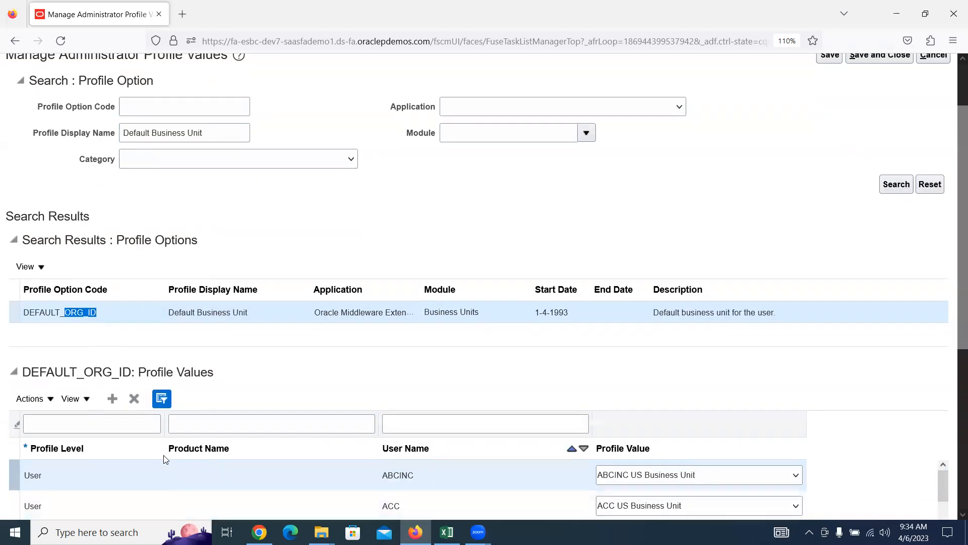
Step: Add a new DEFAULT_ORG_ID profile value row with profile level User
{"action": "left_click", "coordinate": [113, 399]}
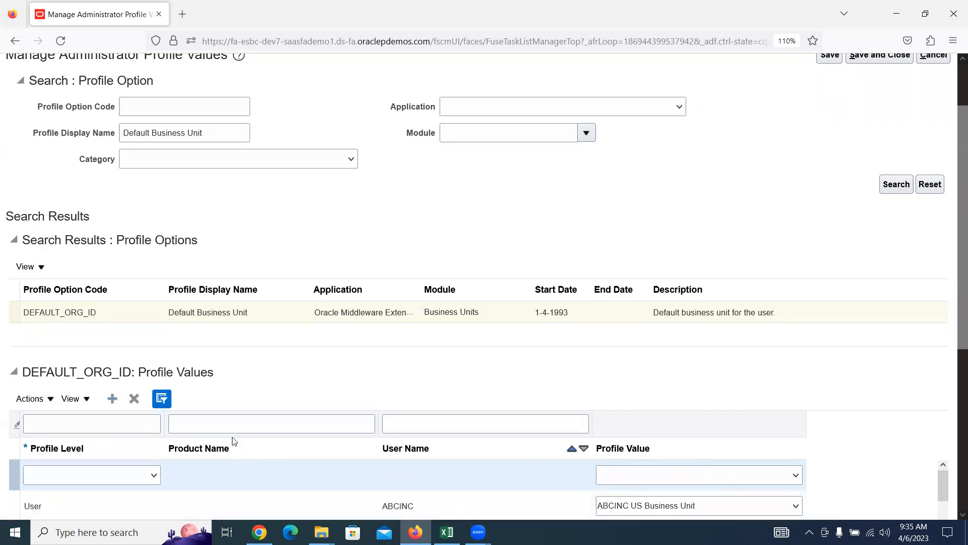
{"action": "scroll", "coordinate": [371, 314], "scroll_direction": "down", "scroll_amount": 1}
{"action": "scroll", "coordinate": [371, 315], "scroll_direction": "down", "scroll_amount": 5}
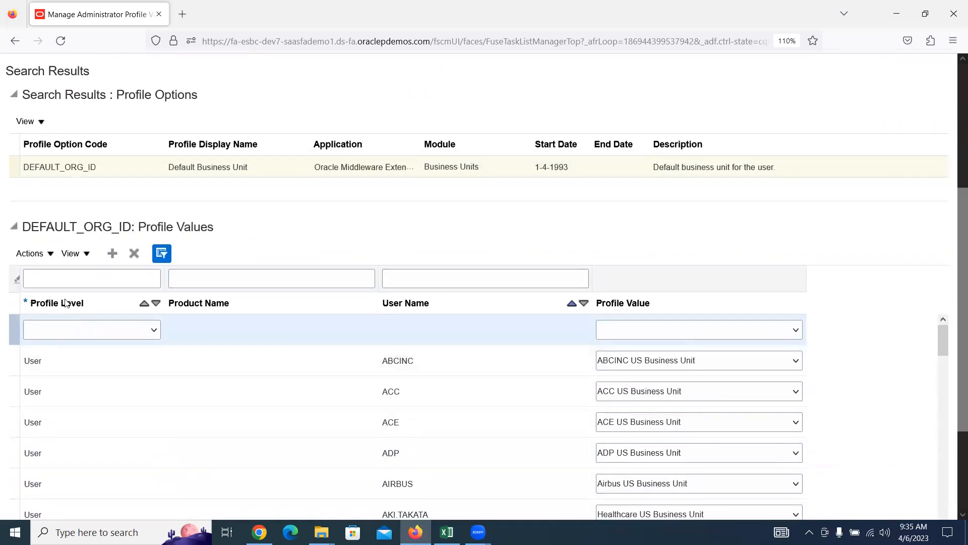
{"action": "left_click", "coordinate": [154, 330]}
{"action": "left_click", "coordinate": [56, 364]}
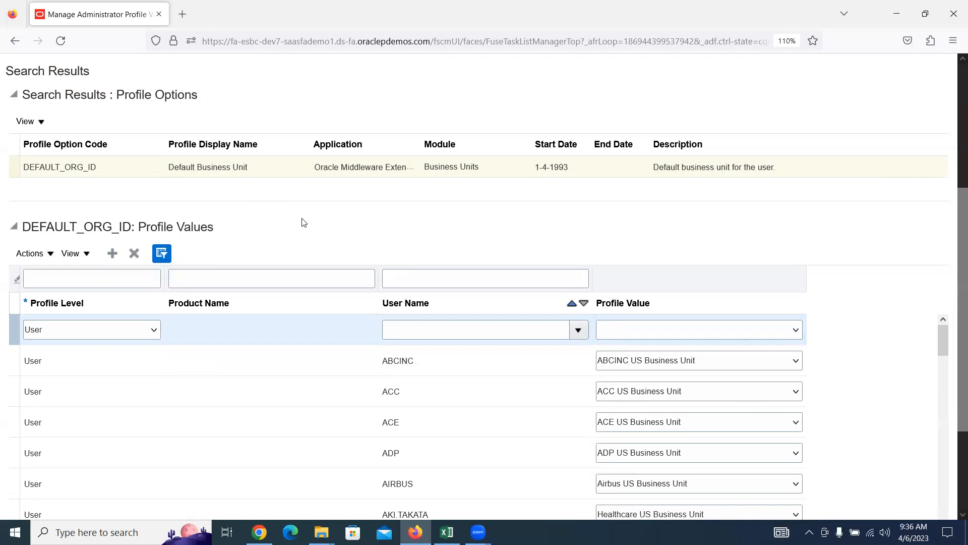
Step: Search for user DIGITAL and set it as the new row's user name
{"action": "left_click", "coordinate": [579, 329]}
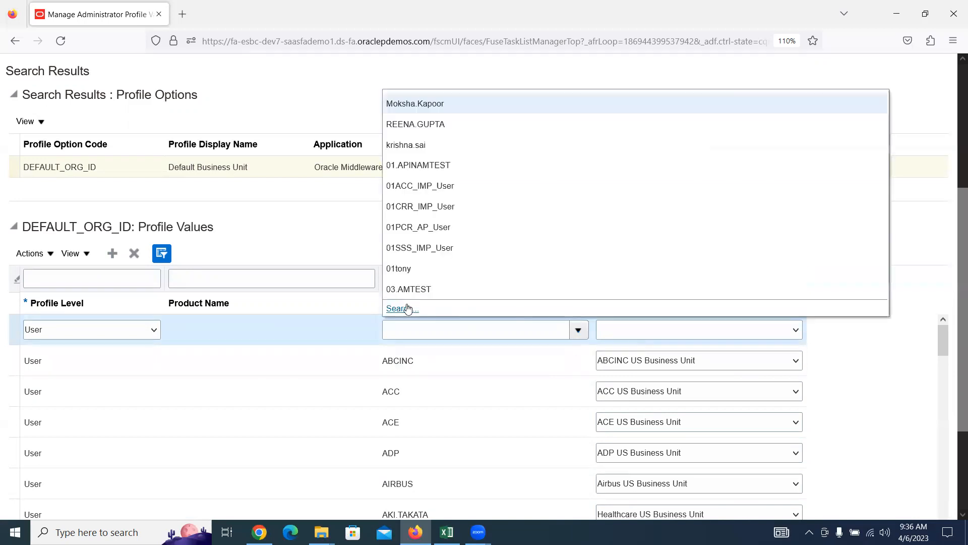
{"action": "left_click", "coordinate": [398, 308]}
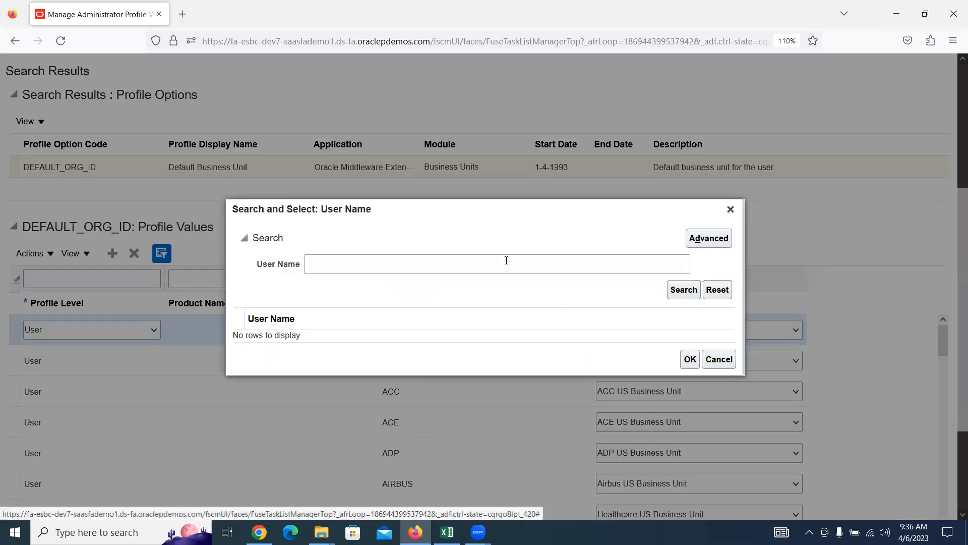
{"action": "left_click", "coordinate": [466, 268]}
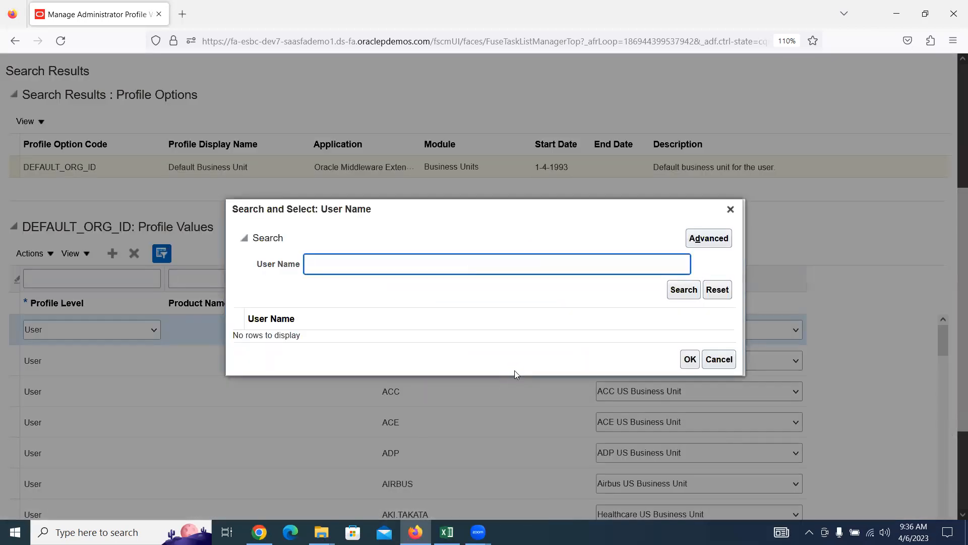
{"action": "type", "text": "DIGITAL"}
{"action": "left_click", "coordinate": [683, 290]}
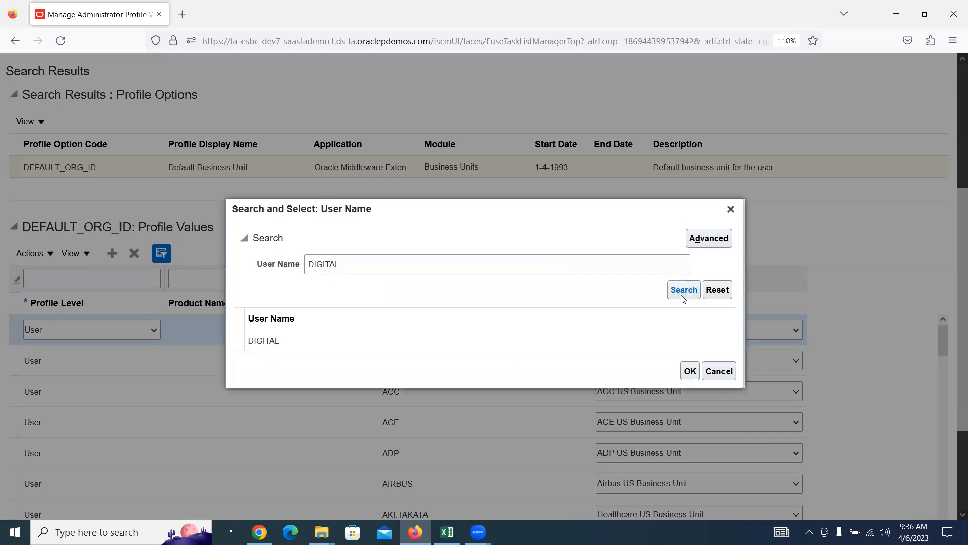
{"action": "left_click", "coordinate": [301, 333]}
{"action": "left_click", "coordinate": [690, 365]}
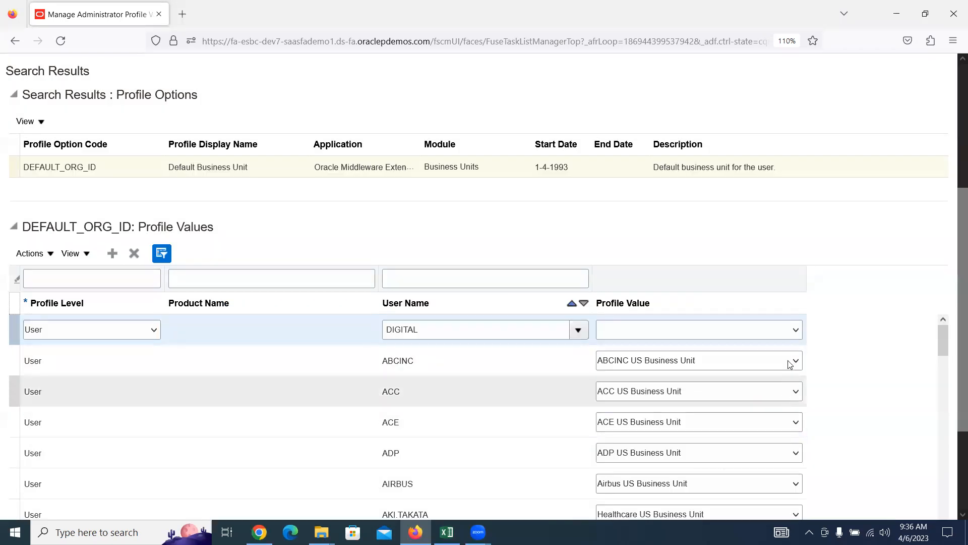
Step: Open the Profile Value list and browse the D entries toward Digital US Business Unit
{"action": "left_click", "coordinate": [795, 332]}
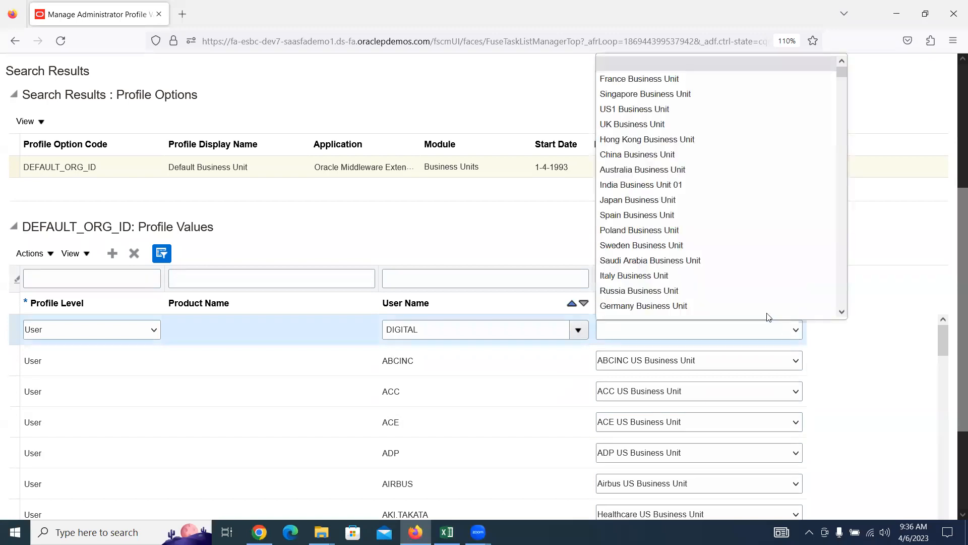
{"action": "key", "text": "d"}
{"action": "key", "text": "d"}
{"action": "key", "text": "d"}
{"action": "key", "text": "d"}
{"action": "key", "text": "d"}
{"action": "key", "text": "d"}
{"action": "key", "text": "d"}
{"action": "key", "text": "d"}
{"action": "key", "text": "d"}
{"action": "key", "text": "d"}
{"action": "key", "text": "d"}
{"action": "key", "text": "d"}
{"action": "key", "text": "d"}
{"action": "key", "text": "d"}
{"action": "key", "text": "d"}
{"action": "key", "text": "d"}
{"action": "key", "text": "d"}
{"action": "key", "text": "d"}
{"action": "key", "text": "d"}
{"action": "key", "text": "d"}
{"action": "key", "text": "d"}
{"action": "key", "text": "d"}
{"action": "key", "text": "d"}
{"action": "key", "text": "d"}
{"action": "key", "text": "d"}
{"action": "key", "text": "d"}
{"action": "key", "text": "d"}
{"action": "key", "text": "d"}
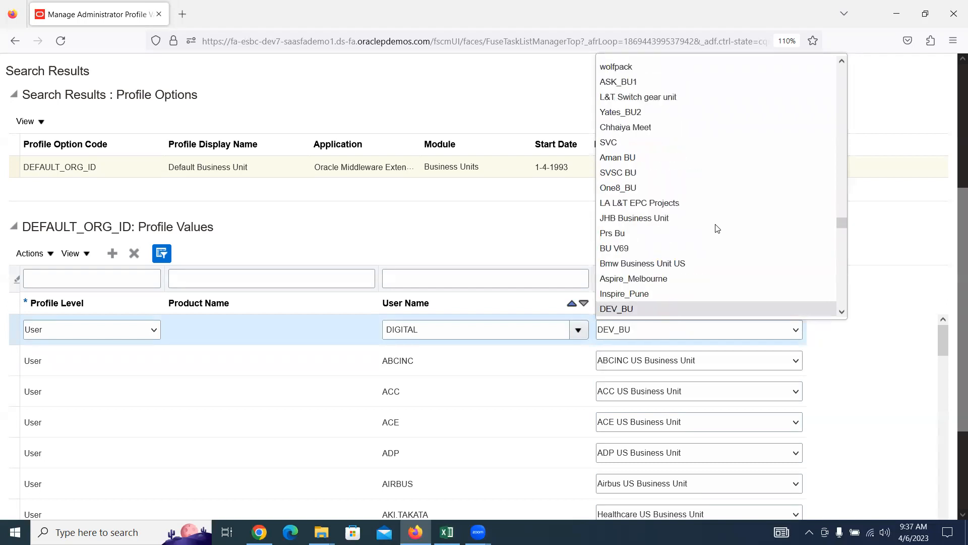
{"action": "key", "text": "d"}
{"action": "key", "text": "d"}
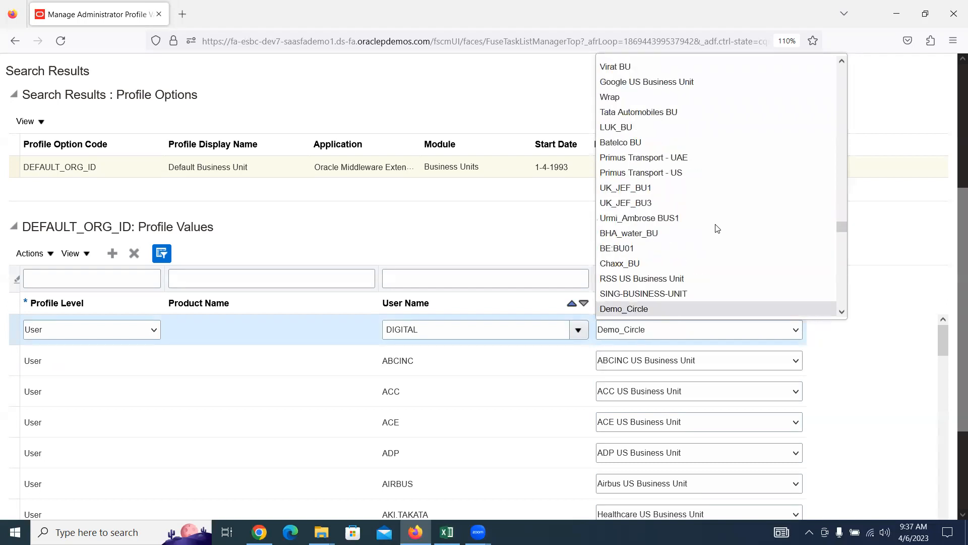
{"action": "key", "text": "d"}
{"action": "key", "text": "d"}
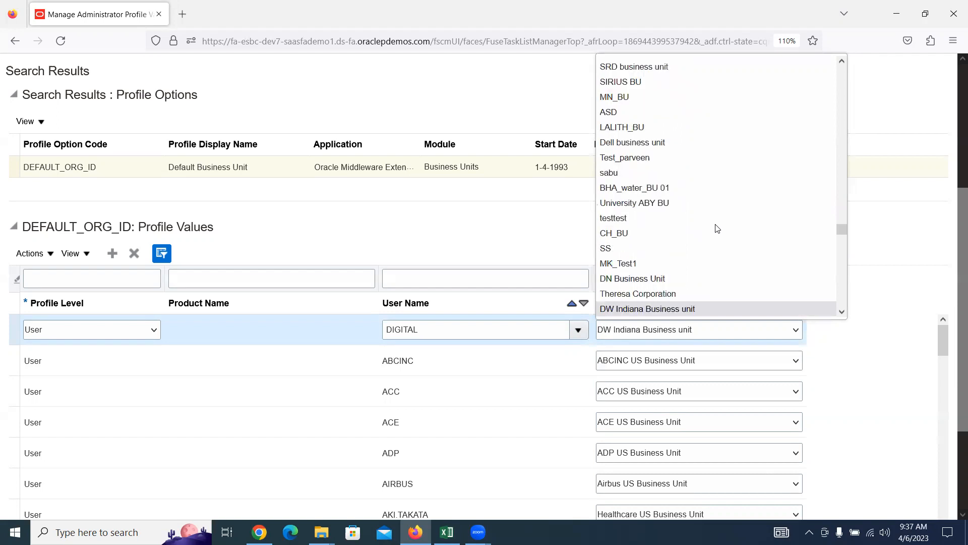
{"action": "key", "text": "d"}
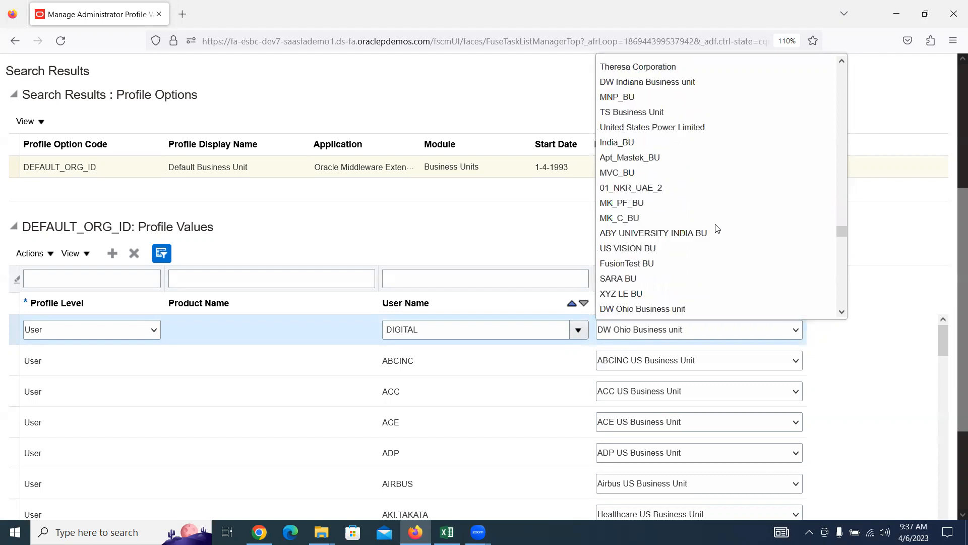
{"action": "key", "text": "d"}
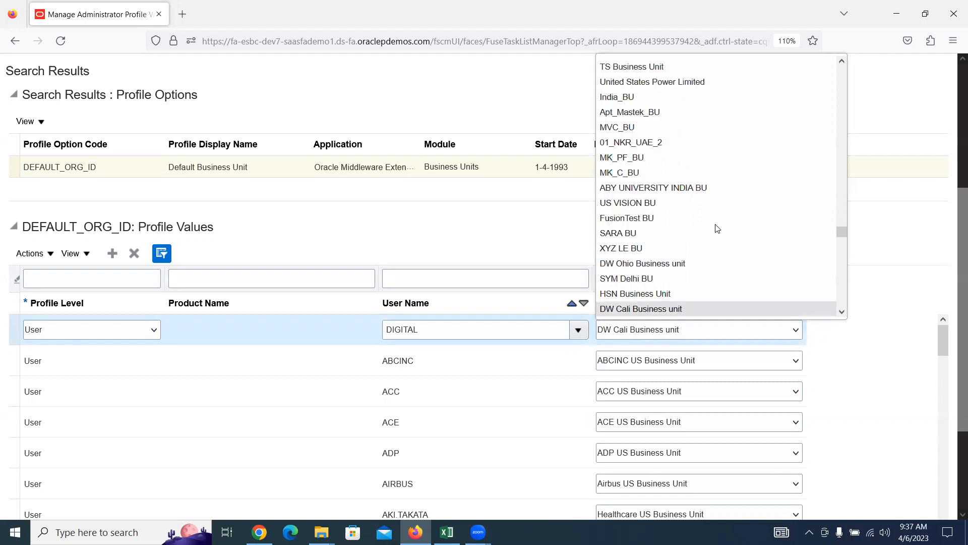
{"action": "key", "text": "s"}
{"action": "key", "text": "s"}
{"action": "key", "text": "d"}
{"action": "key", "text": "Down"}
{"action": "key", "text": "Down"}
{"action": "key", "text": "Down"}
{"action": "key", "text": "Down"}
{"action": "key", "text": "Down"}
{"action": "key", "text": "Down"}
{"action": "key", "text": "Down"}
{"action": "key", "text": "Down"}
{"action": "key", "text": "Down"}
{"action": "key", "text": "Down"}
{"action": "key", "text": "Down"}
{"action": "key", "text": "Down"}
{"action": "key", "text": "Down"}
{"action": "key", "text": "Down"}
{"action": "key", "text": "Down"}
{"action": "key", "text": "Down"}
{"action": "key", "text": "Down"}
{"action": "key", "text": "Down"}
{"action": "key", "text": "Down"}
{"action": "key", "text": "Down"}
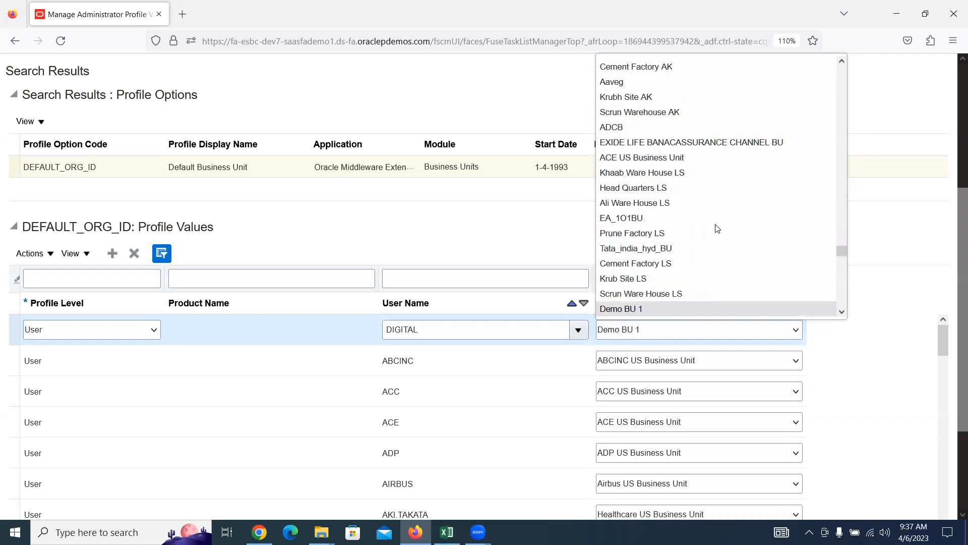
{"action": "key", "text": "Down"}
{"action": "key", "text": "Down"}
{"action": "key", "text": "Down"}
{"action": "key", "text": "Down"}
{"action": "key", "text": "Down"}
{"action": "key", "text": "Down"}
{"action": "key", "text": "Down"}
{"action": "key", "text": "Down"}
{"action": "key", "text": "Down"}
{"action": "key", "text": "Down"}
{"action": "key", "text": "Down"}
{"action": "key", "text": "Down"}
{"action": "key", "text": "Down"}
{"action": "key", "text": "Down"}
{"action": "key", "text": "Down"}
{"action": "key", "text": "Down"}
{"action": "key", "text": "Down"}
{"action": "key", "text": "Down"}
{"action": "key", "text": "Down"}
{"action": "key", "text": "Down"}
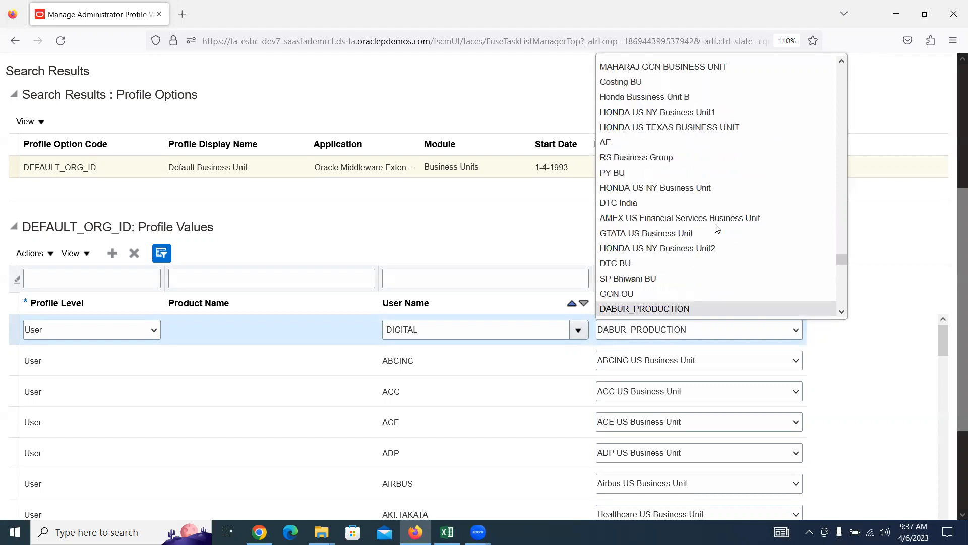
{"action": "key", "text": "Down"}
{"action": "key", "text": "Down"}
{"action": "key", "text": "Down"}
{"action": "key", "text": "Down"}
{"action": "key", "text": "Down"}
{"action": "key", "text": "Down"}
{"action": "key", "text": "Down"}
{"action": "key", "text": "Down"}
{"action": "key", "text": "Down"}
{"action": "key", "text": "Down"}
{"action": "key", "text": "Down"}
{"action": "key", "text": "Down"}
{"action": "key", "text": "Down"}
{"action": "key", "text": "Down"}
{"action": "key", "text": "Down"}
{"action": "key", "text": "Down"}
{"action": "key", "text": "Down"}
{"action": "key", "text": "Down"}
{"action": "key", "text": "Down"}
{"action": "key", "text": "Down"}
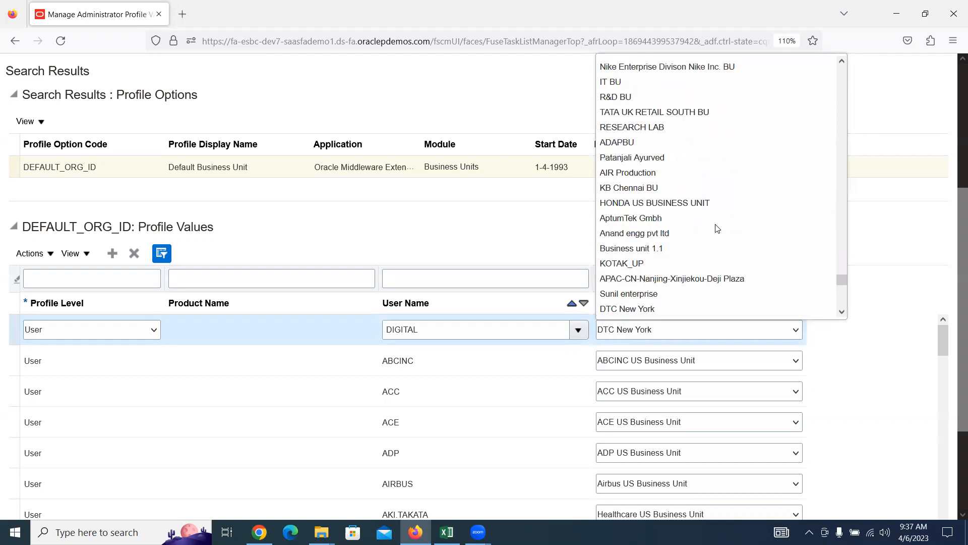
{"action": "key", "text": "Down"}
{"action": "key", "text": "Down"}
{"action": "key", "text": "Down"}
{"action": "key", "text": "Down"}
{"action": "key", "text": "Down"}
{"action": "key", "text": "Down"}
{"action": "key", "text": "Down"}
{"action": "key", "text": "Down"}
{"action": "key", "text": "Down"}
{"action": "key", "text": "Down"}
{"action": "key", "text": "Down"}
{"action": "key", "text": "Down"}
{"action": "key", "text": "Down"}
{"action": "key", "text": "Down"}
{"action": "key", "text": "Down"}
{"action": "key", "text": "Down"}
{"action": "key", "text": "Down"}
{"action": "key", "text": "Down"}
{"action": "key", "text": "Down"}
{"action": "key", "text": "Down"}
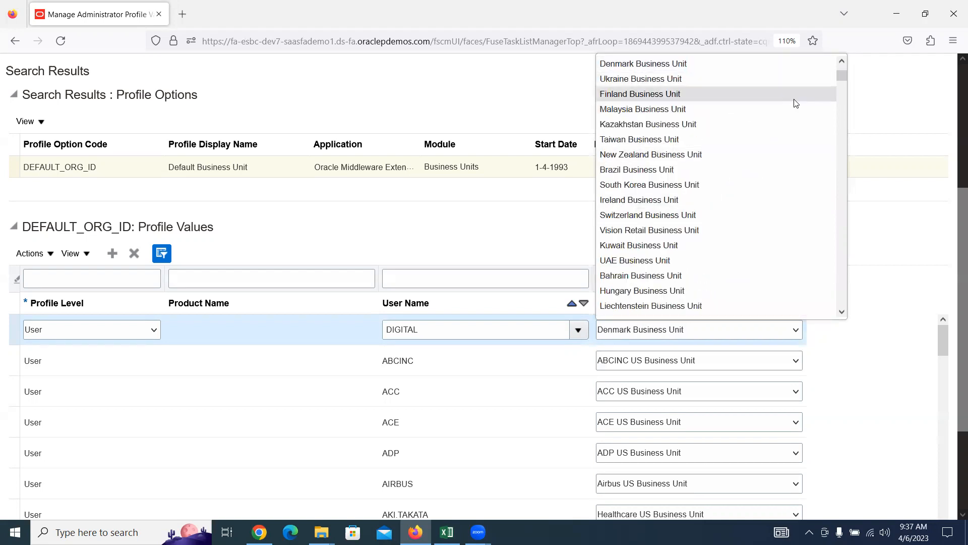
Step: Select Digital US Business Unit as the profile value and save and close
{"action": "left_click_drag", "start_coordinate": [843, 83], "coordinate": [839, 309]}
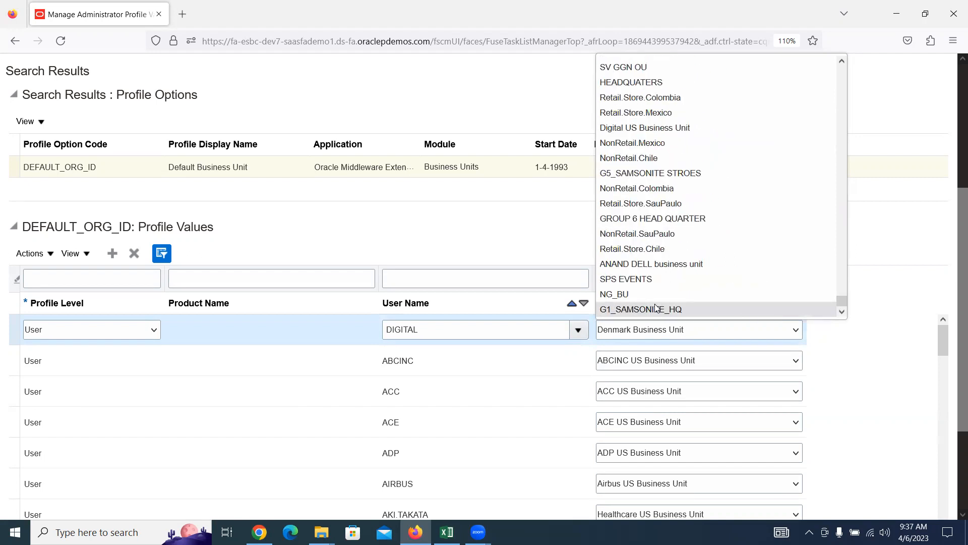
{"action": "left_click", "coordinate": [650, 128]}
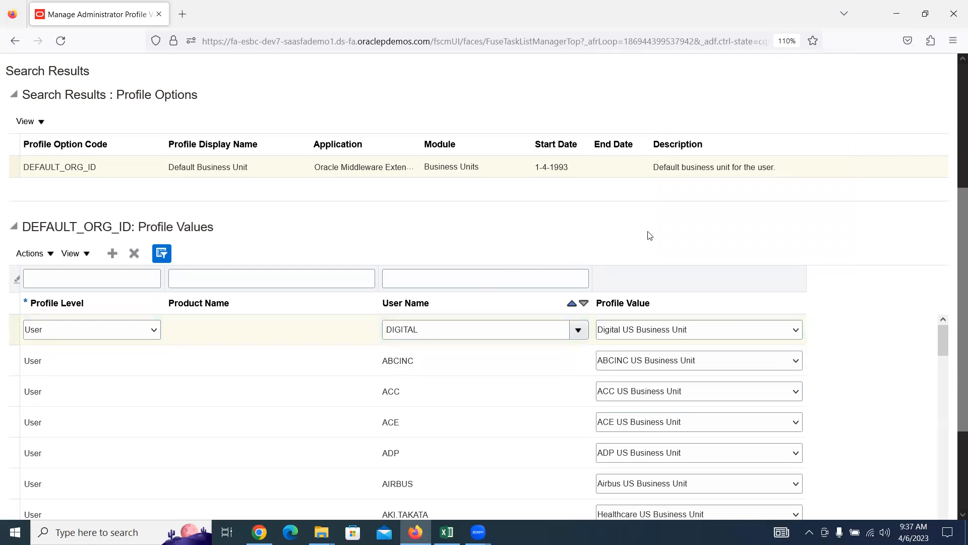
{"action": "scroll", "coordinate": [649, 235], "scroll_direction": "up", "scroll_amount": 4}
{"action": "left_click", "coordinate": [904, 126]}
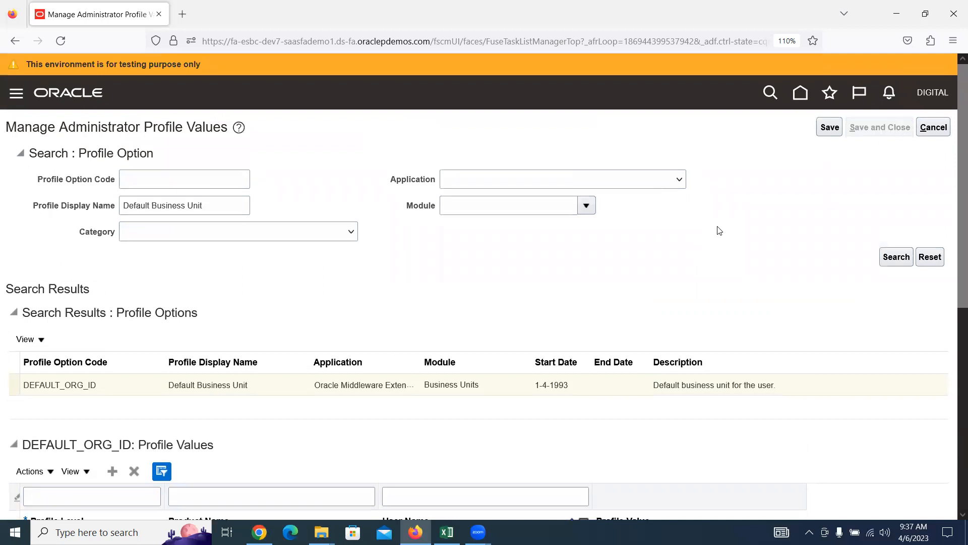
Step: Leave the setup task with Done and open the Payables Invoices work area
{"action": "left_click", "coordinate": [926, 130]}
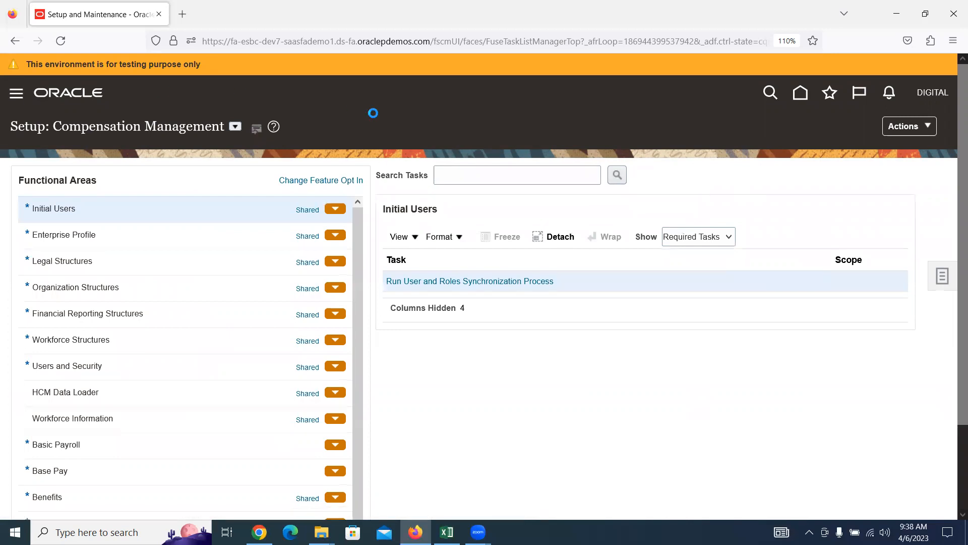
{"action": "scroll", "coordinate": [318, 188], "scroll_direction": "down", "scroll_amount": 5}
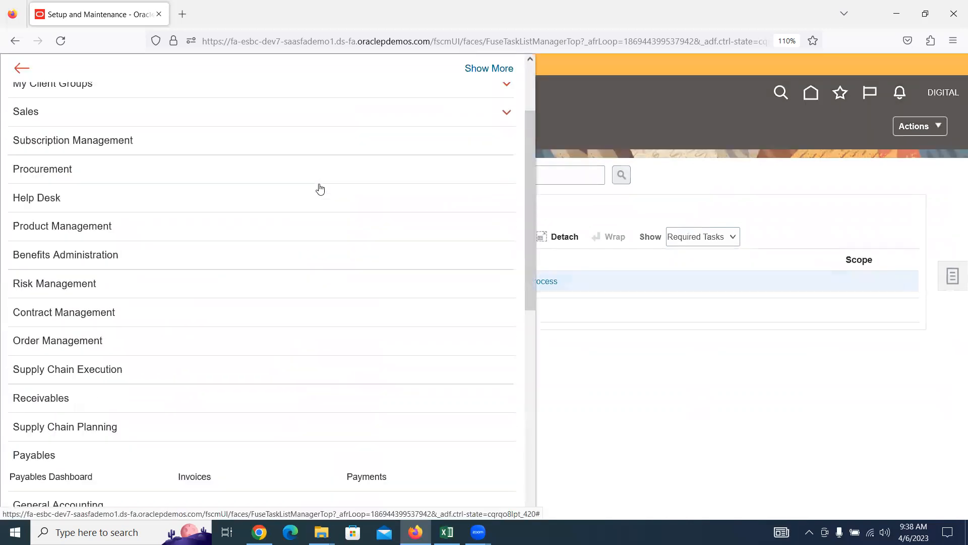
{"action": "scroll", "coordinate": [318, 189], "scroll_direction": "down", "scroll_amount": 2}
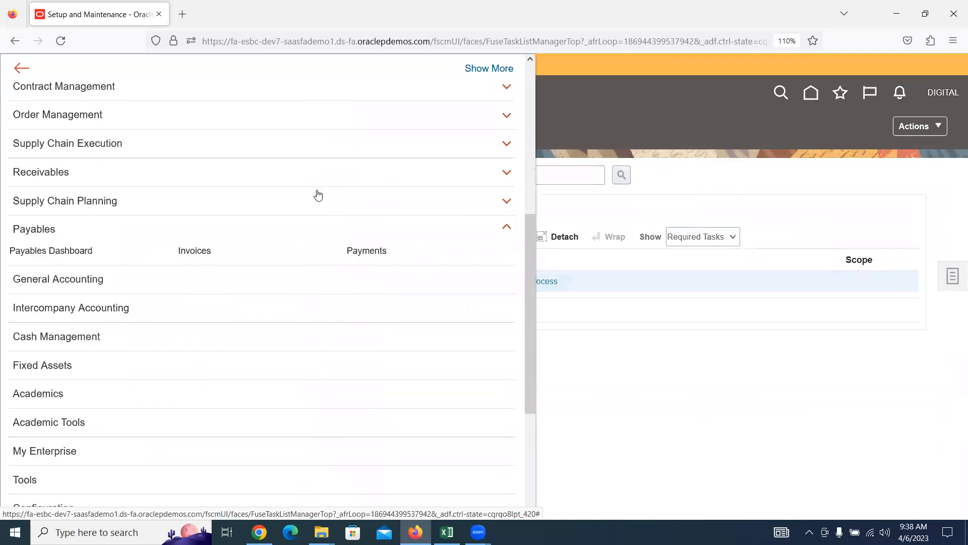
{"action": "left_click", "coordinate": [224, 249]}
{"action": "left_click", "coordinate": [229, 251]}
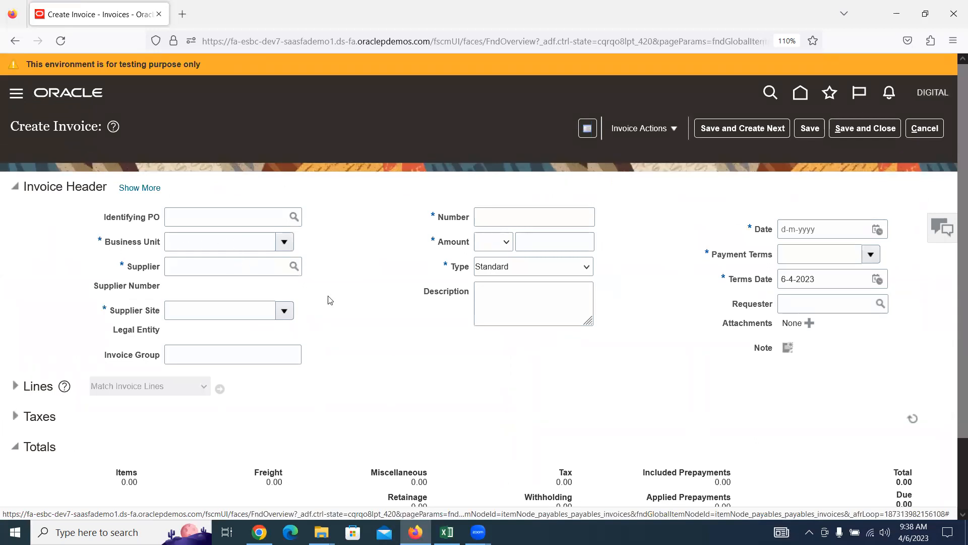
Step: Confirm Digital US Business Unit is listed for invoices, cancel the invoice, and return to Excel
{"action": "left_click", "coordinate": [284, 241]}
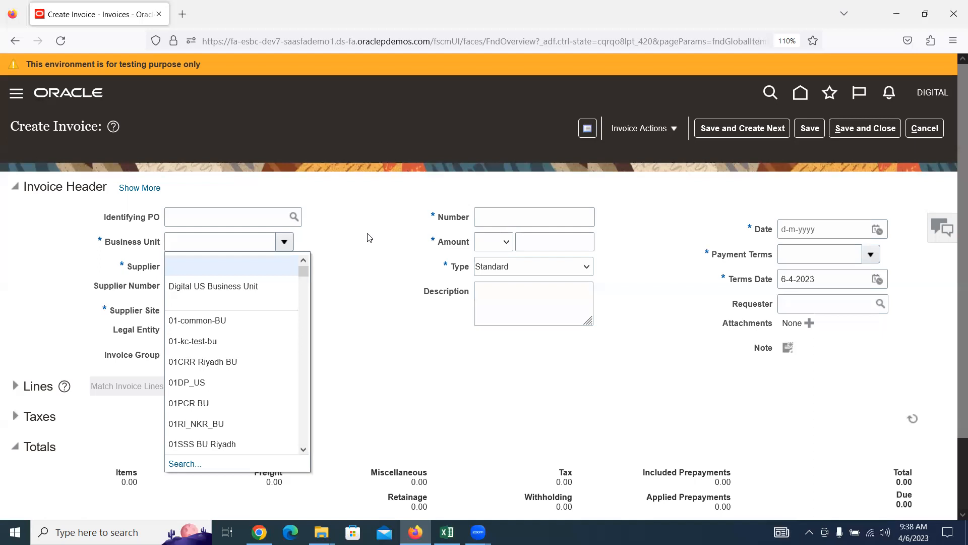
{"action": "left_click", "coordinate": [413, 184]}
{"action": "left_click", "coordinate": [933, 133]}
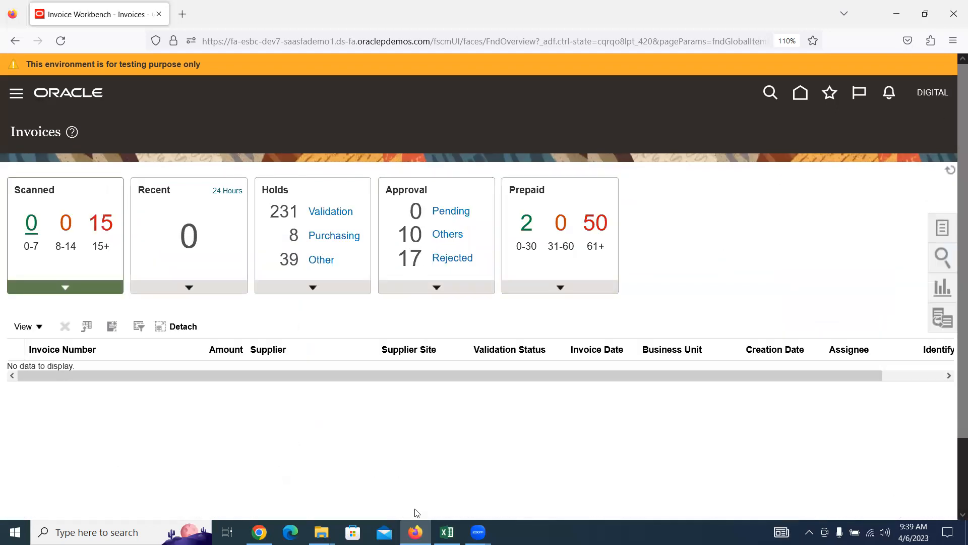
{"action": "left_click", "coordinate": [447, 532]}
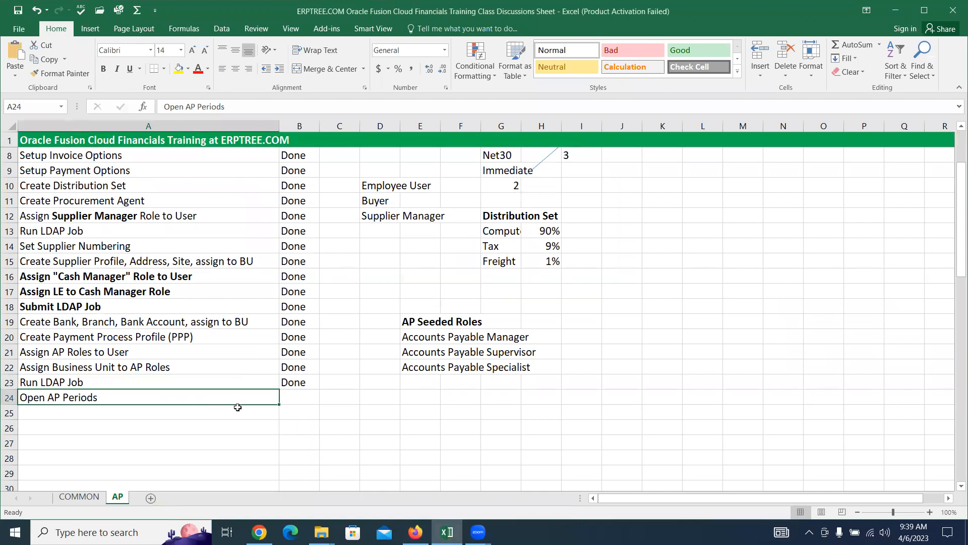
Step: Mark Open AP Periods as Done in cell B24
{"action": "key", "text": "Tab"}
{"action": "type", "text": "Done"}
{"action": "key", "text": "Tab"}
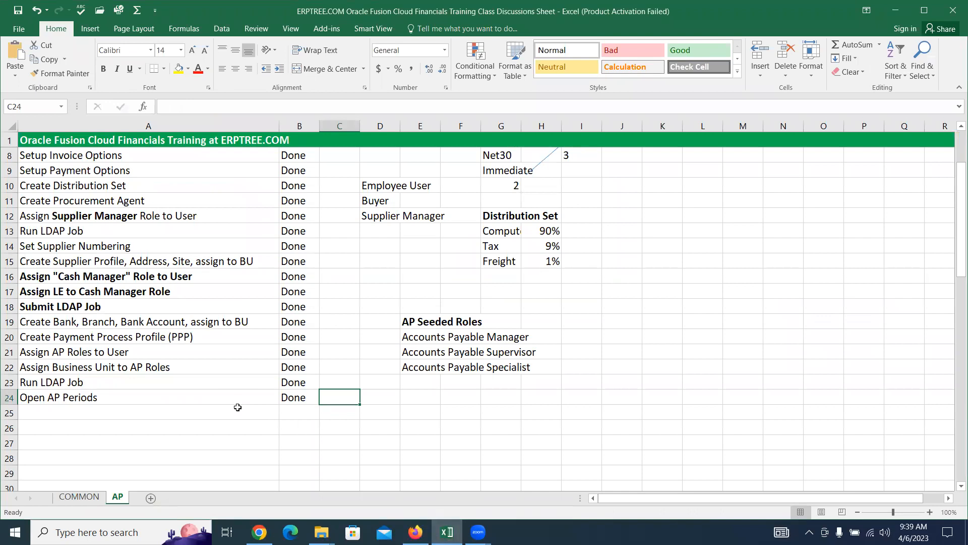
Step: Delete the empty rows 26–32 below the checklist
{"action": "scroll", "coordinate": [240, 390], "scroll_direction": "down", "scroll_amount": 3}
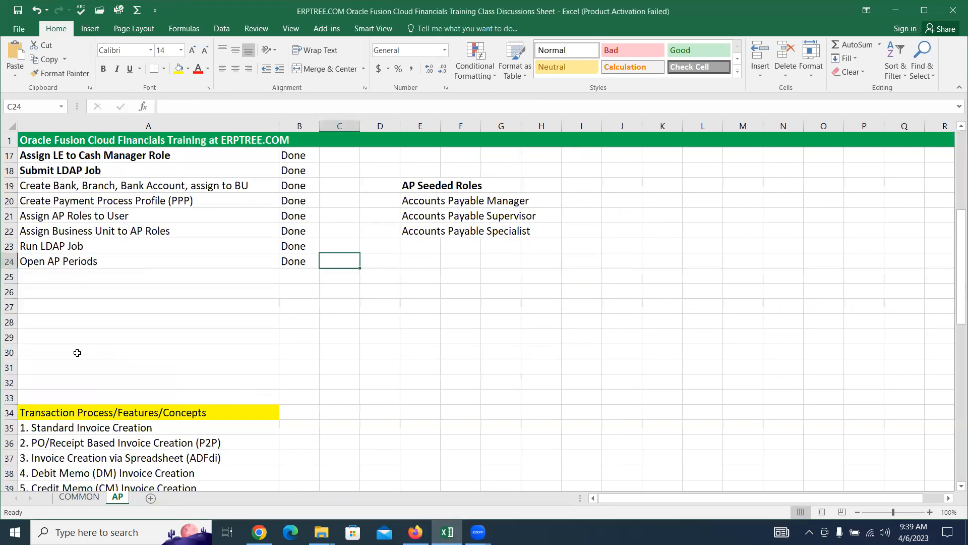
{"action": "left_click_drag", "start_coordinate": [10, 292], "coordinate": [4, 384]}
{"action": "right_click", "coordinate": [7, 354]}
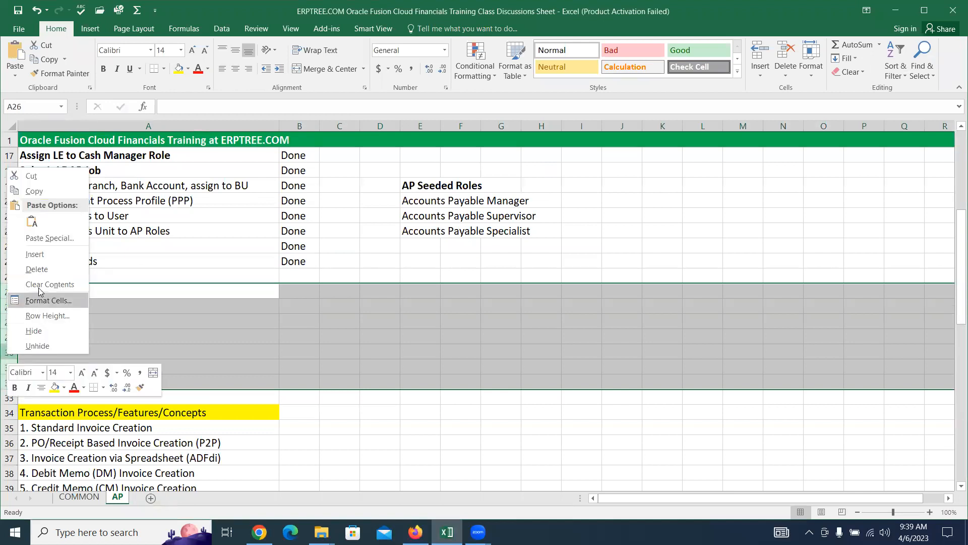
{"action": "left_click", "coordinate": [38, 269]}
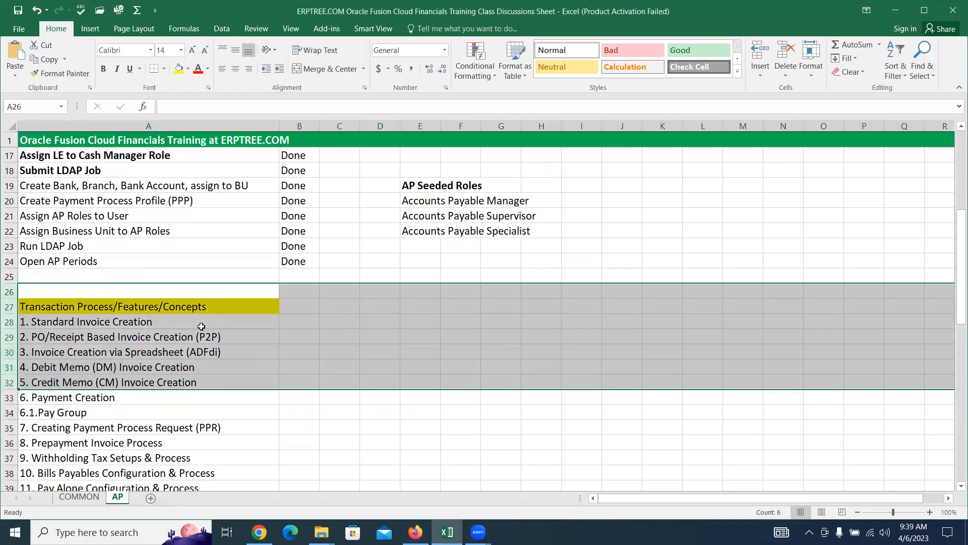
{"action": "left_click", "coordinate": [201, 326]}
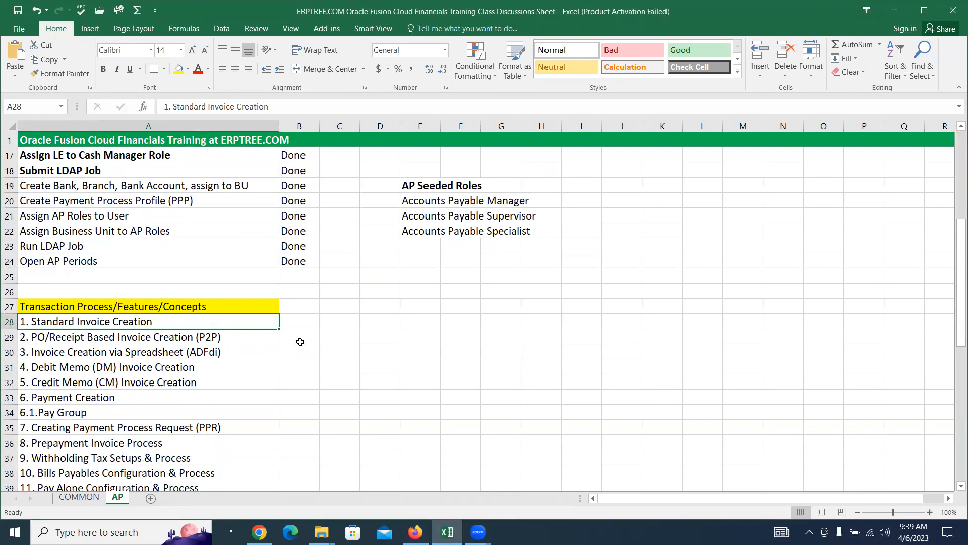
{"action": "scroll", "coordinate": [300, 341], "scroll_direction": "up", "scroll_amount": 5}
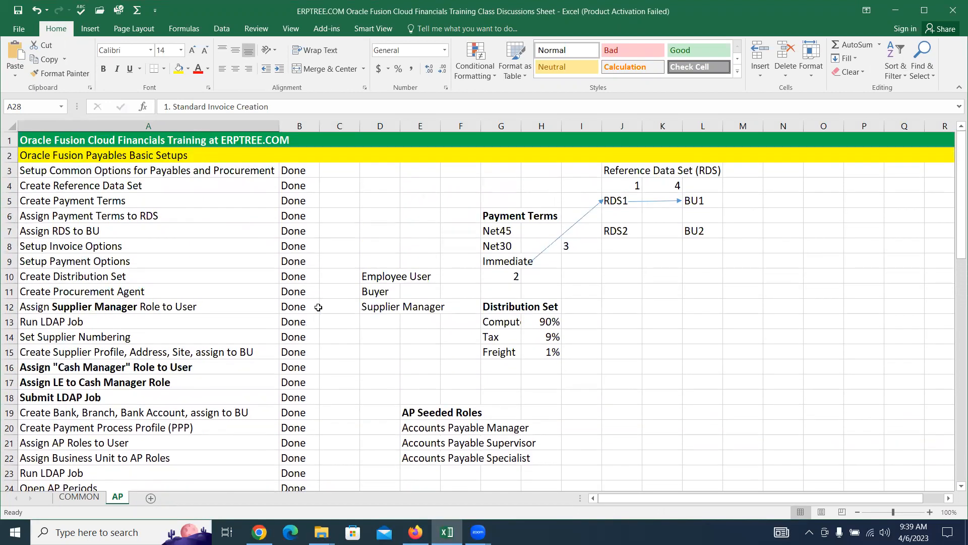